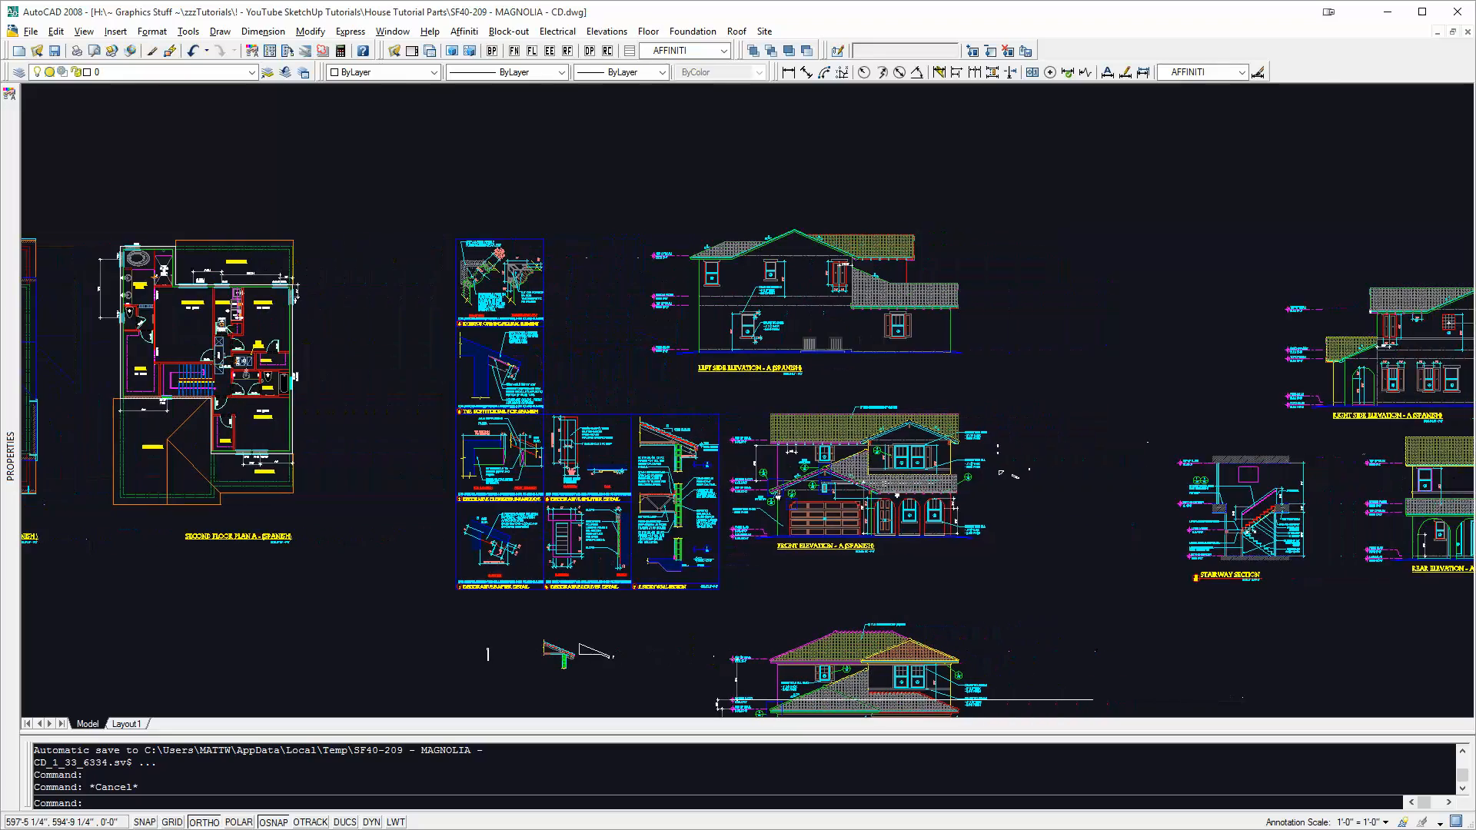
Examine the Spanish front elevation in the Magnolia drawing, including the arched entry, its windows and dimensions
{"action": "middle_click_drag", "start_coordinate": [1289, 496], "coordinate": [953, 500]}
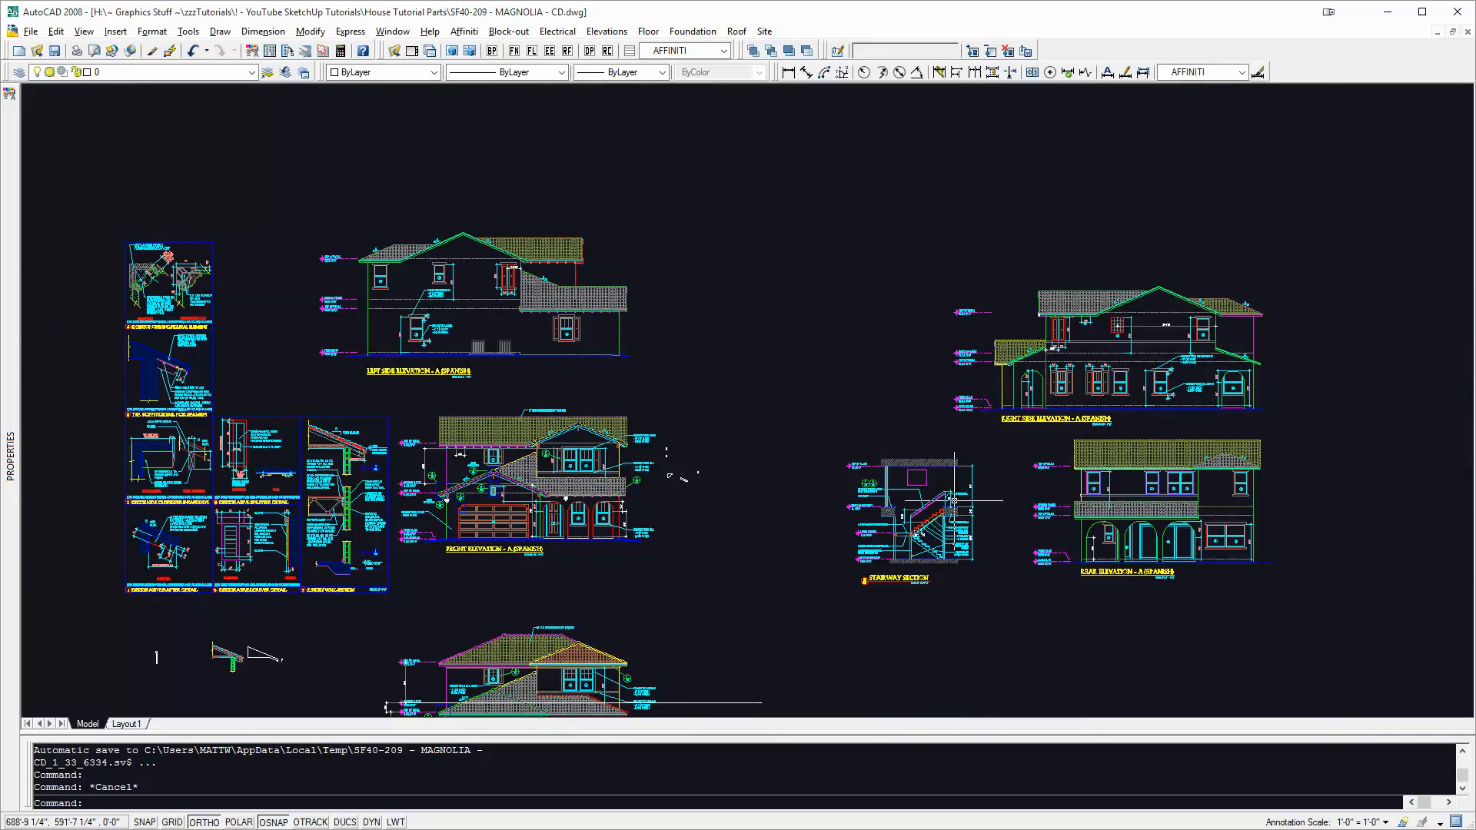
{"action": "middle_click_drag", "start_coordinate": [815, 505], "coordinate": [902, 493]}
{"action": "middle_click_drag", "start_coordinate": [735, 392], "coordinate": [840, 364]}
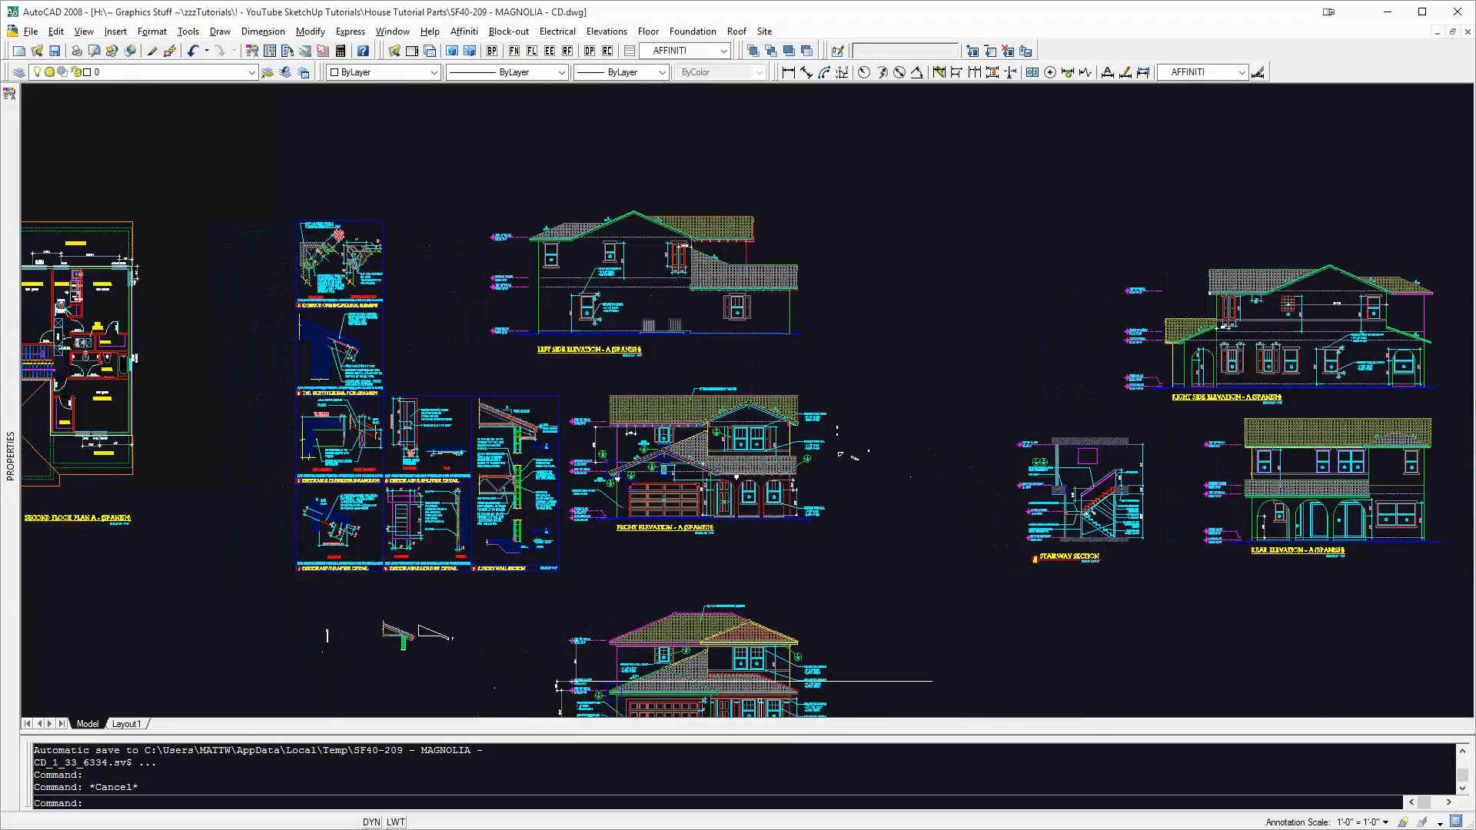
{"action": "scroll", "coordinate": [786, 427], "scroll_direction": "up", "scroll_amount": 2}
{"action": "scroll", "coordinate": [805, 532], "scroll_direction": "up", "scroll_amount": 3}
{"action": "scroll", "coordinate": [805, 532], "scroll_direction": "up", "scroll_amount": 2}
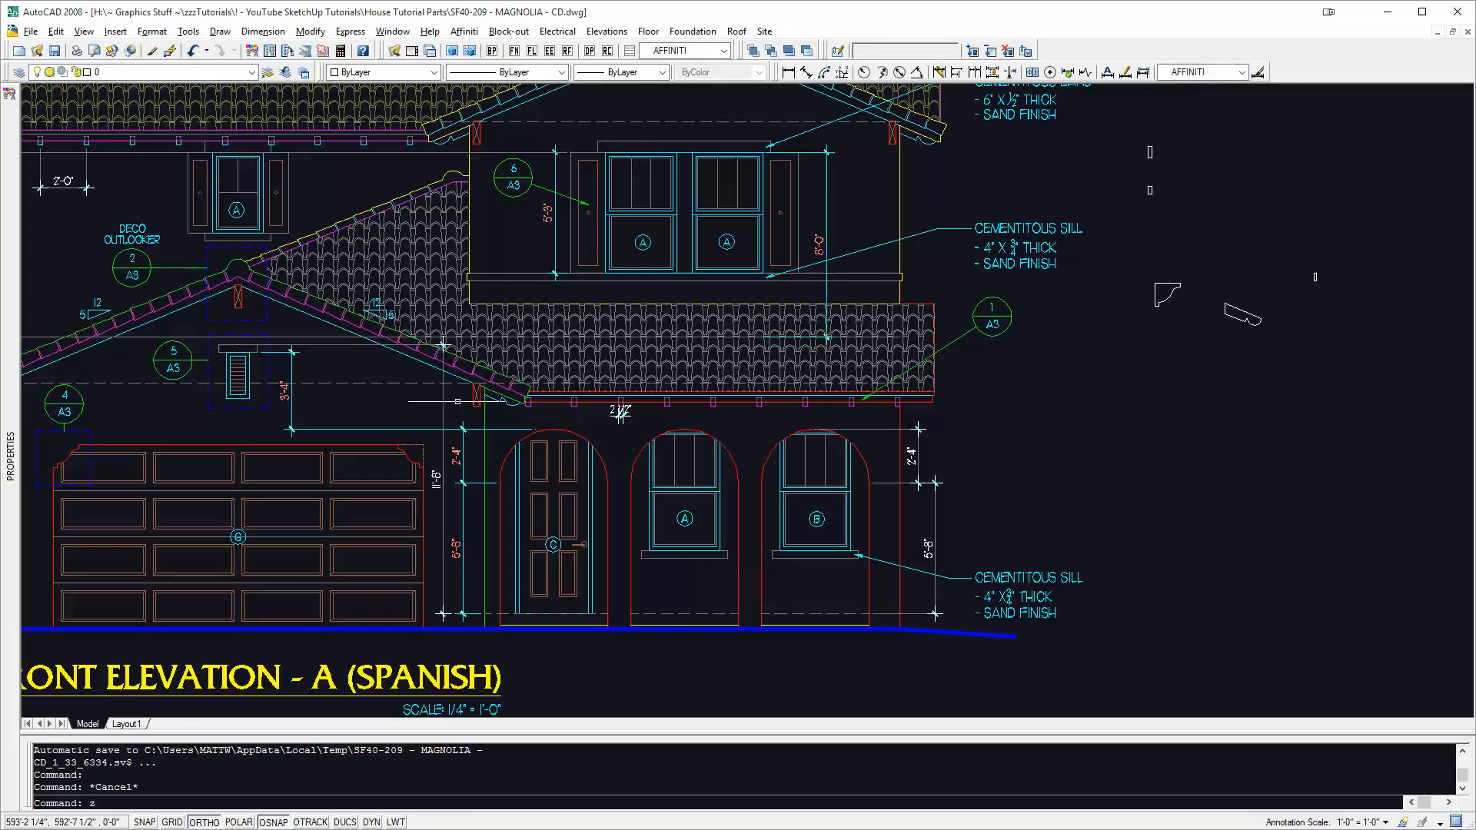
{"action": "type", "text": "z"}
{"action": "key", "text": "Return"}
{"action": "left_click", "coordinate": [620, 413]}
{"action": "left_click", "coordinate": [1008, 681]}
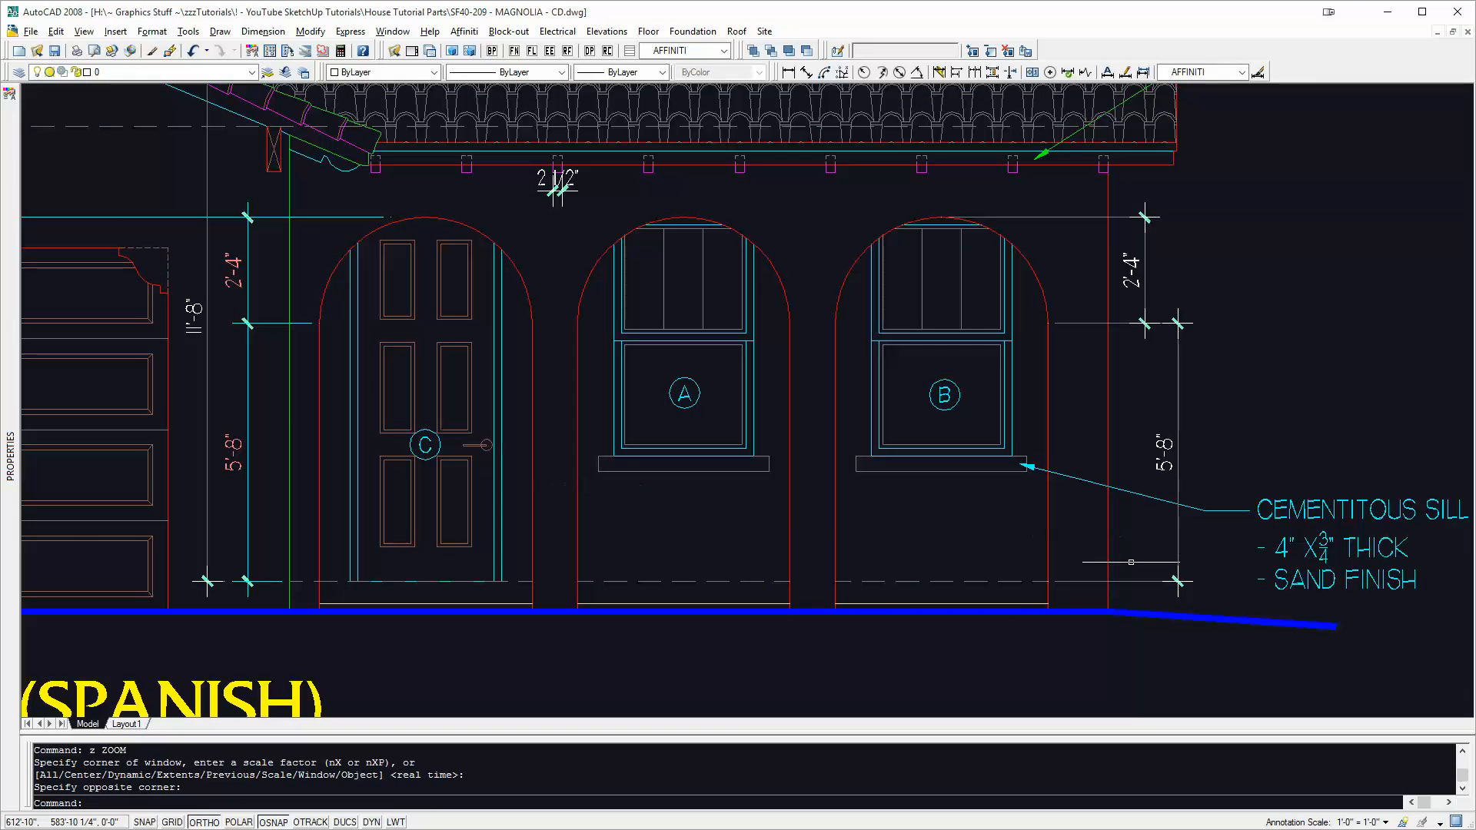
{"action": "scroll", "coordinate": [786, 527], "scroll_direction": "down", "scroll_amount": 3}
{"action": "scroll", "coordinate": [790, 544], "scroll_direction": "up", "scroll_amount": 1}
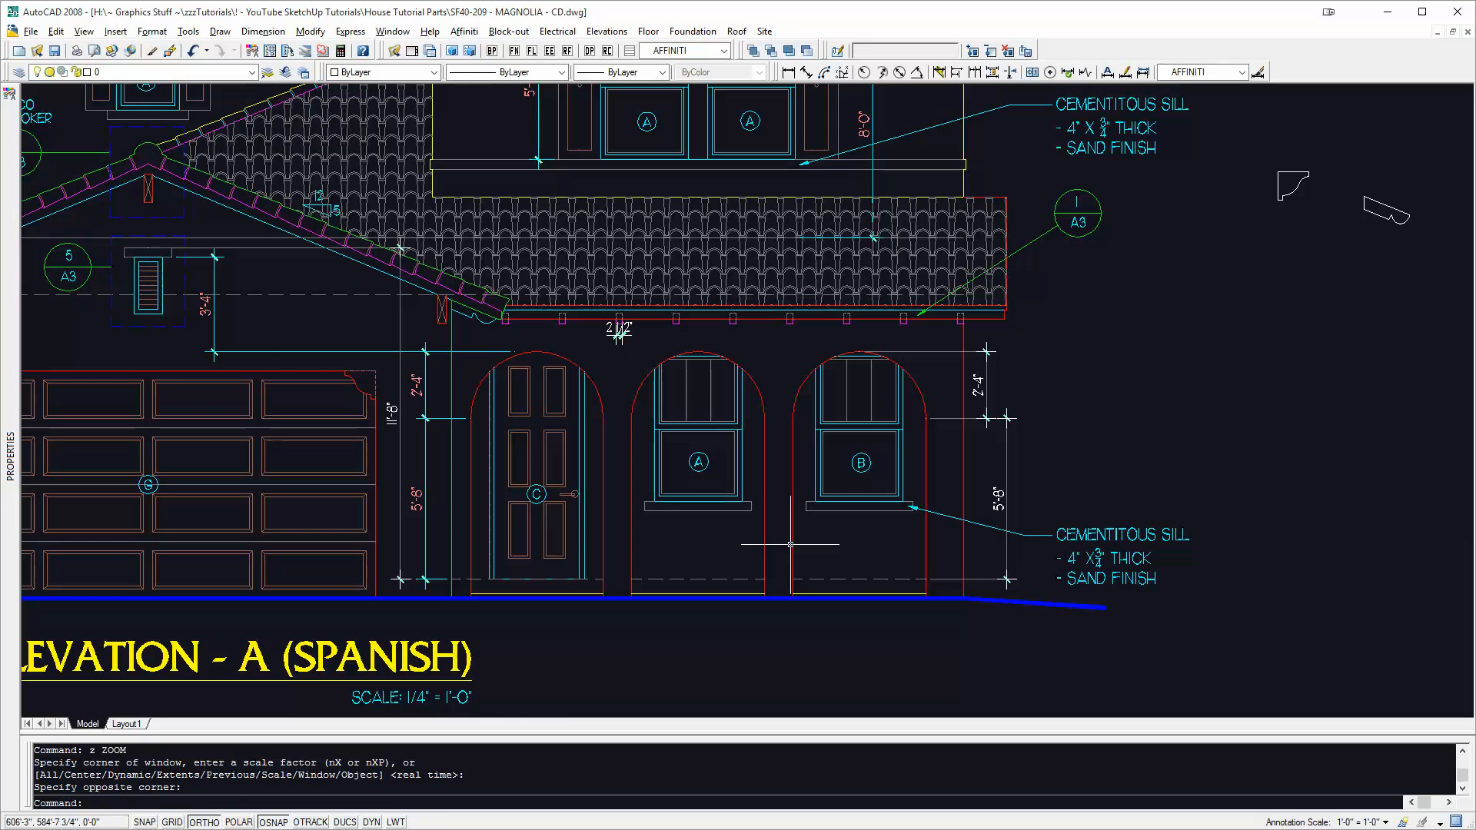
{"action": "mouse_move", "coordinate": [927, 535]}
{"action": "middle_mouse_down"}
{"action": "mouse_move", "coordinate": [1035, 552]}
{"action": "mouse_move", "coordinate": [1171, 516]}
{"action": "mouse_move", "coordinate": [1149, 535]}
{"action": "middle_mouse_up"}
{"action": "scroll", "coordinate": [984, 552], "scroll_direction": "down", "scroll_amount": 2}
{"action": "key", "text": "Escape"}
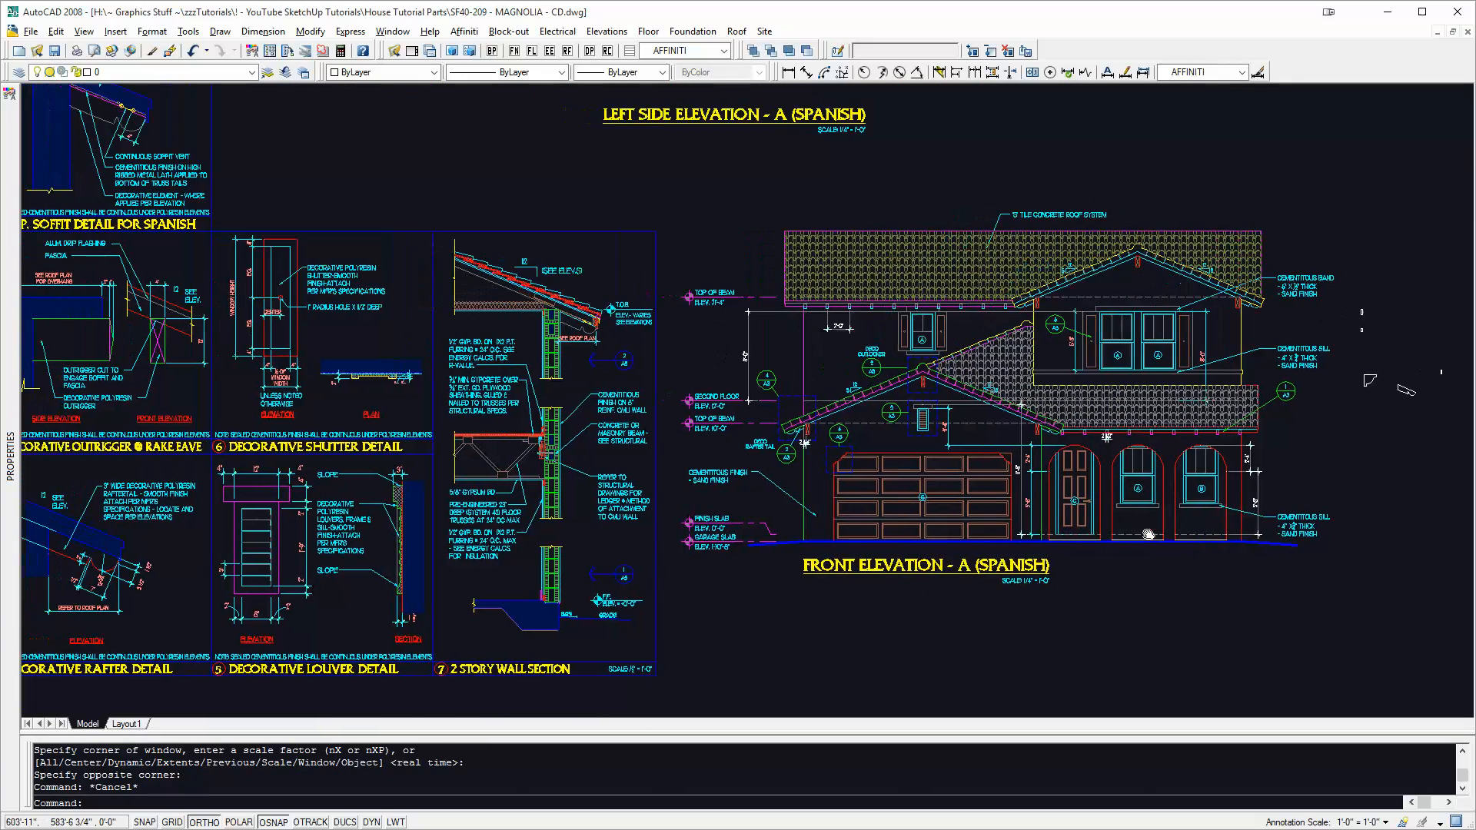
{"action": "key", "text": "Escape"}
{"action": "middle_click_drag", "start_coordinate": [1289, 490], "coordinate": [1222, 486]}
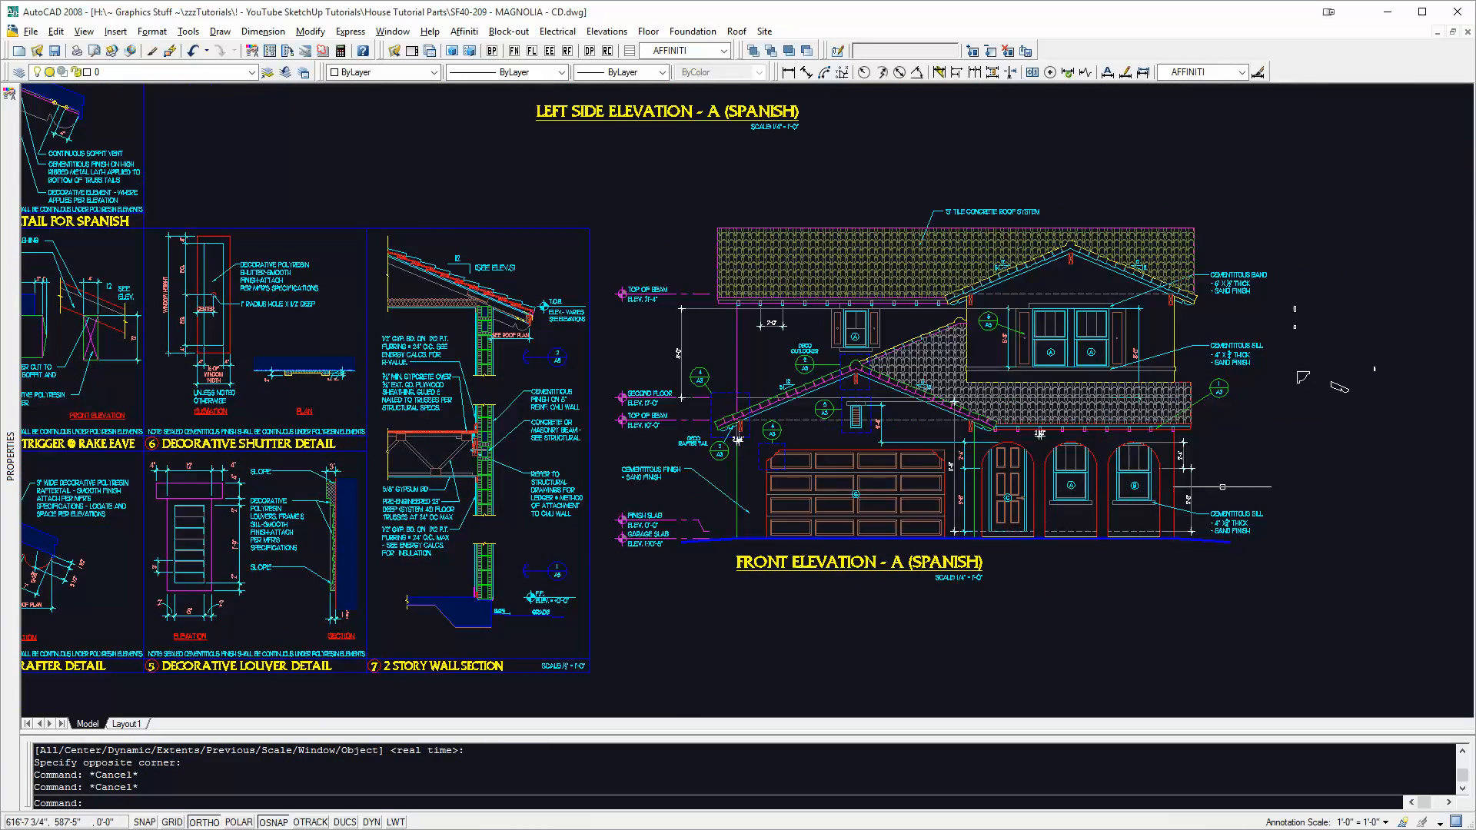
Switch to the SketchUp model Blocks - Elevations - Railings.skp and examine the baluster and post blocks on the two small platforms
{"action": "key", "text": "alt+Tab"}
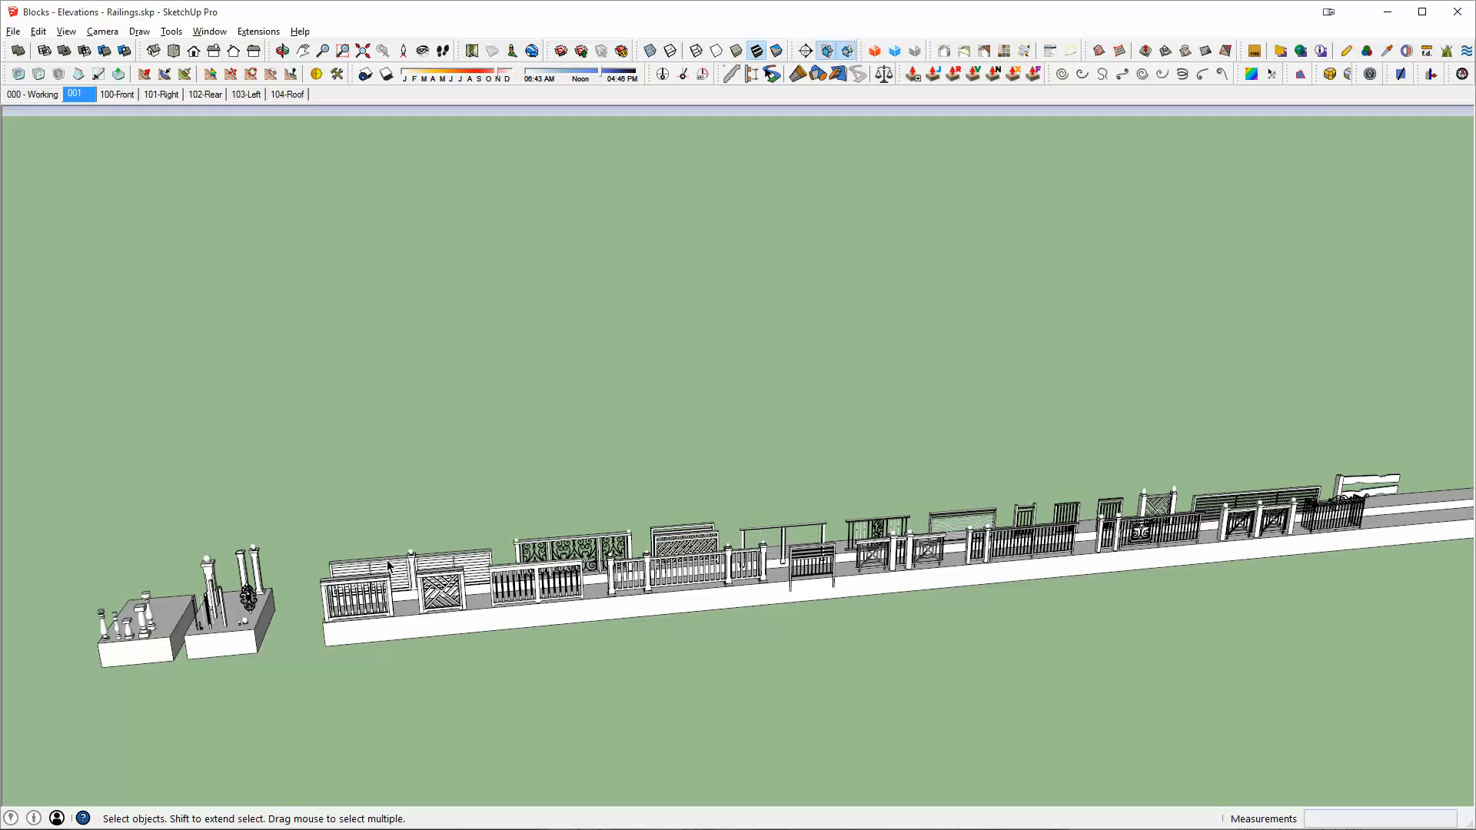
{"action": "middle_click_drag", "start_coordinate": [1091, 542], "coordinate": [765, 607]}
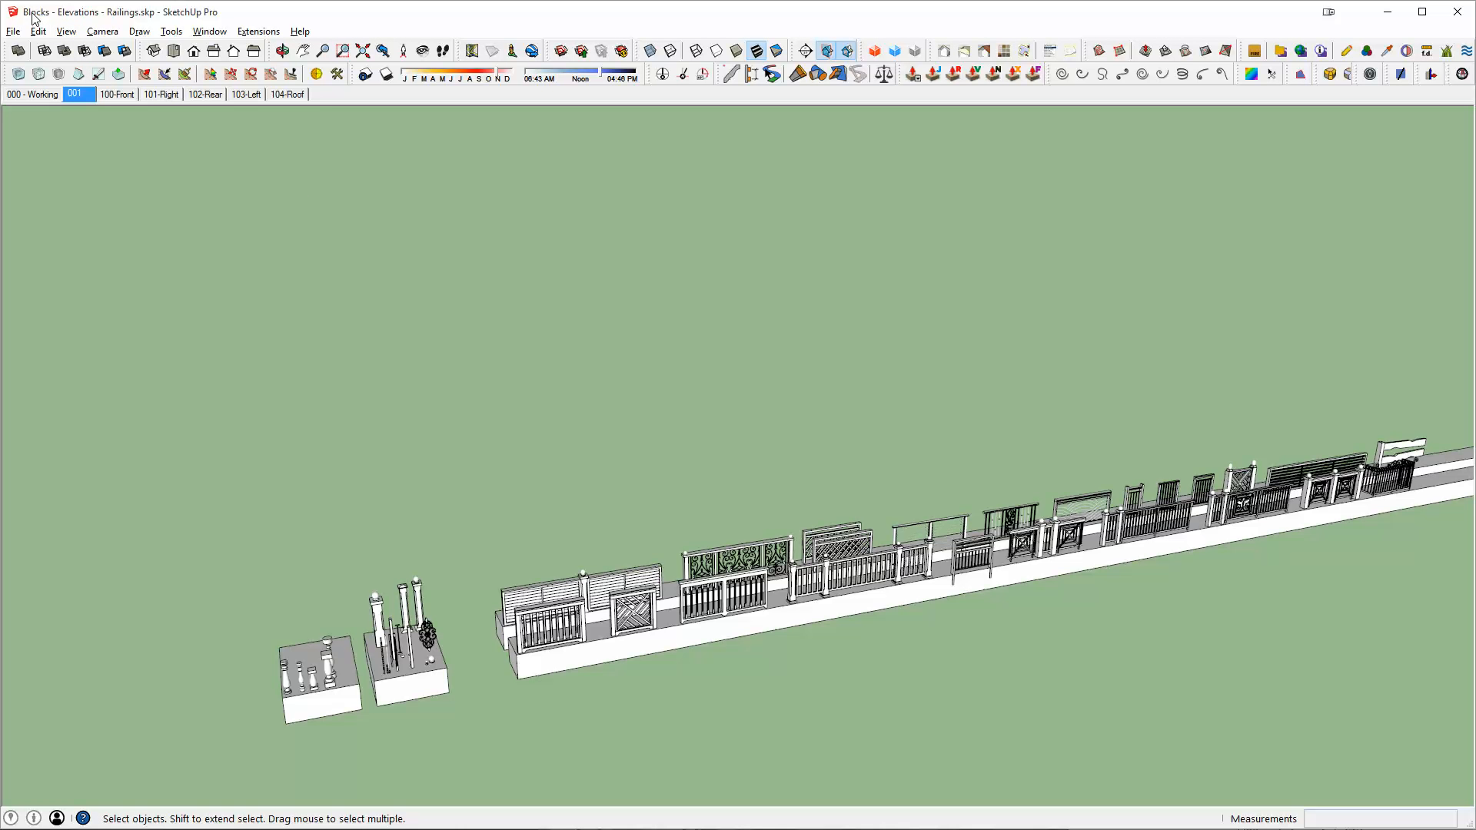
{"action": "middle_click_drag", "start_coordinate": [454, 594], "coordinate": [548, 511]}
{"action": "scroll", "coordinate": [602, 563], "scroll_direction": "up", "scroll_amount": 8}
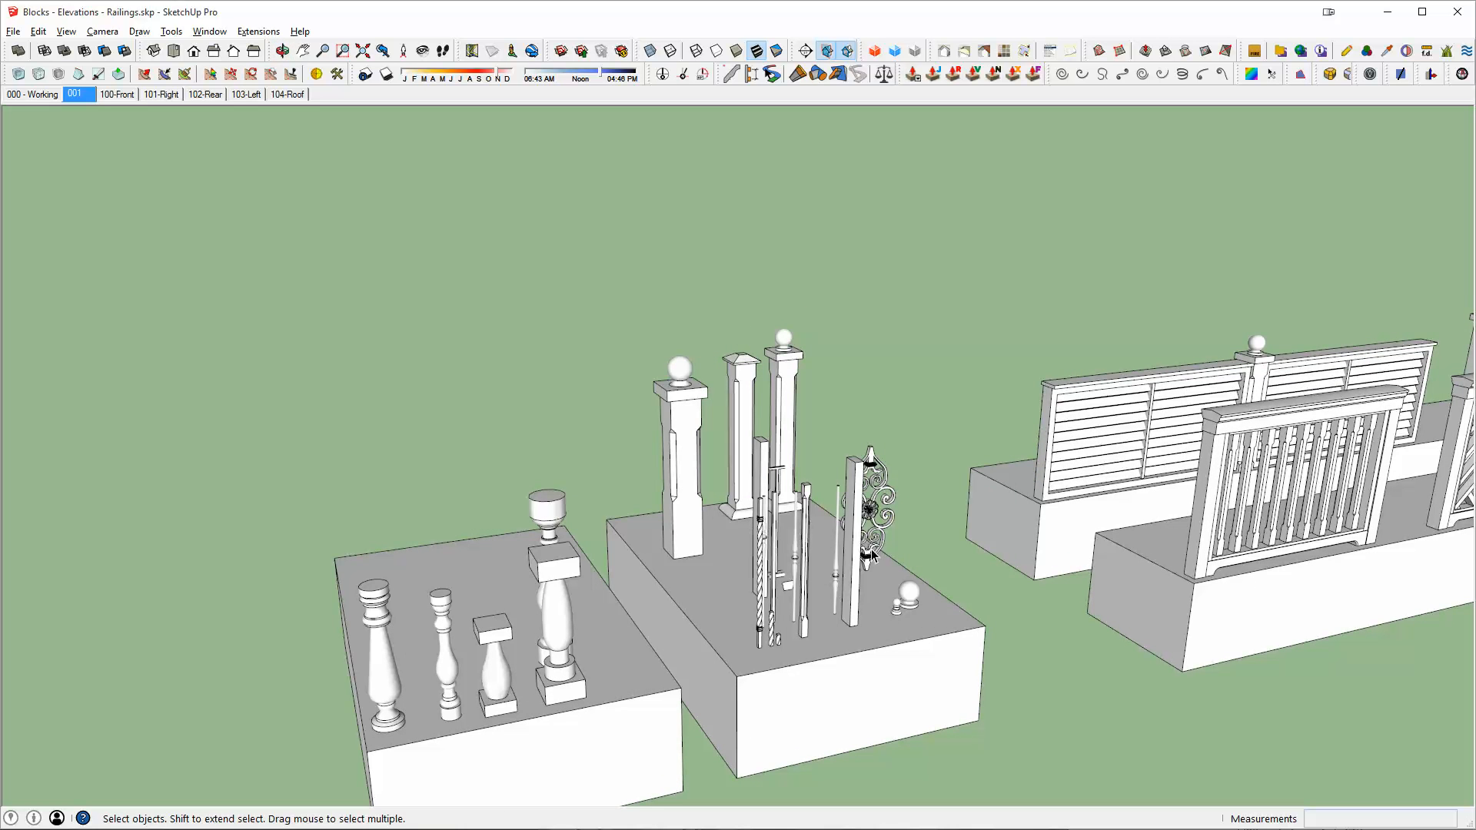
{"action": "middle_click_drag", "start_coordinate": [873, 553], "coordinate": [582, 472]}
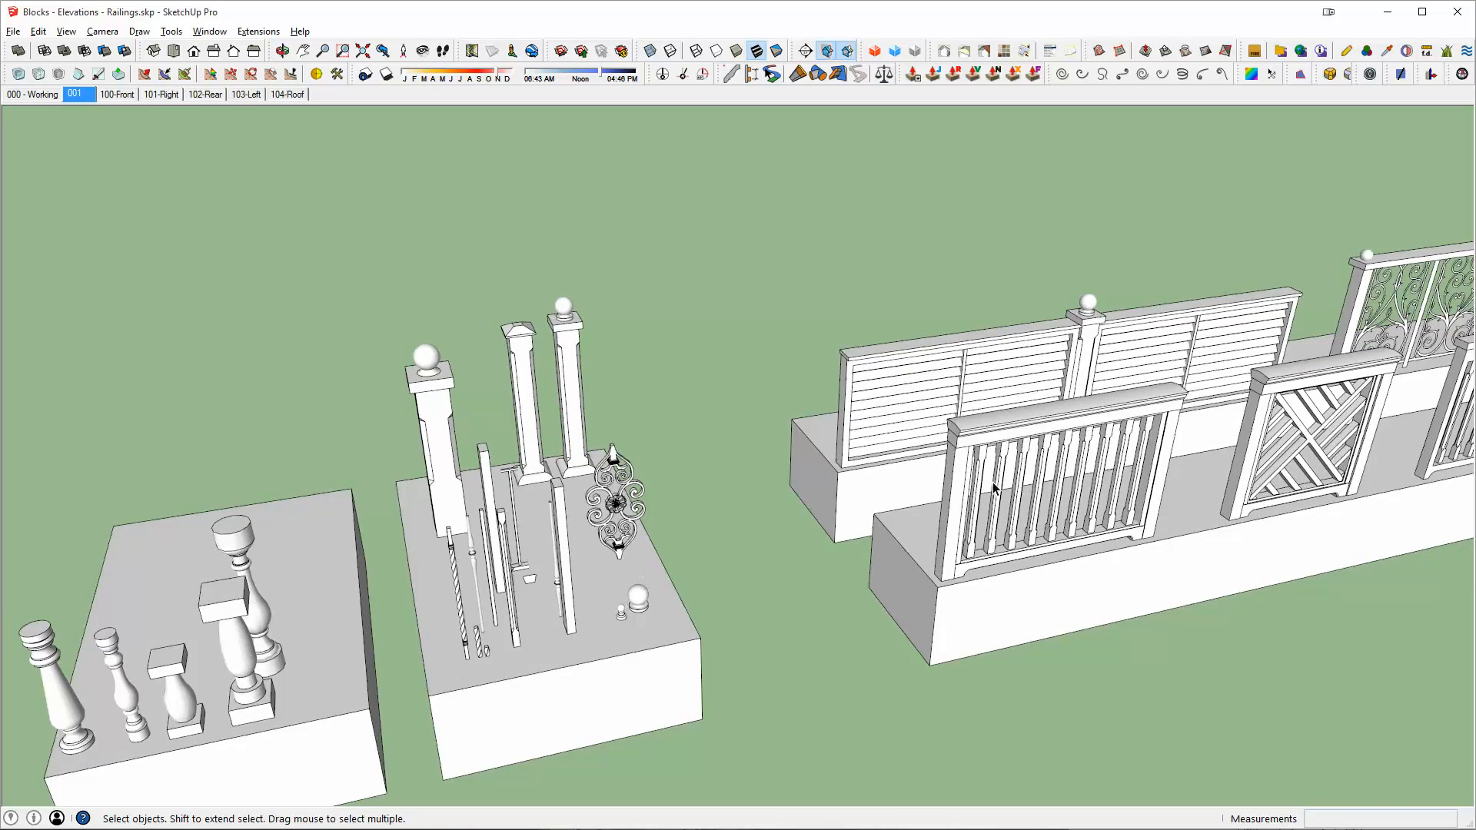
Examine the assembled railing blocks along the two long platforms, including the lattice, scroll, cable and picket designs
{"action": "middle_click_drag", "start_coordinate": [994, 489], "coordinate": [675, 411]}
{"action": "middle_click_drag", "start_coordinate": [929, 426], "coordinate": [570, 509]}
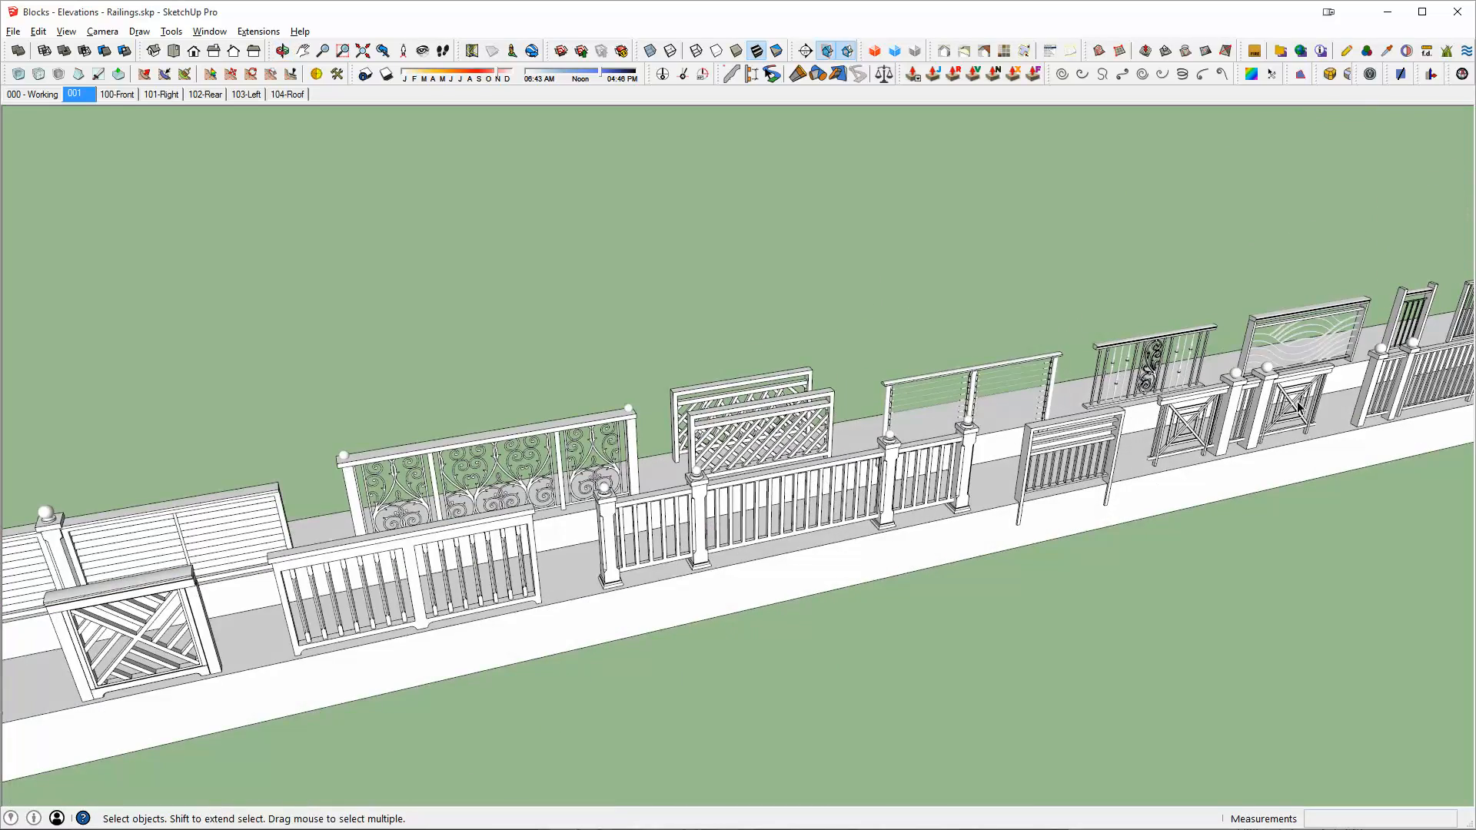
{"action": "middle_click_drag", "start_coordinate": [1297, 405], "coordinate": [1190, 453]}
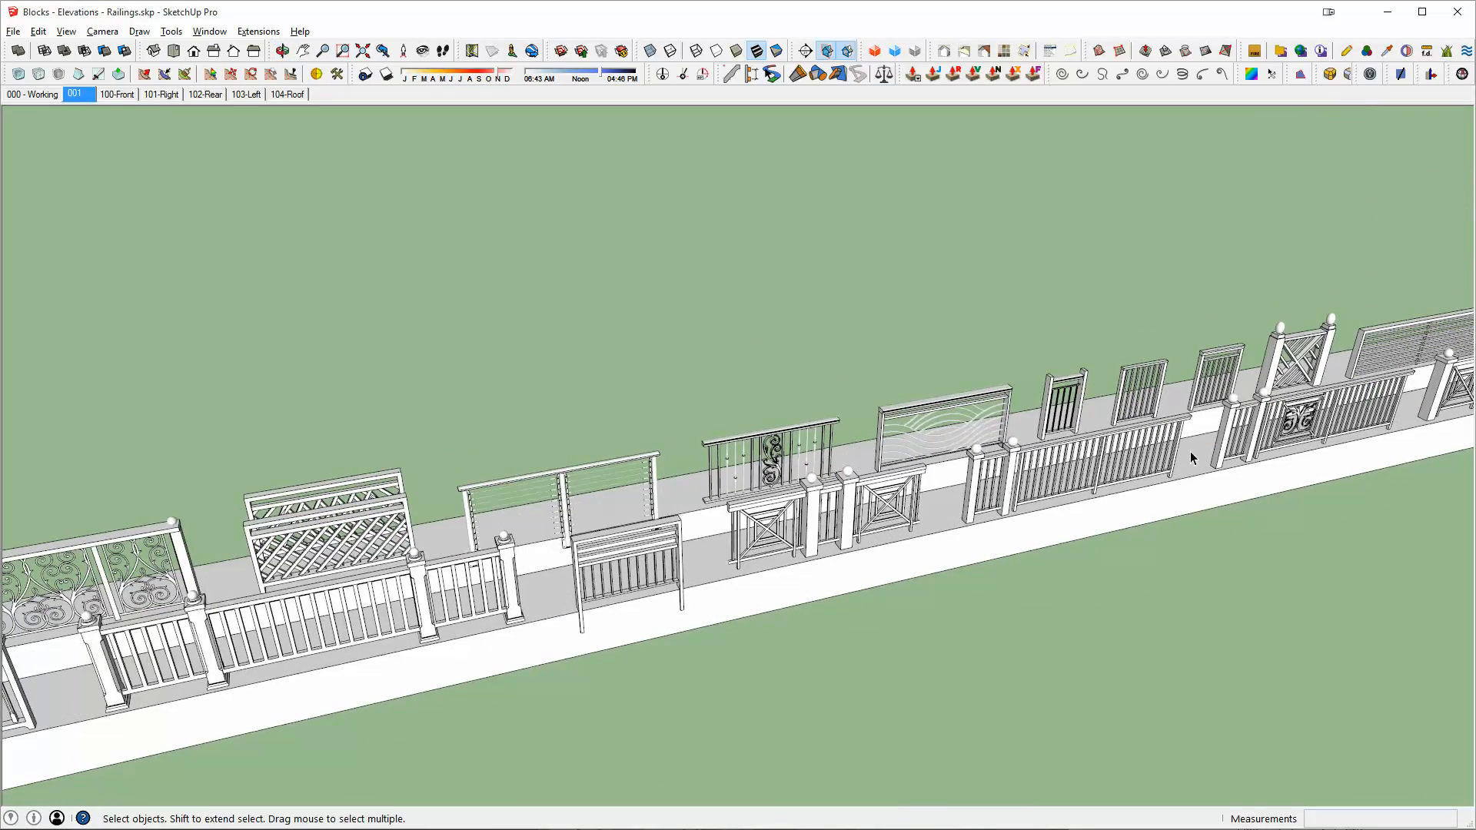
{"action": "middle_click_drag", "start_coordinate": [1348, 404], "coordinate": [920, 465]}
{"action": "scroll", "coordinate": [920, 465], "scroll_direction": "down", "scroll_amount": 2}
{"action": "middle_click_drag", "start_coordinate": [611, 542], "coordinate": [907, 503], "text": "shift"}
{"action": "middle_click_drag", "start_coordinate": [505, 528], "coordinate": [794, 513]}
{"action": "scroll", "coordinate": [1268, 395], "scroll_direction": "down", "scroll_amount": 1}
{"action": "scroll", "coordinate": [668, 555], "scroll_direction": "up", "scroll_amount": 1}
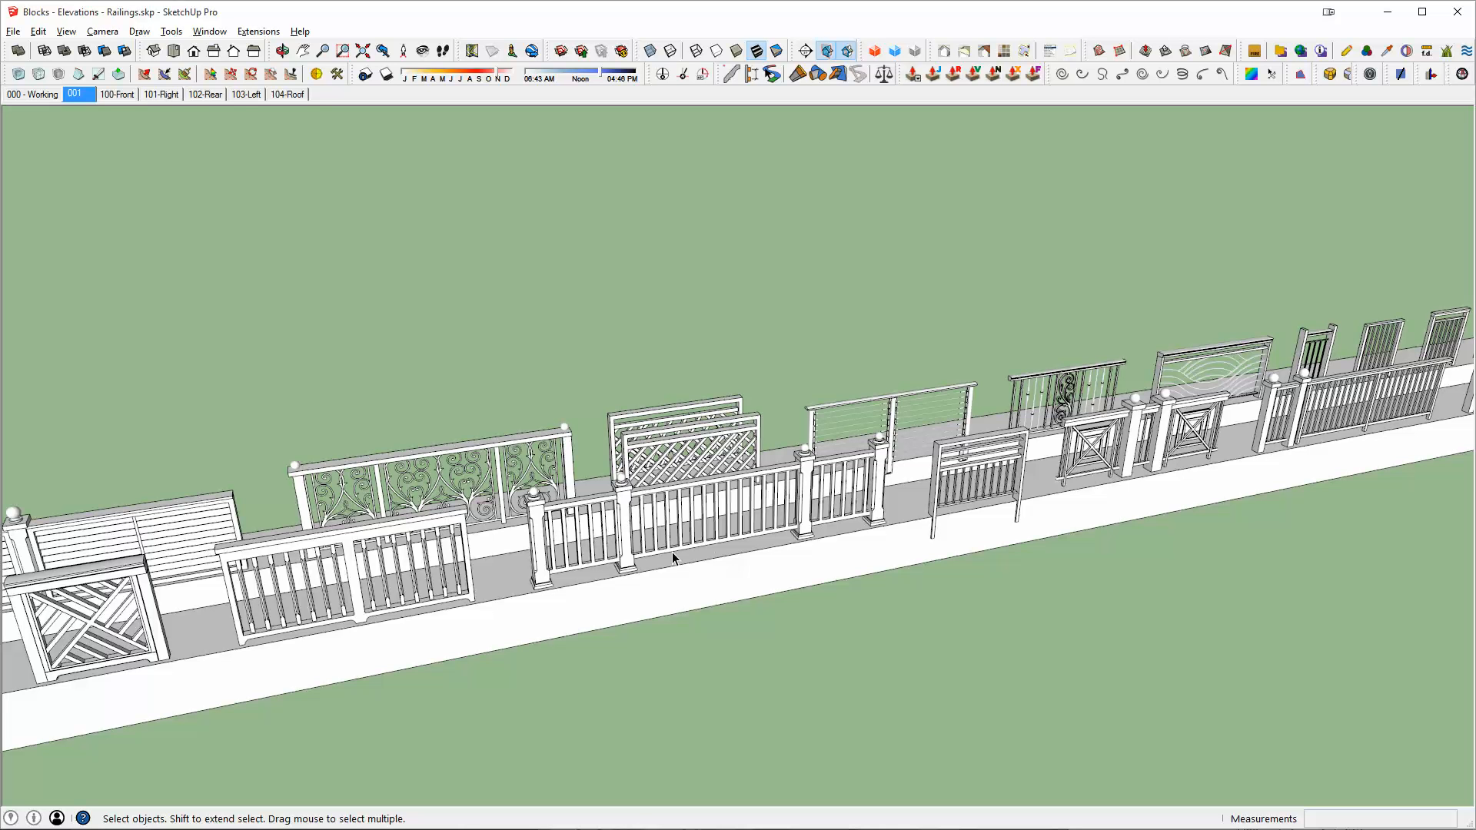
{"action": "middle_click_drag", "start_coordinate": [602, 552], "coordinate": [794, 545]}
{"action": "scroll", "coordinate": [794, 546], "scroll_direction": "up", "scroll_amount": 1}
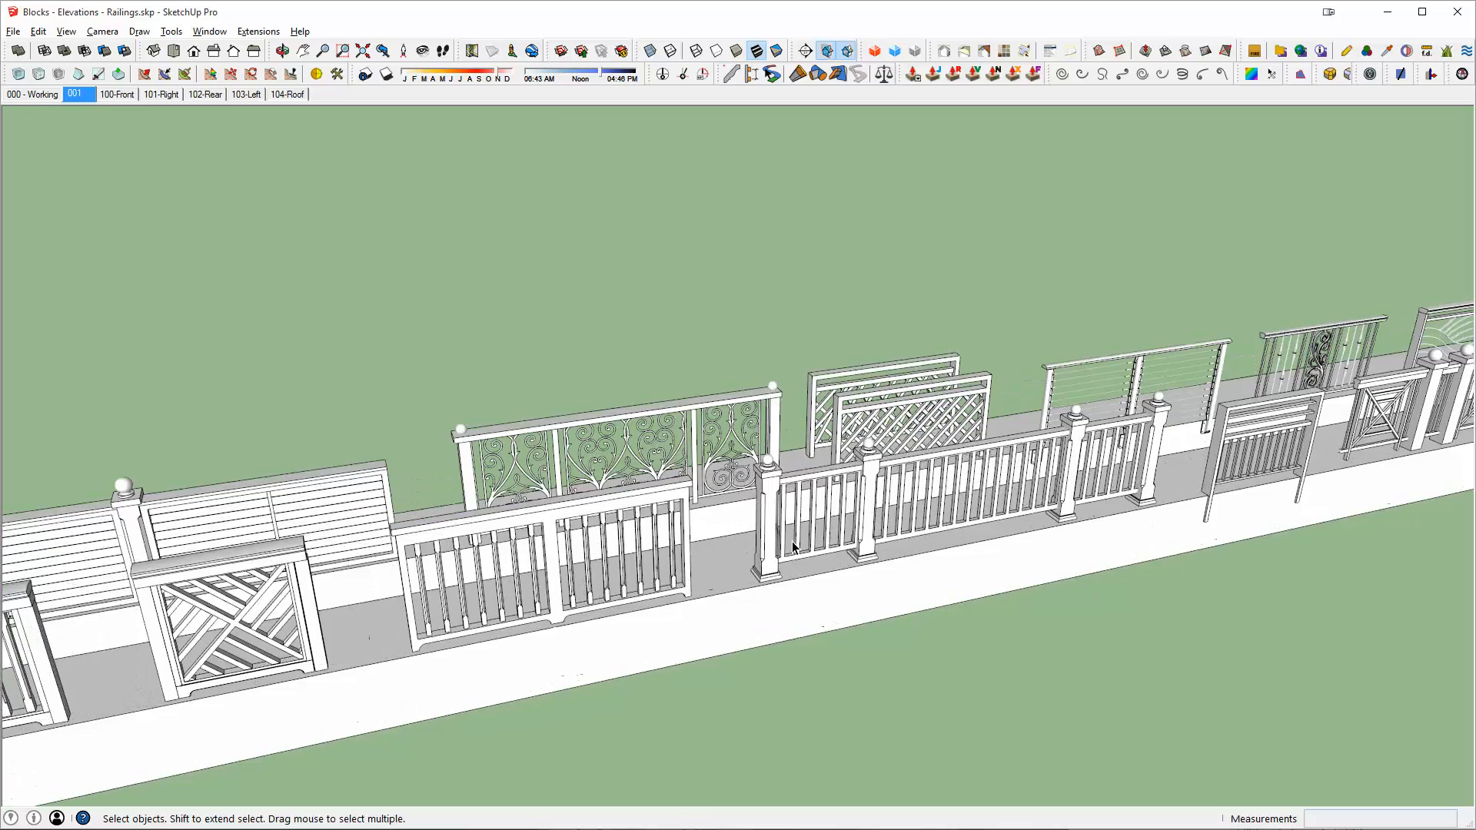
{"action": "scroll", "coordinate": [1107, 486], "scroll_direction": "down", "scroll_amount": 1}
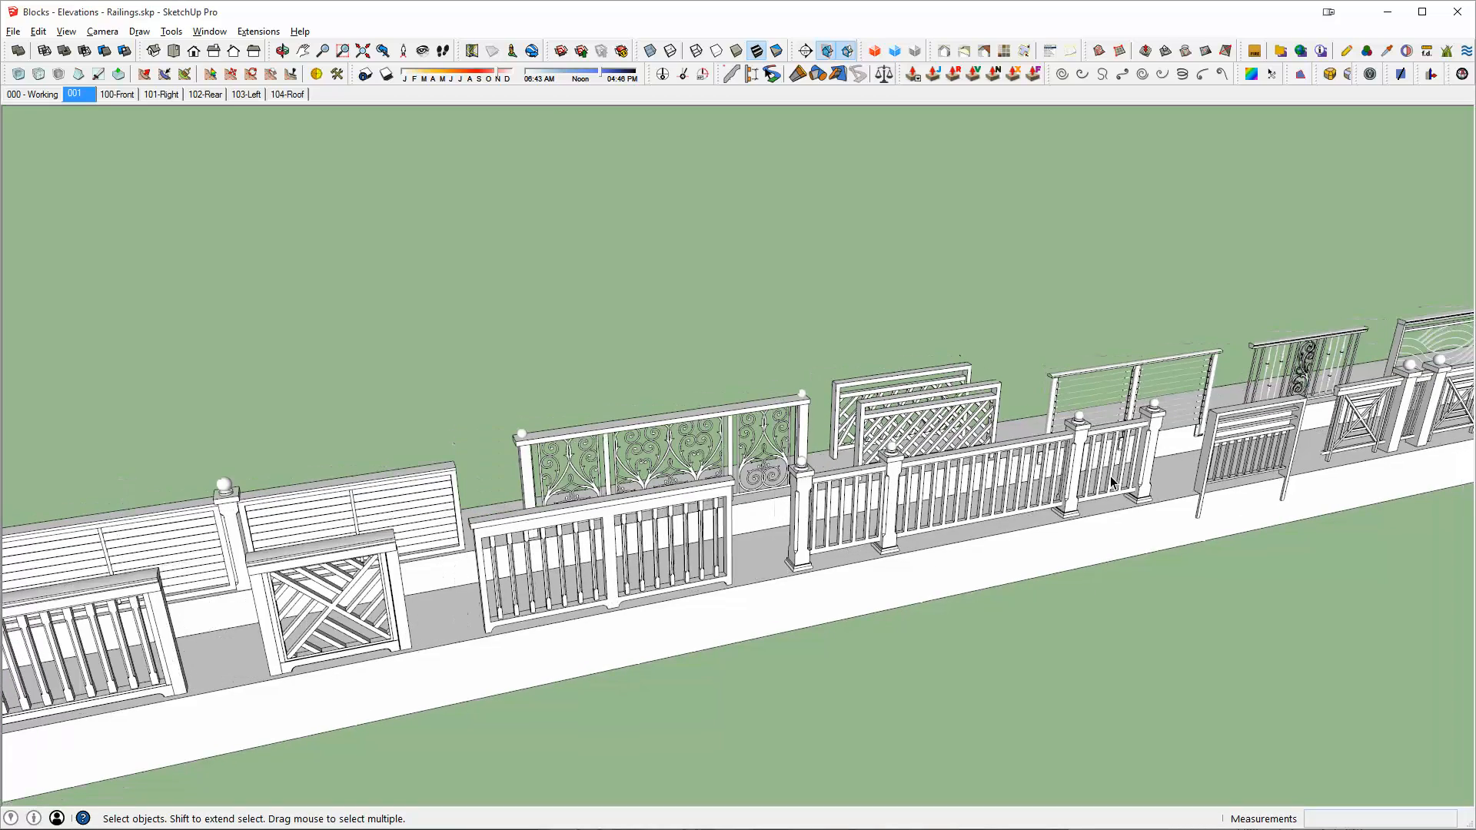
{"action": "scroll", "coordinate": [1104, 483], "scroll_direction": "up", "scroll_amount": 4}
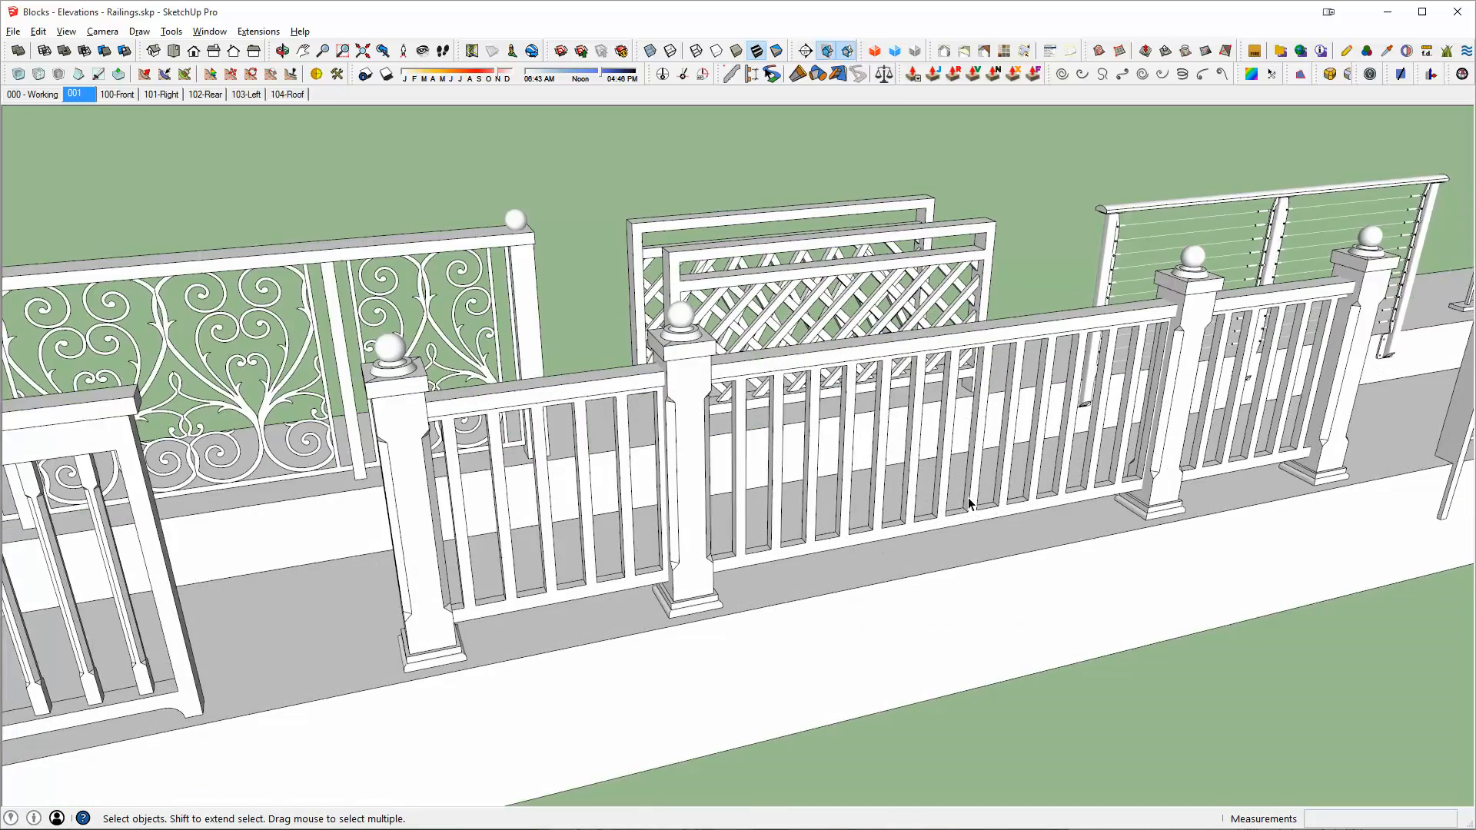
Open the ball-topped post railing down to its picket panel, select all the panel's geometry and hide the rest of the model
{"action": "middle_click_drag", "start_coordinate": [1103, 520], "coordinate": [1107, 523]}
{"action": "double_click", "coordinate": [941, 558]}
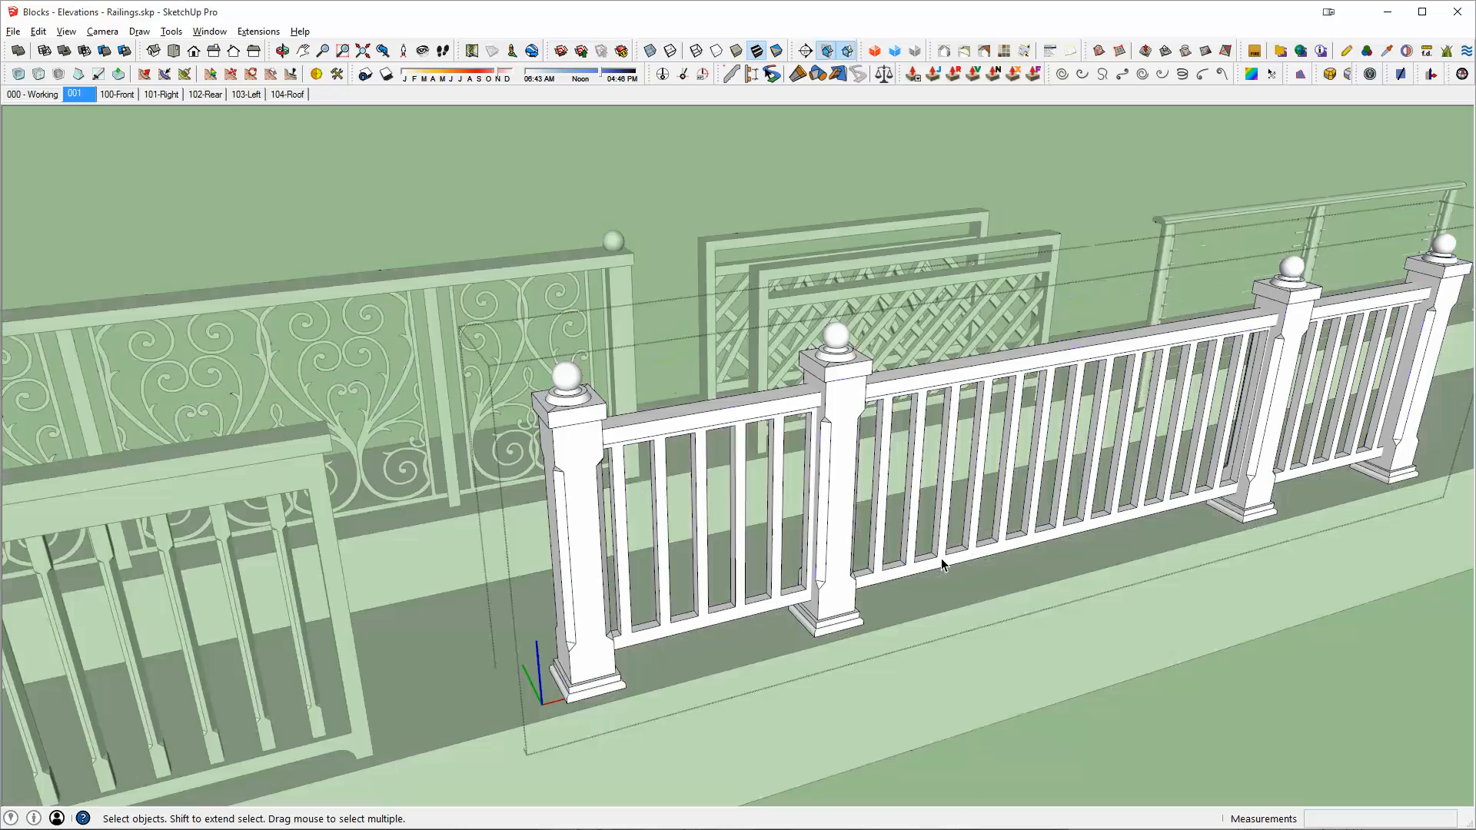
{"action": "double_click", "coordinate": [941, 558]}
{"action": "triple_click", "coordinate": [941, 558]}
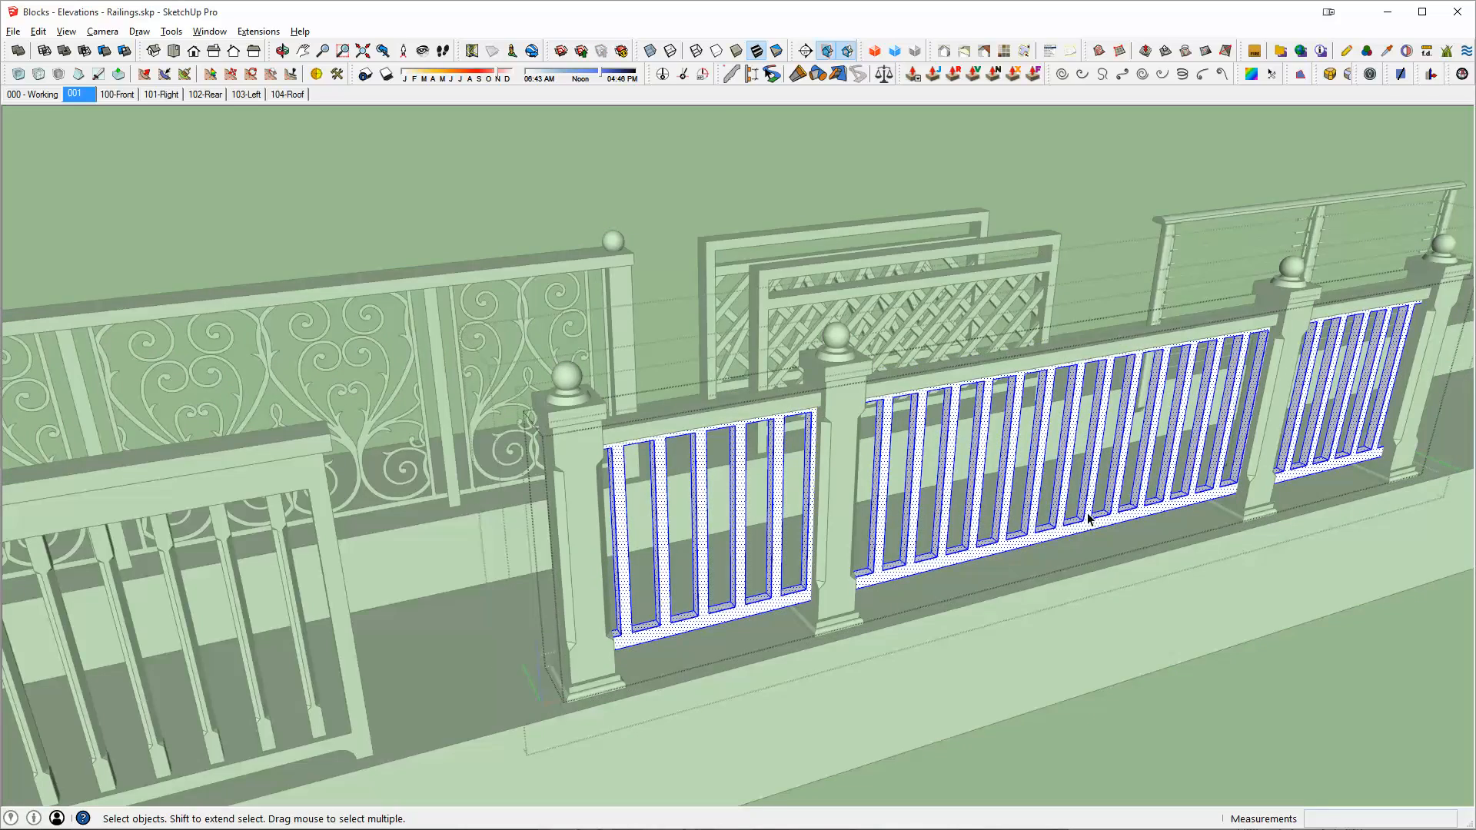
{"action": "middle_click_drag", "start_coordinate": [1087, 514], "coordinate": [1057, 480]}
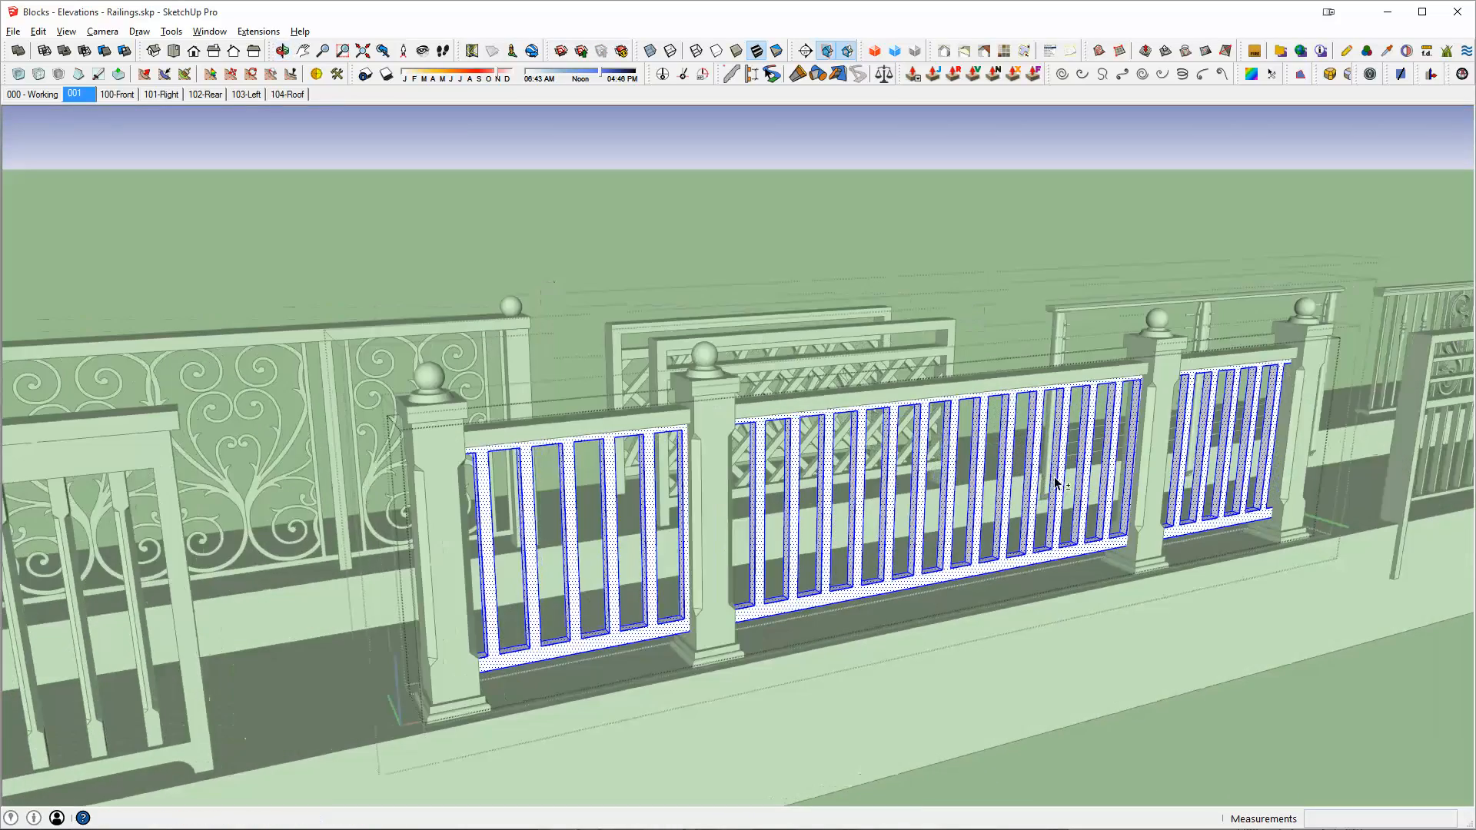
{"action": "key", "text": "i"}
{"action": "middle_click_drag", "start_coordinate": [945, 514], "coordinate": [972, 487]}
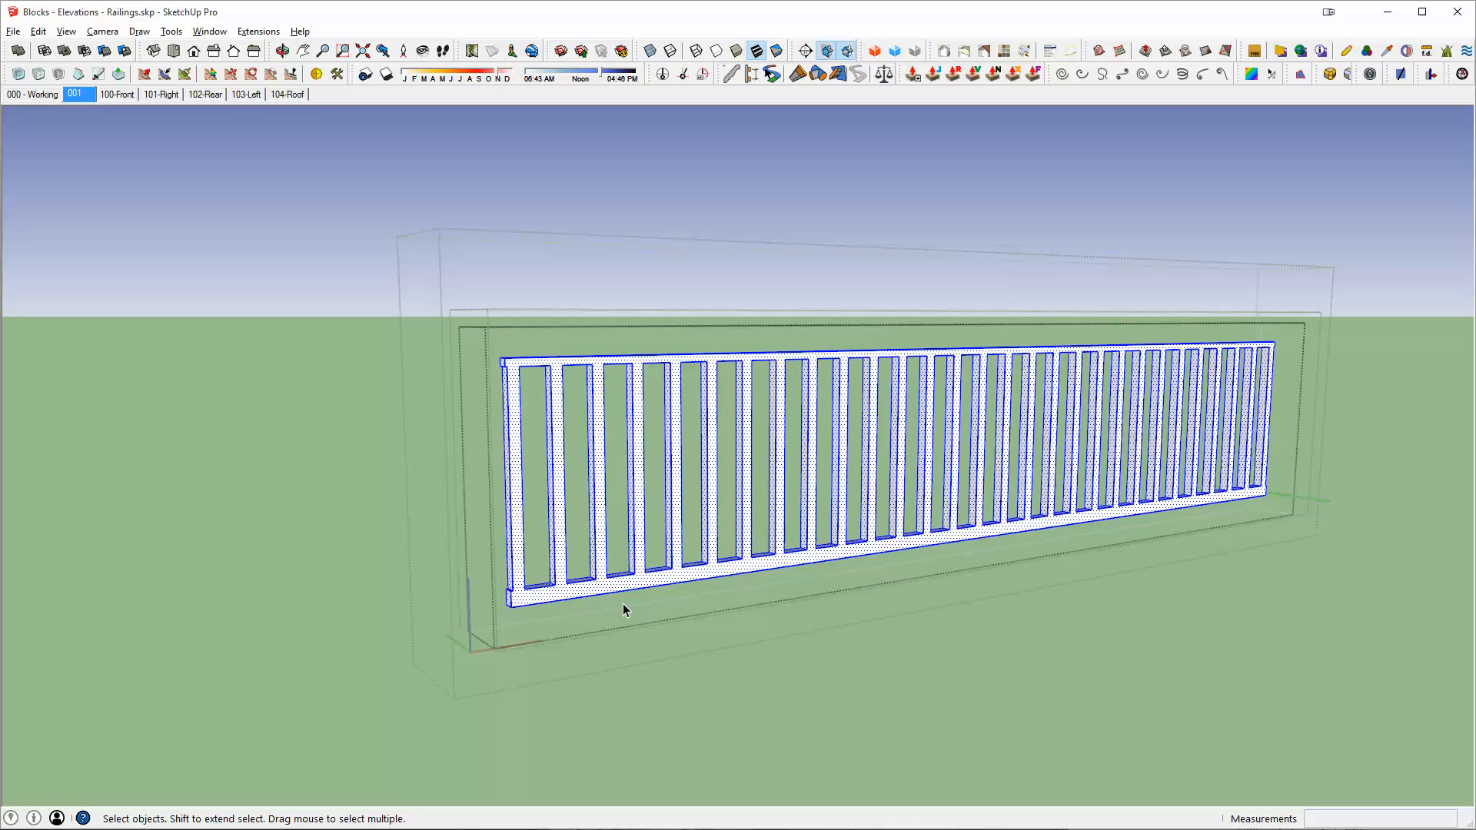
Copy the selected picket panel geometry straight up by about 2' 10 11/16" and delete the copy
{"action": "scroll", "coordinate": [586, 594], "scroll_direction": "down", "scroll_amount": 3}
{"action": "key", "text": "m"}
{"action": "left_click", "coordinate": [580, 586]}
{"action": "key", "text": "ctrl"}
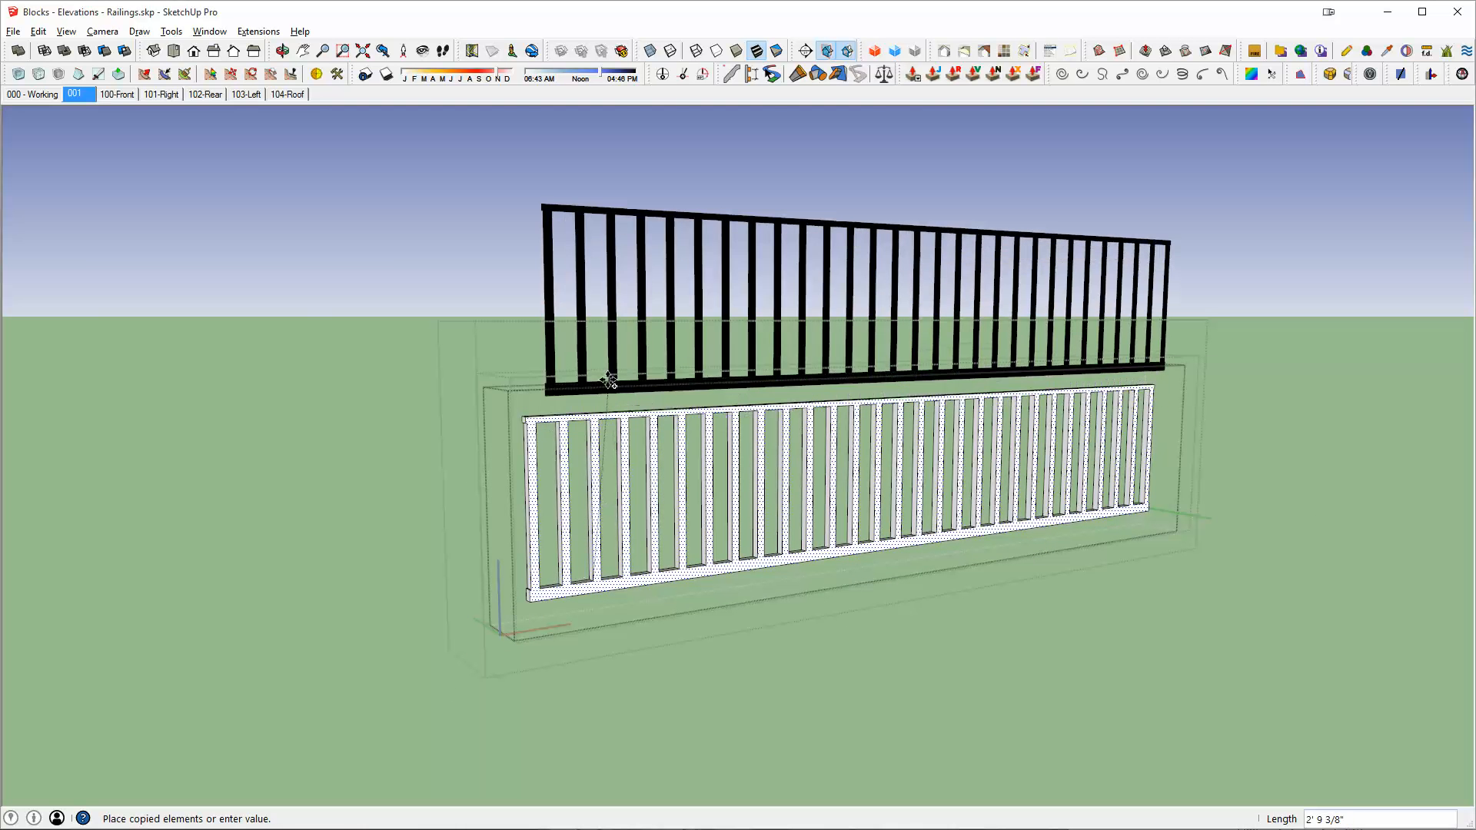
{"action": "left_click", "coordinate": [606, 379]}
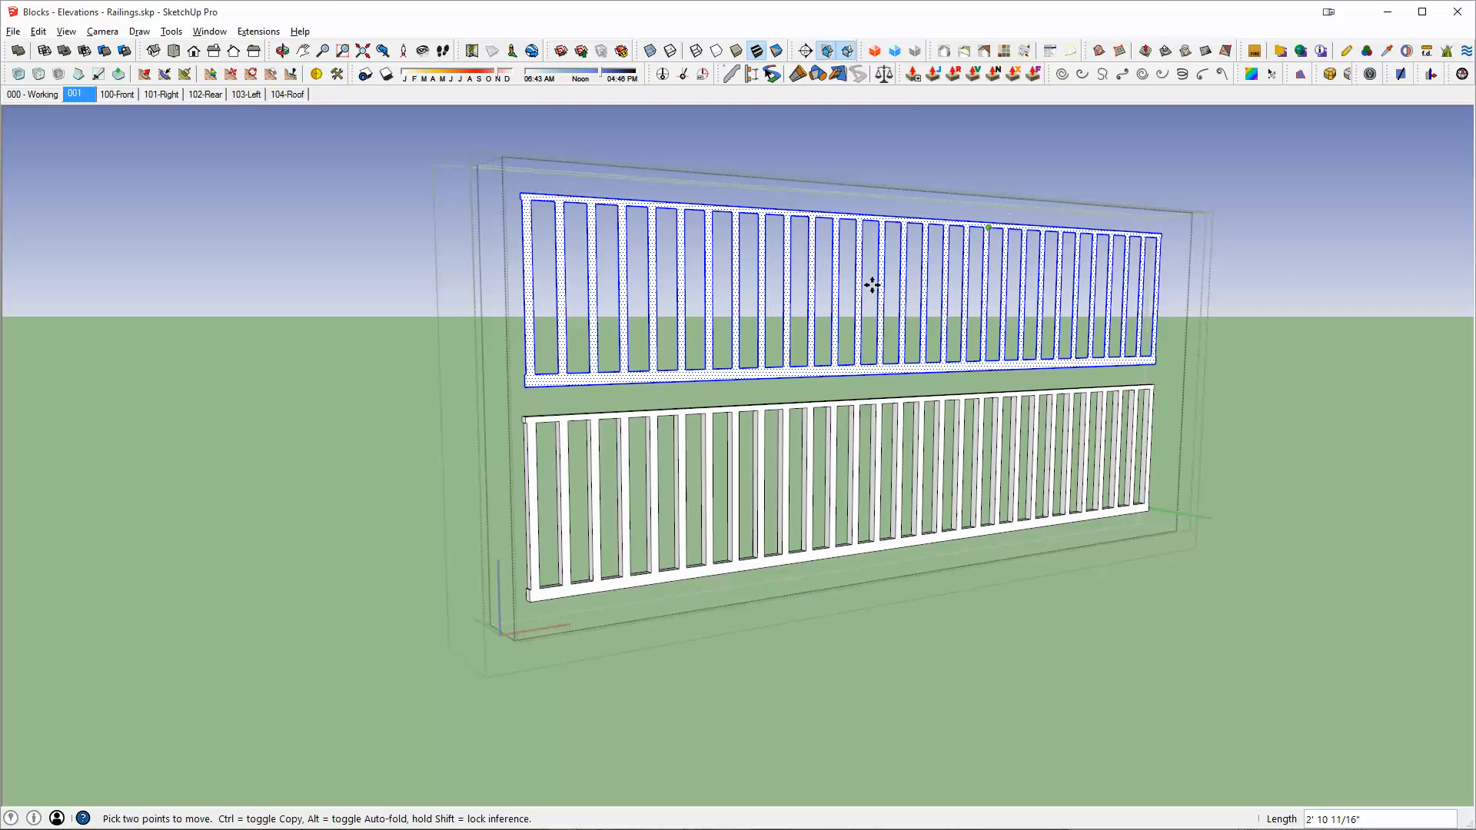
{"action": "middle_click_drag", "start_coordinate": [872, 285], "coordinate": [843, 455]}
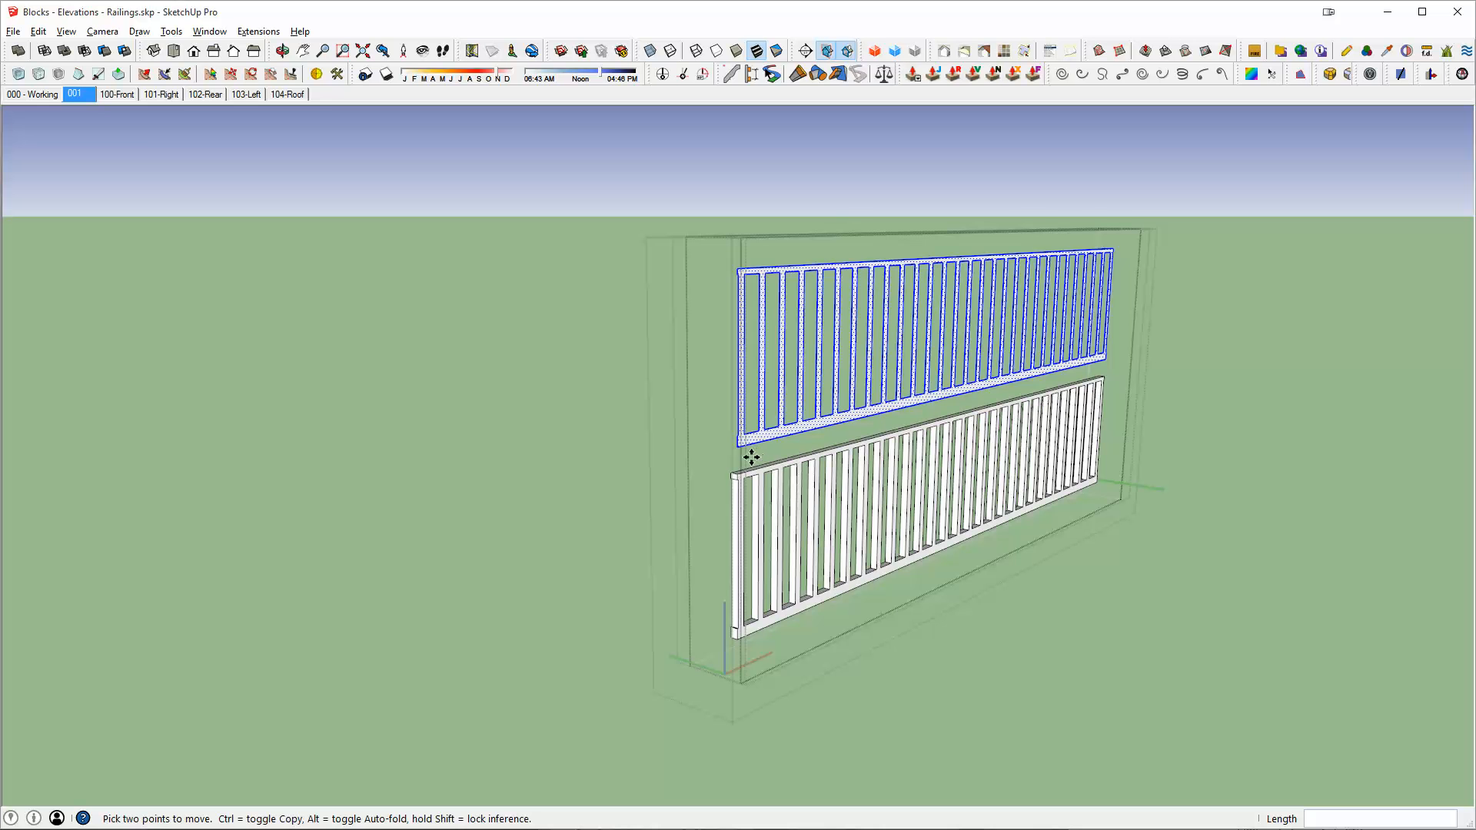
{"action": "key", "text": "Delete"}
Leave the picket panel and select the handrail on top of it as a separate object
{"action": "middle_click_drag", "start_coordinate": [817, 507], "coordinate": [751, 509]}
{"action": "key", "text": "space"}
{"action": "scroll", "coordinate": [749, 529], "scroll_direction": "up", "scroll_amount": 1}
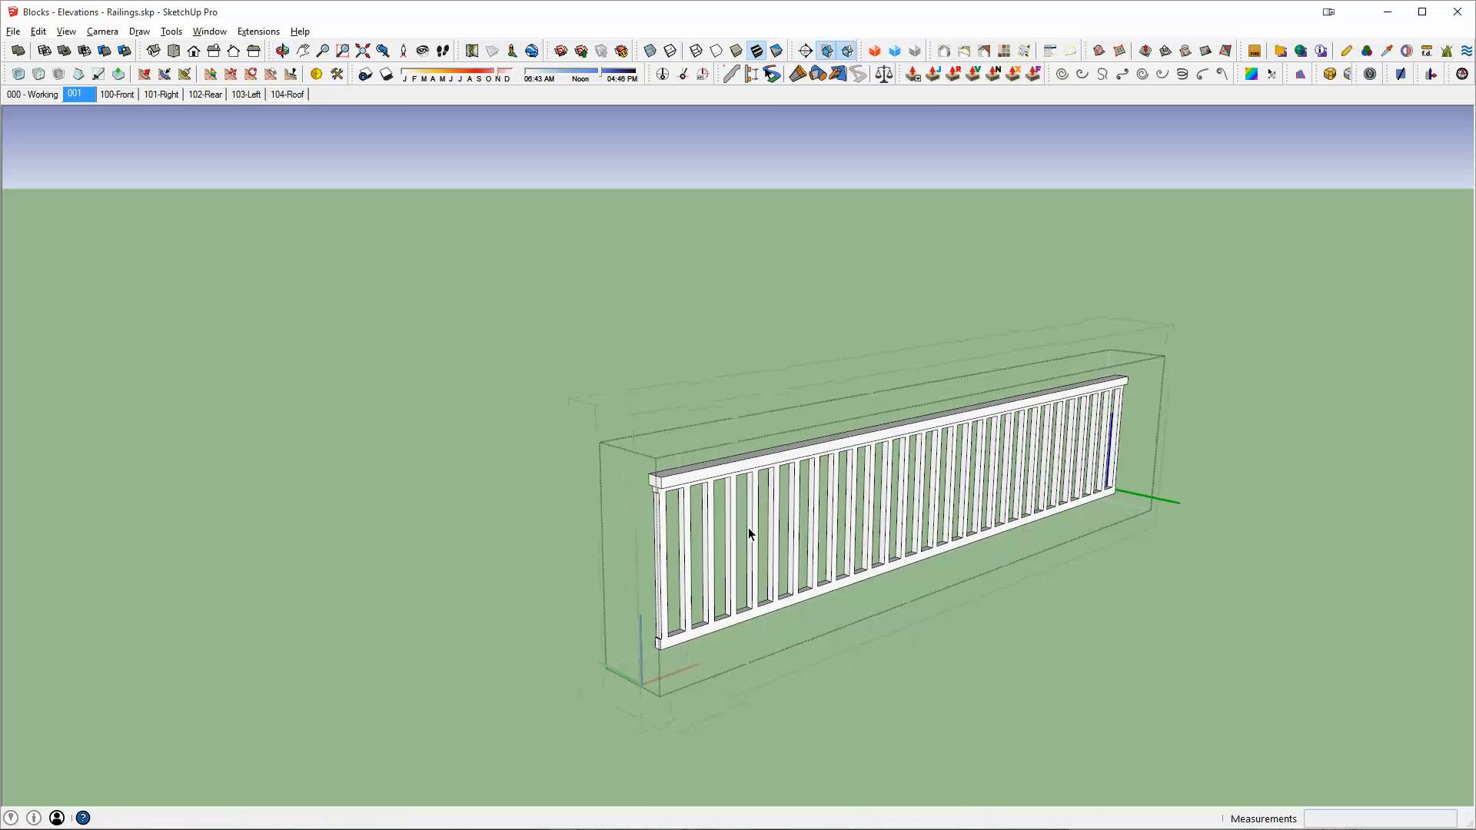
{"action": "key", "text": "Escape"}
{"action": "scroll", "coordinate": [748, 529], "scroll_direction": "up", "scroll_amount": 5}
{"action": "double_click", "coordinate": [658, 422]}
{"action": "left_click", "coordinate": [659, 422]}
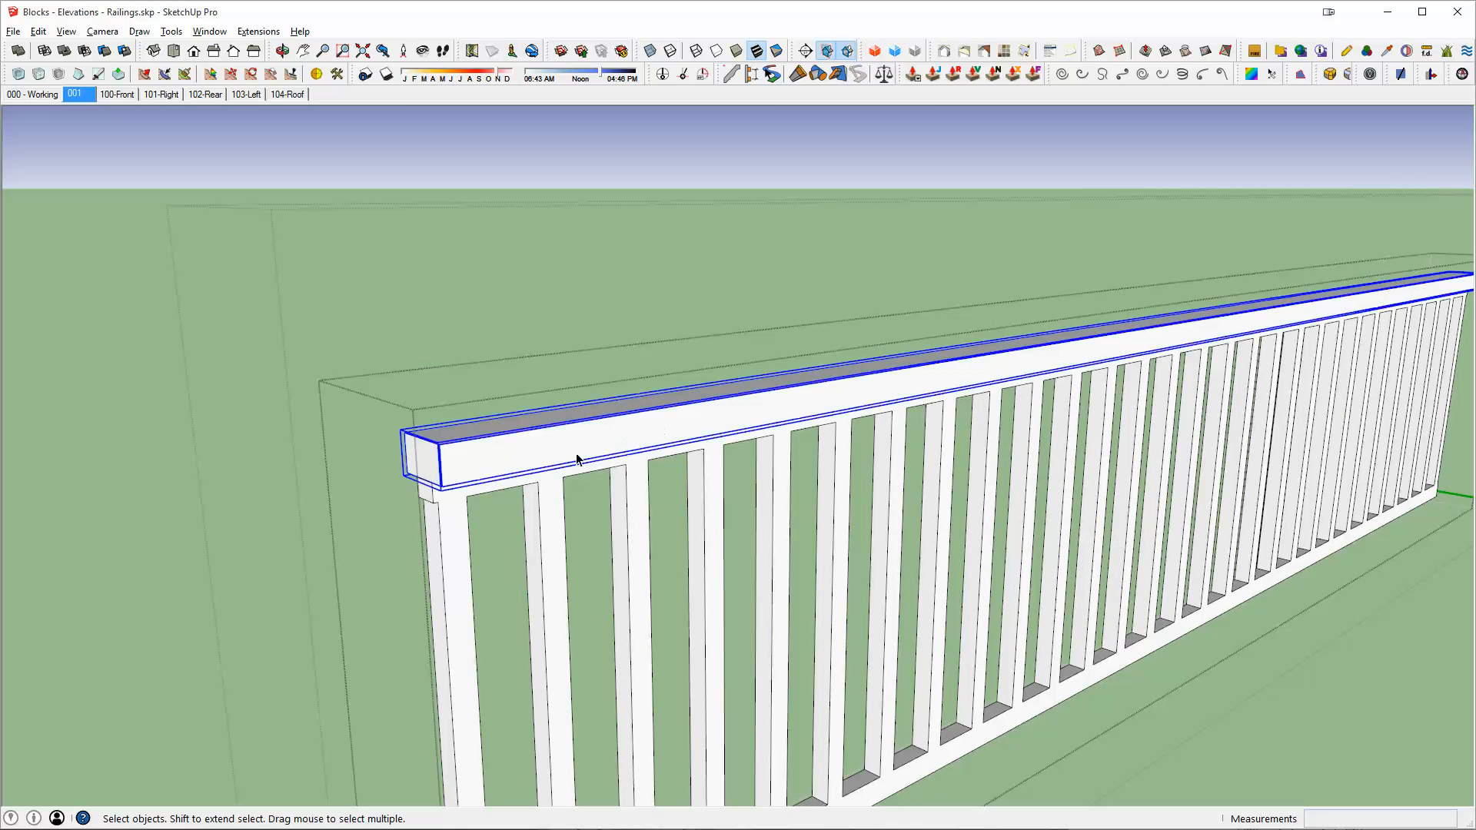
Return to the full railing assembly and select its ball-topped posts one after another
{"action": "key", "text": "Escape"}
{"action": "scroll", "coordinate": [723, 449], "scroll_direction": "down", "scroll_amount": 5}
{"action": "left_click", "coordinate": [565, 390]}
{"action": "left_click", "coordinate": [851, 393]}
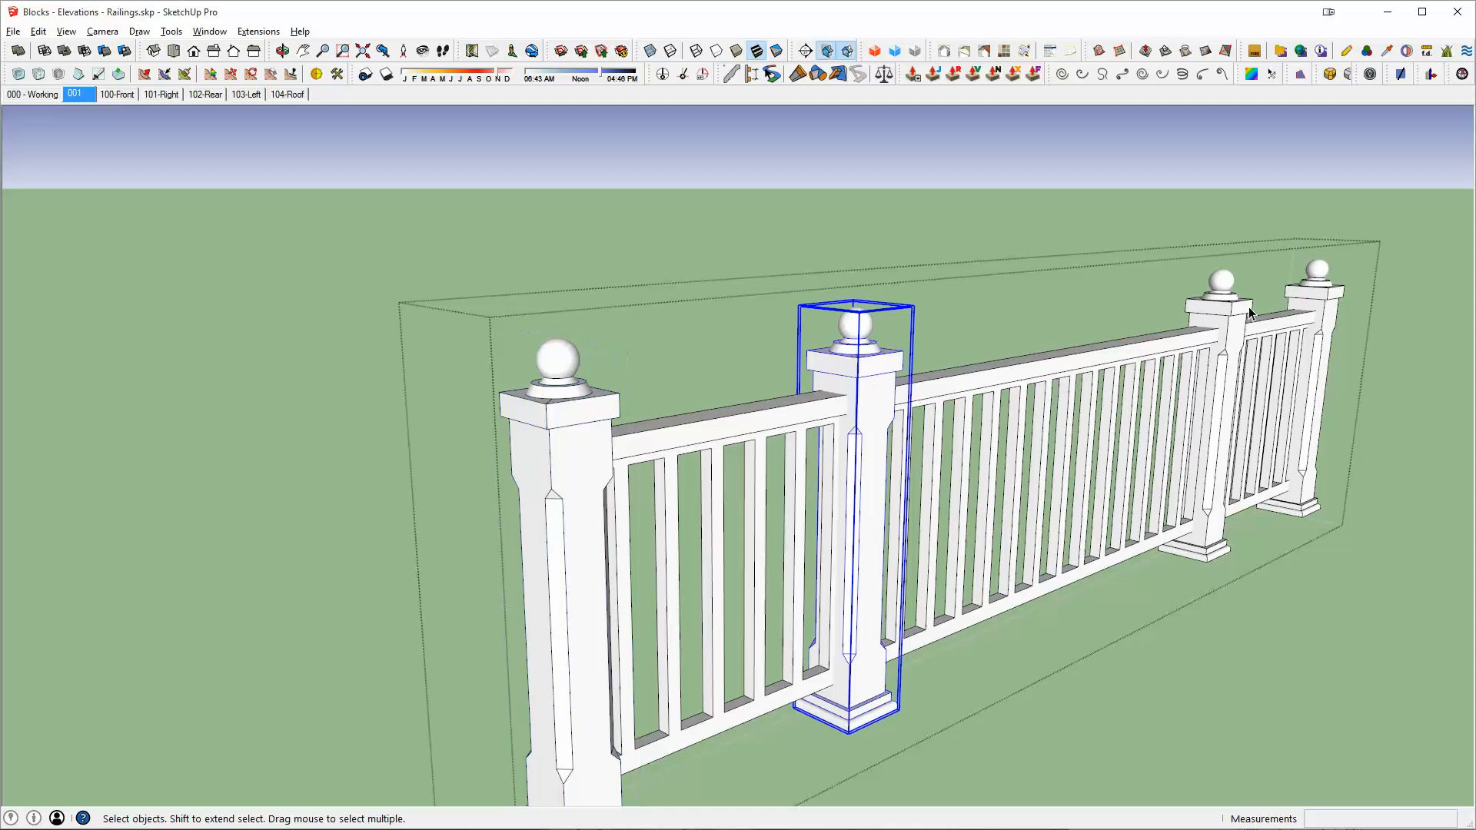
{"action": "left_click", "coordinate": [1249, 309]}
{"action": "left_click", "coordinate": [1324, 289]}
Examine the railing assembly from both sides and up close at the post-to-handrail joint, and close the railing component
{"action": "scroll", "coordinate": [1301, 348], "scroll_direction": "down", "scroll_amount": 4}
{"action": "middle_click_drag", "start_coordinate": [776, 537], "coordinate": [995, 415]}
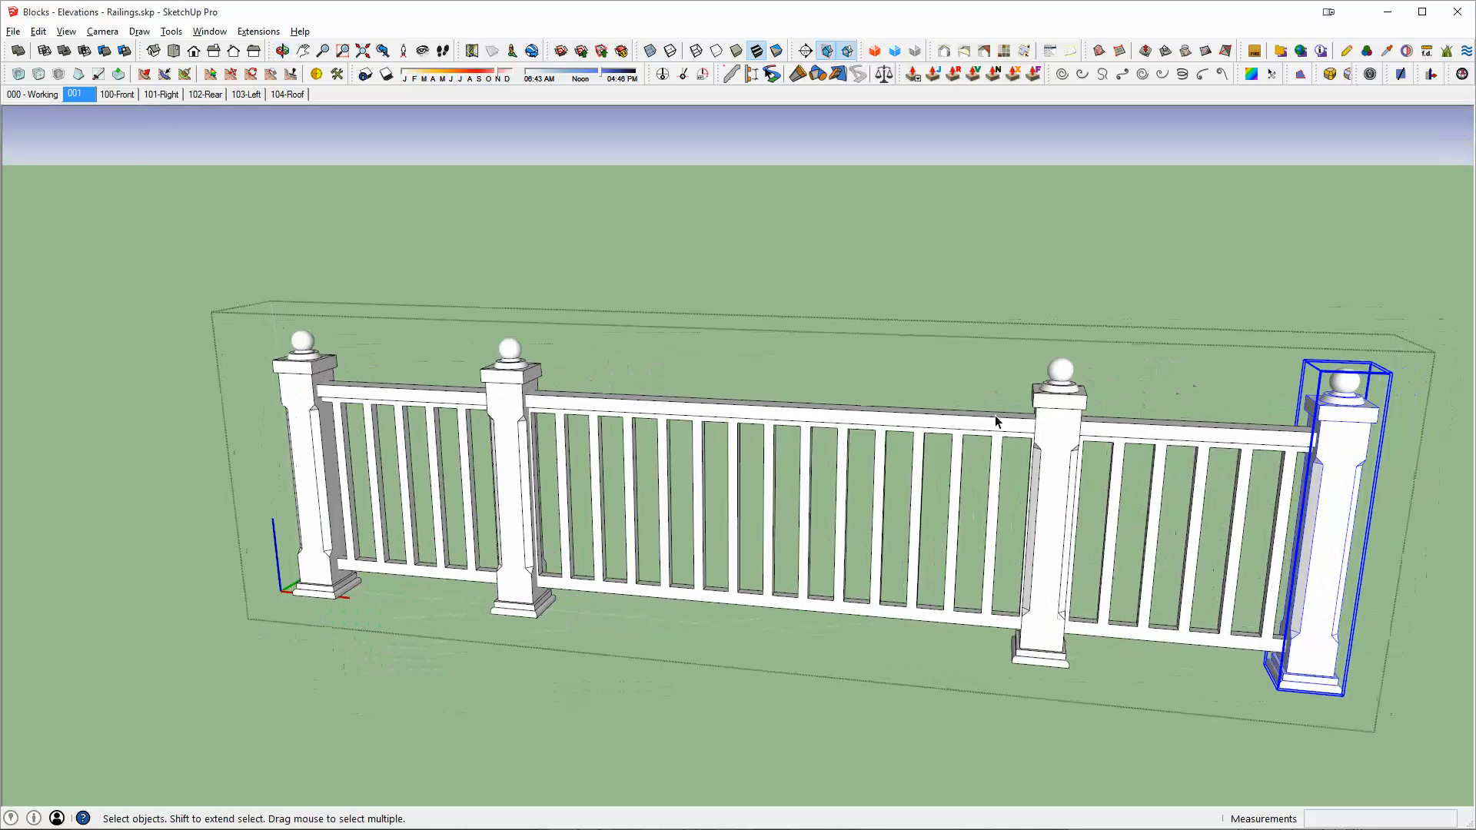
{"action": "middle_click_drag", "start_coordinate": [1218, 505], "coordinate": [1114, 530]}
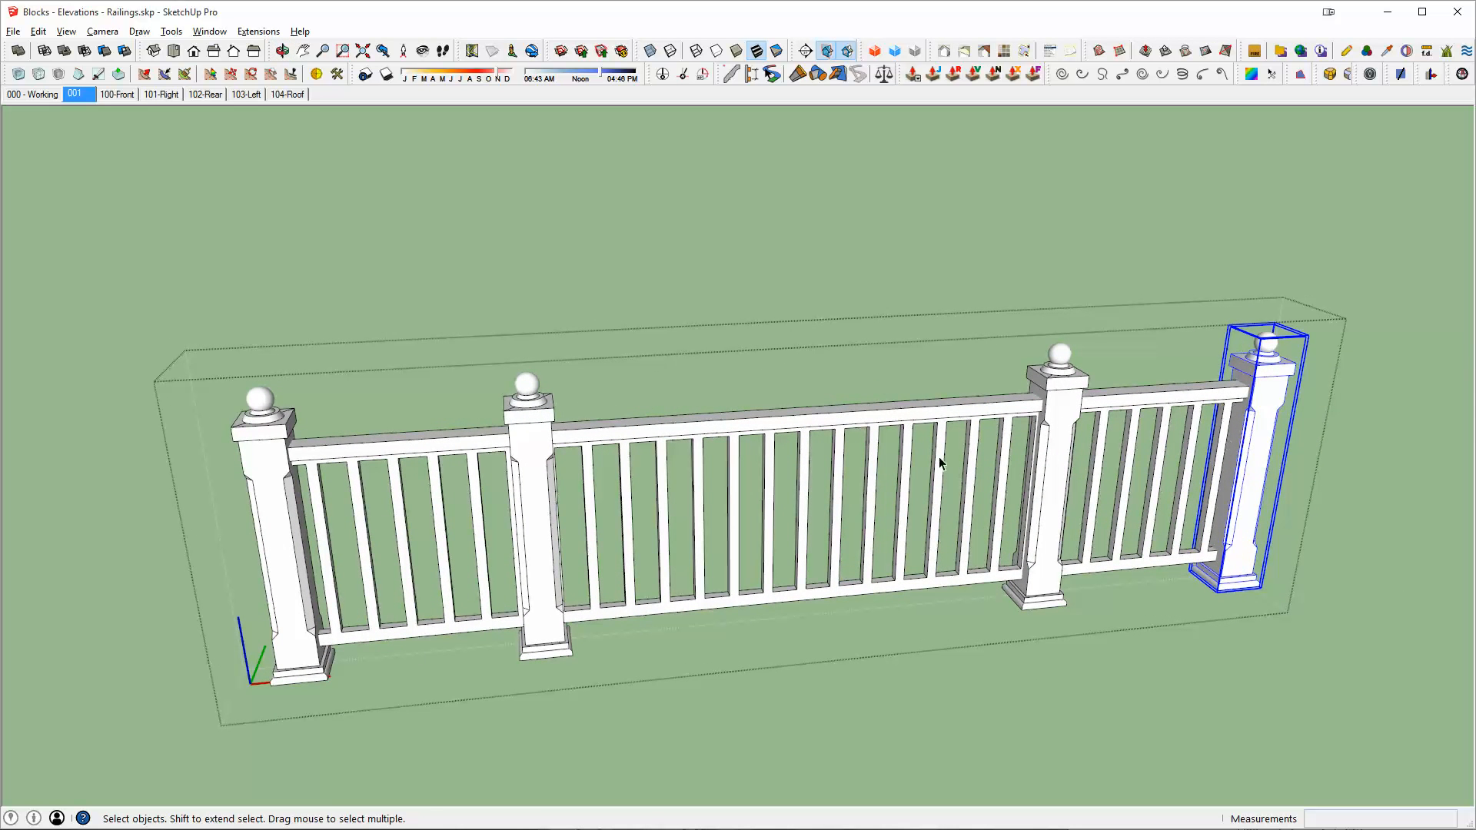
{"action": "middle_click_drag", "start_coordinate": [938, 456], "coordinate": [685, 522]}
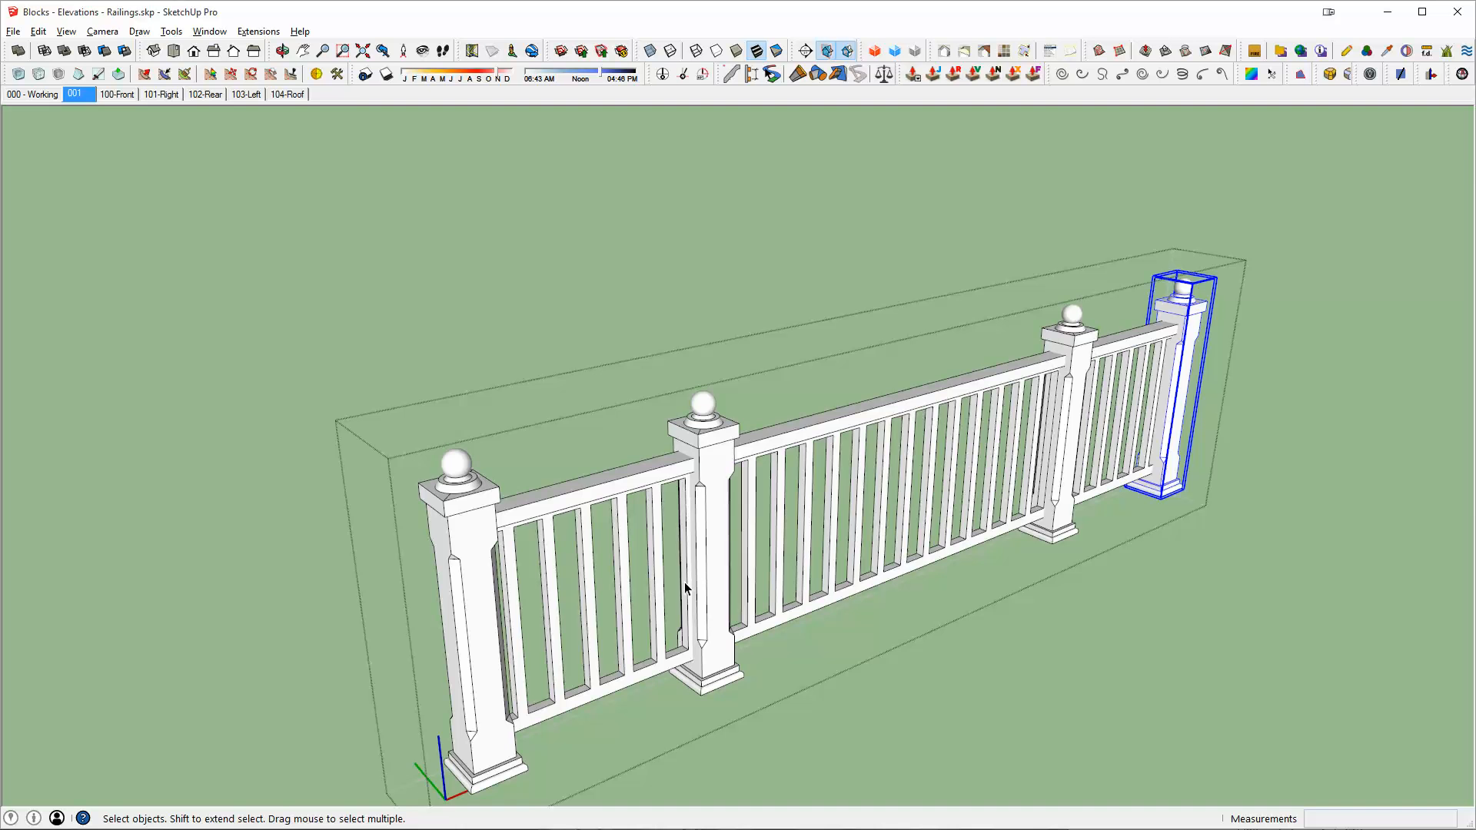
{"action": "scroll", "coordinate": [685, 589], "scroll_direction": "up", "scroll_amount": 6}
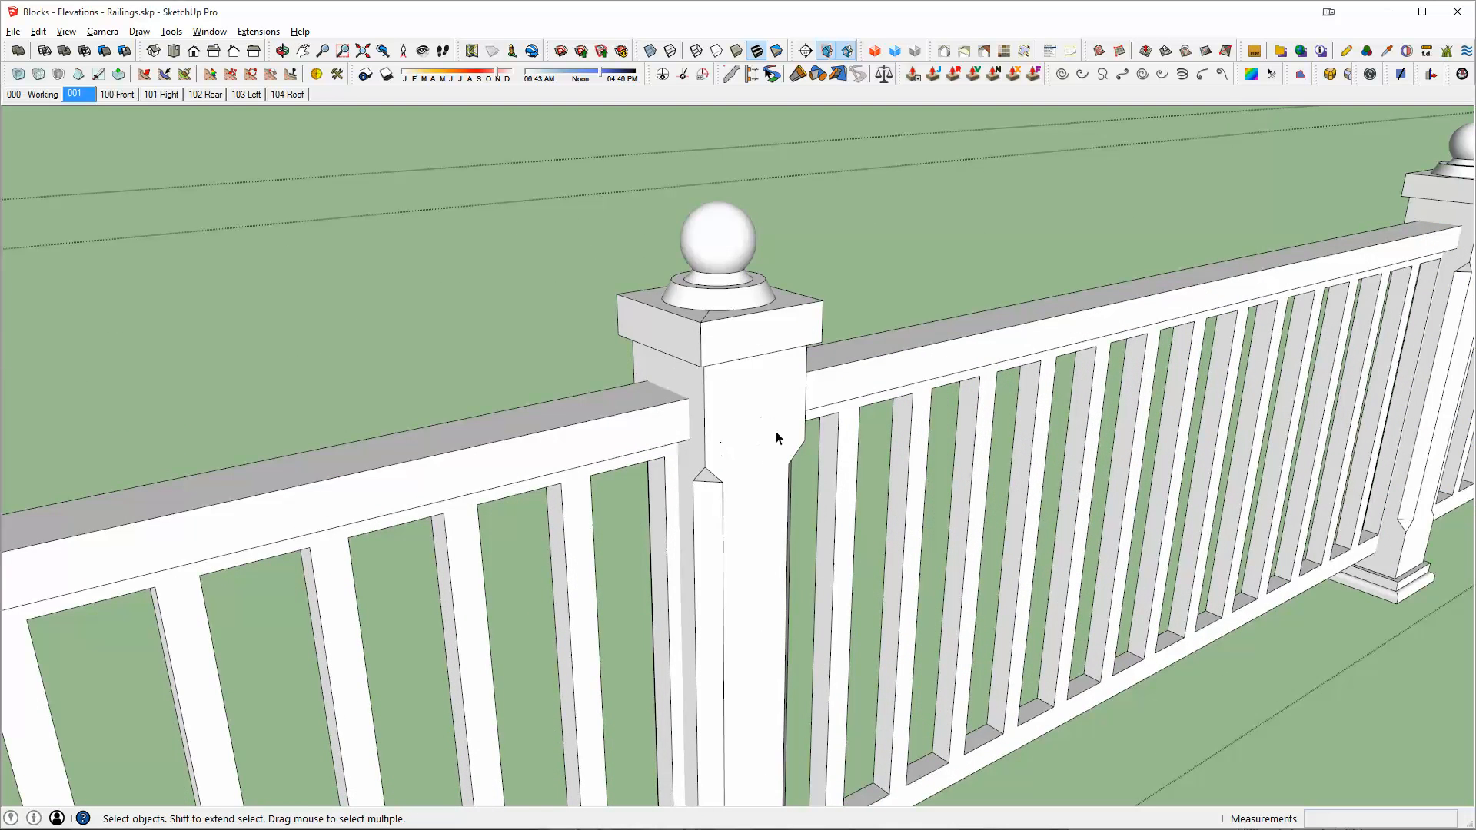
{"action": "scroll", "coordinate": [771, 439], "scroll_direction": "down", "scroll_amount": 10}
{"action": "middle_click_drag", "start_coordinate": [784, 446], "coordinate": [935, 538]}
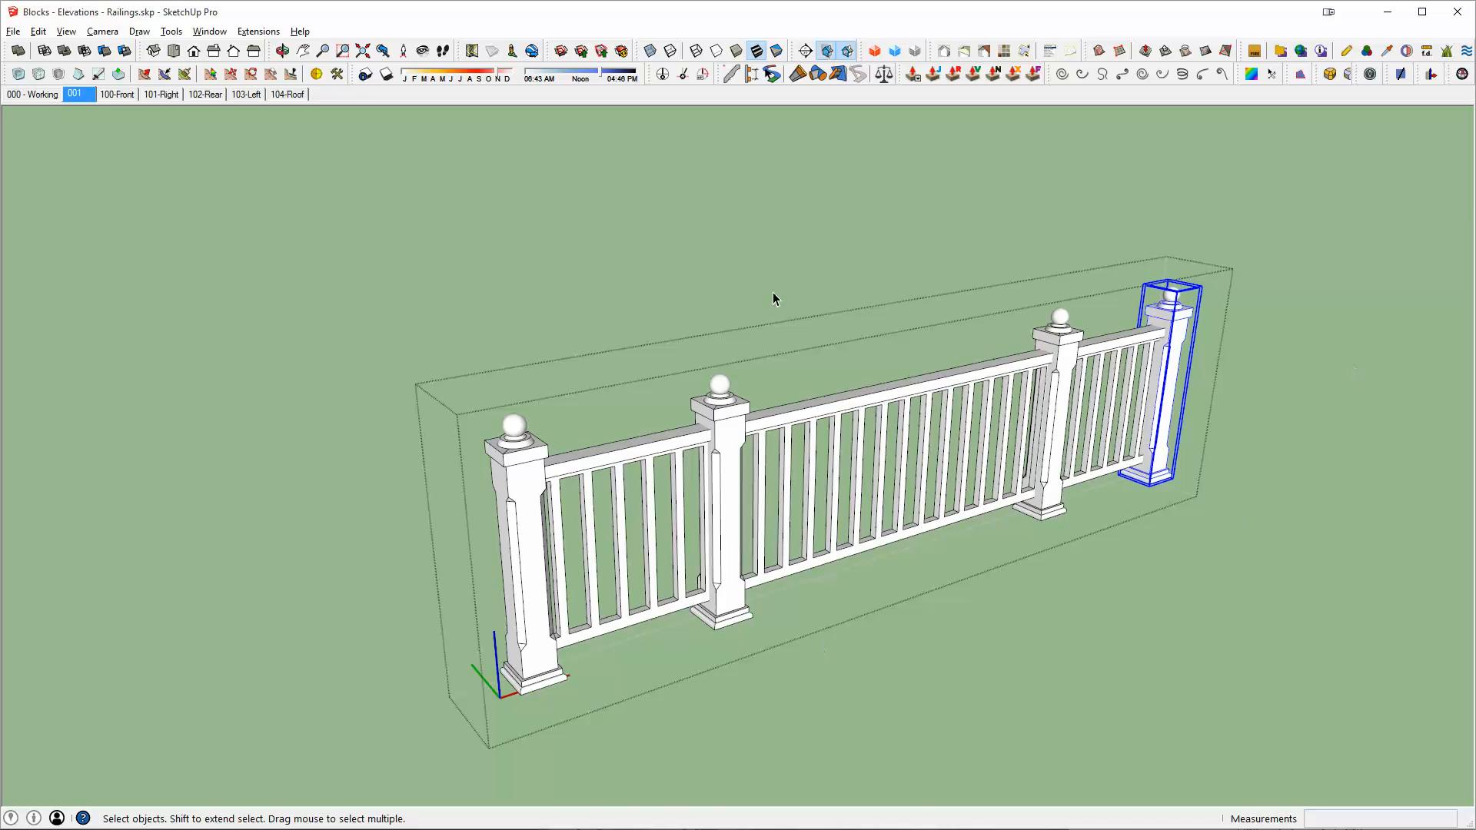
{"action": "middle_click_drag", "start_coordinate": [933, 404], "coordinate": [884, 432]}
{"action": "key", "text": "Escape"}
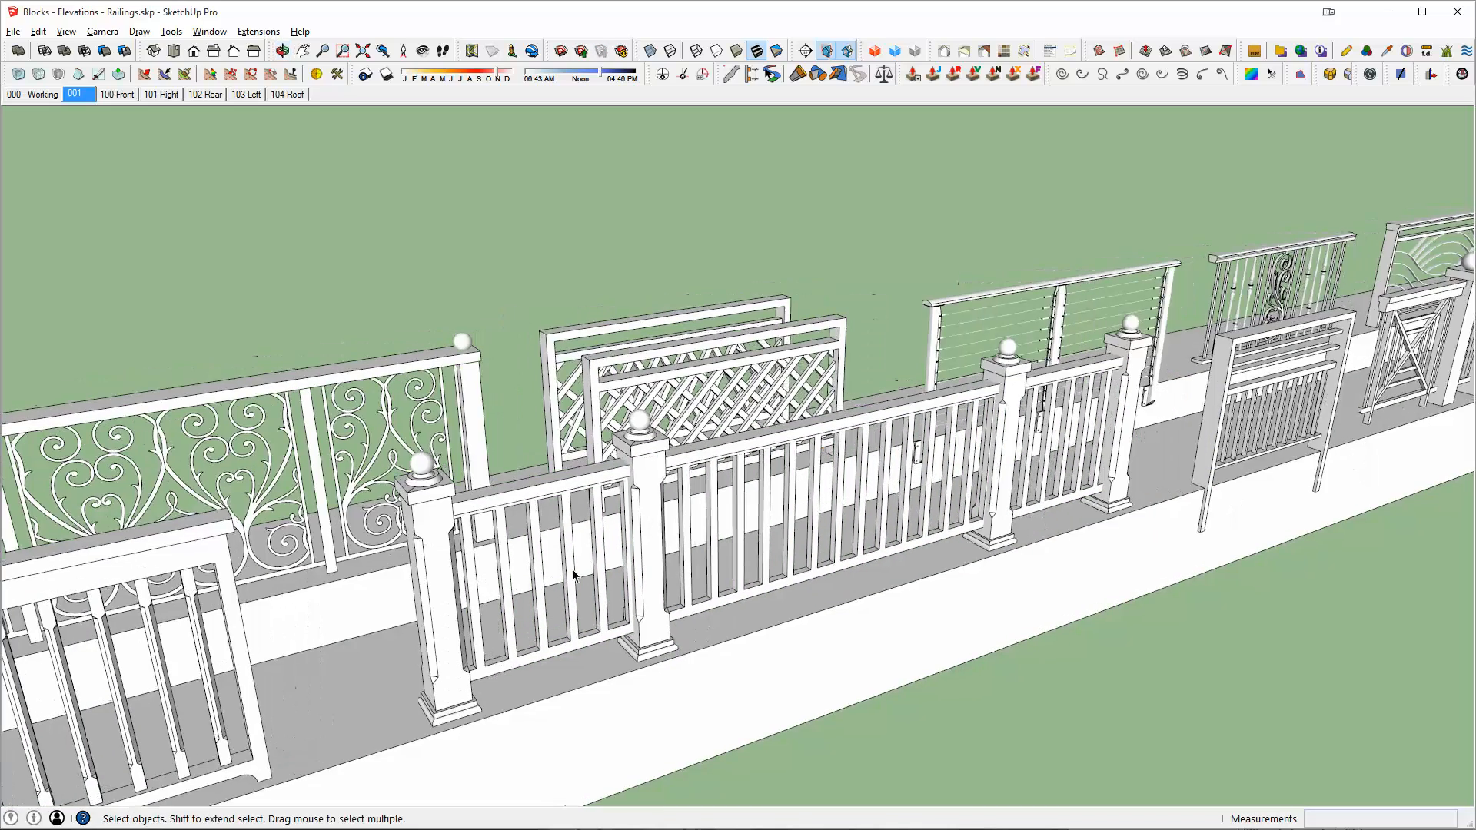
Examine the neighbouring two-bay railing with shaped balusters and a center post
{"action": "middle_click_drag", "start_coordinate": [1068, 409], "coordinate": [929, 471]}
{"action": "scroll", "coordinate": [1097, 462], "scroll_direction": "down", "scroll_amount": 3}
{"action": "middle_click_drag", "start_coordinate": [1097, 461], "coordinate": [846, 530]}
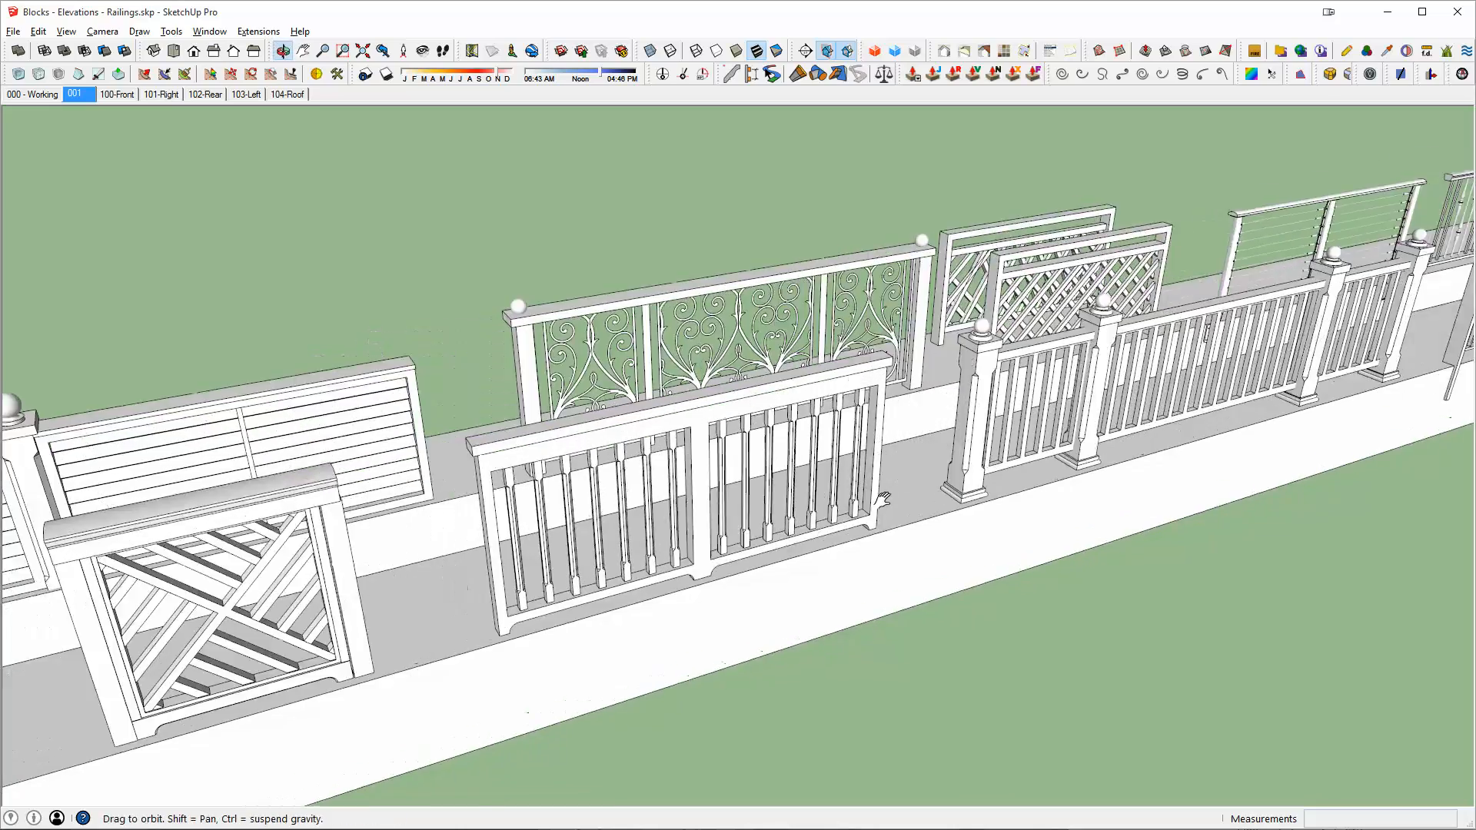
{"action": "scroll", "coordinate": [840, 528], "scroll_direction": "up", "scroll_amount": 5}
{"action": "middle_click_drag", "start_coordinate": [938, 521], "coordinate": [970, 504]}
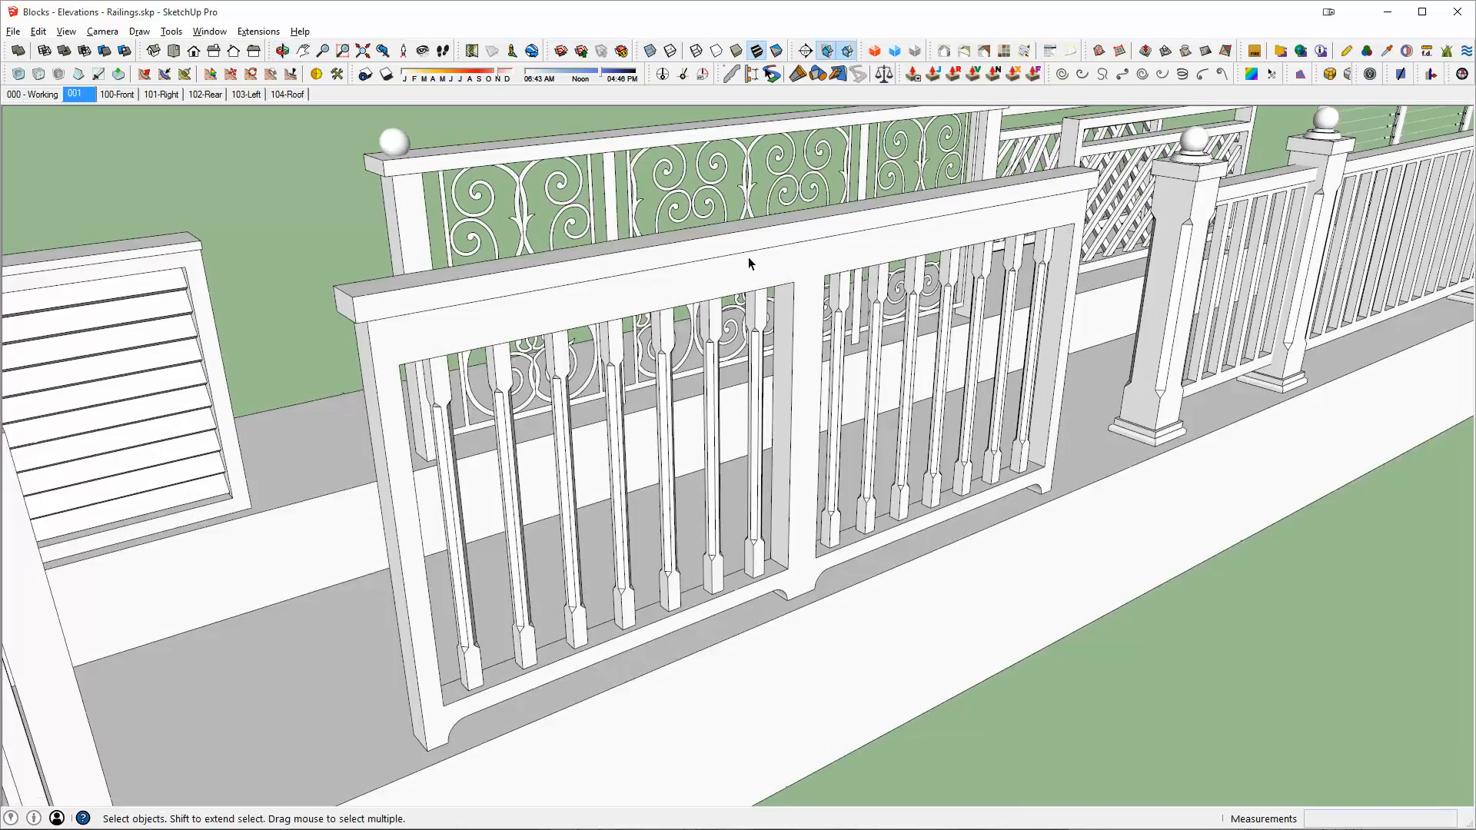
Open the two-bay railing and its frame group, and select all of the frame's geometry
{"action": "double_click", "coordinate": [770, 264]}
{"action": "triple_click", "coordinate": [769, 264]}
{"action": "middle_click_drag", "start_coordinate": [670, 352], "coordinate": [552, 265]}
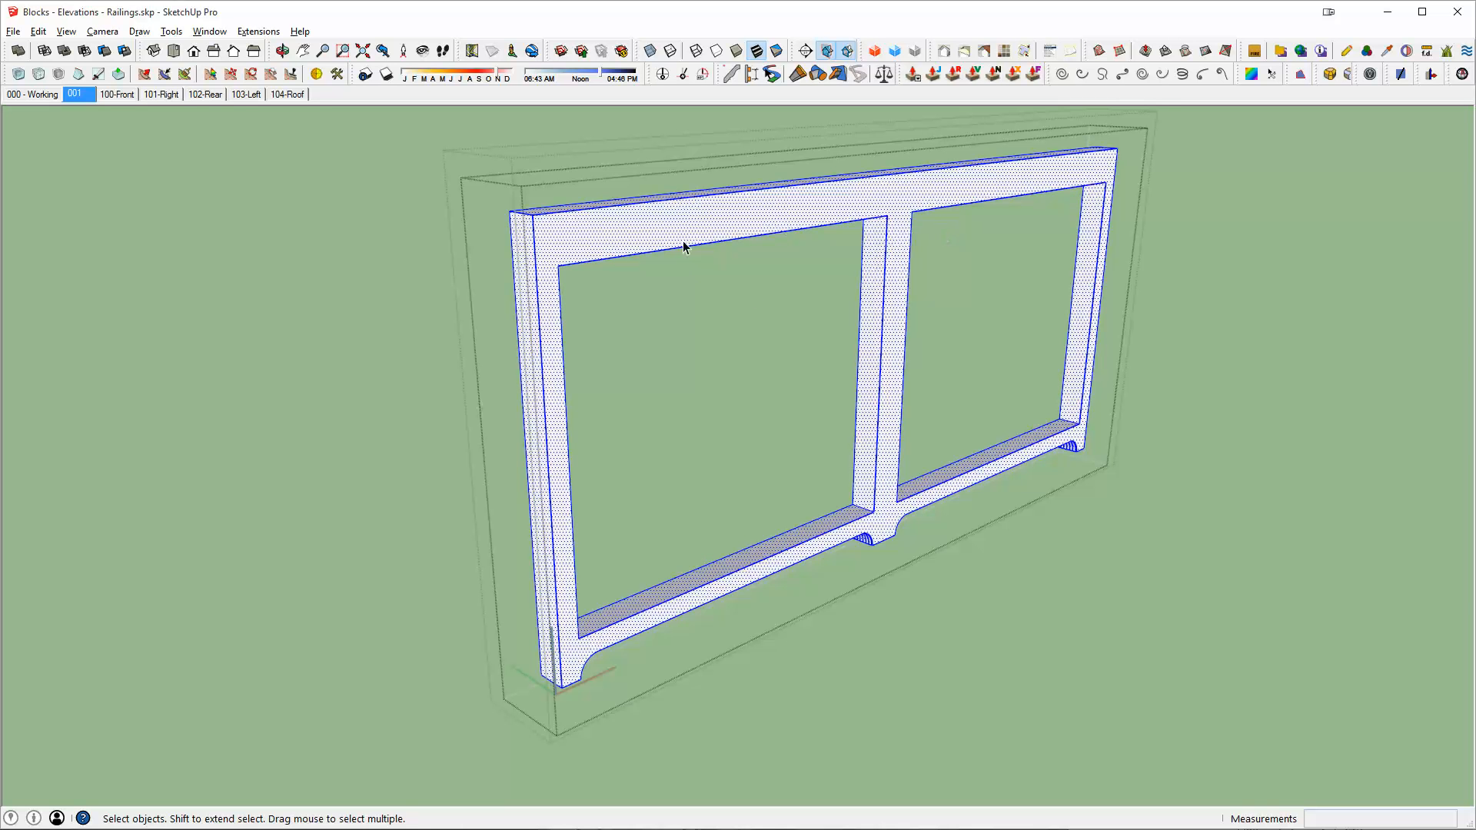
Open the baluster beside the center post and select all of its geometry, showing it is a shared component
{"action": "left_click", "coordinate": [846, 408]}
{"action": "double_click", "coordinate": [847, 408]}
{"action": "triple_click", "coordinate": [846, 408]}
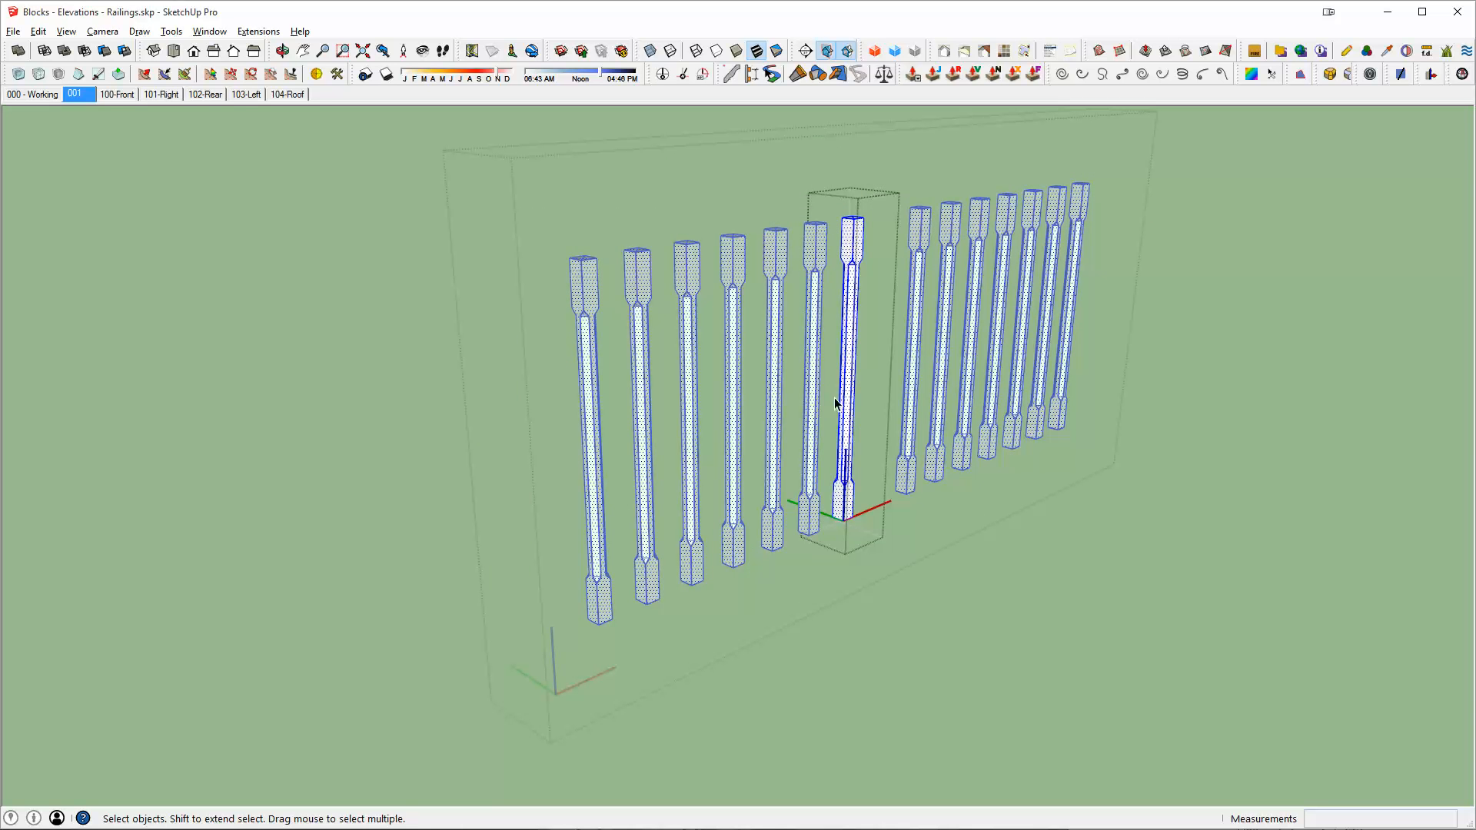
{"action": "left_click", "coordinate": [827, 445]}
Compare the commands available for the frame group with those available for a baluster component
{"action": "left_click", "coordinate": [574, 245]}
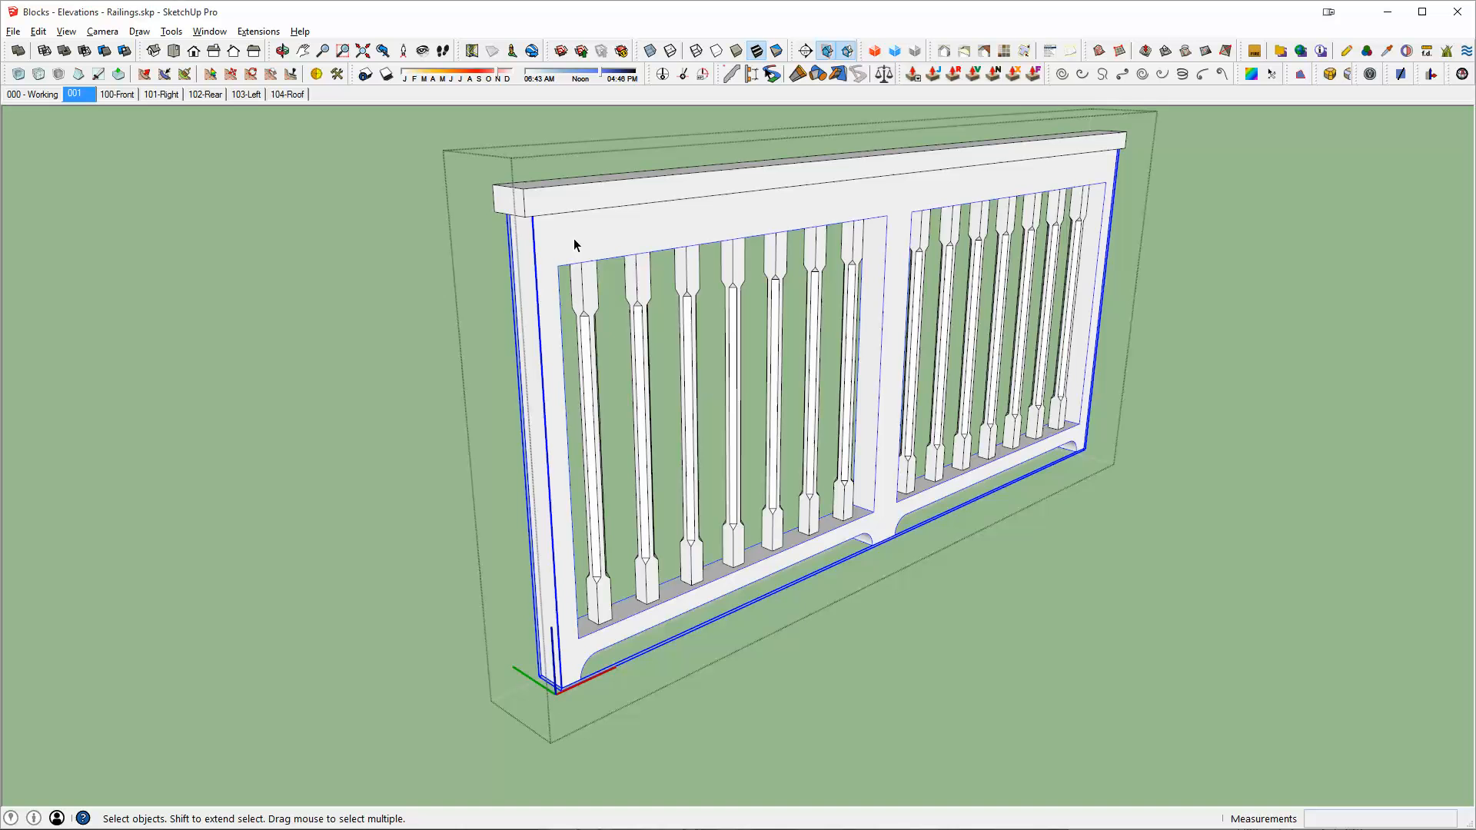
{"action": "right_click", "coordinate": [953, 188]}
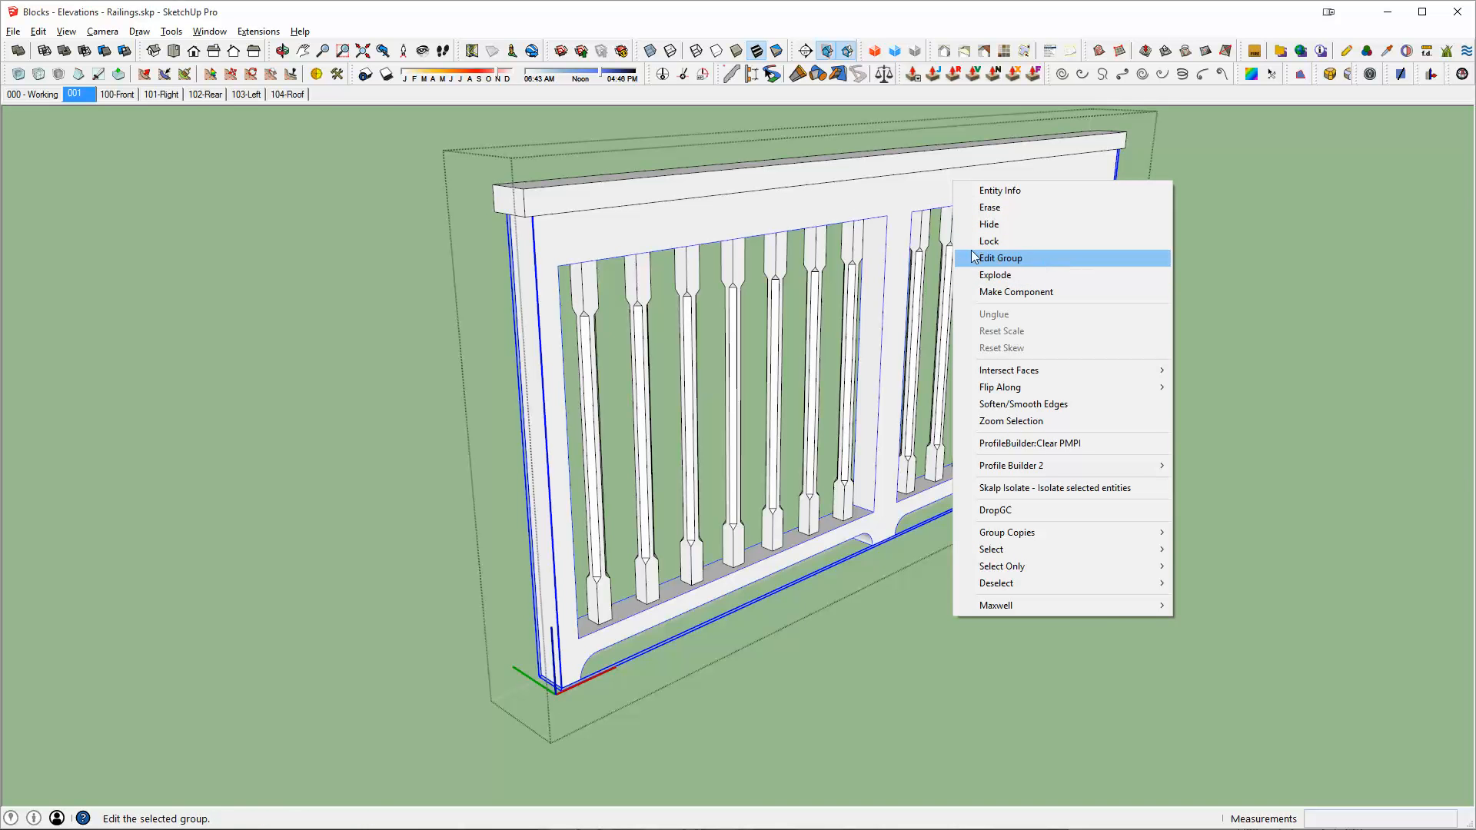
{"action": "right_click", "coordinate": [856, 246]}
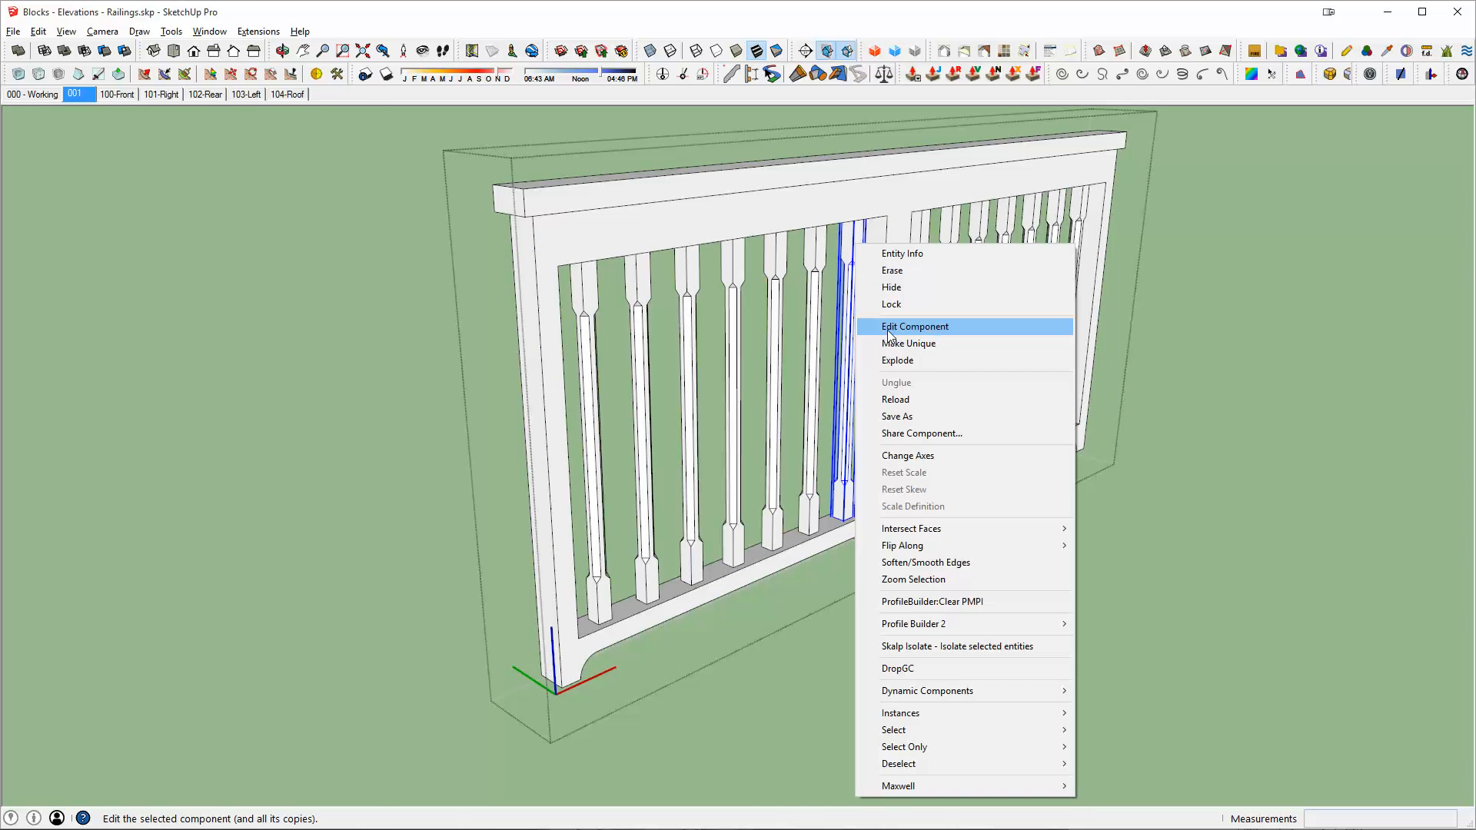
{"action": "key", "text": "Escape"}
Reopen the baluster component with its geometry selected, view the repeated balusters up close, and close it
{"action": "triple_click", "coordinate": [852, 250]}
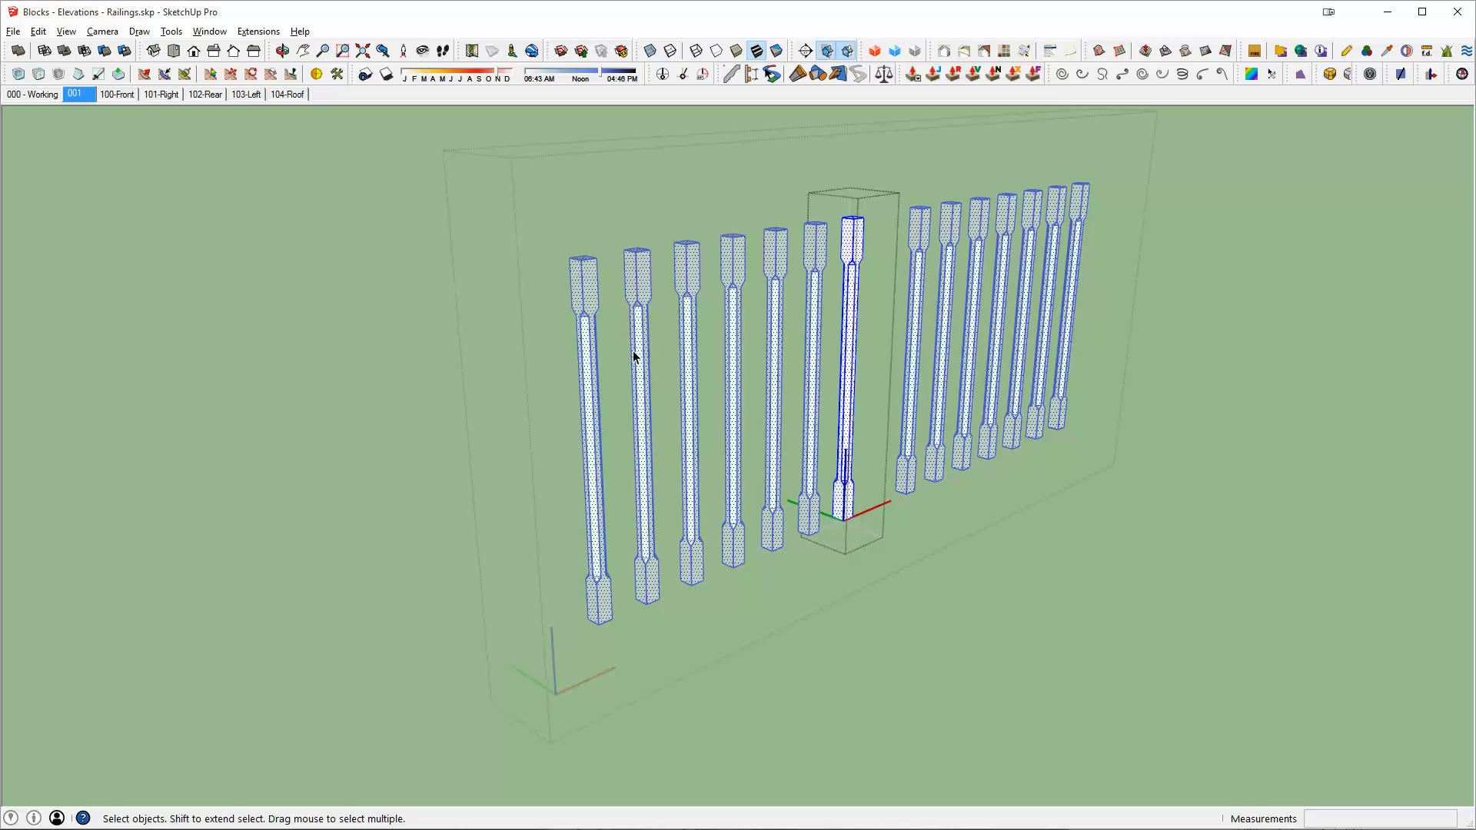
{"action": "scroll", "coordinate": [858, 237], "scroll_direction": "up", "scroll_amount": 2}
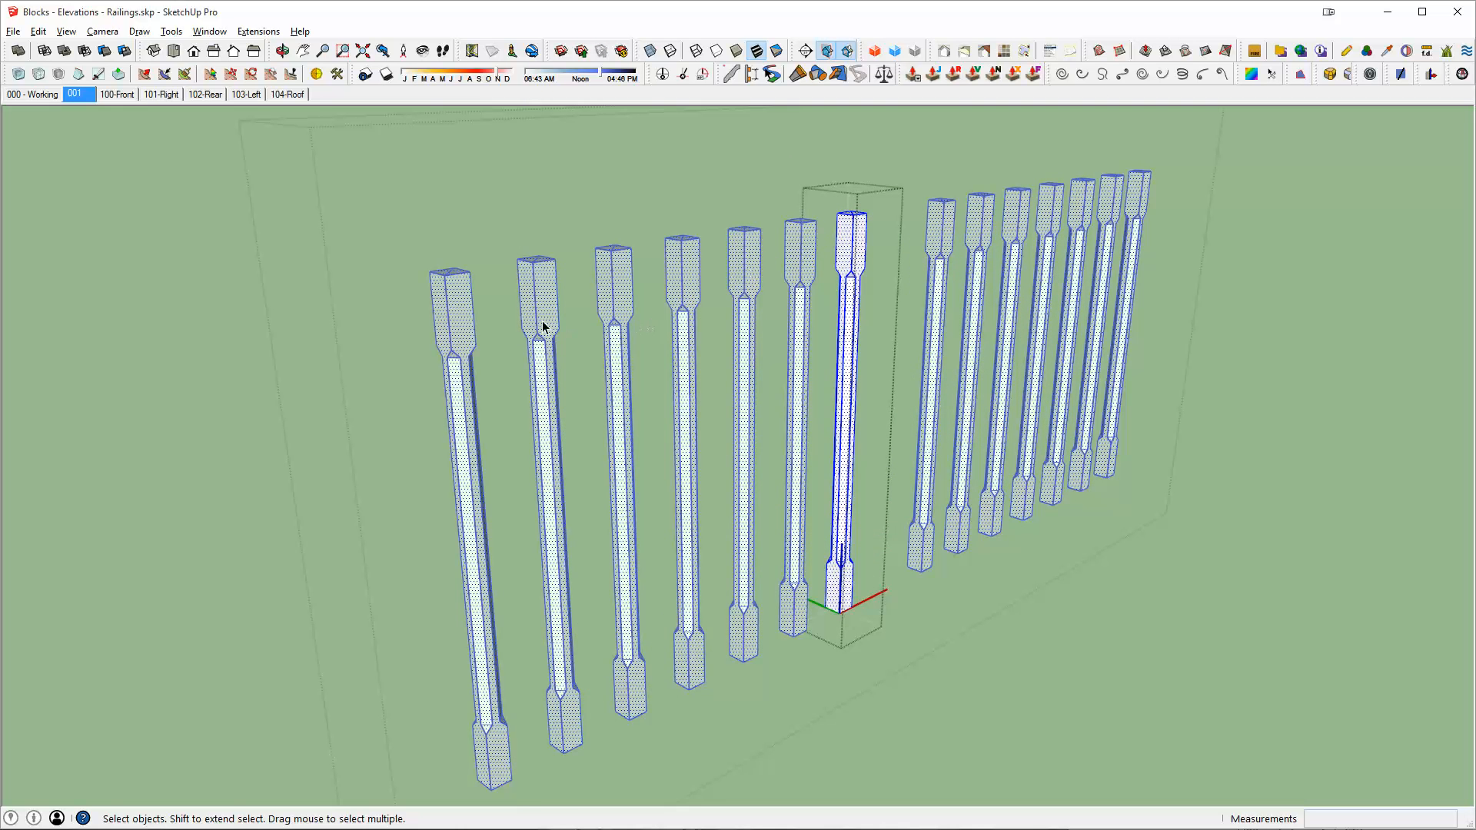
{"action": "middle_click_drag", "start_coordinate": [543, 328], "coordinate": [588, 326]}
{"action": "left_click", "coordinate": [938, 204]}
Select the handrail, frame and all balusters of the two-bay railing and combine them into a single group
{"action": "scroll", "coordinate": [888, 192], "scroll_direction": "down", "scroll_amount": 1}
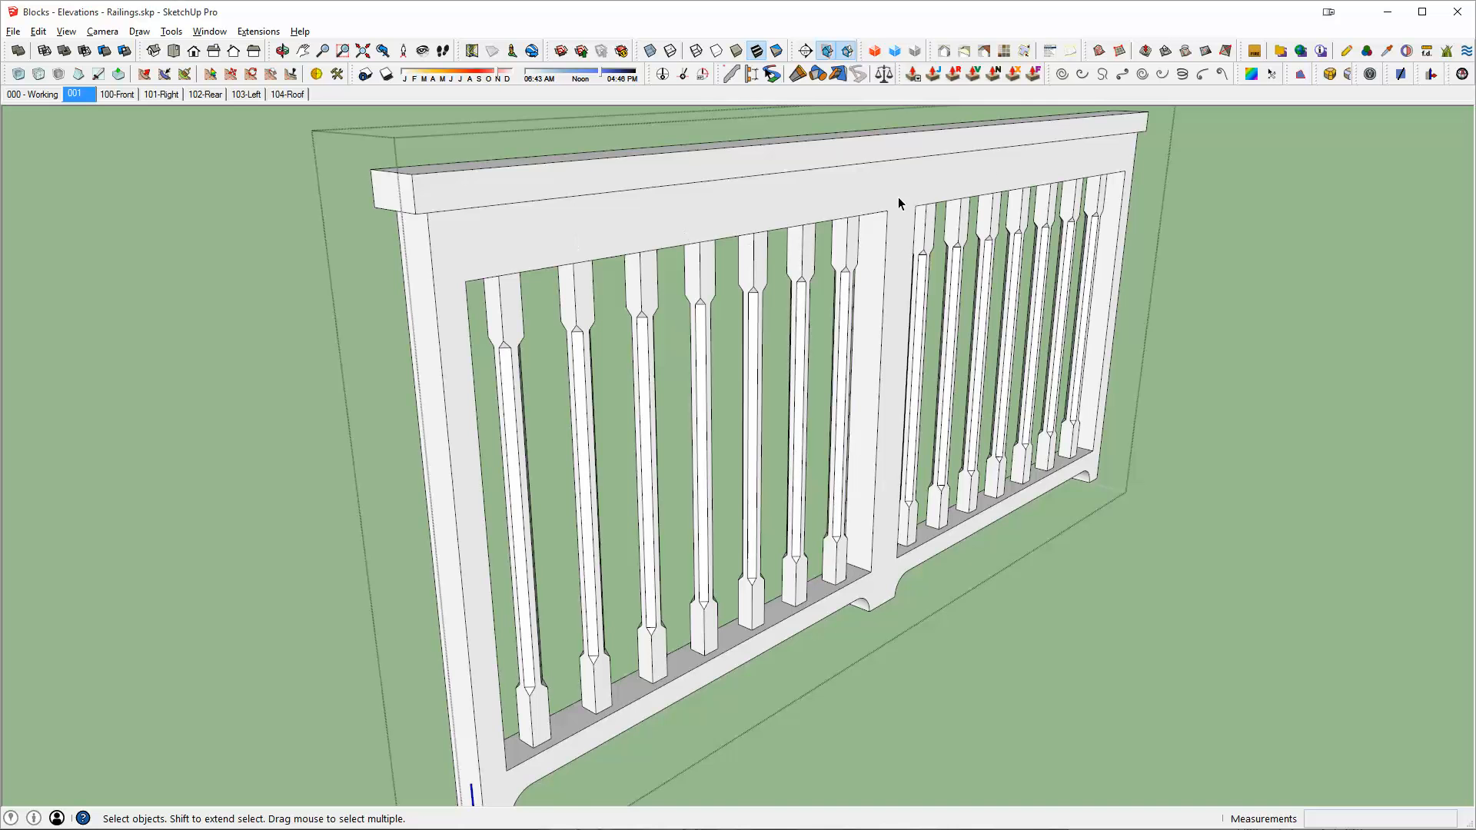
{"action": "scroll", "coordinate": [1007, 161], "scroll_direction": "down", "scroll_amount": 1}
{"action": "middle_click_drag", "start_coordinate": [979, 182], "coordinate": [817, 304]}
{"action": "scroll", "coordinate": [886, 278], "scroll_direction": "down", "scroll_amount": 3}
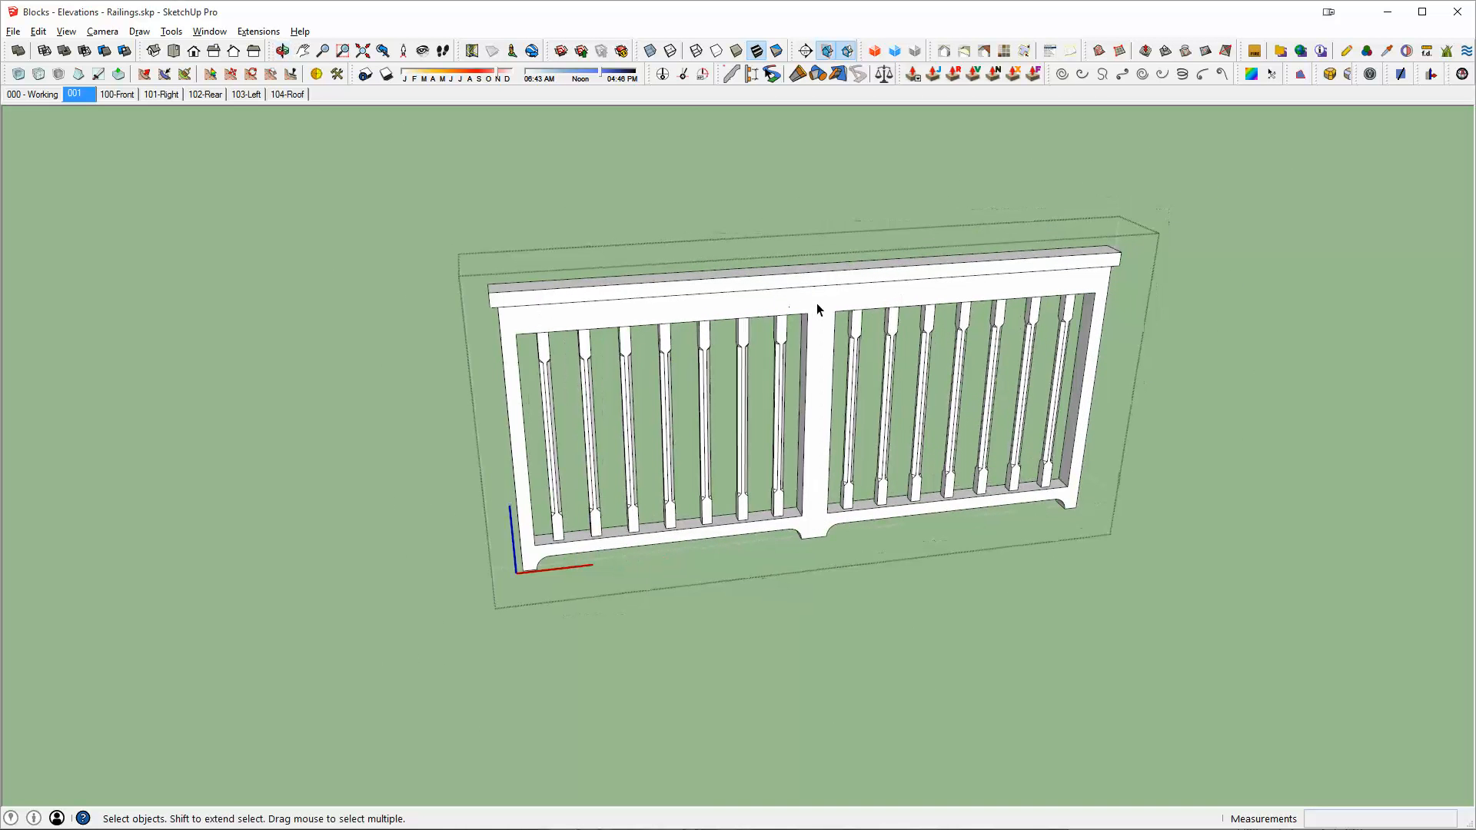
{"action": "scroll", "coordinate": [820, 280], "scroll_direction": "down", "scroll_amount": 2}
{"action": "left_click_drag", "start_coordinate": [466, 183], "coordinate": [1274, 589]}
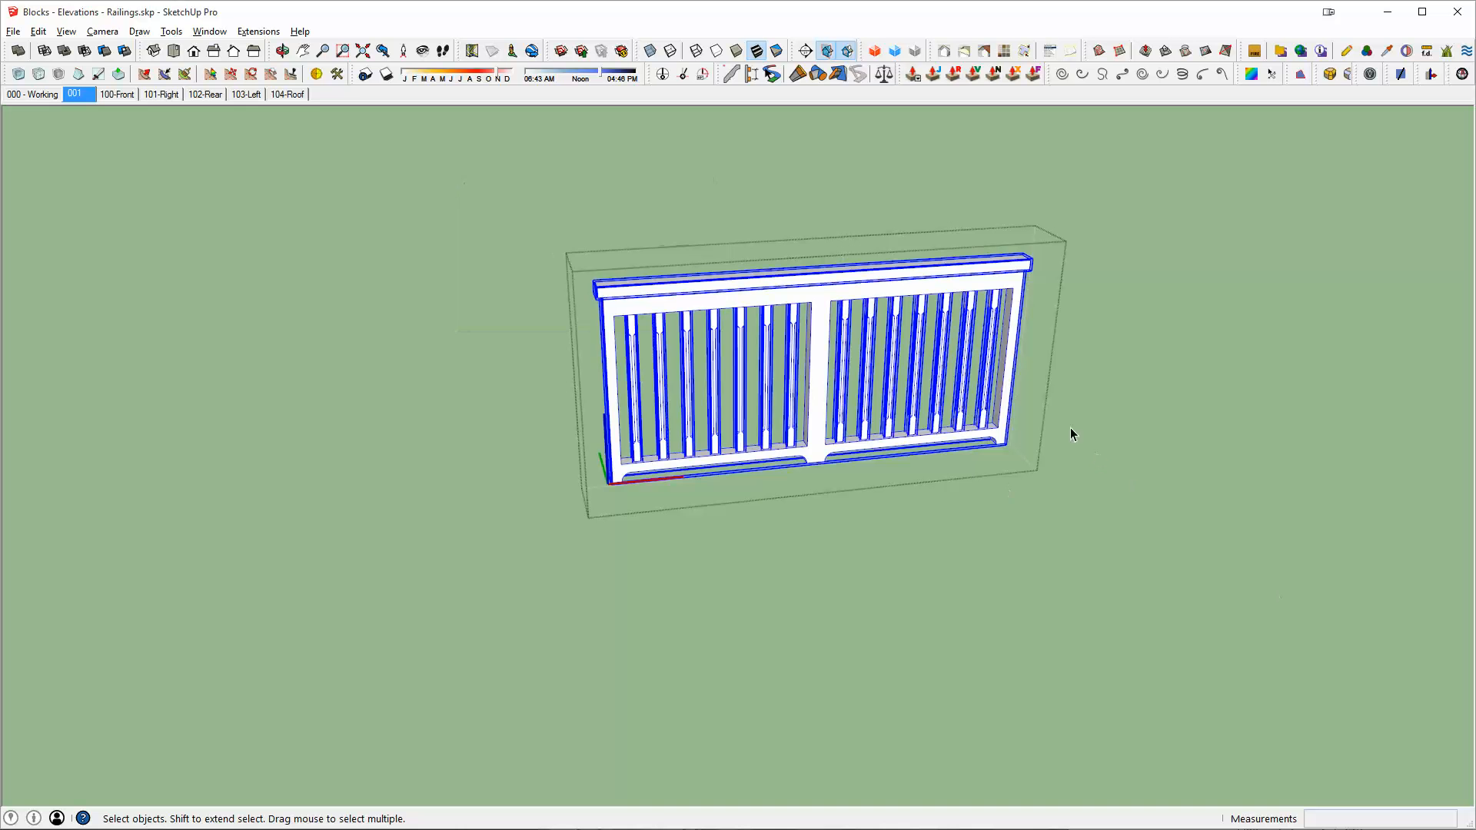
{"action": "left_click", "coordinate": [851, 277]}
{"action": "key", "text": "m"}
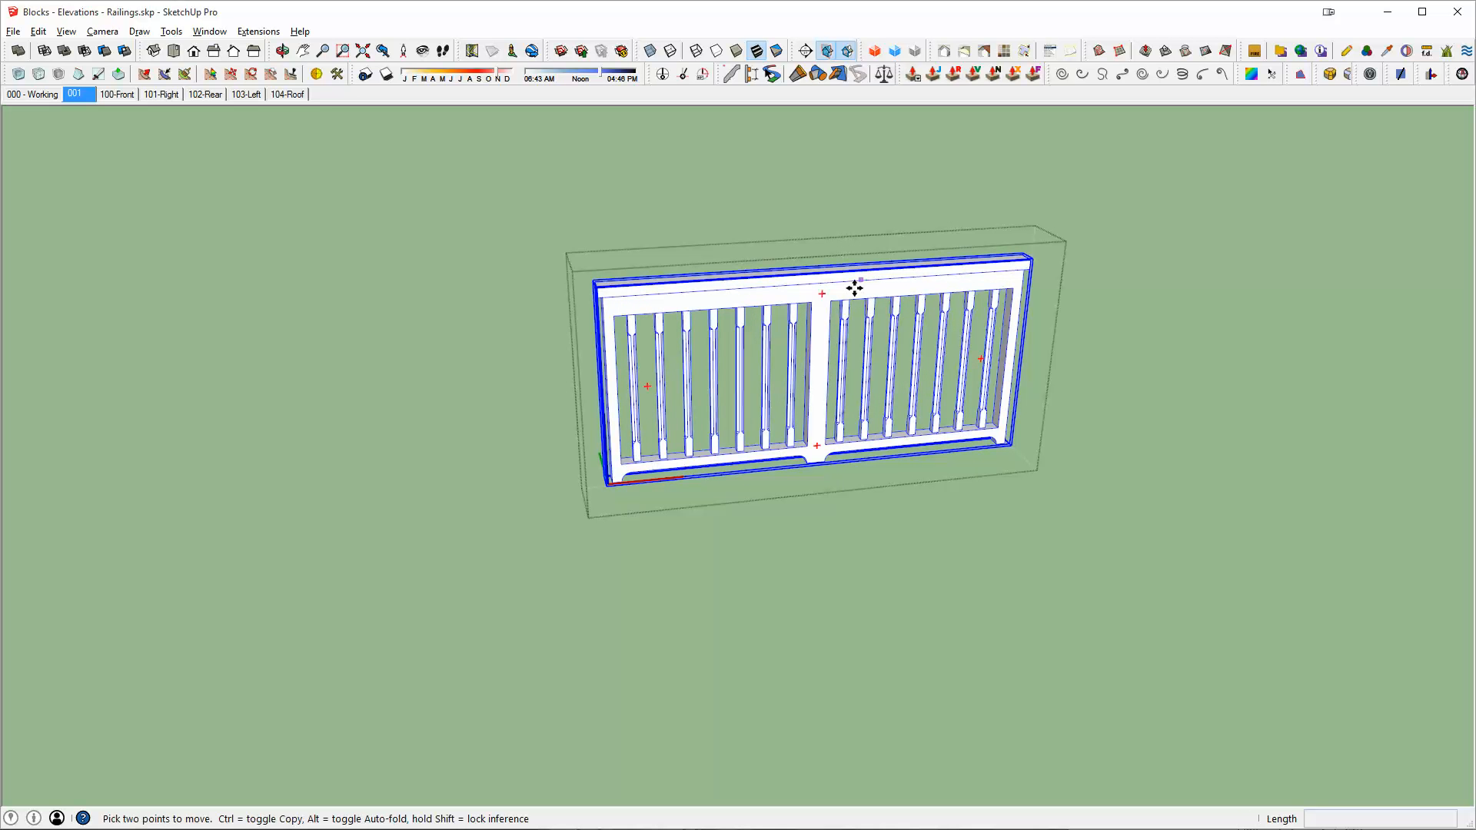
{"action": "middle_click_drag", "start_coordinate": [833, 306], "coordinate": [809, 417]}
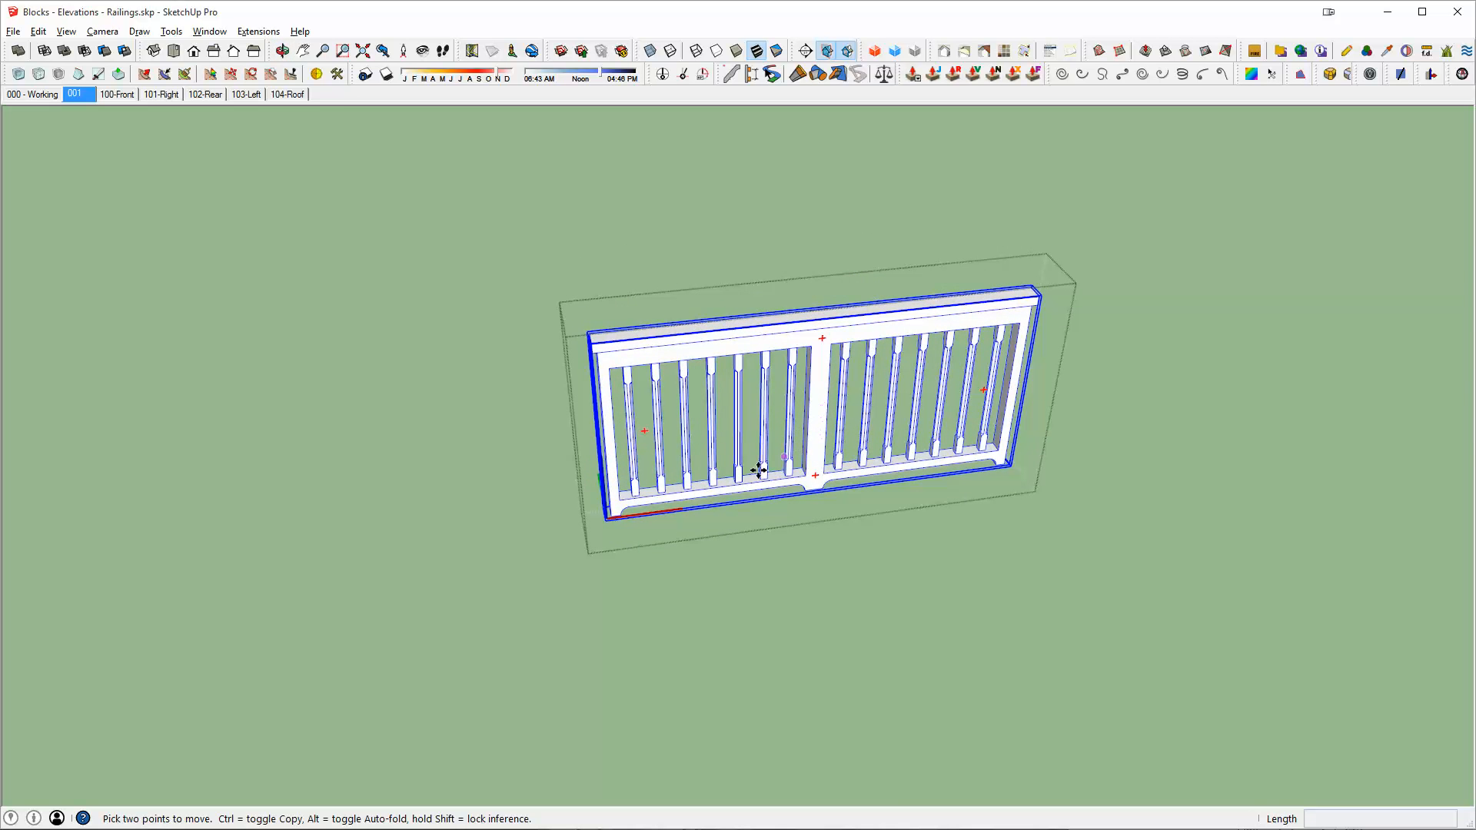
Draw a rectangle about 10 by 9 inches on the ground from the bottom corner at the railing's origin end
{"action": "key", "text": "r"}
{"action": "scroll", "coordinate": [841, 534], "scroll_direction": "up", "scroll_amount": 8}
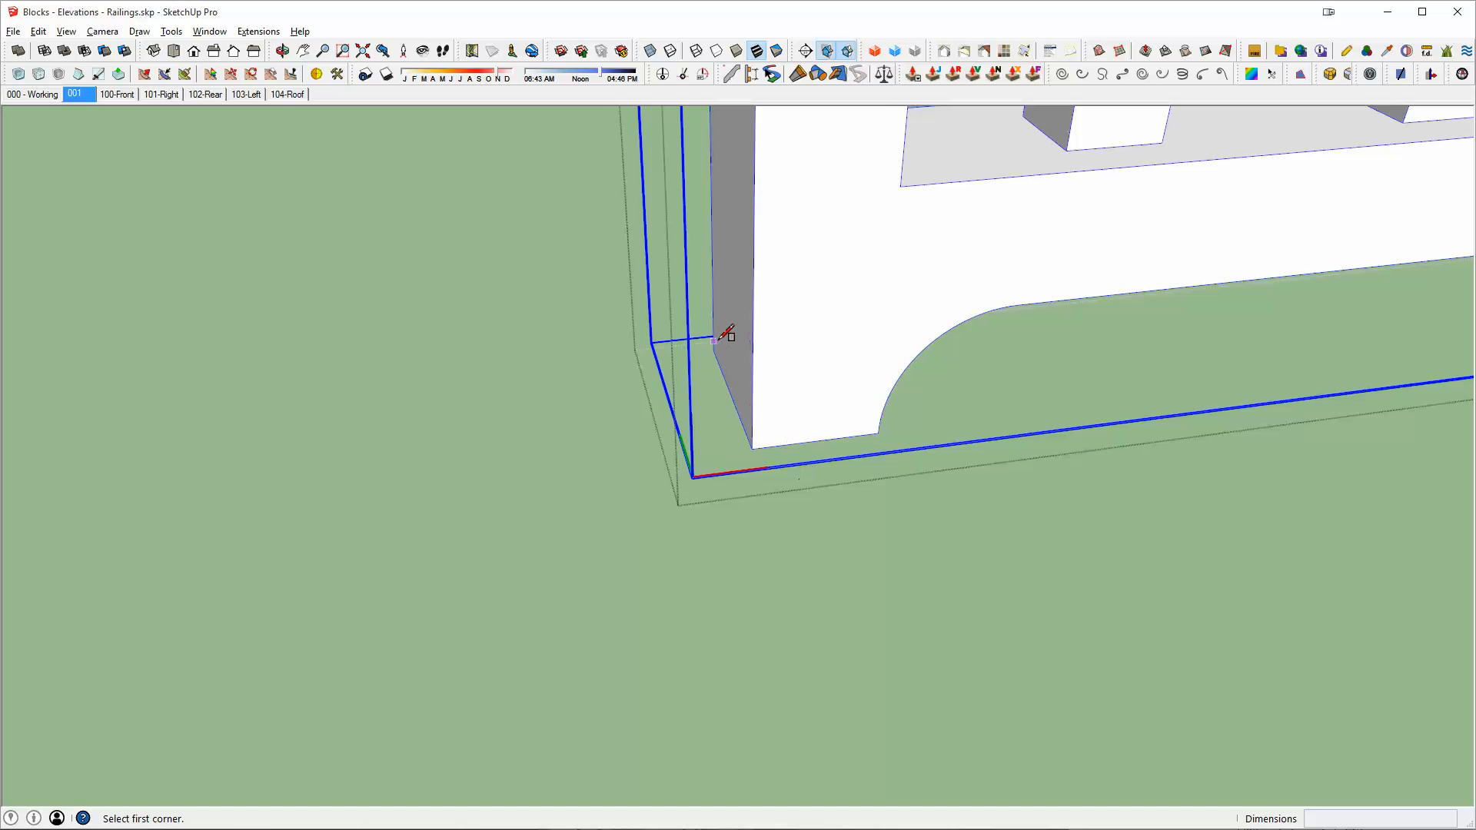
{"action": "left_click", "coordinate": [715, 350]}
{"action": "left_click", "coordinate": [714, 353]}
{"action": "scroll", "coordinate": [719, 392], "scroll_direction": "down", "scroll_amount": 7}
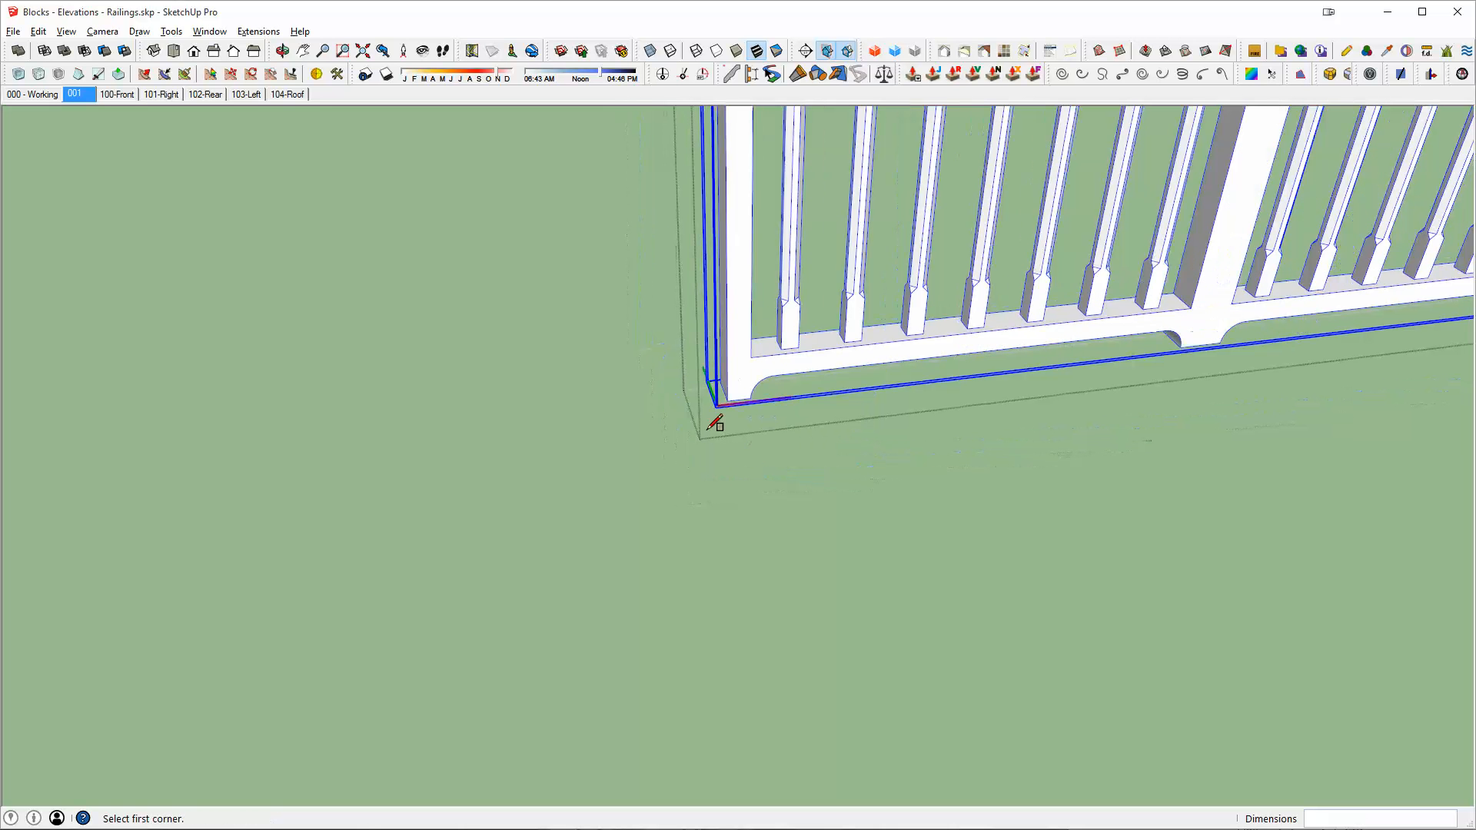
{"action": "left_click", "coordinate": [723, 376]}
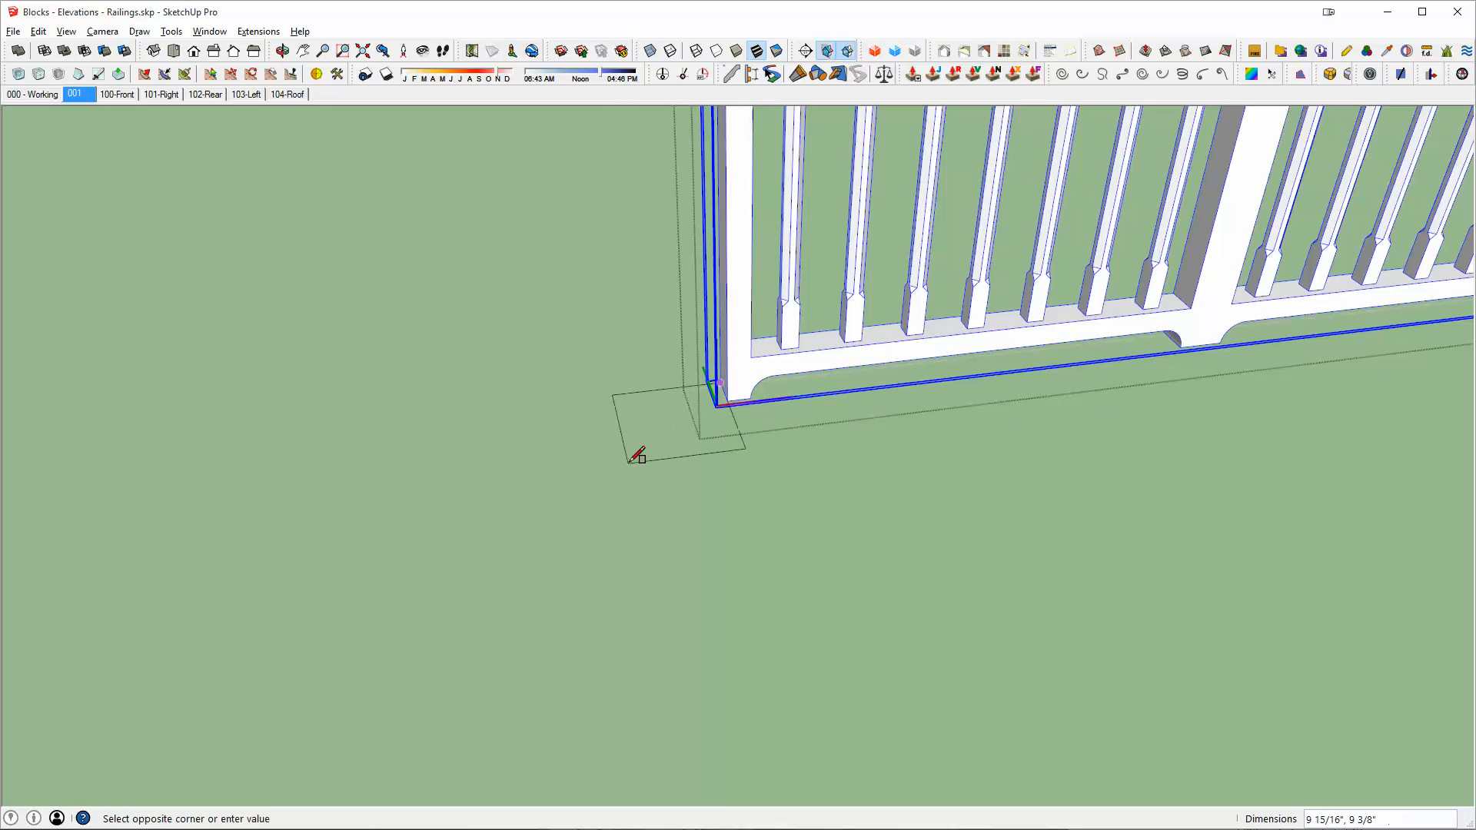
{"action": "left_click", "coordinate": [620, 461]}
Extrude the rectangle into a post rising well above the handrail and make the post a group
{"action": "scroll", "coordinate": [682, 431], "scroll_direction": "down", "scroll_amount": 3}
{"action": "key", "text": "p"}
{"action": "left_click", "coordinate": [678, 446]}
{"action": "scroll", "coordinate": [673, 440], "scroll_direction": "down", "scroll_amount": 3}
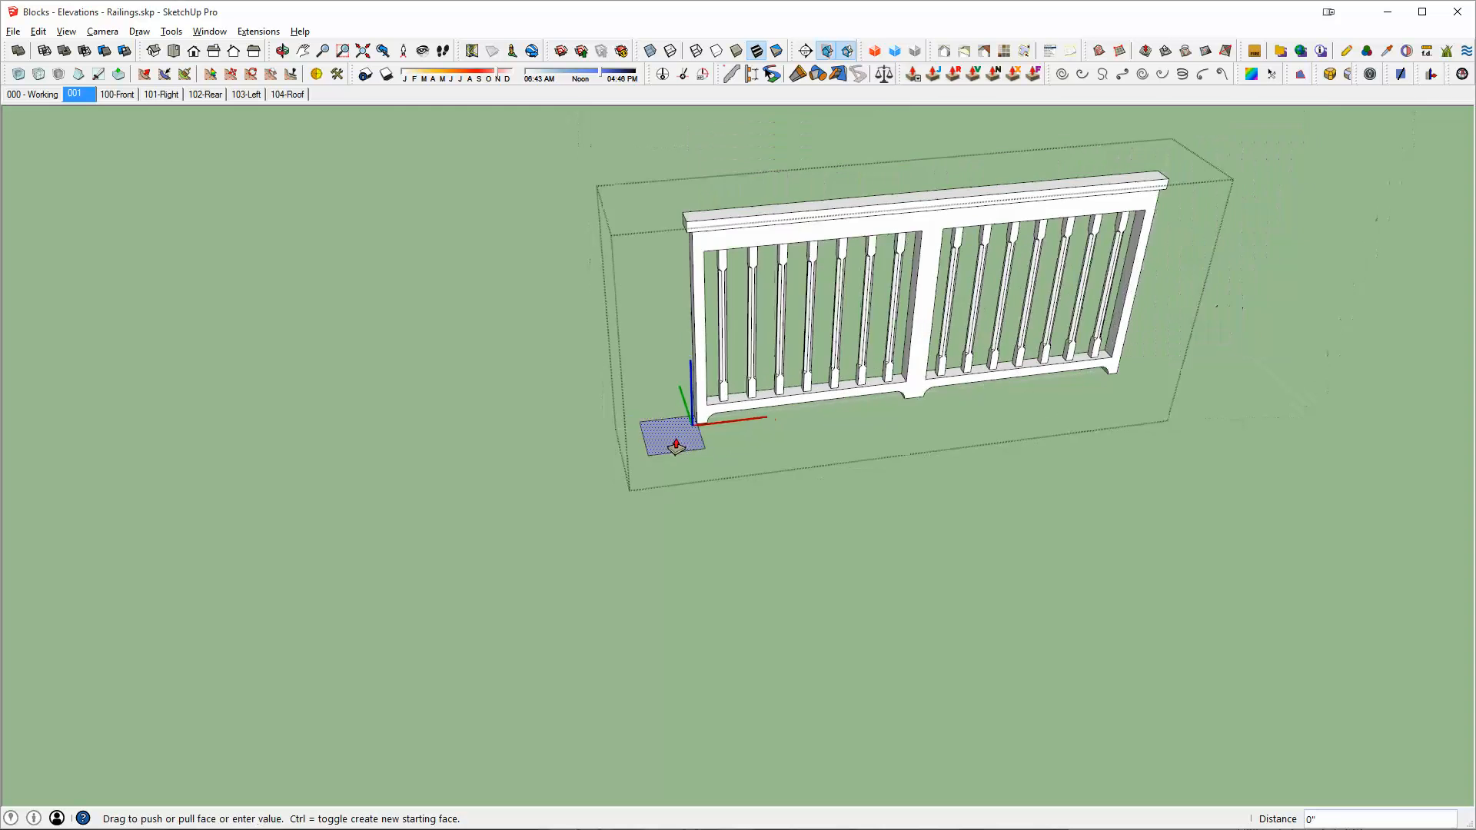
{"action": "left_click", "coordinate": [669, 149]}
{"action": "key", "text": "space"}
{"action": "left_click", "coordinate": [658, 186]}
{"action": "triple_click", "coordinate": [657, 186]}
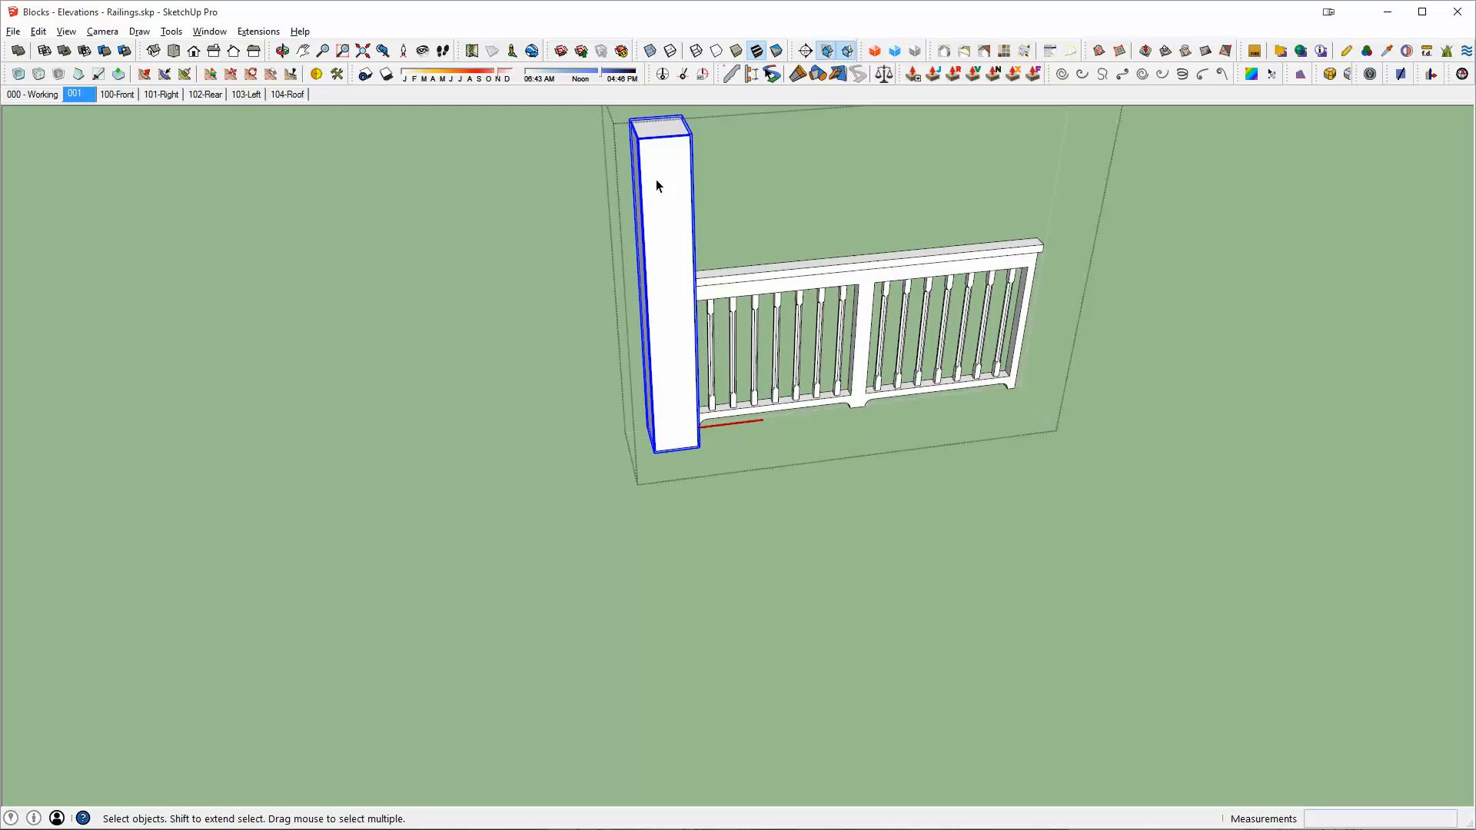
Copy the post along the red axis so the copy stands flush against the railing's opposite end
{"action": "key", "text": "m"}
{"action": "left_click", "coordinate": [656, 446]}
{"action": "key", "text": "ctrl"}
{"action": "scroll", "coordinate": [1031, 389], "scroll_direction": "up", "scroll_amount": 8}
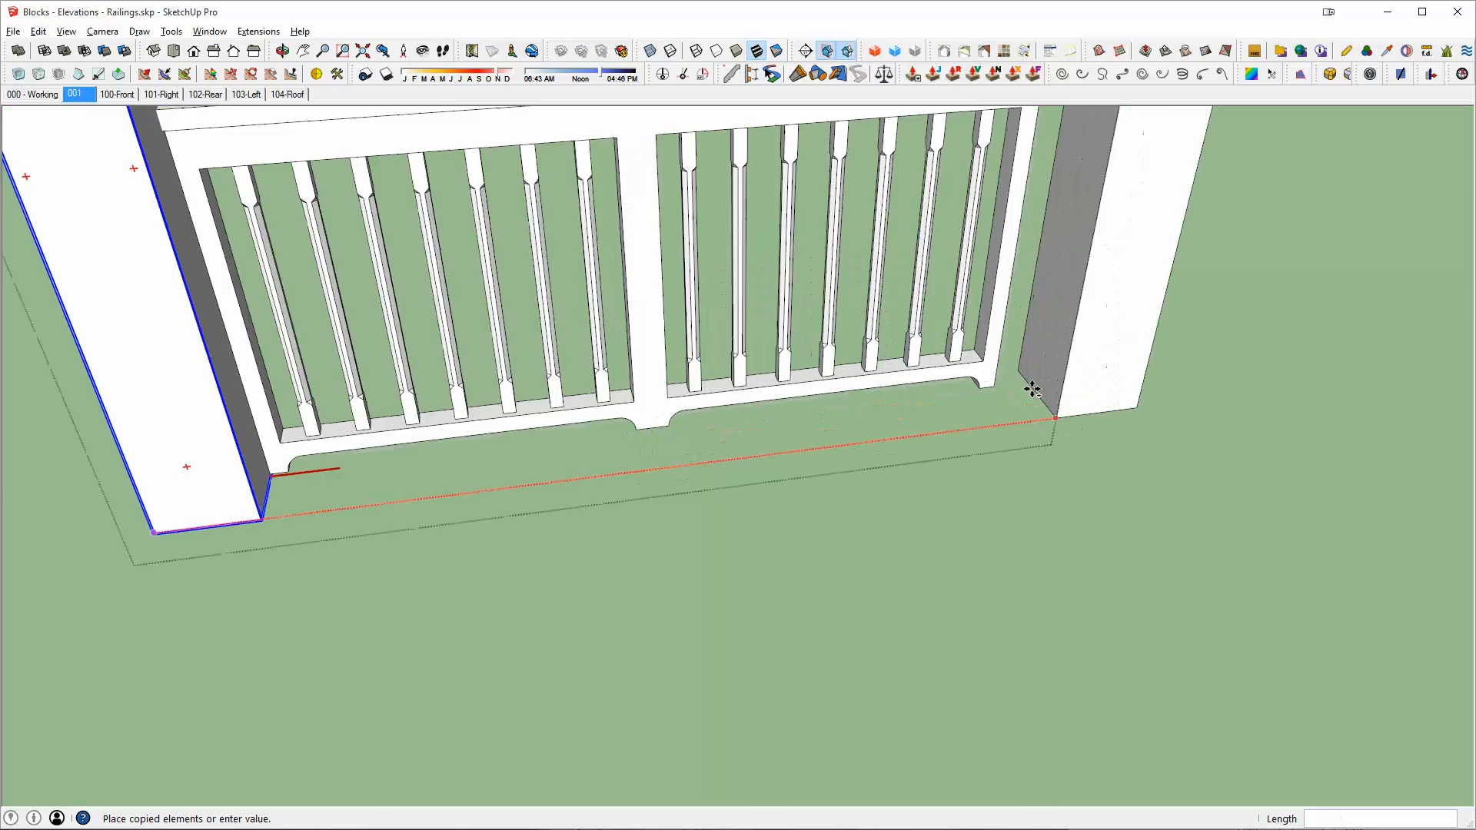
{"action": "left_click", "coordinate": [759, 379]}
{"action": "scroll", "coordinate": [876, 339], "scroll_direction": "down", "scroll_amount": 8}
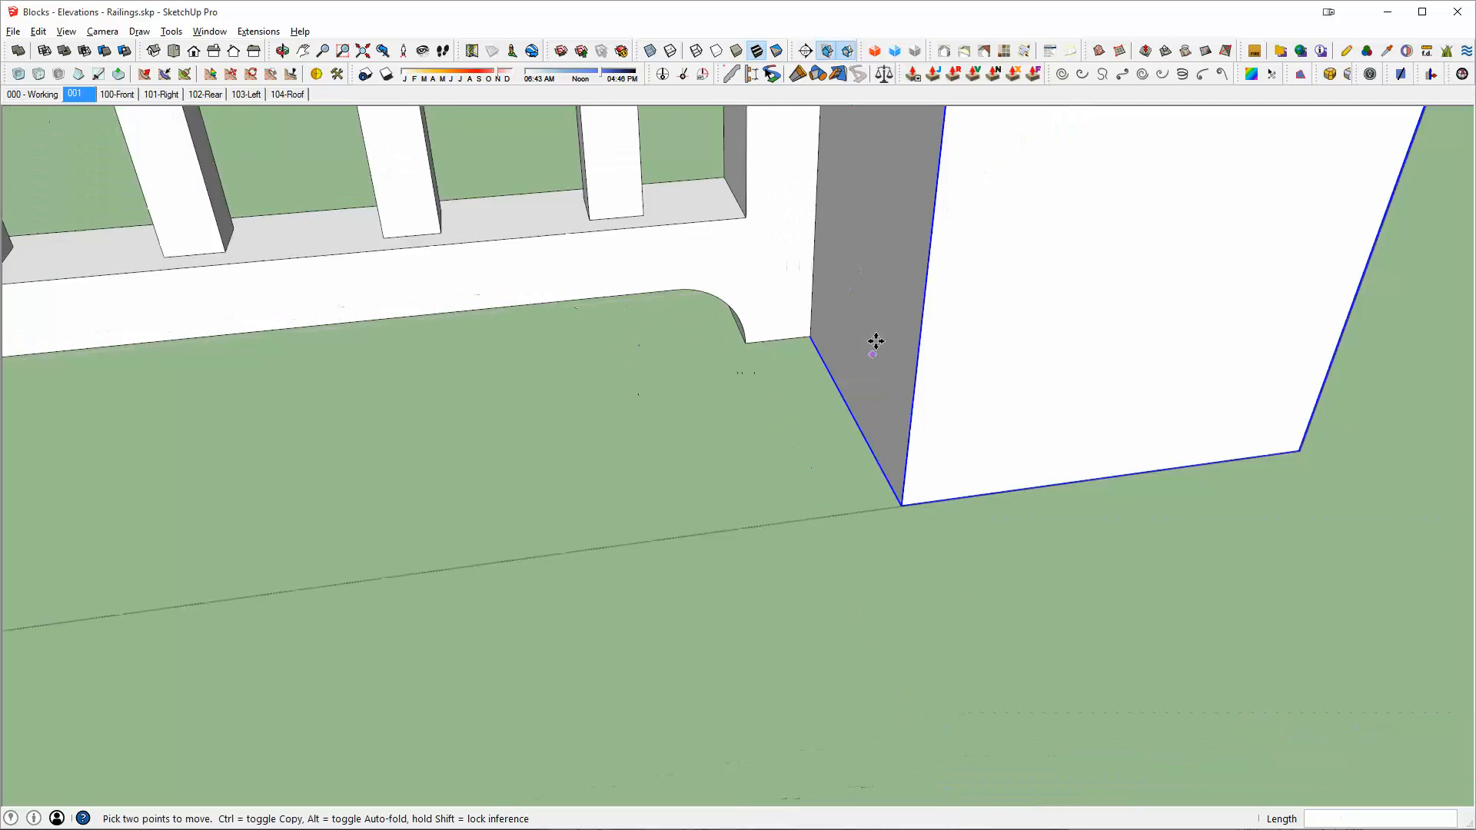
Copy the second post one post spacing further along the red axis and shift the copy another 2 feet outward
{"action": "scroll", "coordinate": [981, 397], "scroll_direction": "down", "scroll_amount": 6}
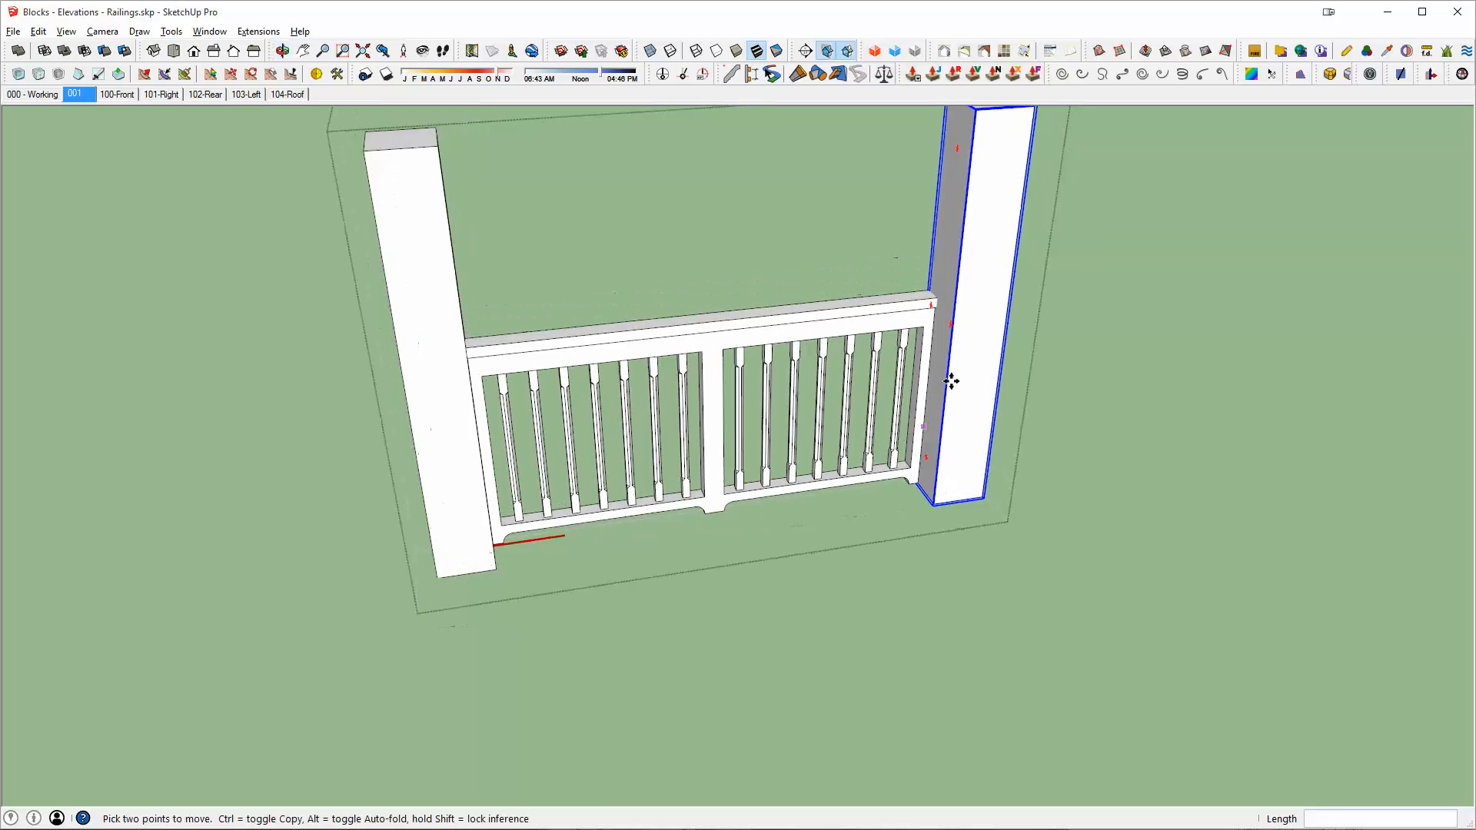
{"action": "scroll", "coordinate": [966, 323], "scroll_direction": "down", "scroll_amount": 2}
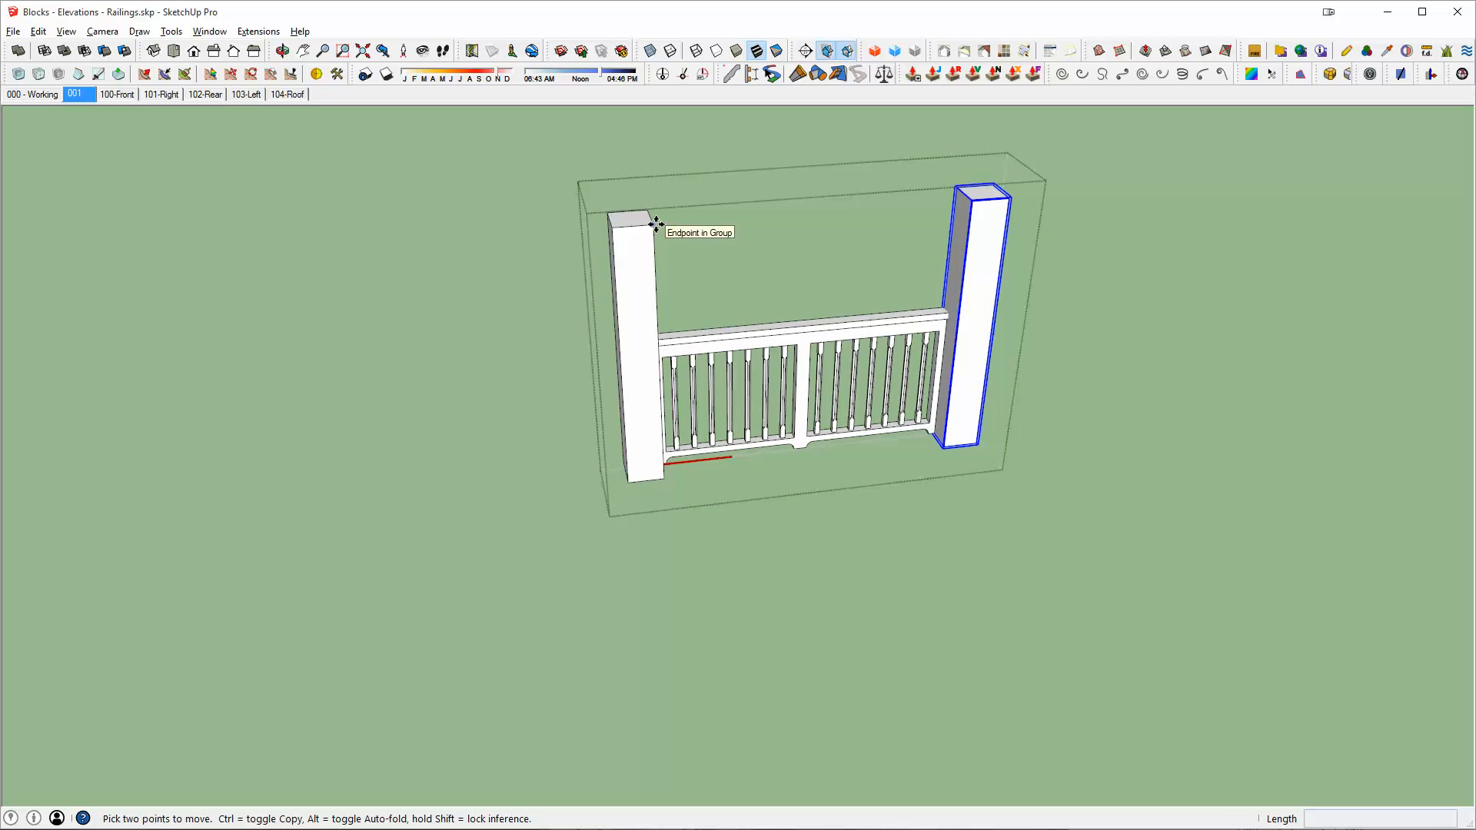
{"action": "left_click", "coordinate": [659, 224]}
{"action": "key", "text": "ctrl"}
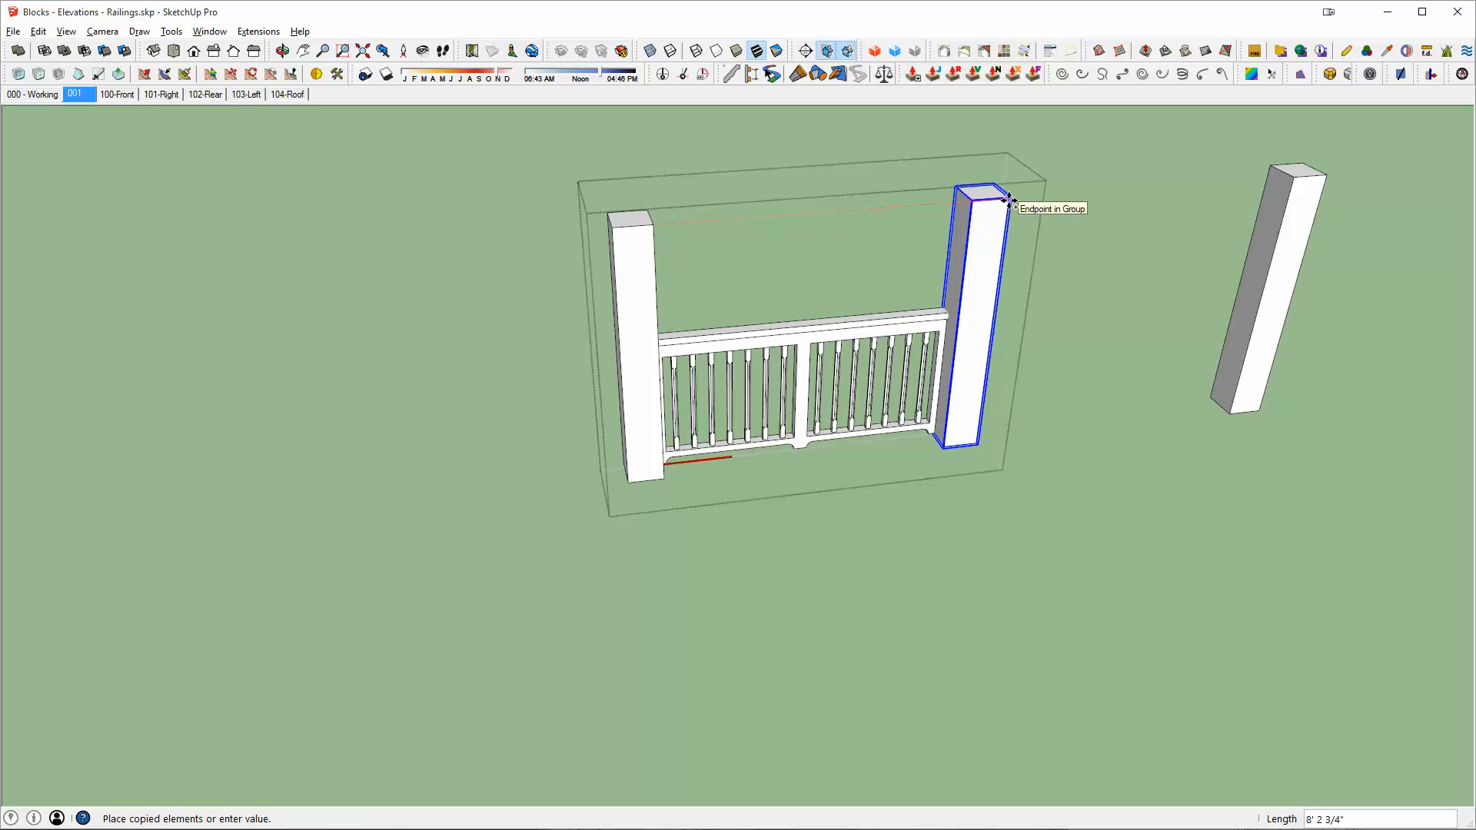
{"action": "key", "text": "Escape"}
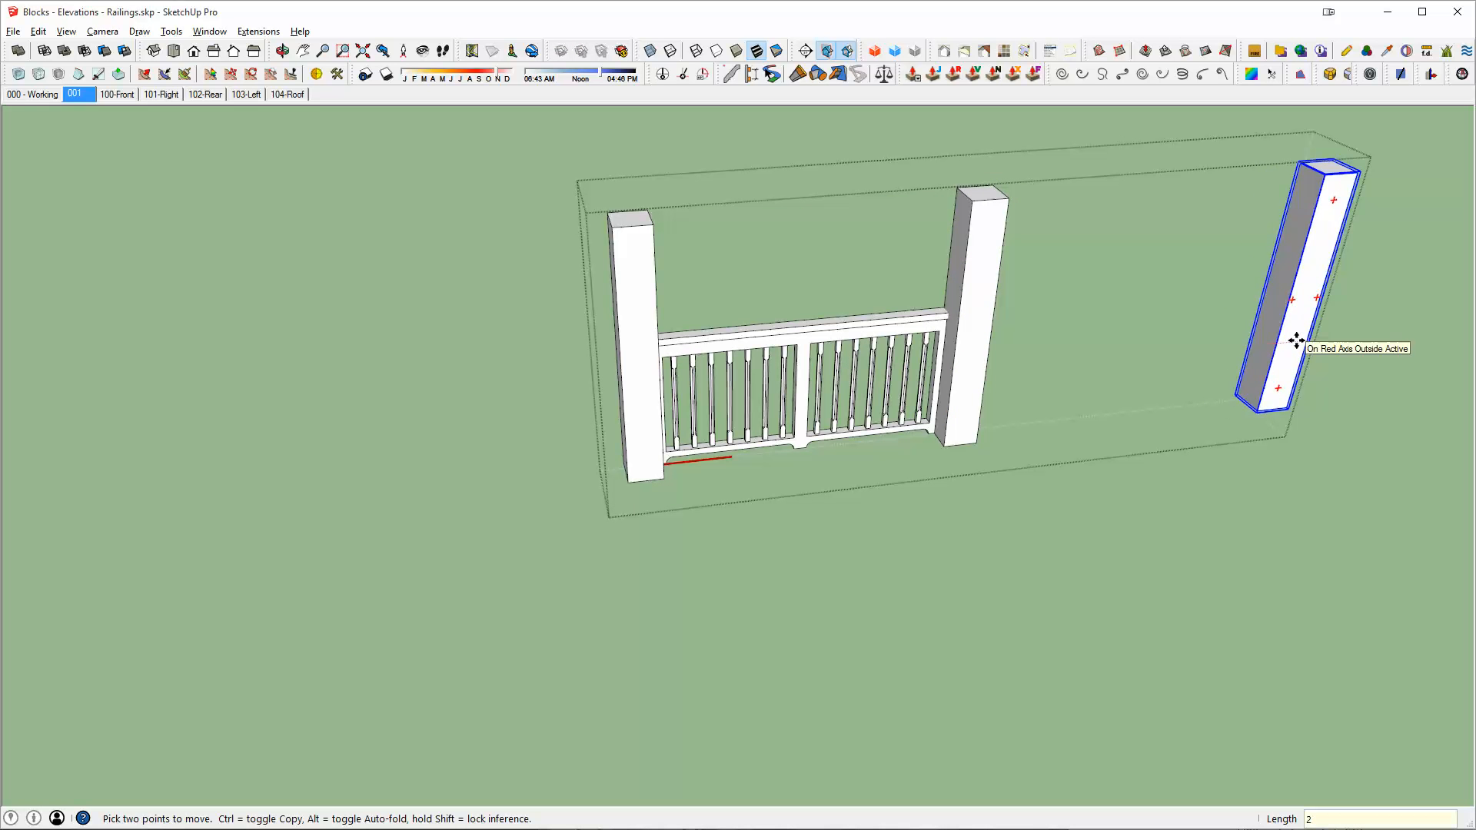
Copy the first post 10' 2 3/4" outward on the opposite side, matching the spacing of the far posts
{"action": "scroll", "coordinate": [1296, 340], "scroll_direction": "down", "scroll_amount": 3}
{"action": "key", "text": "space"}
{"action": "left_click", "coordinate": [884, 300]}
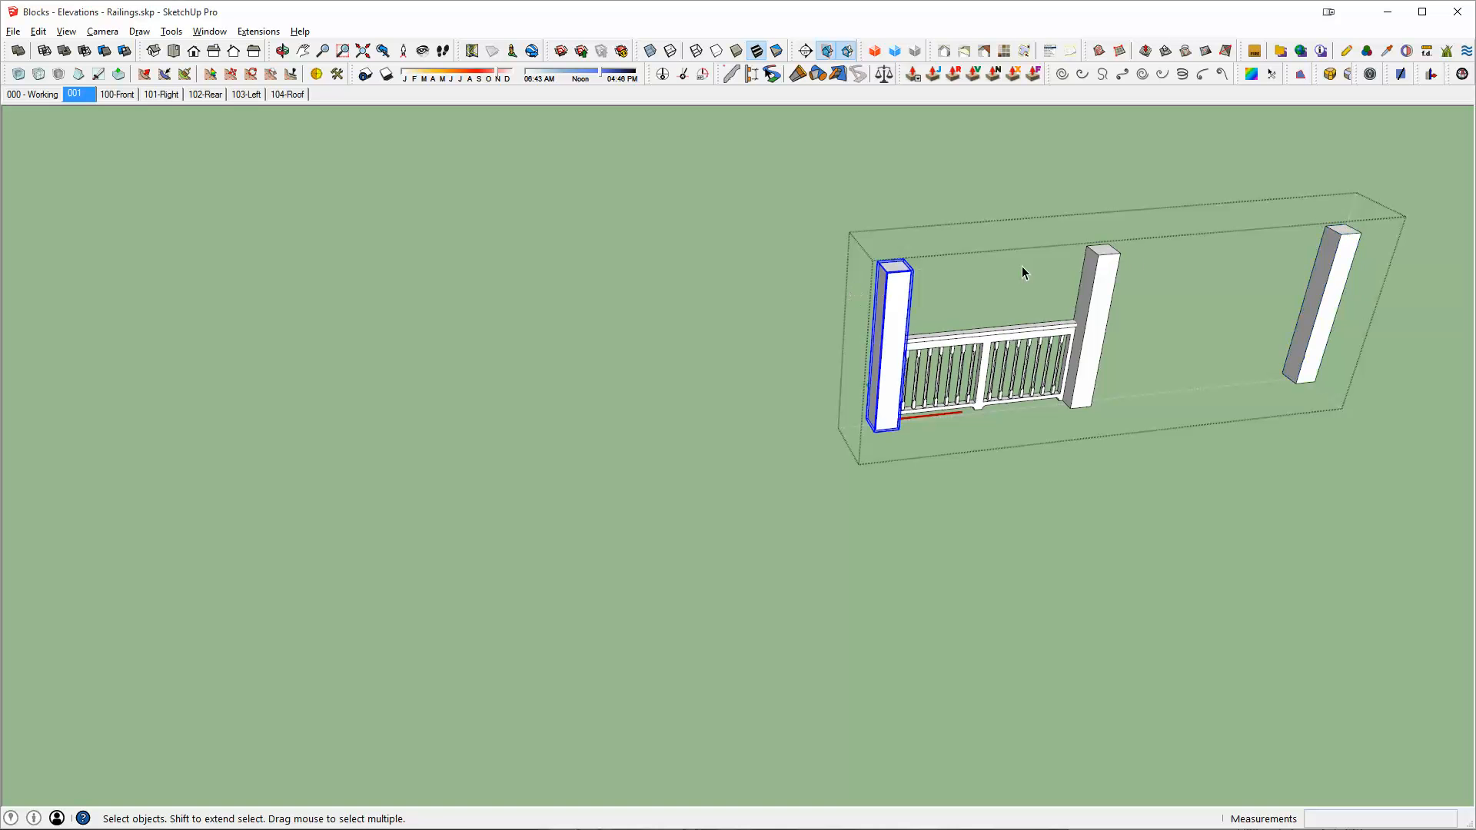
{"action": "key", "text": "m"}
{"action": "left_click", "coordinate": [1336, 229]}
{"action": "key", "text": "ctrl"}
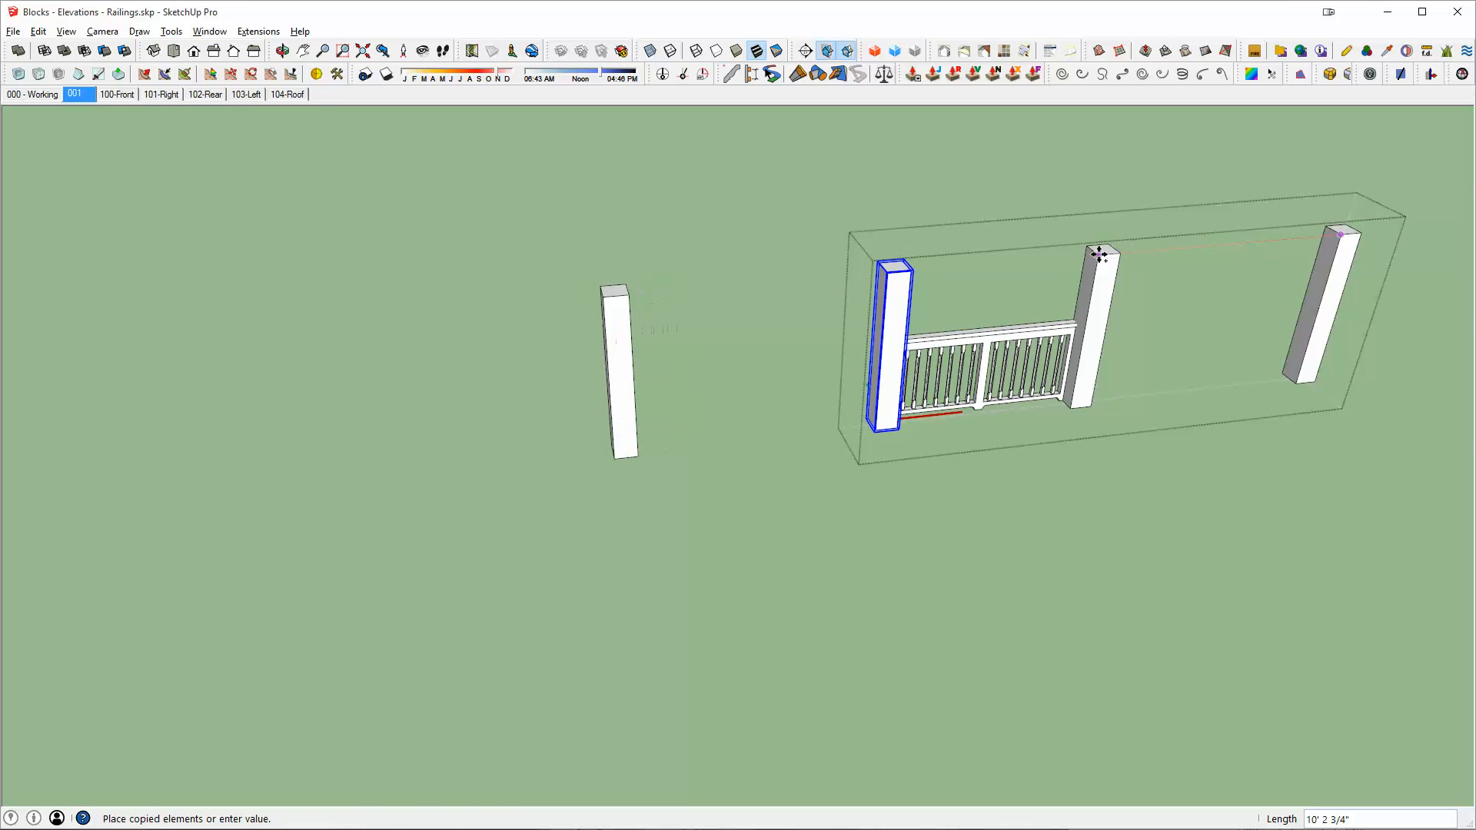
{"action": "left_click", "coordinate": [1080, 269]}
{"action": "middle_click_drag", "start_coordinate": [1072, 277], "coordinate": [986, 279]}
{"action": "key", "text": "space"}
{"action": "scroll", "coordinate": [957, 373], "scroll_direction": "up", "scroll_amount": 3}
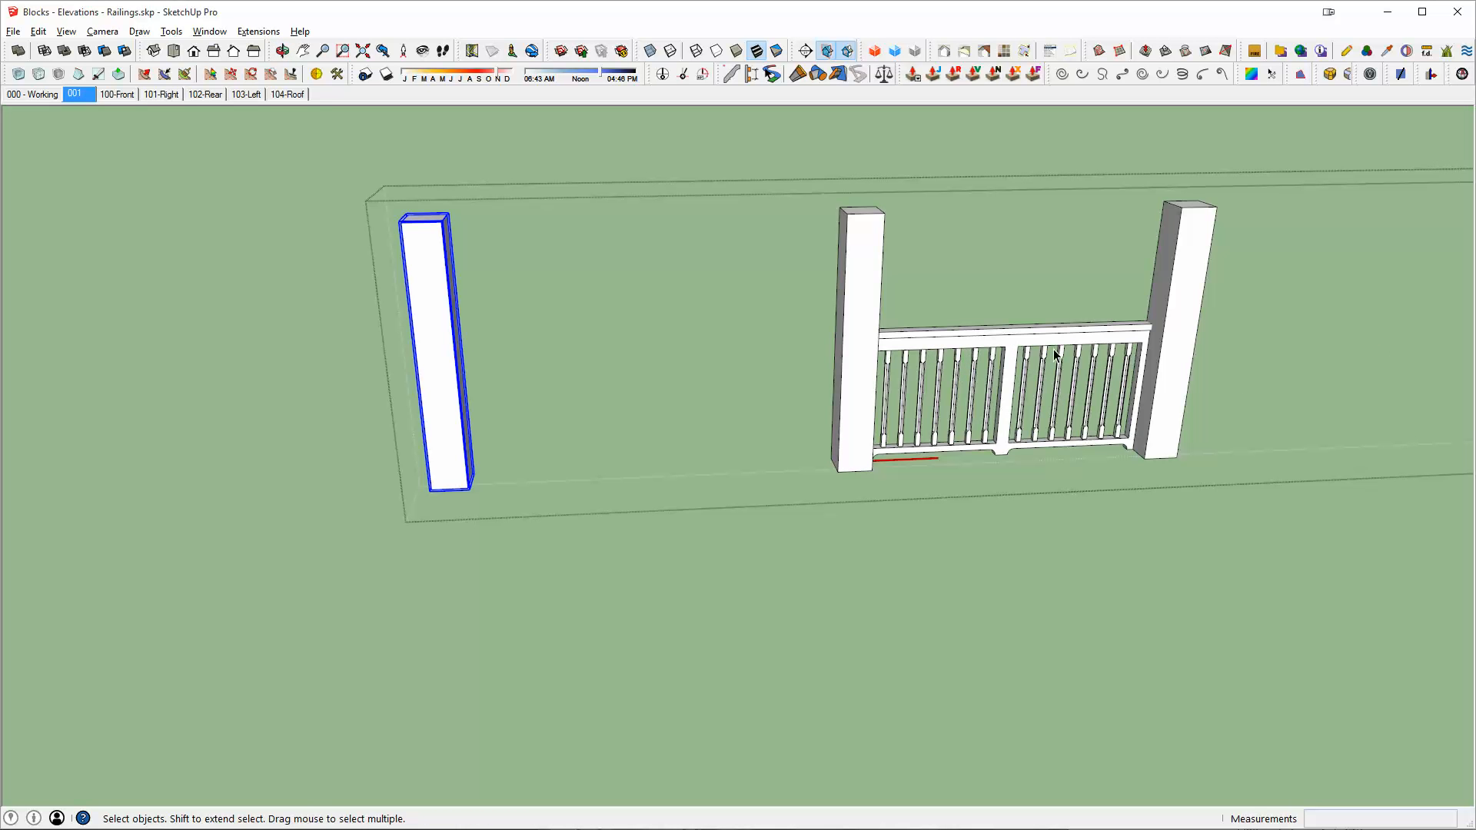
Open the railing group between the middle posts, examine its contents, and close it
{"action": "scroll", "coordinate": [1054, 355], "scroll_direction": "down", "scroll_amount": 2}
{"action": "middle_click_drag", "start_coordinate": [1054, 355], "coordinate": [1026, 369]}
{"action": "key", "text": "l"}
{"action": "key", "text": "space"}
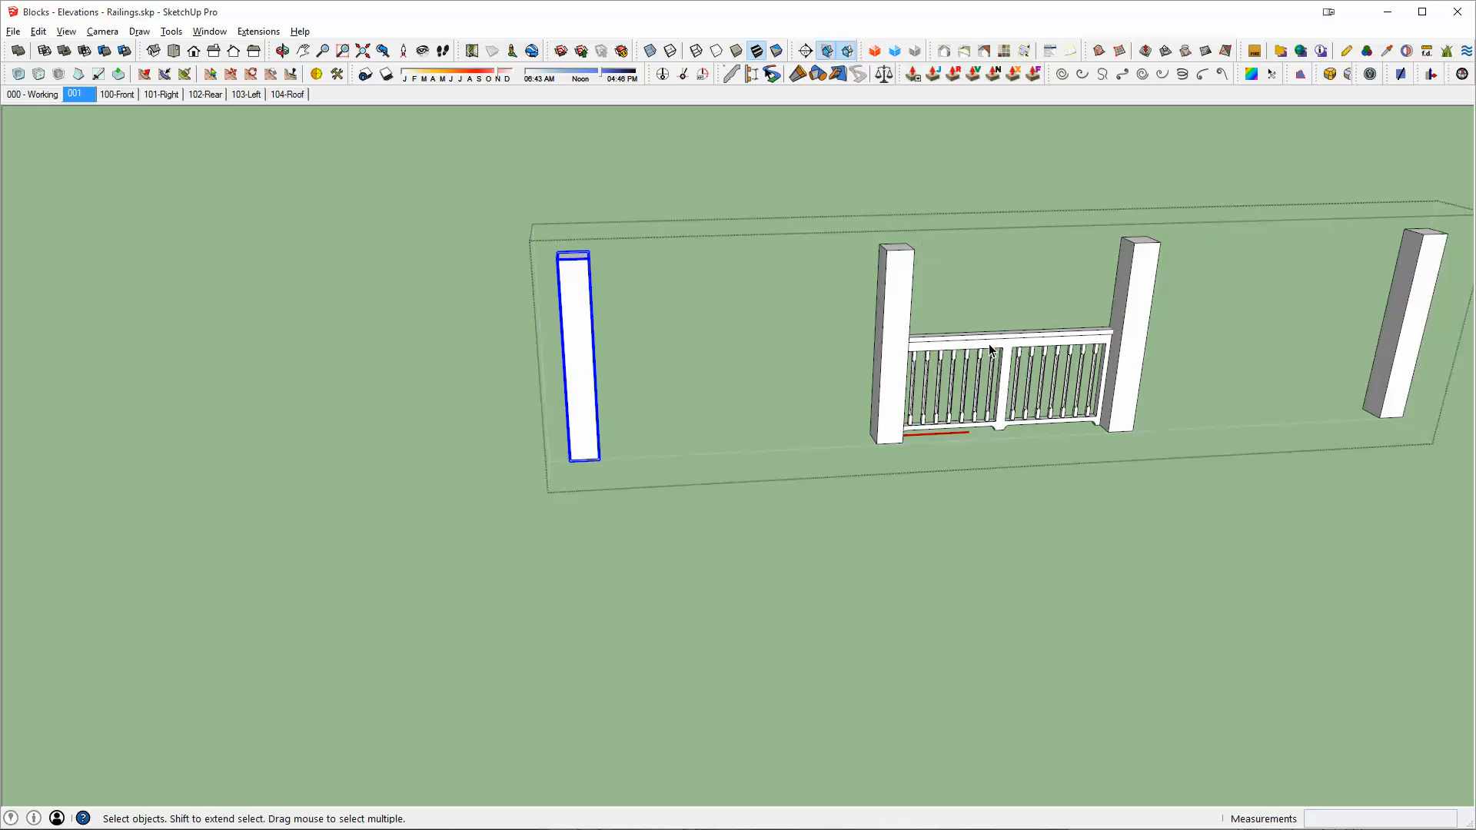
{"action": "left_click", "coordinate": [991, 348]}
{"action": "right_click", "coordinate": [990, 346]}
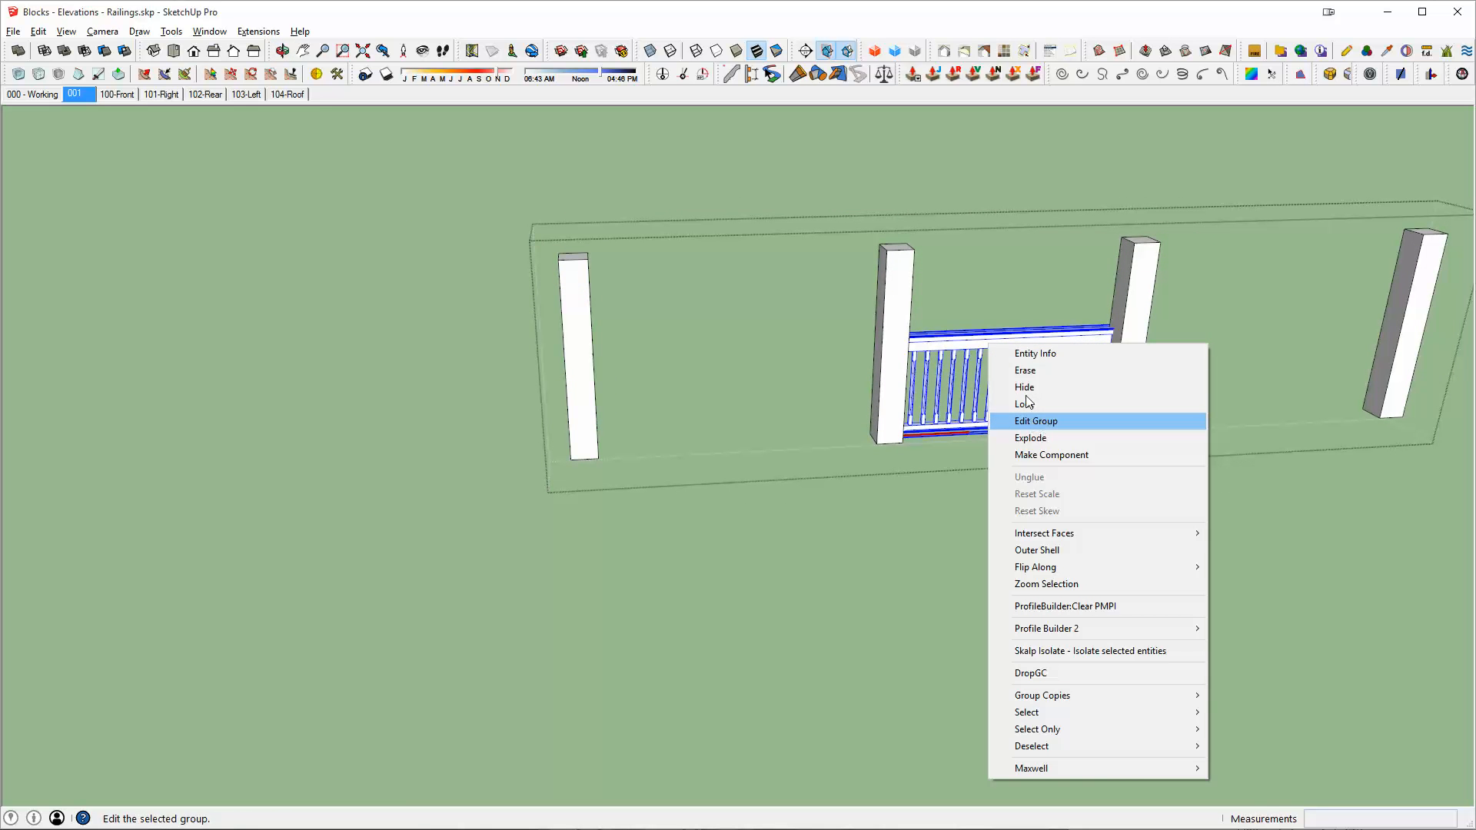
{"action": "left_click", "coordinate": [1034, 421]}
{"action": "scroll", "coordinate": [1227, 462], "scroll_direction": "up", "scroll_amount": 4}
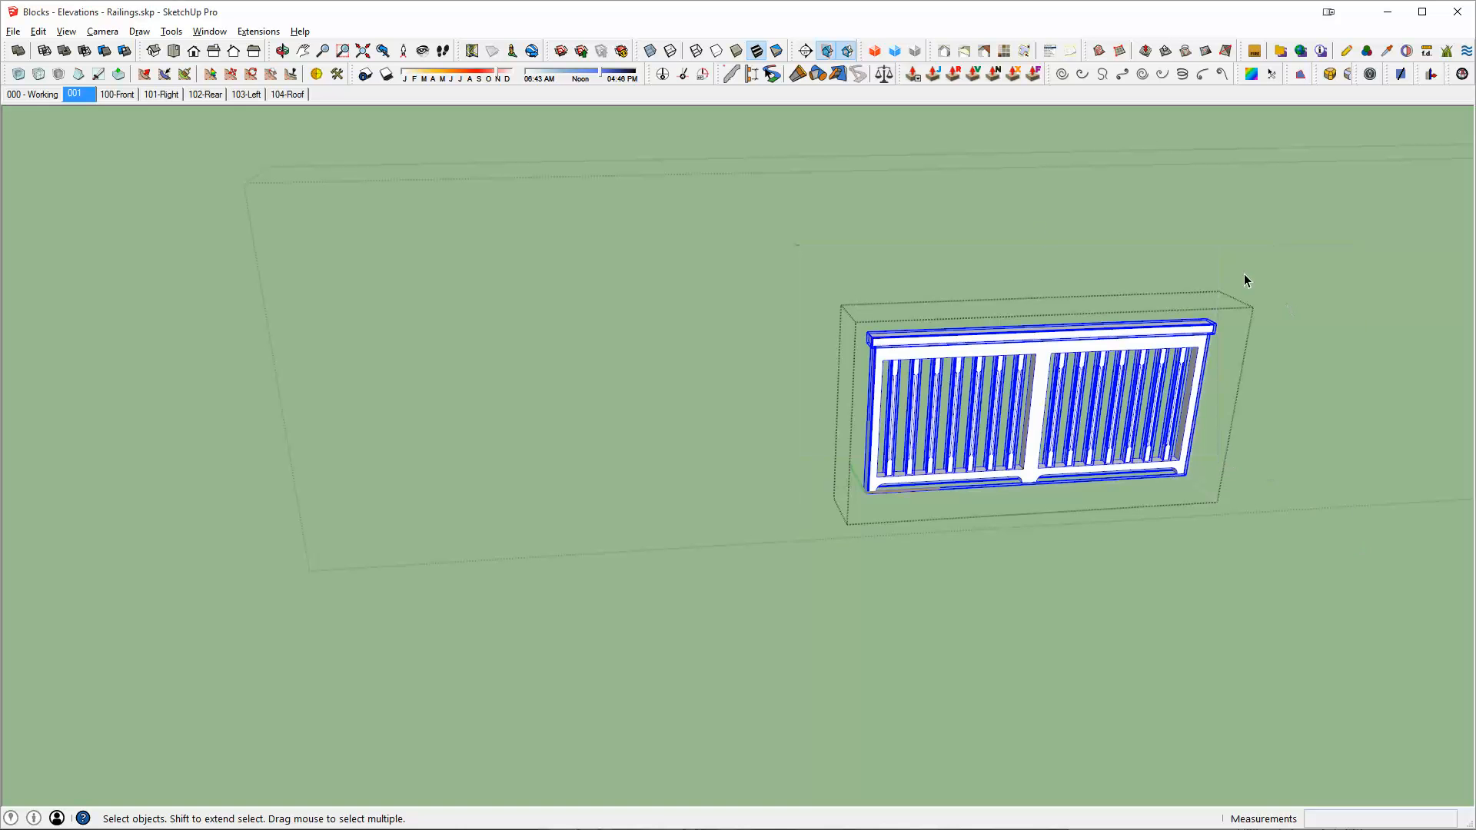
{"action": "middle_click_drag", "start_coordinate": [1119, 363], "coordinate": [1106, 356]}
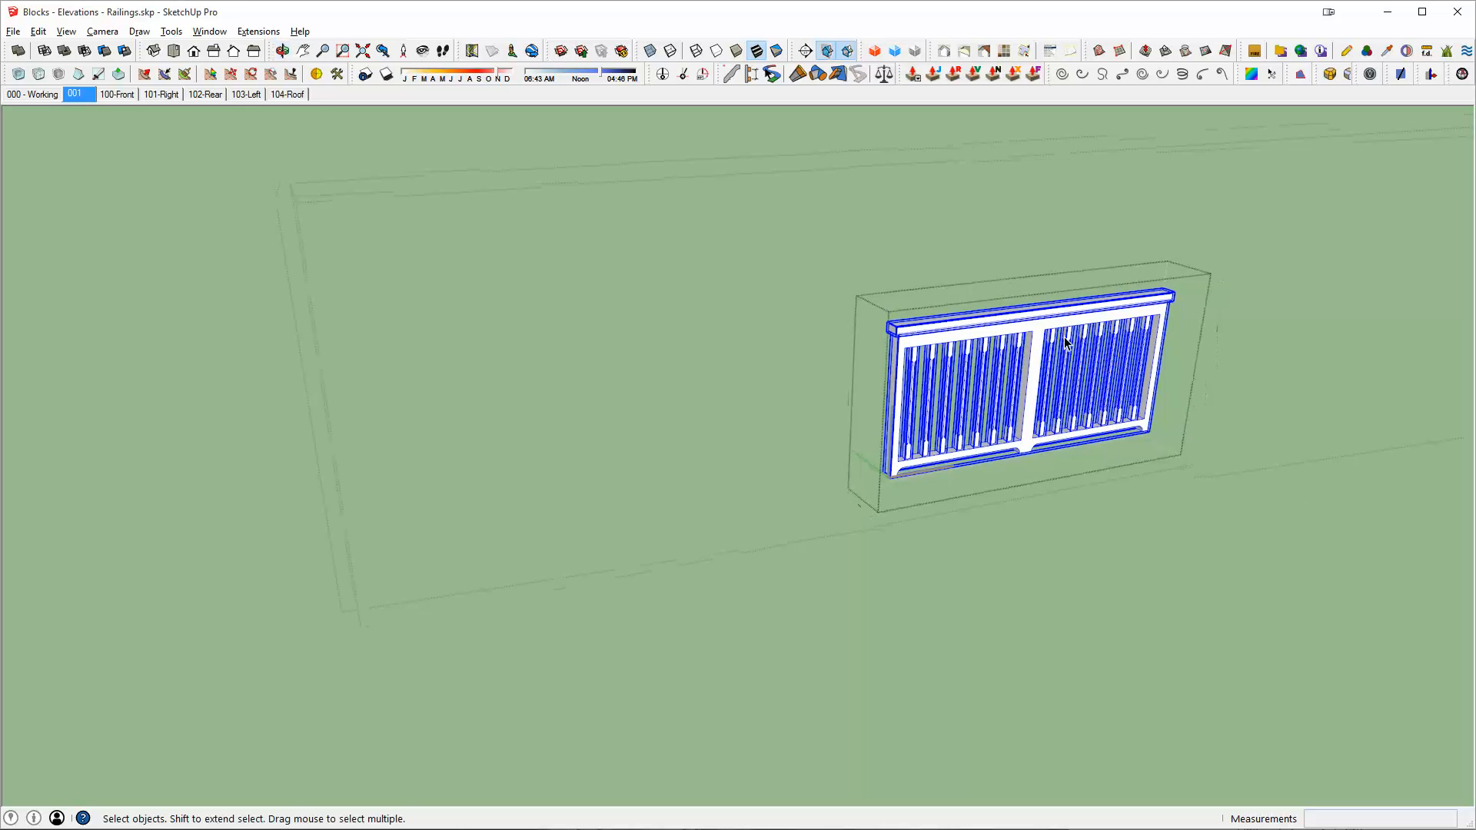
{"action": "key", "text": "Escape"}
Copy the railing group 8' 2 3/4" along the red axis into the next bay, against the second middle post
{"action": "right_click", "coordinate": [1046, 318]}
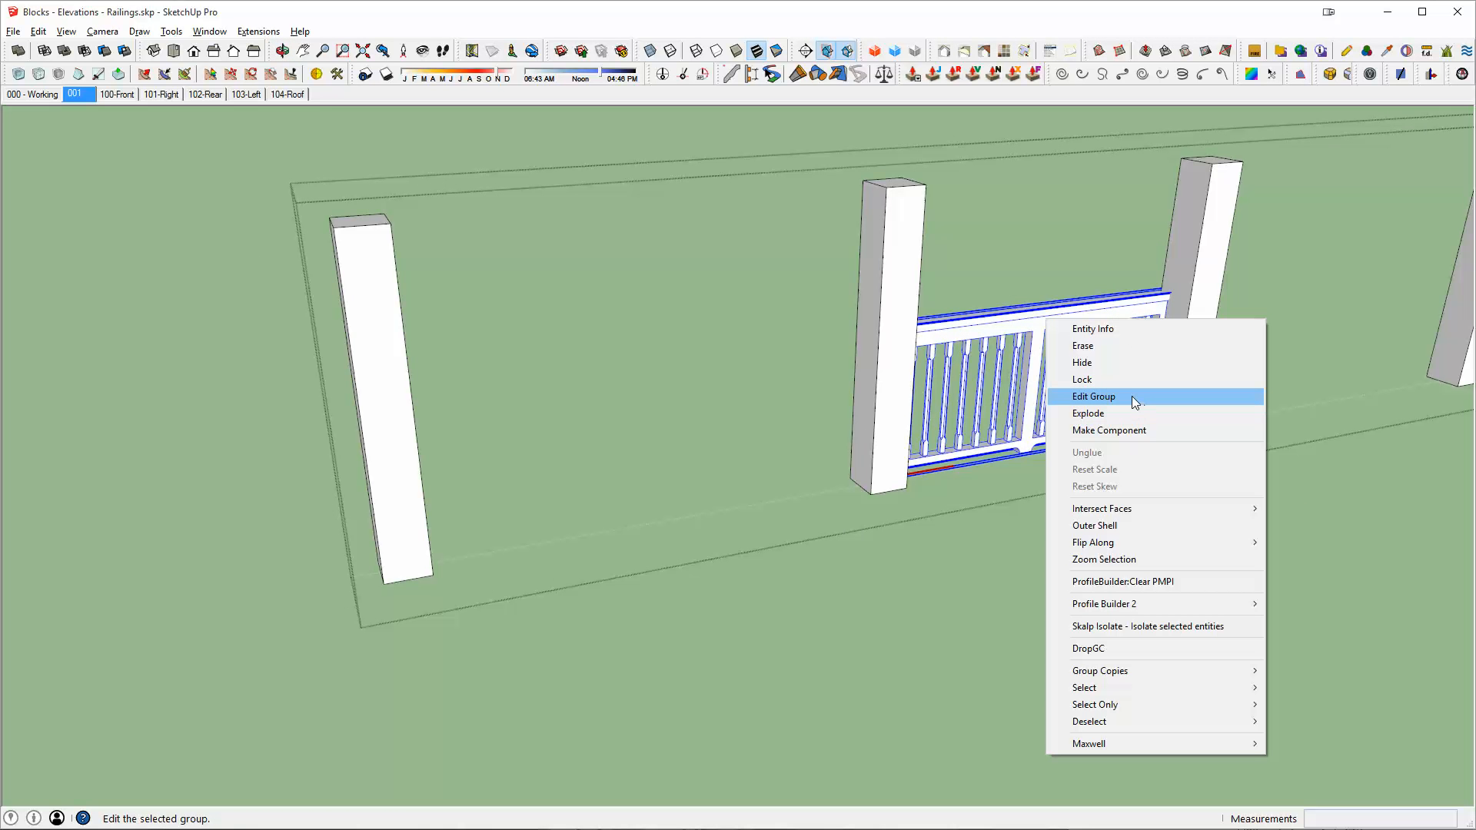
{"action": "left_click", "coordinate": [1038, 371]}
{"action": "key", "text": "m"}
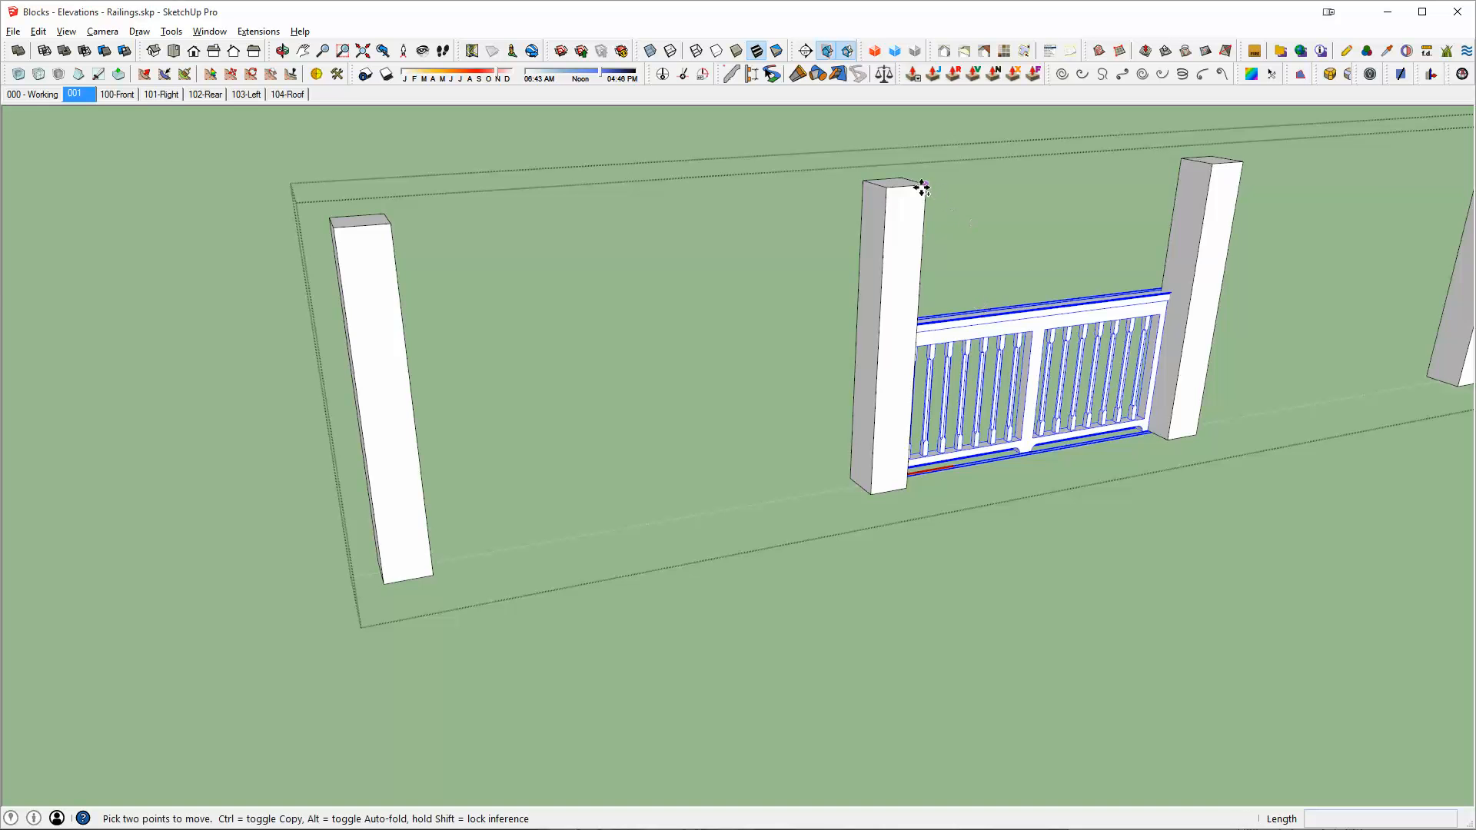
{"action": "left_click", "coordinate": [922, 187]}
{"action": "scroll", "coordinate": [1054, 221], "scroll_direction": "down", "scroll_amount": 3}
{"action": "left_click", "coordinate": [1041, 221]}
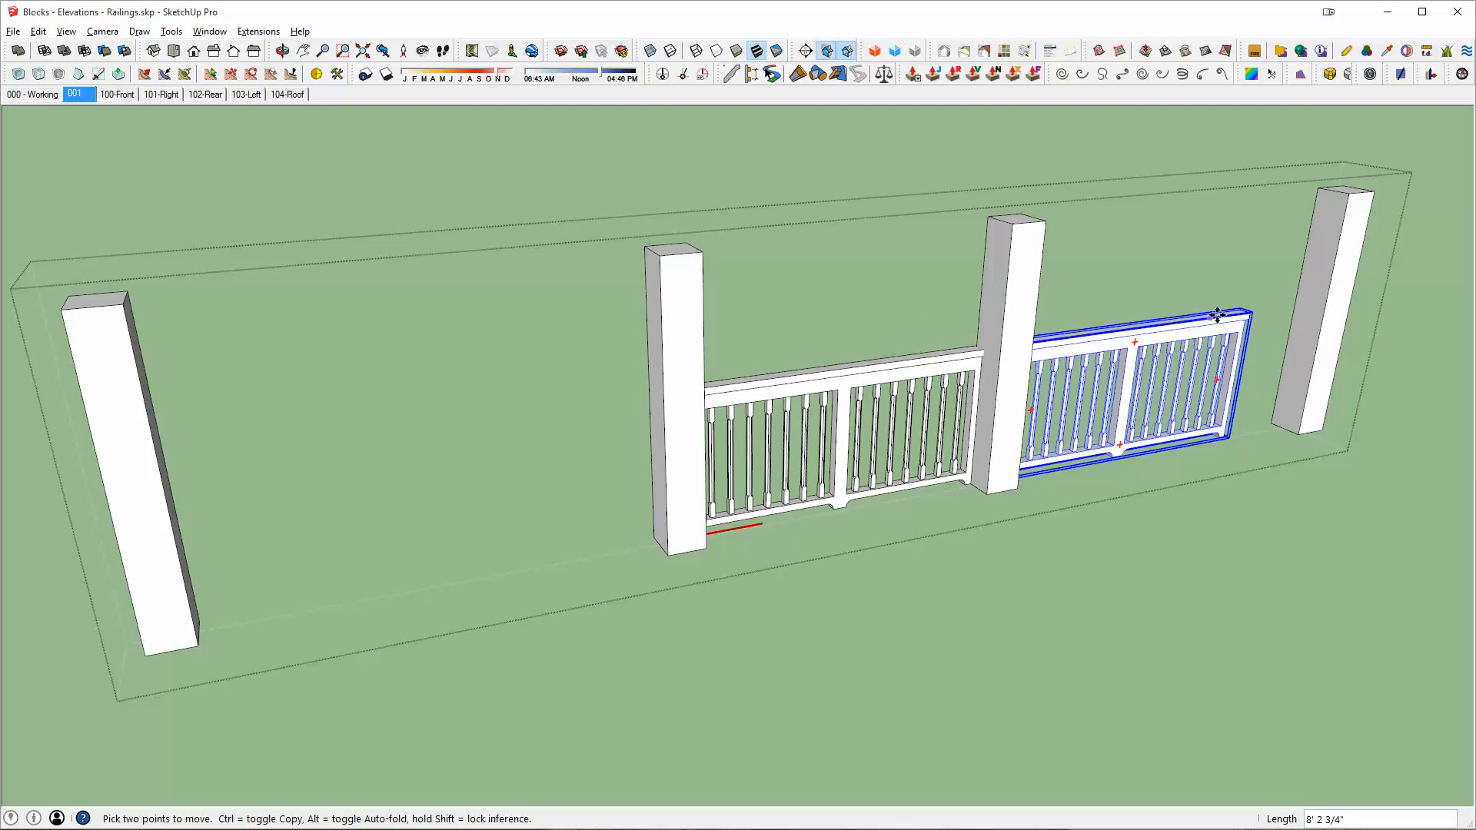
{"action": "middle_click_drag", "start_coordinate": [1137, 323], "coordinate": [1104, 356]}
{"action": "scroll", "coordinate": [1104, 356], "scroll_direction": "down", "scroll_amount": 3}
Turn the middle railing group into a component and delete its old copy from the next bay
{"action": "key", "text": "space"}
{"action": "left_click", "coordinate": [922, 392]}
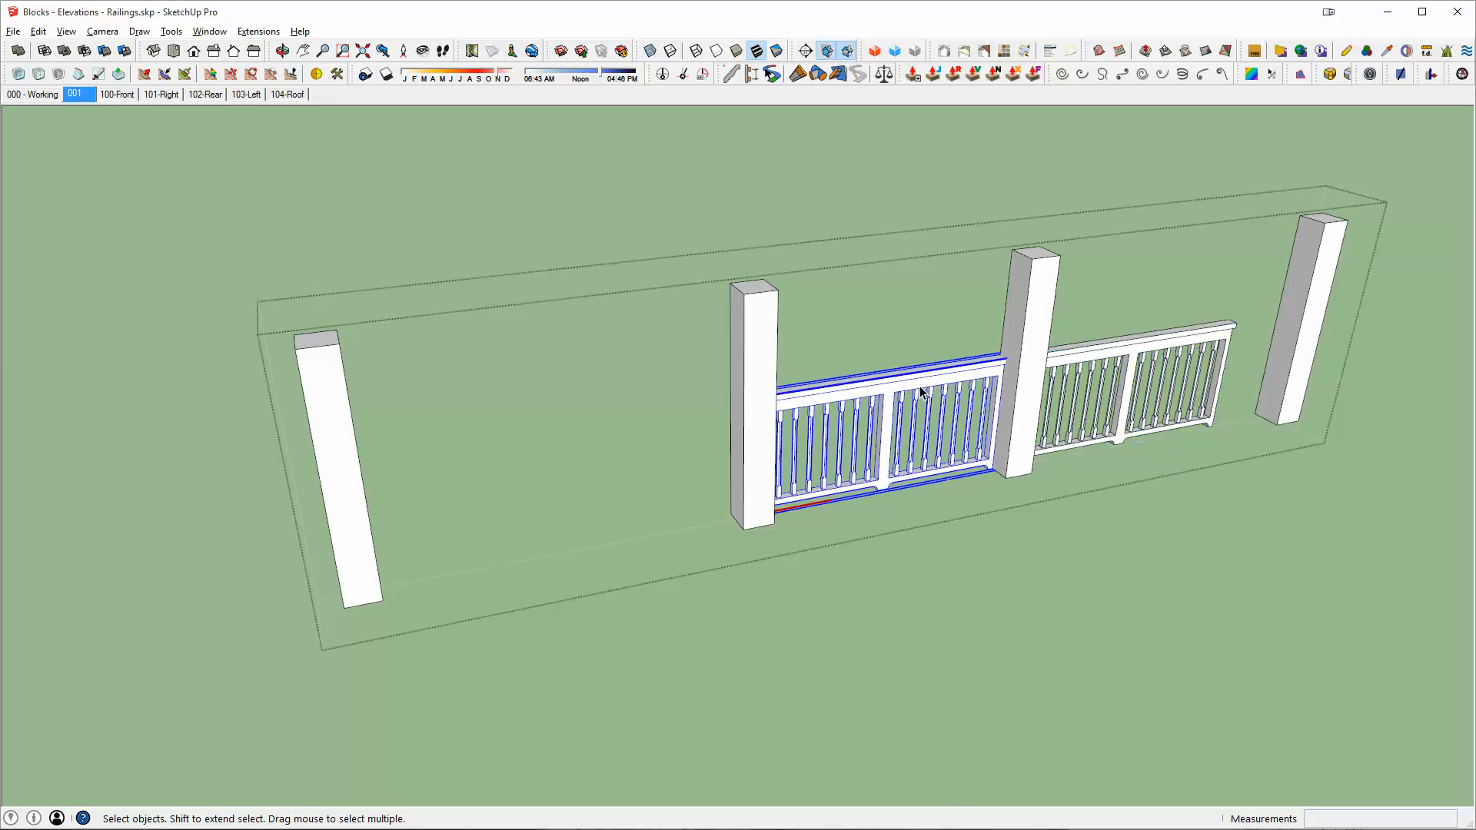
{"action": "right_click", "coordinate": [920, 387]}
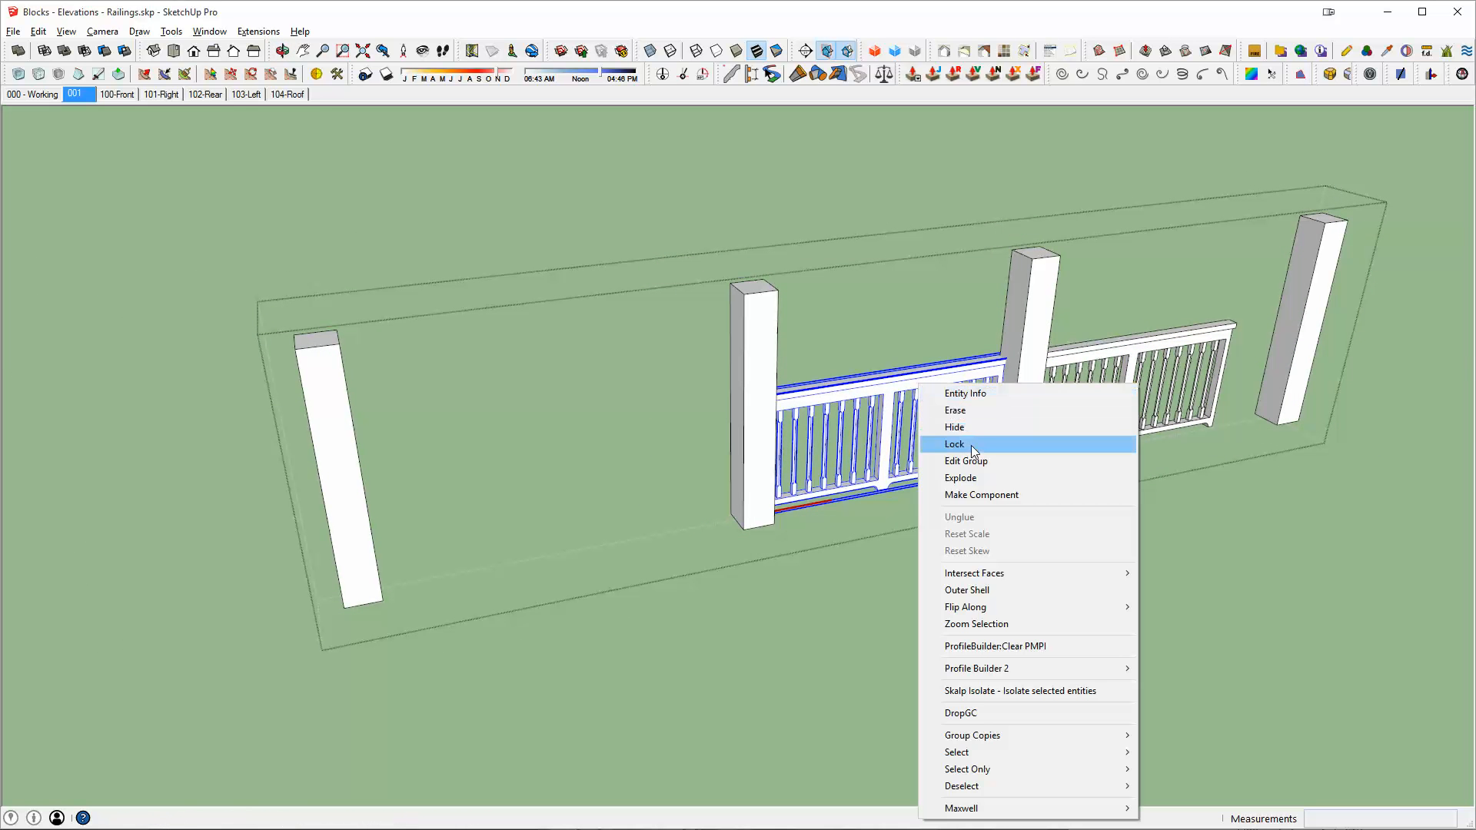
{"action": "left_click", "coordinate": [1128, 347]}
{"action": "left_click", "coordinate": [1128, 347]}
{"action": "key", "text": "Delete"}
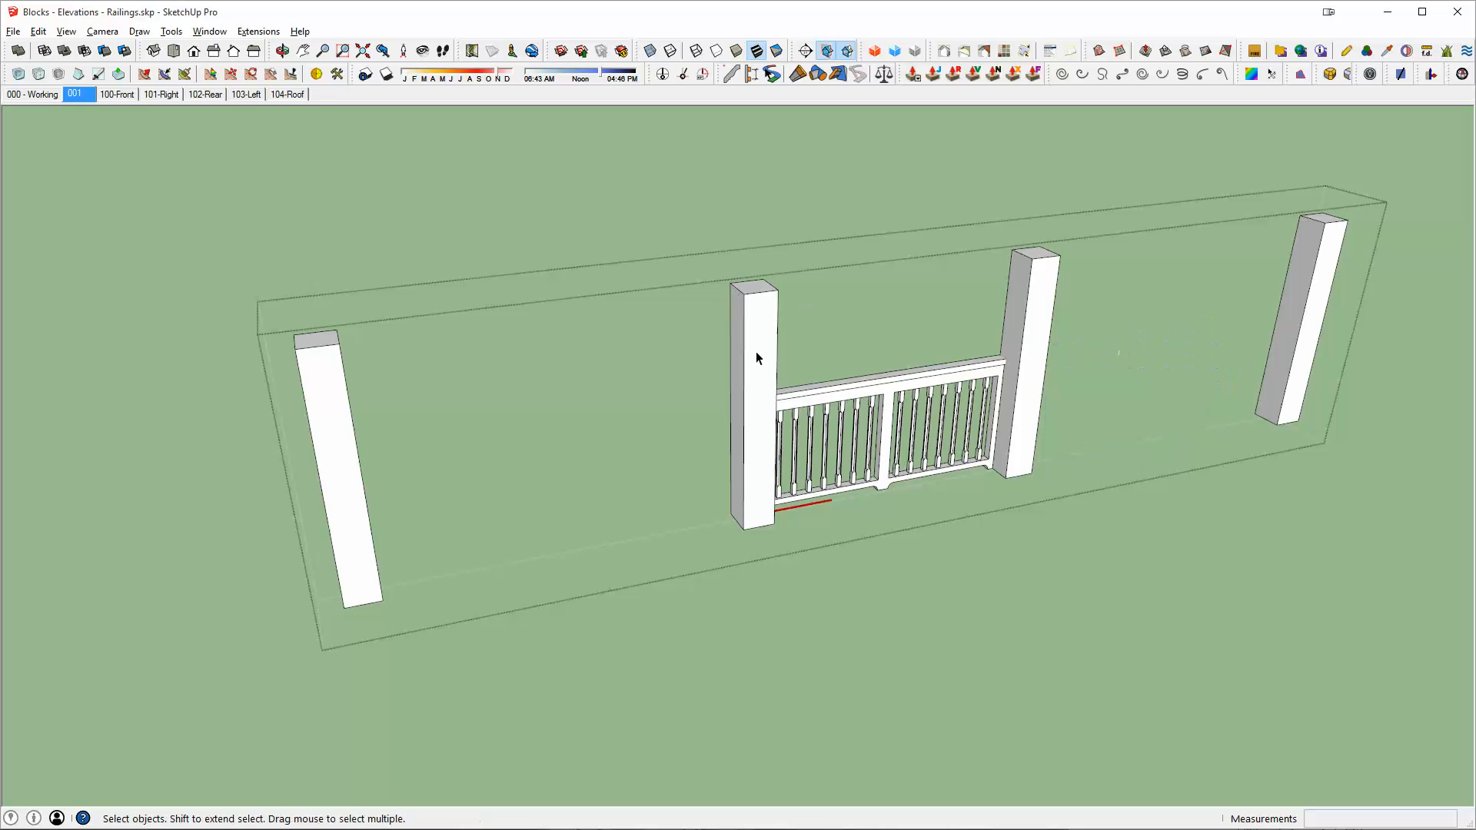
Copy the middle railing one post spacing along the red axis into the next bay and make the copy unique
{"action": "left_click", "coordinate": [828, 387]}
{"action": "key", "text": "m"}
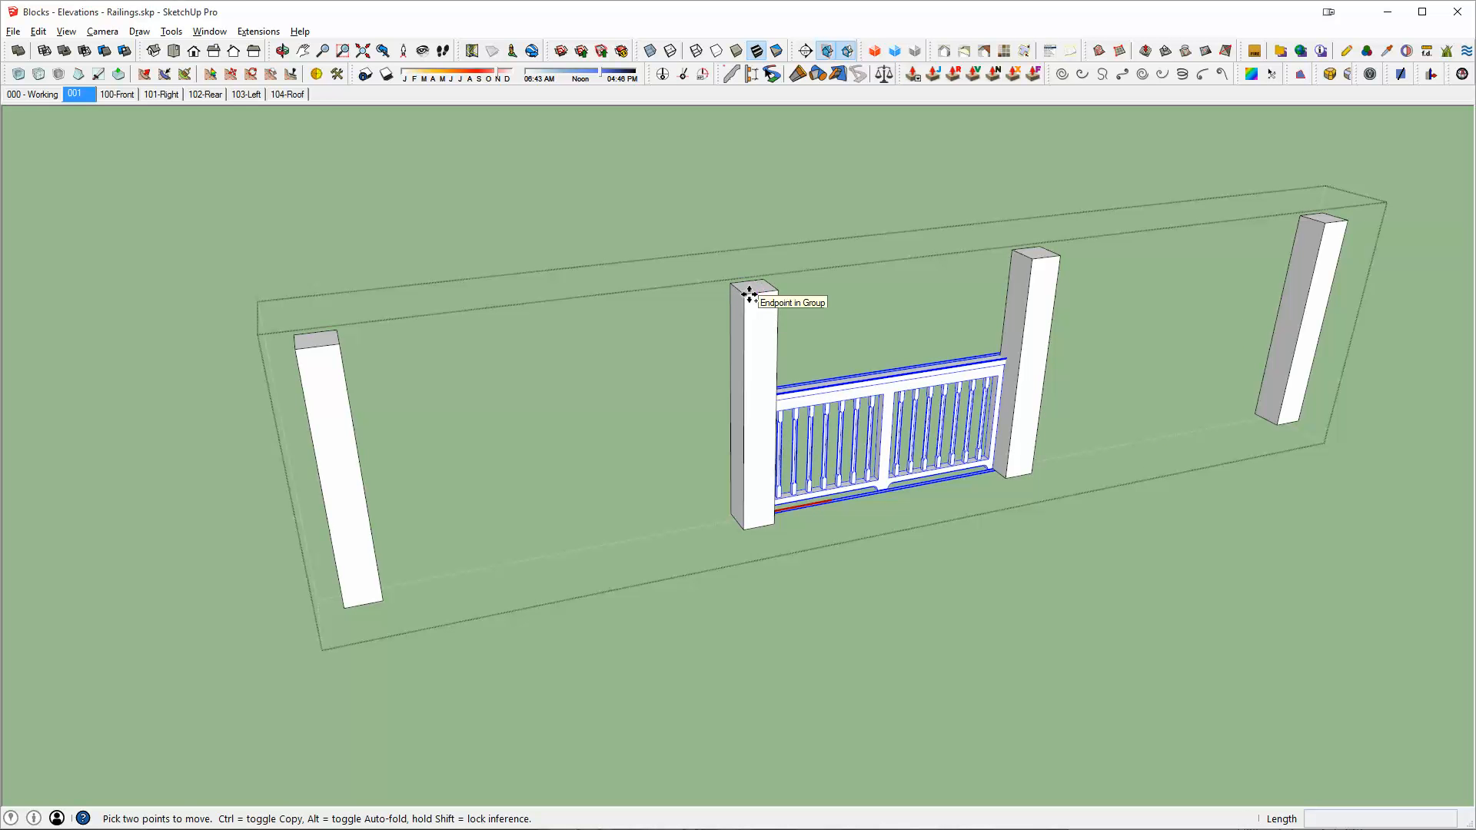
{"action": "left_click", "coordinate": [744, 294]}
{"action": "key", "text": "ctrl"}
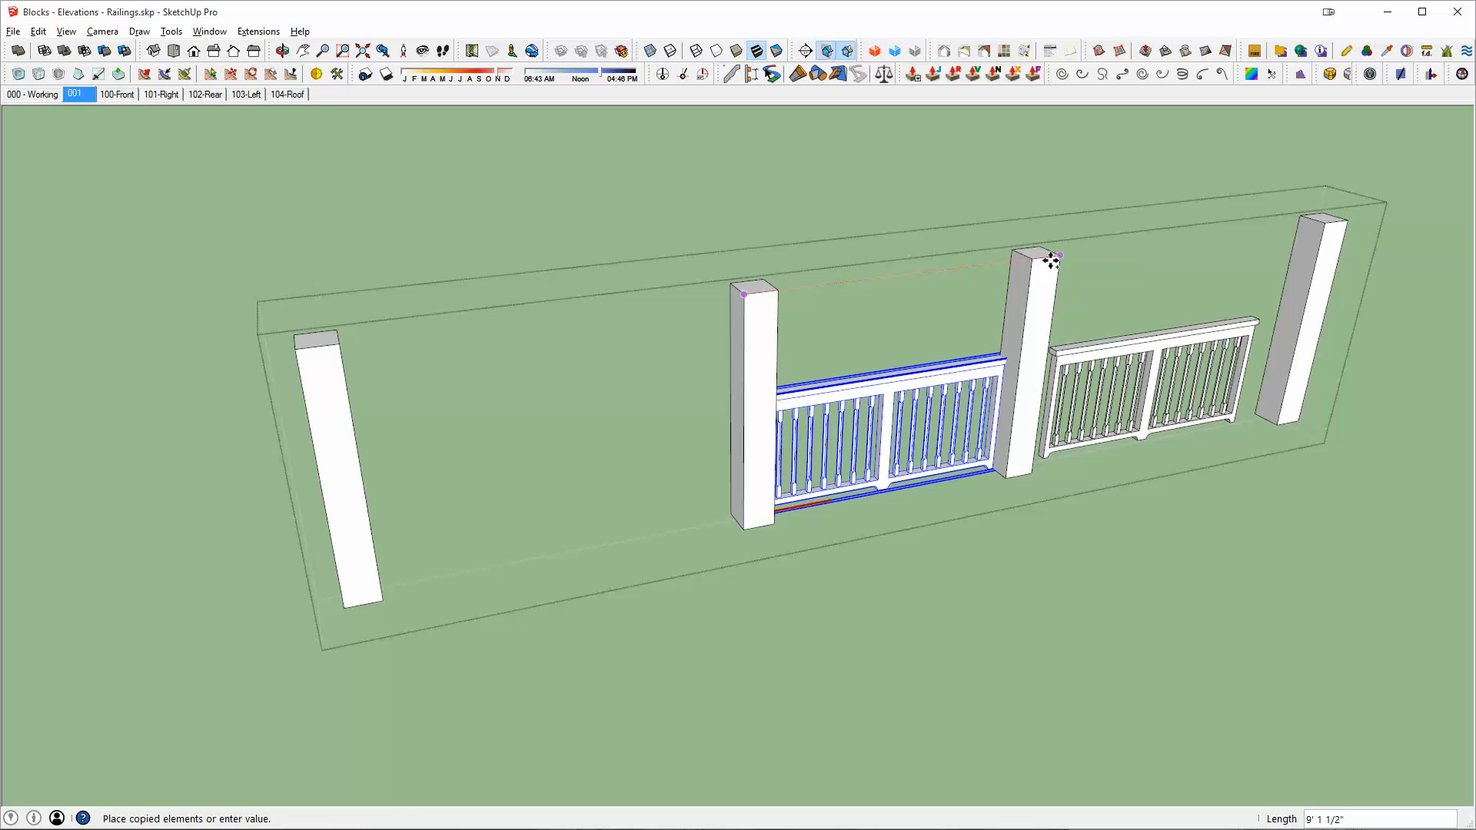
{"action": "left_click", "coordinate": [1051, 262]}
{"action": "key", "text": "space"}
{"action": "right_click", "coordinate": [1104, 342]}
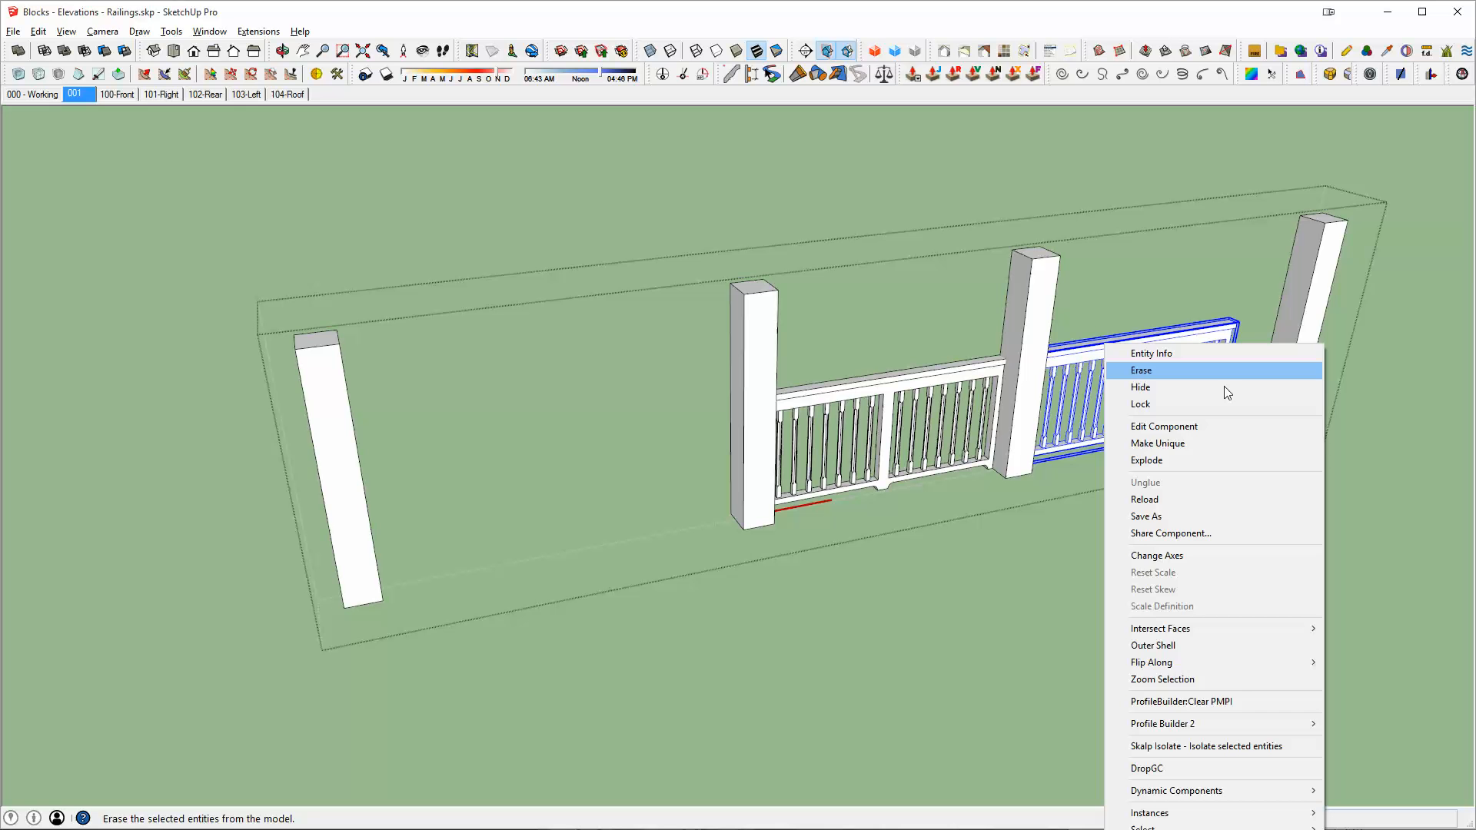
{"action": "left_click", "coordinate": [1188, 443]}
Copy the unique railing along the red axis into the open bay at the opposite end
{"action": "middle_click_drag", "start_coordinate": [1132, 346], "coordinate": [1127, 432]}
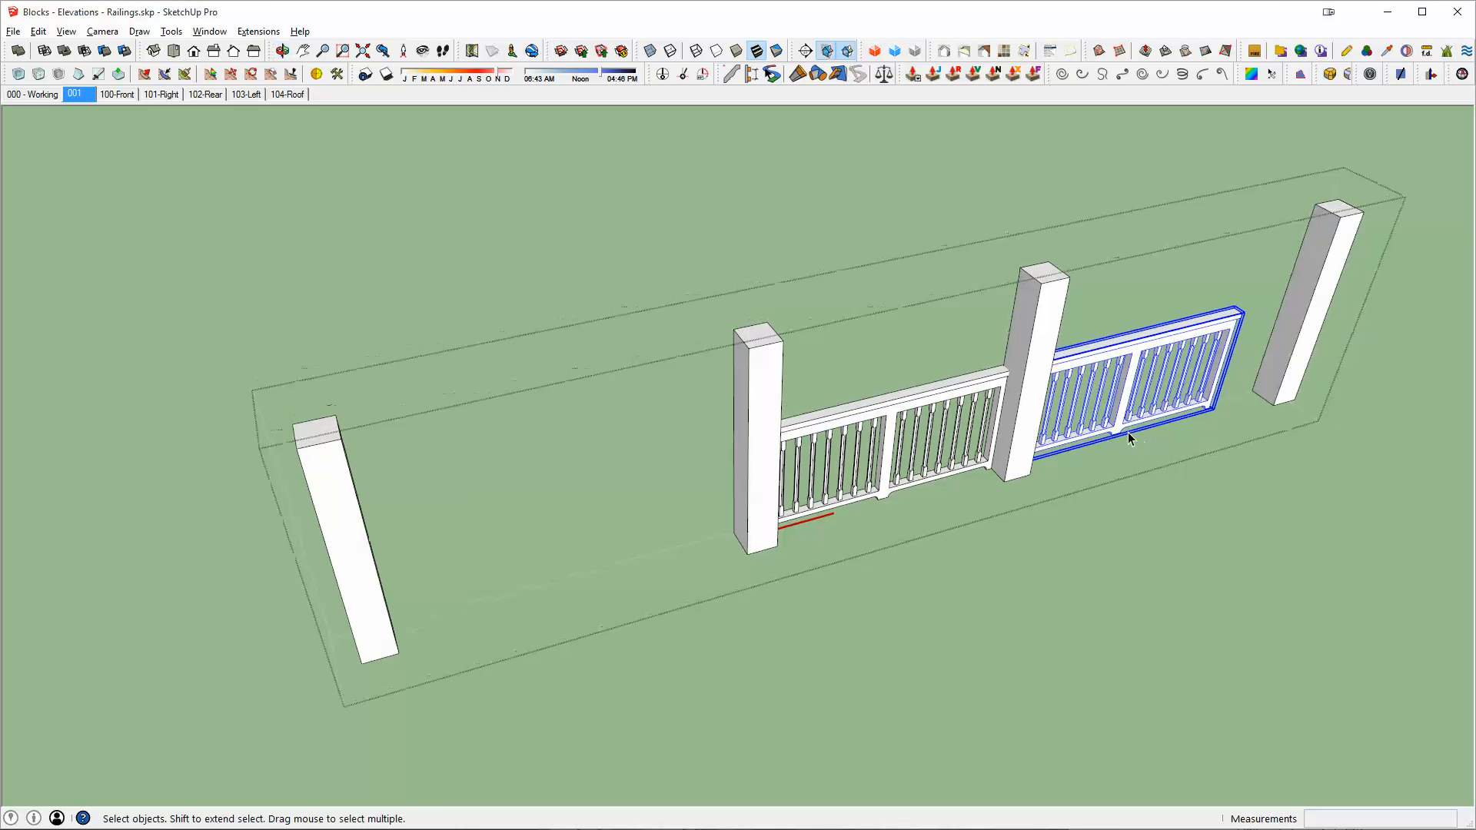
{"action": "key", "text": "m"}
{"action": "key", "text": "ctrl"}
{"action": "left_click", "coordinate": [1197, 444]}
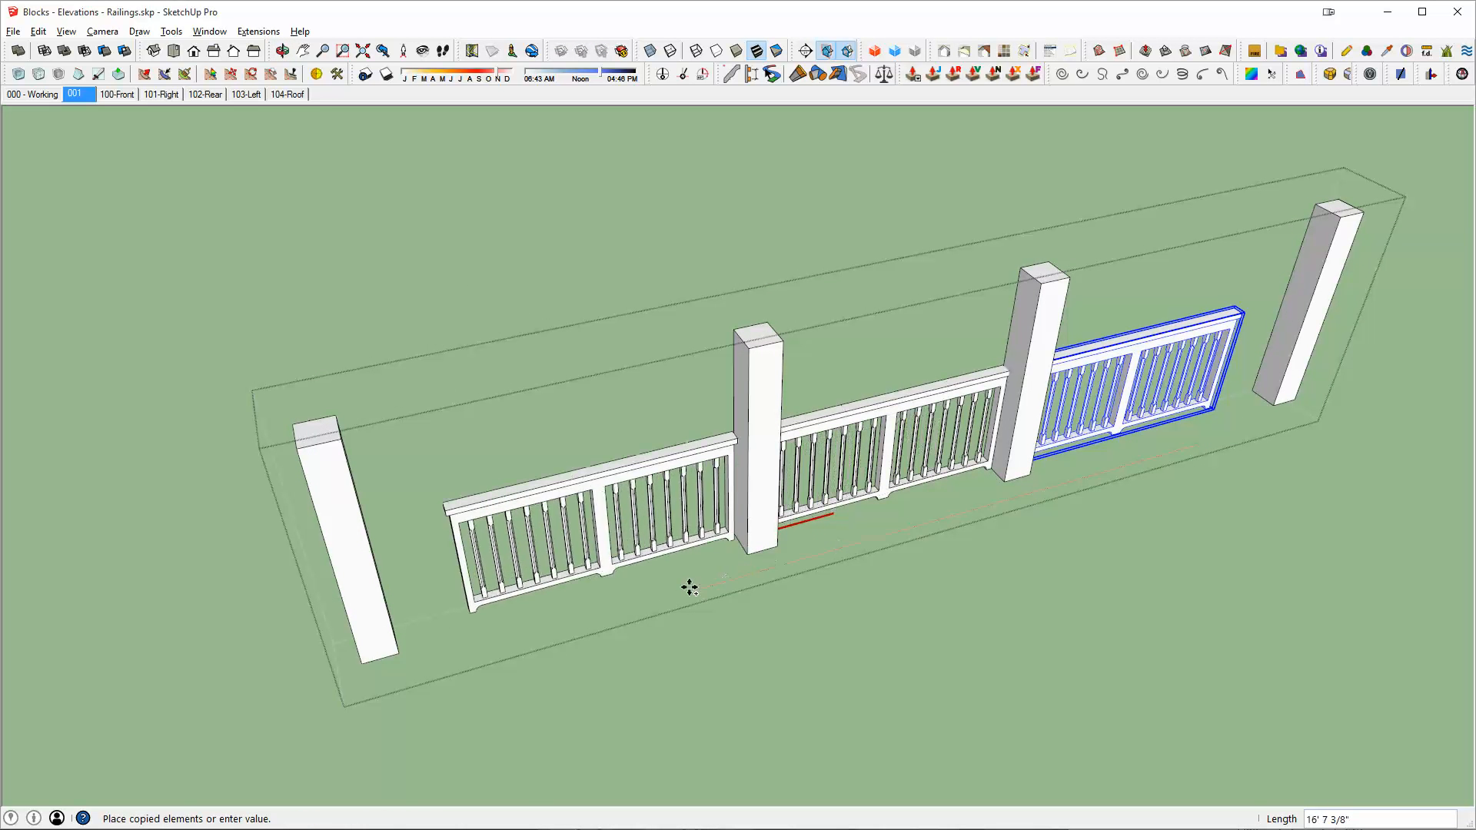
{"action": "left_click", "coordinate": [669, 590]}
Mirror the new railing about its center along the red axis and move it about 9 5/16" against the adjacent middle post
{"action": "key", "text": "s"}
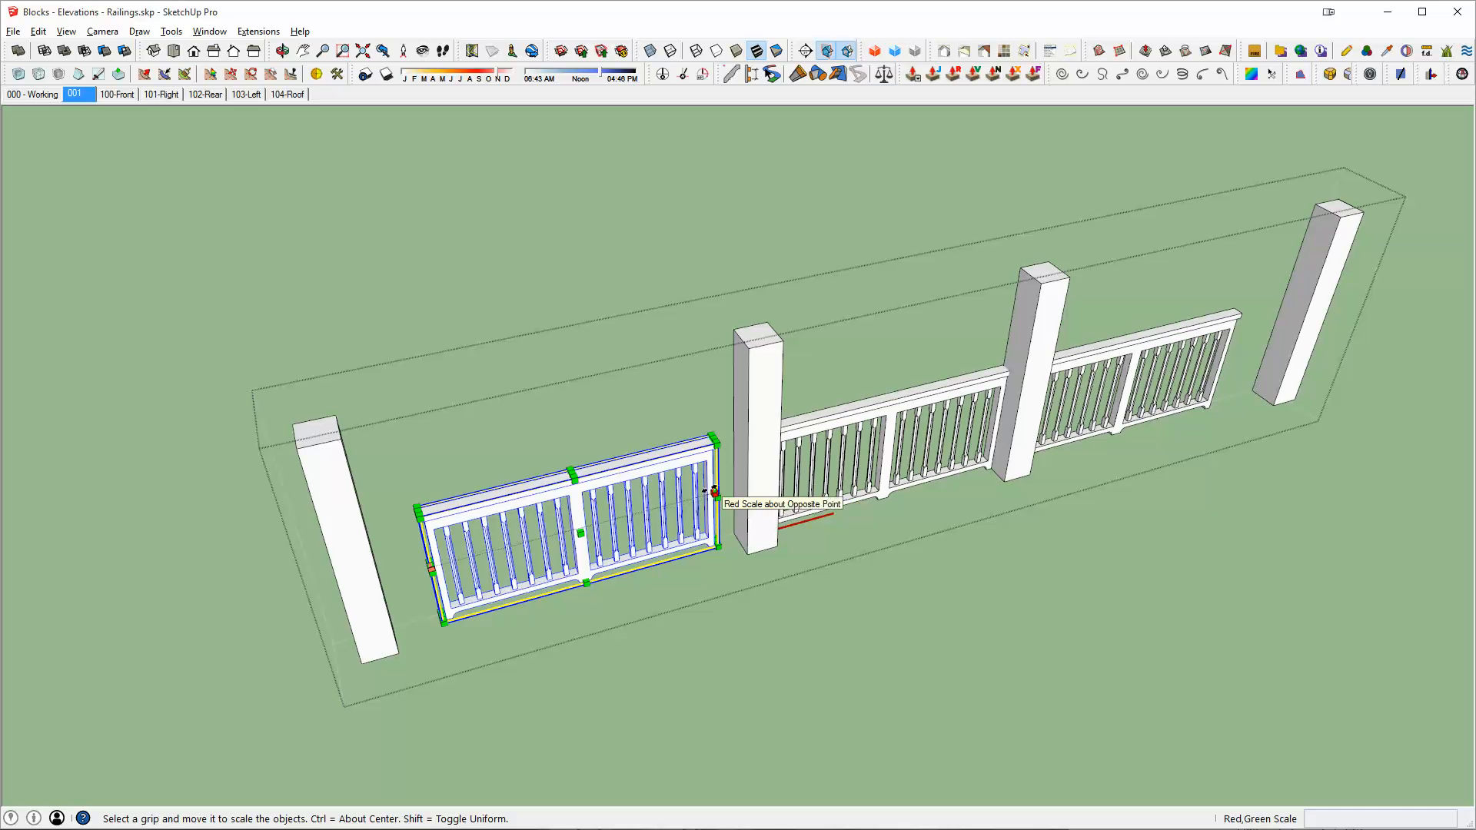
{"action": "left_click", "coordinate": [713, 493], "text": "ctrl"}
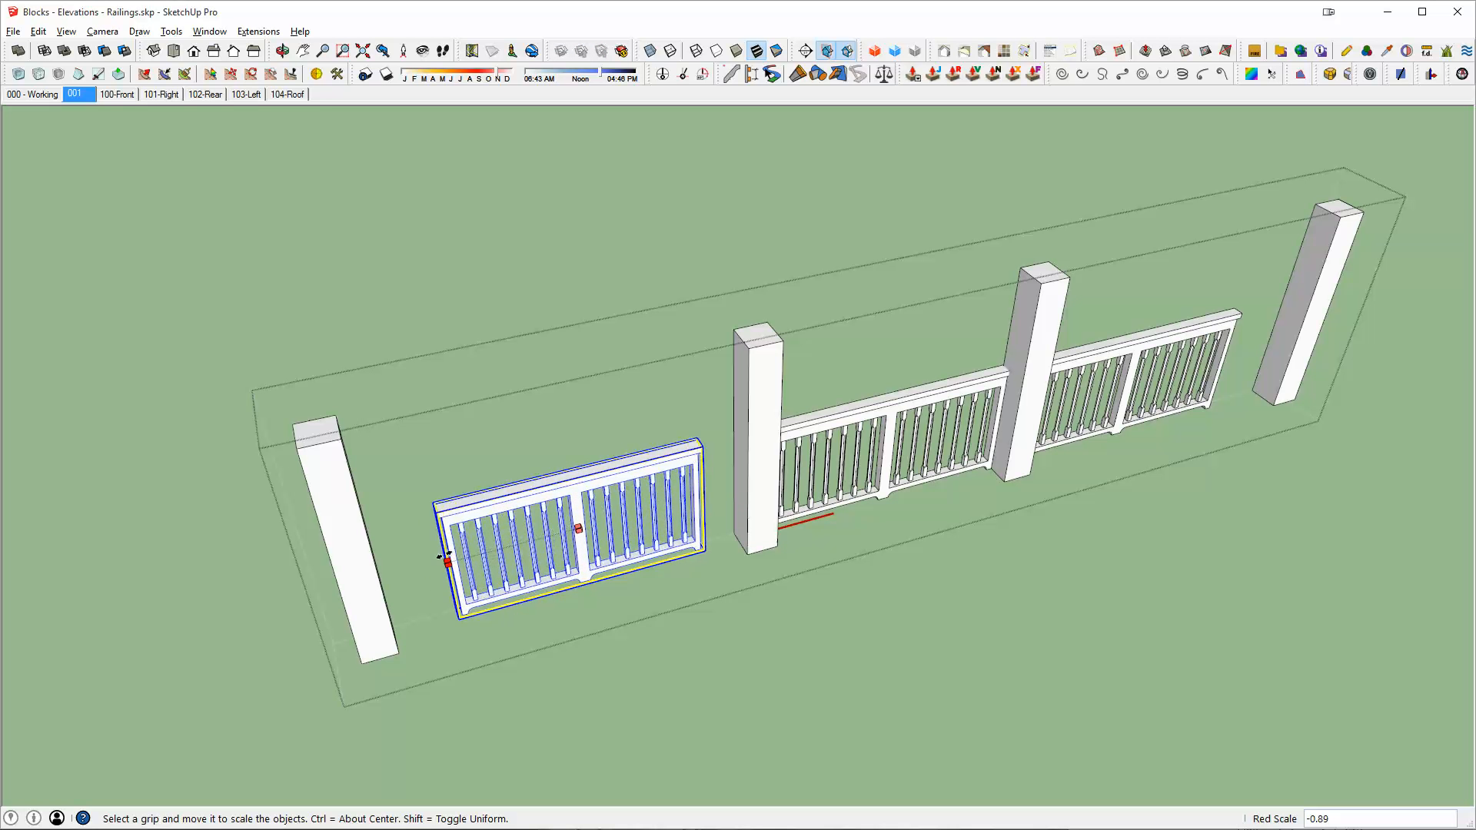
{"action": "left_click", "coordinate": [734, 465], "text": "ctrl"}
{"action": "key", "text": "m"}
{"action": "scroll", "coordinate": [734, 465], "scroll_direction": "up", "scroll_amount": 3}
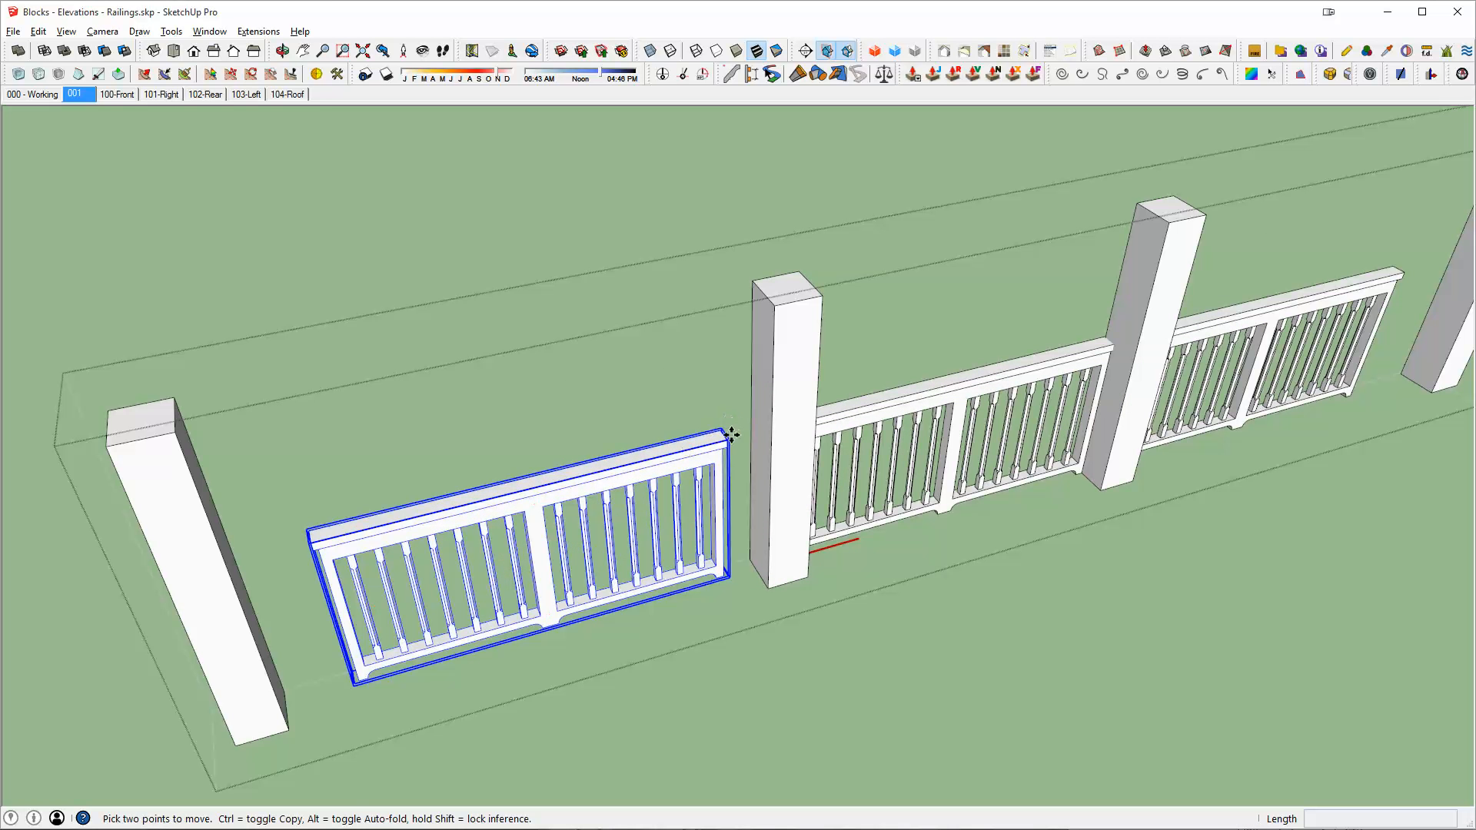
{"action": "left_click", "coordinate": [723, 436]}
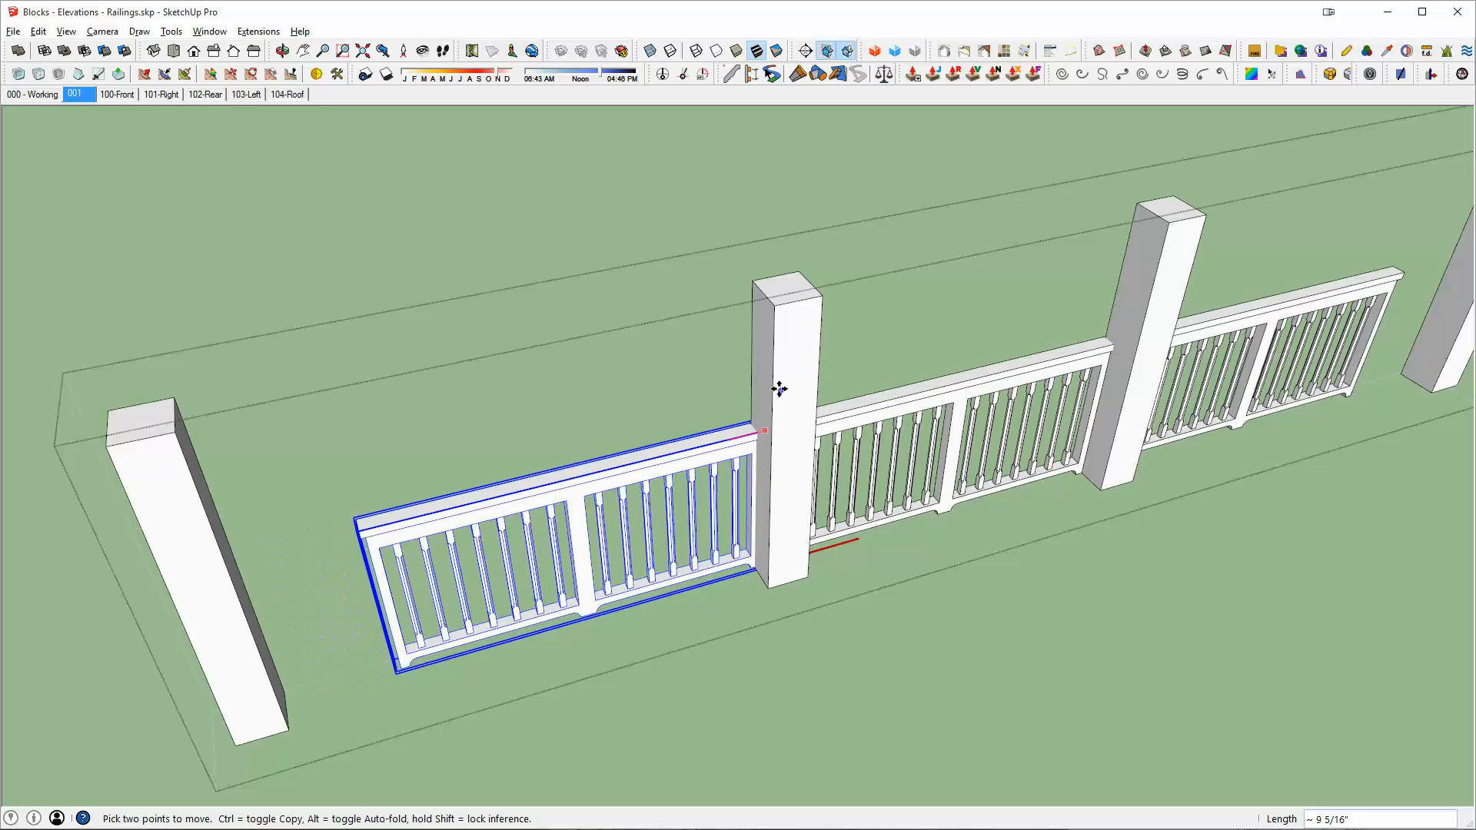
{"action": "left_click", "coordinate": [770, 374]}
{"action": "scroll", "coordinate": [828, 398], "scroll_direction": "down", "scroll_amount": 4}
{"action": "key", "text": "space"}
Open the far railing component, examine it and its linked copy with the rest of the model hidden, and close it
{"action": "middle_click_drag", "start_coordinate": [1052, 394], "coordinate": [975, 403]}
{"action": "scroll", "coordinate": [975, 403], "scroll_direction": "up", "scroll_amount": 8}
{"action": "middle_click_drag", "start_coordinate": [1092, 384], "coordinate": [1071, 274]}
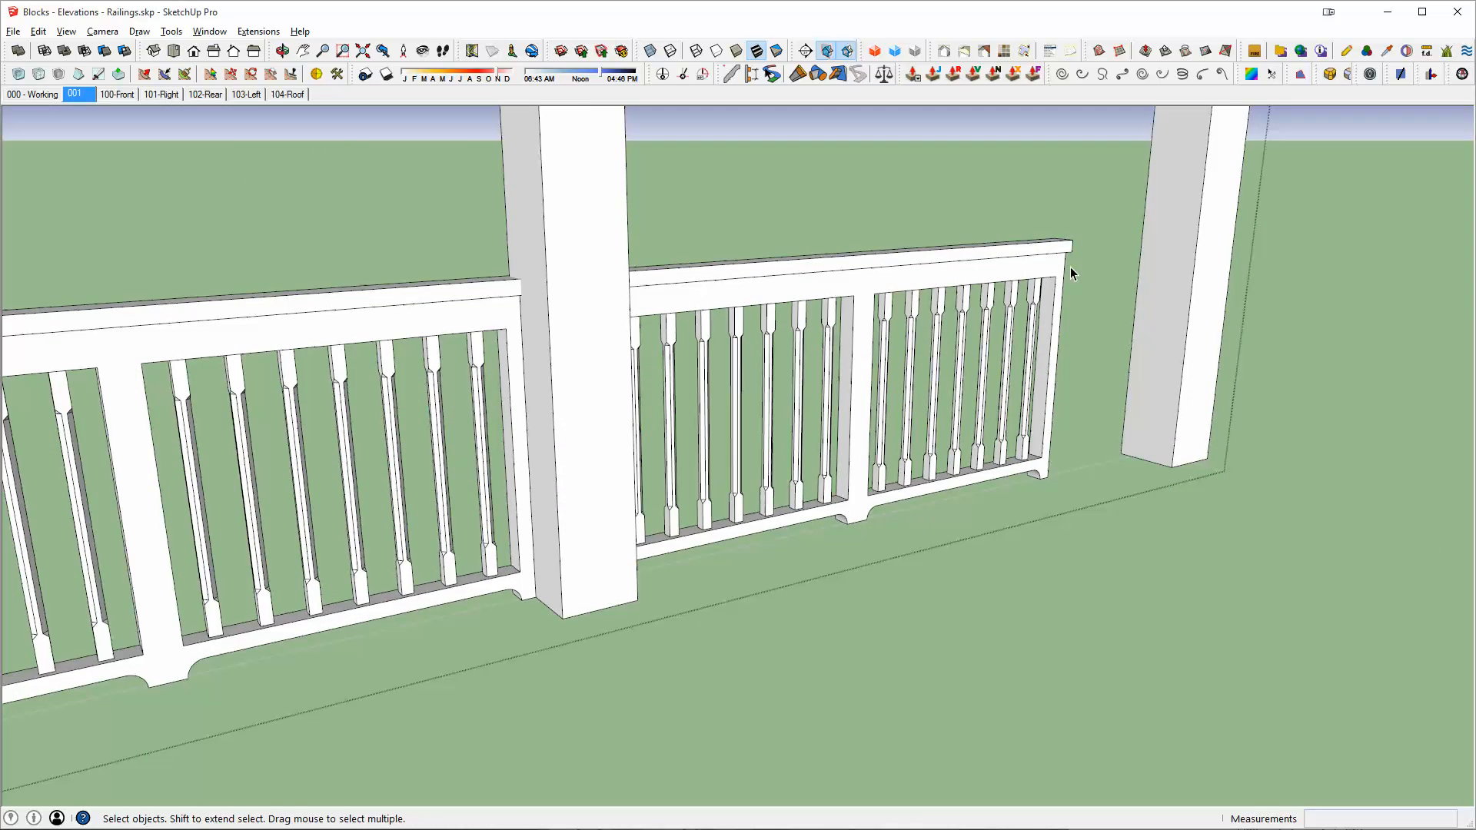
{"action": "double_click", "coordinate": [1032, 243]}
{"action": "scroll", "coordinate": [1031, 243], "scroll_direction": "down", "scroll_amount": 6}
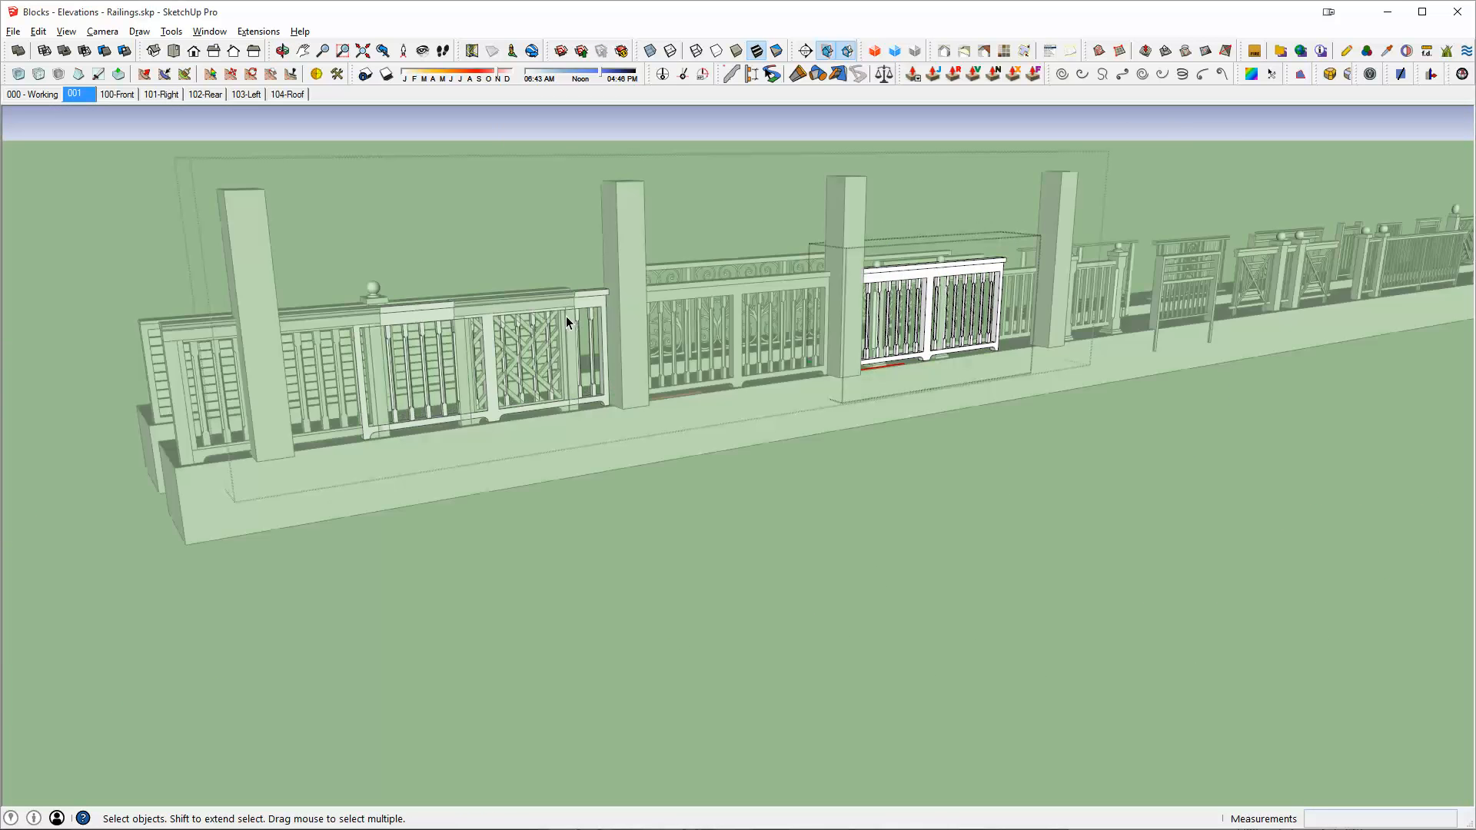
{"action": "middle_click_drag", "start_coordinate": [551, 320], "coordinate": [533, 421]}
{"action": "key", "text": "alt+h"}
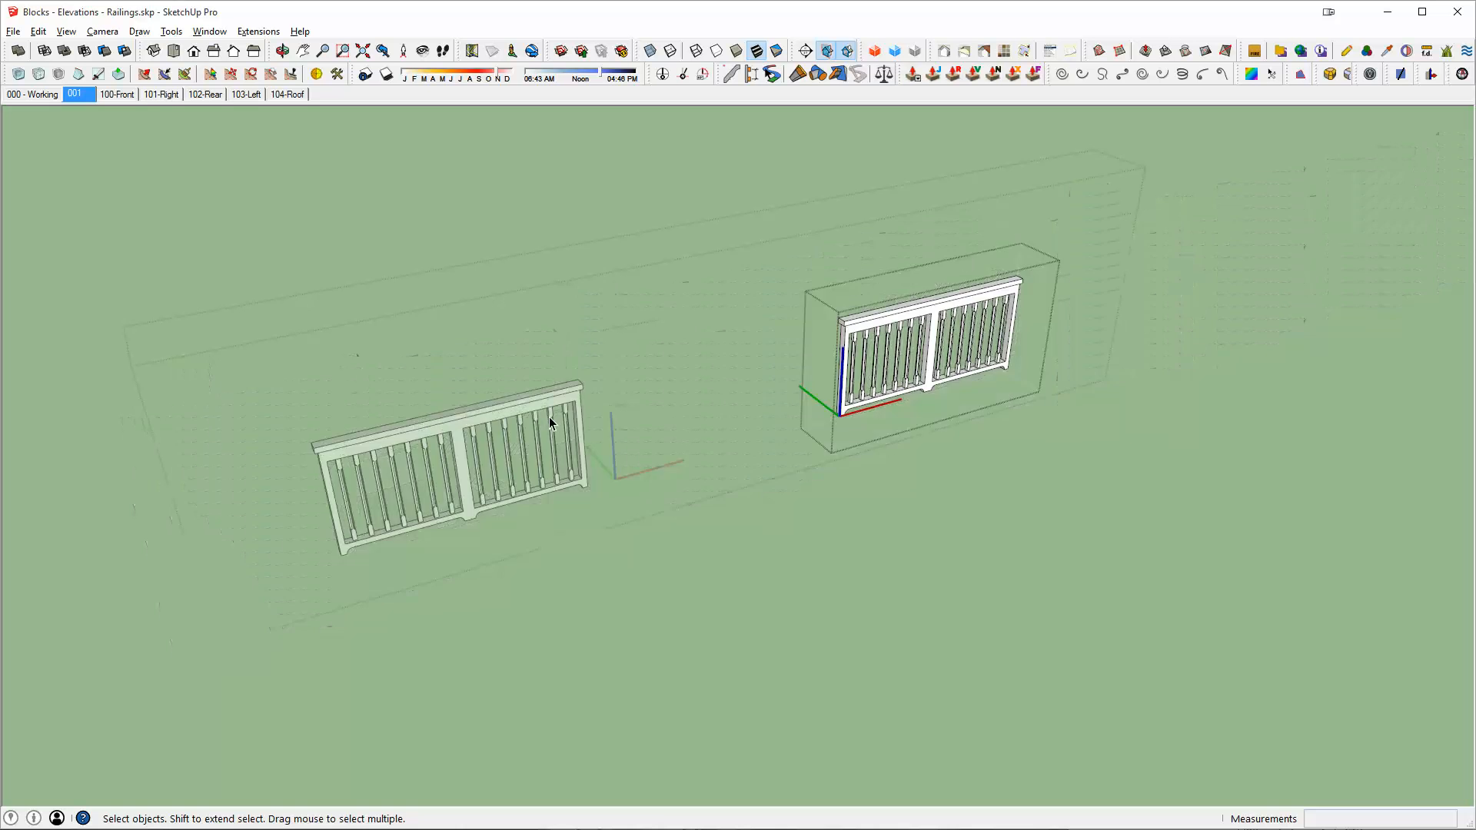
{"action": "scroll", "coordinate": [552, 415], "scroll_direction": "down", "scroll_amount": 2}
{"action": "left_click", "coordinate": [558, 413]}
{"action": "left_click", "coordinate": [590, 366]}
{"action": "key", "text": "Escape"}
Move the whole post-and-railing group 19' 10 1/4" out in front of the display row
{"action": "left_click", "coordinate": [589, 352]}
{"action": "scroll", "coordinate": [590, 351], "scroll_direction": "down", "scroll_amount": 2}
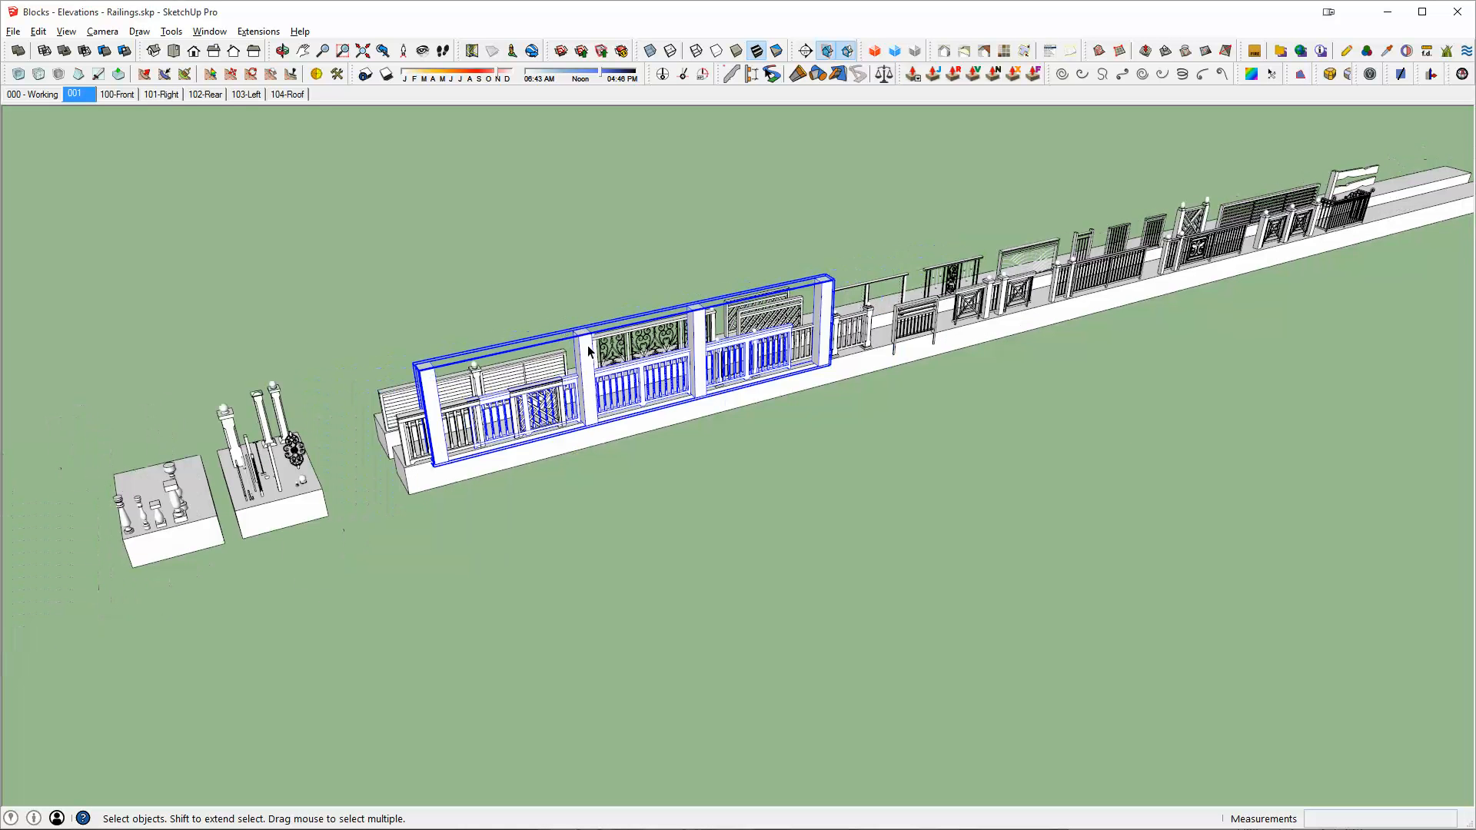
{"action": "key", "text": "m"}
{"action": "left_click", "coordinate": [598, 354]}
{"action": "left_click", "coordinate": [731, 495]}
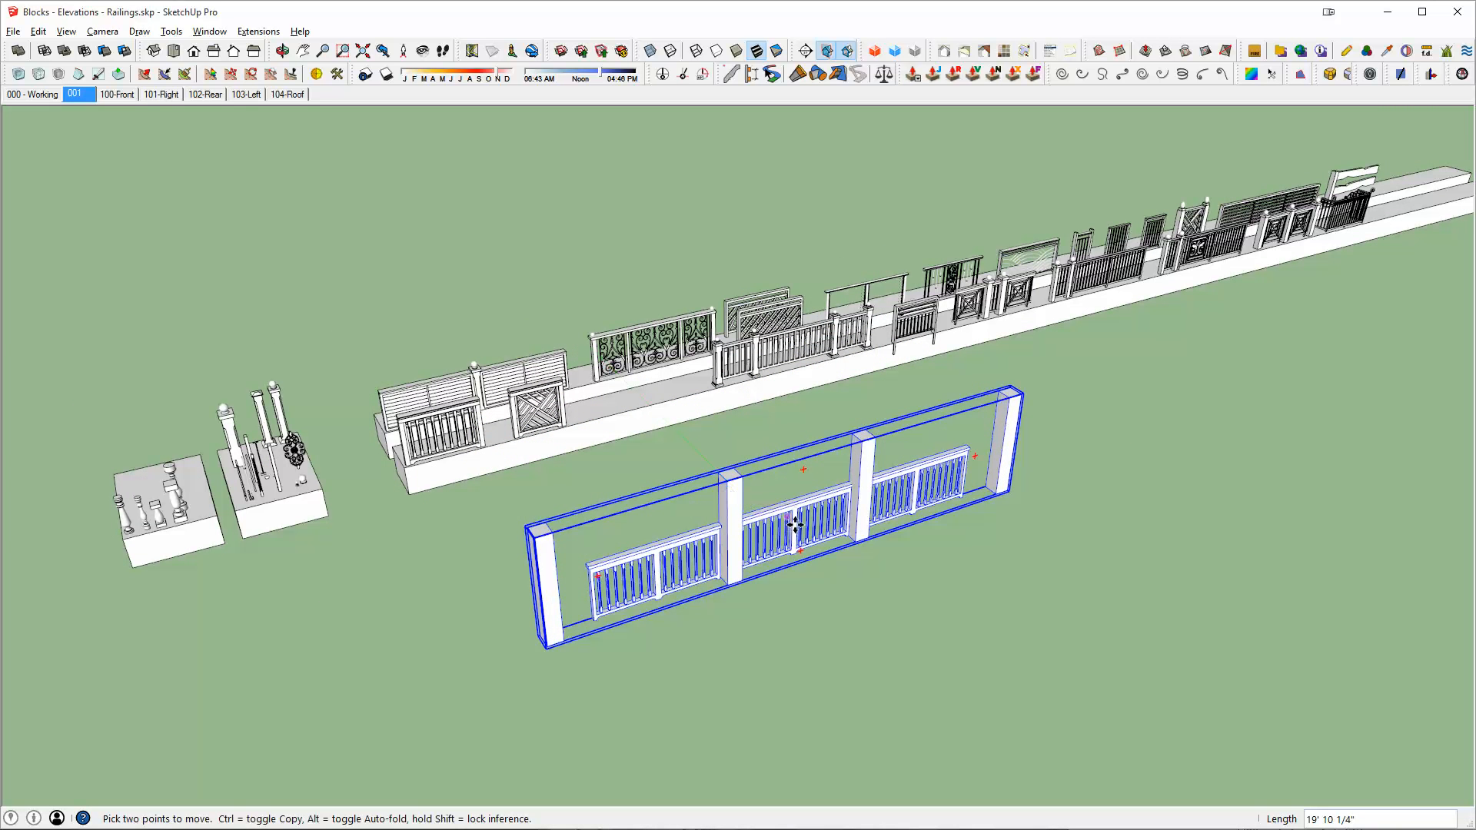
Reopen the post-and-railing group and the far railing component, and examine the top rail in both linked copies
{"action": "scroll", "coordinate": [811, 521], "scroll_direction": "up", "scroll_amount": 3}
{"action": "key", "text": "space"}
{"action": "left_click", "coordinate": [791, 483]}
{"action": "double_click", "coordinate": [791, 492]}
{"action": "left_click", "coordinate": [791, 492]}
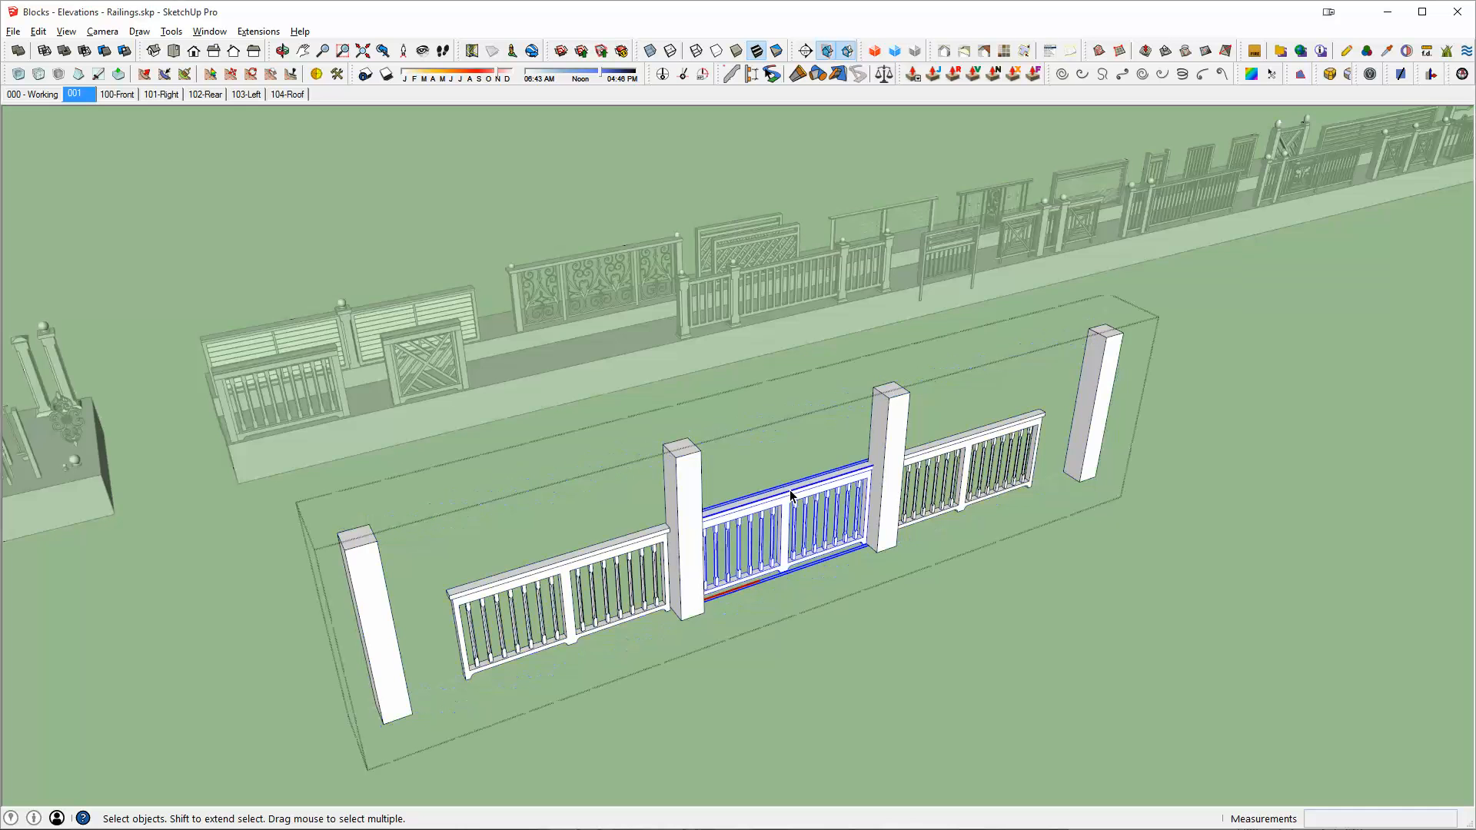
{"action": "double_click", "coordinate": [950, 461]}
{"action": "left_click", "coordinate": [971, 441]}
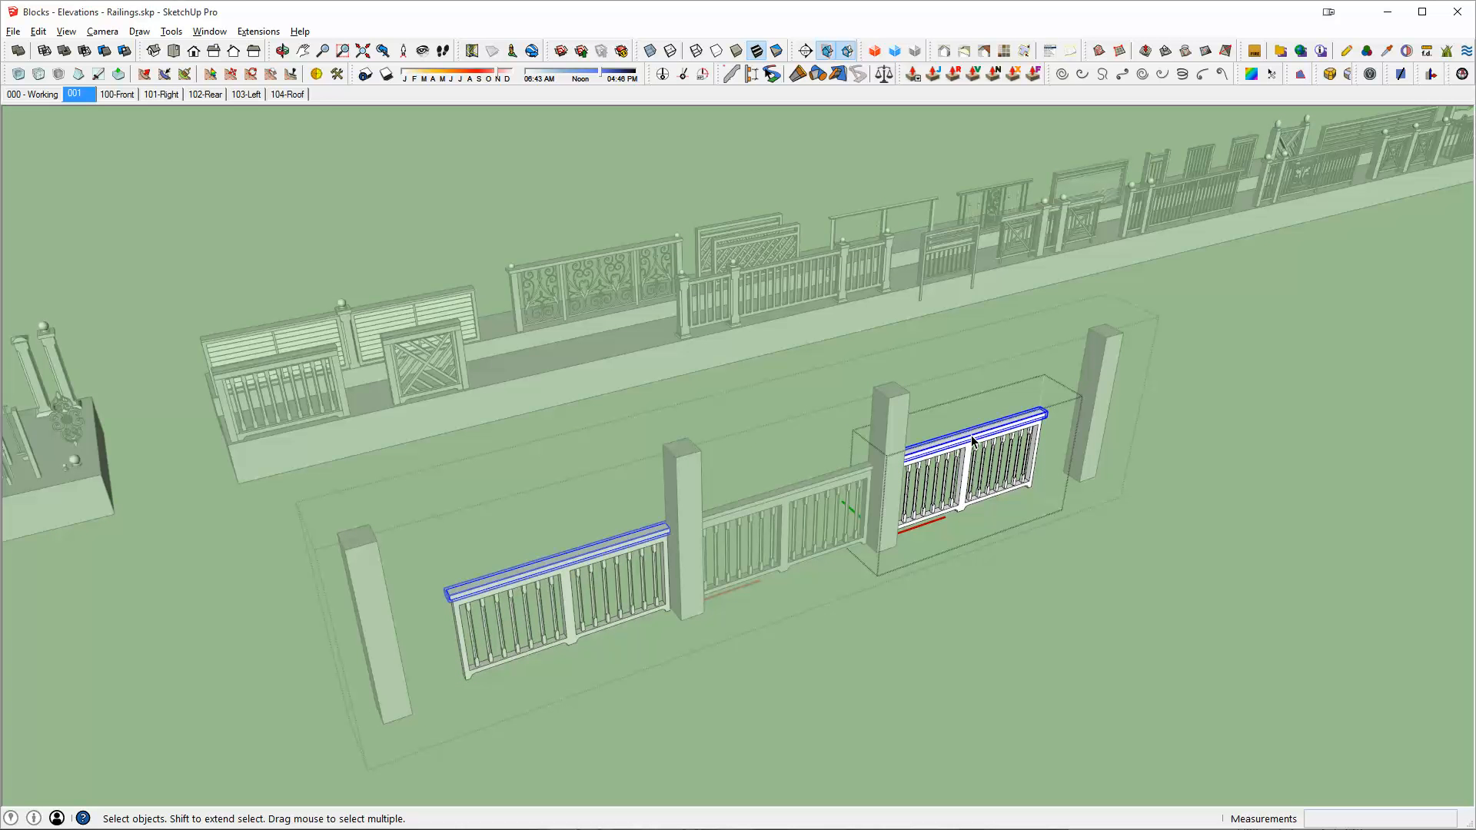
{"action": "key", "text": "shift+h"}
{"action": "key", "text": "shift+h"}
{"action": "middle_click_drag", "start_coordinate": [884, 439], "coordinate": [803, 478]}
{"action": "scroll", "coordinate": [775, 557], "scroll_direction": "up", "scroll_amount": 1}
{"action": "middle_click_drag", "start_coordinate": [723, 575], "coordinate": [805, 524], "text": "shift"}
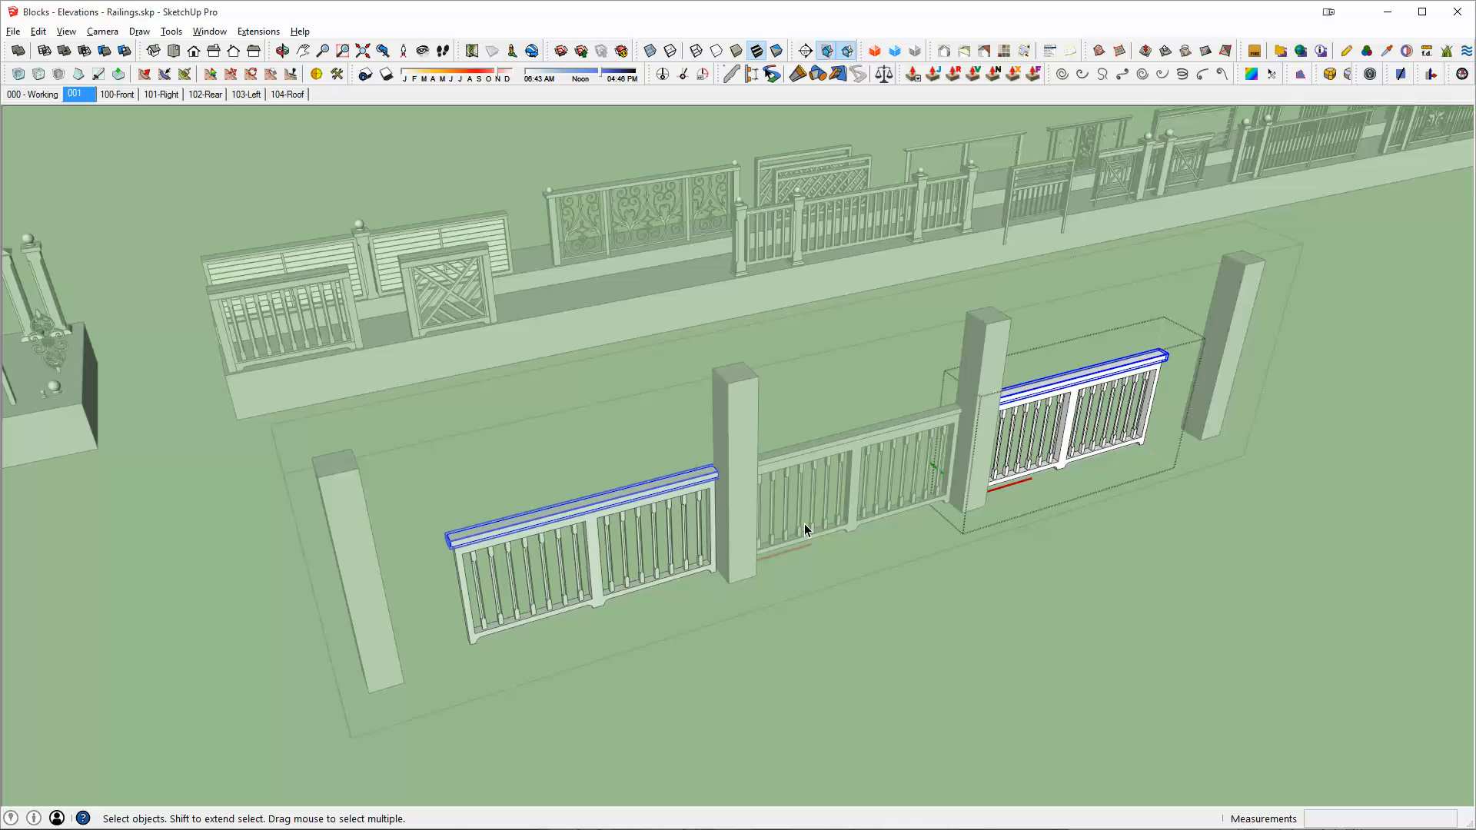
{"action": "middle_click_drag", "start_coordinate": [972, 444], "coordinate": [939, 477]}
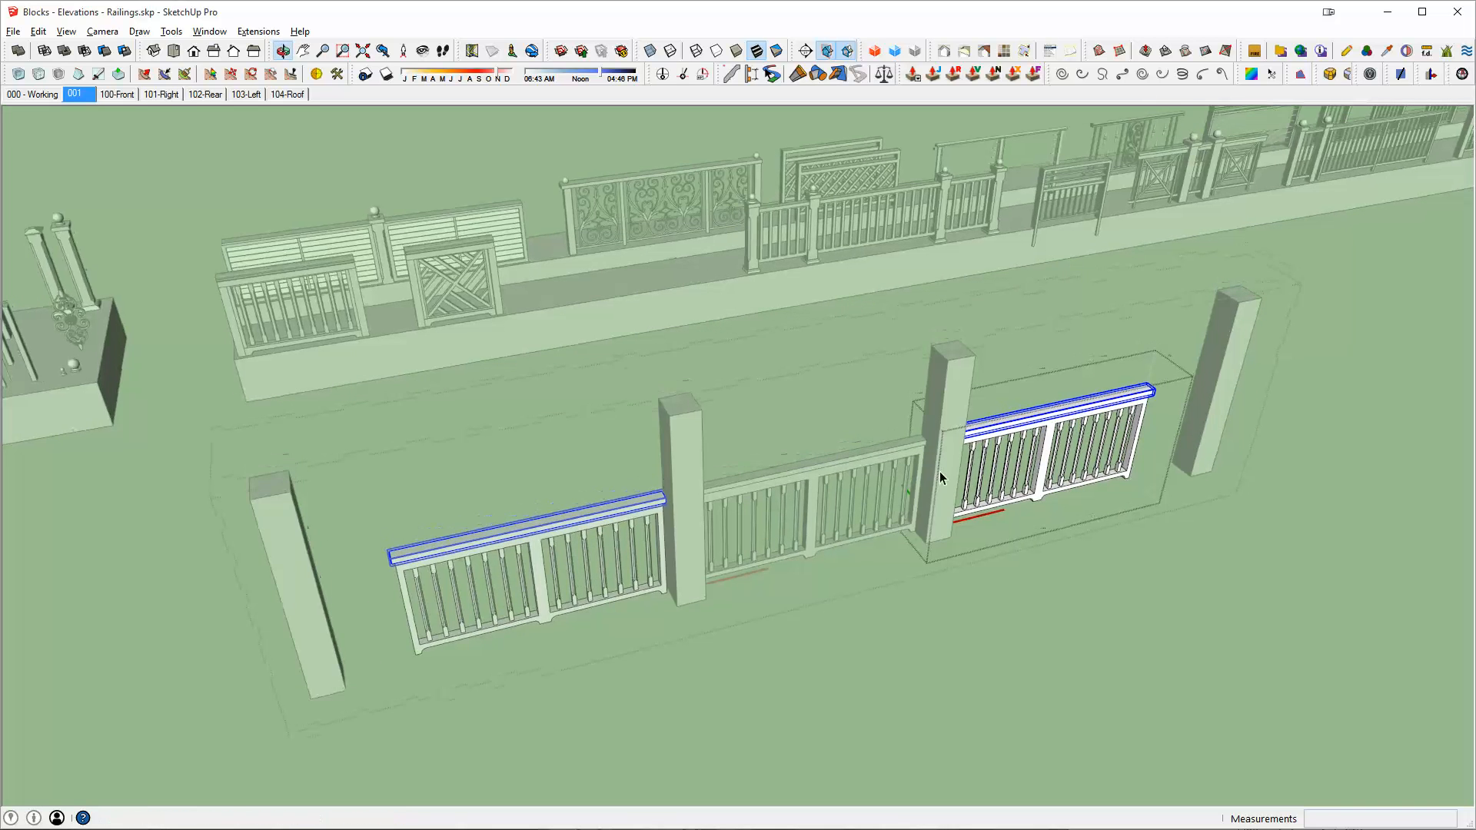
{"action": "scroll", "coordinate": [1092, 427], "scroll_direction": "up", "scroll_amount": 2}
{"action": "middle_click_drag", "start_coordinate": [1120, 422], "coordinate": [1069, 323]}
{"action": "scroll", "coordinate": [1078, 403], "scroll_direction": "up", "scroll_amount": 2}
{"action": "left_click", "coordinate": [1056, 266]}
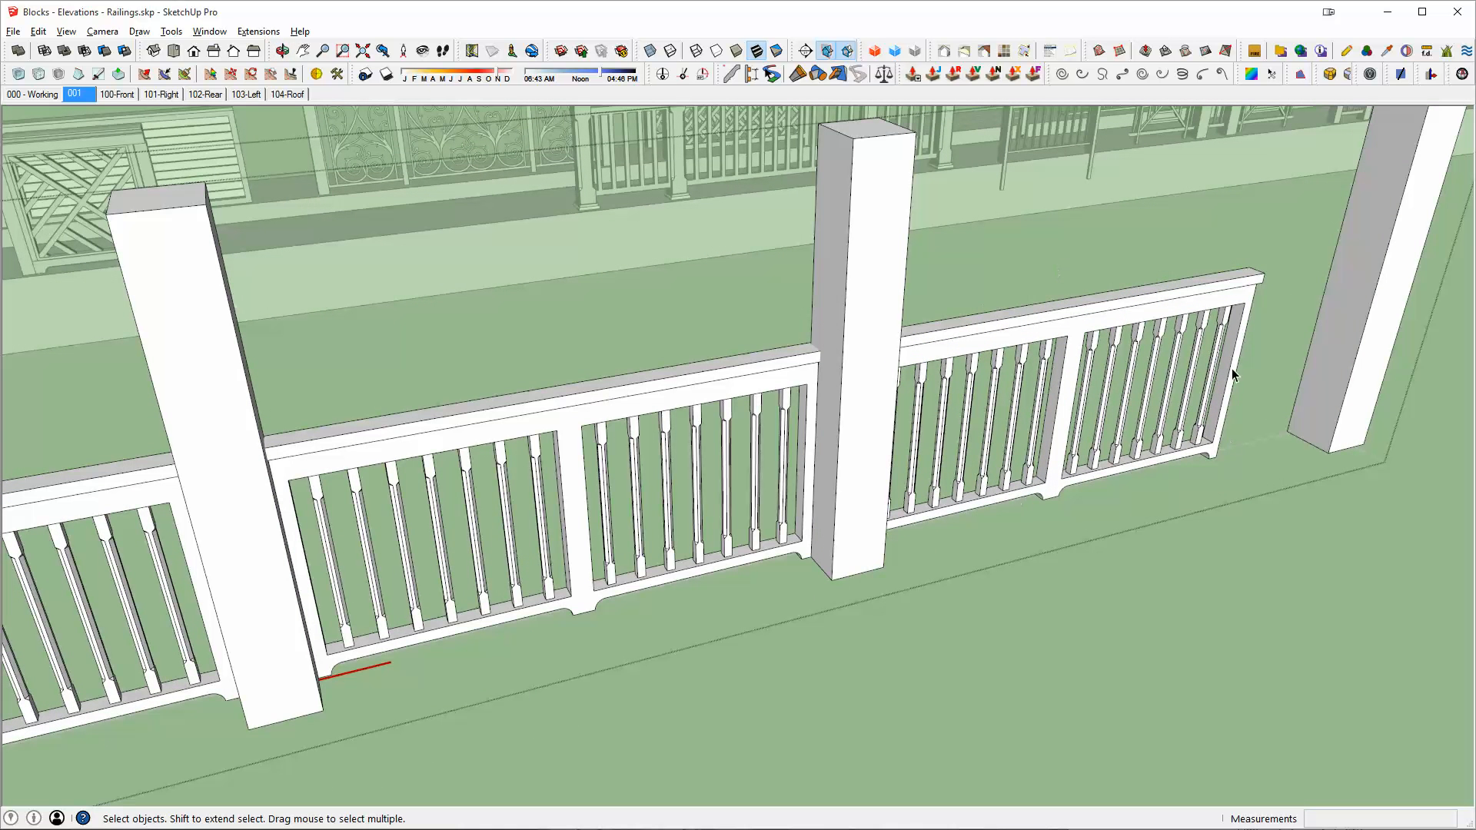
Open the far railing component and its top rail, examine the rail's end face in both linked copies, and leave the rail
{"action": "left_click", "coordinate": [961, 501]}
{"action": "double_click", "coordinate": [1097, 315]}
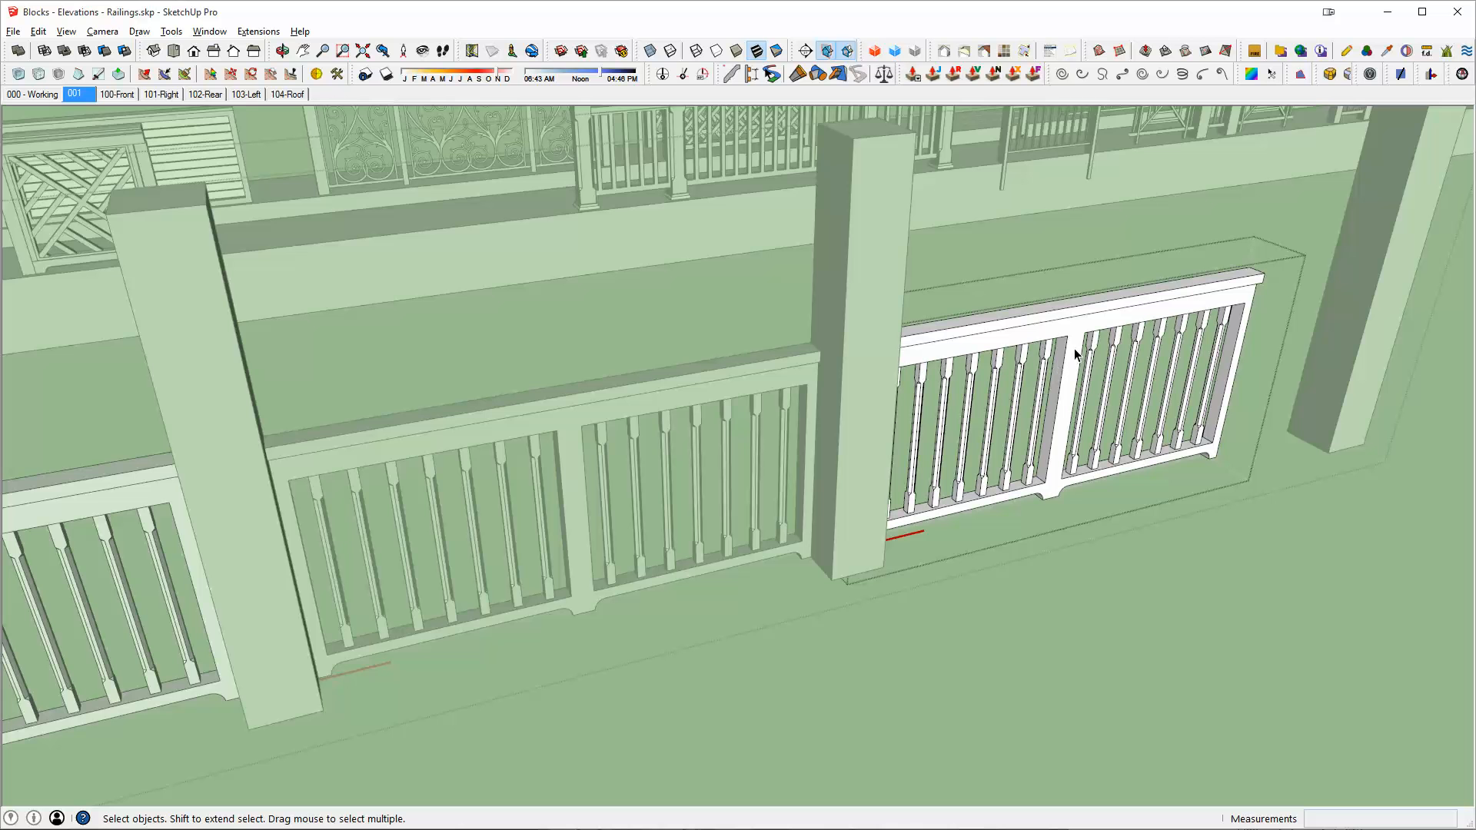
{"action": "left_click", "coordinate": [1036, 313]}
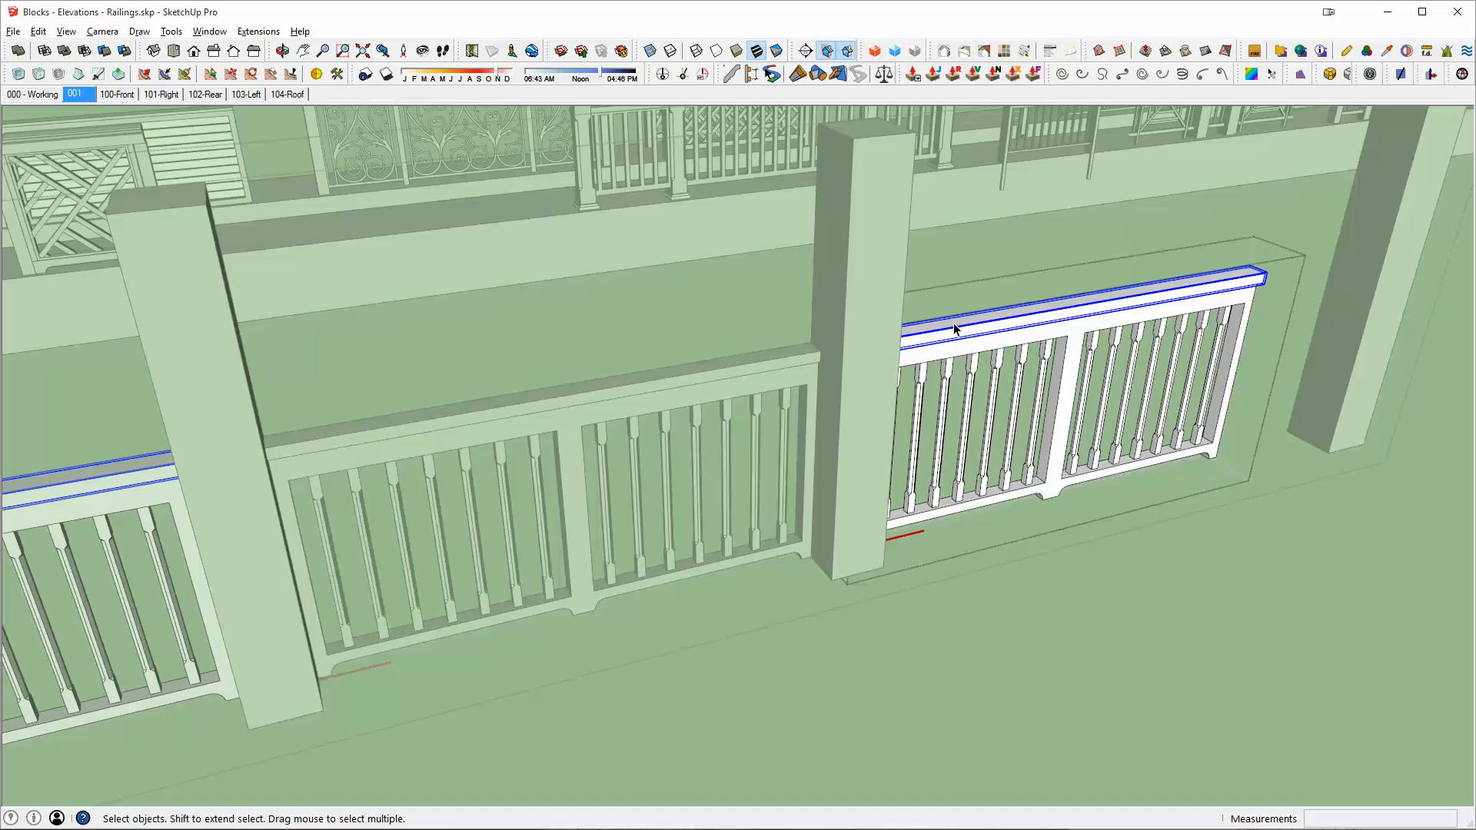
{"action": "double_click", "coordinate": [1173, 289]}
{"action": "key", "text": "m"}
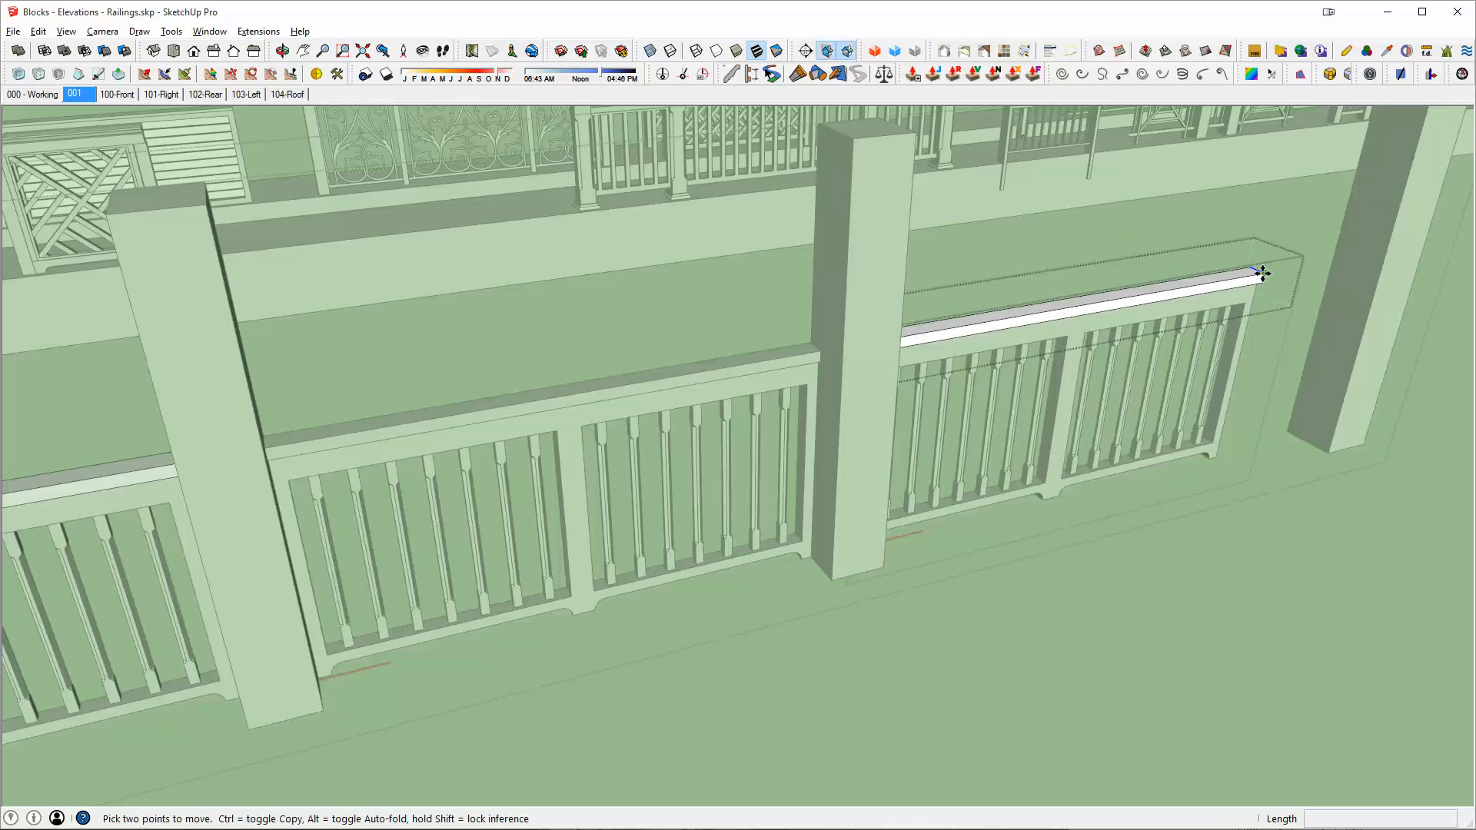
{"action": "scroll", "coordinate": [1263, 273], "scroll_direction": "down", "scroll_amount": 3}
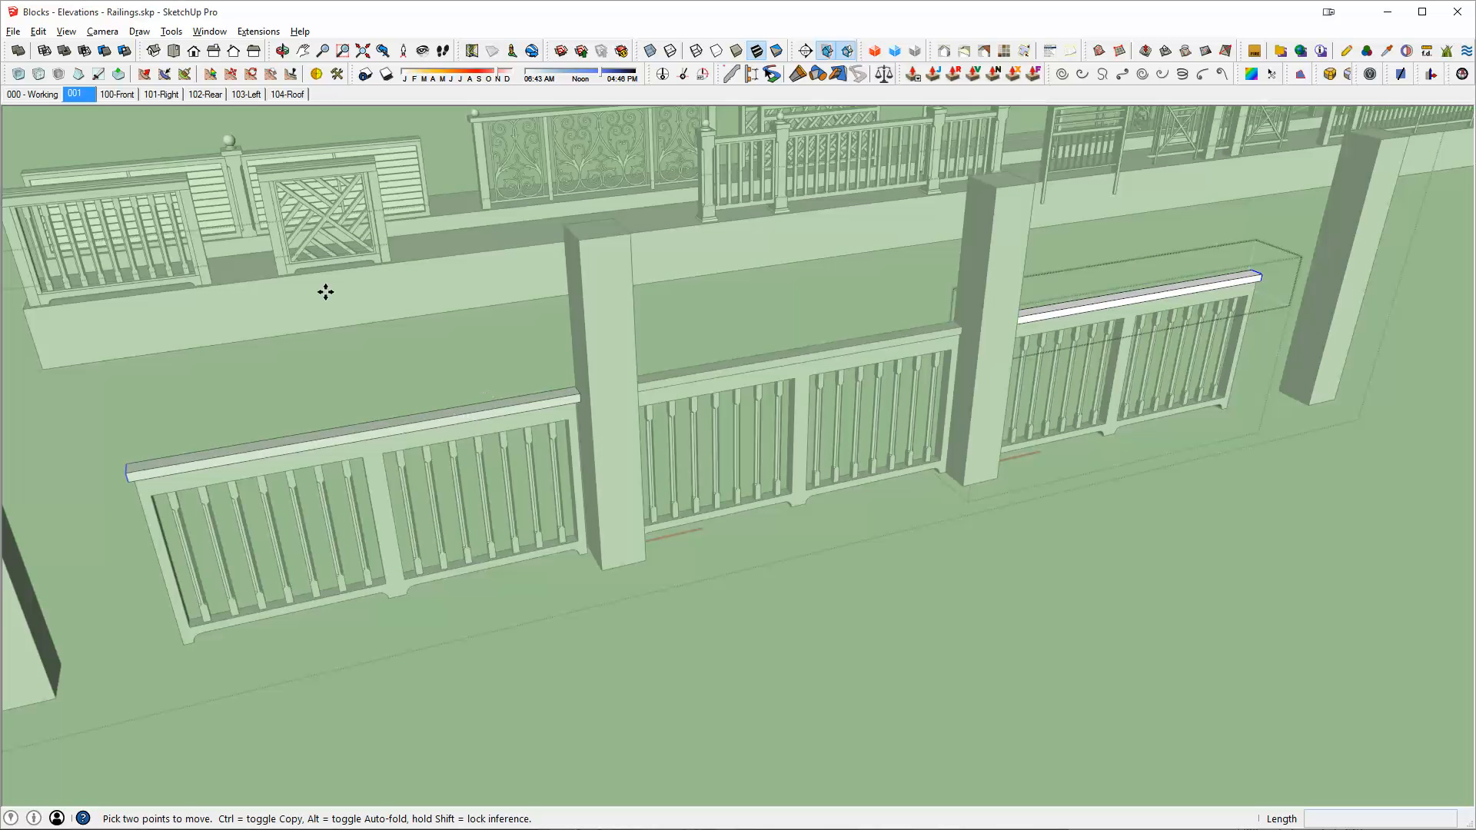
{"action": "key", "text": "space"}
{"action": "key", "text": "Escape"}
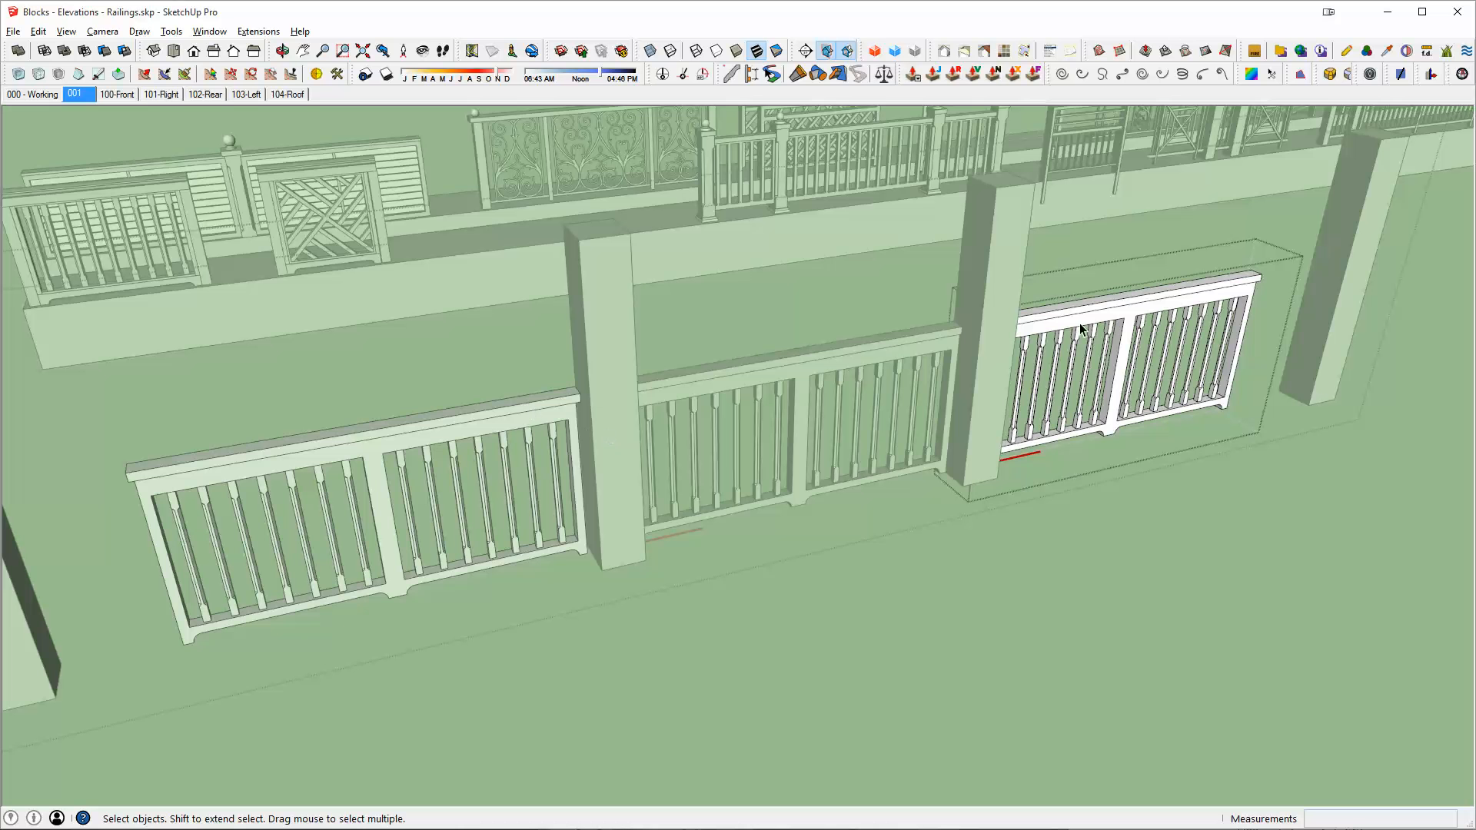
Extend the far railing's top rail by moving its outer end face along the red axis to the end post
{"action": "double_click", "coordinate": [1096, 300]}
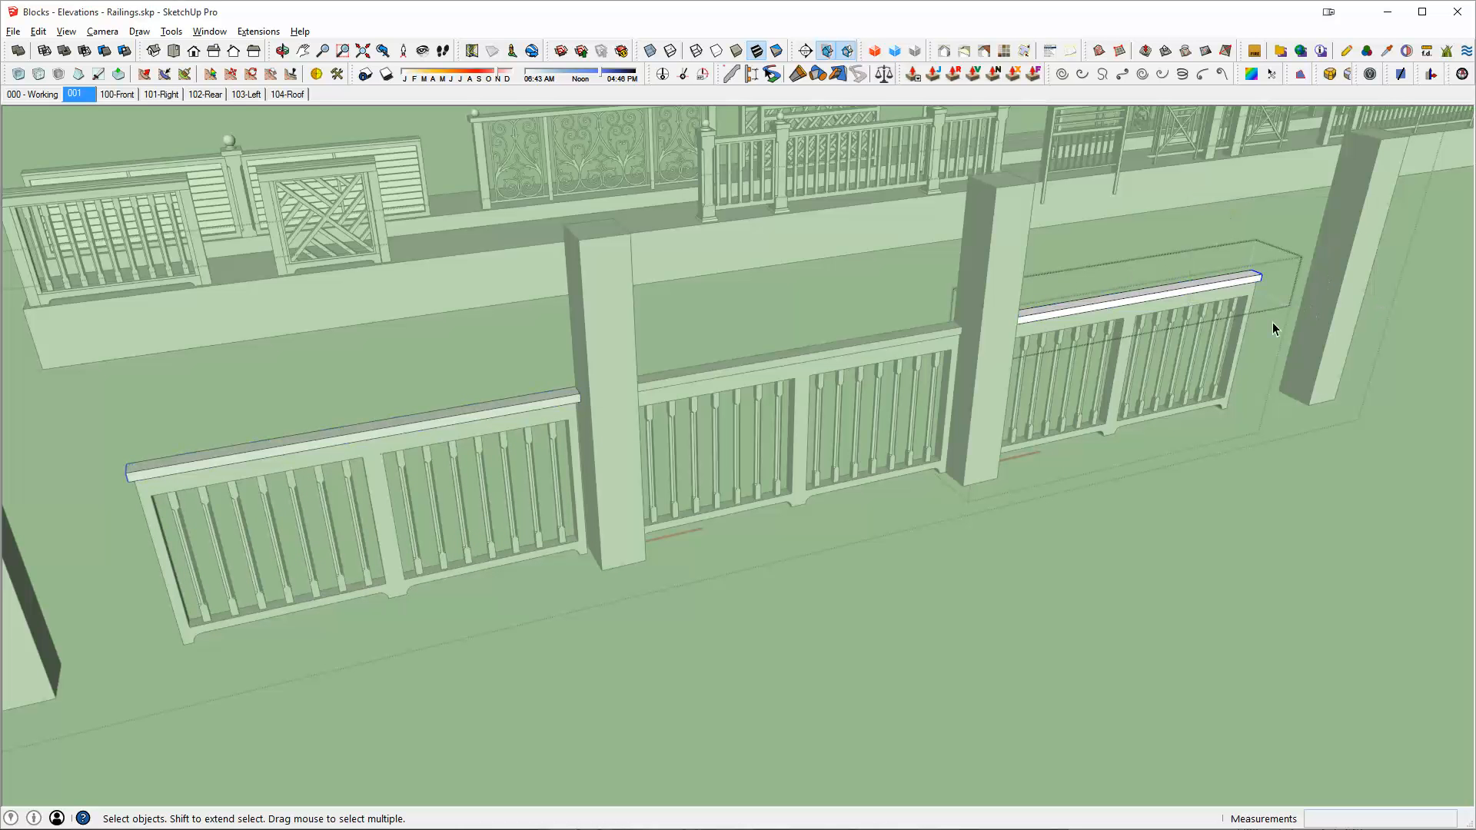
{"action": "key", "text": "m"}
{"action": "left_click", "coordinate": [1261, 270]}
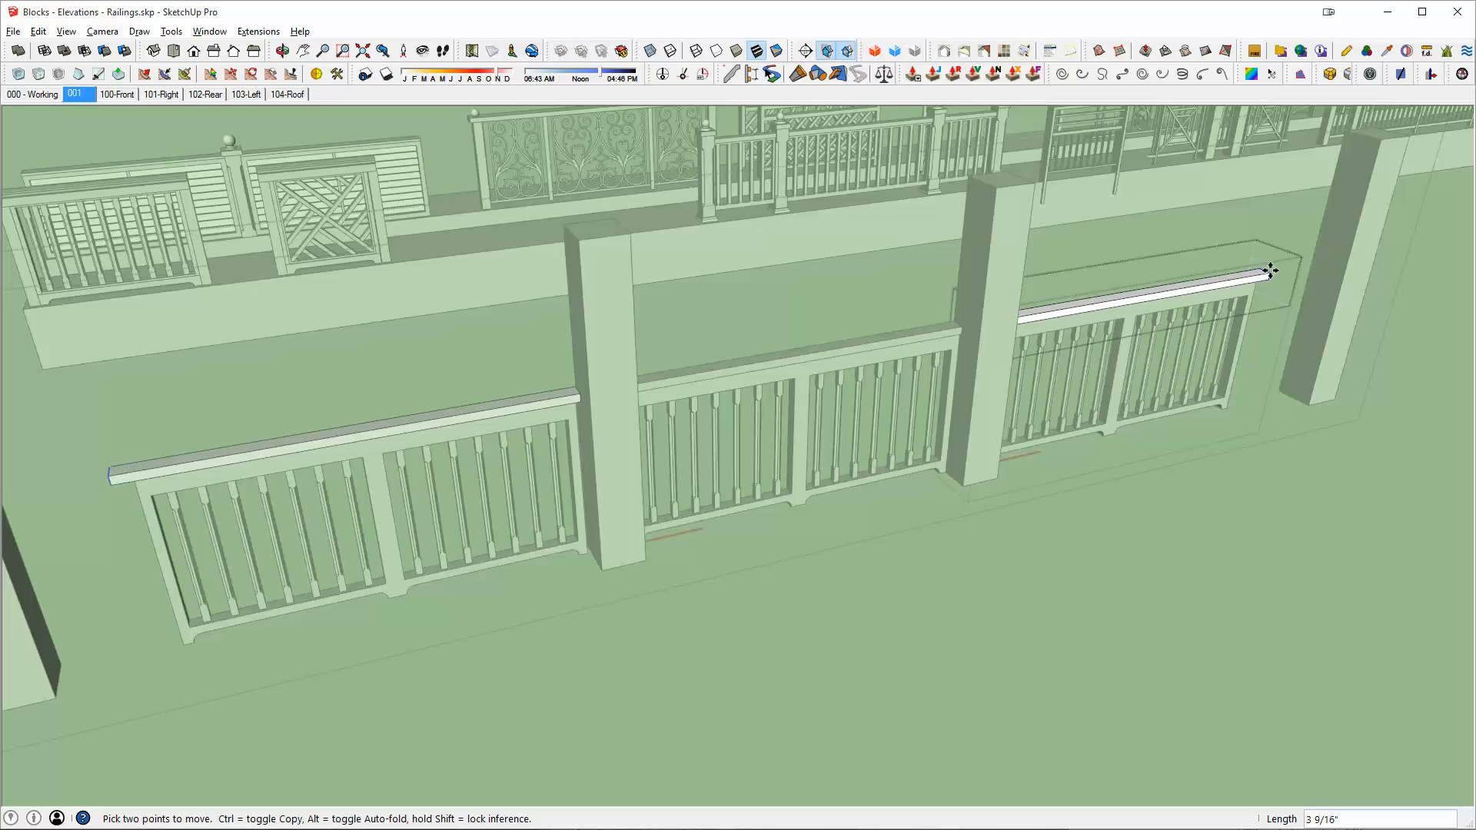
{"action": "left_click", "coordinate": [1332, 228]}
{"action": "key", "text": "space"}
{"action": "key", "text": "Escape"}
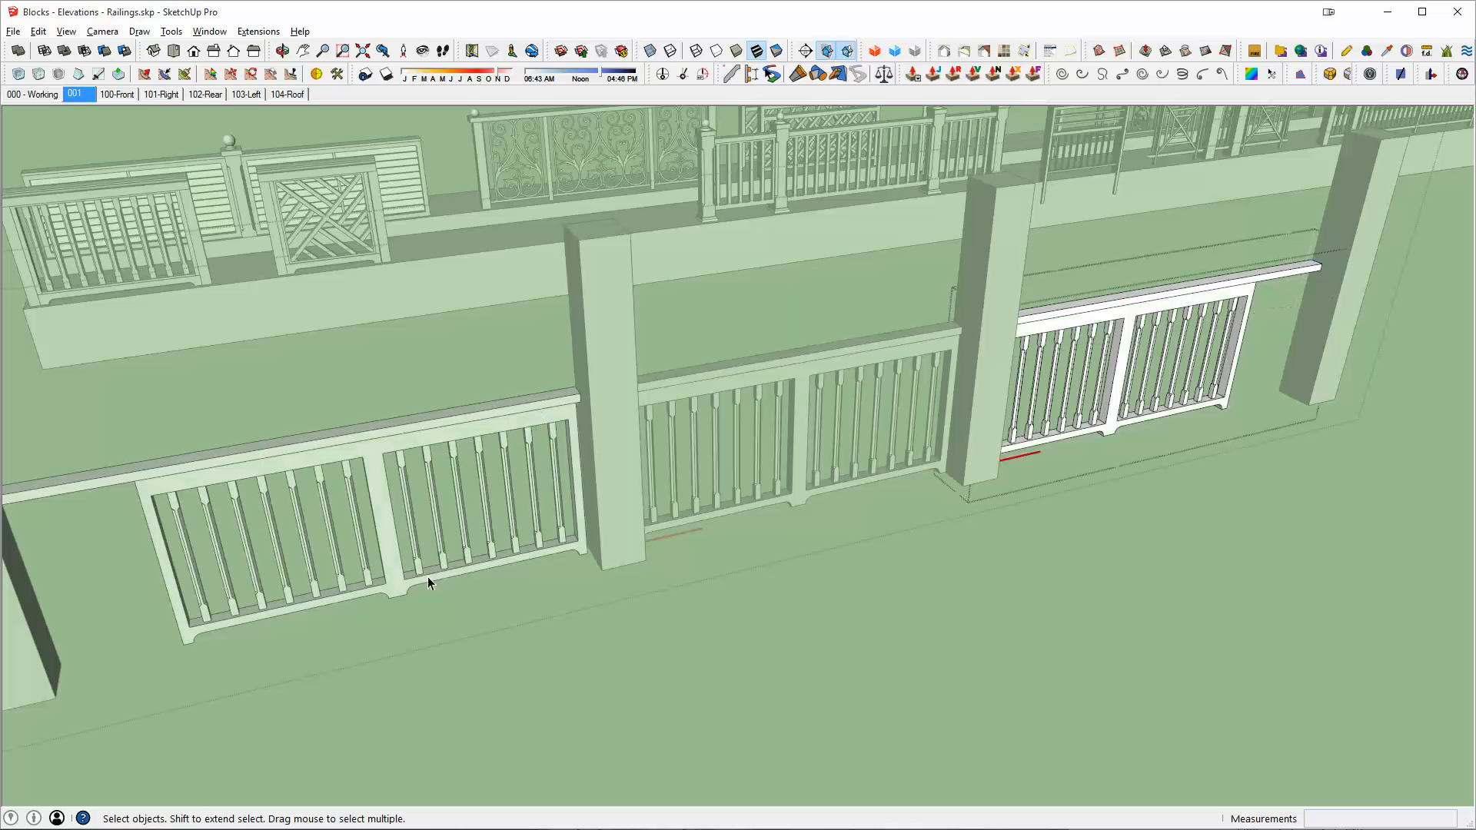
Examine the far railing's extended top rail and its inner frame from close up, leaving both components closed
{"action": "left_click", "coordinate": [1295, 269]}
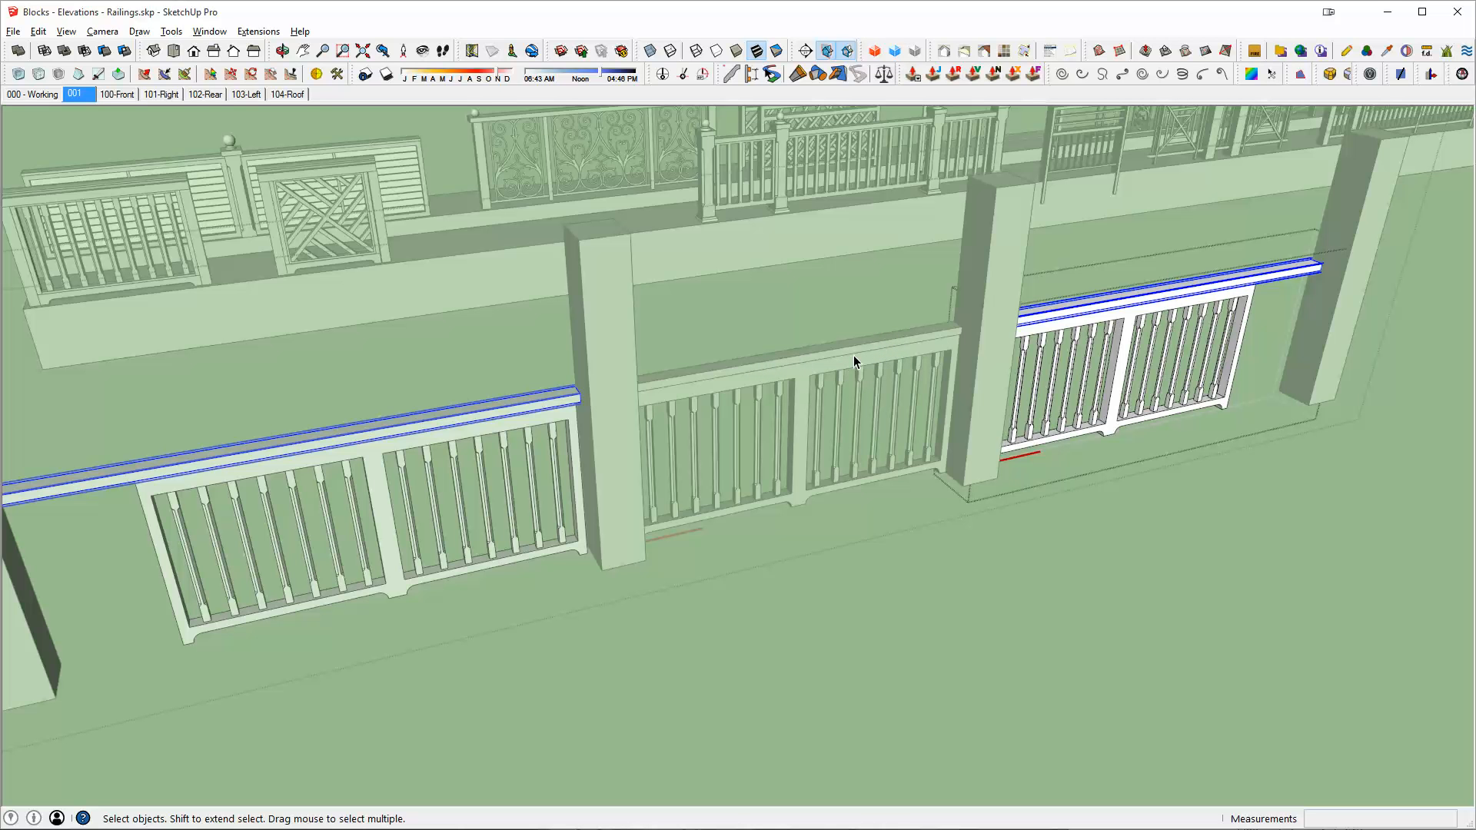
{"action": "key", "text": "o"}
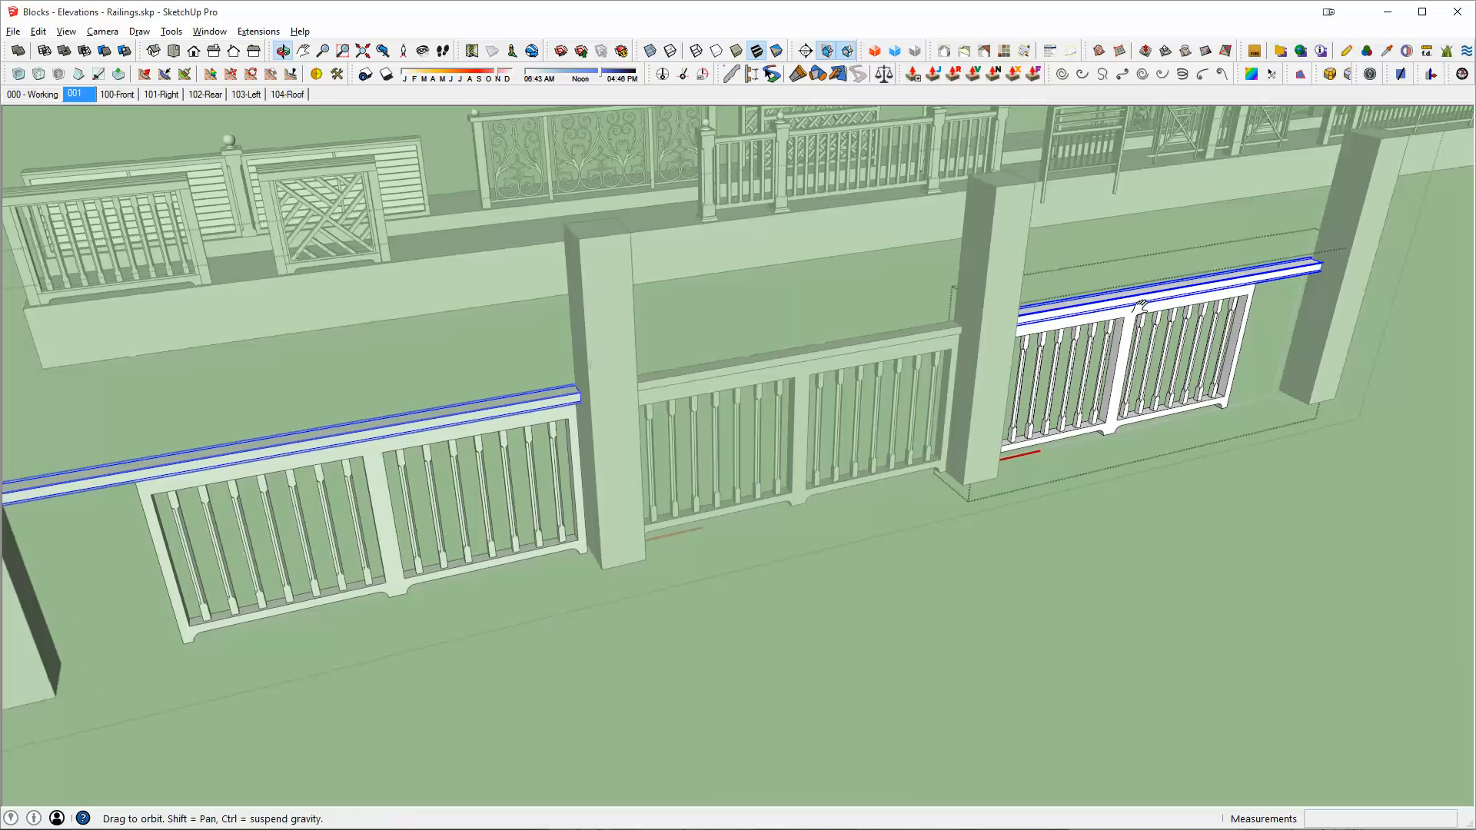
{"action": "middle_click_drag", "start_coordinate": [1141, 306], "coordinate": [1143, 341]}
{"action": "scroll", "coordinate": [1142, 340], "scroll_direction": "up", "scroll_amount": 3}
{"action": "middle_click_drag", "start_coordinate": [1237, 323], "coordinate": [1179, 277]}
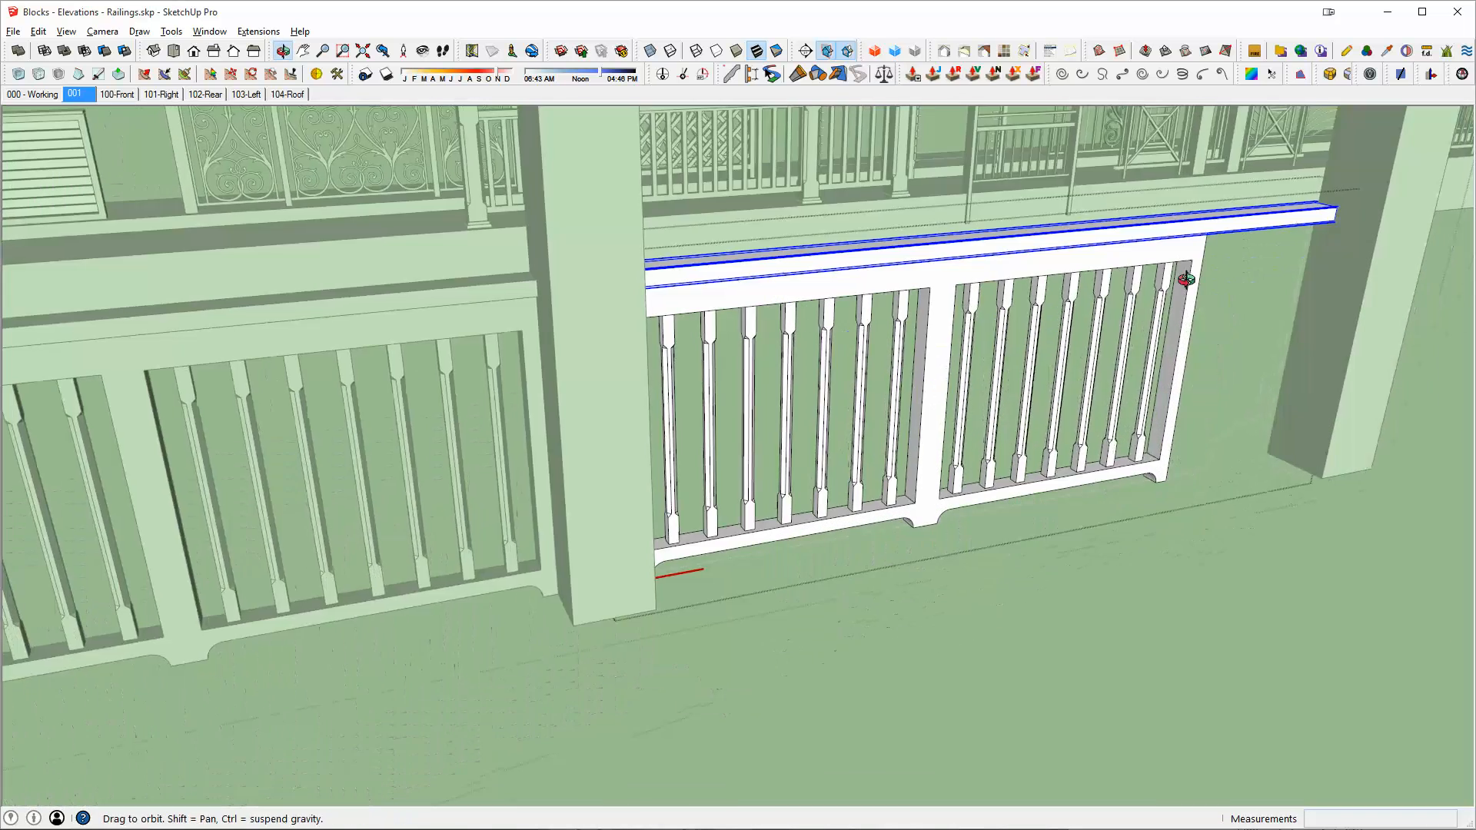
{"action": "middle_click_drag", "start_coordinate": [1012, 269], "coordinate": [924, 279]}
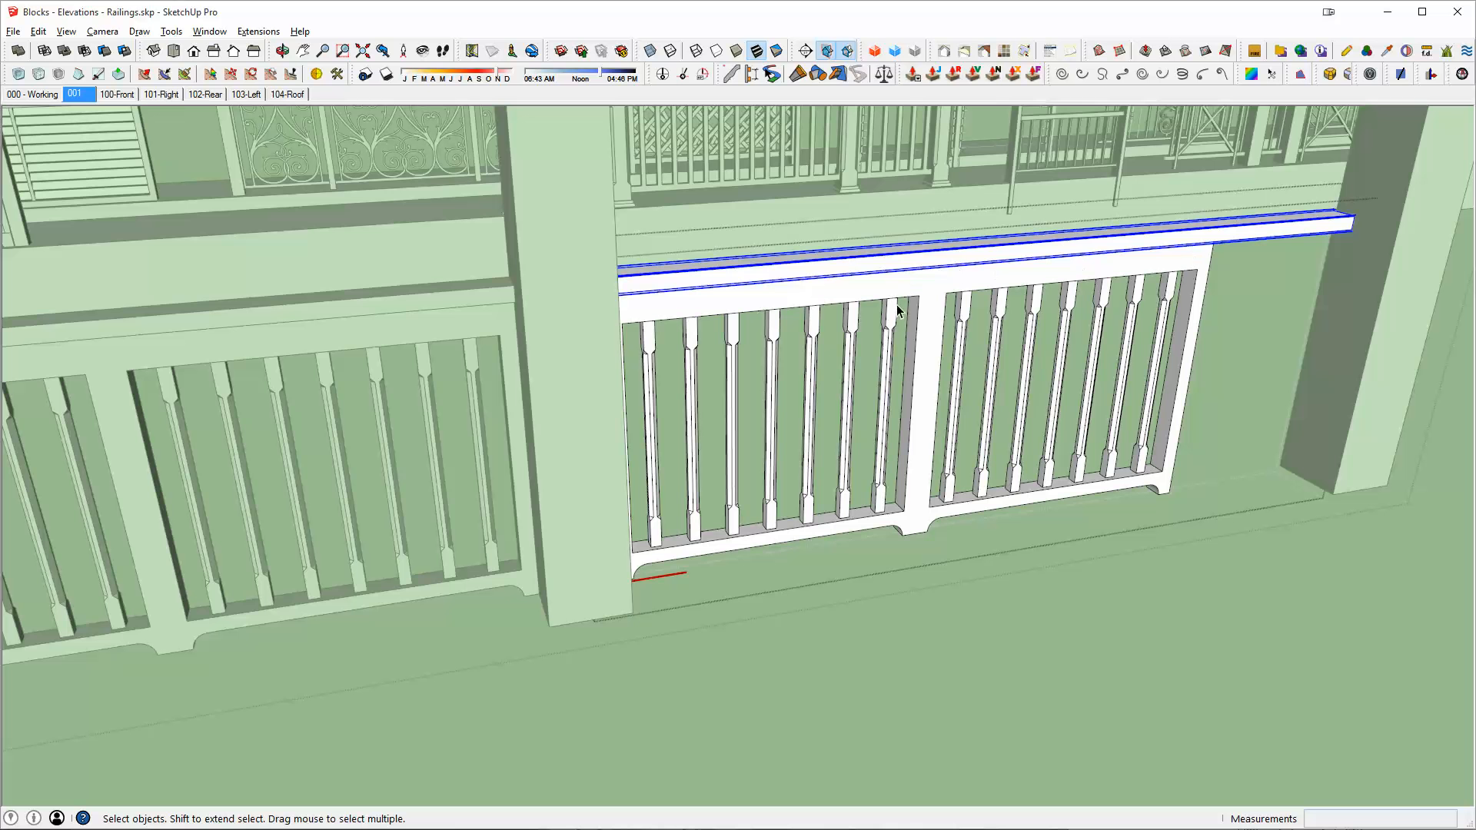
{"action": "triple_click", "coordinate": [1143, 265]}
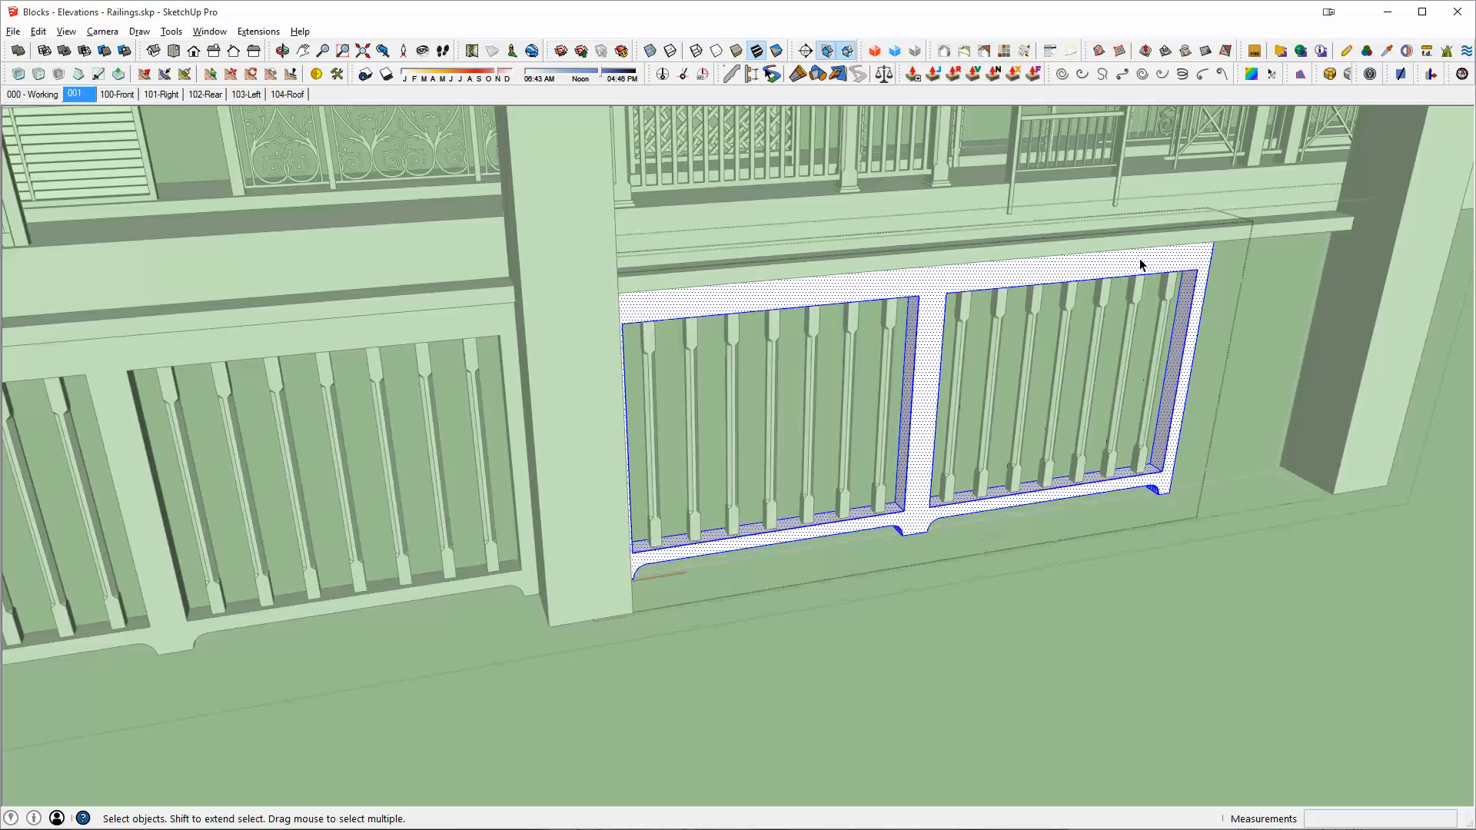
{"action": "key", "text": "Escape"}
{"action": "key", "text": "Escape"}
Open the far railing component and erase all balusters in its outer half
{"action": "key", "text": "e"}
{"action": "key", "text": "space"}
{"action": "double_click", "coordinate": [966, 322]}
{"action": "key", "text": "e"}
{"action": "mouse_move", "coordinate": [965, 321]}
{"action": "left_mouse_down"}
{"action": "mouse_move", "coordinate": [1105, 314]}
{"action": "mouse_move", "coordinate": [1165, 293]}
{"action": "left_mouse_up"}
{"action": "mouse_move", "coordinate": [1133, 416]}
{"action": "middle_mouse_down"}
{"action": "mouse_move", "coordinate": [1176, 428]}
{"action": "mouse_move", "coordinate": [1081, 419]}
{"action": "mouse_move", "coordinate": [1062, 356]}
{"action": "middle_mouse_up"}
{"action": "key", "text": "space"}
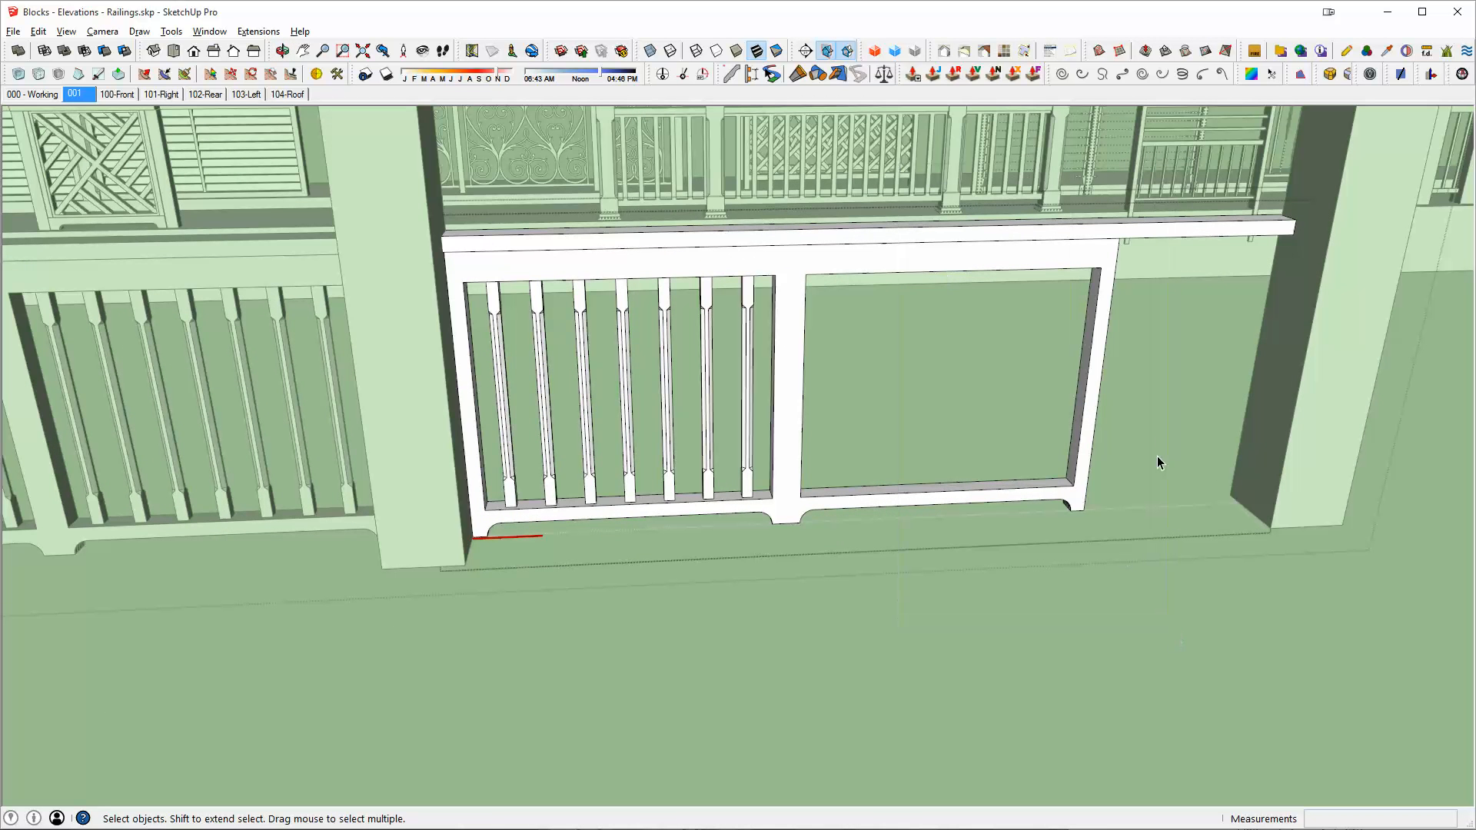
Open the railing frame and move its outer upright 2' along the red axis to meet the end post
{"action": "double_click", "coordinate": [1101, 372]}
{"action": "key", "text": "m"}
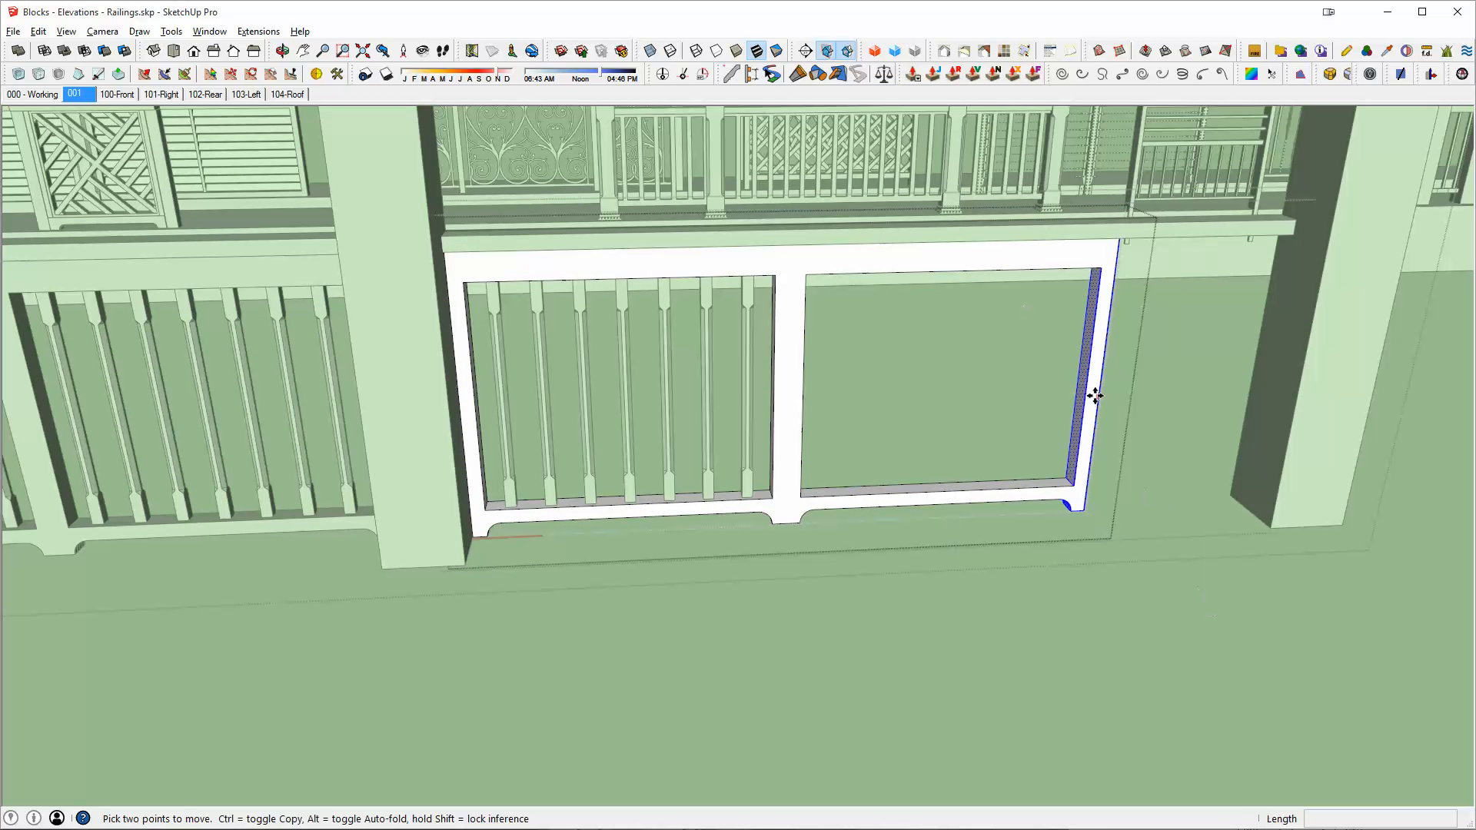
{"action": "left_click", "coordinate": [1098, 394]}
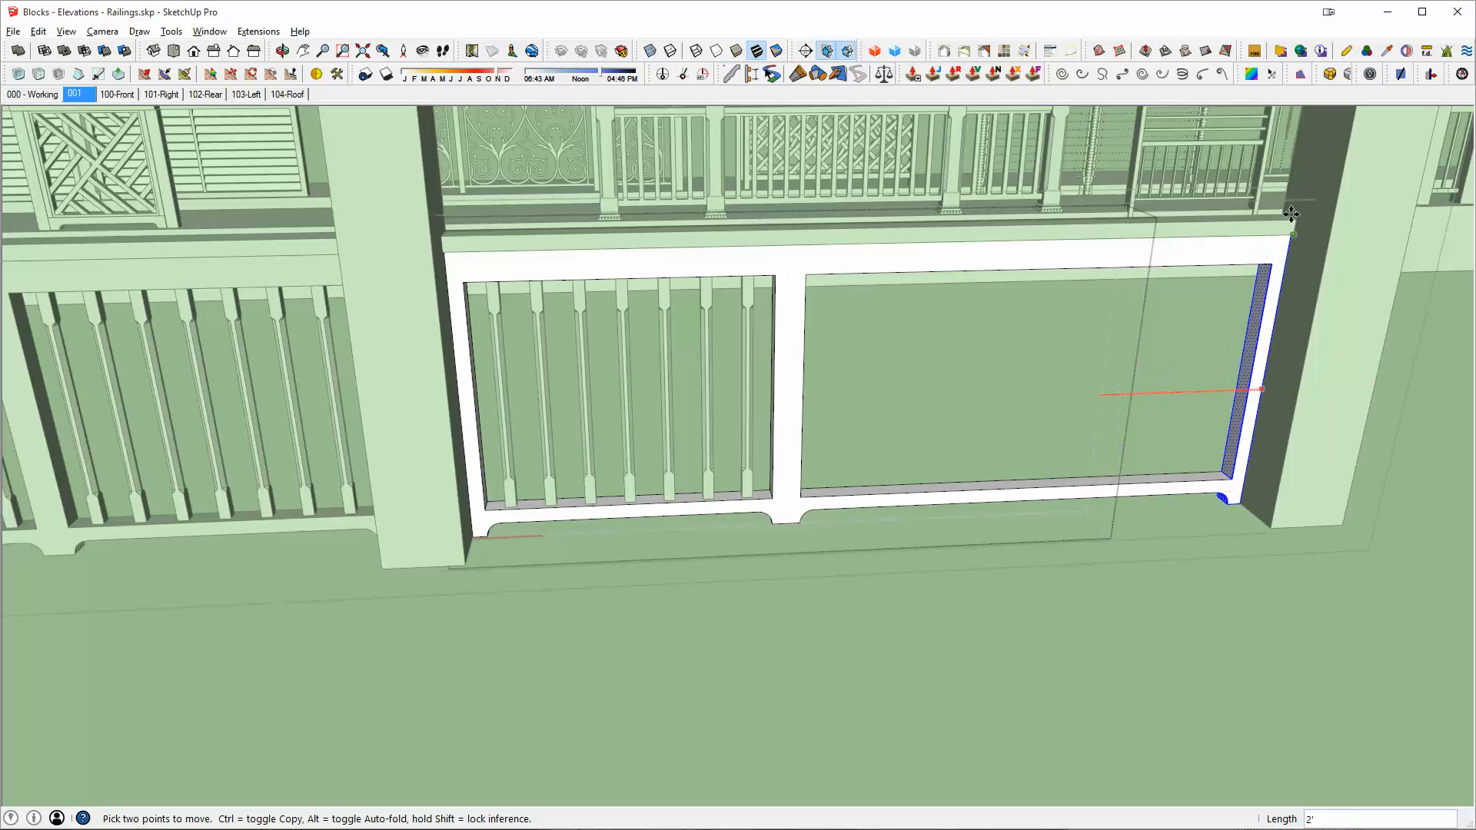
{"action": "left_click", "coordinate": [1314, 186]}
Move the frame's centre upright 12" along the red axis, and check the mirrored railing copy
{"action": "key", "text": "space"}
{"action": "left_click_drag", "start_coordinate": [746, 225], "coordinate": [934, 618]}
{"action": "key", "text": "m"}
{"action": "left_click", "coordinate": [929, 618]}
{"action": "type", "text": "12"}
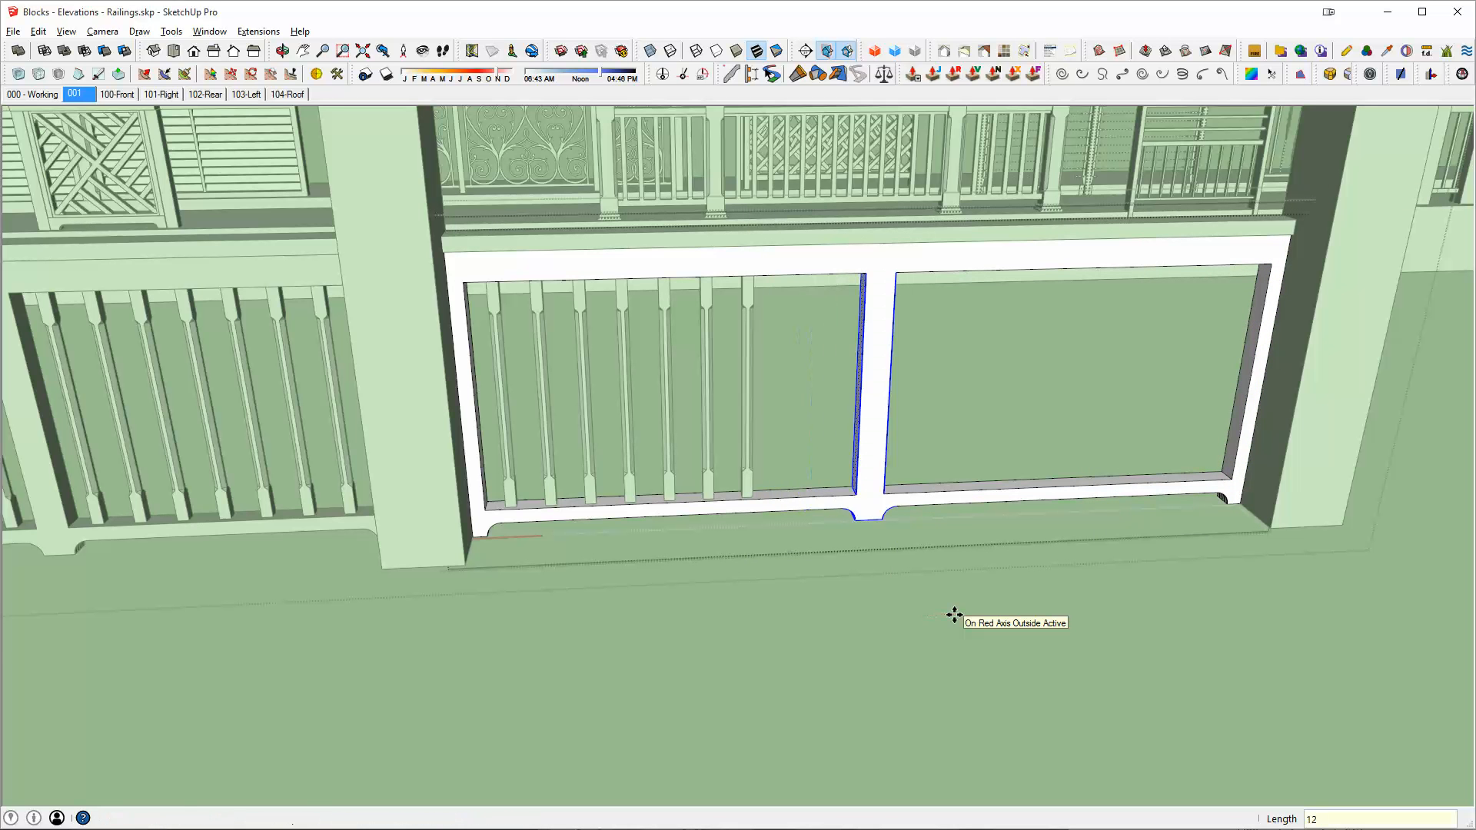
{"action": "scroll", "coordinate": [954, 613], "scroll_direction": "down", "scroll_amount": 3}
{"action": "middle_click_drag", "start_coordinate": [950, 608], "coordinate": [1119, 565], "text": "shift"}
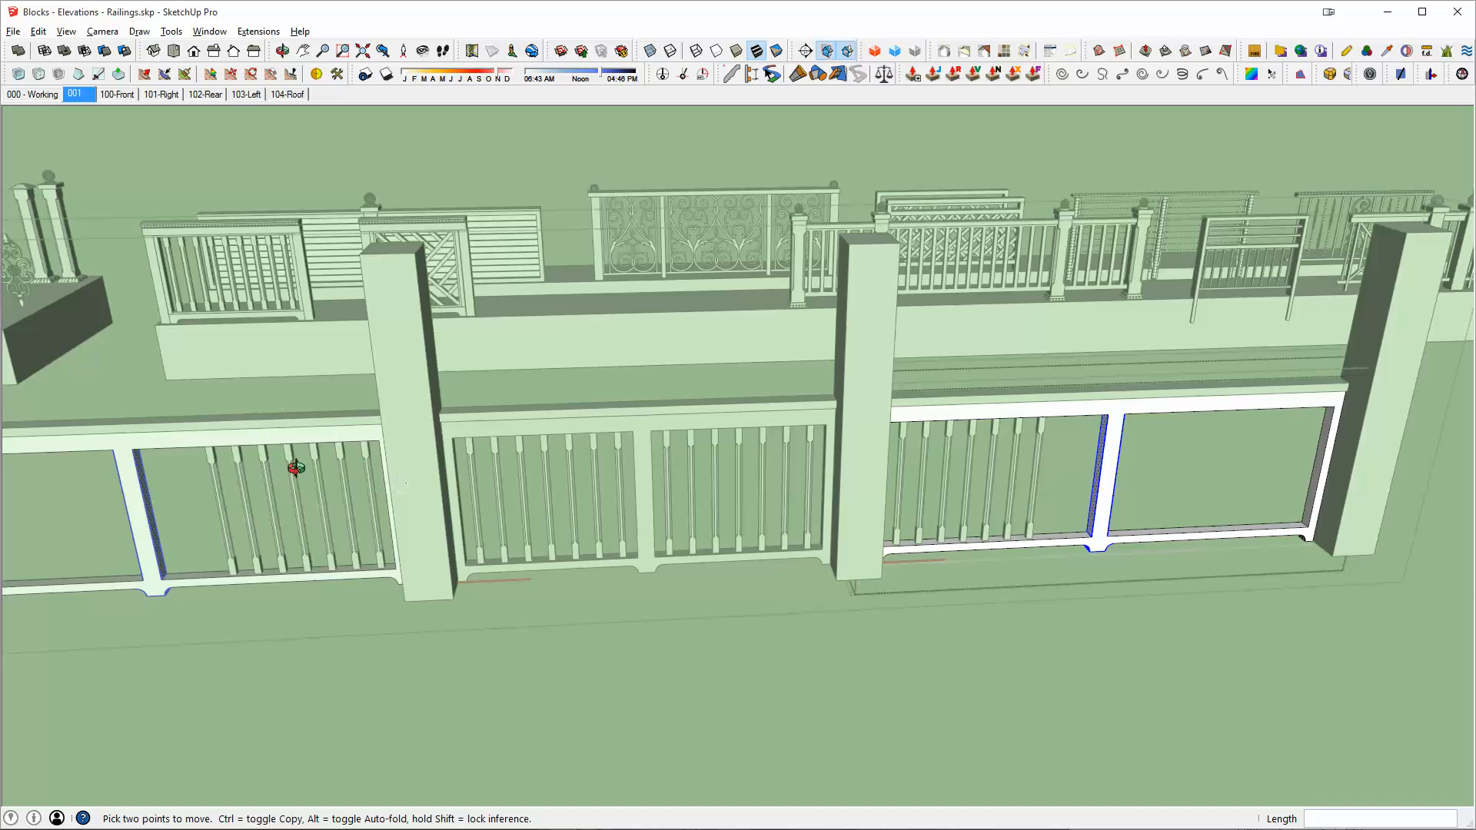
{"action": "middle_click_drag", "start_coordinate": [297, 468], "coordinate": [557, 484], "text": "shift"}
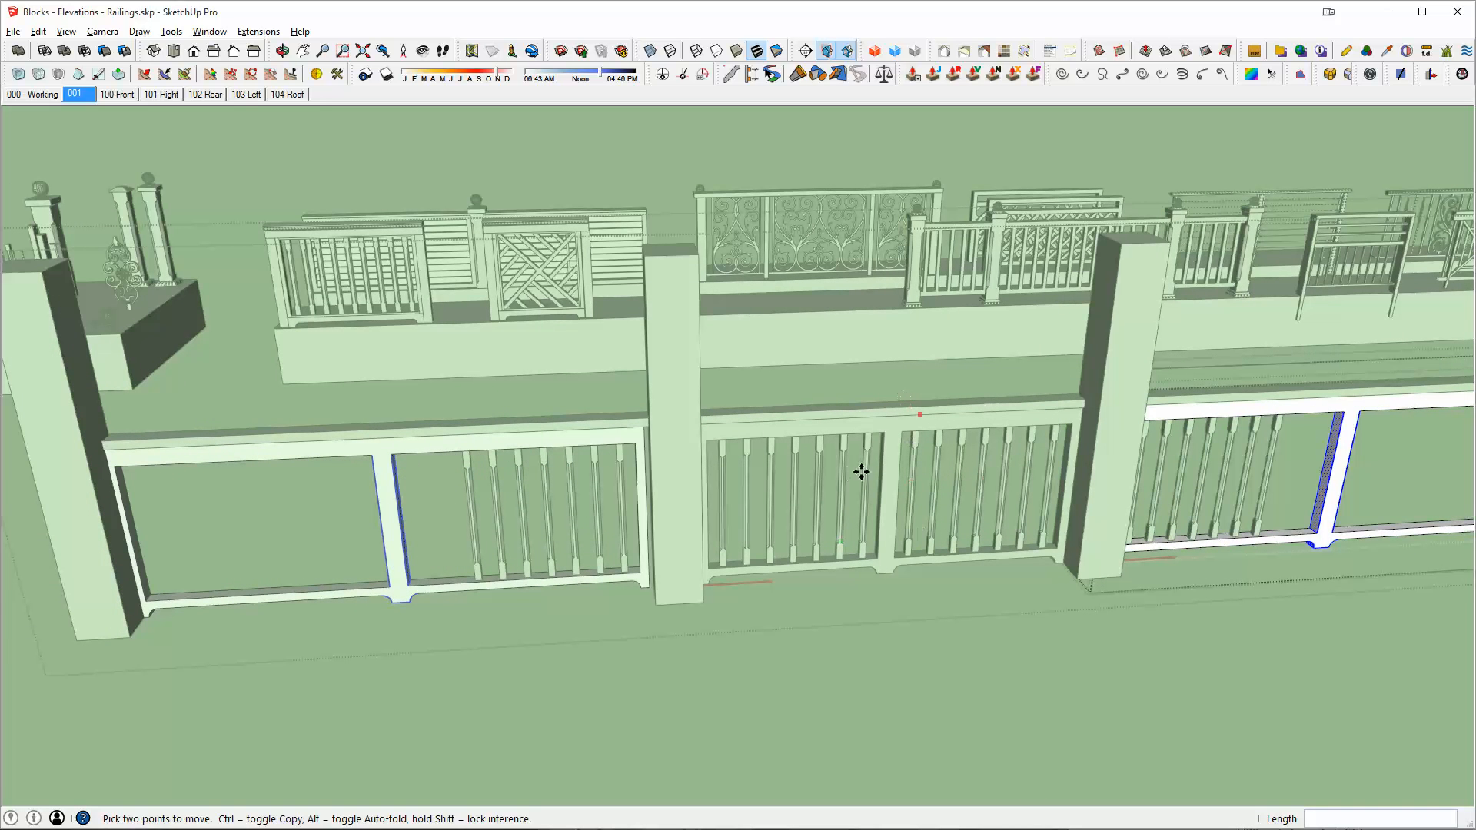
Copy the last baluster of the far railing's inner half 5 5/16" along the red axis toward the centre upright
{"action": "middle_click_drag", "start_coordinate": [861, 472], "coordinate": [685, 527]}
{"action": "scroll", "coordinate": [1047, 498], "scroll_direction": "up", "scroll_amount": 4}
{"action": "key", "text": "space"}
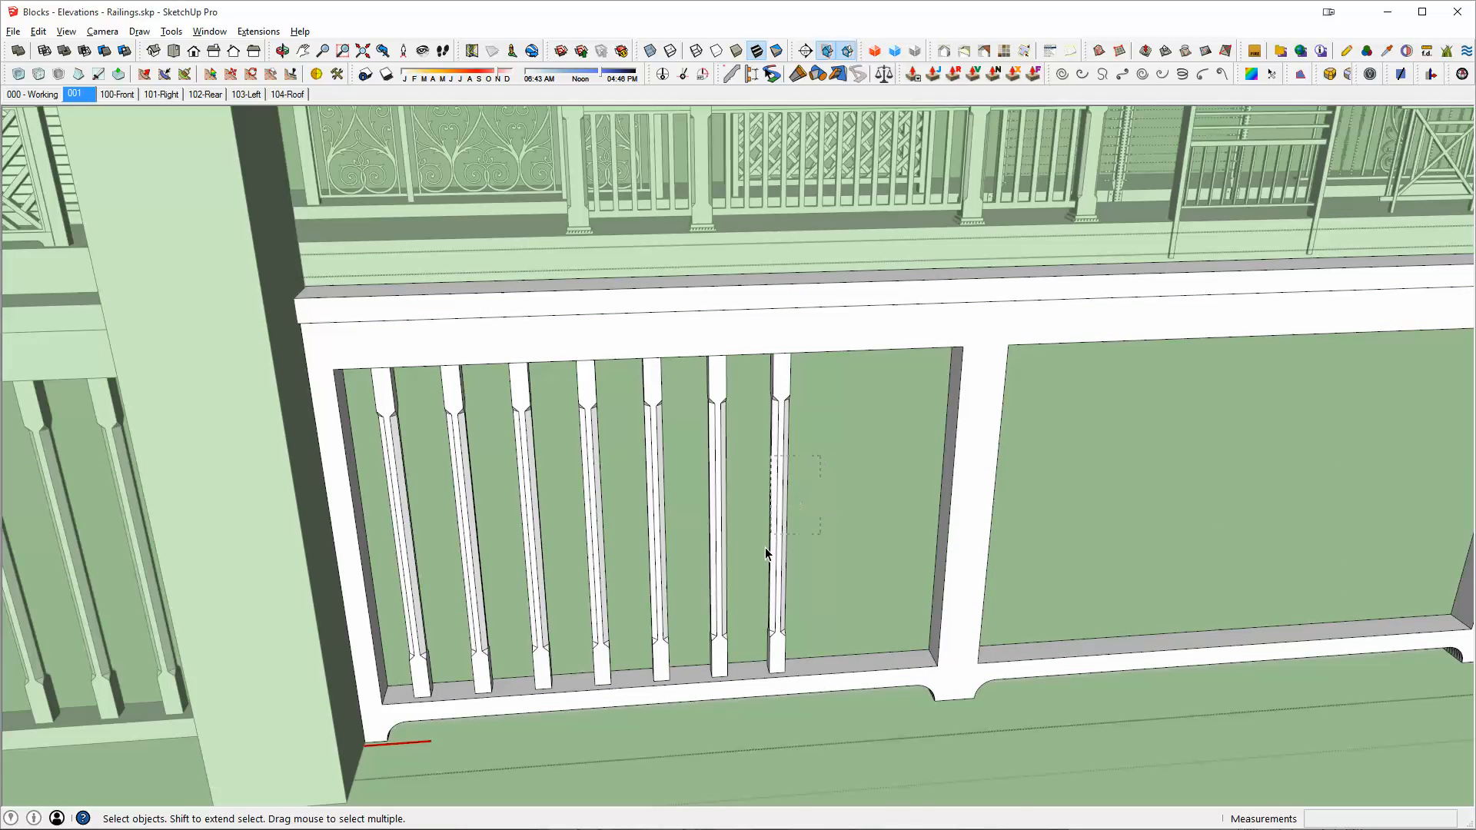
{"action": "left_click", "coordinate": [773, 584]}
{"action": "scroll", "coordinate": [764, 648], "scroll_direction": "up", "scroll_amount": 4}
{"action": "key", "text": "m"}
{"action": "key", "text": "ctrl"}
{"action": "left_click", "coordinate": [646, 619]}
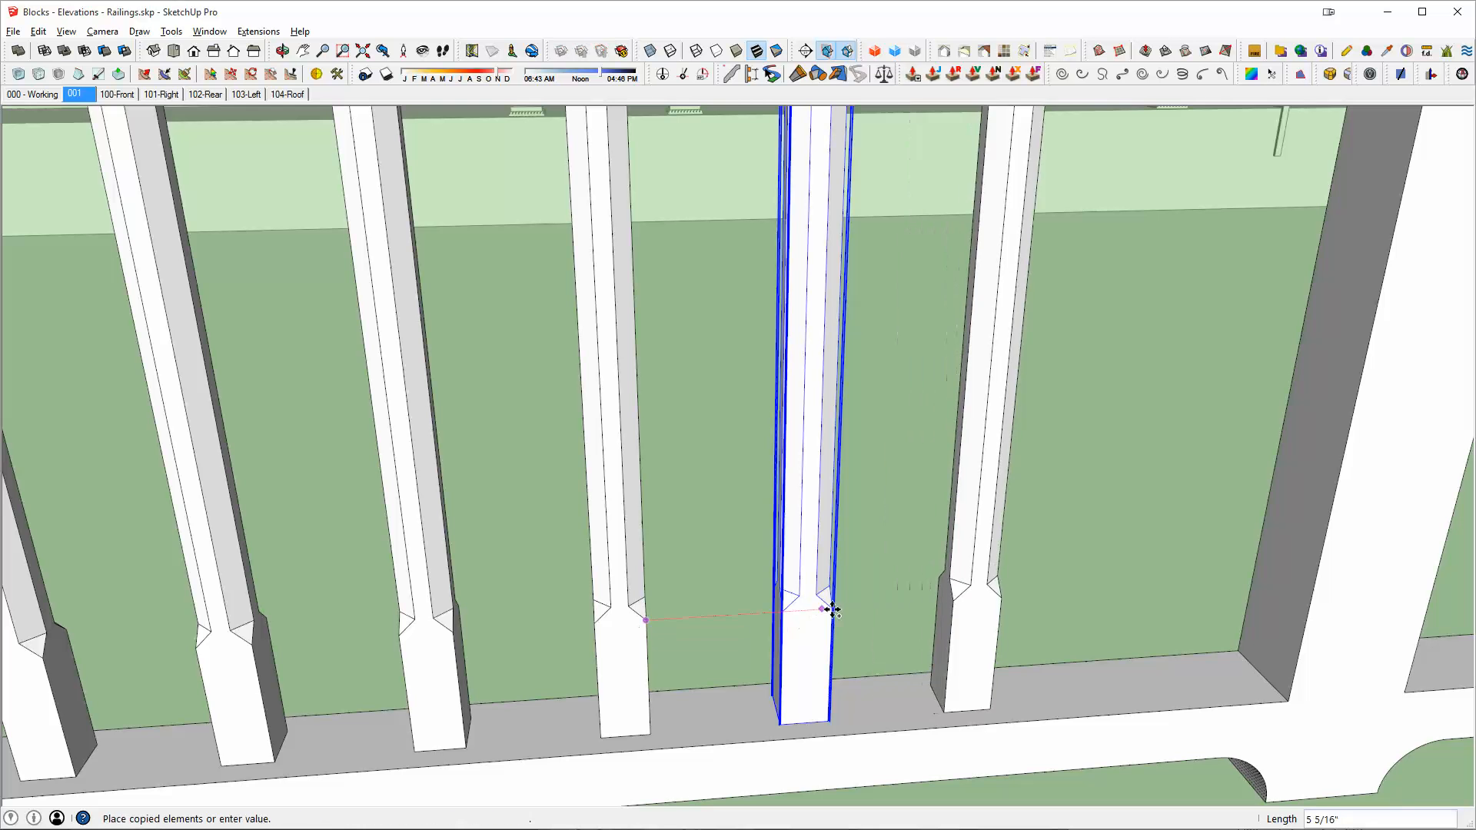
{"action": "left_click", "coordinate": [831, 605]}
Repeat the baluster copy as a 2x array to fill the inner half of the frame
{"action": "scroll", "coordinate": [832, 607], "scroll_direction": "down", "scroll_amount": 2}
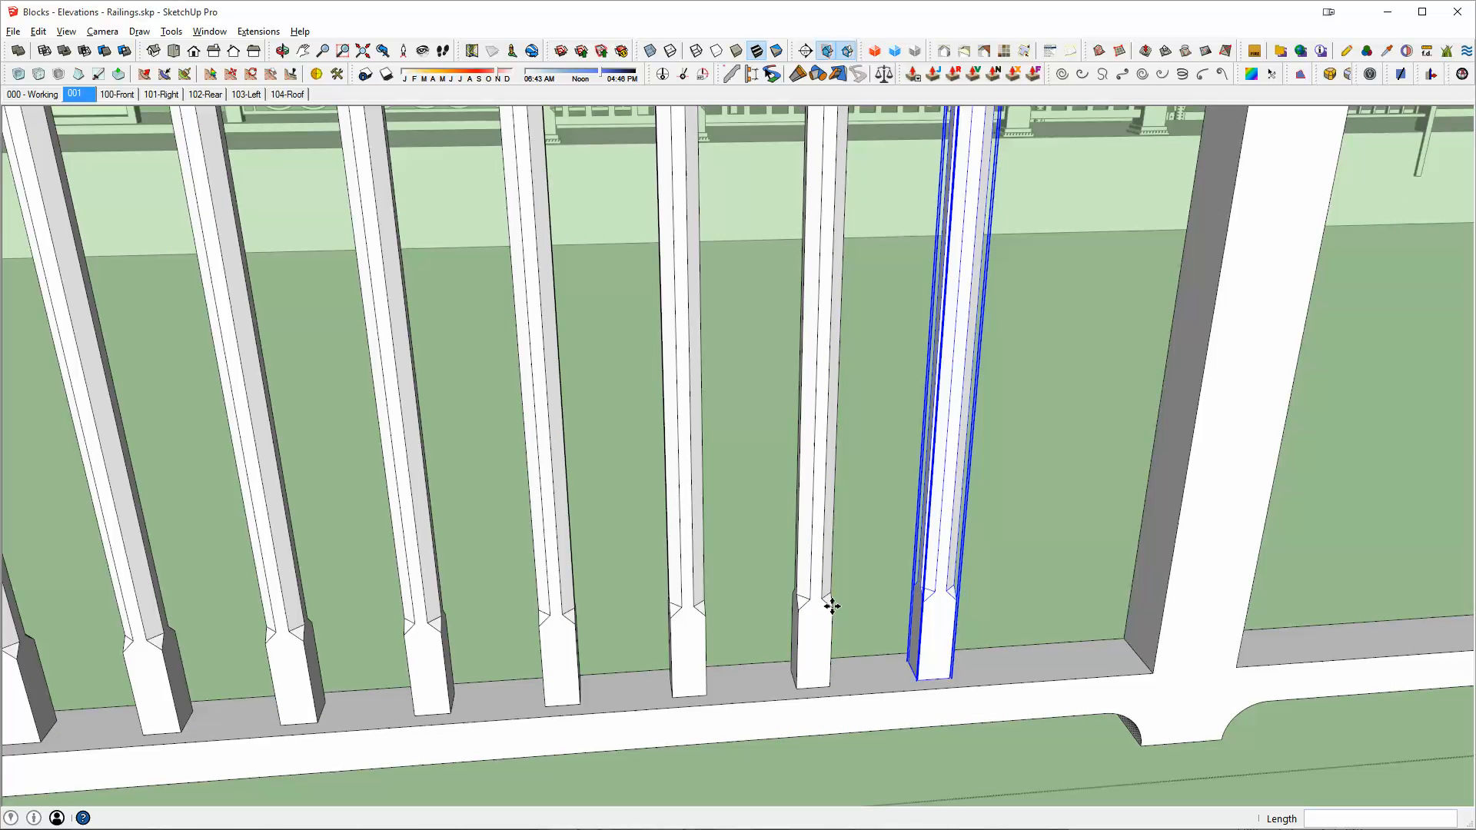
{"action": "type", "text": "2x"}
{"action": "key", "text": "Return"}
{"action": "scroll", "coordinate": [833, 606], "scroll_direction": "down", "scroll_amount": 4}
{"action": "middle_click_drag", "start_coordinate": [866, 567], "coordinate": [797, 588]}
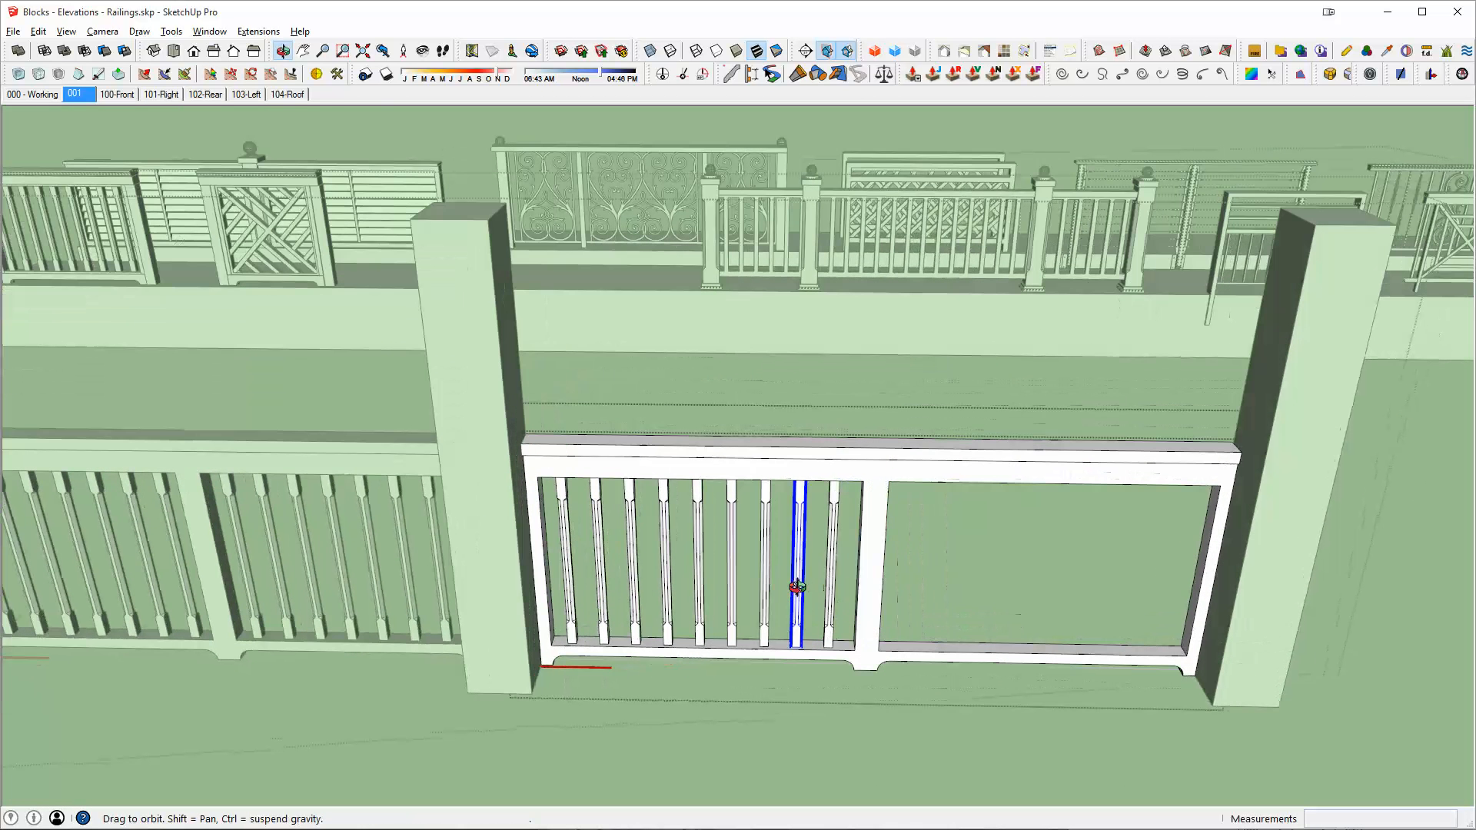
Copy all balusters of the inner half 4' 8" along the red axis into the outer half, and close the components
{"action": "key", "text": "space"}
{"action": "left_click", "coordinate": [842, 589]}
{"action": "left_click_drag", "start_coordinate": [592, 539], "coordinate": [600, 562]}
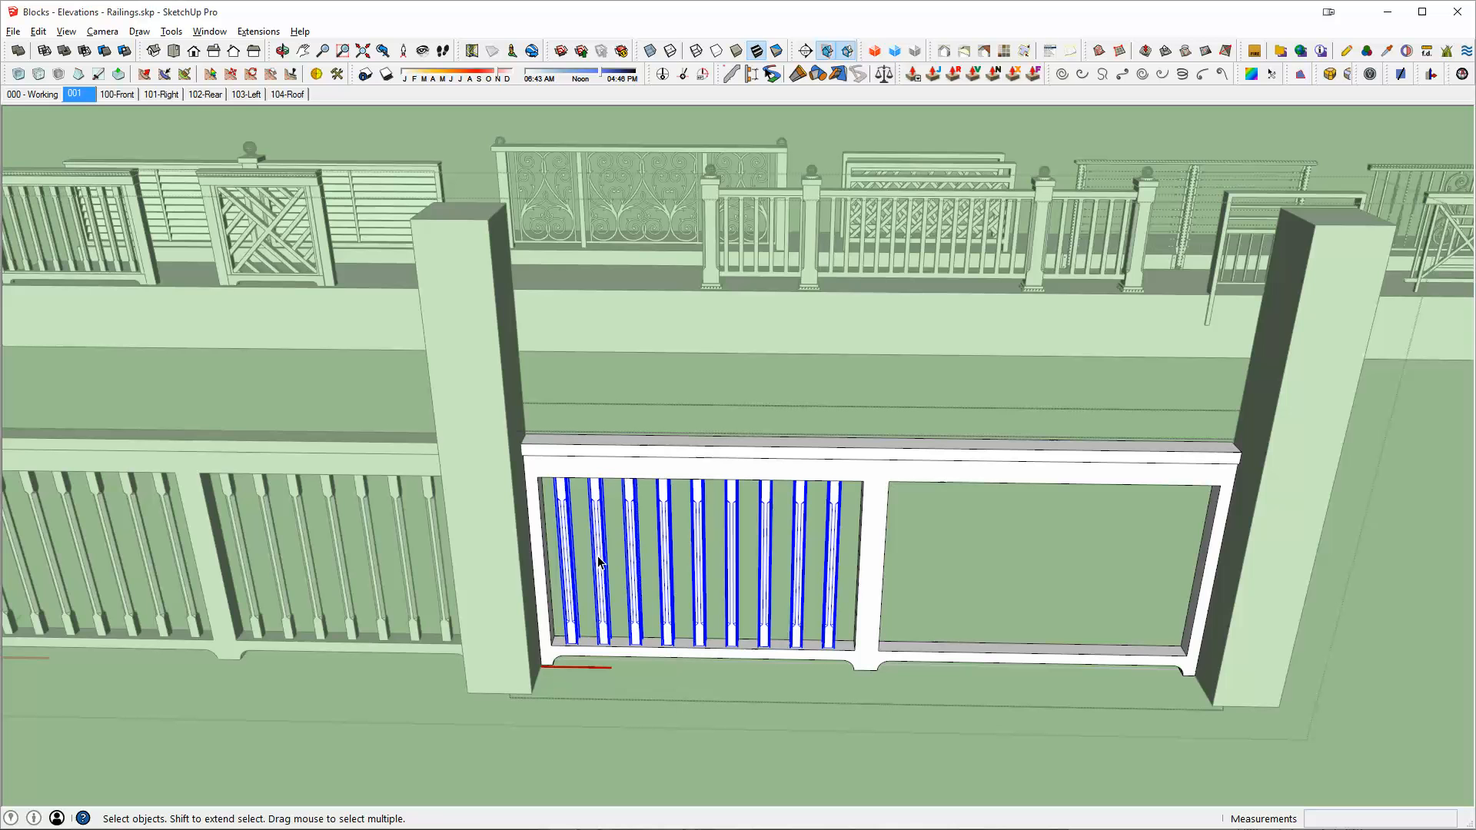
{"action": "key", "text": "m"}
{"action": "key", "text": "ctrl"}
{"action": "left_click", "coordinate": [855, 650]}
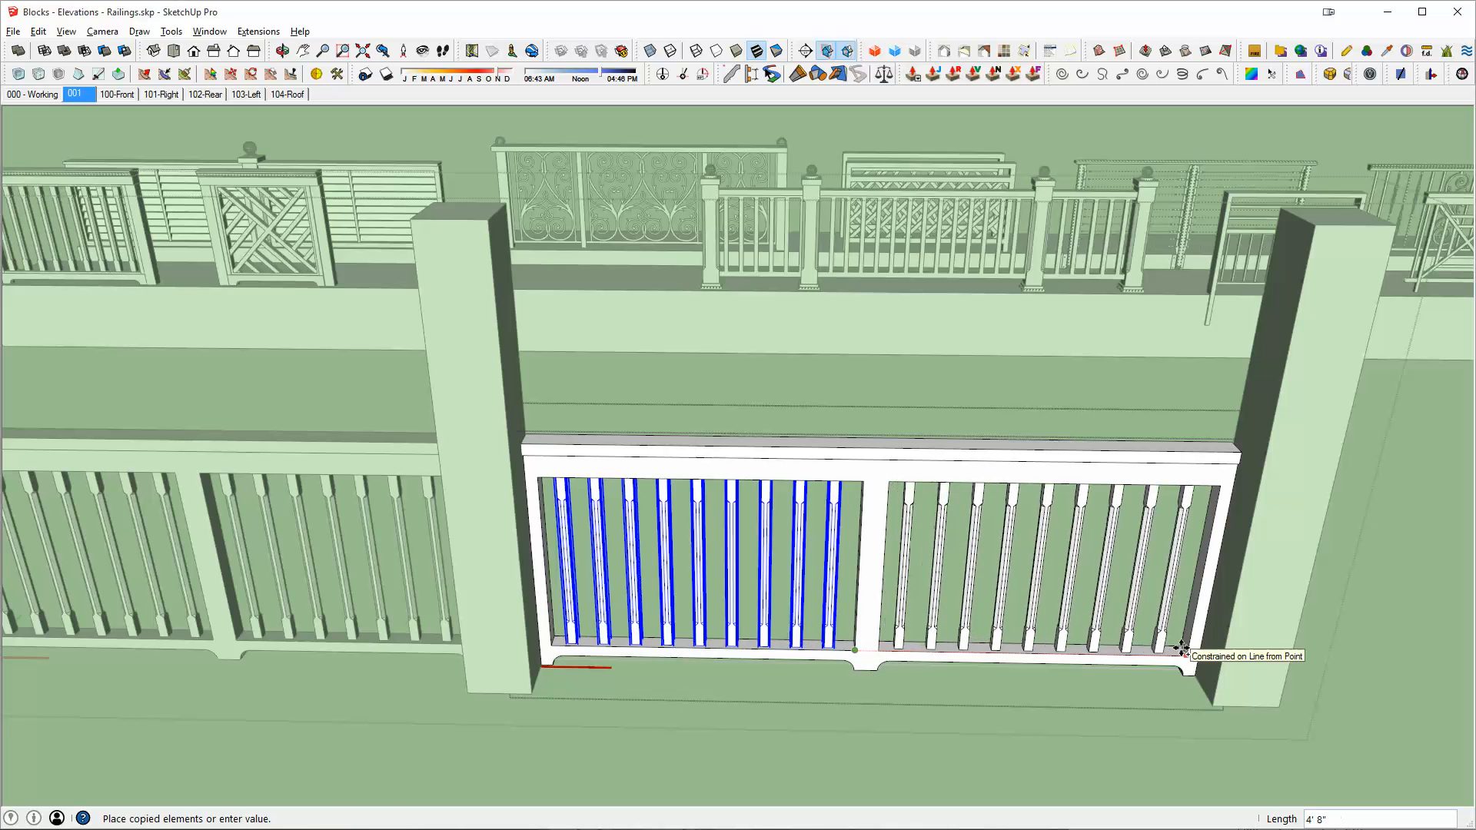
{"action": "left_click", "coordinate": [1182, 650]}
{"action": "key", "text": "space"}
{"action": "key", "text": "Escape"}
{"action": "scroll", "coordinate": [1112, 620], "scroll_direction": "down", "scroll_amount": 4}
{"action": "middle_click_drag", "start_coordinate": [1114, 619], "coordinate": [1215, 554]}
{"action": "key", "text": "Escape"}
Select the whole post-and-railing group and examine the fitted bays from several angles
{"action": "middle_click_drag", "start_coordinate": [744, 514], "coordinate": [694, 523]}
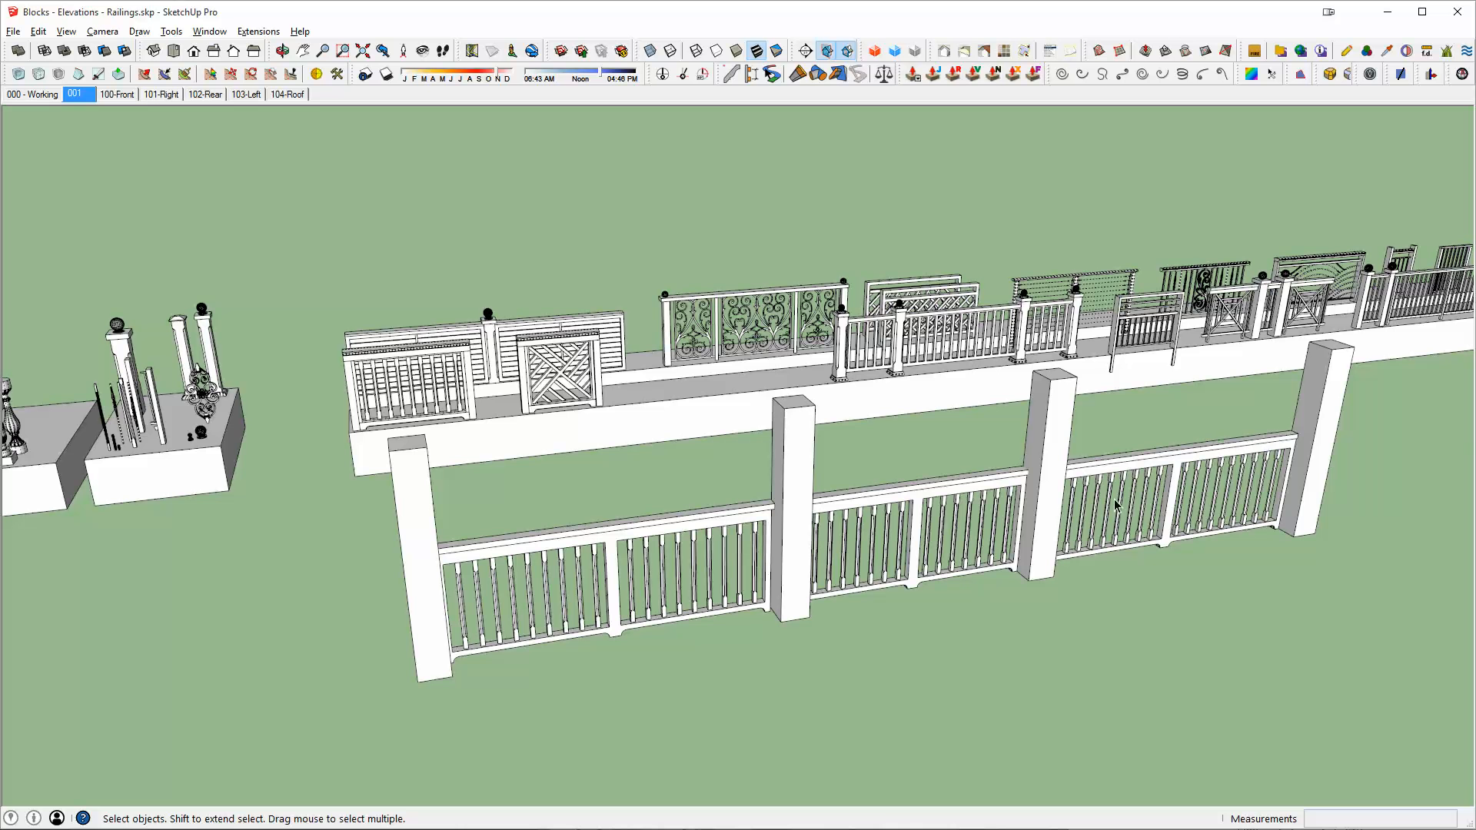
{"action": "left_click", "coordinate": [710, 538]}
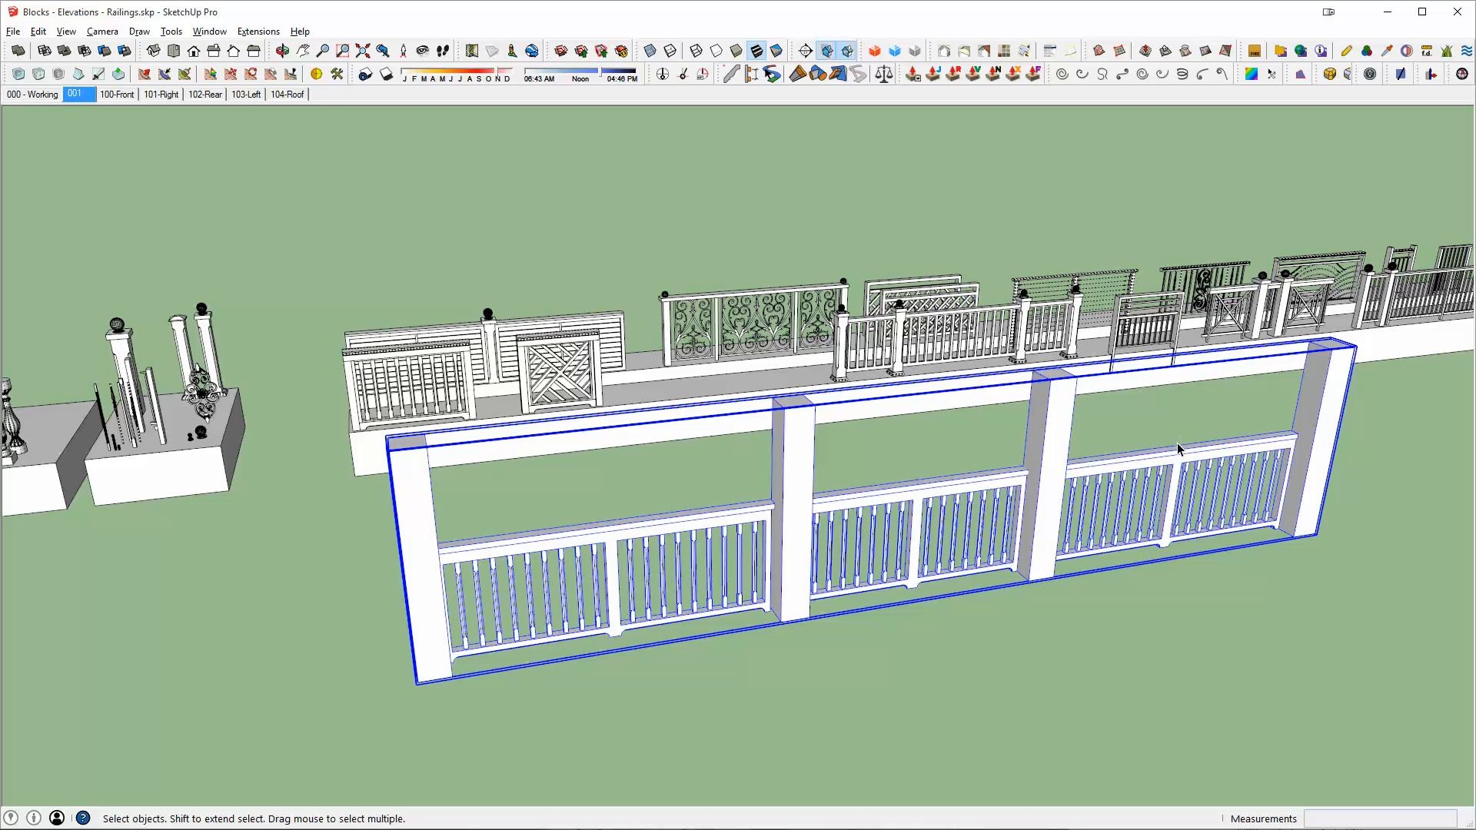
{"action": "middle_click_drag", "start_coordinate": [1076, 529], "coordinate": [796, 582]}
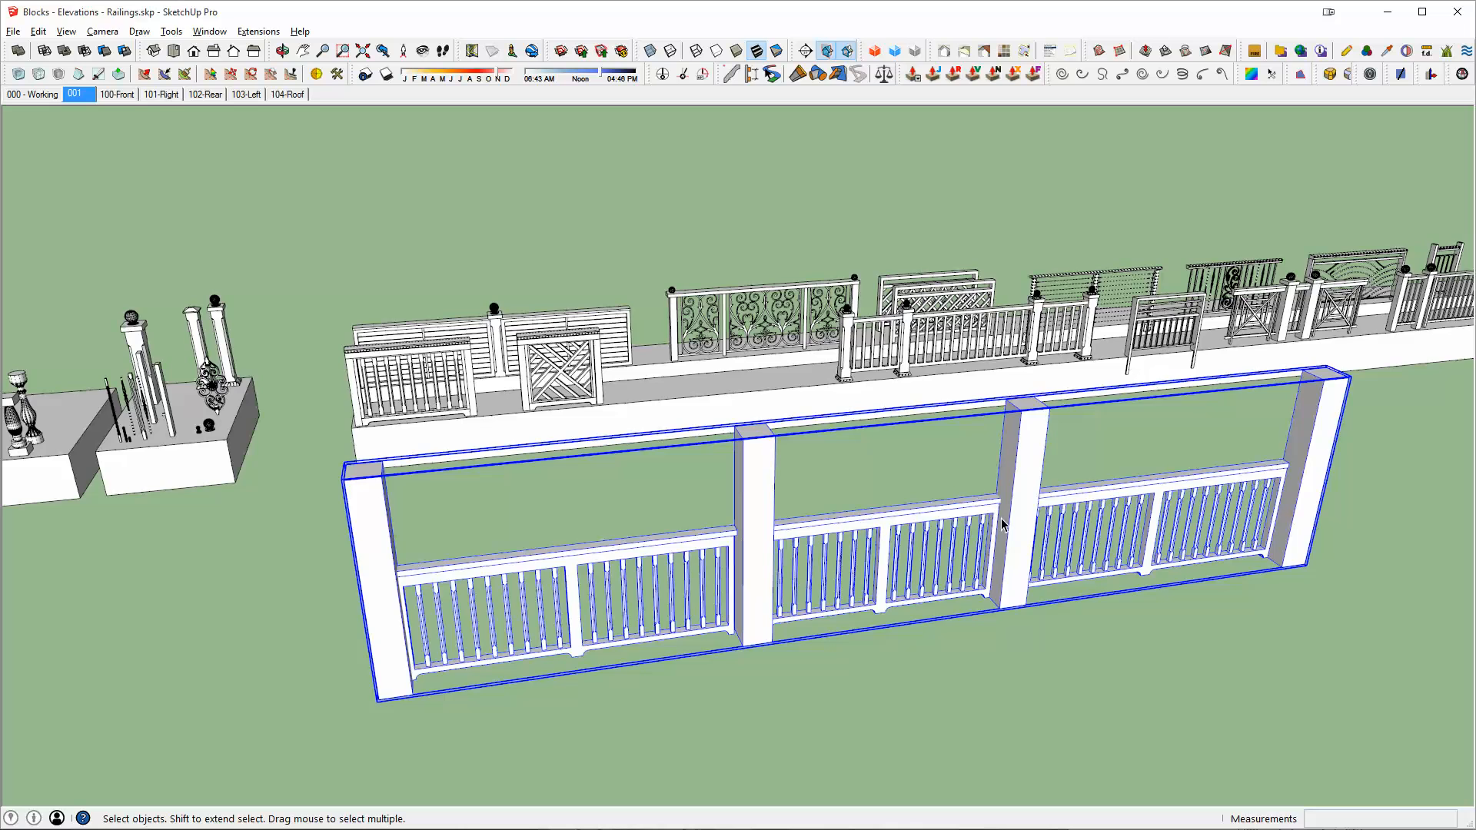
{"action": "middle_click_drag", "start_coordinate": [1003, 525], "coordinate": [1065, 555]}
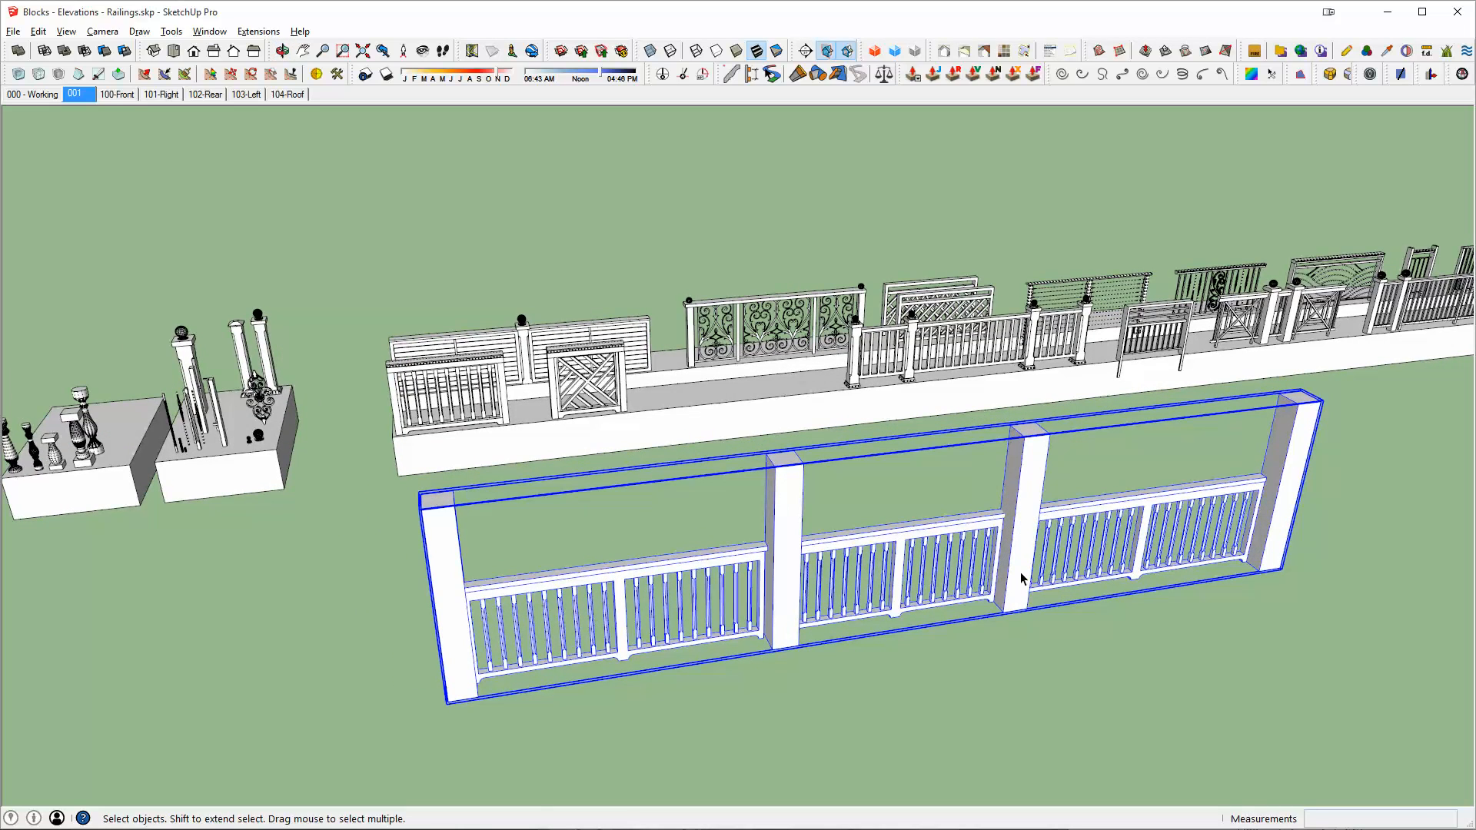
{"action": "mouse_move", "coordinate": [1021, 572]}
{"action": "middle_mouse_down"}
{"action": "mouse_move", "coordinate": [1078, 537]}
{"action": "mouse_move", "coordinate": [1033, 558]}
{"action": "middle_mouse_up"}
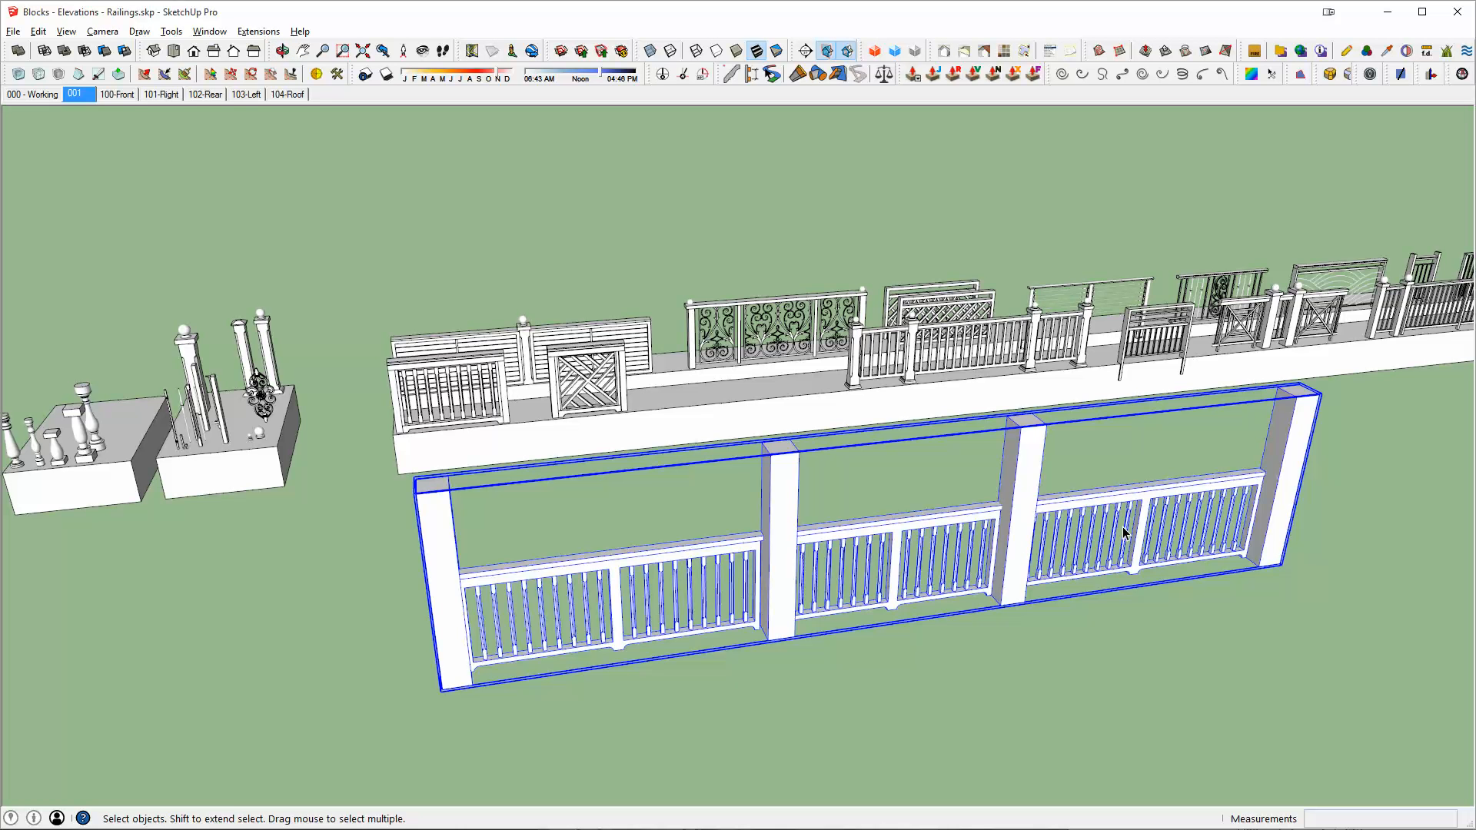
{"action": "middle_click_drag", "start_coordinate": [1124, 532], "coordinate": [1042, 578]}
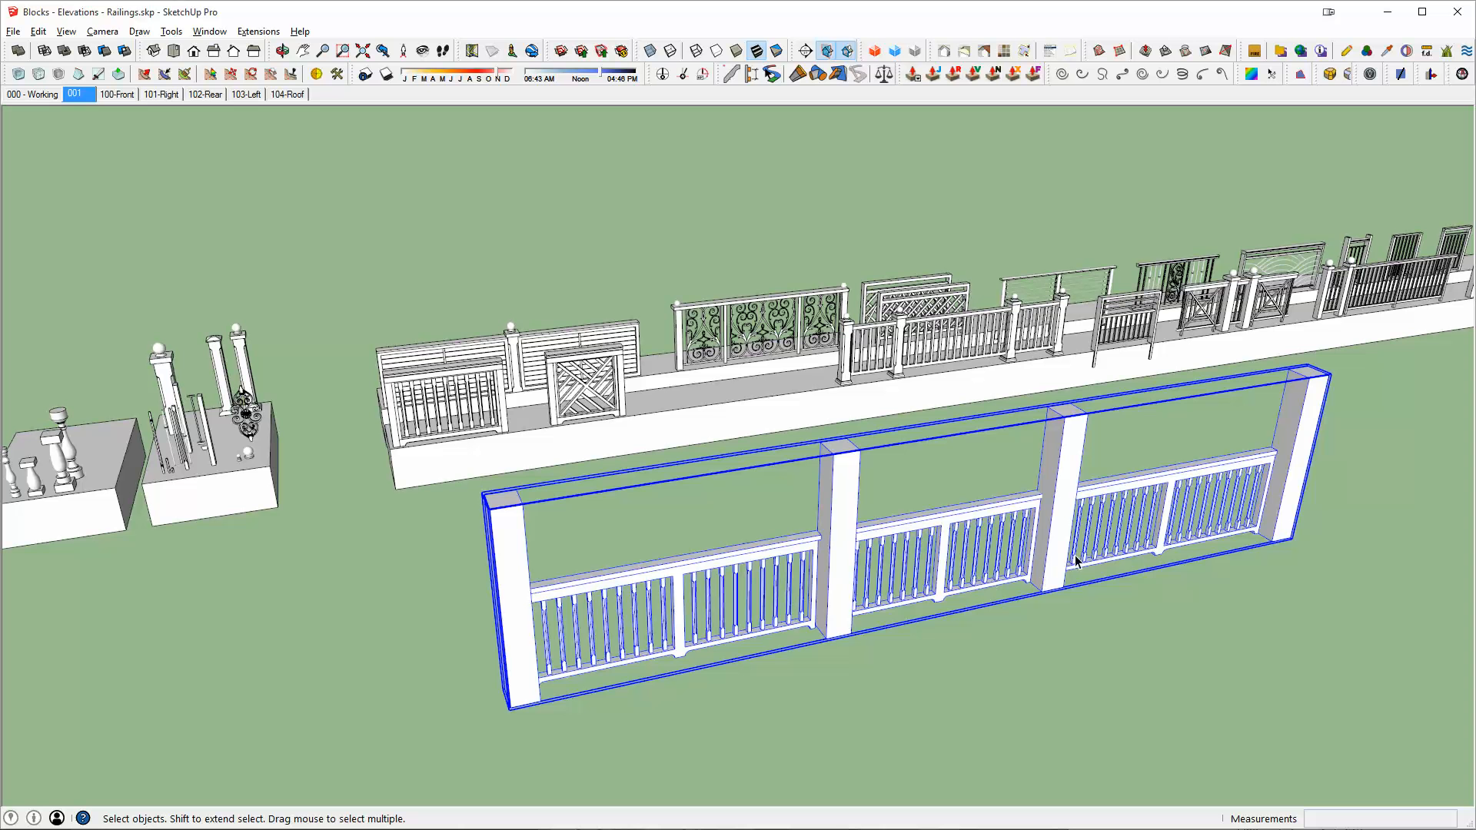
Undo all post and railing edits back to the original display row with its single two-panel railing
{"action": "key", "text": "e"}
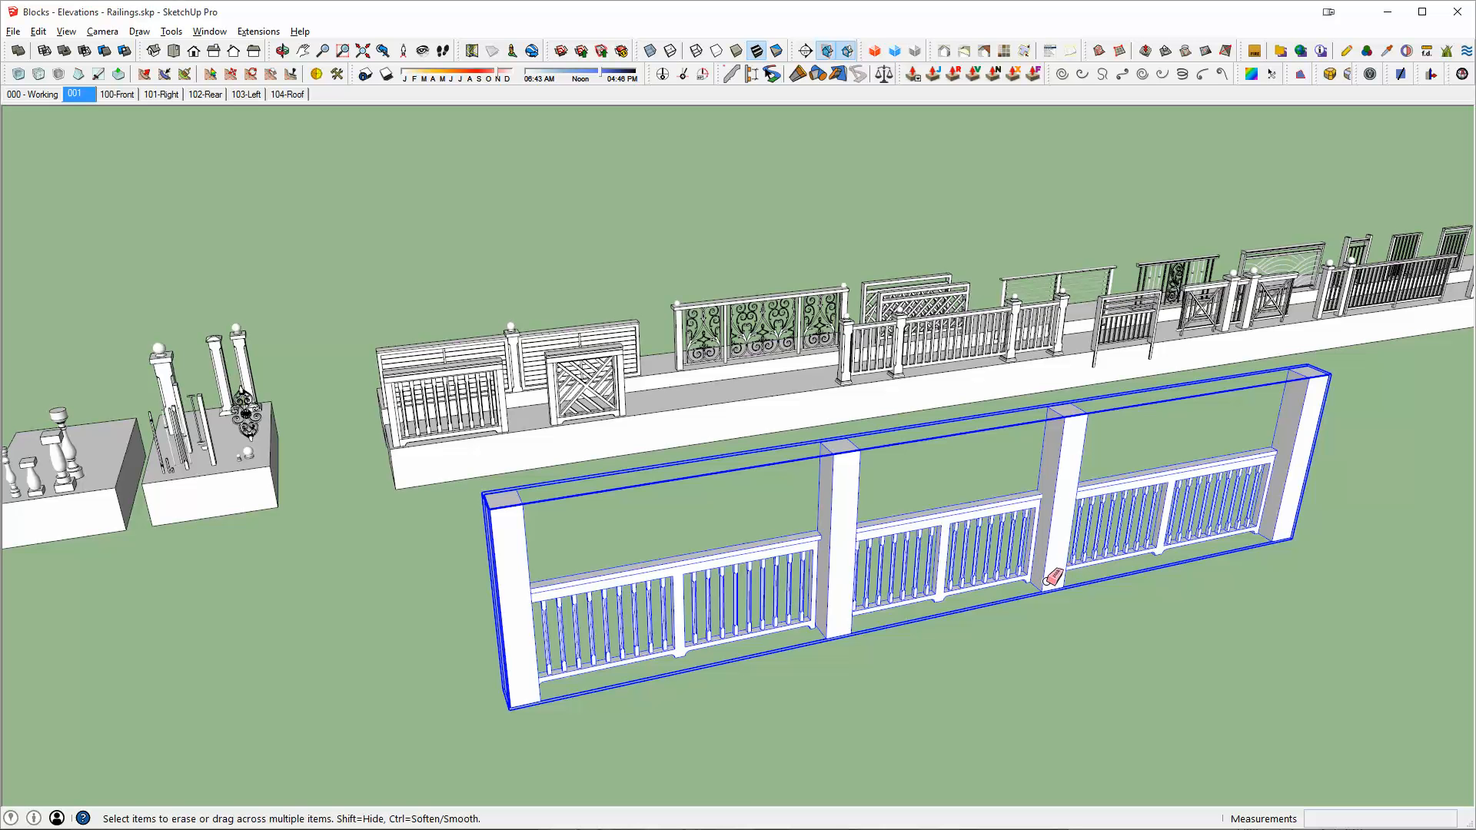
{"action": "key", "text": "ctrl+z"}
{"action": "key", "text": "ctrl+z"}
{"action": "key", "text": "ctrl+z"}
{"action": "key", "text": "ctrl+z"}
{"action": "key", "text": "ctrl+z"}
{"action": "key", "text": "ctrl+z"}
{"action": "key", "text": "ctrl+z"}
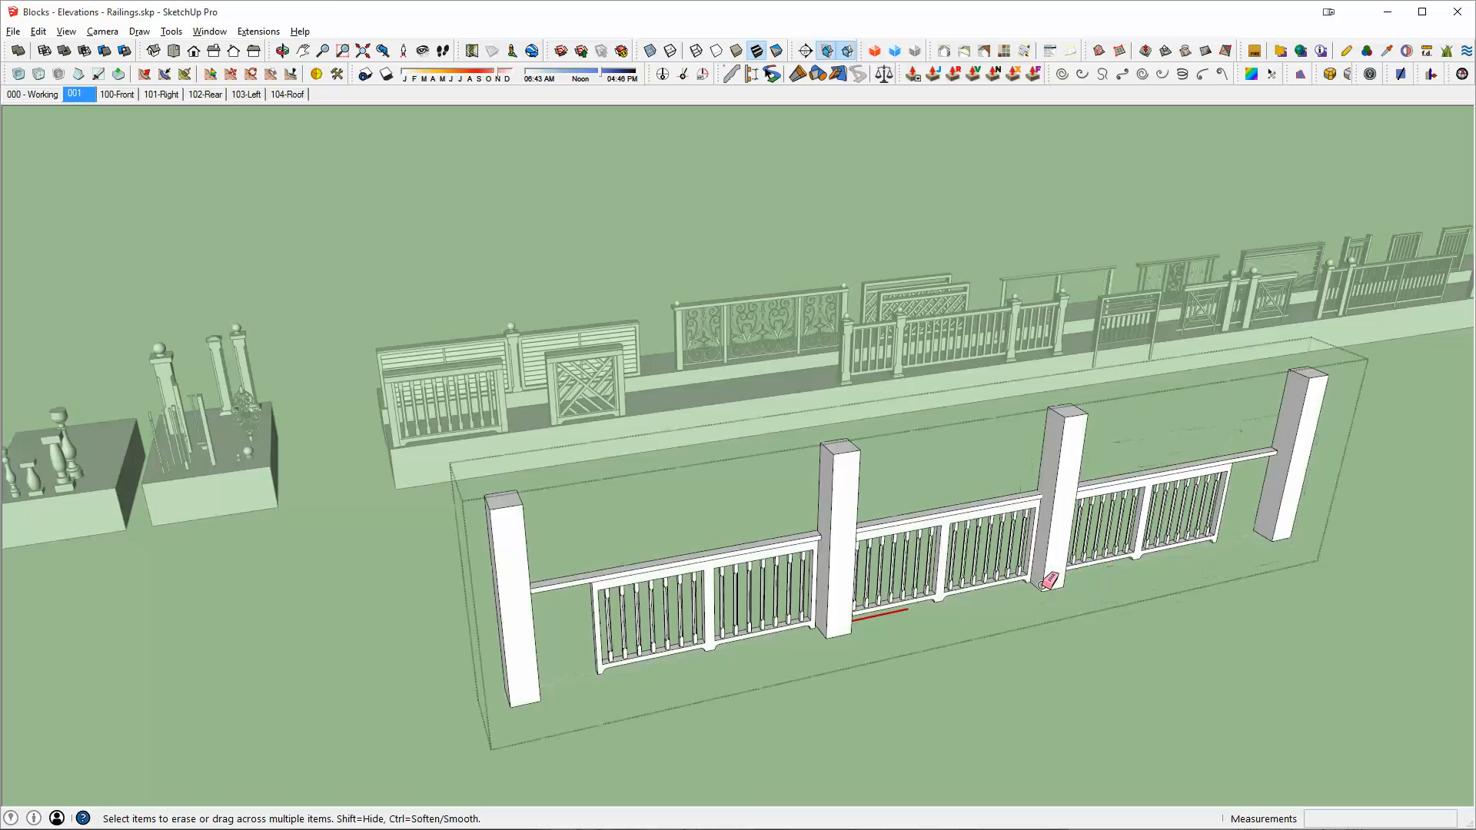
{"action": "key", "text": "ctrl+z"}
{"action": "key", "text": "ctrl+z"}
{"action": "key", "text": "ctrl+z"}
{"action": "key", "text": "ctrl+z"}
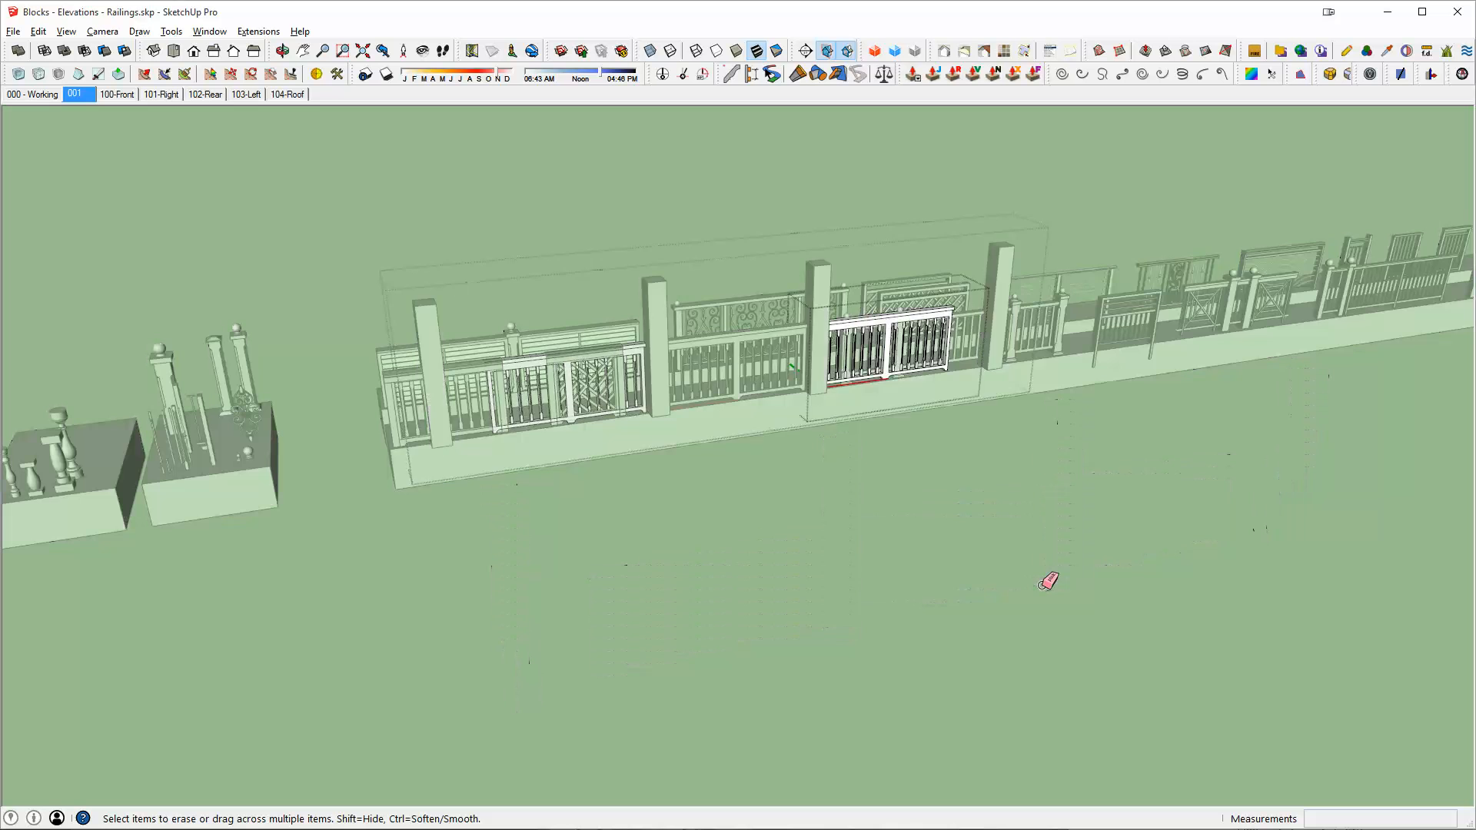
{"action": "key", "text": "ctrl+z"}
{"action": "key", "text": "ctrl+z"}
{"action": "key", "text": "ctrl+z"}
{"action": "key", "text": "ctrl+z"}
{"action": "key", "text": "ctrl+z"}
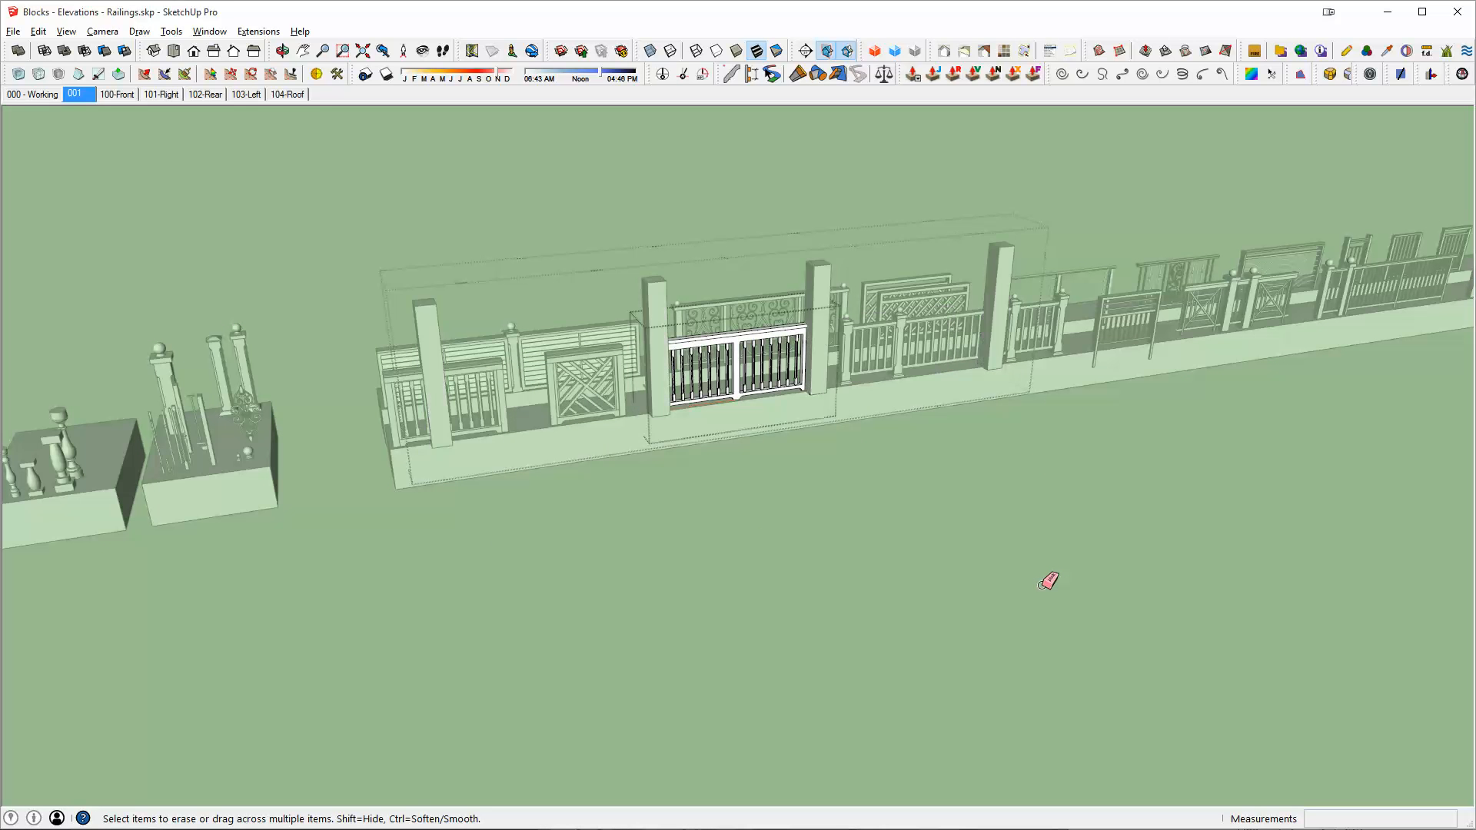
{"action": "key", "text": "ctrl+z"}
{"action": "key", "text": "ctrl+z"}
{"action": "key", "text": "ctrl+z"}
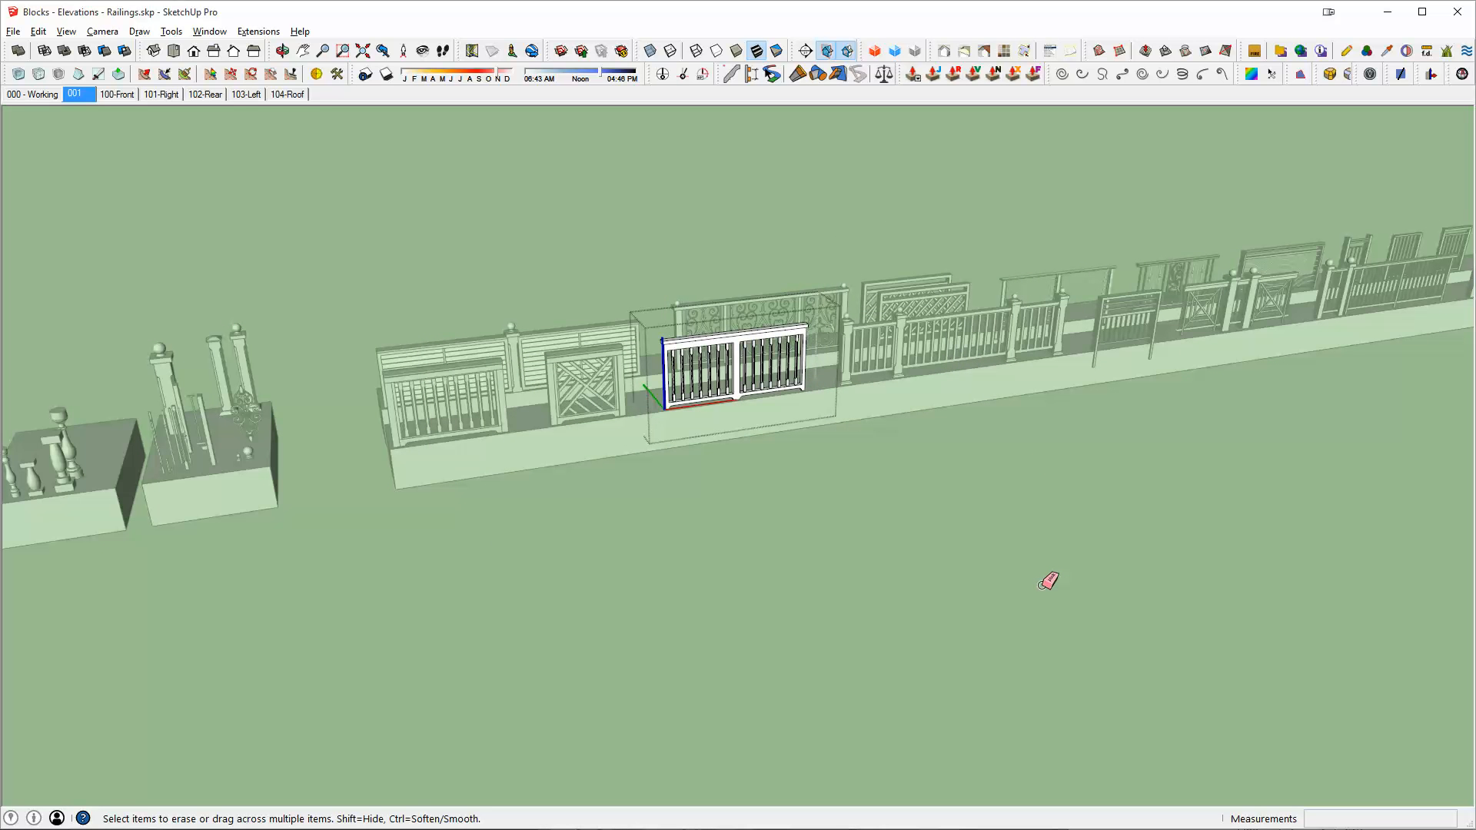
{"action": "key", "text": "ctrl+z"}
{"action": "key", "text": "ctrl+z"}
{"action": "key", "text": "ctrl+z"}
{"action": "key", "text": "ctrl+z"}
{"action": "key", "text": "ctrl+z"}
{"action": "key", "text": "ctrl+z"}
{"action": "key", "text": "ctrl+z"}
{"action": "key", "text": "space"}
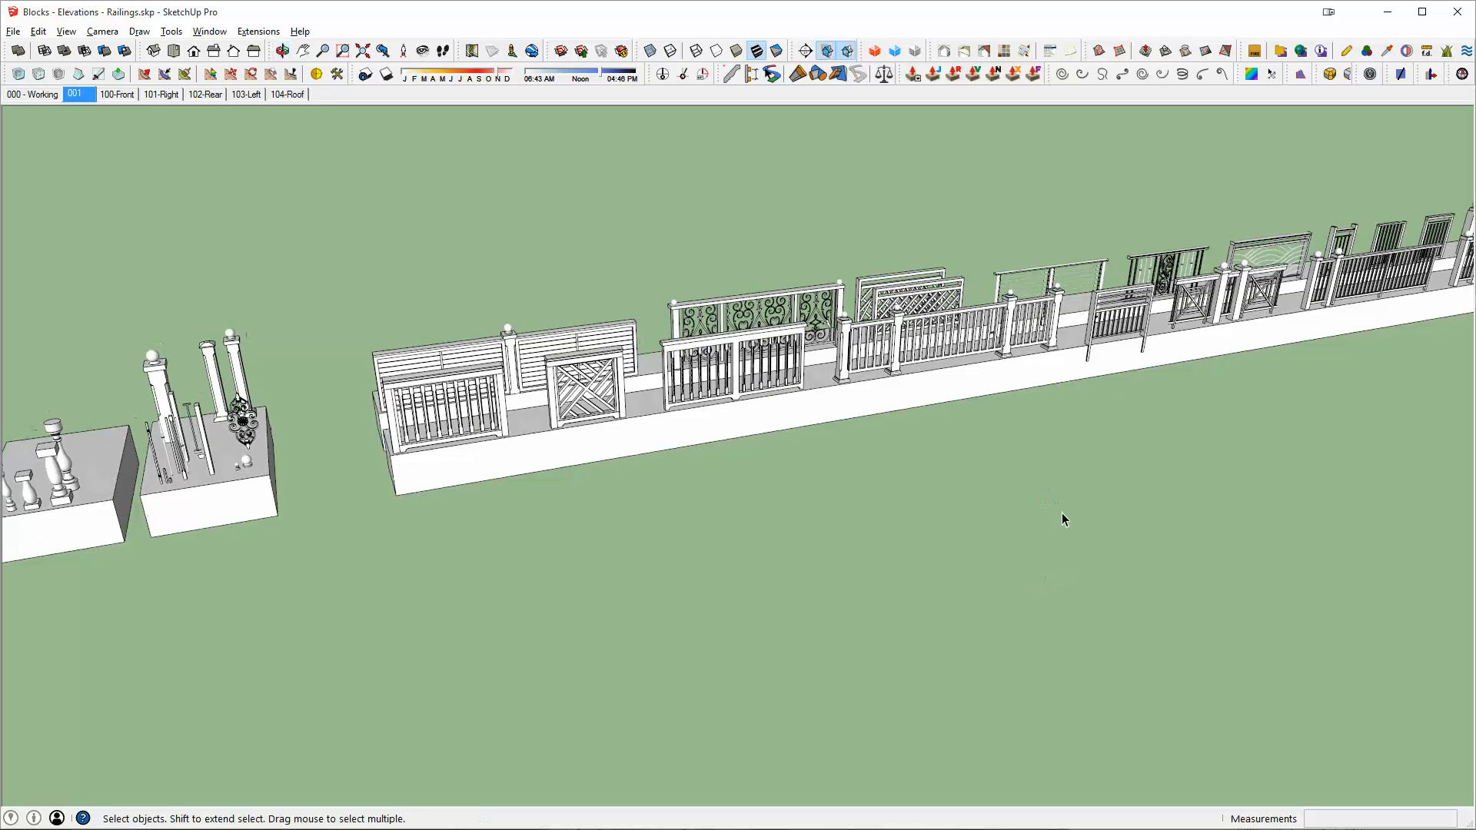
Look along the display row at the different railing models
{"action": "middle_click_drag", "start_coordinate": [1125, 361], "coordinate": [1087, 400]}
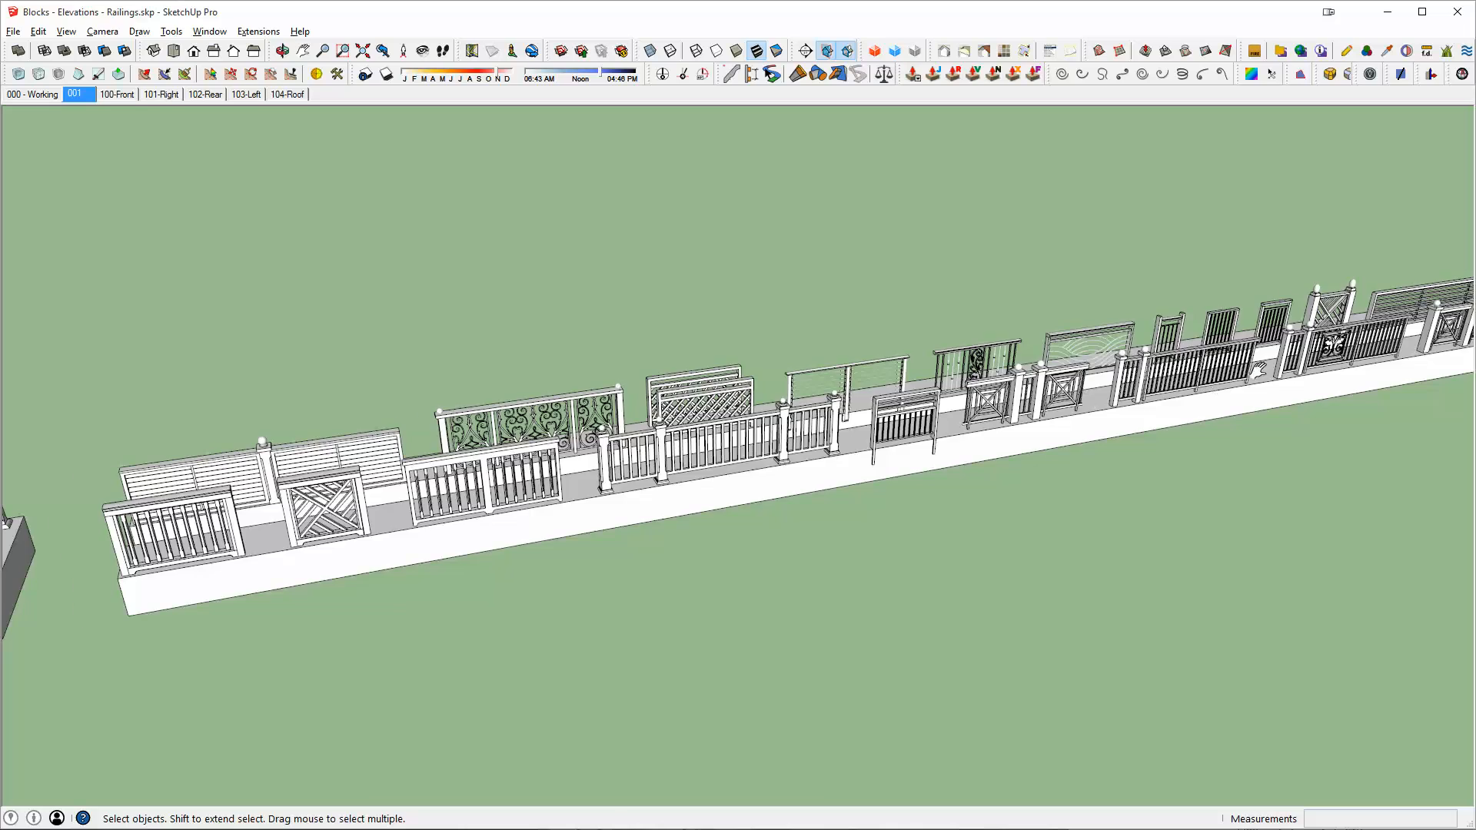
{"action": "middle_click_drag", "start_coordinate": [1257, 370], "coordinate": [943, 452]}
{"action": "scroll", "coordinate": [943, 452], "scroll_direction": "up", "scroll_amount": 5}
{"action": "scroll", "coordinate": [1014, 452], "scroll_direction": "down", "scroll_amount": 3}
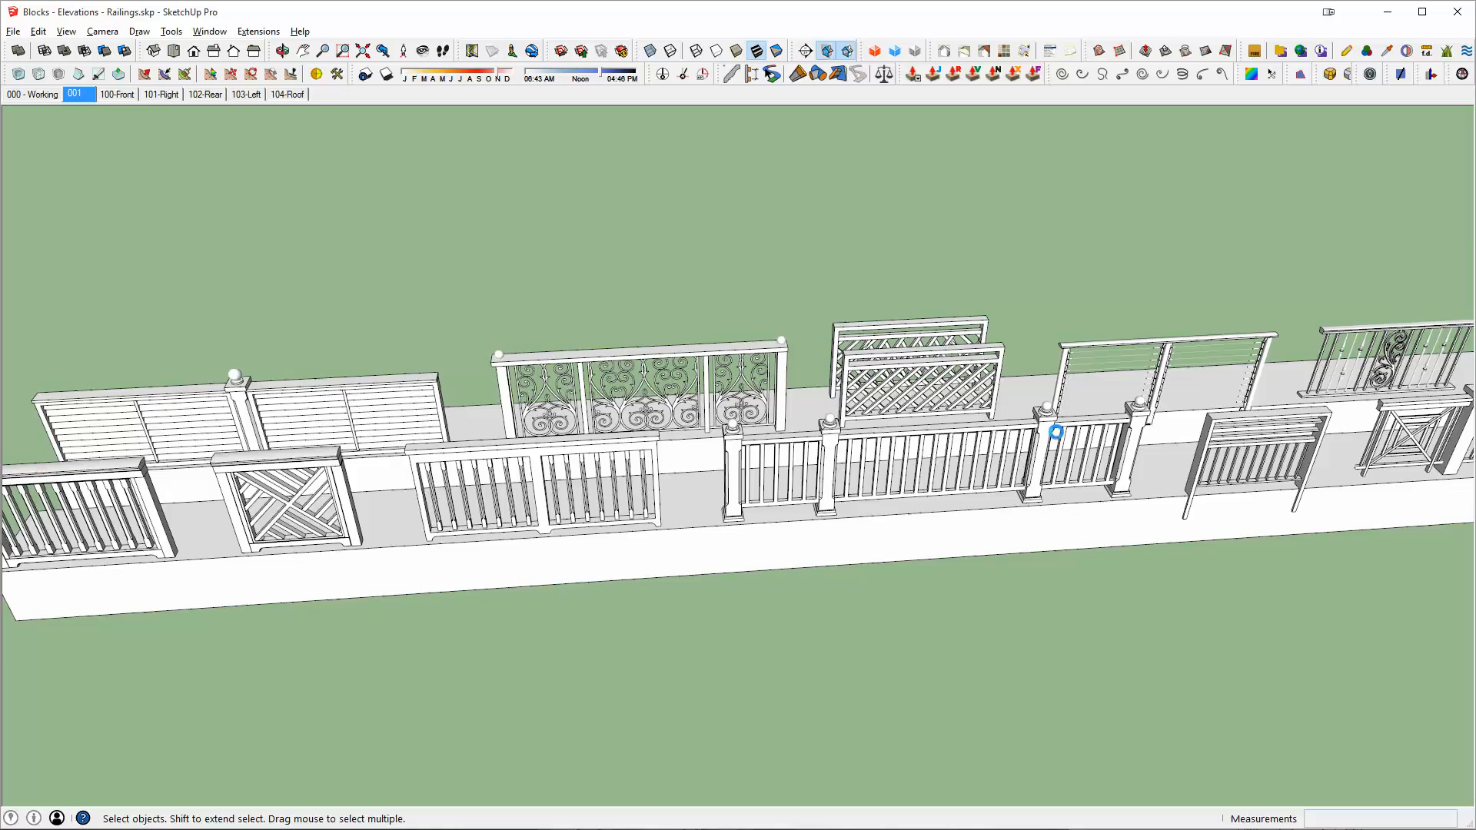
{"action": "middle_click_drag", "start_coordinate": [1153, 439], "coordinate": [807, 512]}
{"action": "scroll", "coordinate": [1325, 376], "scroll_direction": "up", "scroll_amount": 3}
{"action": "scroll", "coordinate": [992, 479], "scroll_direction": "up", "scroll_amount": 5}
{"action": "scroll", "coordinate": [992, 479], "scroll_direction": "up", "scroll_amount": 3}
Select the railing with the scrollwork panel and ball-topped posts, and examine it among its neighbours
{"action": "left_click", "coordinate": [881, 452]}
{"action": "scroll", "coordinate": [1050, 491], "scroll_direction": "down", "scroll_amount": 4}
{"action": "scroll", "coordinate": [946, 492], "scroll_direction": "up", "scroll_amount": 3}
{"action": "left_click", "coordinate": [945, 474]}
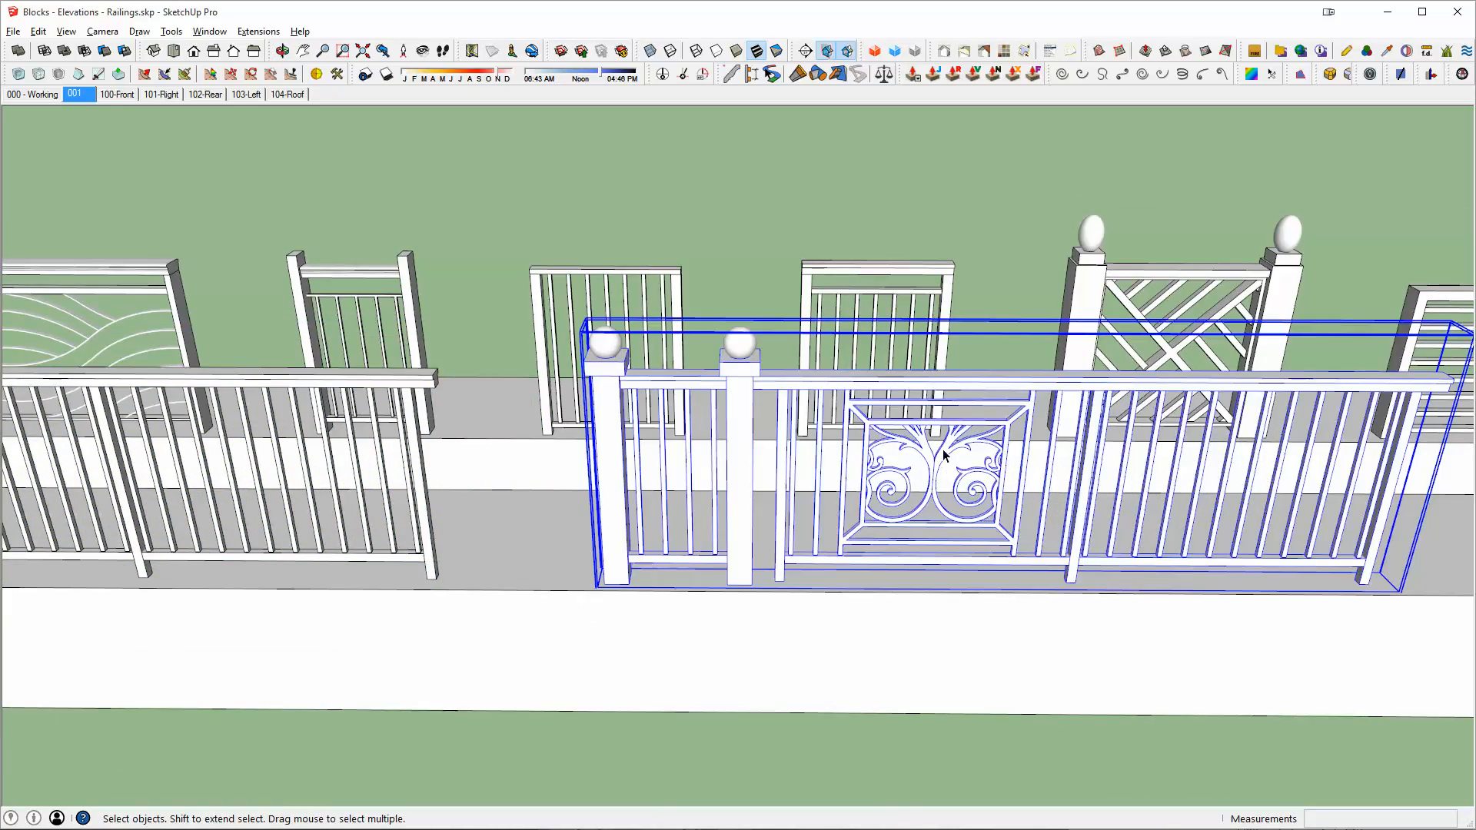
{"action": "middle_click_drag", "start_coordinate": [946, 455], "coordinate": [1051, 493]}
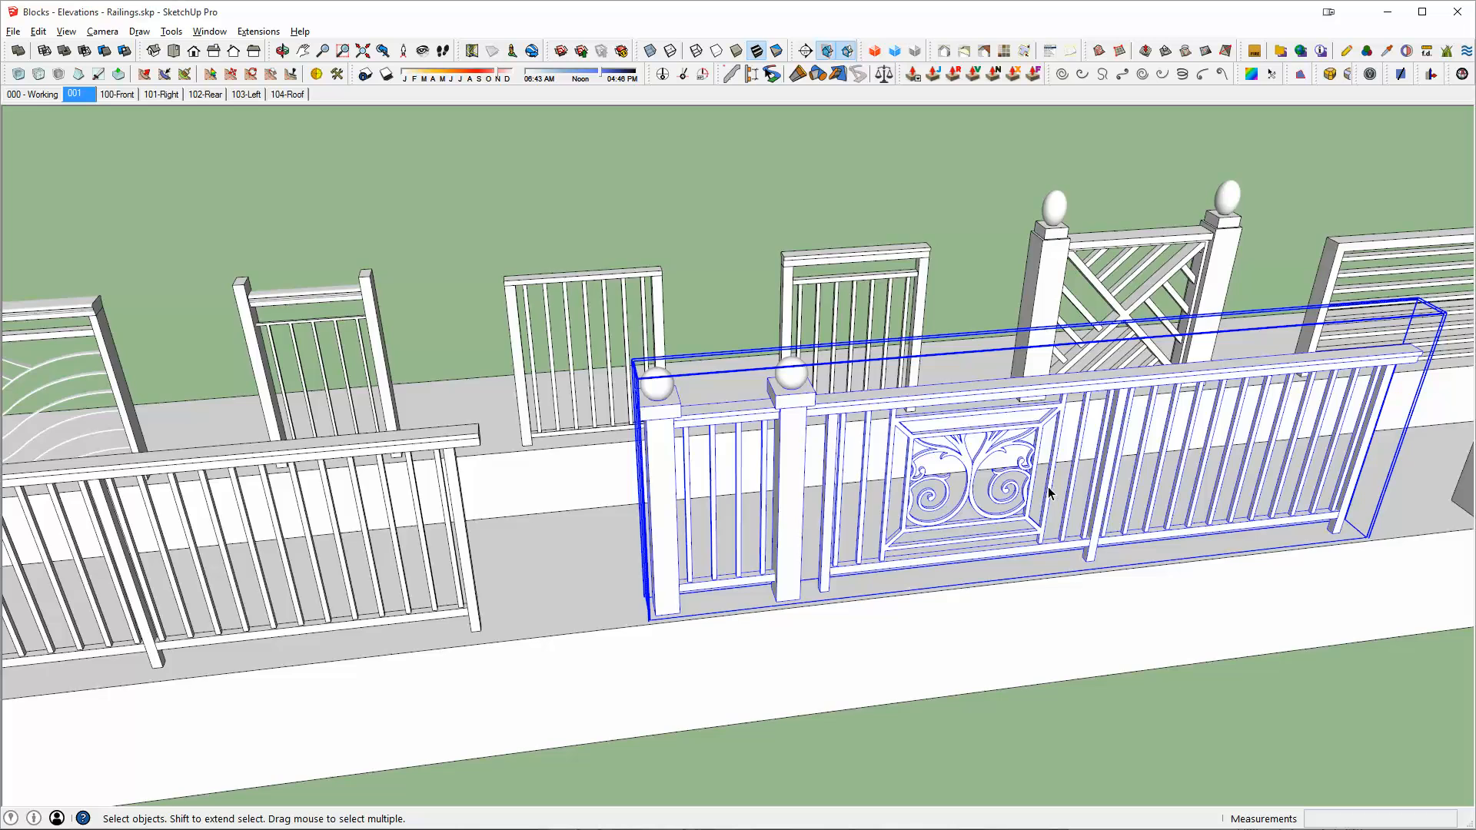
{"action": "scroll", "coordinate": [1050, 493], "scroll_direction": "down", "scroll_amount": 3}
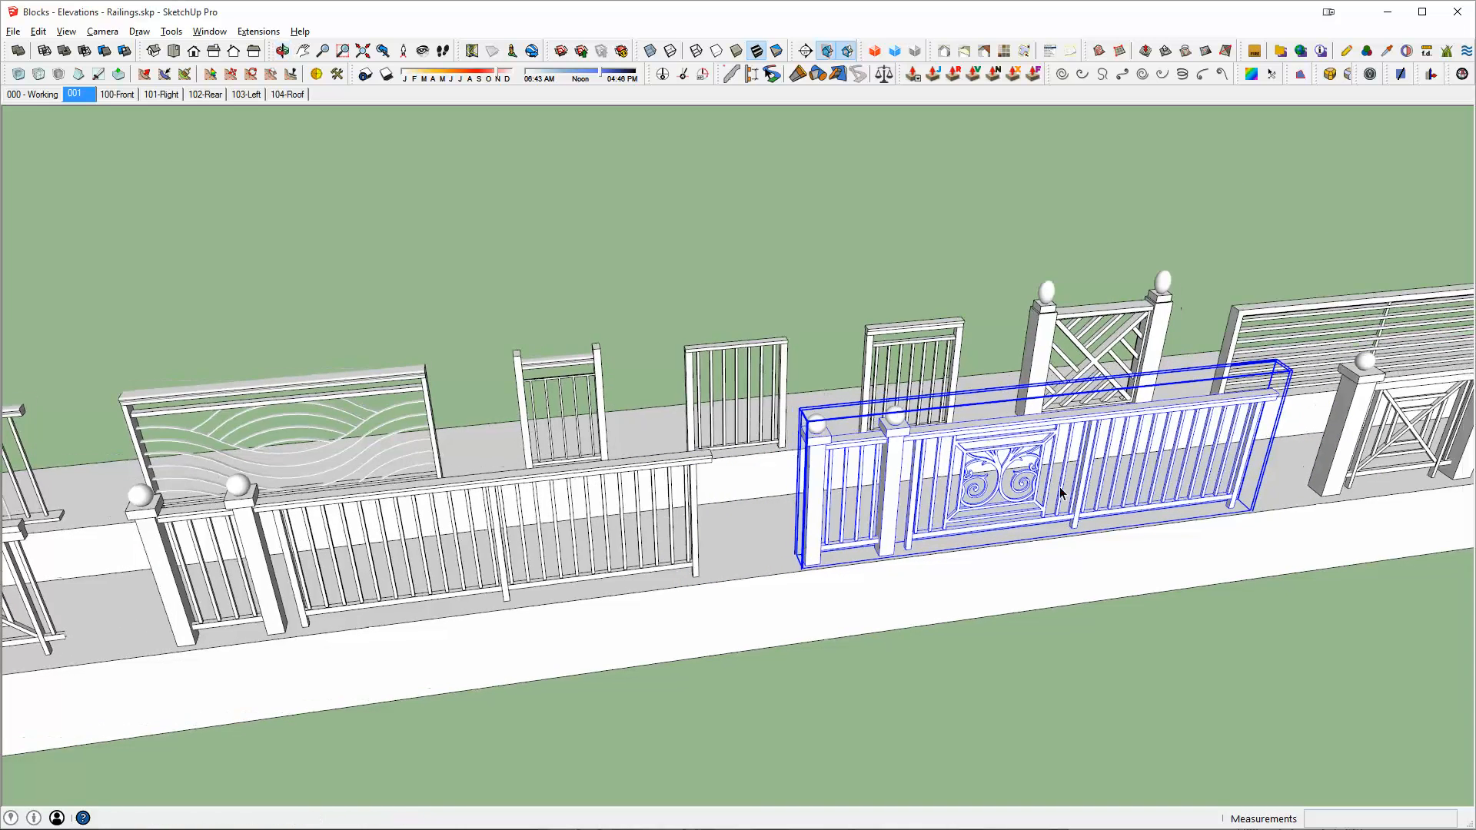
Switch to the SketchUp window with the House Tutorial - 00 model
{"action": "key", "text": "alt+Tab"}
{"action": "left_click", "coordinate": [612, 535]}
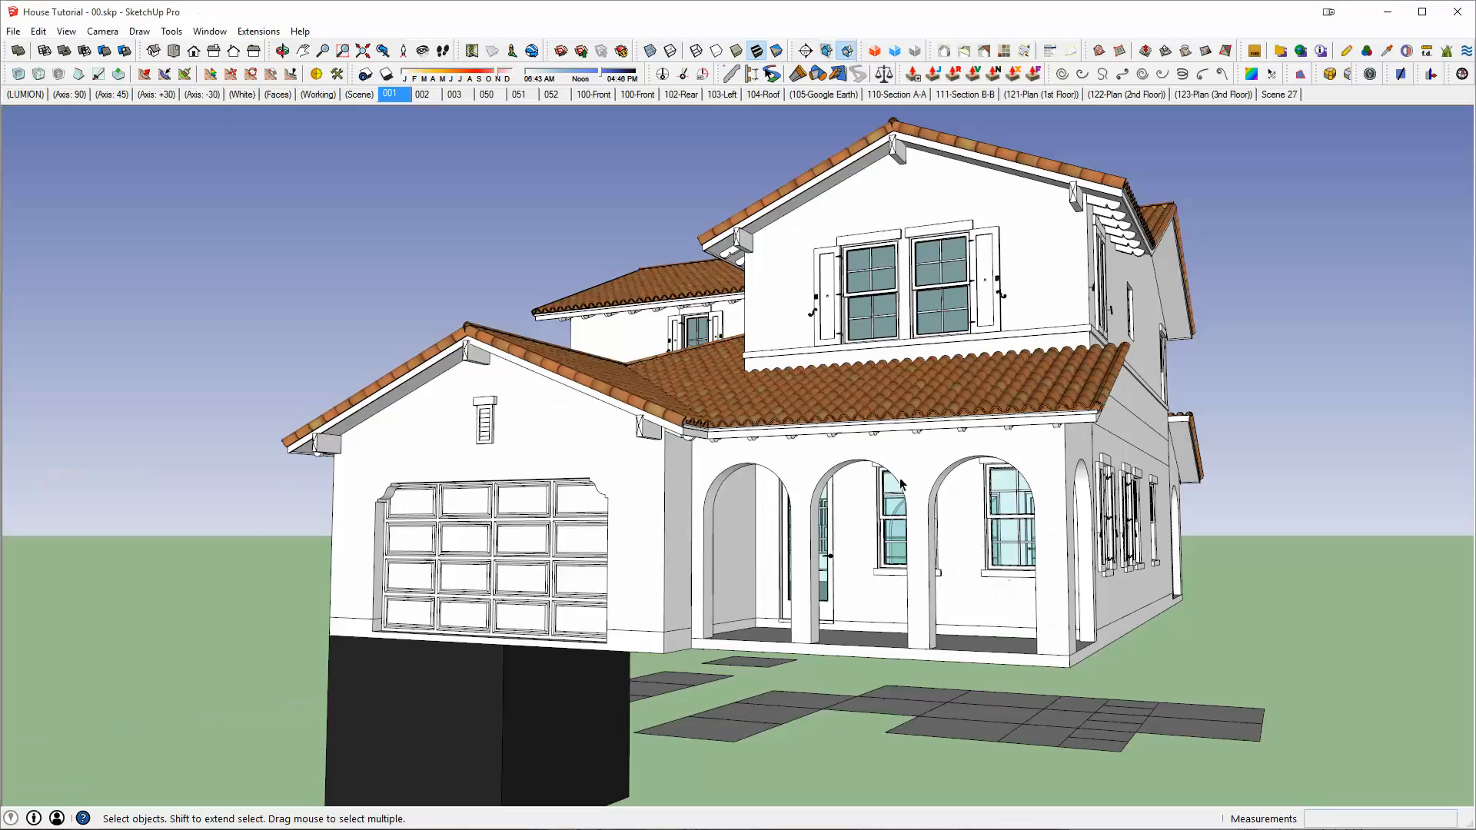
Paste the copied scrollwork railing onto the porch floor inside the house's middle front arch
{"action": "middle_click_drag", "start_coordinate": [811, 558], "coordinate": [896, 581]}
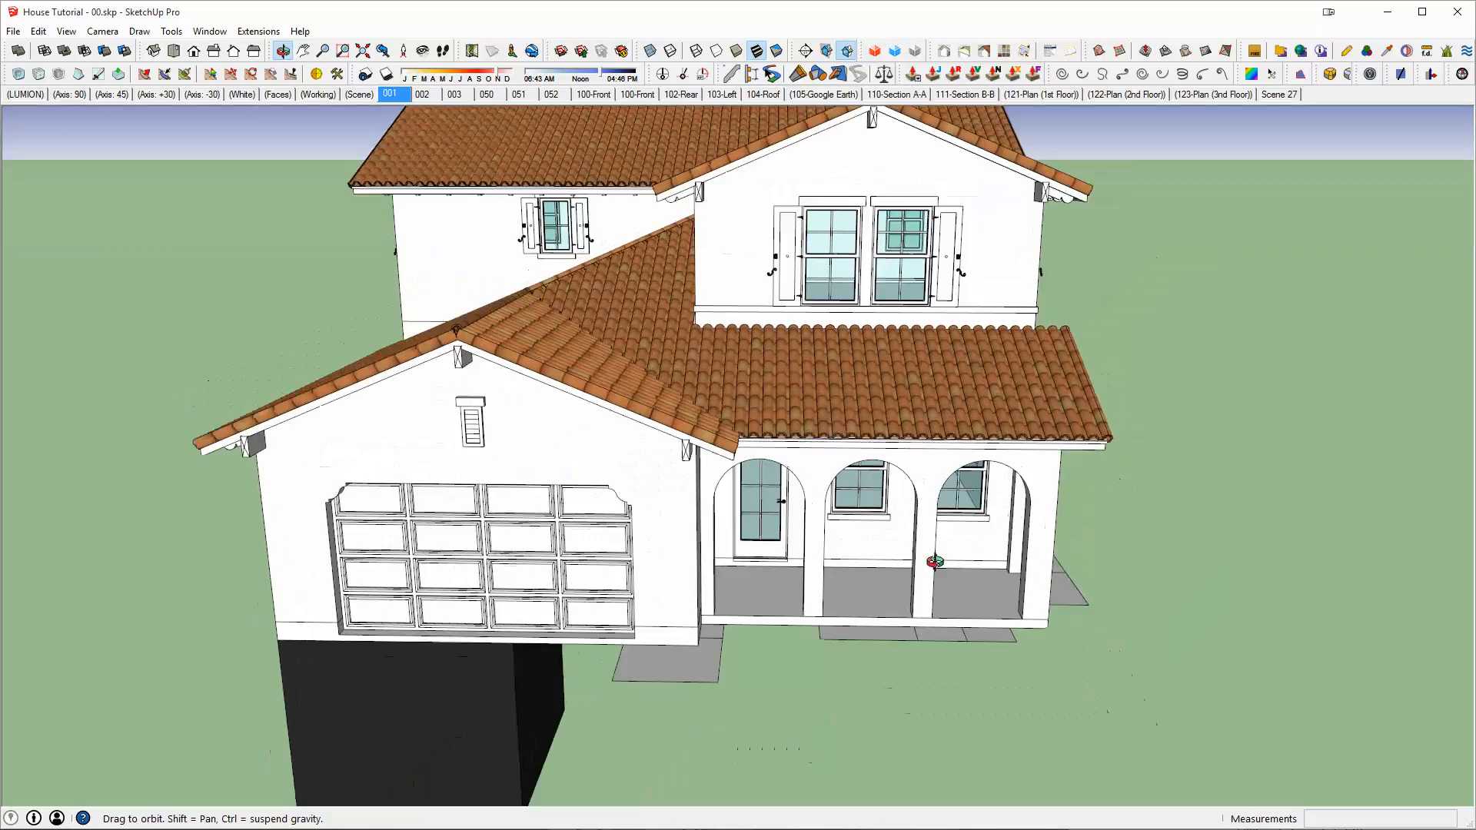
{"action": "scroll", "coordinate": [896, 581], "scroll_direction": "up", "scroll_amount": 8}
{"action": "key", "text": "ctrl+v"}
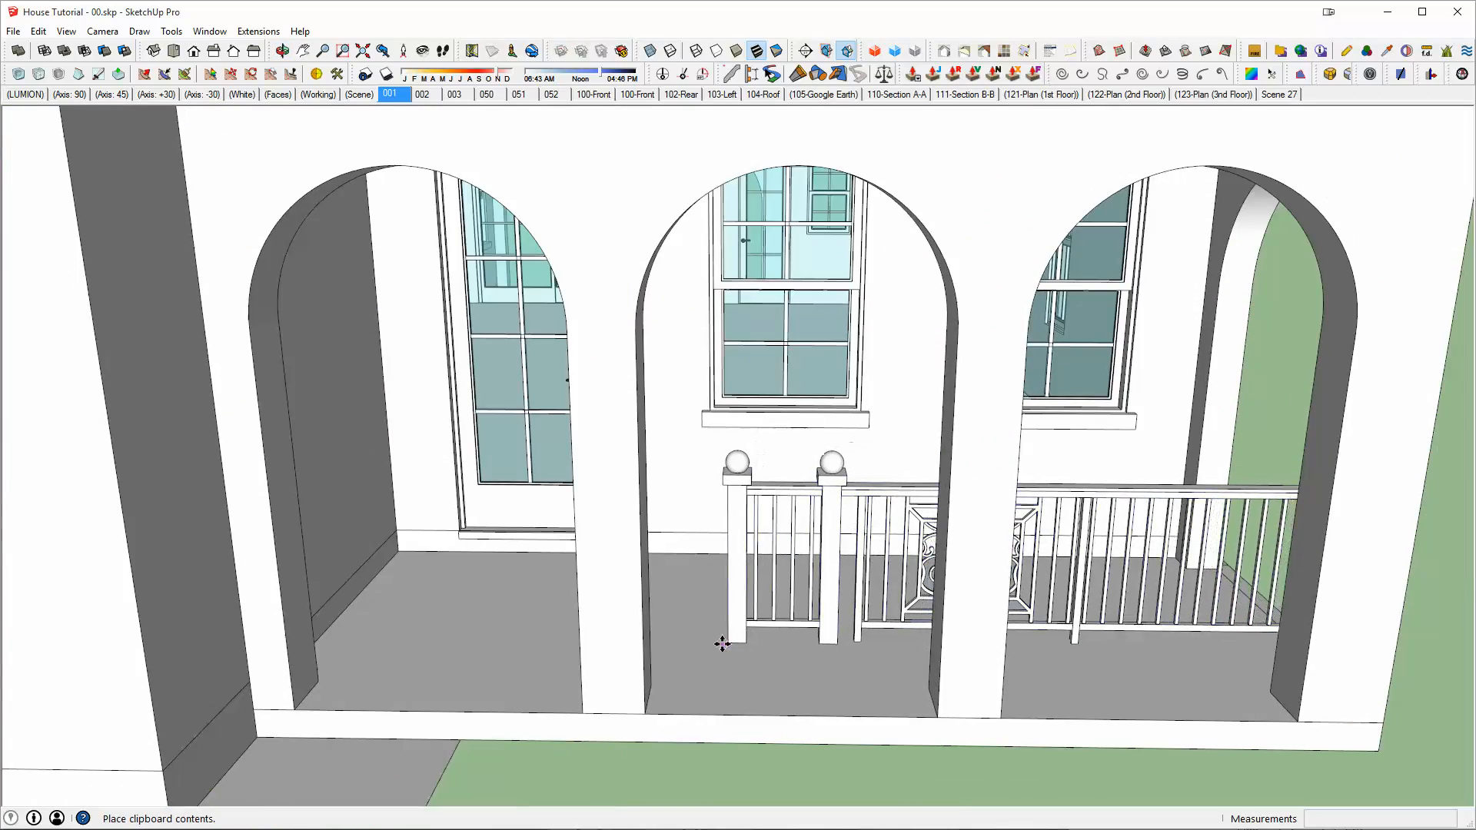
{"action": "left_click", "coordinate": [722, 643]}
Move the pasted railing by its base corner to the bottom corner of the middle arch's column
{"action": "middle_click_drag", "start_coordinate": [722, 642], "coordinate": [907, 705]}
{"action": "scroll", "coordinate": [1035, 689], "scroll_direction": "up", "scroll_amount": 4}
{"action": "middle_click_drag", "start_coordinate": [1035, 689], "coordinate": [980, 562]}
{"action": "scroll", "coordinate": [930, 530], "scroll_direction": "up", "scroll_amount": 5}
{"action": "key", "text": "m"}
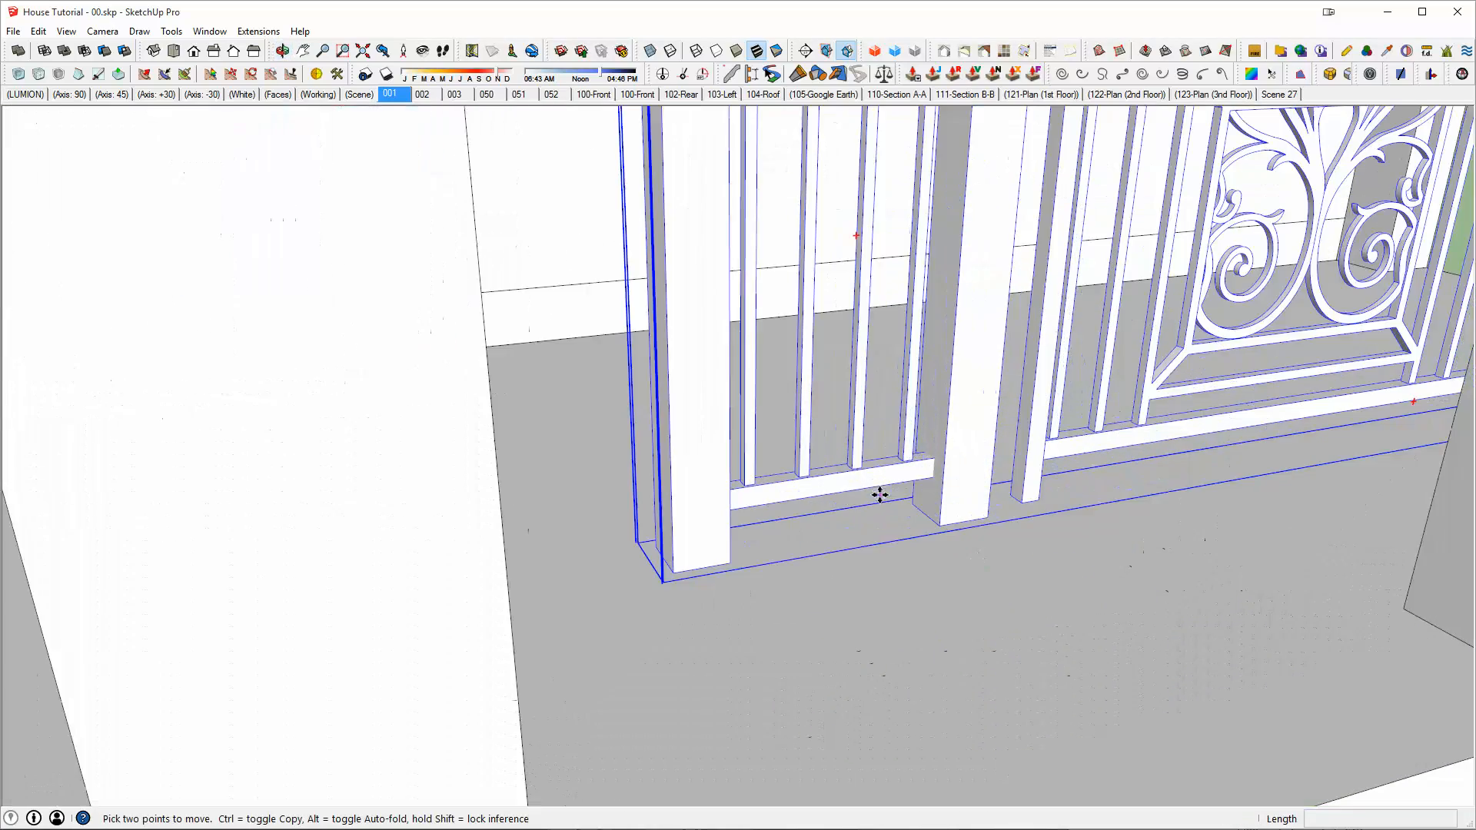
{"action": "left_click", "coordinate": [662, 556]}
{"action": "middle_click_drag", "start_coordinate": [662, 573], "coordinate": [615, 493]}
{"action": "key", "text": "x"}
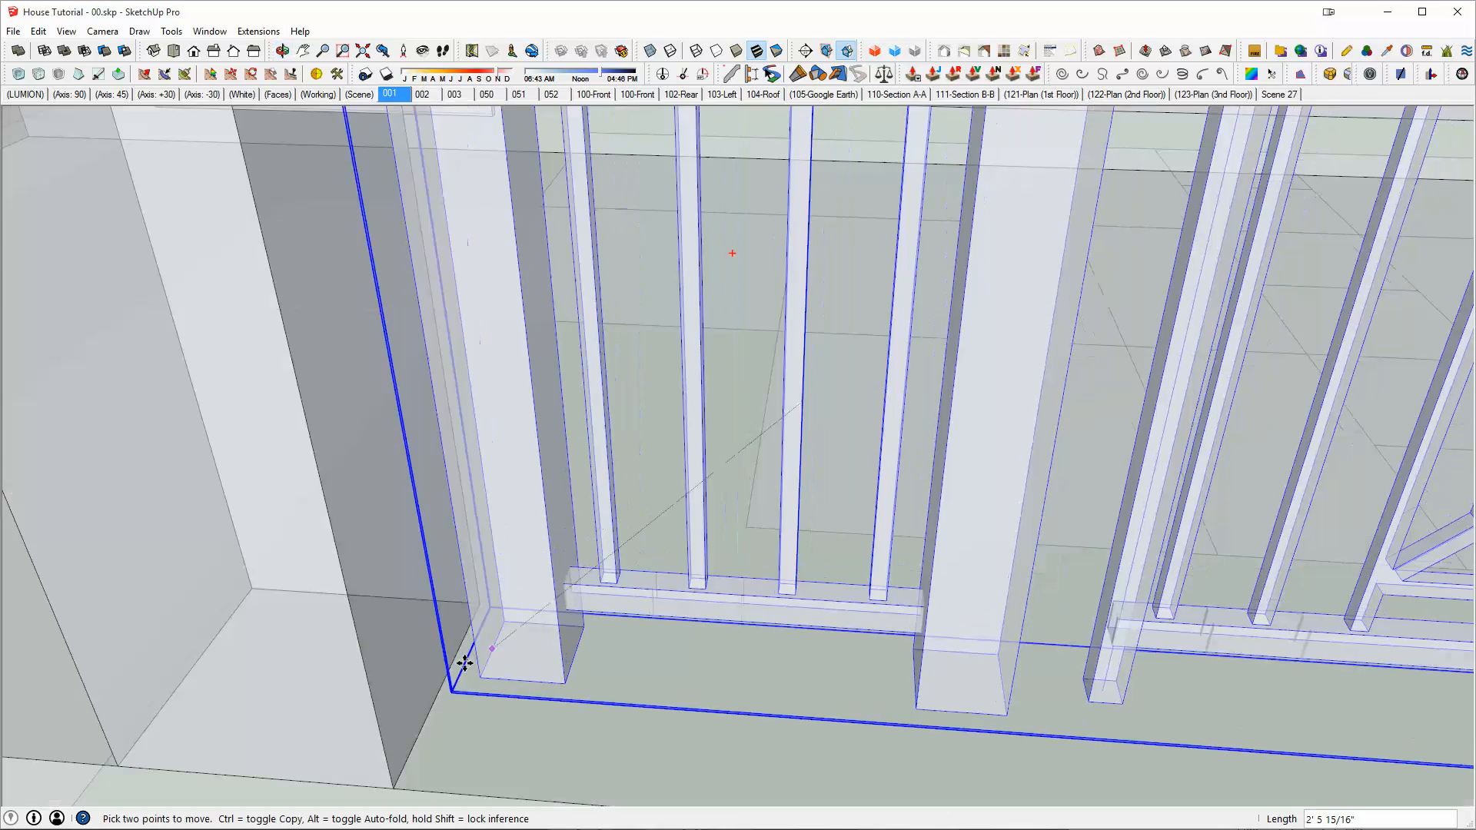
{"action": "key", "text": "x"}
Shift the railing 3.5" along the arch opening, away from the column
{"action": "middle_click_drag", "start_coordinate": [464, 685], "coordinate": [578, 679]}
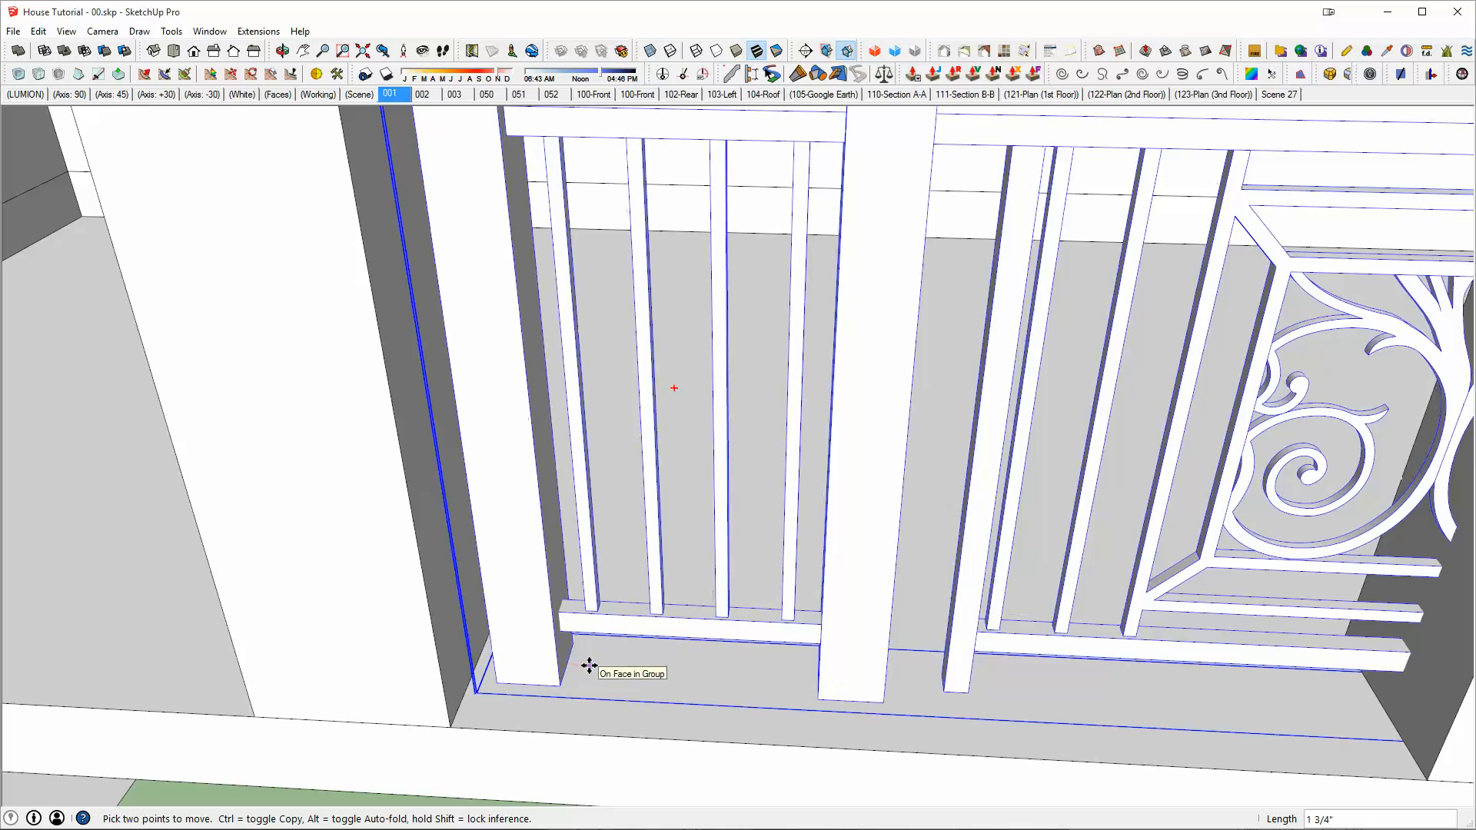
{"action": "key", "text": "Return"}
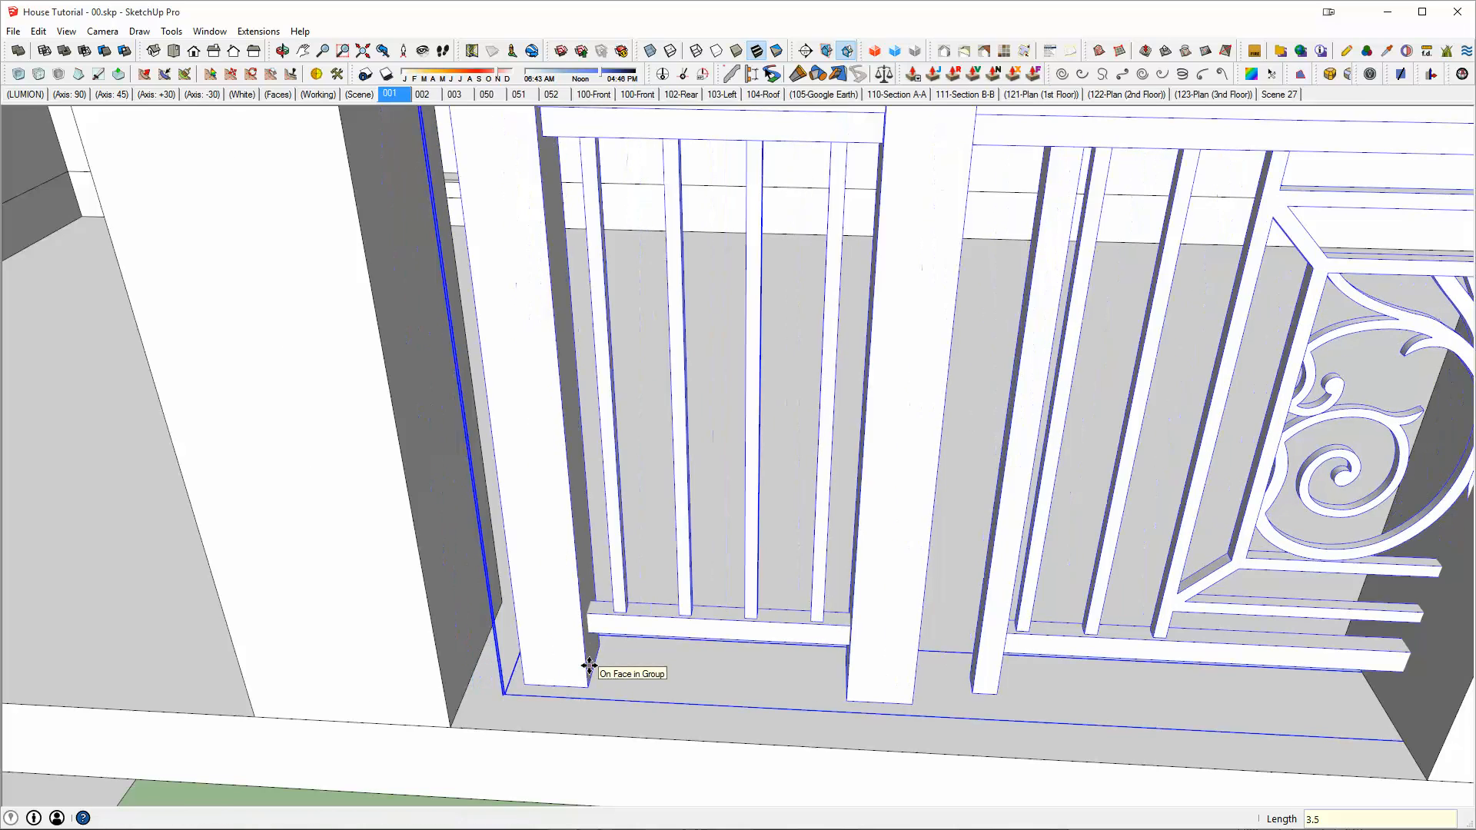
{"action": "middle_click_drag", "start_coordinate": [593, 676], "coordinate": [670, 536]}
{"action": "scroll", "coordinate": [671, 536], "scroll_direction": "down", "scroll_amount": 5}
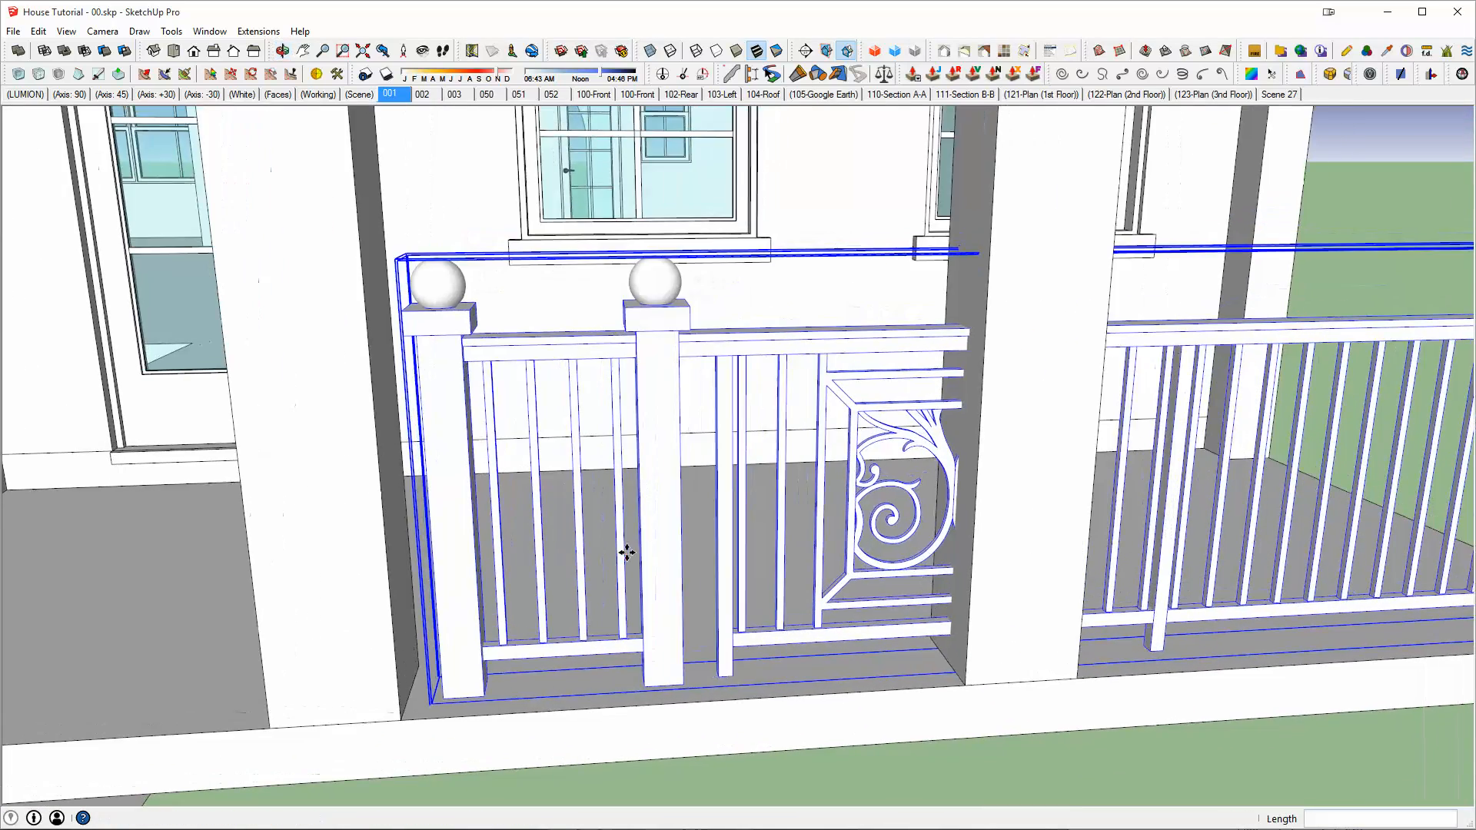
{"action": "key", "text": "space"}
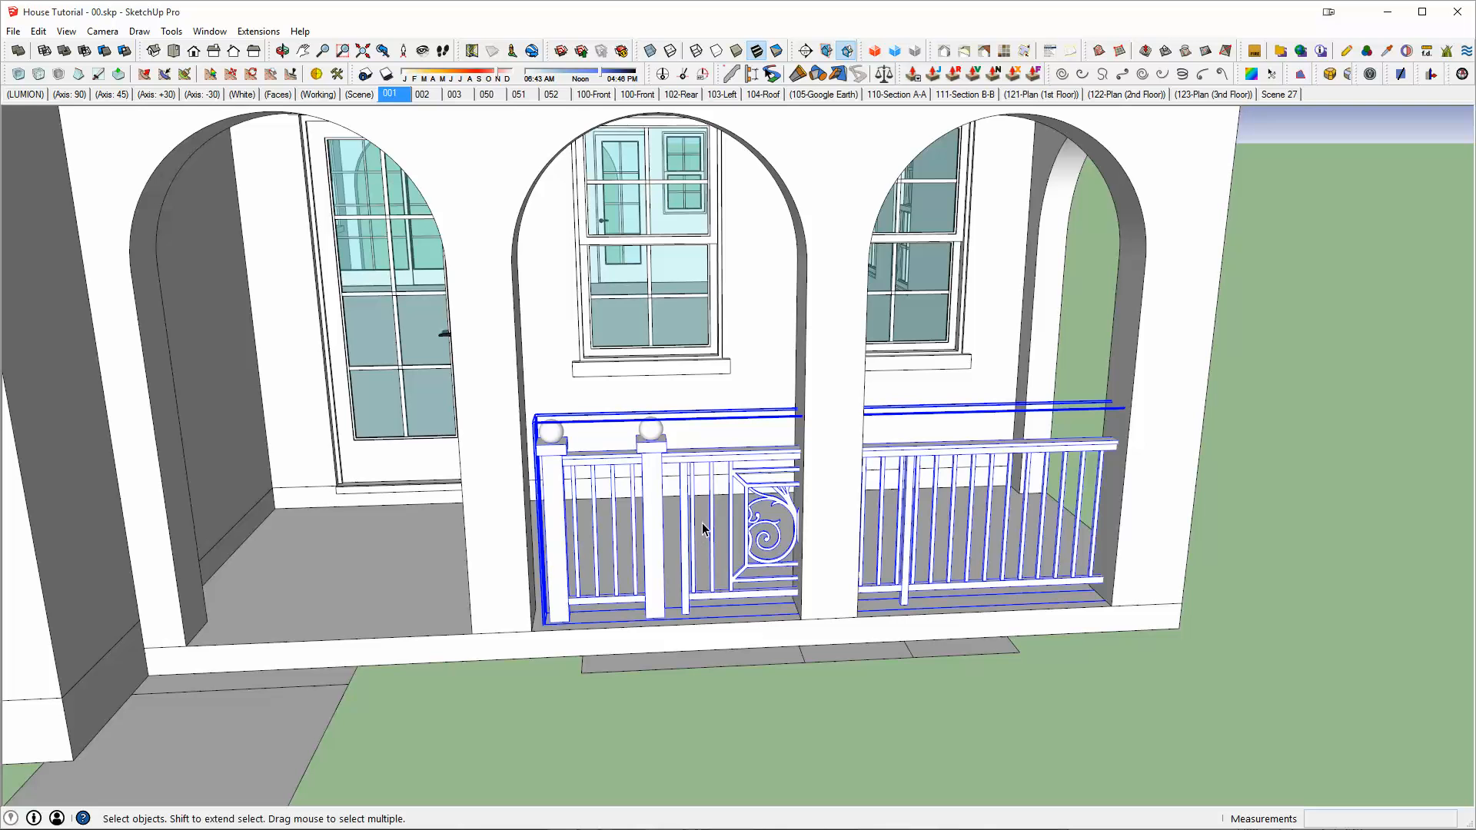
Open the placed railing for editing and hide the rest of the house model
{"action": "middle_click_drag", "start_coordinate": [695, 544], "coordinate": [708, 498]}
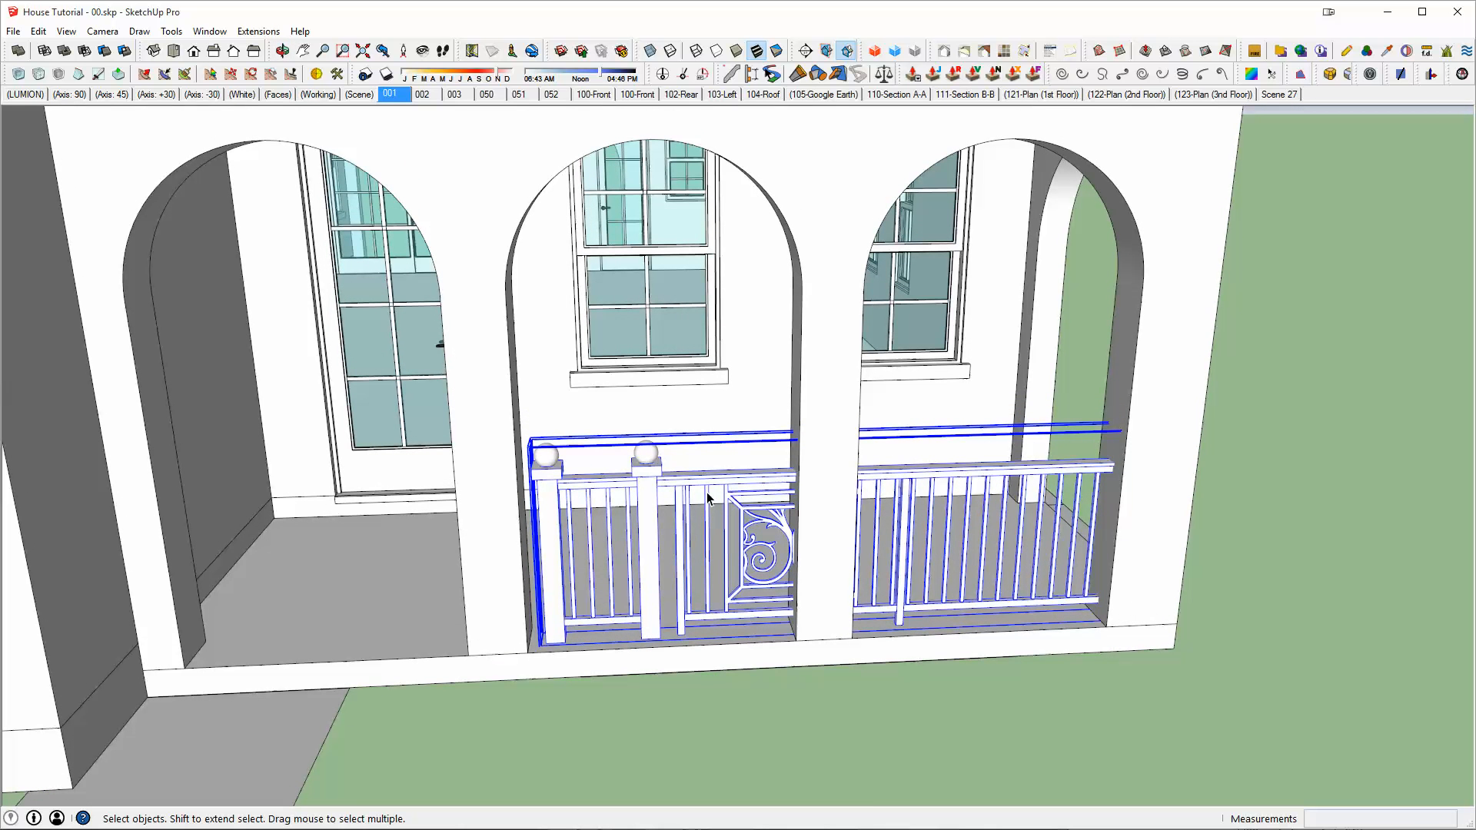
{"action": "right_click", "coordinate": [655, 483]}
{"action": "left_click", "coordinate": [726, 538]}
{"action": "middle_click_drag", "start_coordinate": [689, 477], "coordinate": [750, 570]}
{"action": "key", "text": "i"}
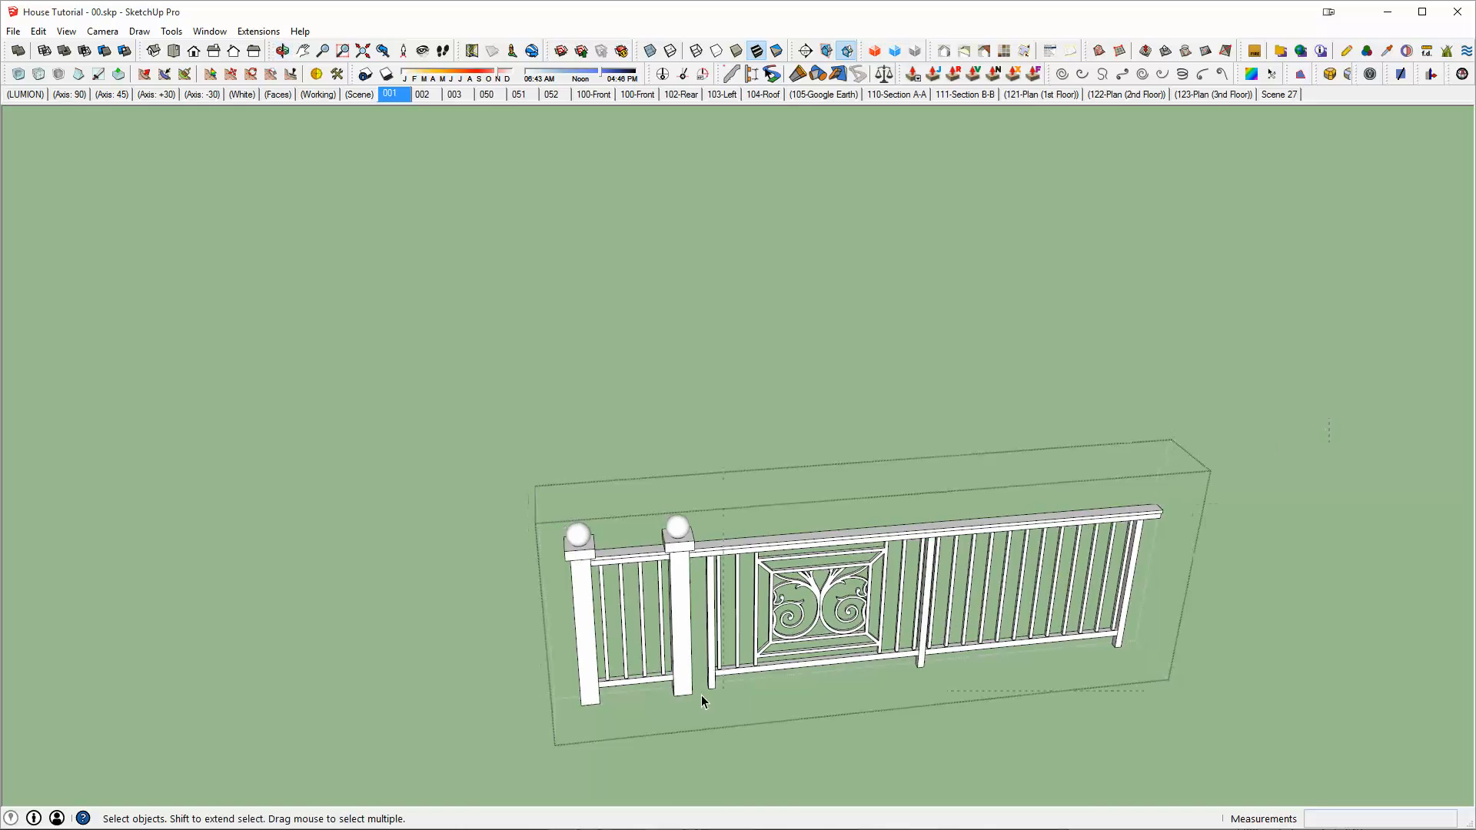
Move all railing parts except the first end post 5' back along the red axis
{"action": "left_click_drag", "start_coordinate": [551, 721], "coordinate": [545, 723]}
{"action": "left_click", "coordinate": [575, 539], "text": "shift"}
{"action": "middle_click_drag", "start_coordinate": [761, 513], "coordinate": [721, 554]}
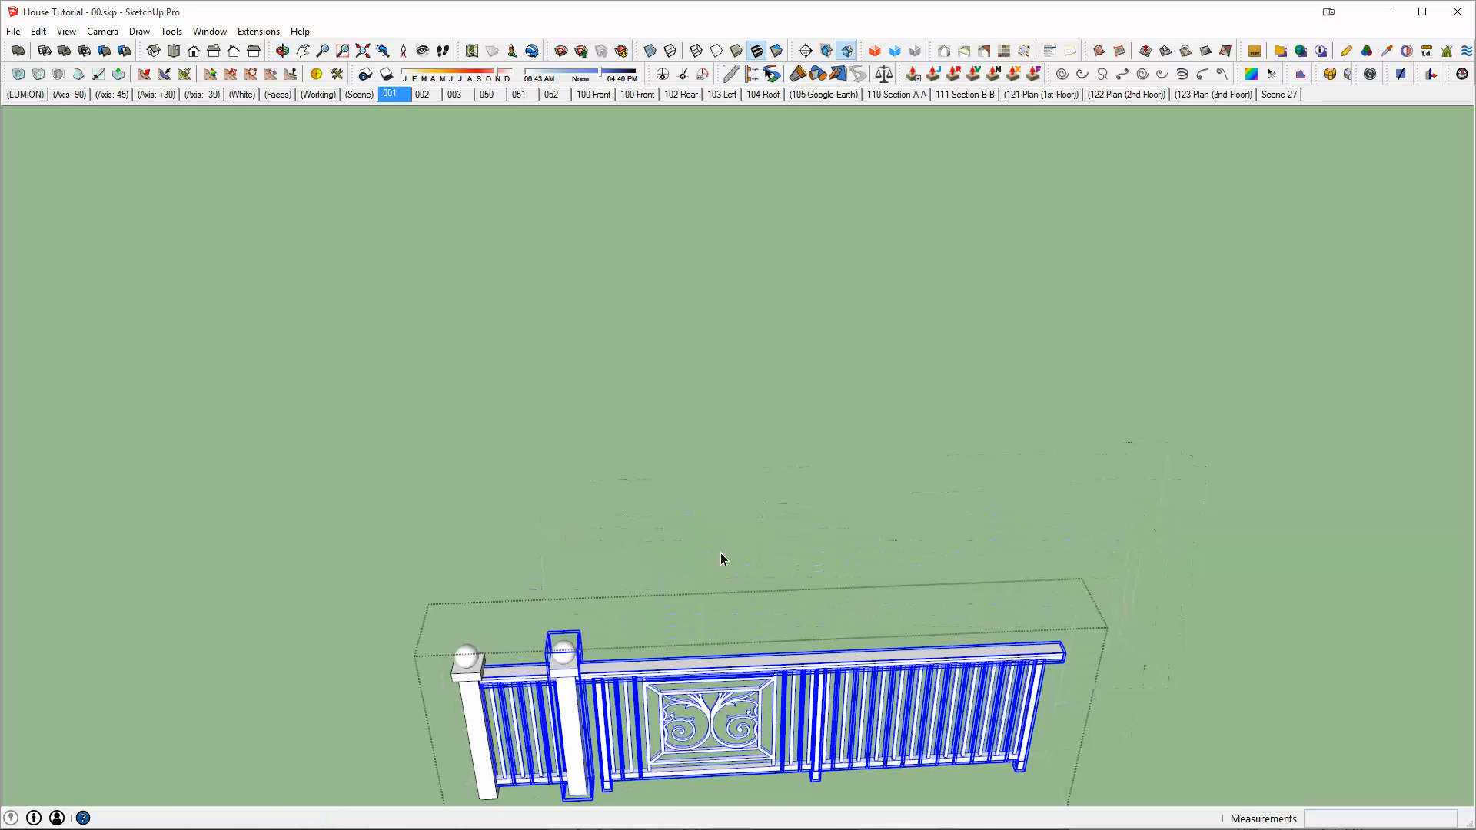
{"action": "key", "text": "m"}
{"action": "left_click", "coordinate": [1069, 690]}
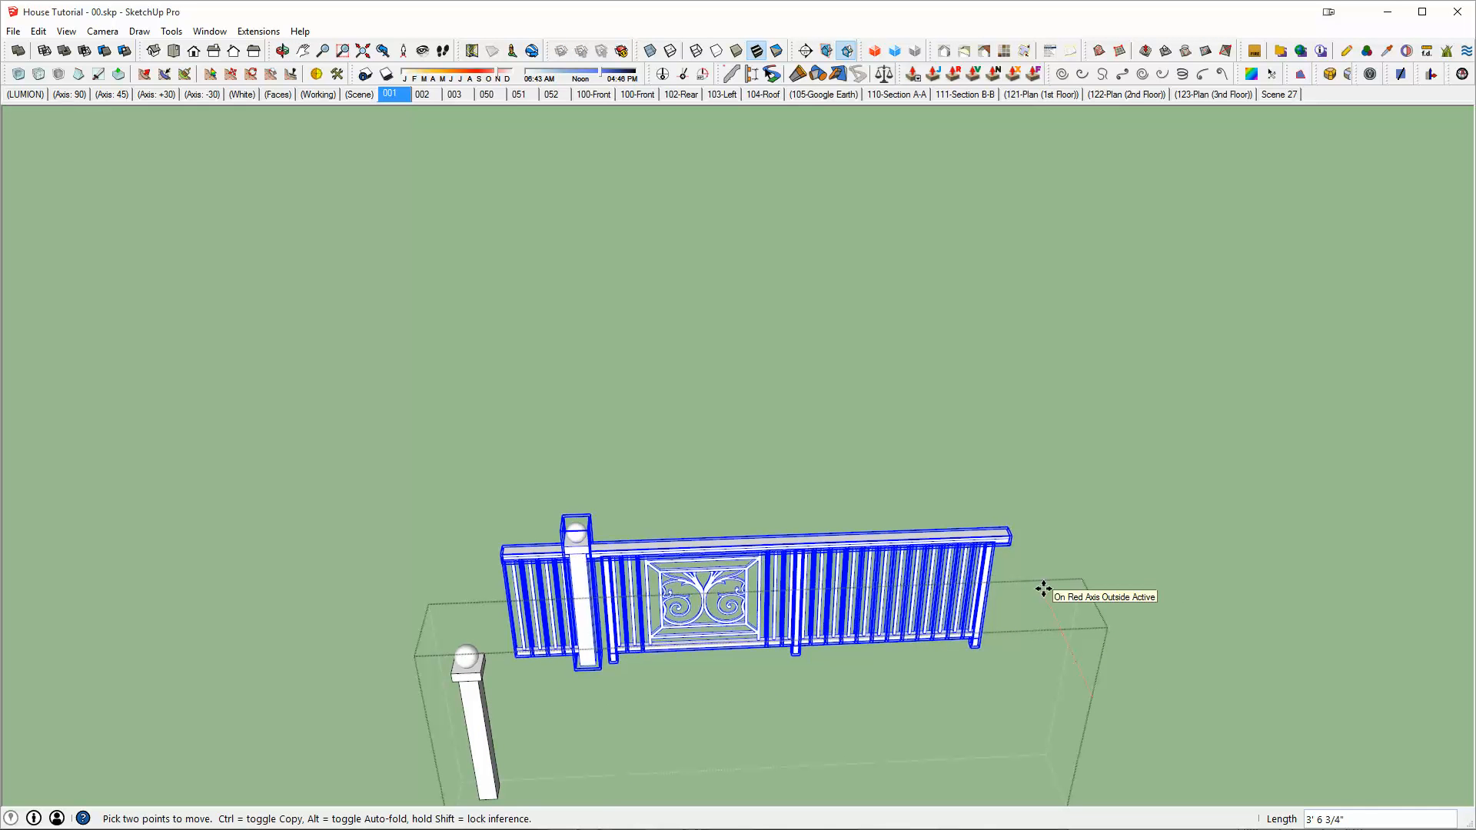
{"action": "type", "text": "5'"}
{"action": "key", "text": "Return"}
{"action": "key", "text": "space"}
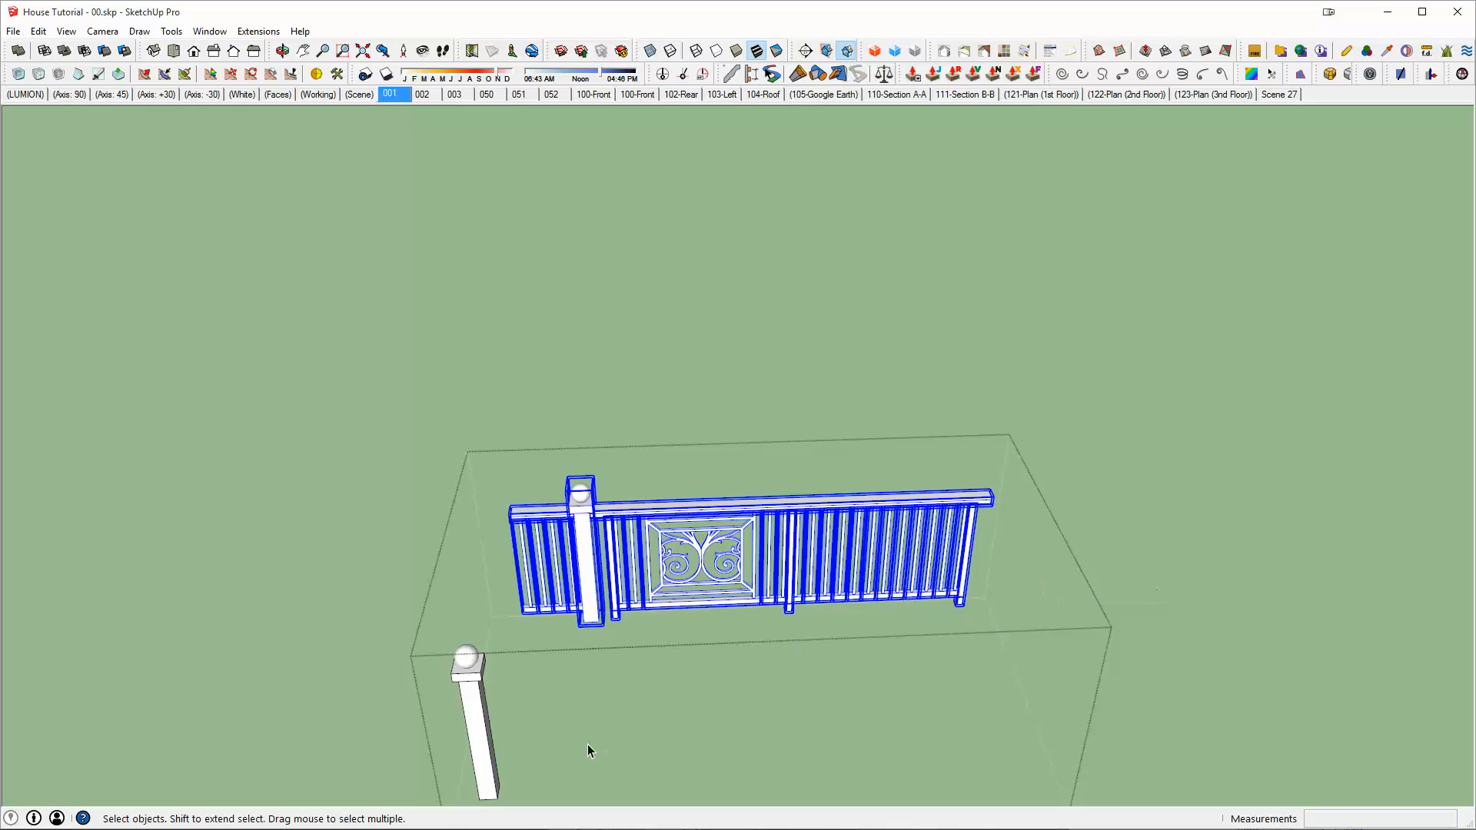
Copy the front end post 5' back along the red axis to complete the rear railing
{"action": "left_click", "coordinate": [480, 730]}
{"action": "key", "text": "m"}
{"action": "key", "text": "ctrl"}
{"action": "left_click", "coordinate": [655, 733]}
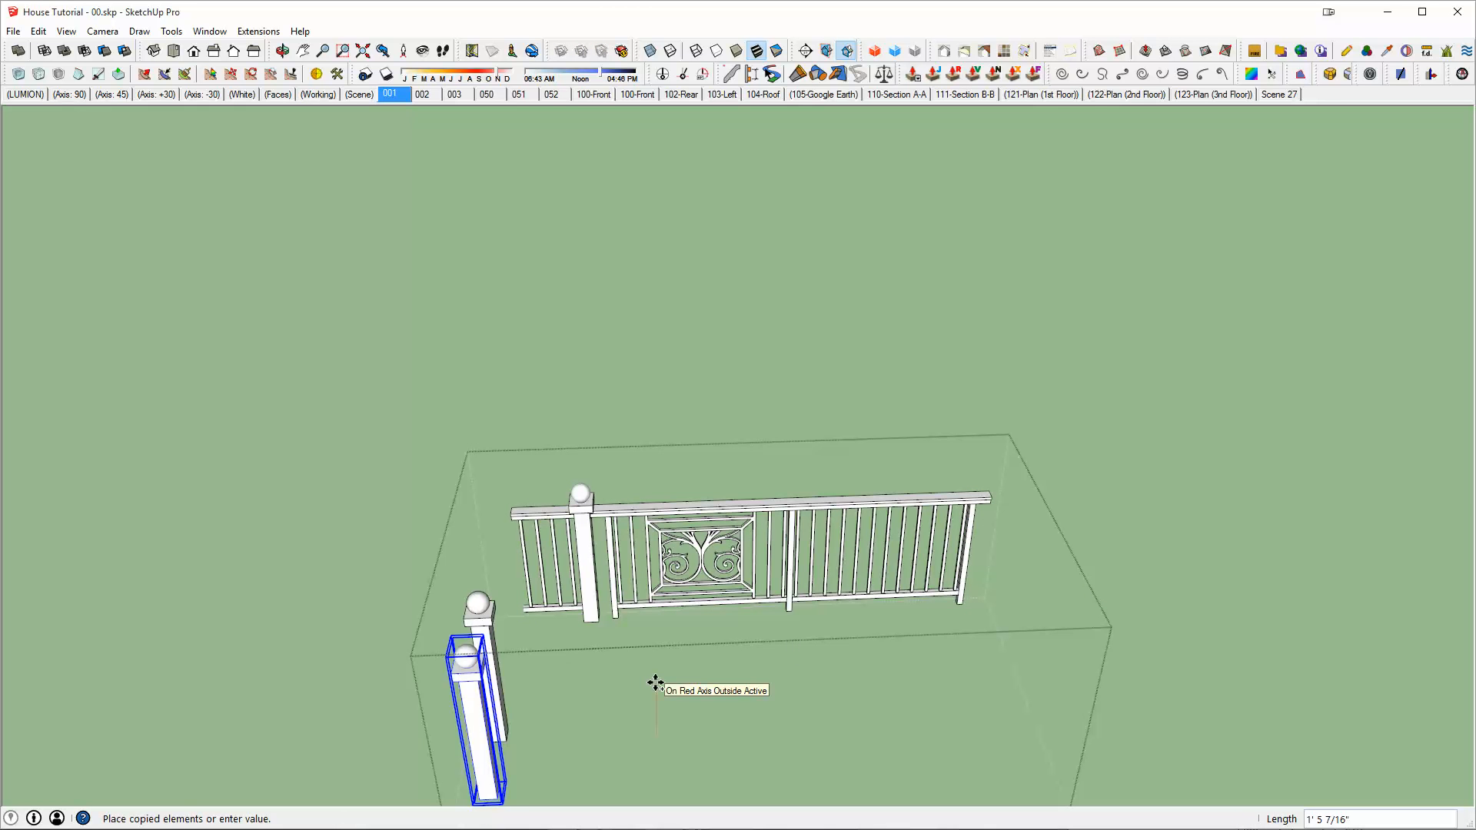
{"action": "type", "text": "5'"}
{"action": "key", "text": "Return"}
{"action": "key", "text": "space"}
{"action": "middle_click_drag", "start_coordinate": [526, 656], "coordinate": [539, 600]}
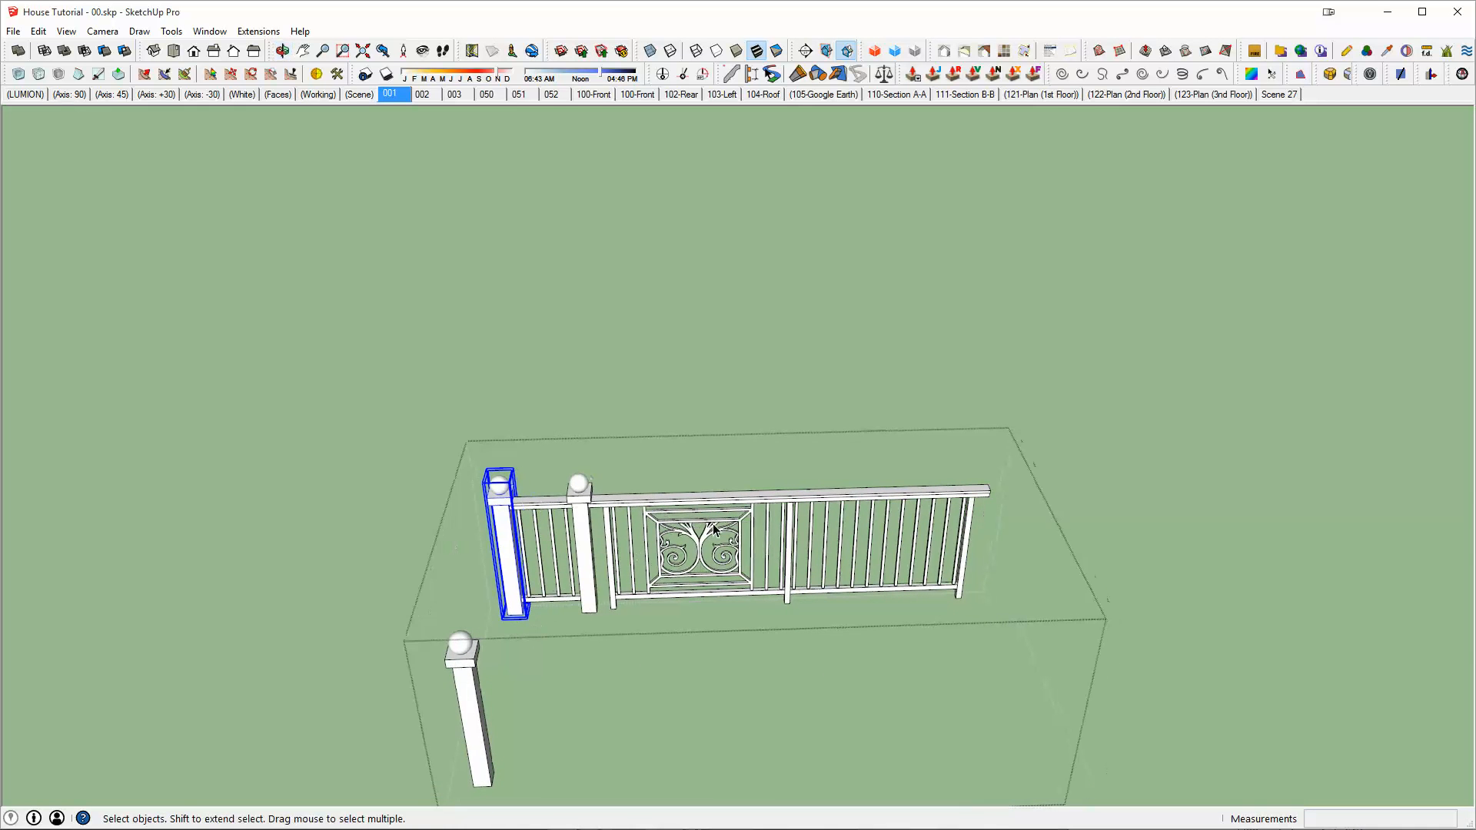
Copy the scrollwork panel forward, using the rear railing's second post base and the front post base as reference points
{"action": "middle_click_drag", "start_coordinate": [714, 531], "coordinate": [801, 422]}
{"action": "left_click", "coordinate": [783, 470]}
{"action": "left_click", "coordinate": [774, 466]}
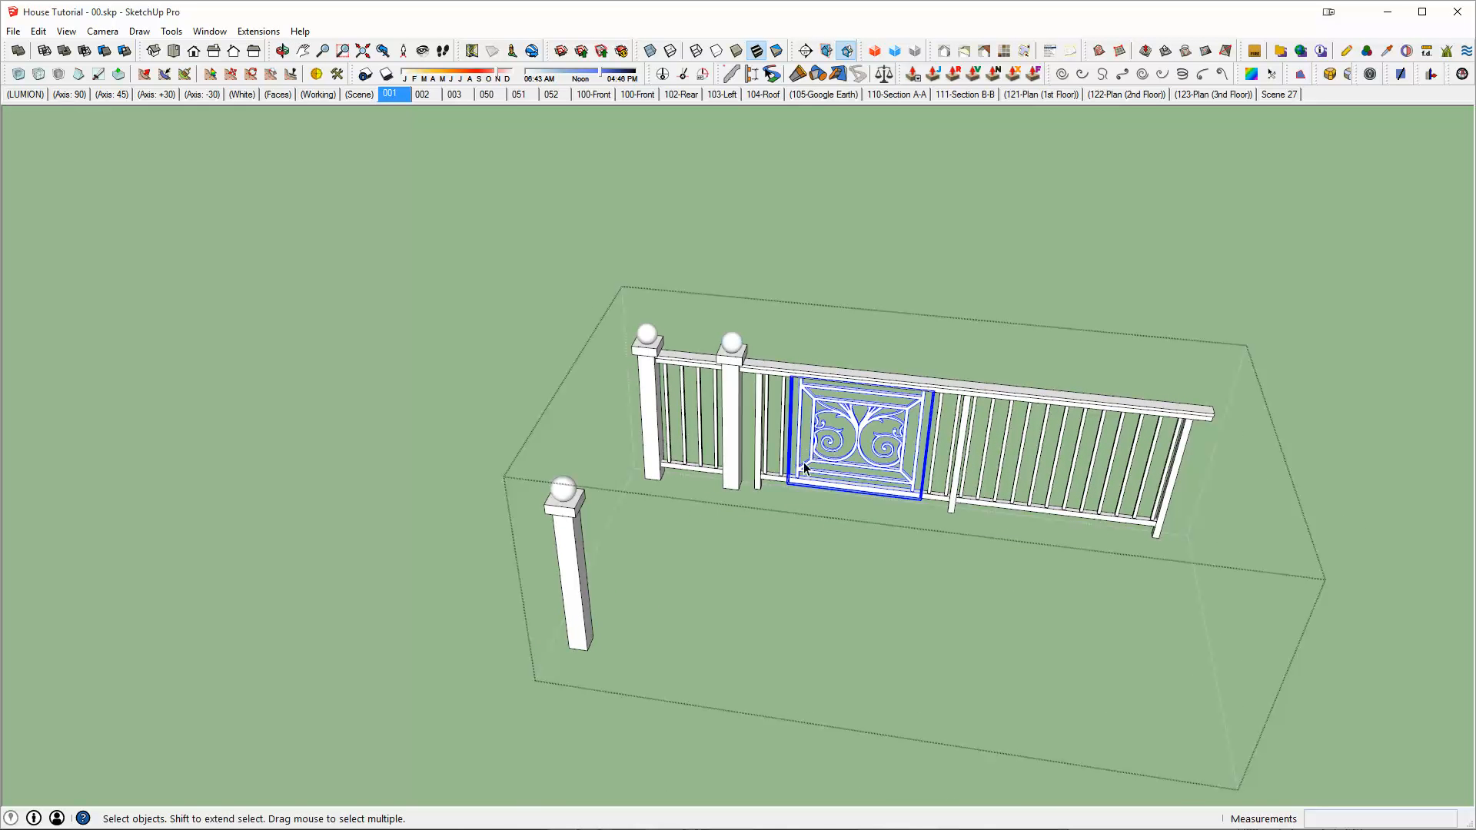
{"action": "key", "text": "m"}
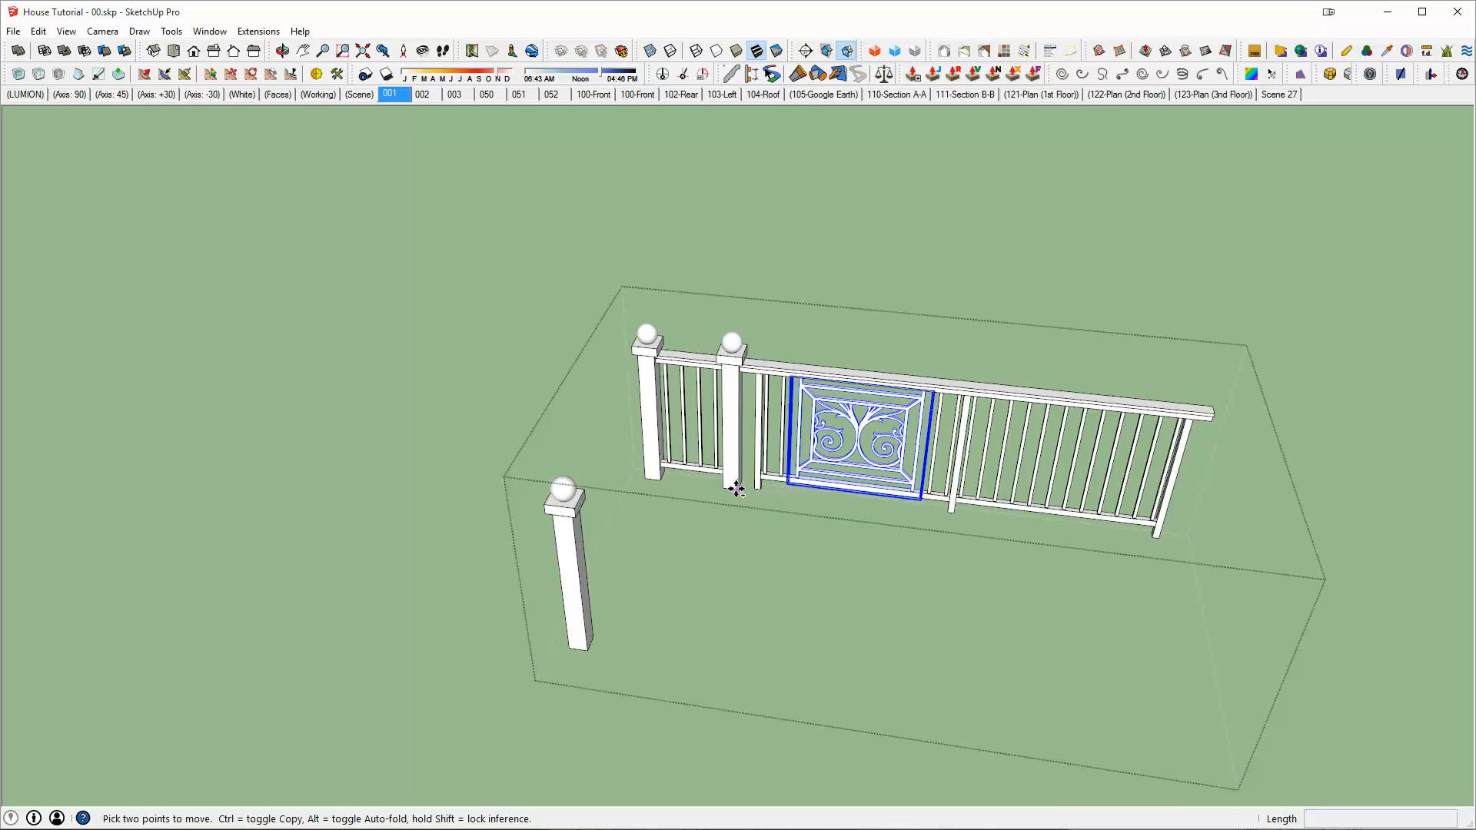
{"action": "left_click", "coordinate": [736, 489]}
{"action": "key", "text": "ctrl"}
{"action": "left_click", "coordinate": [581, 646]}
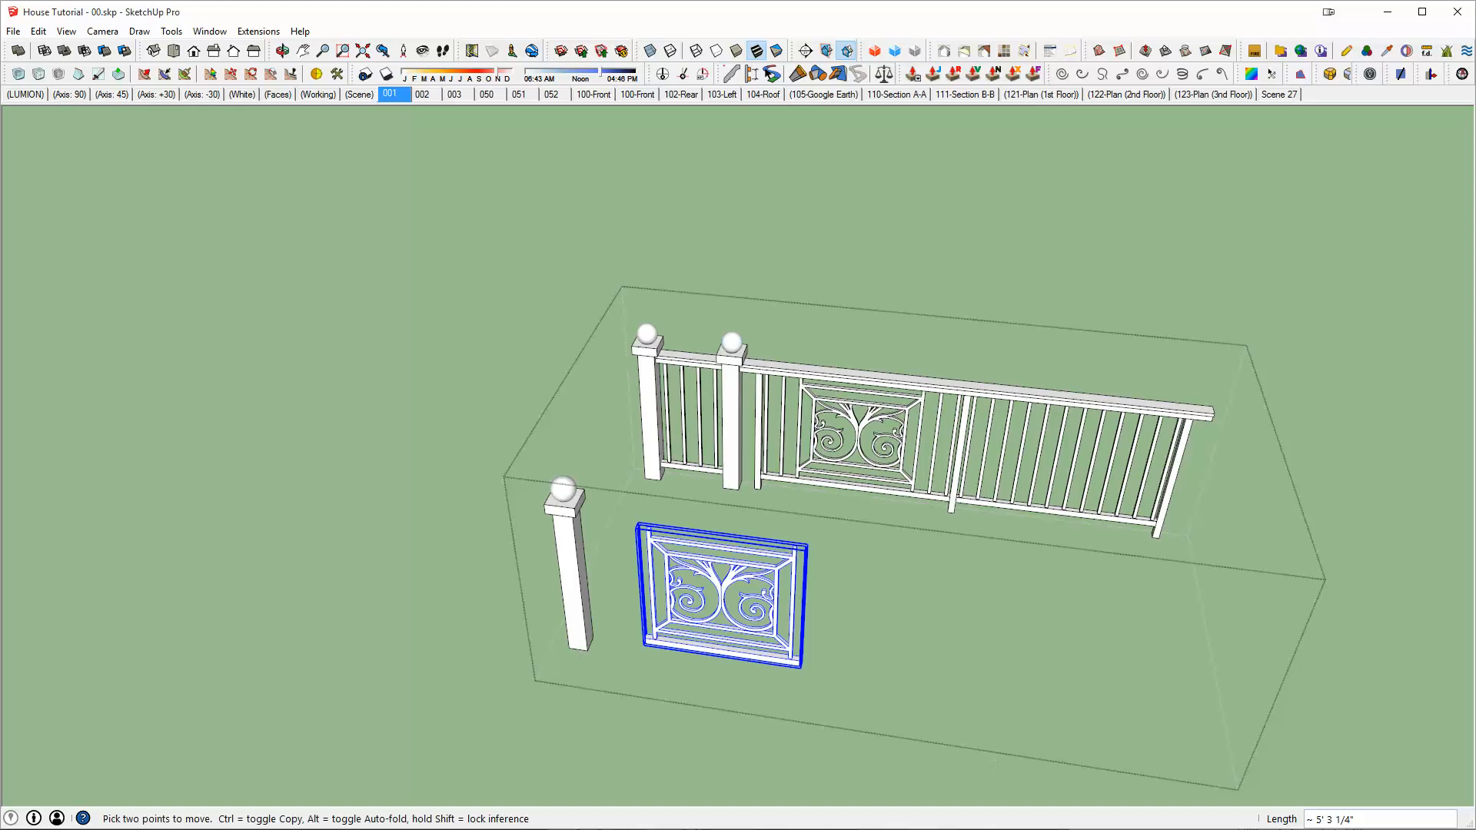
{"action": "middle_click_drag", "start_coordinate": [746, 671], "coordinate": [830, 656]}
Draw a reference line across the base of the middle arch opening, between its two column corners, and hide the surrounding model
{"action": "key", "text": "l"}
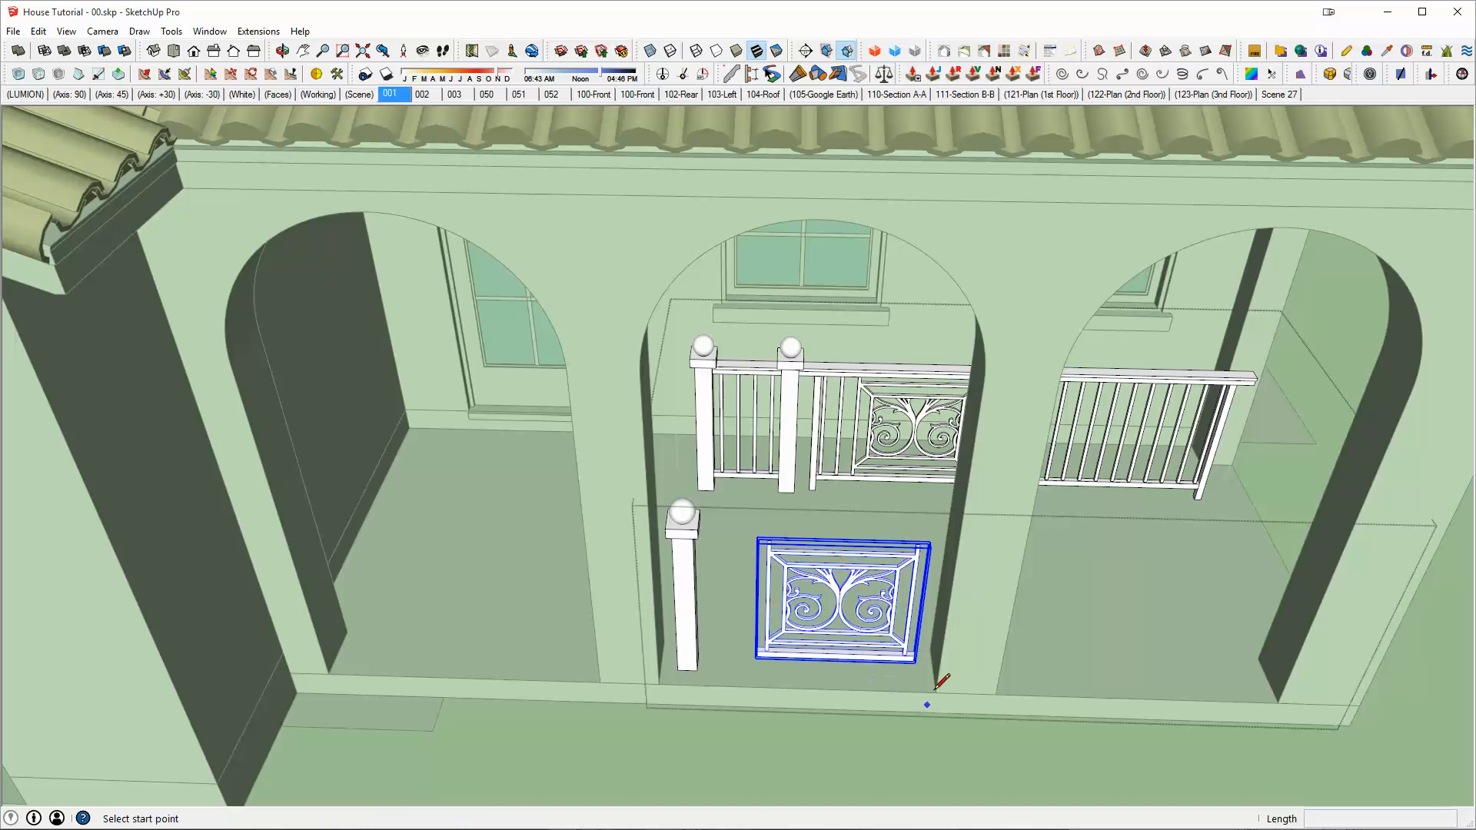
{"action": "left_click", "coordinate": [936, 692]}
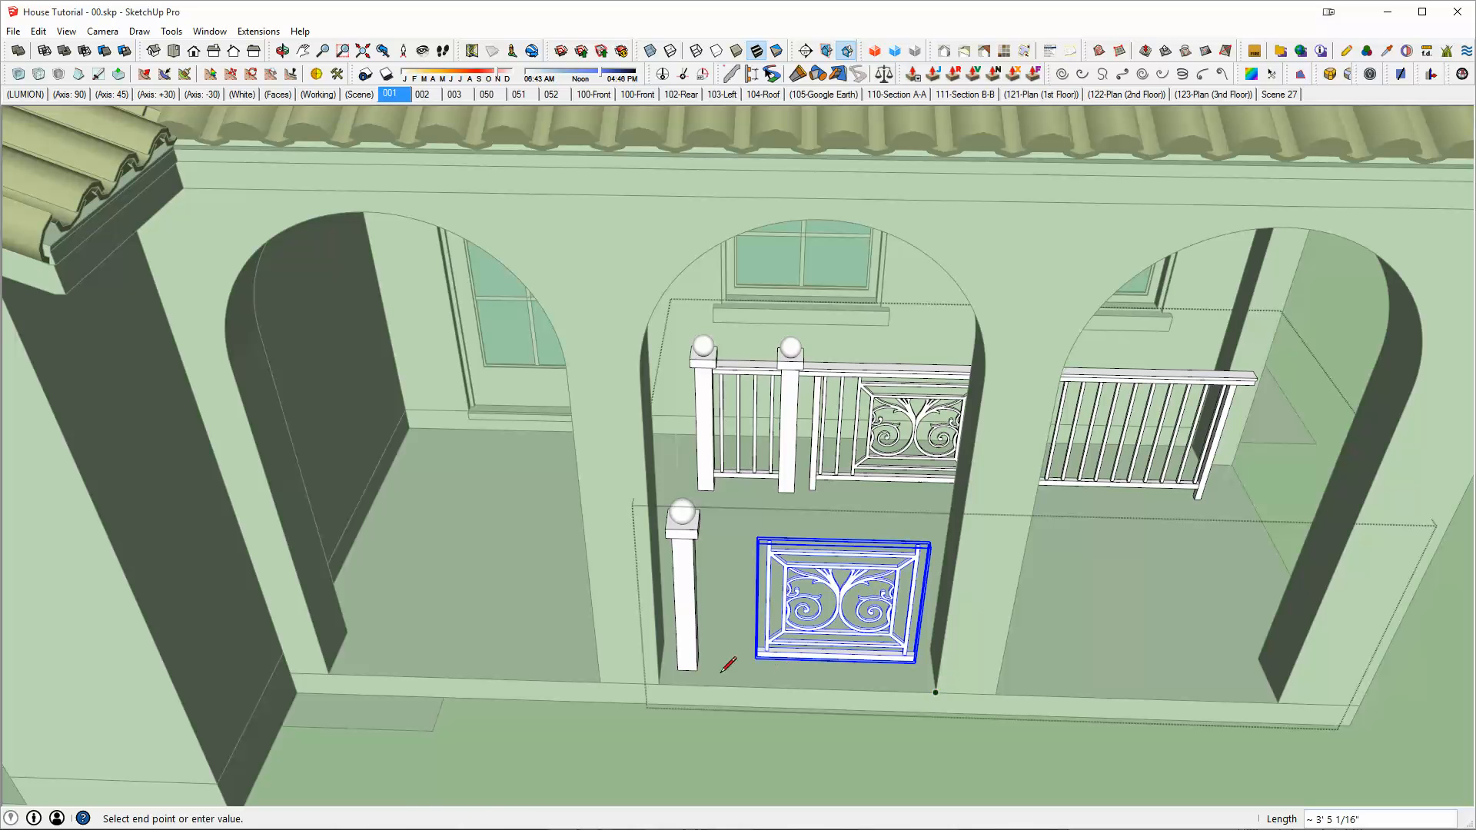
{"action": "left_click", "coordinate": [661, 680]}
{"action": "key", "text": "ctrl+h"}
{"action": "key", "text": "space"}
{"action": "scroll", "coordinate": [835, 655], "scroll_direction": "up", "scroll_amount": 2}
Center the copied scrollwork panel on the reference line's midpoint and erase the line
{"action": "key", "text": "m"}
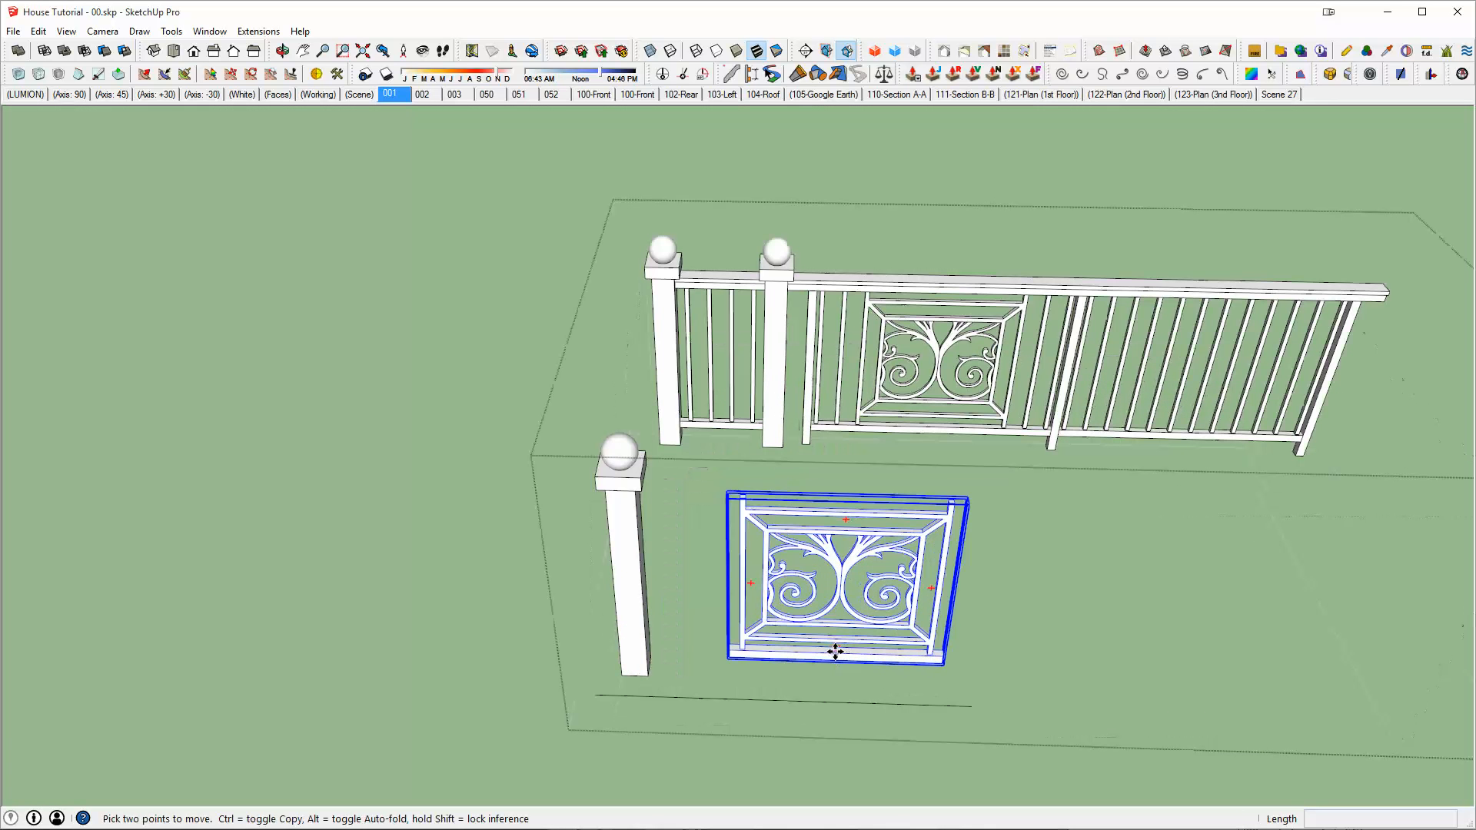
{"action": "left_click", "coordinate": [834, 652]}
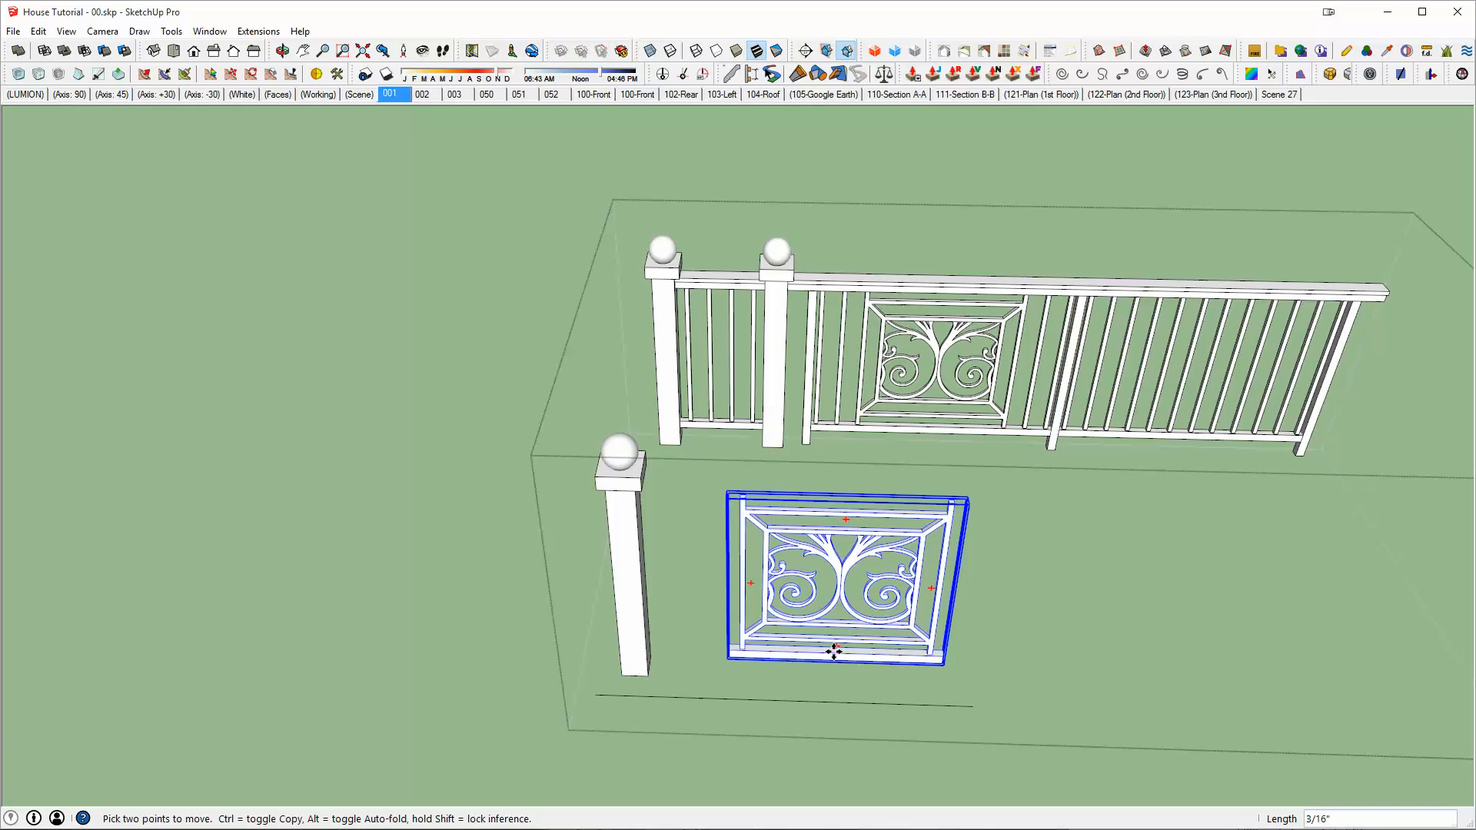
{"action": "left_click", "coordinate": [788, 698]}
{"action": "key", "text": "e"}
{"action": "left_click", "coordinate": [815, 700]}
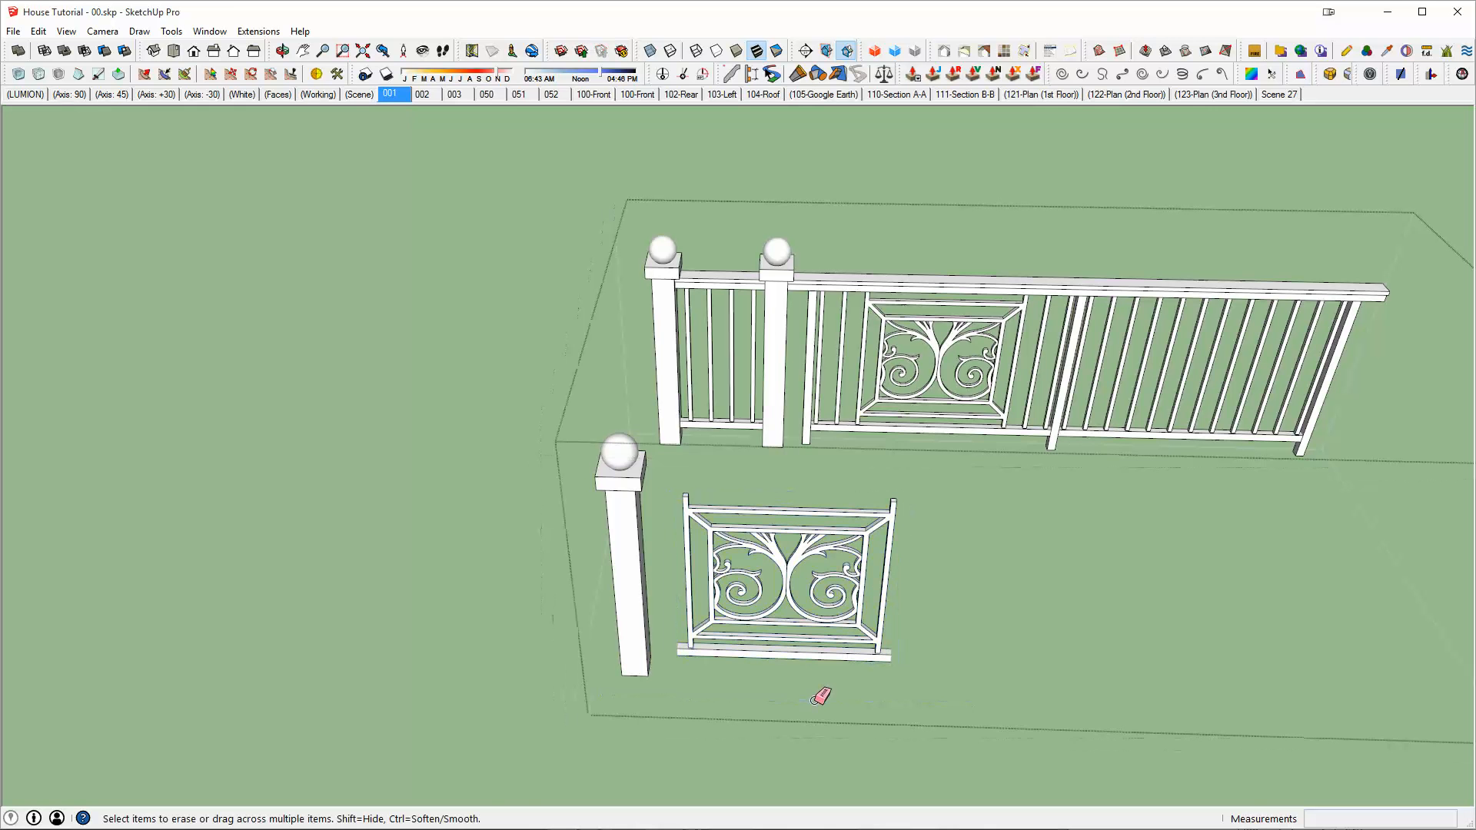
Copy the front post to the opposite side of the arch opening and offset it inward from the column
{"action": "key", "text": "space"}
{"action": "left_click", "coordinate": [634, 639]}
{"action": "middle_click_drag", "start_coordinate": [633, 640], "coordinate": [692, 653]}
{"action": "key", "text": "m"}
{"action": "key", "text": "ctrl"}
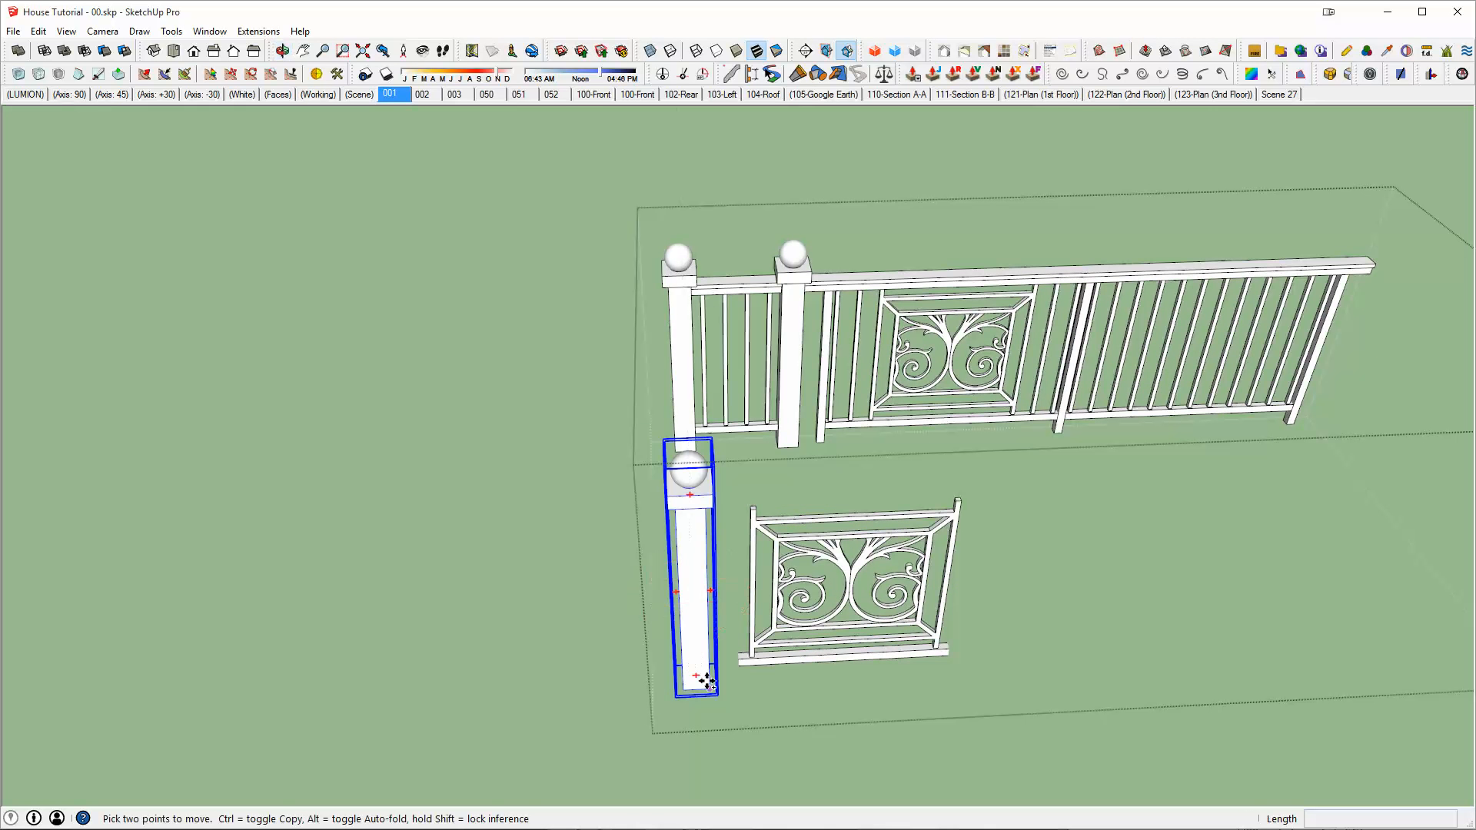
{"action": "left_click", "coordinate": [709, 688]}
{"action": "key", "text": "i"}
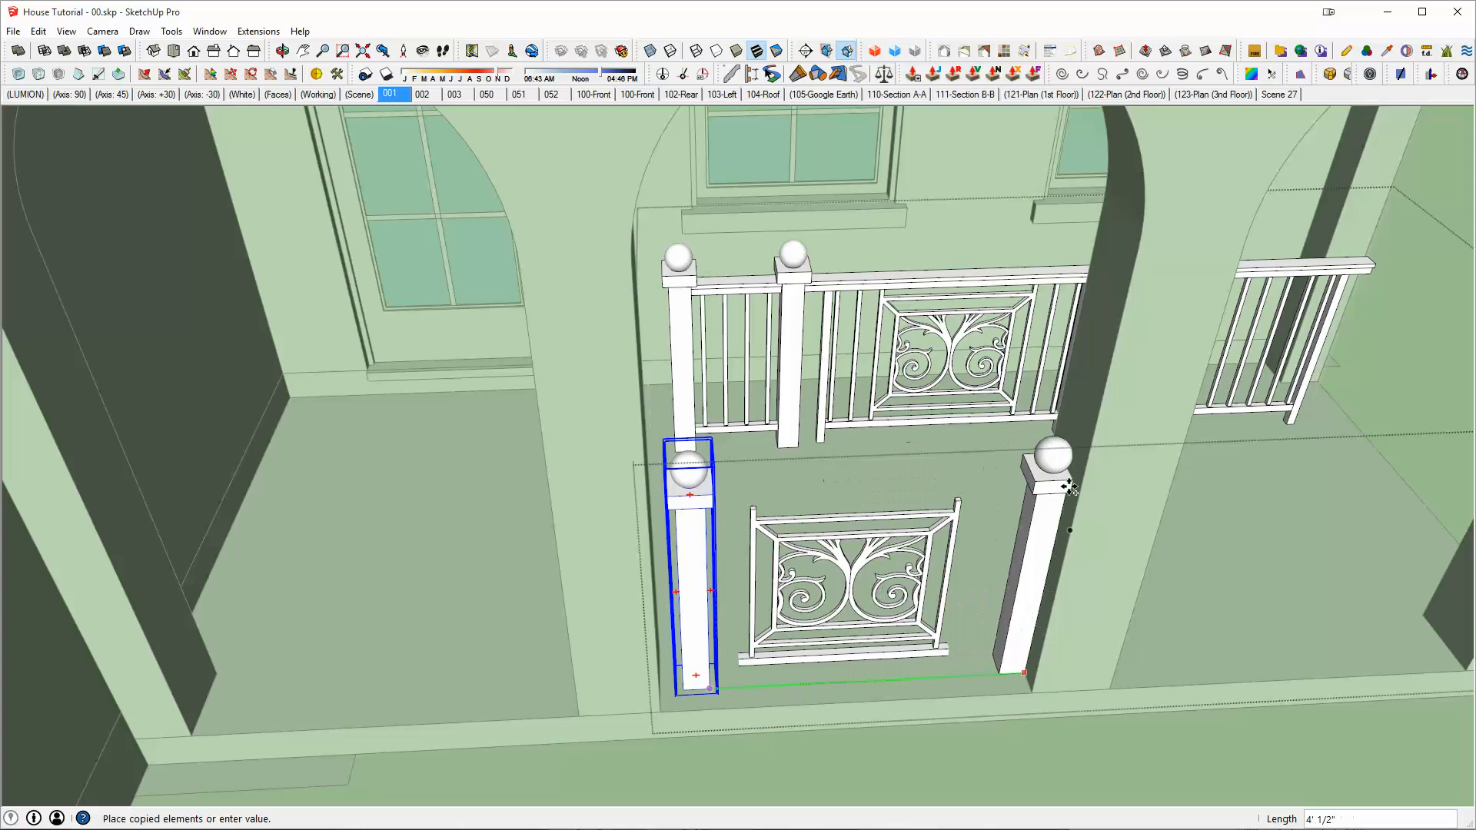
{"action": "left_click", "coordinate": [1081, 422]}
{"action": "left_click", "coordinate": [950, 666]}
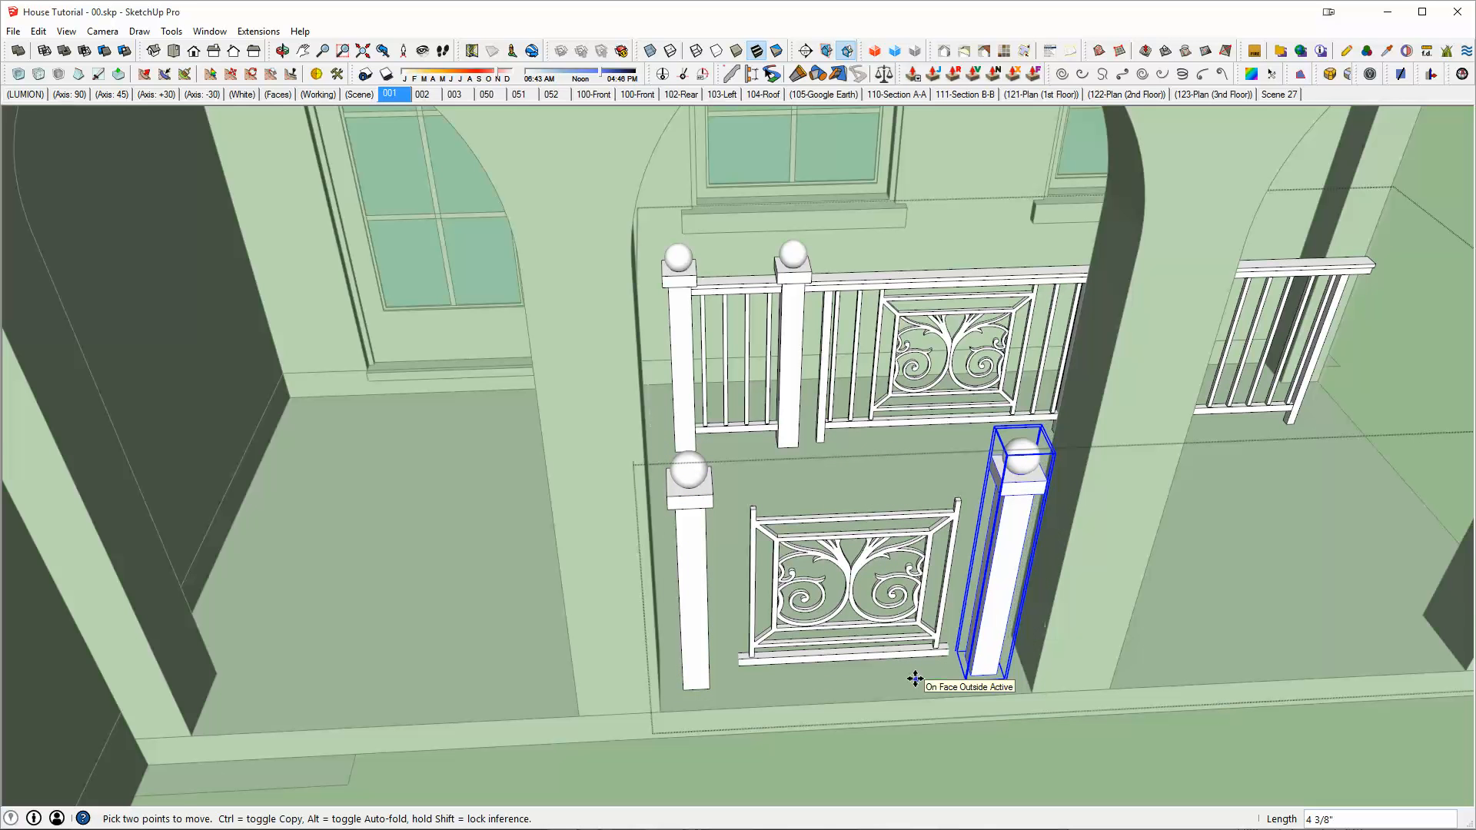
{"action": "key", "text": "Return"}
{"action": "middle_click_drag", "start_coordinate": [915, 679], "coordinate": [856, 653]}
Copy the long top rail from the rear railing to the cap of the first front post
{"action": "key", "text": "space"}
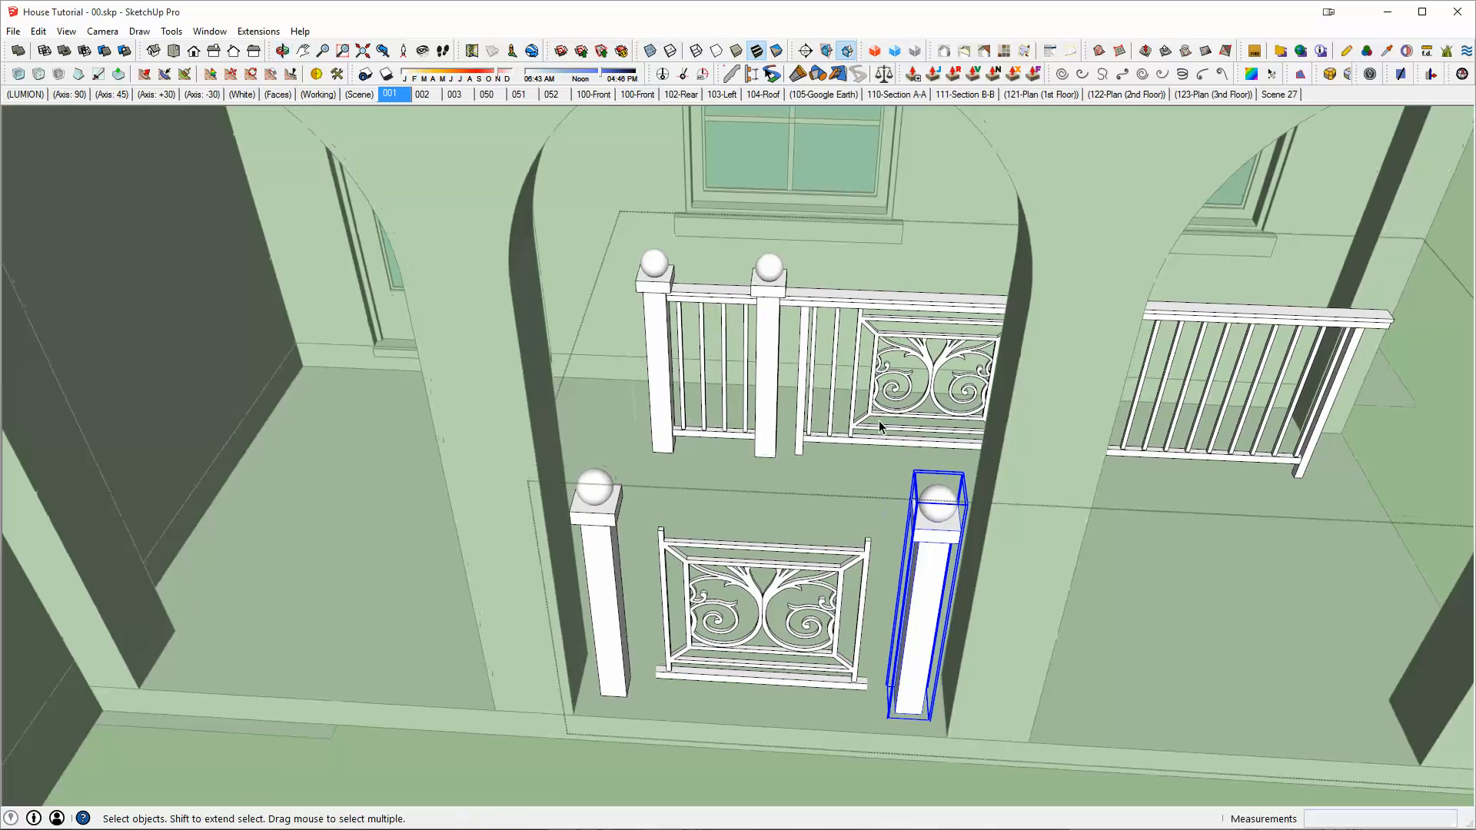
{"action": "left_click", "coordinate": [813, 306]}
{"action": "key", "text": "m"}
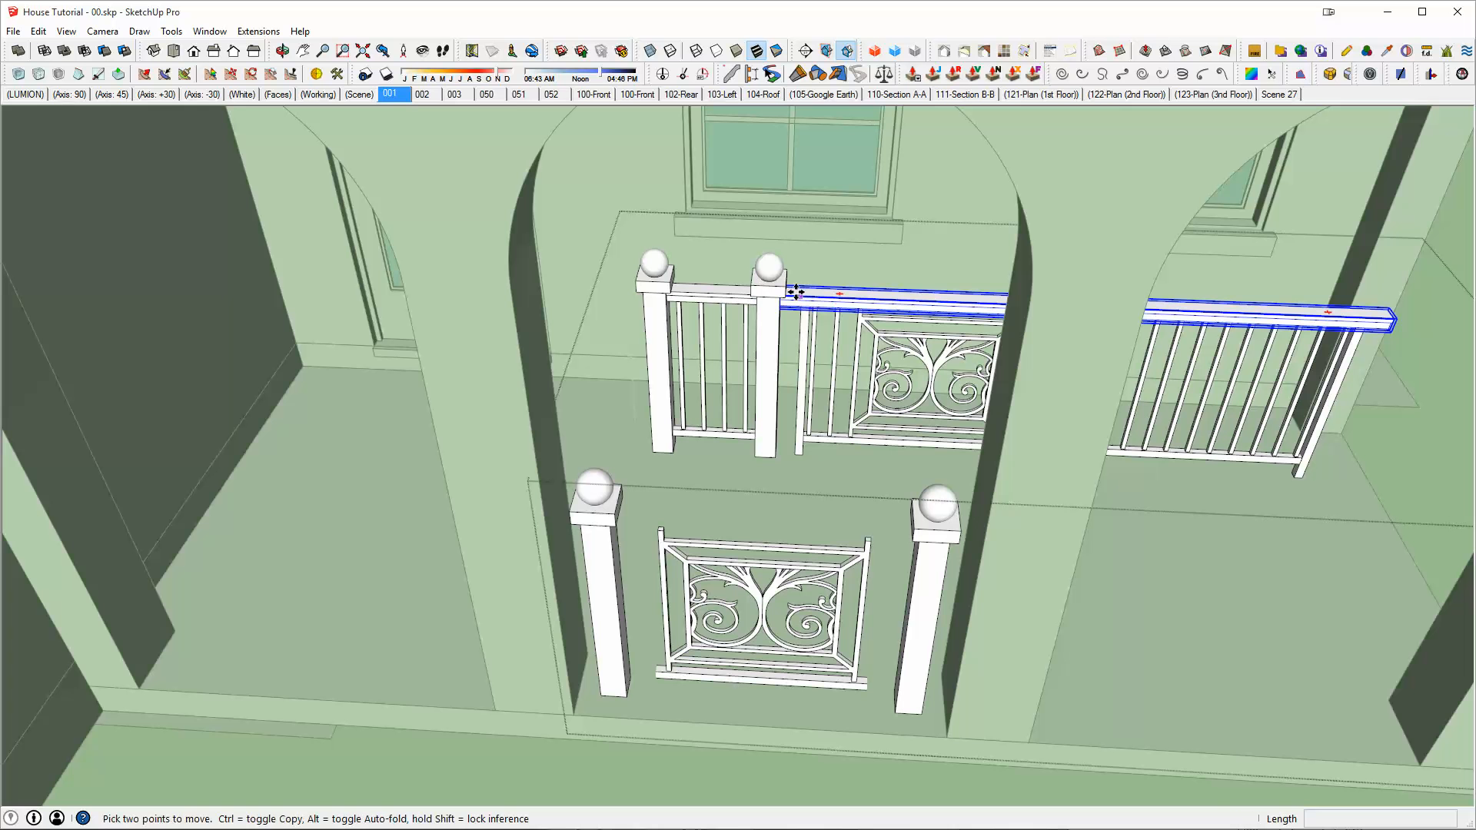
{"action": "left_click", "coordinate": [788, 289]}
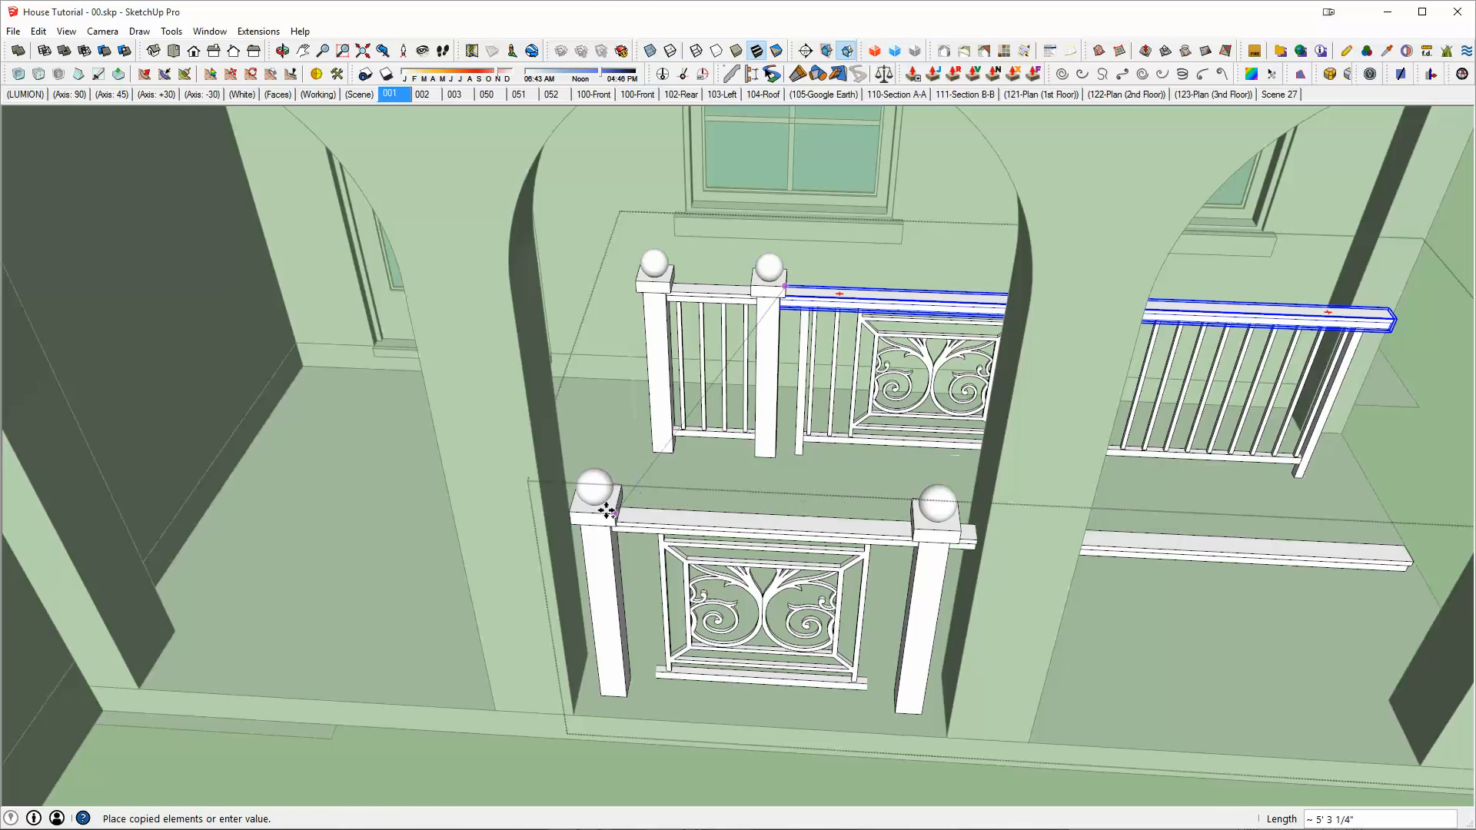
{"action": "left_click", "coordinate": [607, 500]}
{"action": "middle_click_drag", "start_coordinate": [607, 499], "coordinate": [1284, 492]}
Shorten the copied top rail group so its far end meets the second front post
{"action": "right_click", "coordinate": [1284, 492]}
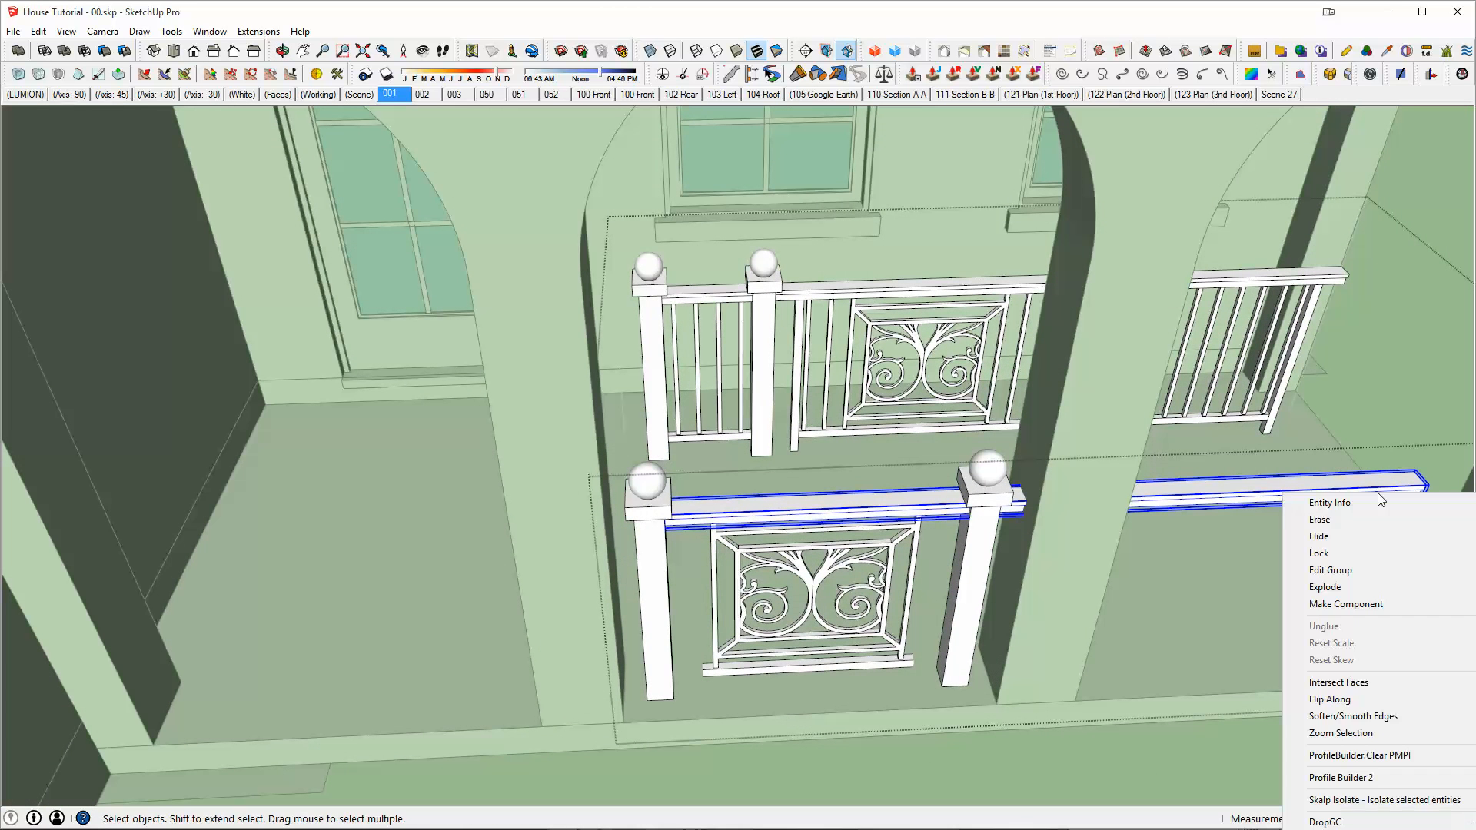
{"action": "left_click", "coordinate": [1314, 569]}
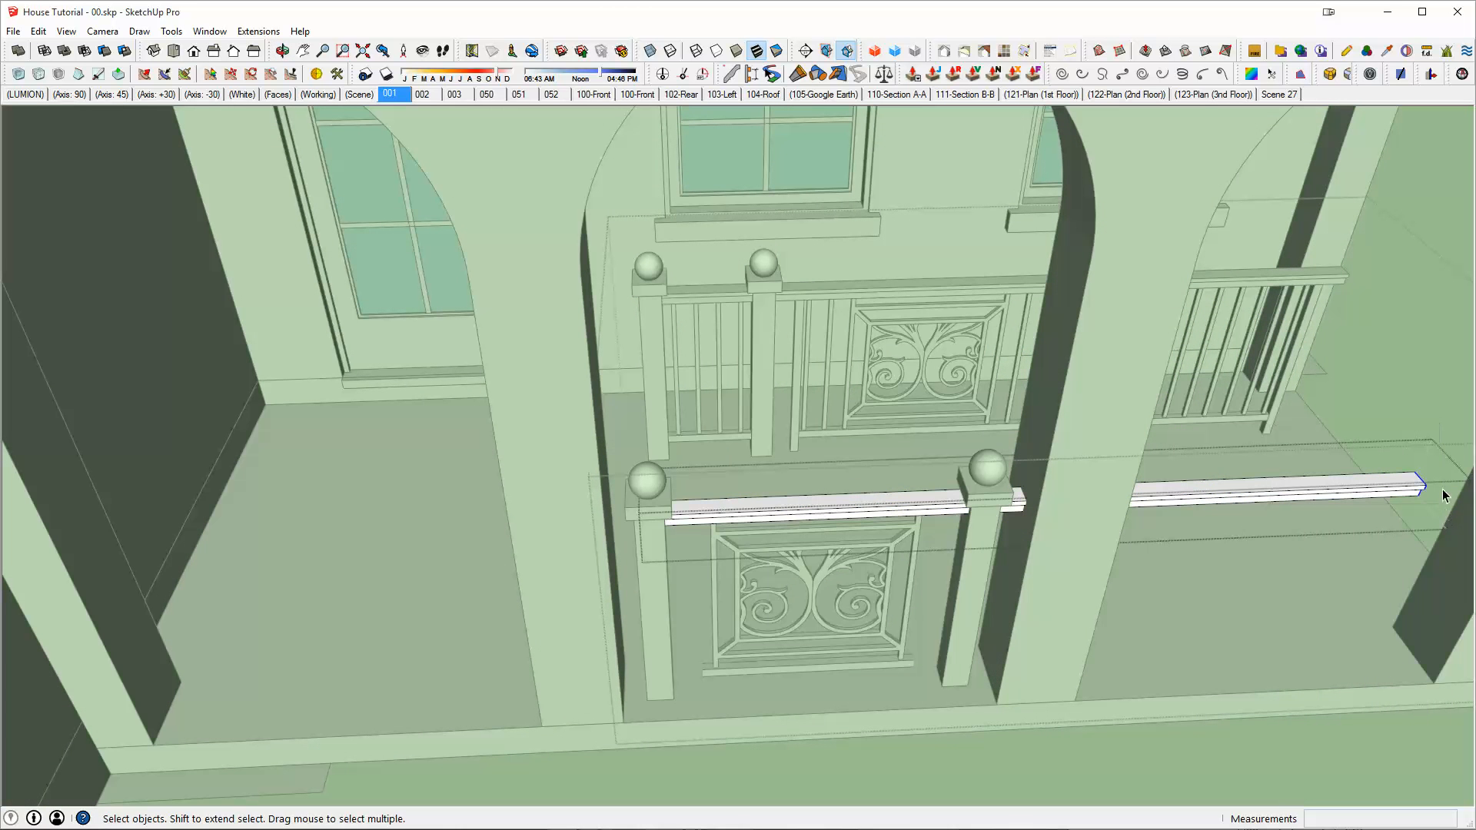
{"action": "key", "text": "m"}
{"action": "left_click", "coordinate": [1417, 484]}
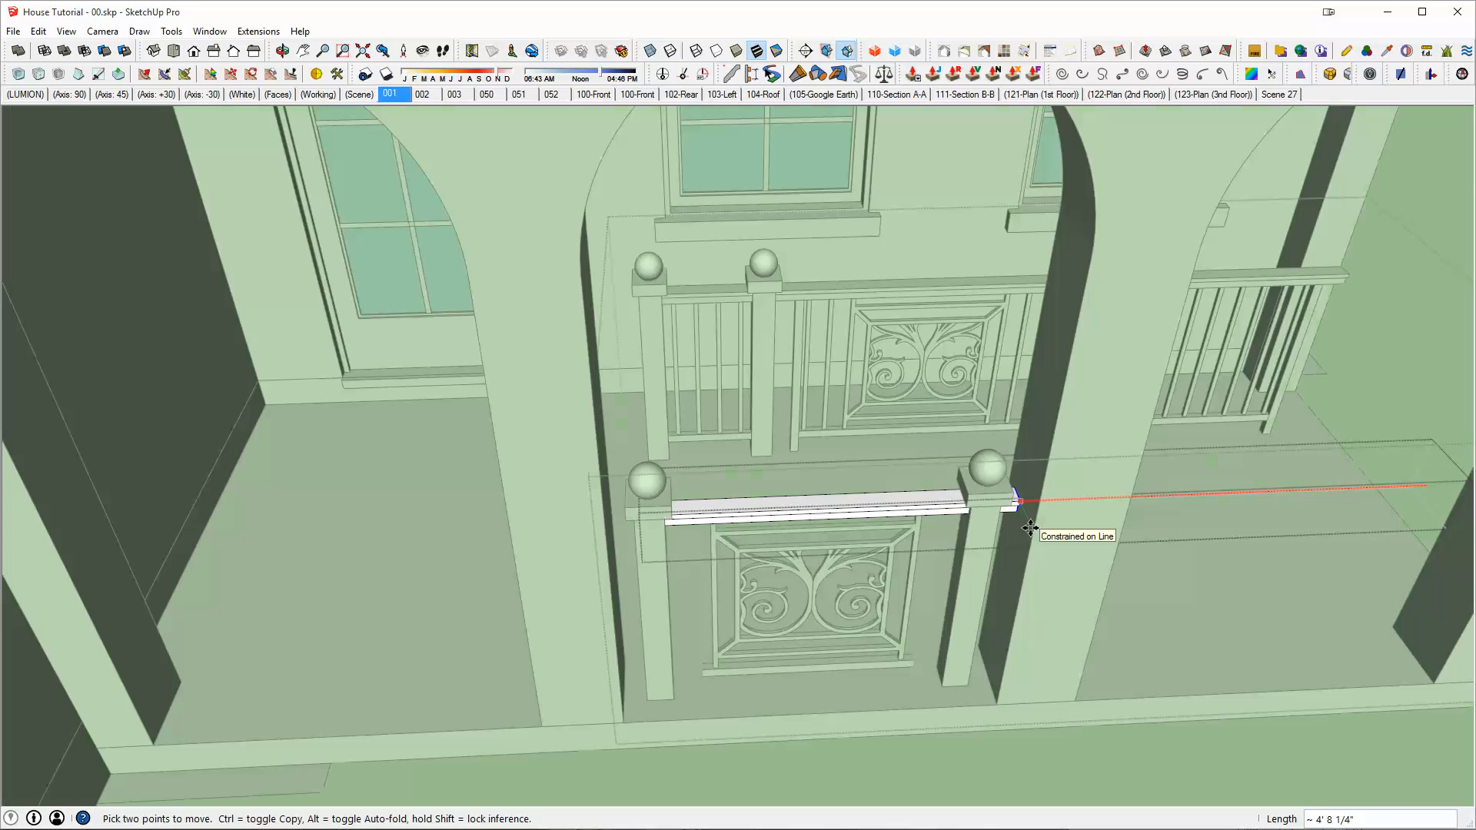
{"action": "scroll", "coordinate": [975, 529], "scroll_direction": "up", "scroll_amount": 2}
{"action": "left_click", "coordinate": [977, 498]}
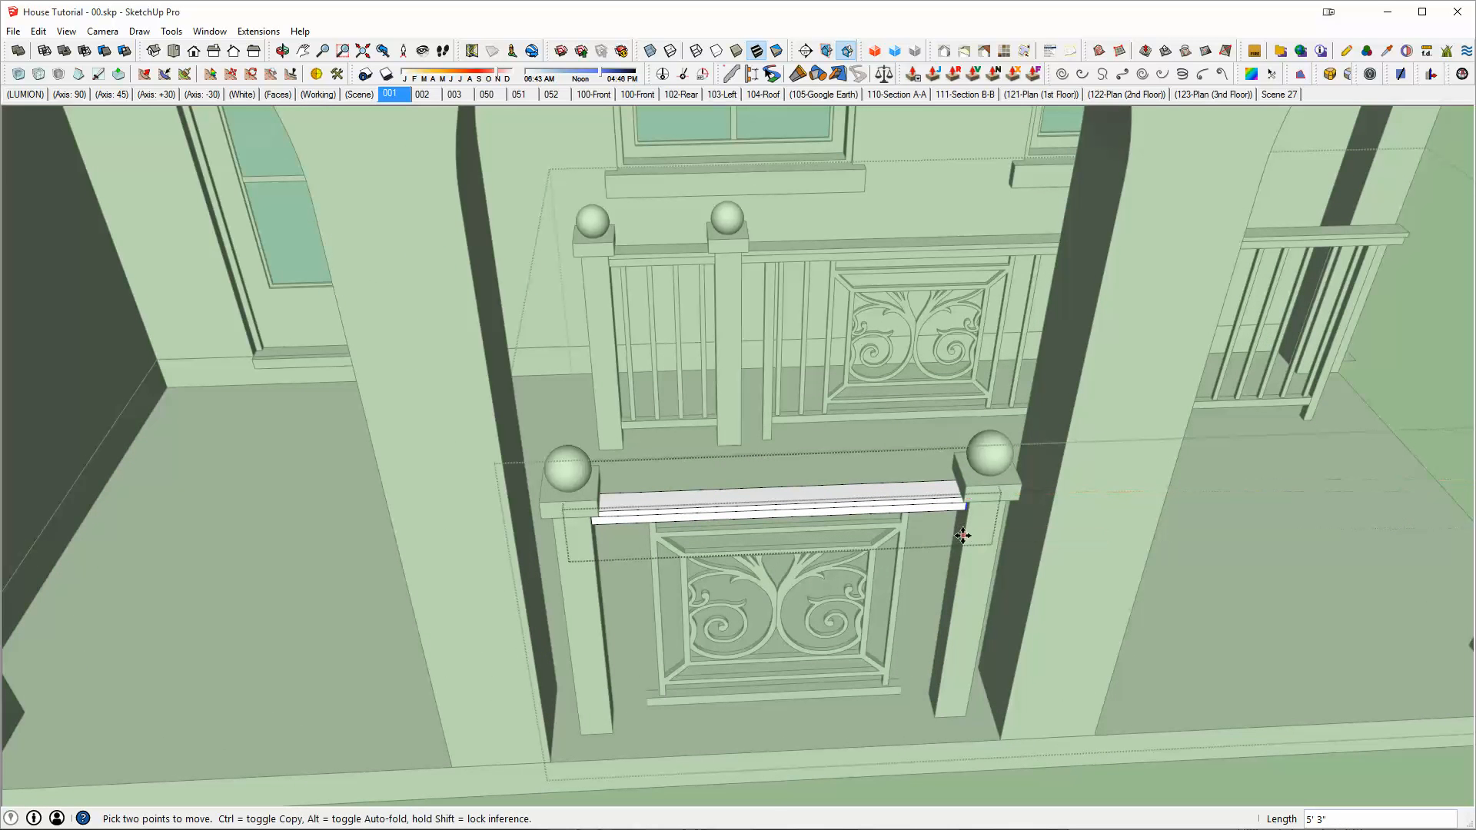
{"action": "middle_click_drag", "start_coordinate": [977, 498], "coordinate": [989, 560]}
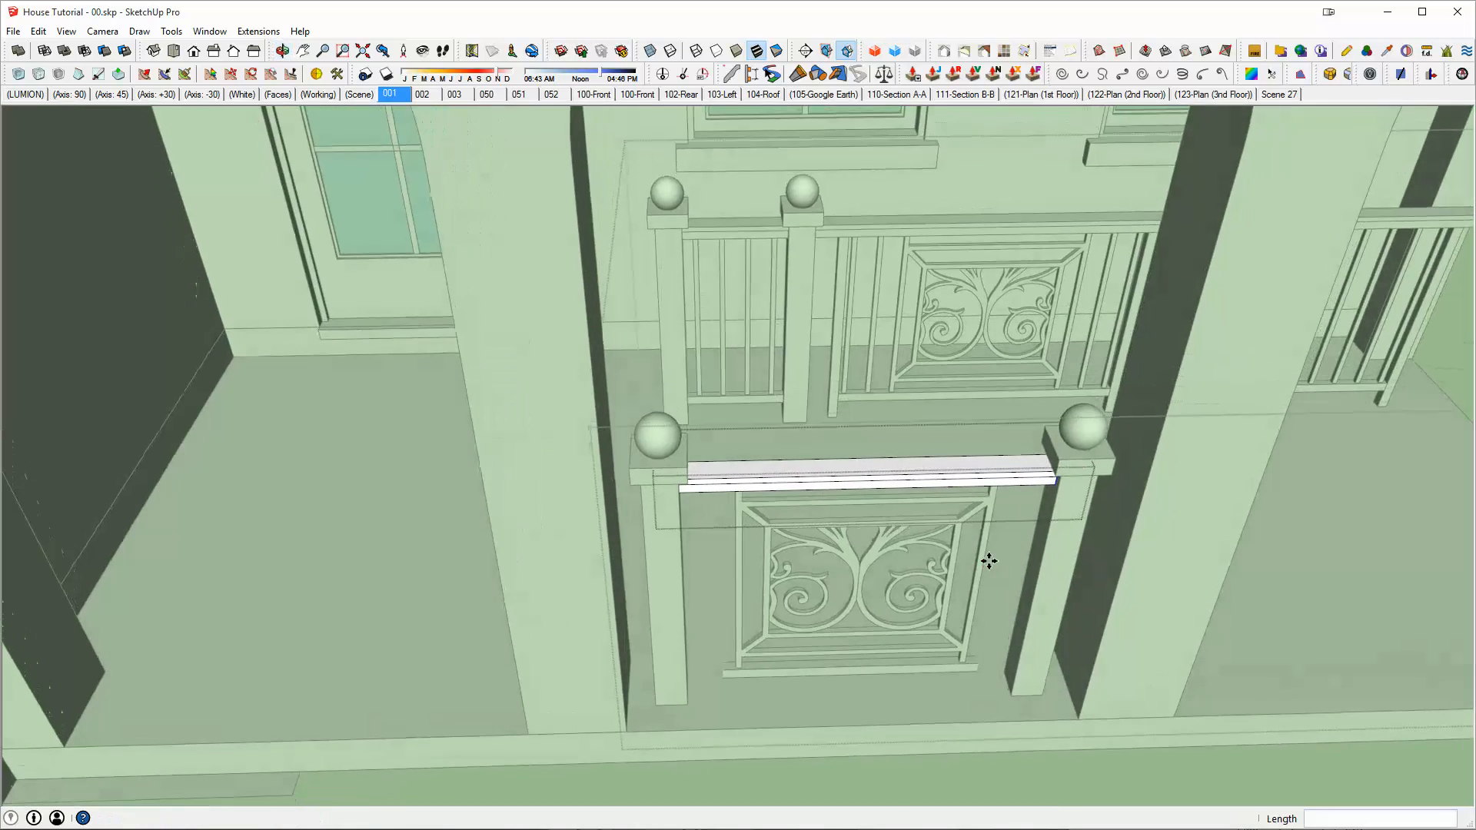
{"action": "key", "text": "space"}
{"action": "key", "text": "Escape"}
{"action": "middle_click_drag", "start_coordinate": [915, 498], "coordinate": [812, 592]}
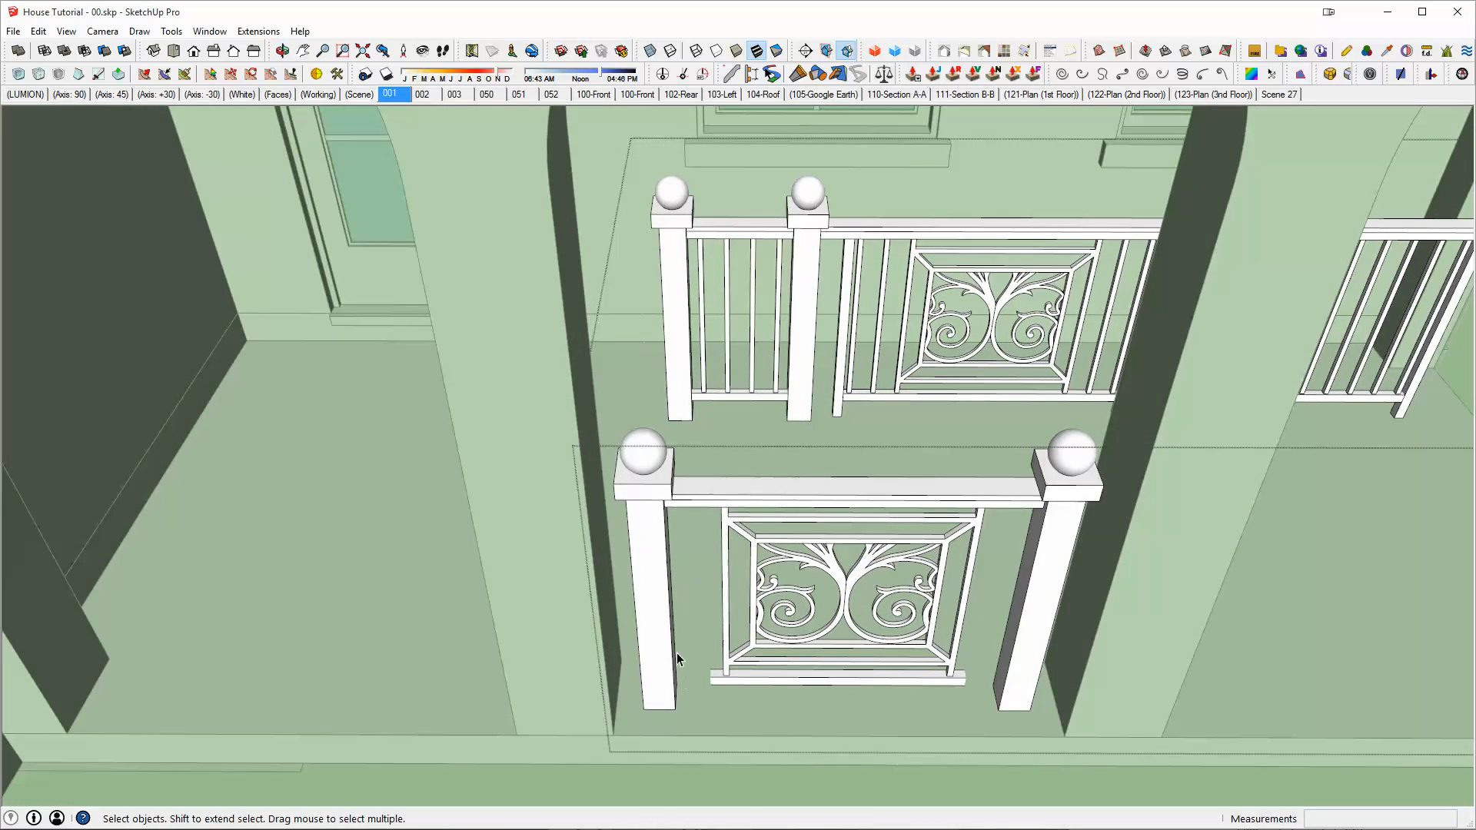
Hide the rest of the model around the rear railing's short baluster section
{"action": "scroll", "coordinate": [750, 357], "scroll_direction": "up", "scroll_amount": 6}
{"action": "middle_click_drag", "start_coordinate": [750, 357], "coordinate": [837, 587], "text": "shift"}
{"action": "scroll", "coordinate": [838, 474], "scroll_direction": "up", "scroll_amount": 5}
{"action": "scroll", "coordinate": [402, 607], "scroll_direction": "down", "scroll_amount": 5}
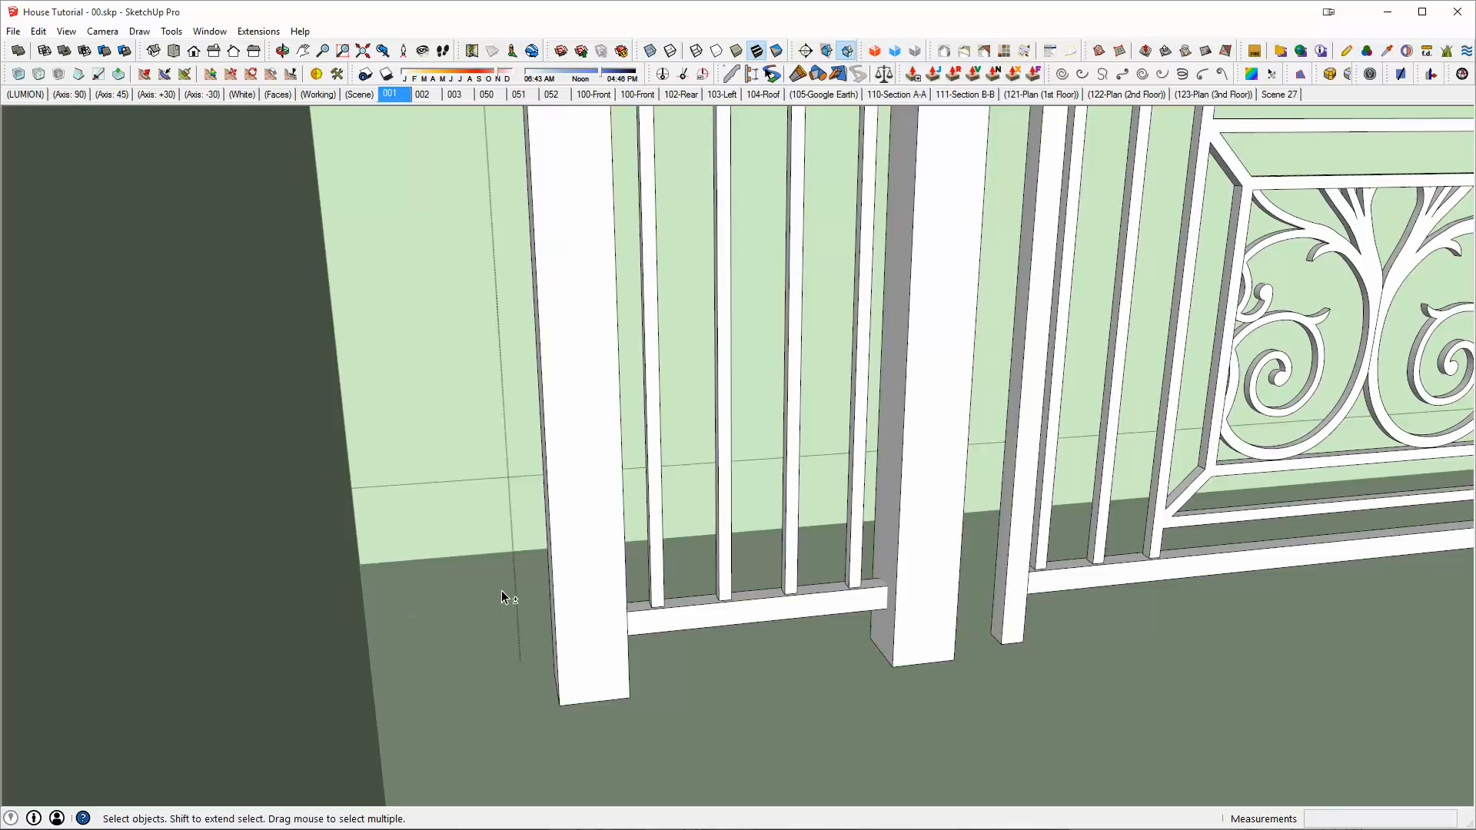
{"action": "key", "text": "shift+h"}
{"action": "middle_click_drag", "start_coordinate": [780, 495], "coordinate": [824, 564], "text": "shift"}
{"action": "scroll", "coordinate": [823, 564], "scroll_direction": "up", "scroll_amount": 1}
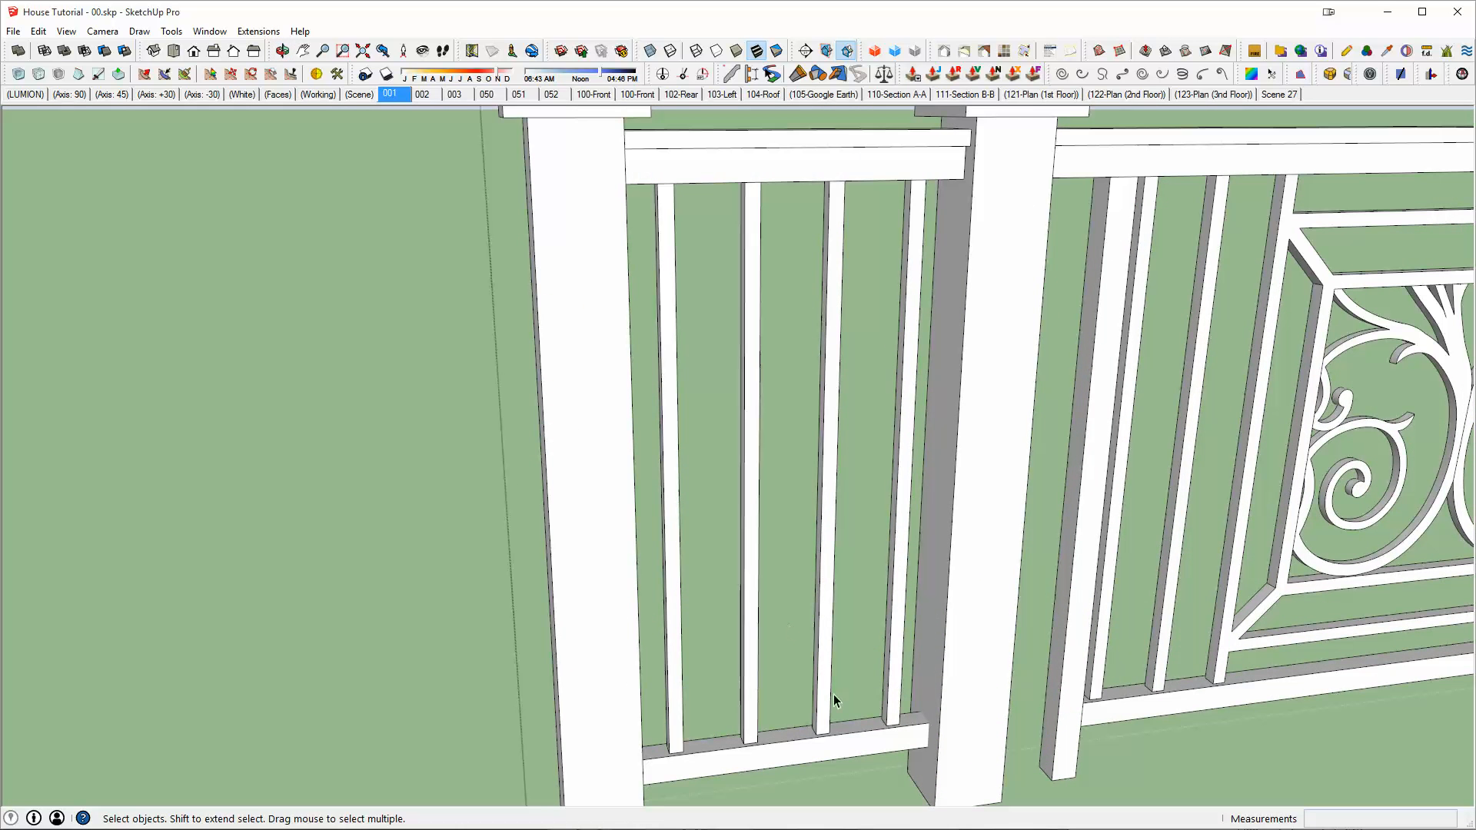
{"action": "middle_click_drag", "start_coordinate": [833, 694], "coordinate": [863, 699]}
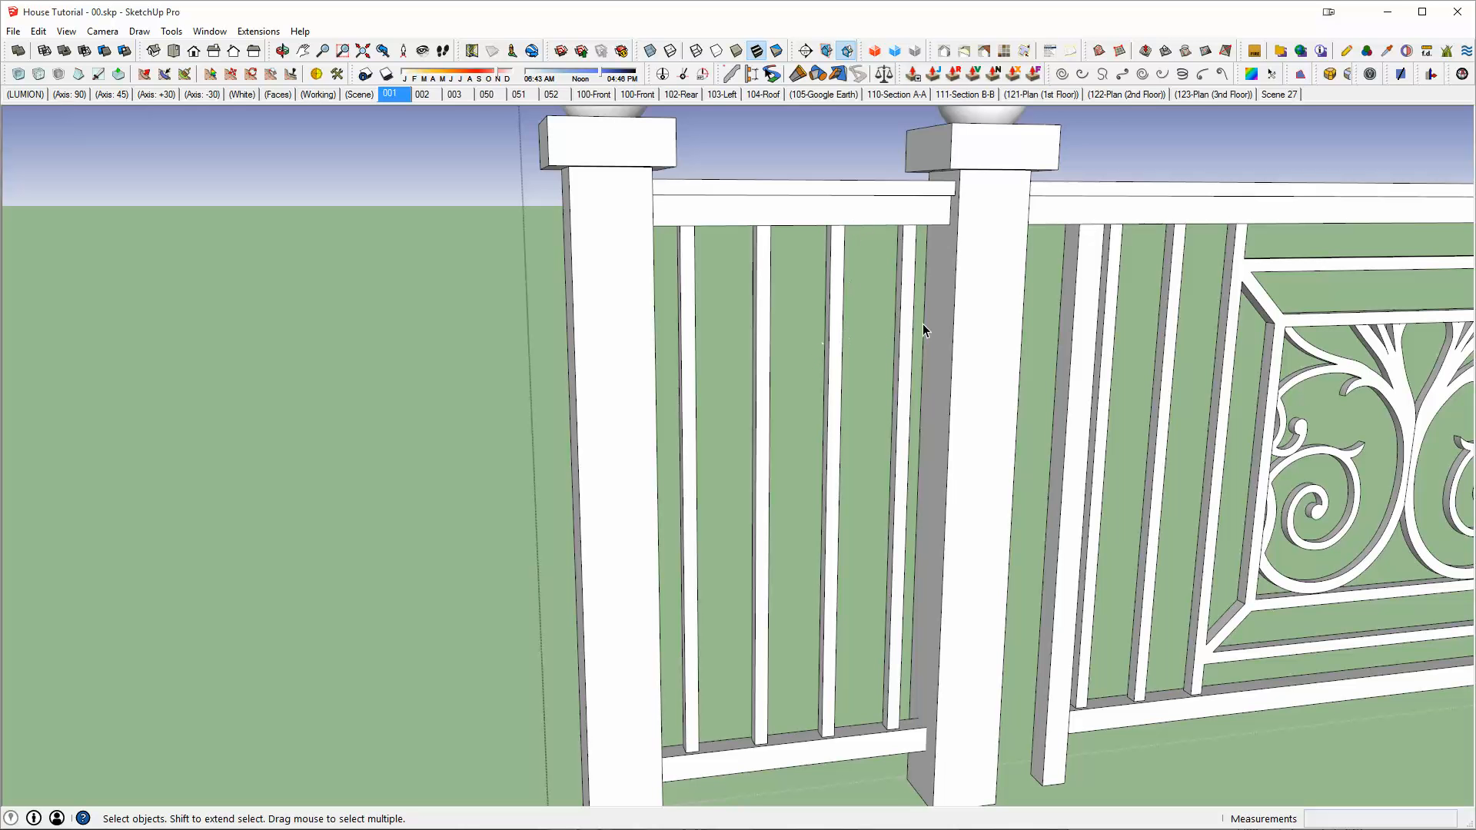
Open the third baluster component of the rear railing's short section for editing, with its sibling components and the rest of the model hidden
{"action": "left_click", "coordinate": [855, 740]}
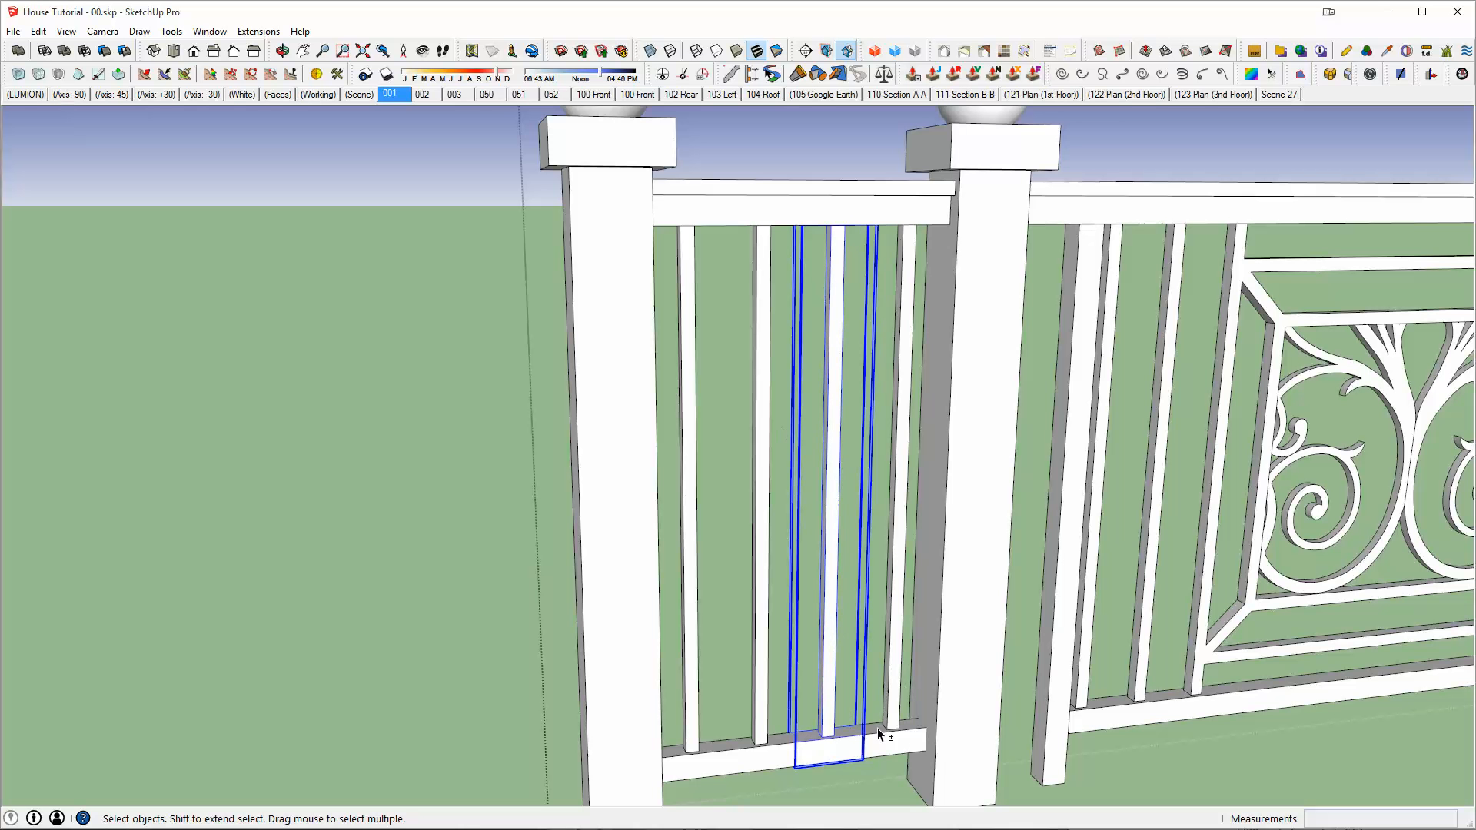
{"action": "scroll", "coordinate": [878, 658], "scroll_direction": "up", "scroll_amount": 2}
{"action": "middle_click_drag", "start_coordinate": [878, 729], "coordinate": [950, 684], "text": "shift"}
{"action": "double_click", "coordinate": [860, 677]}
{"action": "key", "text": "shift+h"}
{"action": "key", "text": "i"}
{"action": "key", "text": "j"}
{"action": "scroll", "coordinate": [856, 646], "scroll_direction": "down", "scroll_amount": 2}
{"action": "middle_click_drag", "start_coordinate": [857, 643], "coordinate": [807, 698], "text": "shift"}
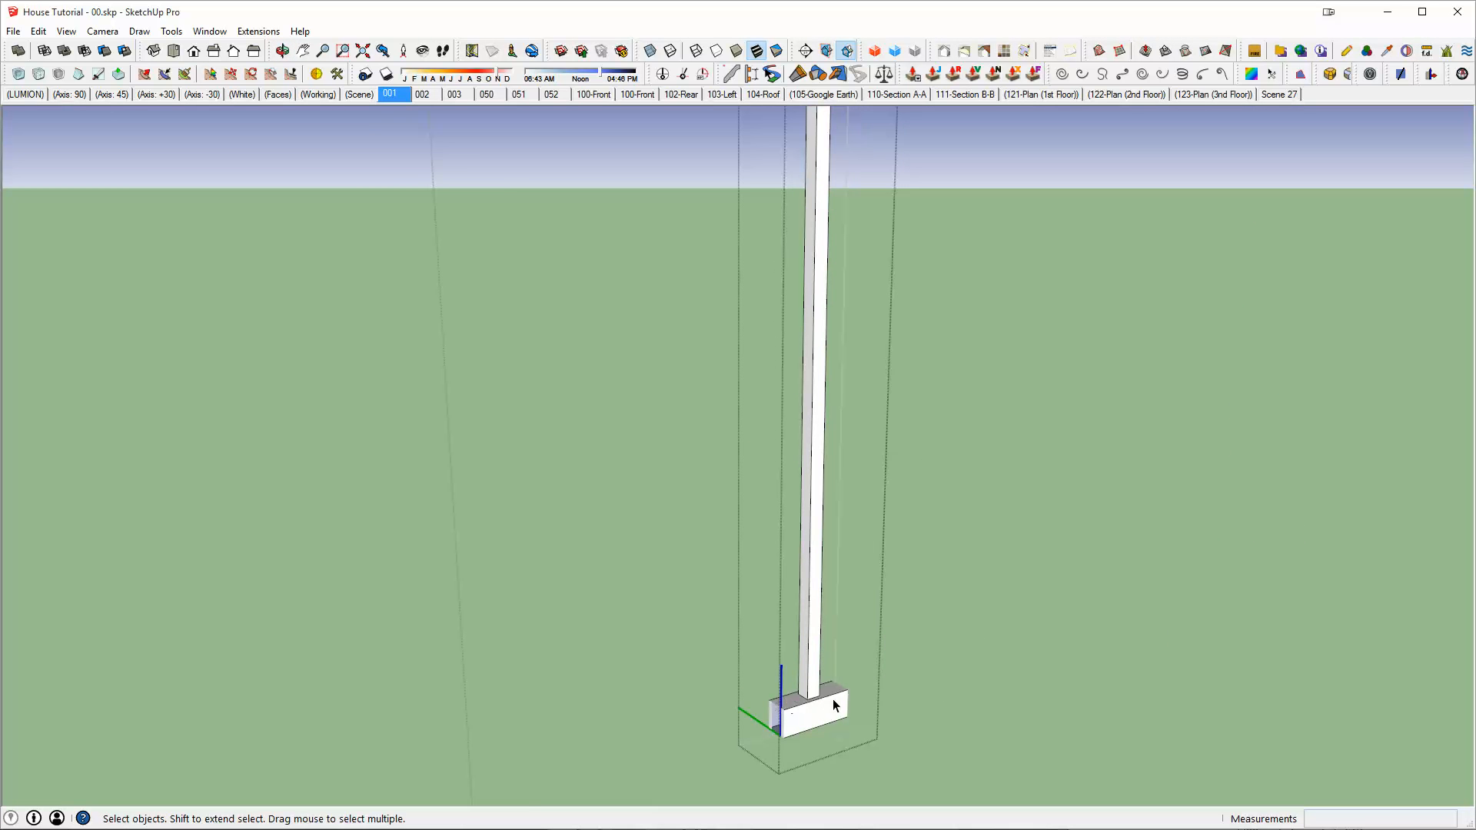
{"action": "scroll", "coordinate": [832, 699], "scroll_direction": "down", "scroll_amount": 2}
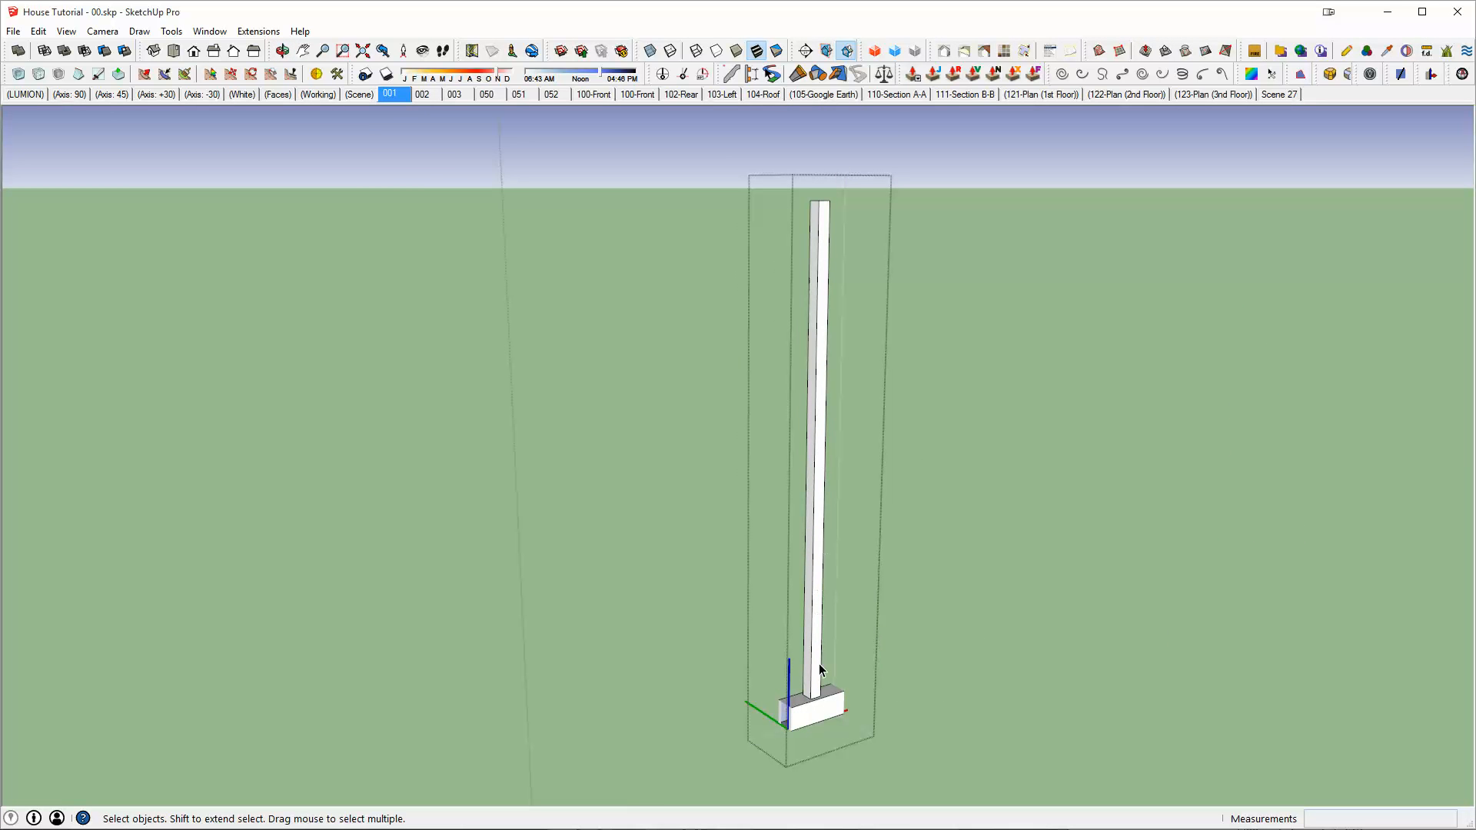
{"action": "scroll", "coordinate": [817, 688], "scroll_direction": "up", "scroll_amount": 2}
{"action": "scroll", "coordinate": [799, 711], "scroll_direction": "up", "scroll_amount": 3}
Close one open end of the baluster's bottom rail segment by drawing a line along the opening
{"action": "key", "text": "e"}
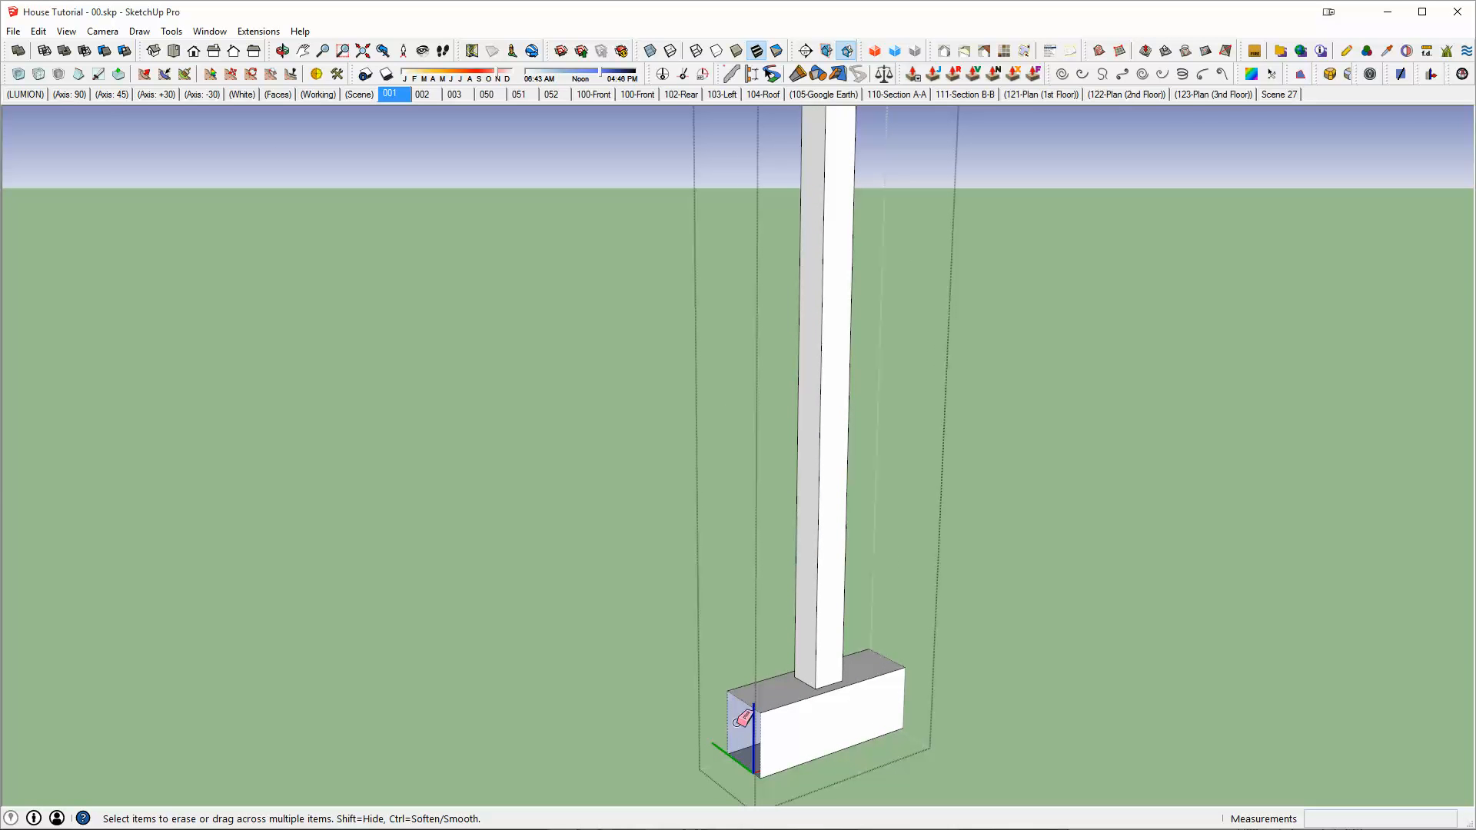
{"action": "mouse_move", "coordinate": [764, 702]}
{"action": "middle_mouse_down"}
{"action": "mouse_move", "coordinate": [553, 702]}
{"action": "mouse_move", "coordinate": [757, 737]}
{"action": "middle_mouse_up"}
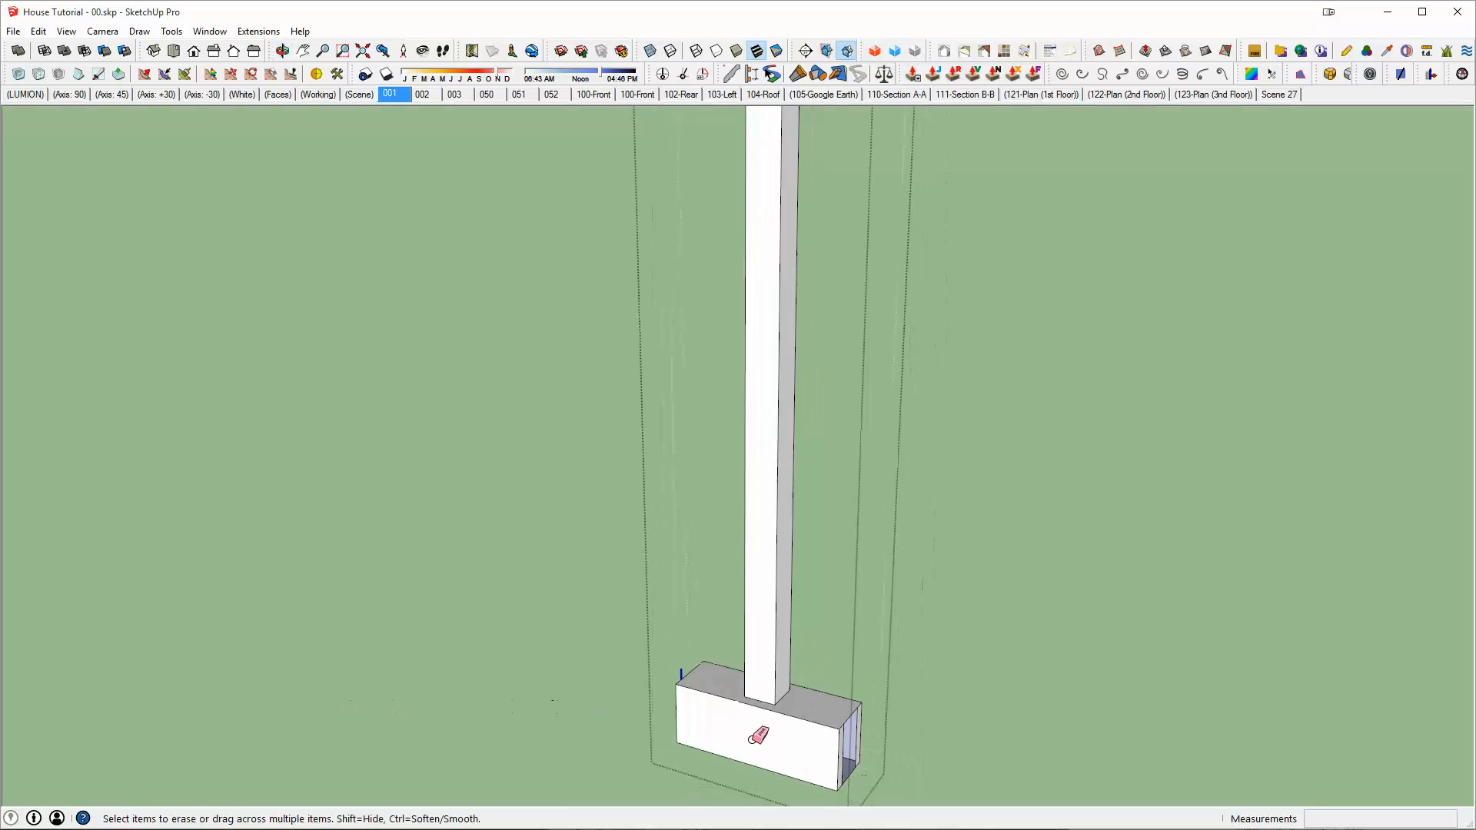
{"action": "middle_click_drag", "start_coordinate": [861, 746], "coordinate": [837, 684]}
{"action": "key", "text": "l"}
{"action": "left_click", "coordinate": [839, 715]}
{"action": "left_click", "coordinate": [857, 694]}
{"action": "key", "text": "e"}
{"action": "key", "text": "space"}
{"action": "double_click", "coordinate": [832, 679]}
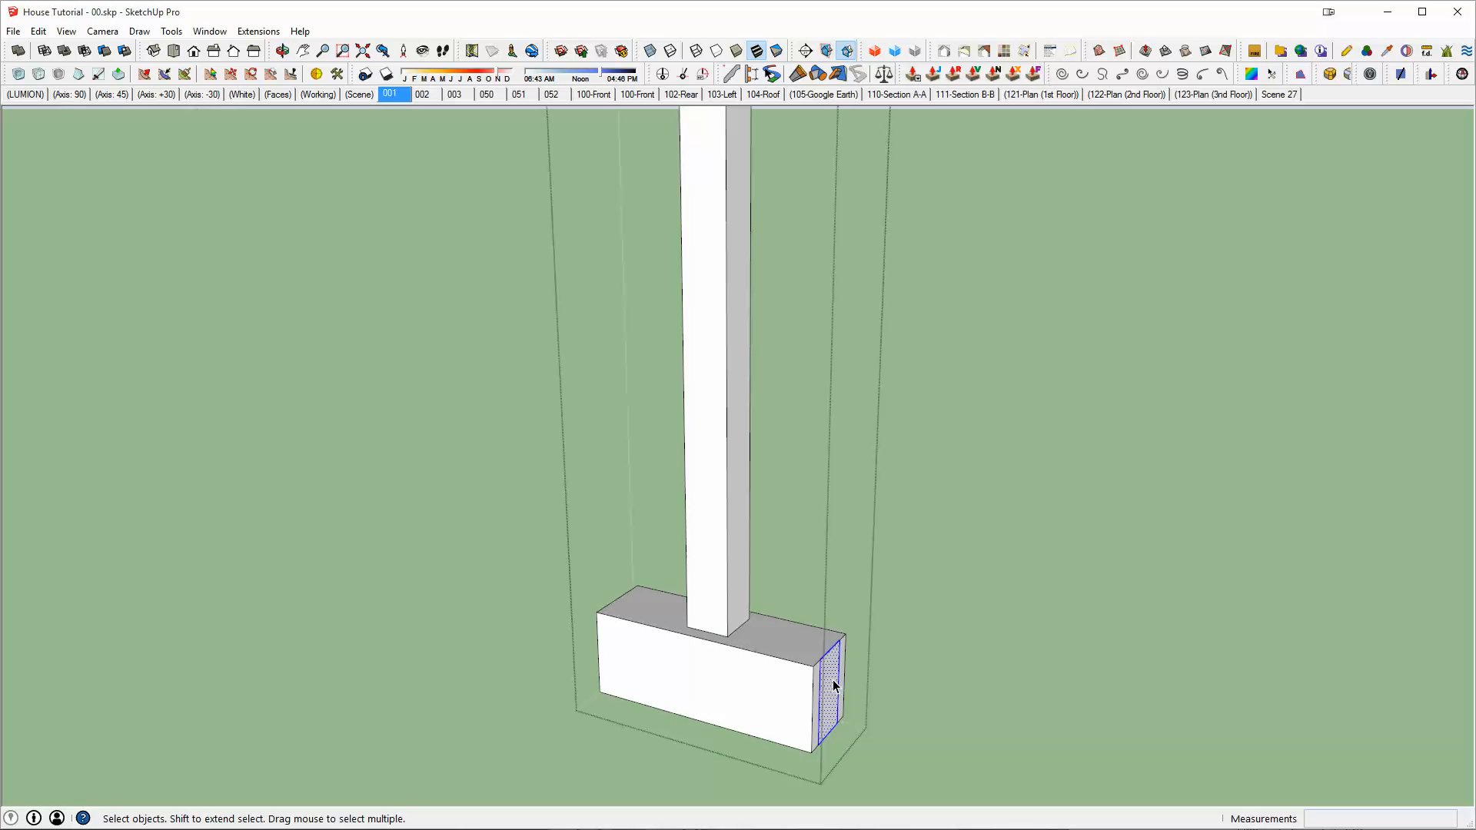
{"action": "left_click", "coordinate": [833, 680]}
{"action": "middle_click_drag", "start_coordinate": [738, 667], "coordinate": [745, 701]}
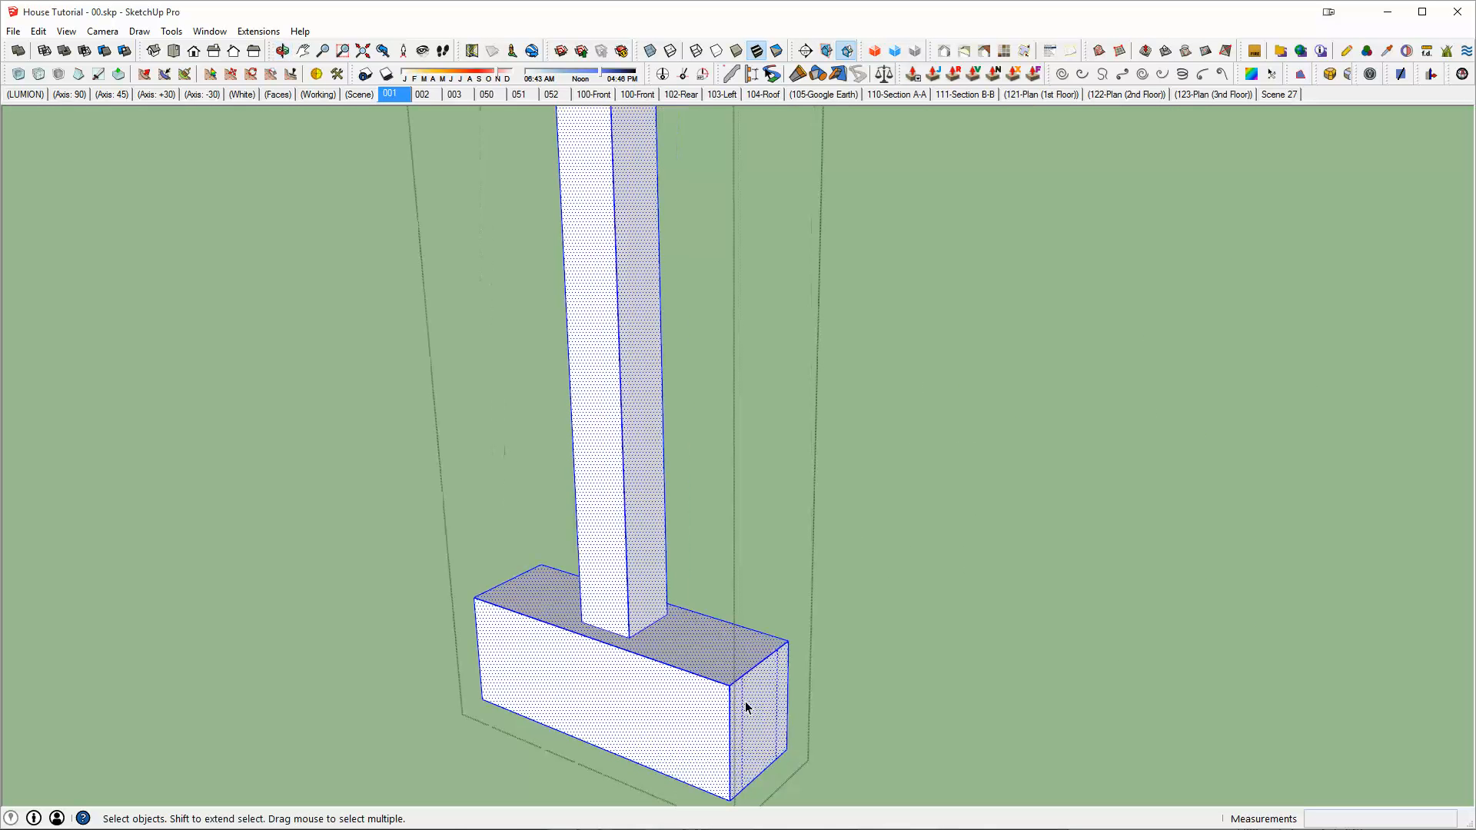
{"action": "key", "text": "e"}
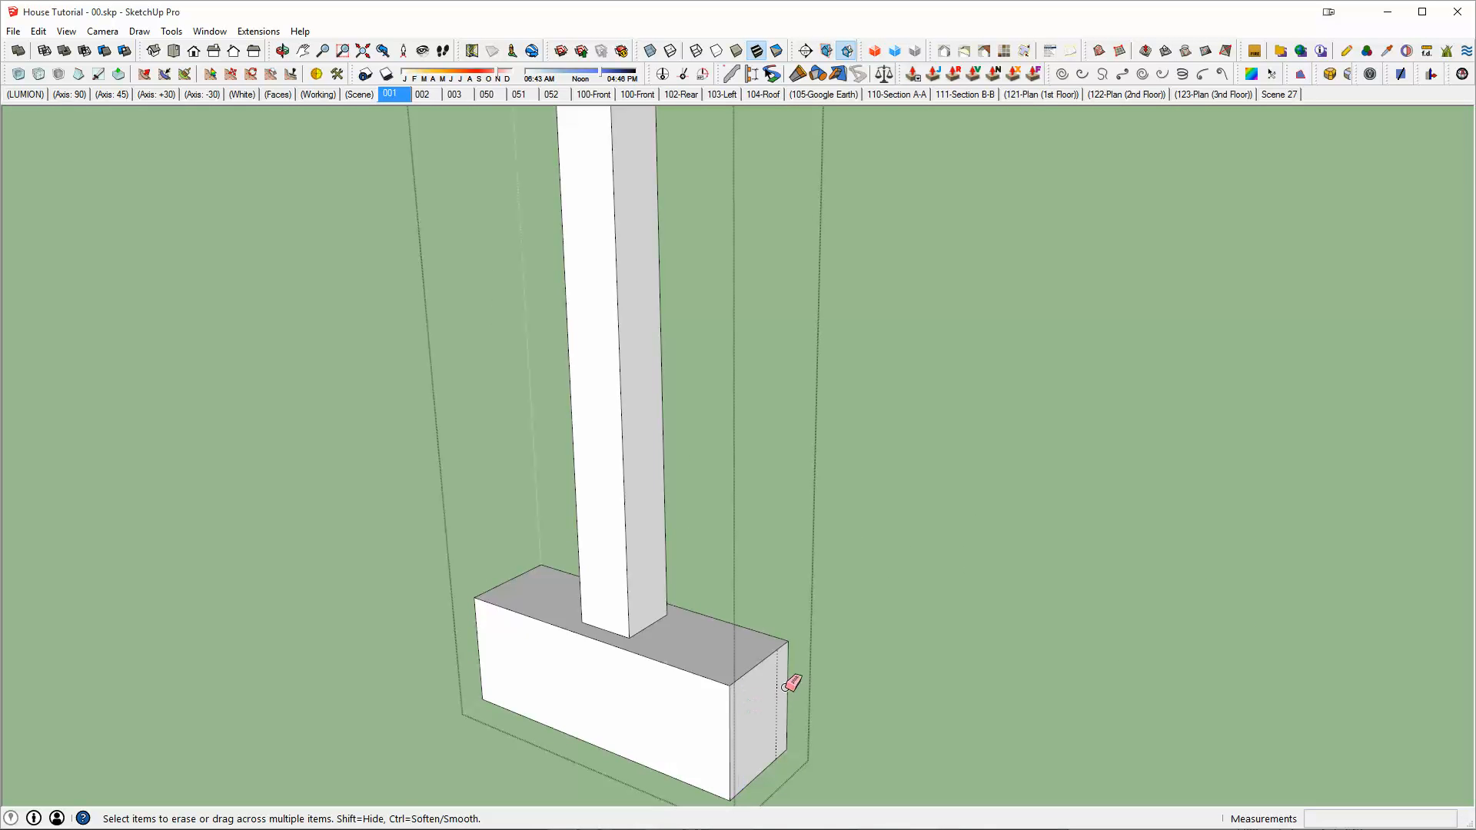
Close the opposite end of the bottom rail segment with another line and exit the baluster component
{"action": "mouse_move", "coordinate": [725, 679]}
{"action": "middle_mouse_down"}
{"action": "mouse_move", "coordinate": [659, 731]}
{"action": "mouse_move", "coordinate": [823, 538]}
{"action": "mouse_move", "coordinate": [775, 533]}
{"action": "mouse_move", "coordinate": [729, 569]}
{"action": "middle_mouse_up"}
{"action": "key", "text": "l"}
{"action": "left_click", "coordinate": [736, 506]}
{"action": "left_click", "coordinate": [847, 530]}
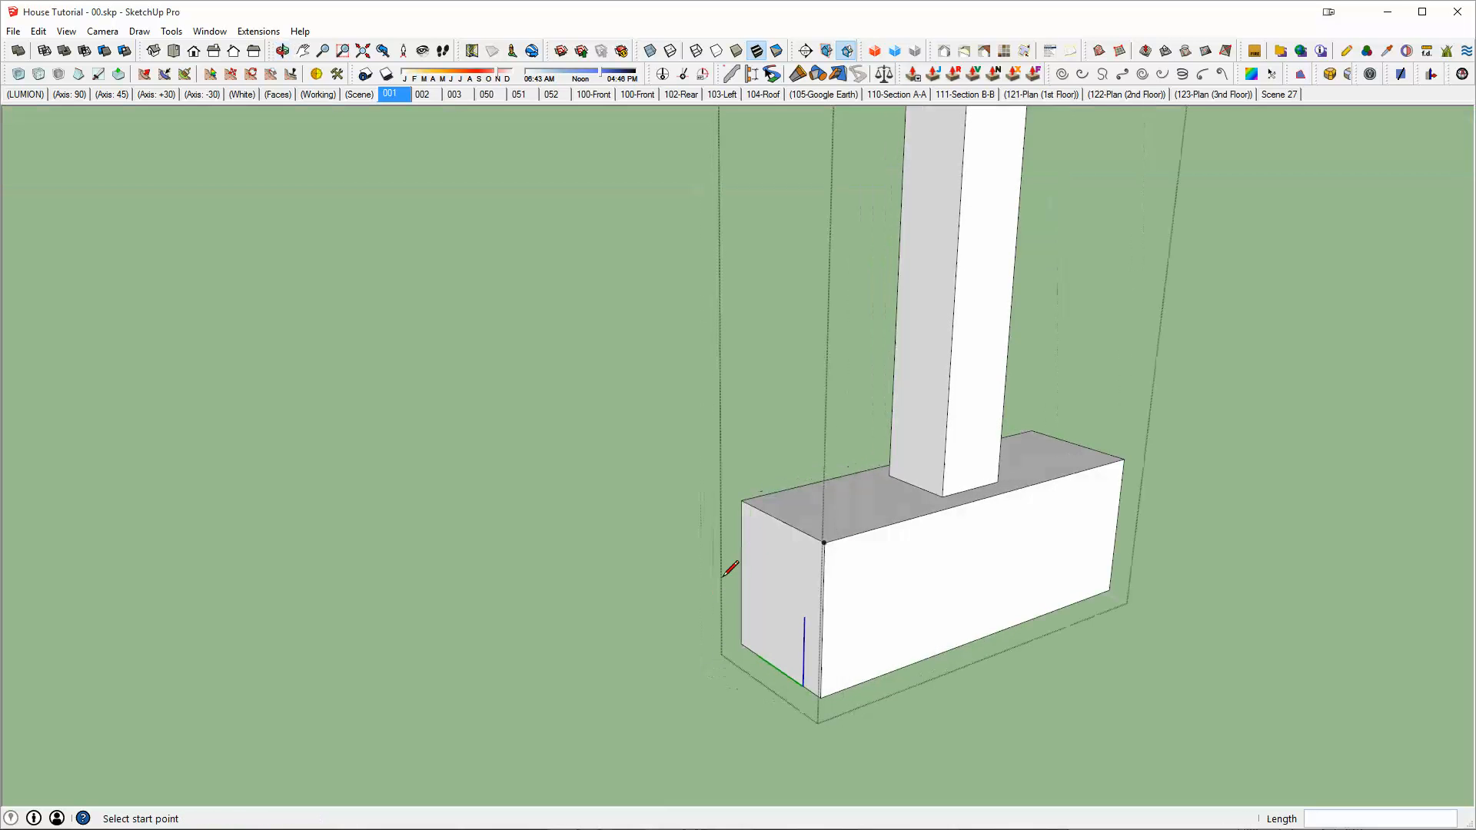
{"action": "scroll", "coordinate": [945, 559], "scroll_direction": "down", "scroll_amount": 10}
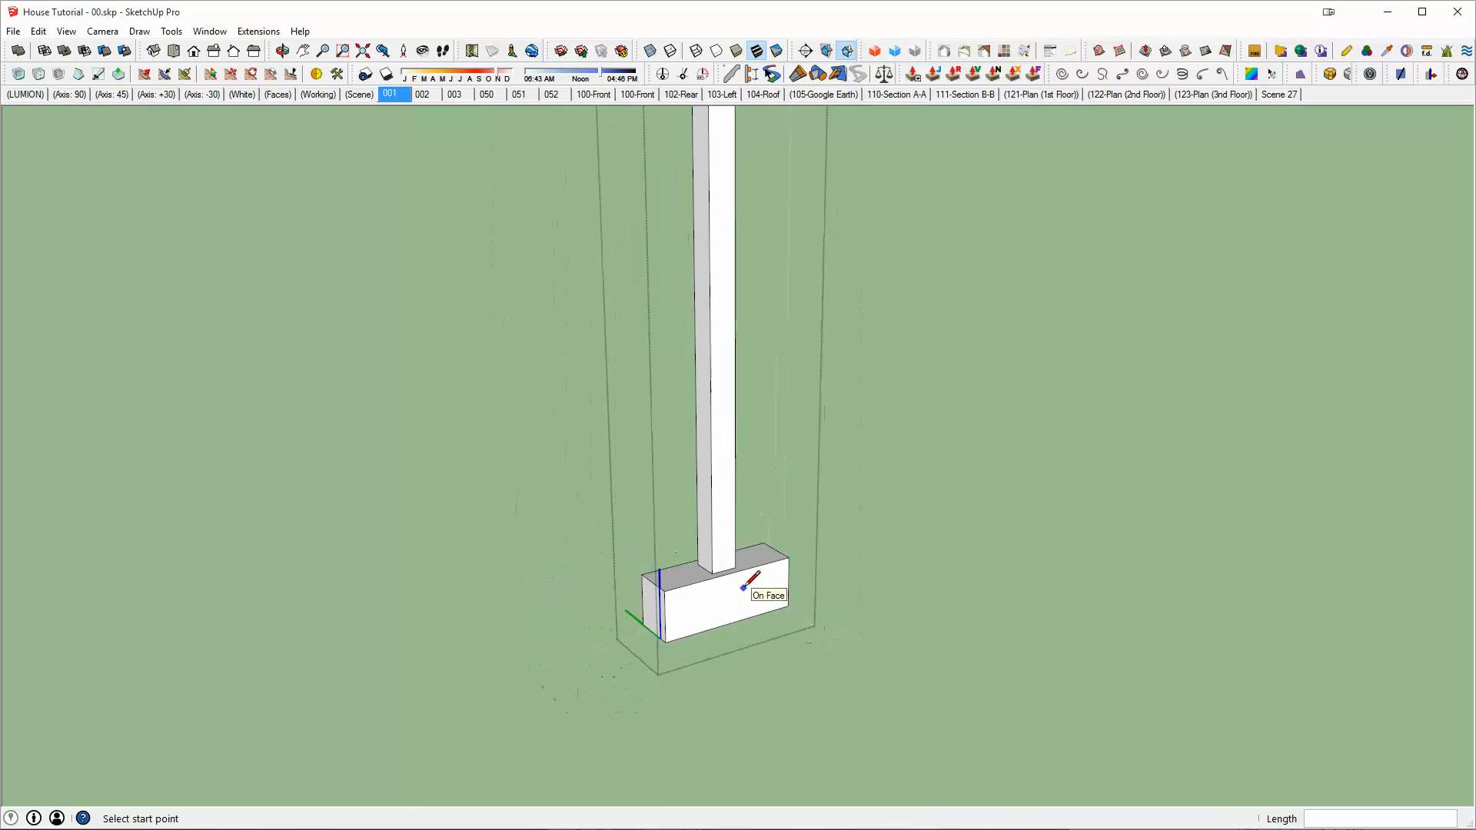
{"action": "key", "text": "space"}
{"action": "scroll", "coordinate": [737, 585], "scroll_direction": "up", "scroll_amount": 3}
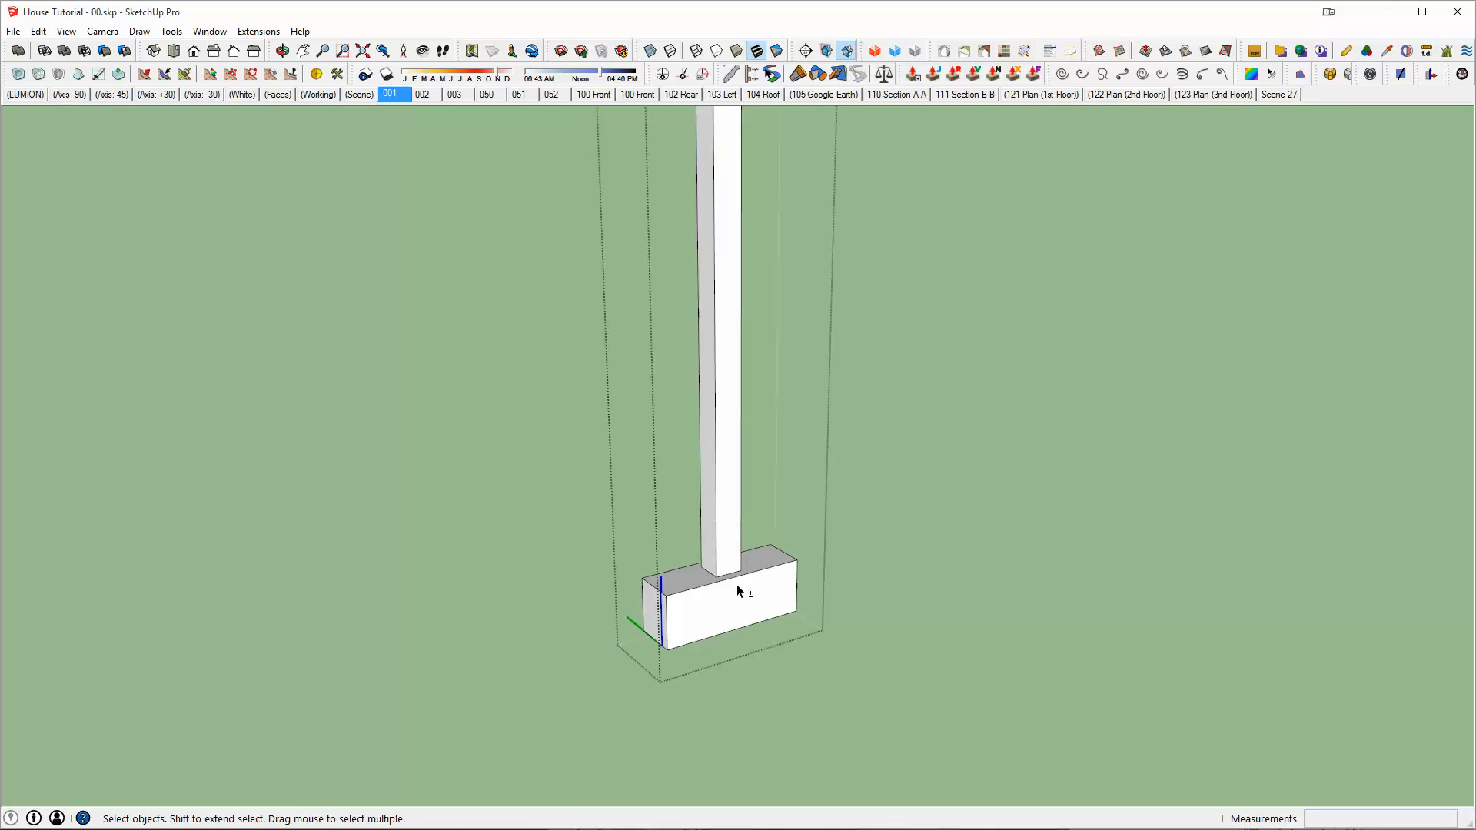
{"action": "scroll", "coordinate": [737, 584], "scroll_direction": "up", "scroll_amount": 1}
{"action": "key", "text": "Escape"}
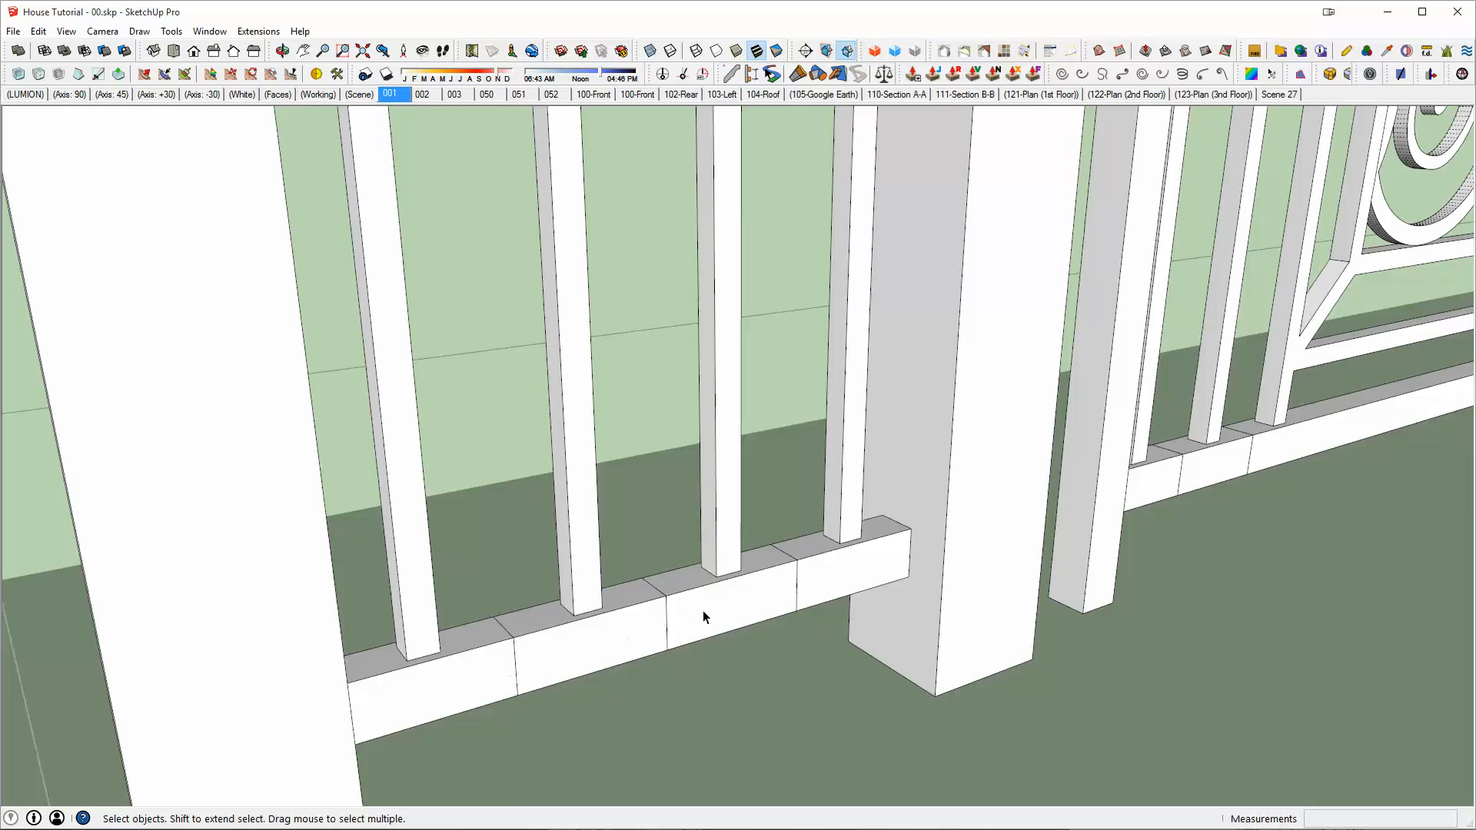
Reopen the third baluster component and hide one end face of its bottom rail segment together with the surrounding edges
{"action": "scroll", "coordinate": [819, 555], "scroll_direction": "down", "scroll_amount": 3}
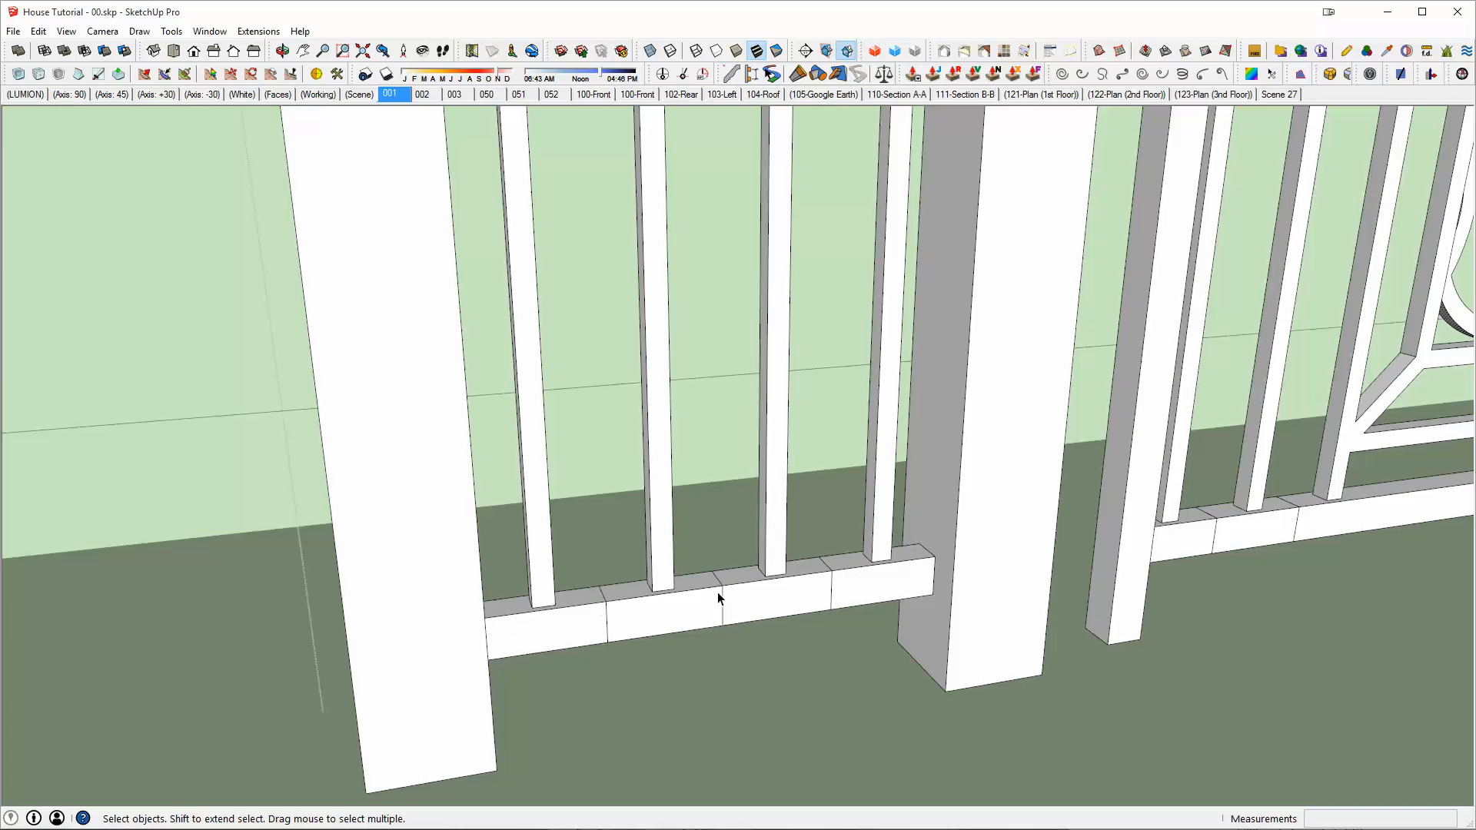
{"action": "scroll", "coordinate": [843, 577], "scroll_direction": "up", "scroll_amount": 6}
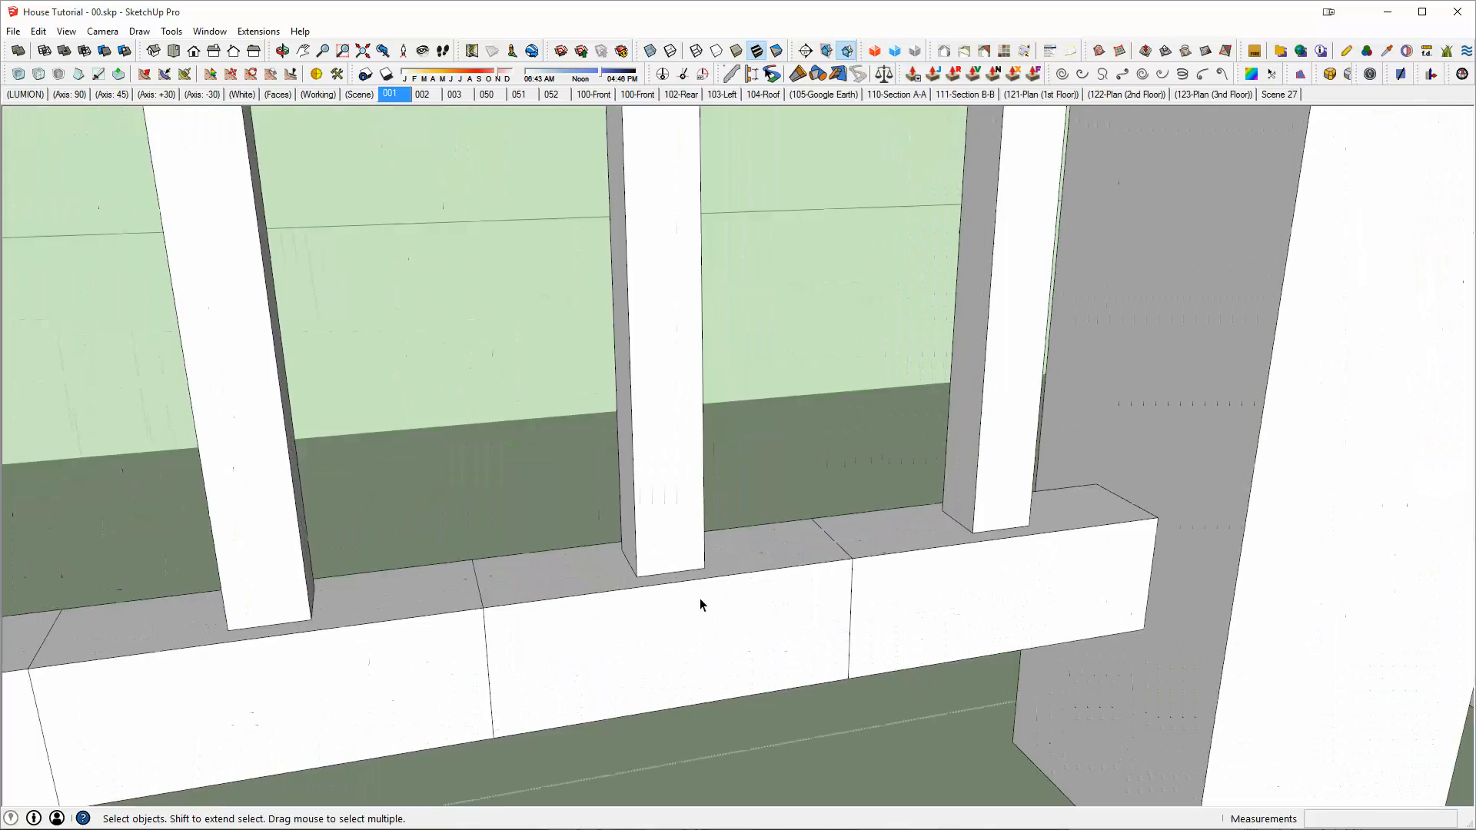
{"action": "middle_click_drag", "start_coordinate": [699, 598], "coordinate": [776, 538]}
{"action": "scroll", "coordinate": [691, 500], "scroll_direction": "down", "scroll_amount": 3}
{"action": "left_click", "coordinate": [676, 554]}
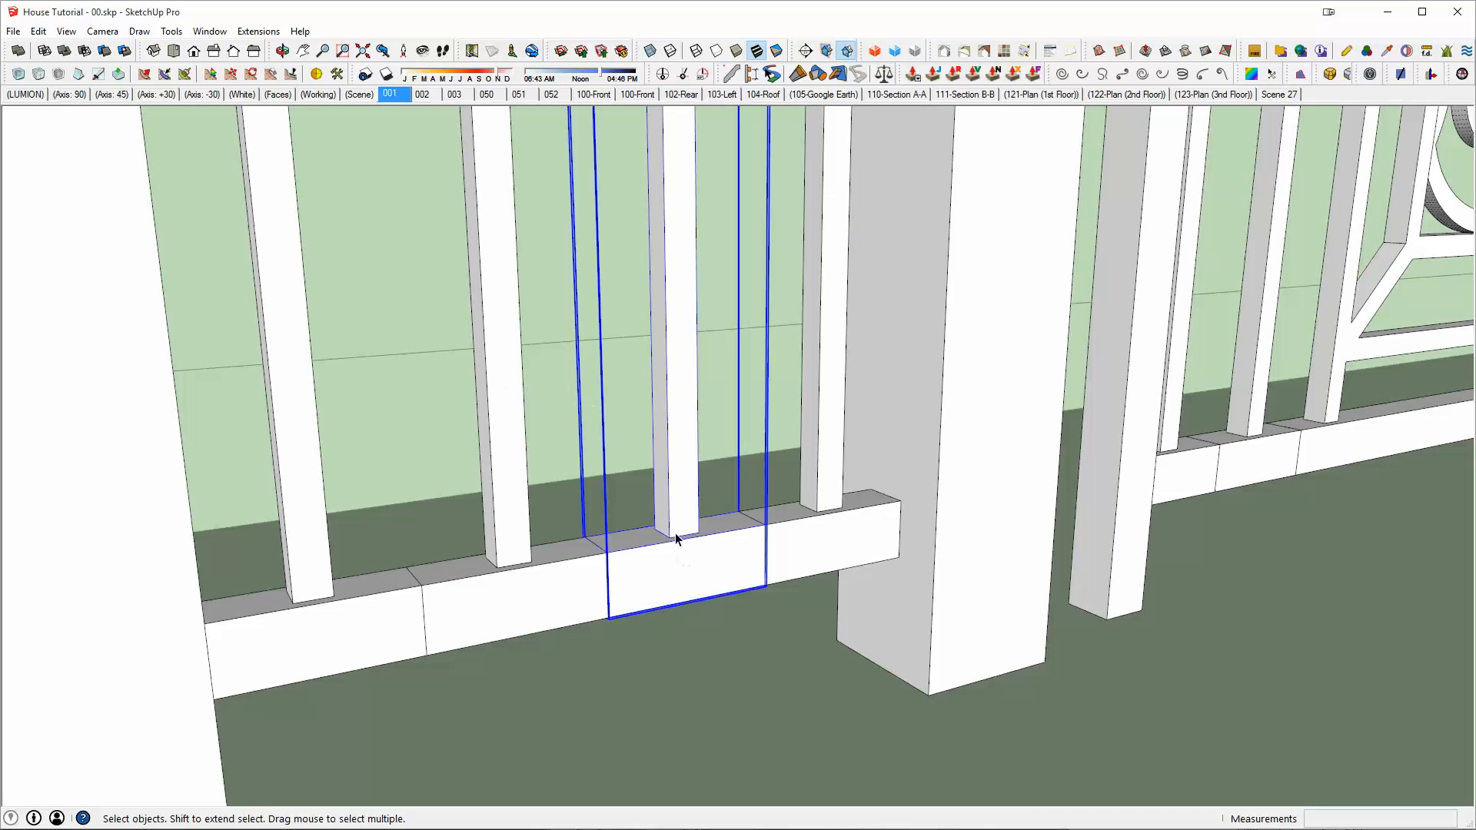
{"action": "double_click", "coordinate": [633, 575]}
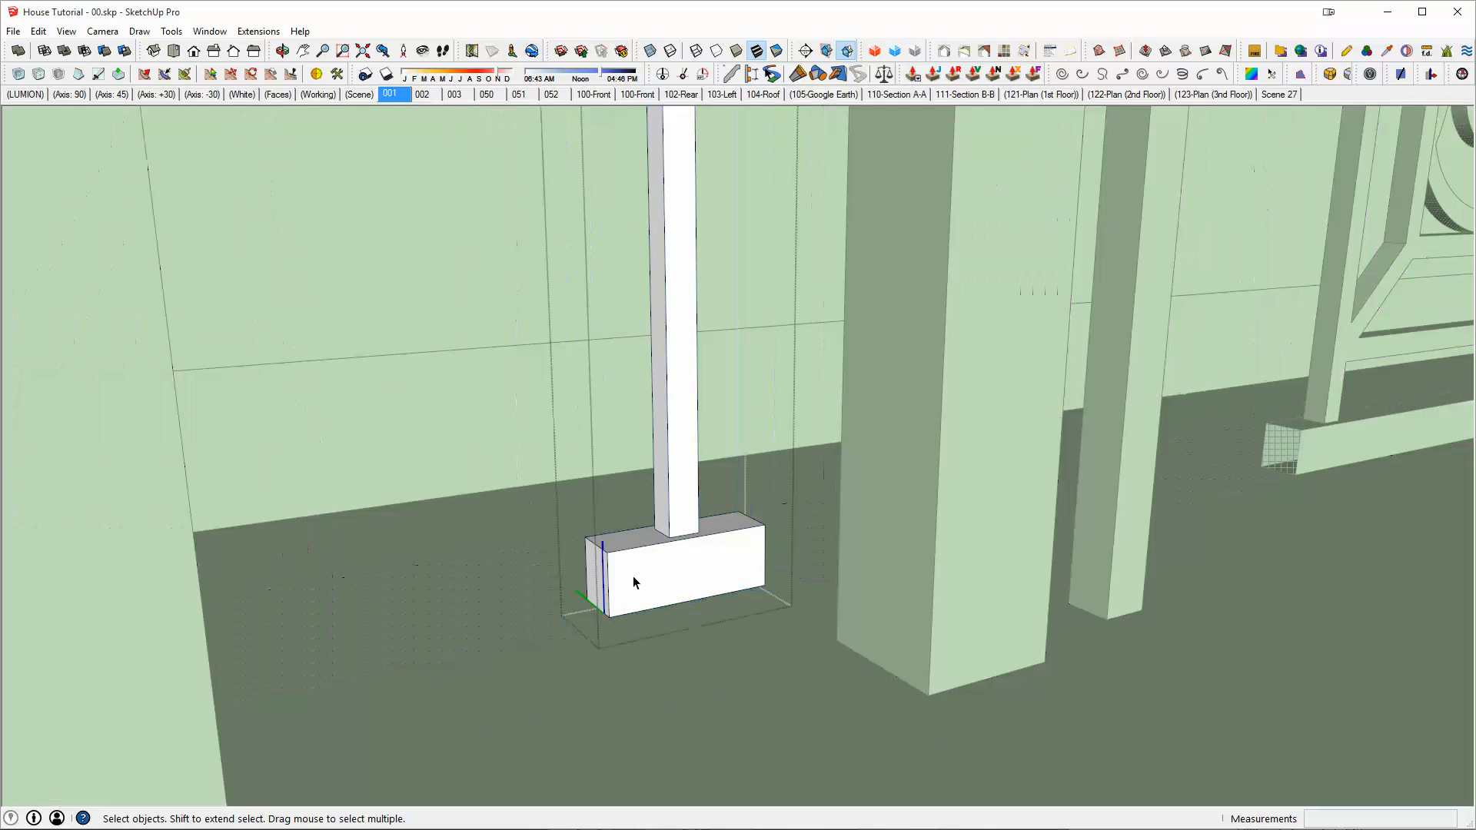
{"action": "middle_click_drag", "start_coordinate": [634, 575], "coordinate": [672, 584]}
{"action": "scroll", "coordinate": [638, 588], "scroll_direction": "up", "scroll_amount": 2}
{"action": "scroll", "coordinate": [607, 595], "scroll_direction": "up", "scroll_amount": 1}
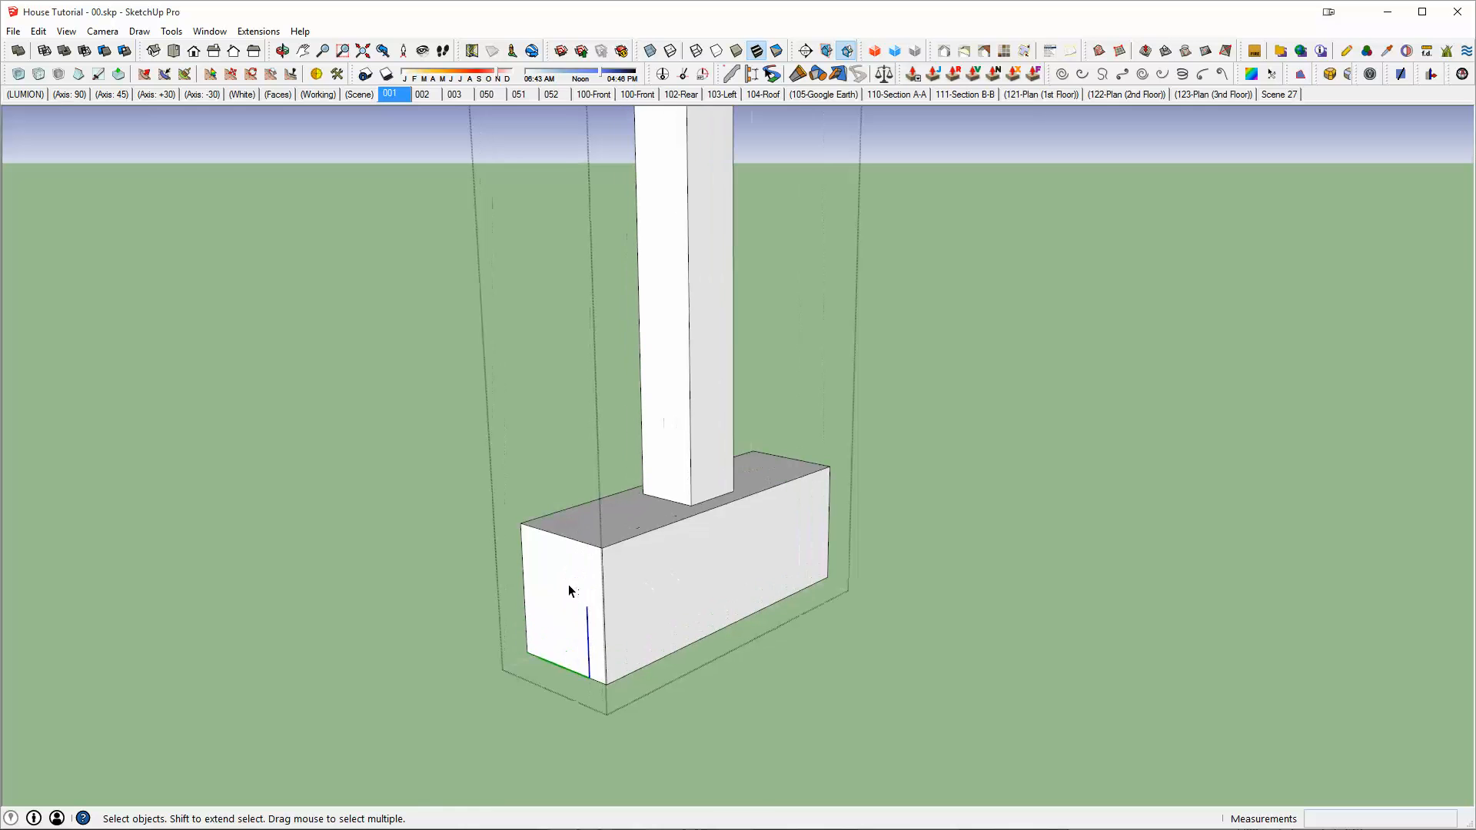
{"action": "left_click", "coordinate": [553, 555]}
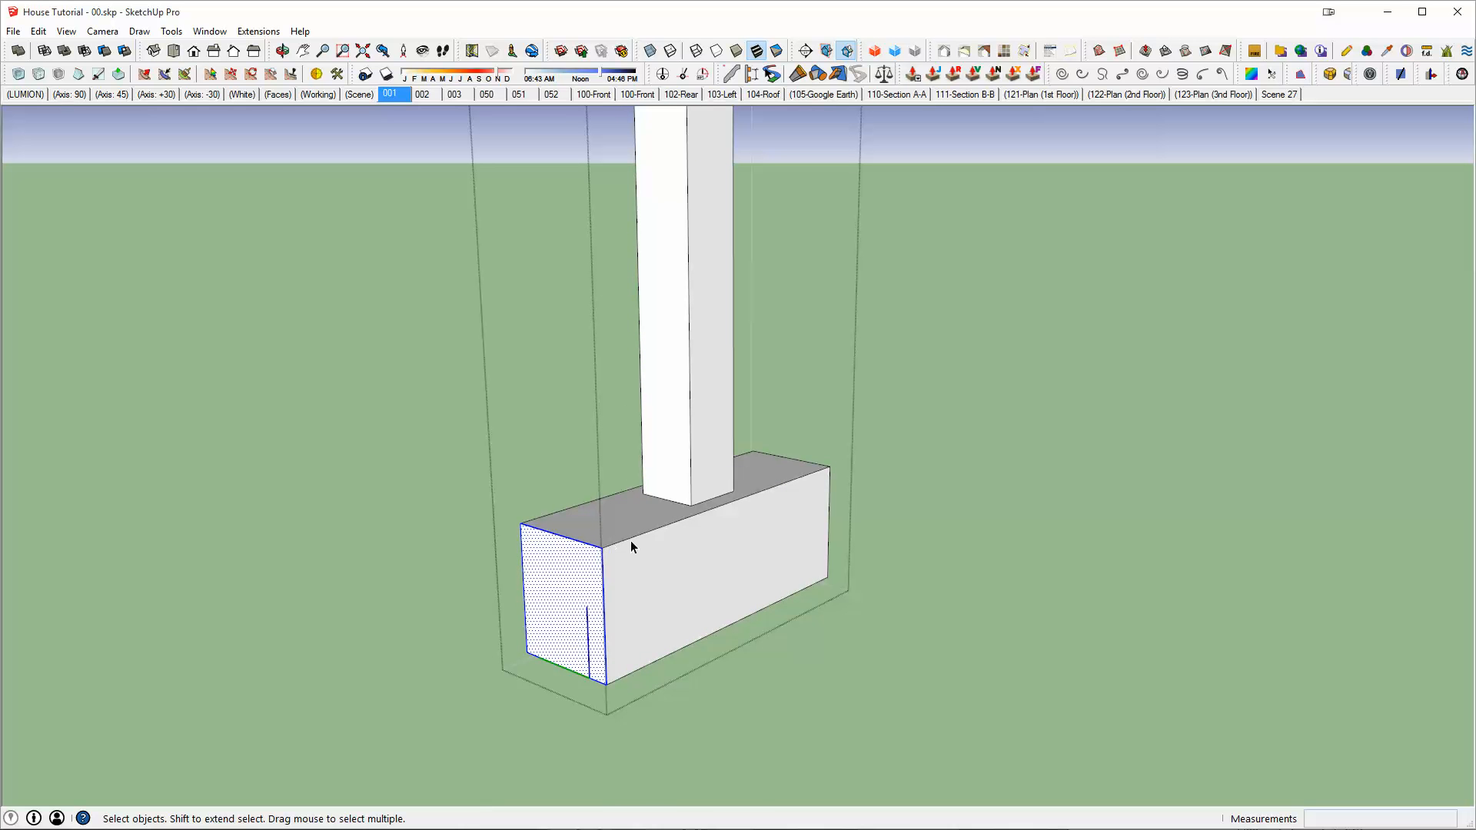
{"action": "right_click", "coordinate": [570, 581]}
{"action": "left_click", "coordinate": [615, 626]}
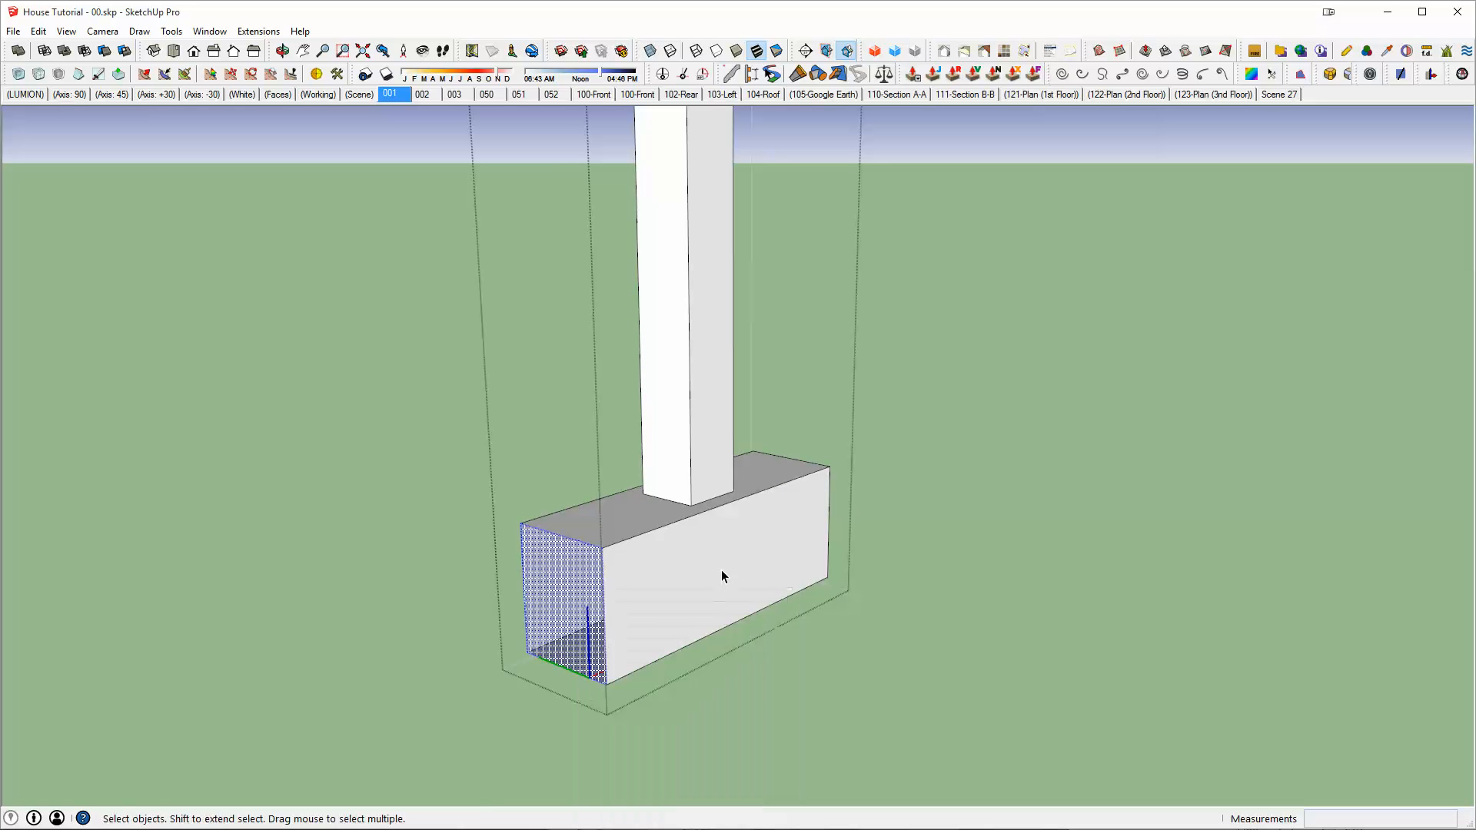
Hide the rail segment's other end face with its edges and close the baluster component
{"action": "middle_click_drag", "start_coordinate": [721, 570], "coordinate": [708, 572]}
{"action": "left_click", "coordinate": [870, 561]}
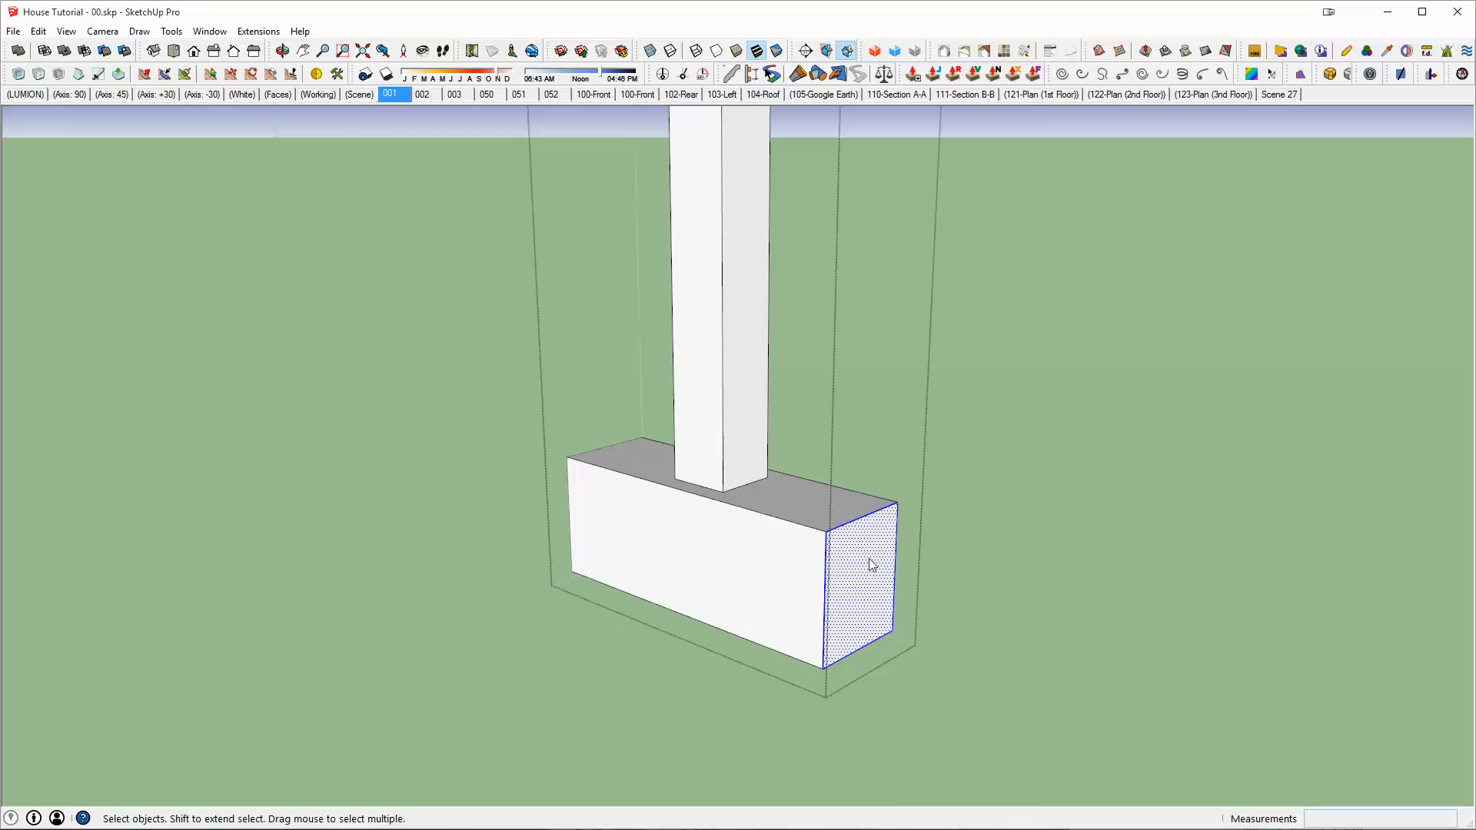
{"action": "right_click", "coordinate": [869, 560]}
{"action": "left_click", "coordinate": [916, 601]}
{"action": "middle_click_drag", "start_coordinate": [902, 597], "coordinate": [1025, 587]}
{"action": "left_click", "coordinate": [1025, 587]}
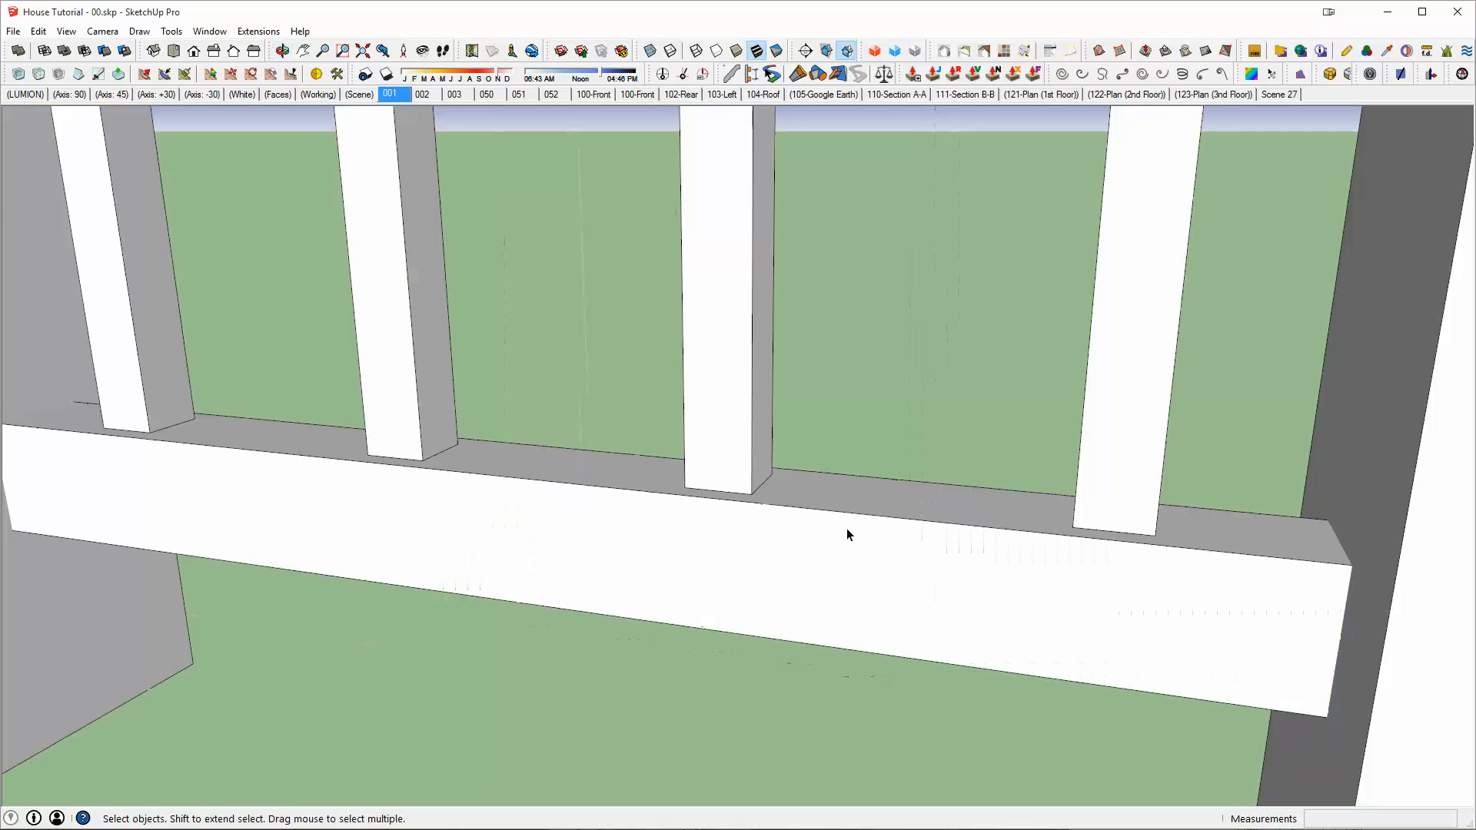
Examine the bottom rail's joints and the separate baluster components in the short railing section
{"action": "scroll", "coordinate": [847, 528], "scroll_direction": "down", "scroll_amount": 3}
{"action": "middle_click_drag", "start_coordinate": [764, 525], "coordinate": [1181, 426]}
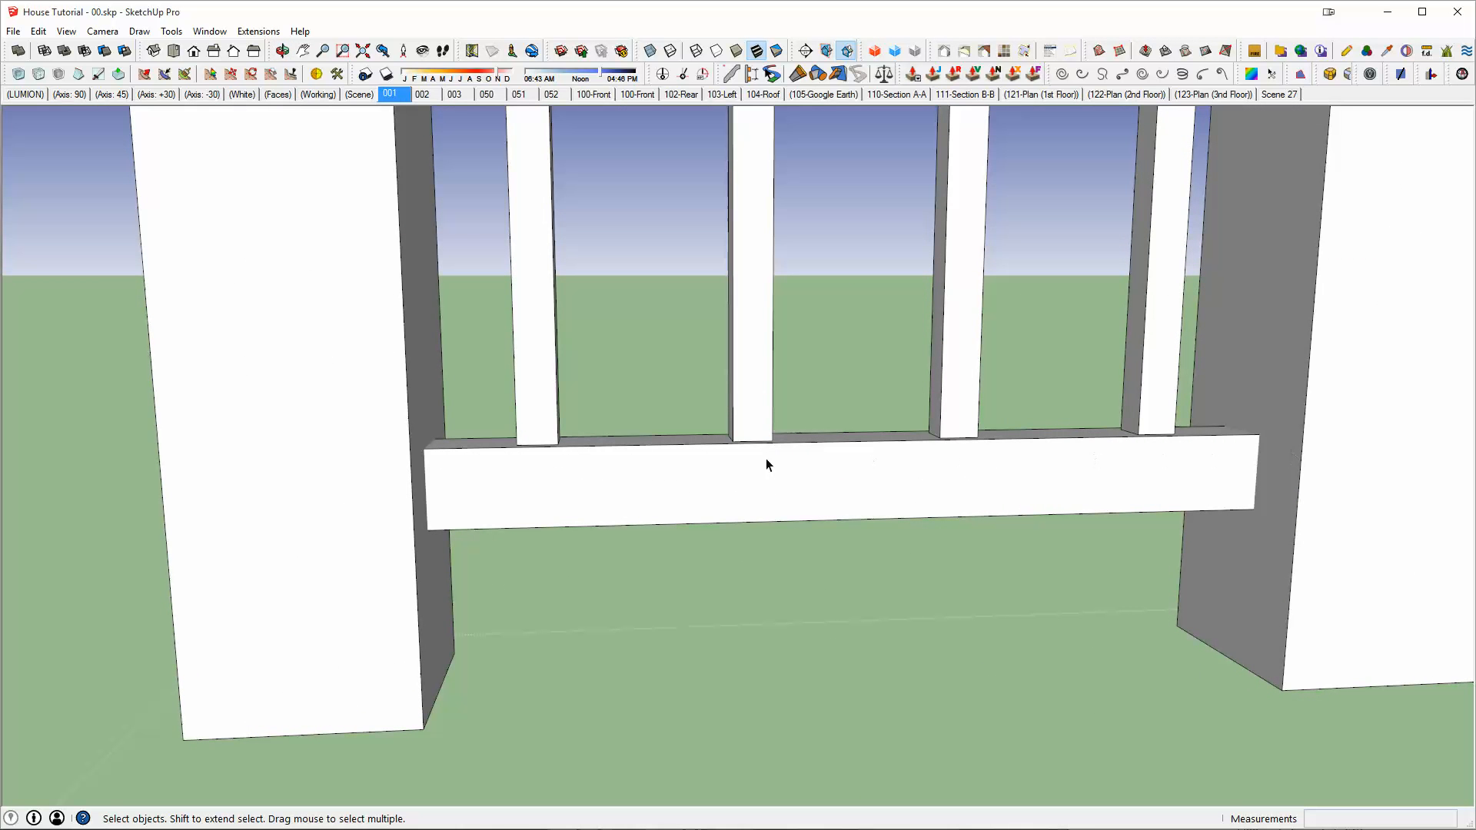
{"action": "scroll", "coordinate": [1153, 467], "scroll_direction": "down", "scroll_amount": 2}
{"action": "middle_click_drag", "start_coordinate": [1170, 463], "coordinate": [1088, 613]}
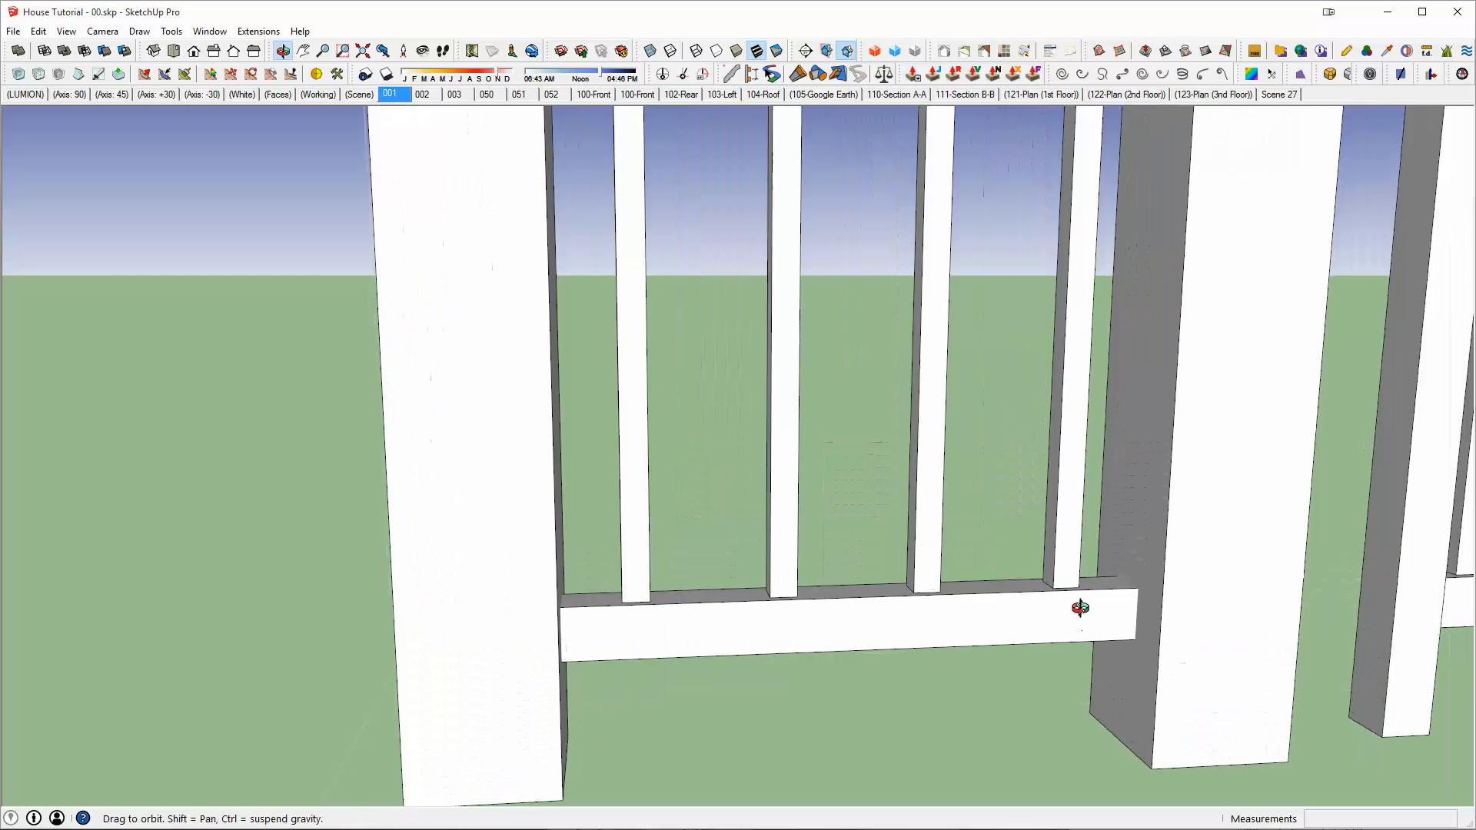
{"action": "scroll", "coordinate": [918, 611], "scroll_direction": "down", "scroll_amount": 2}
{"action": "middle_click_drag", "start_coordinate": [918, 612], "coordinate": [896, 738], "text": "shift"}
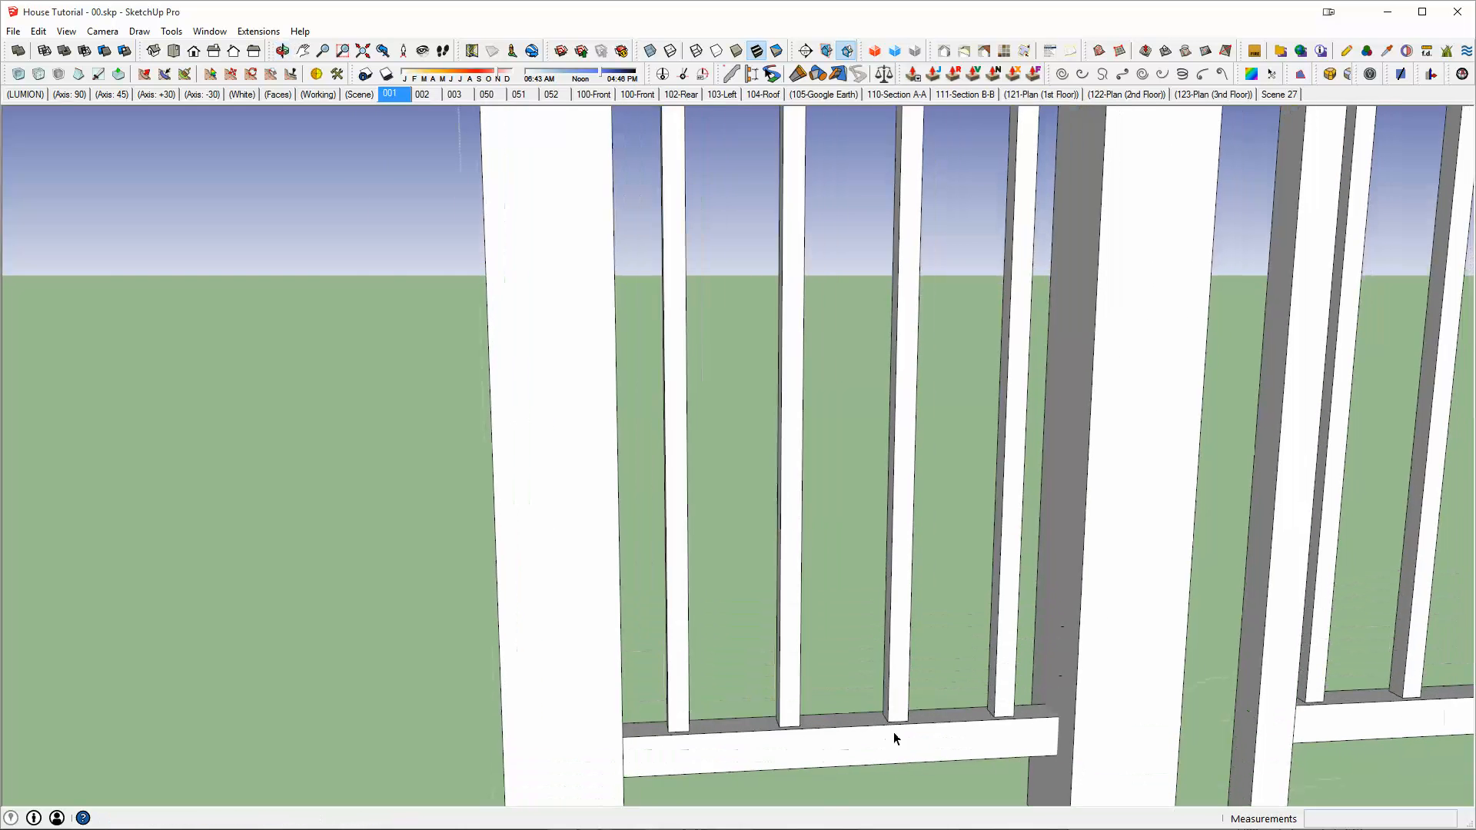
{"action": "scroll", "coordinate": [916, 603], "scroll_direction": "down", "scroll_amount": 2}
{"action": "left_click", "coordinate": [908, 495]}
{"action": "left_click", "coordinate": [835, 384]}
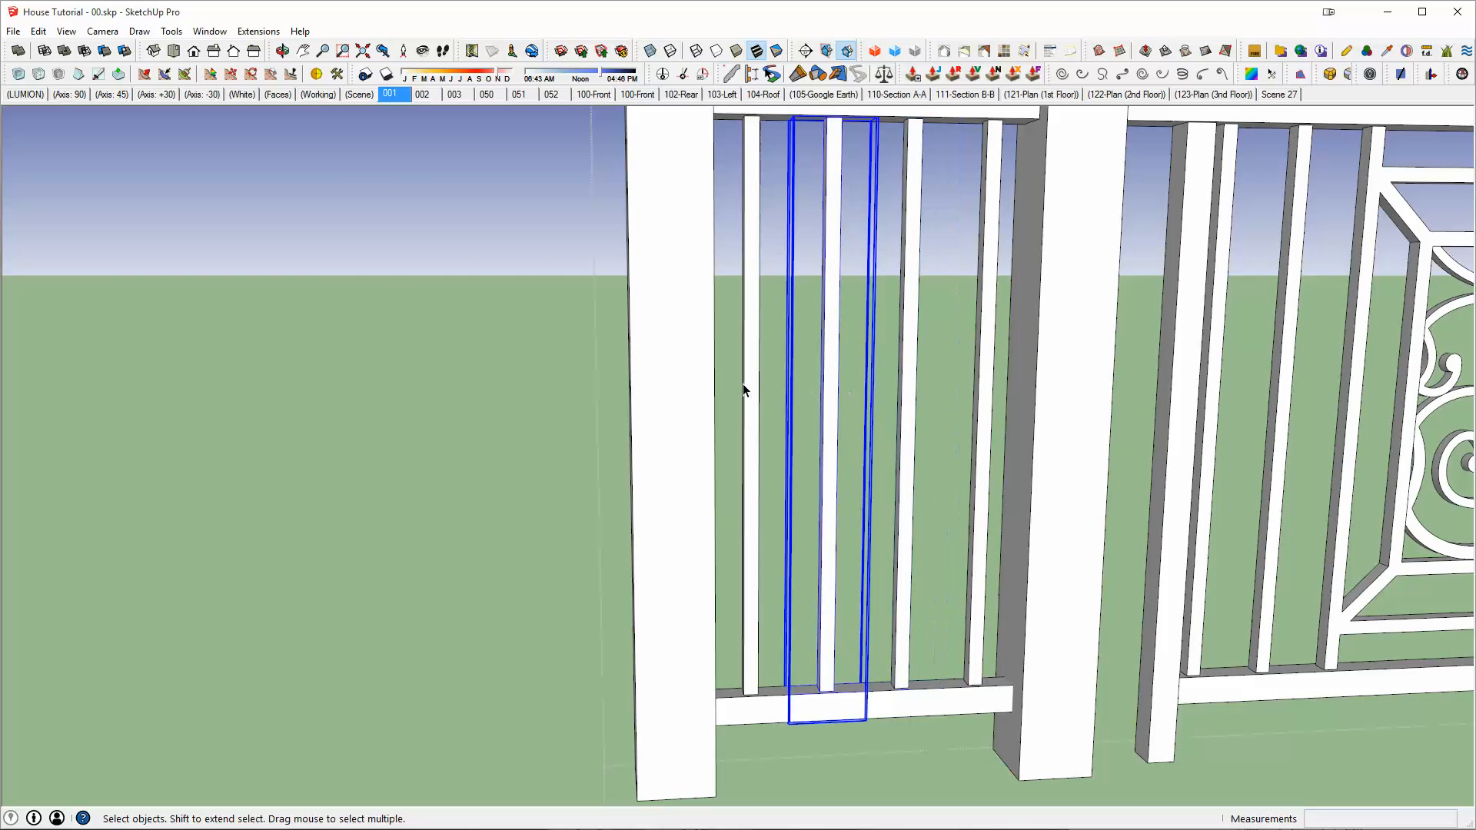
{"action": "left_click", "coordinate": [746, 386]}
{"action": "left_click", "coordinate": [833, 381]}
Try widening the third baluster component by pulling its opposite side faces outward 1" each
{"action": "double_click", "coordinate": [906, 386]}
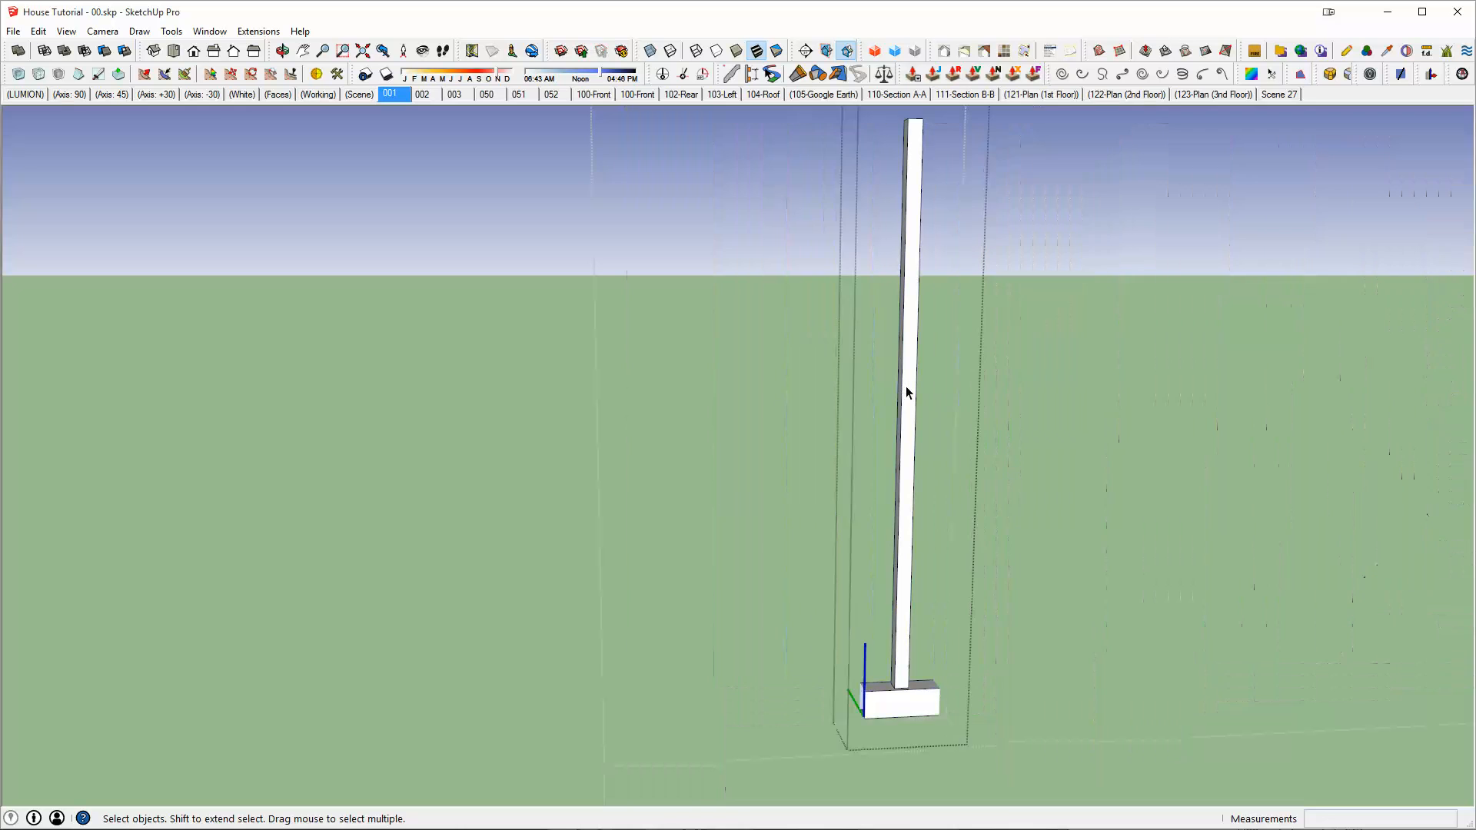
{"action": "left_click", "coordinate": [906, 386]}
{"action": "scroll", "coordinate": [905, 386], "scroll_direction": "up", "scroll_amount": 2}
{"action": "middle_click_drag", "start_coordinate": [905, 392], "coordinate": [501, 544]}
{"action": "key", "text": "p"}
{"action": "left_click", "coordinate": [713, 551]}
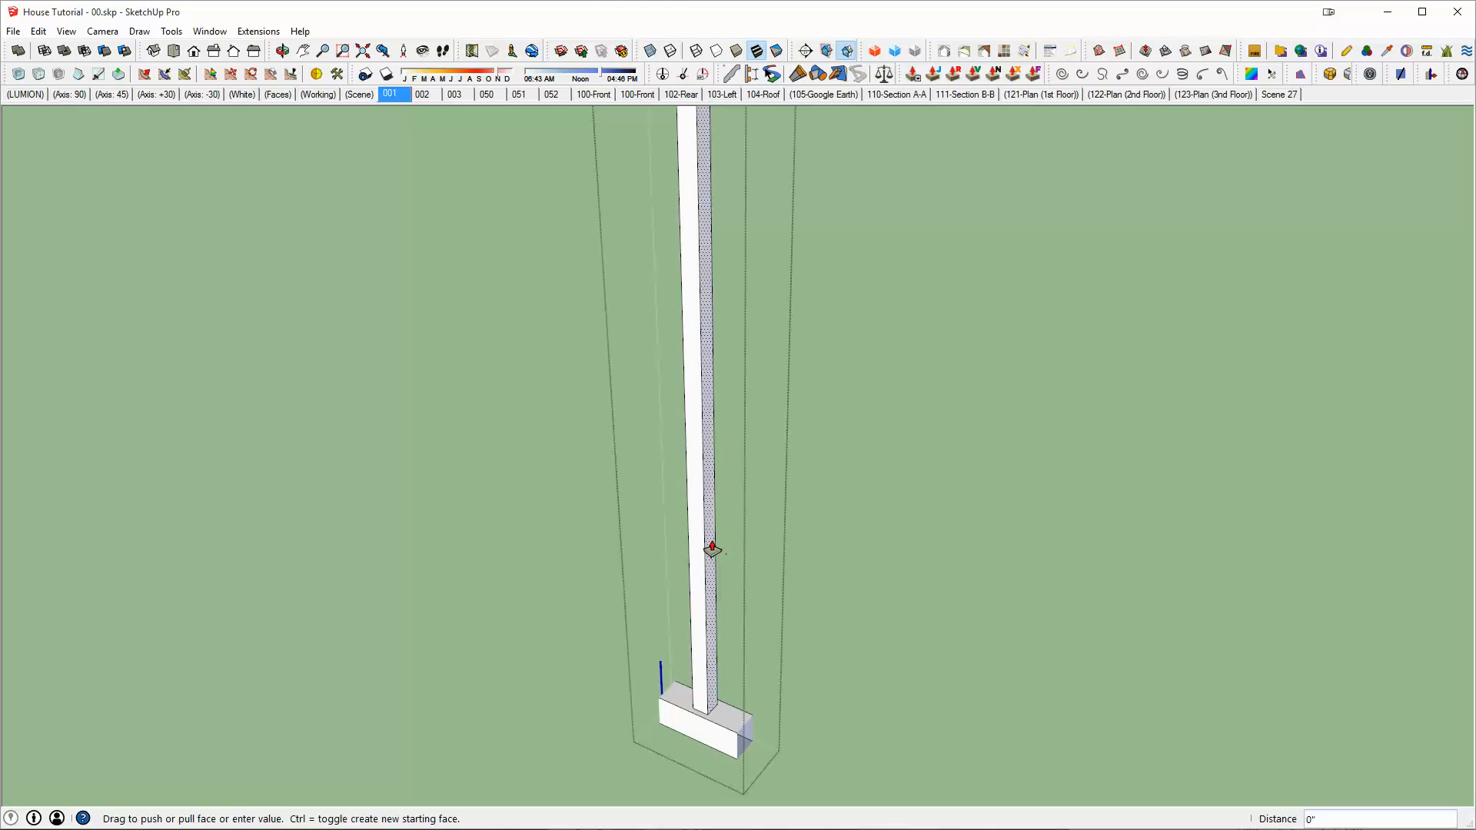
{"action": "type", "text": "1"}
{"action": "key", "text": "Return"}
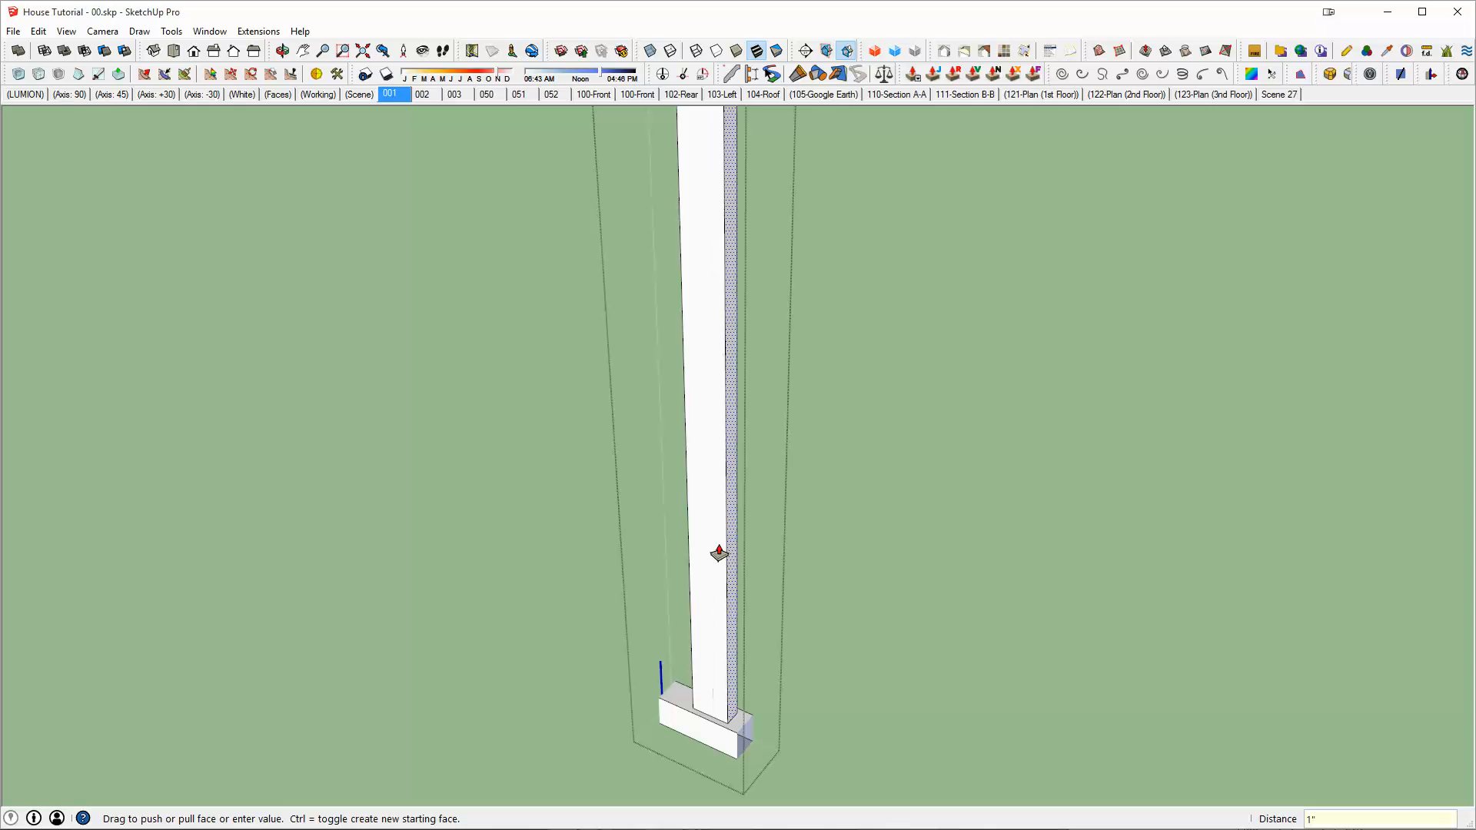
{"action": "middle_click_drag", "start_coordinate": [719, 553], "coordinate": [1084, 514]}
{"action": "double_click", "coordinate": [1028, 524]}
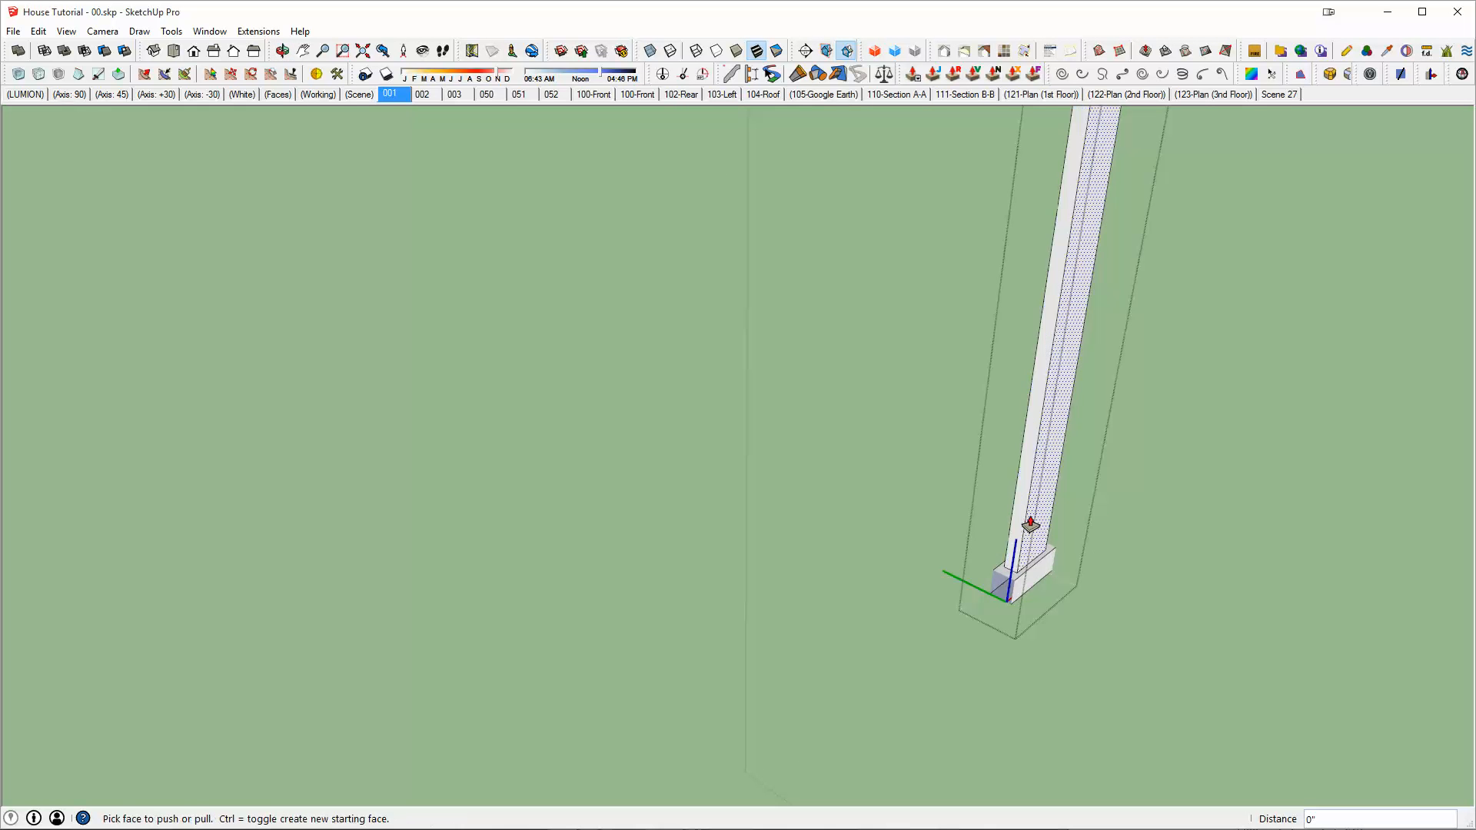
{"action": "key", "text": "space"}
{"action": "left_click", "coordinate": [868, 453]}
Check the widened balusters along the railing, undo the 1" widening and close the baluster component
{"action": "middle_click_drag", "start_coordinate": [854, 446], "coordinate": [807, 369]}
{"action": "scroll", "coordinate": [935, 476], "scroll_direction": "down", "scroll_amount": 2}
{"action": "middle_click_drag", "start_coordinate": [934, 477], "coordinate": [654, 318]}
{"action": "middle_click_drag", "start_coordinate": [918, 390], "coordinate": [1092, 400]}
{"action": "middle_click_drag", "start_coordinate": [514, 250], "coordinate": [726, 306]}
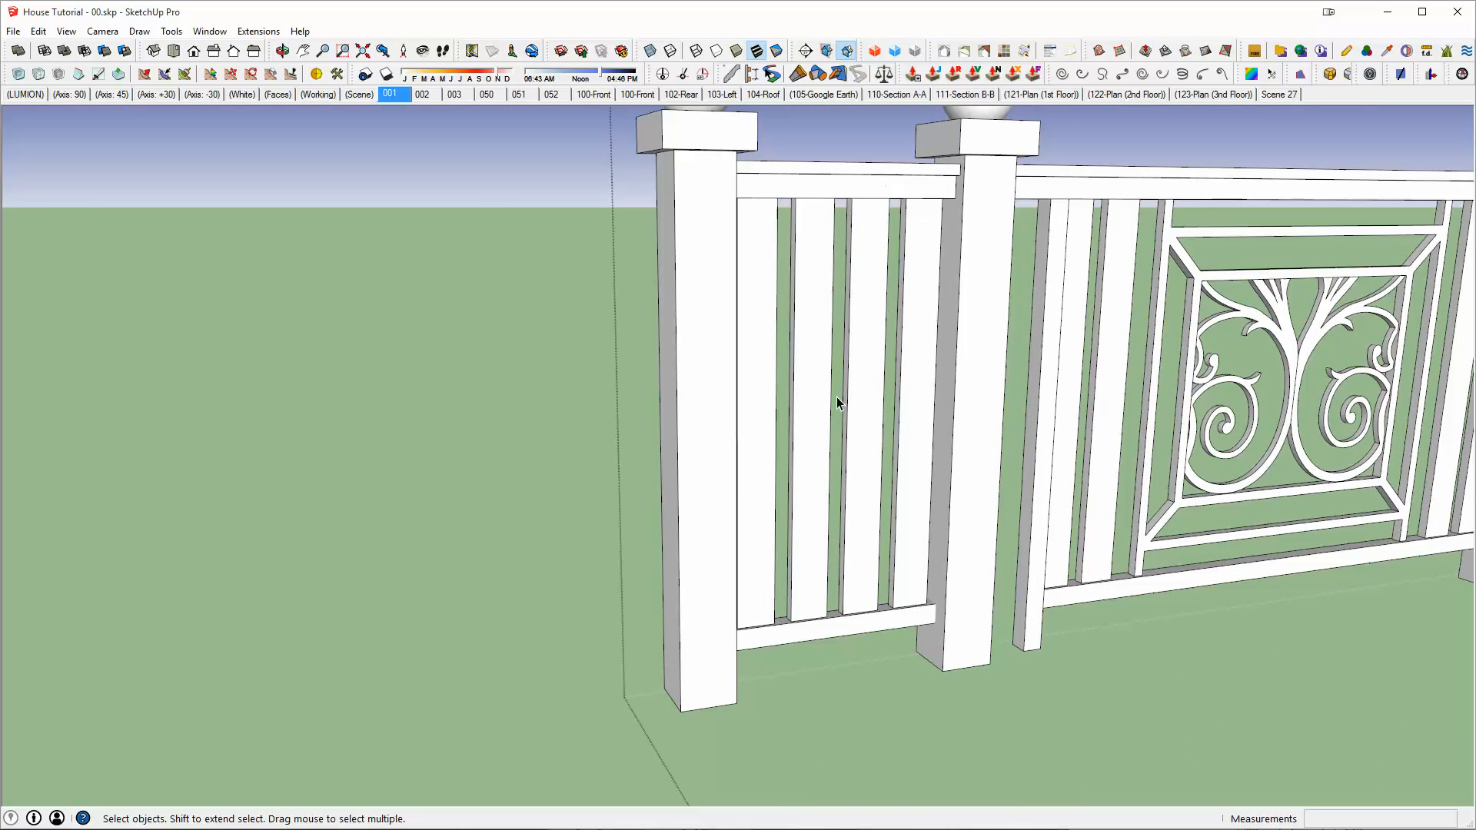
{"action": "double_click", "coordinate": [918, 529]}
{"action": "middle_click_drag", "start_coordinate": [909, 528], "coordinate": [821, 666]}
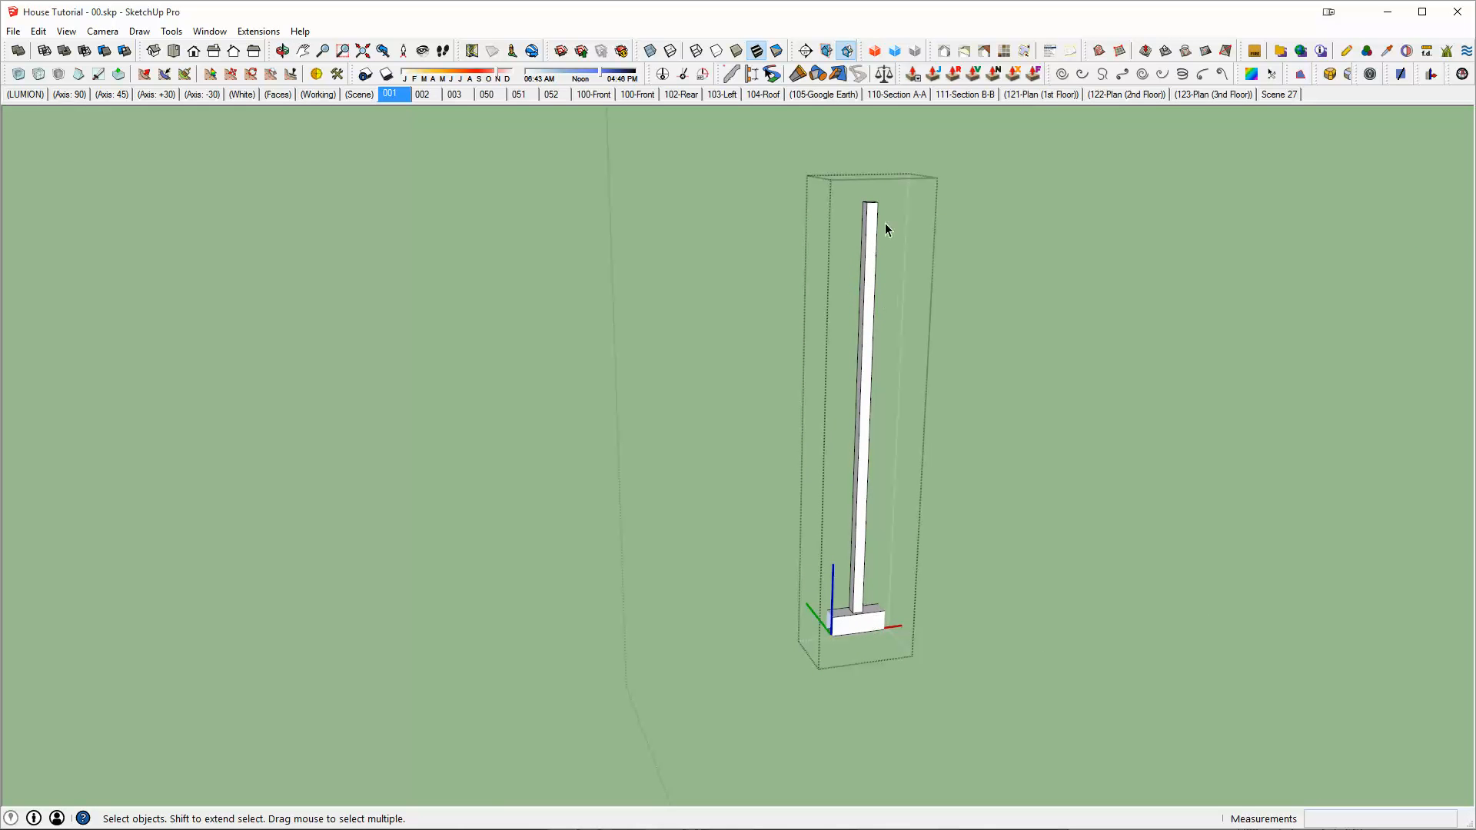
{"action": "key", "text": "Escape"}
{"action": "middle_click_drag", "start_coordinate": [889, 620], "coordinate": [573, 727]}
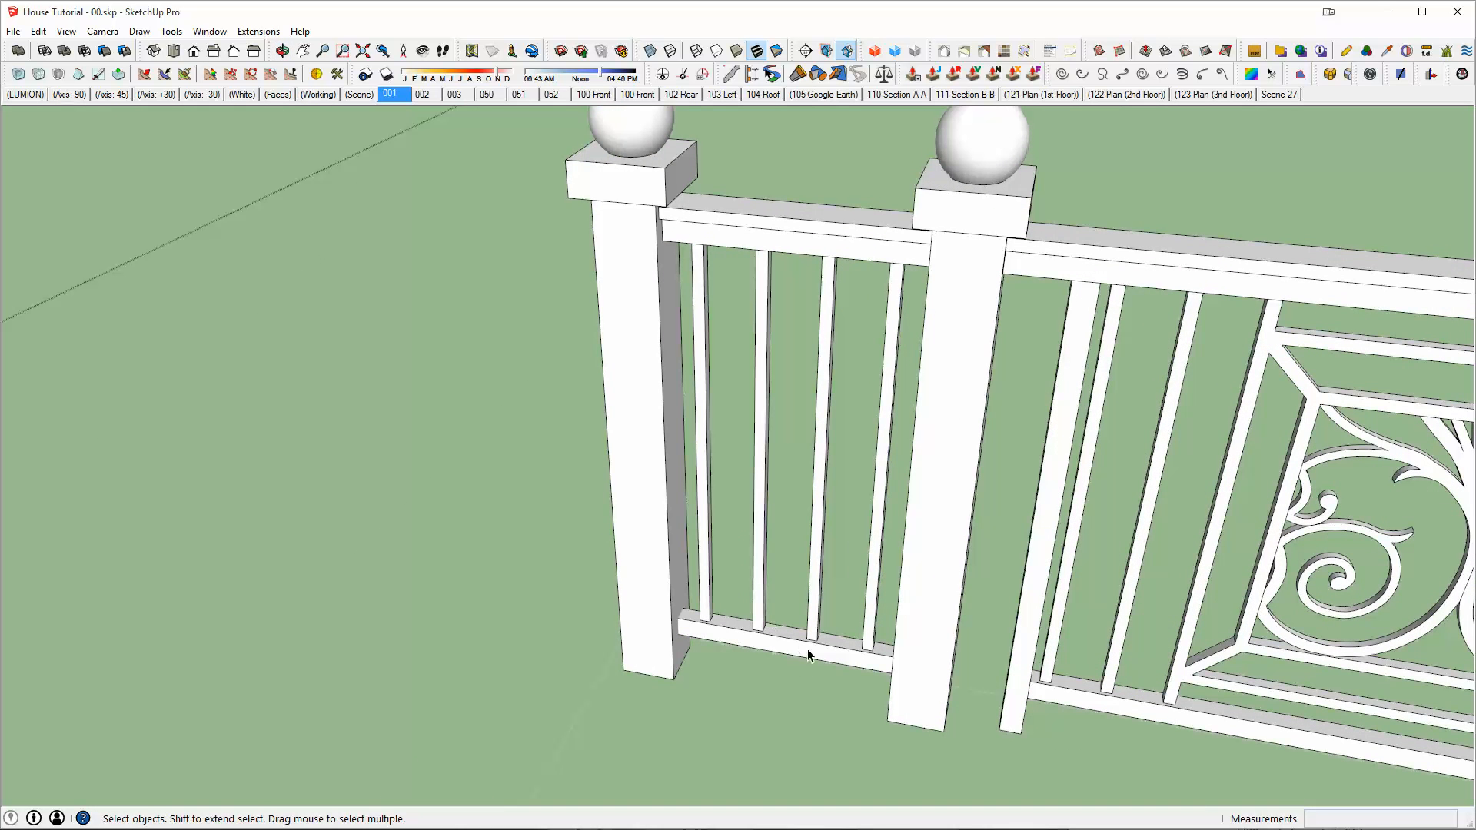
Copy the second baluster component from the short railing section onto the end of the scrollwork panel's bottom rail
{"action": "scroll", "coordinate": [807, 649], "scroll_direction": "down", "scroll_amount": 3}
{"action": "middle_click_drag", "start_coordinate": [808, 649], "coordinate": [801, 483], "text": "shift"}
{"action": "scroll", "coordinate": [801, 482], "scroll_direction": "down", "scroll_amount": 4}
{"action": "left_click", "coordinate": [785, 479]}
{"action": "scroll", "coordinate": [791, 482], "scroll_direction": "up", "scroll_amount": 4}
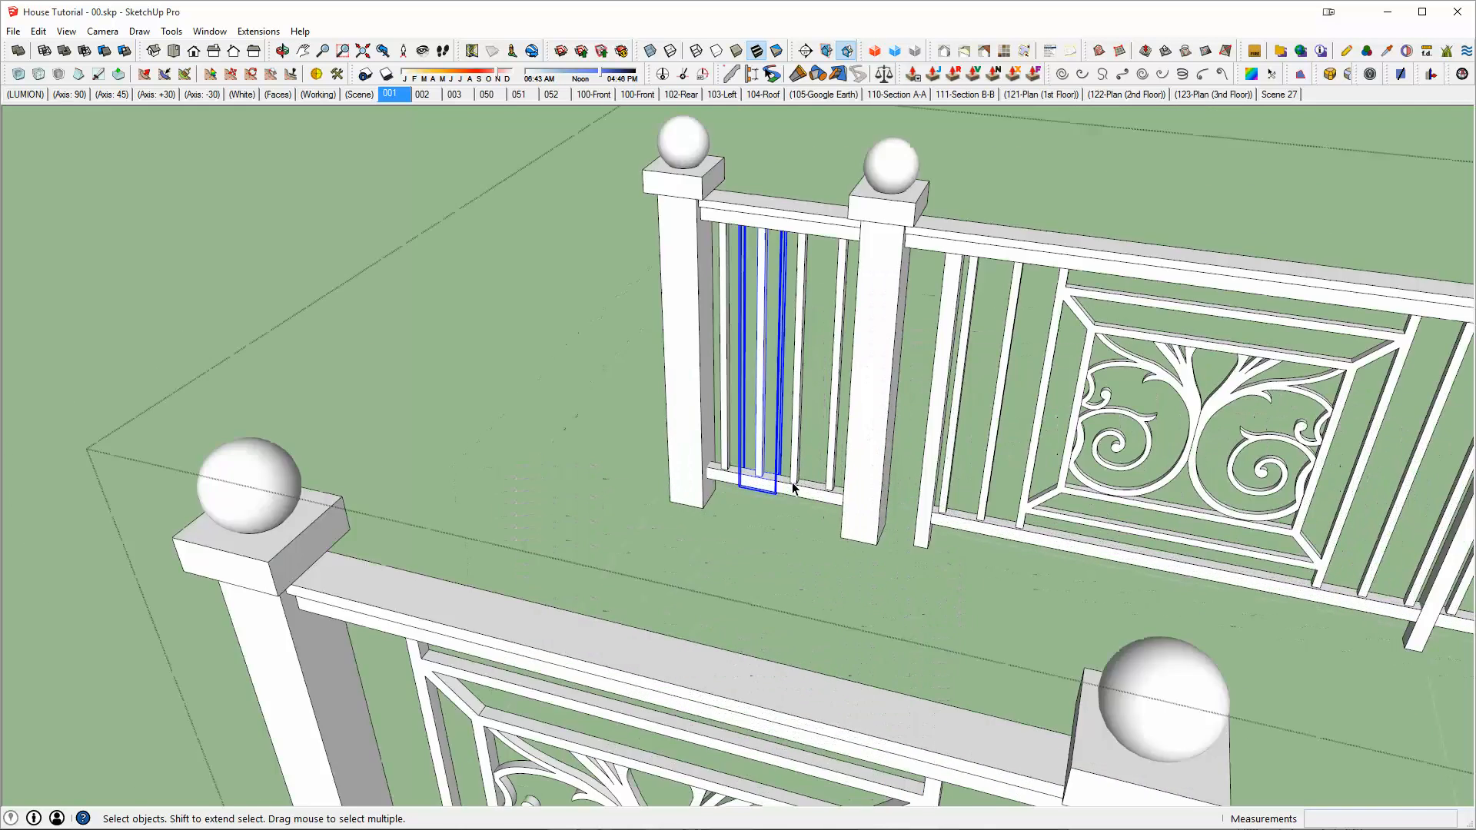
{"action": "scroll", "coordinate": [772, 478], "scroll_direction": "up", "scroll_amount": 5}
{"action": "key", "text": "m"}
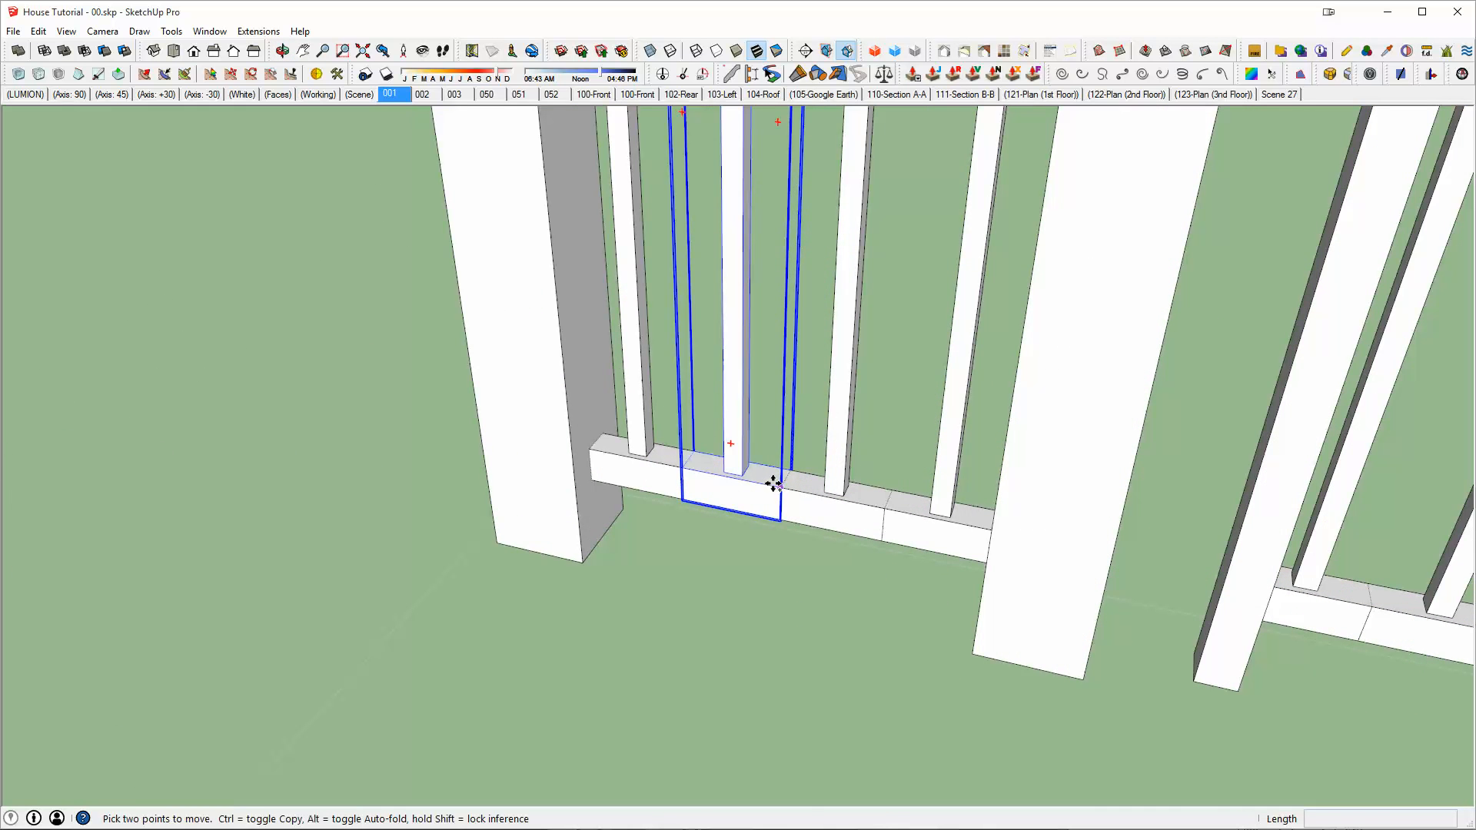
{"action": "left_click", "coordinate": [776, 486]}
{"action": "key", "text": "ctrl"}
{"action": "scroll", "coordinate": [776, 485], "scroll_direction": "down", "scroll_amount": 2}
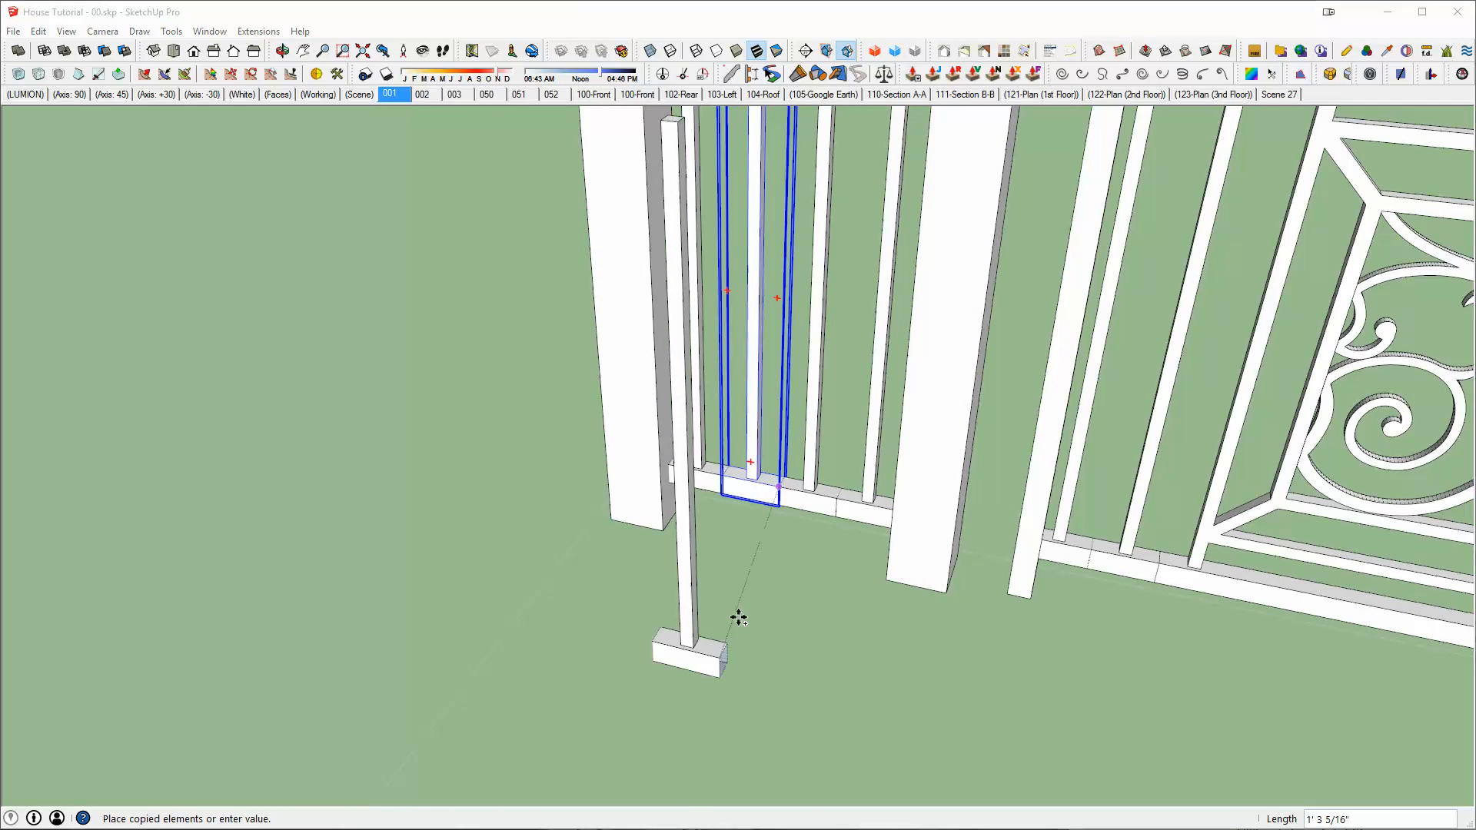
{"action": "middle_click_drag", "start_coordinate": [702, 583], "coordinate": [778, 479]}
{"action": "scroll", "coordinate": [778, 480], "scroll_direction": "up", "scroll_amount": 5}
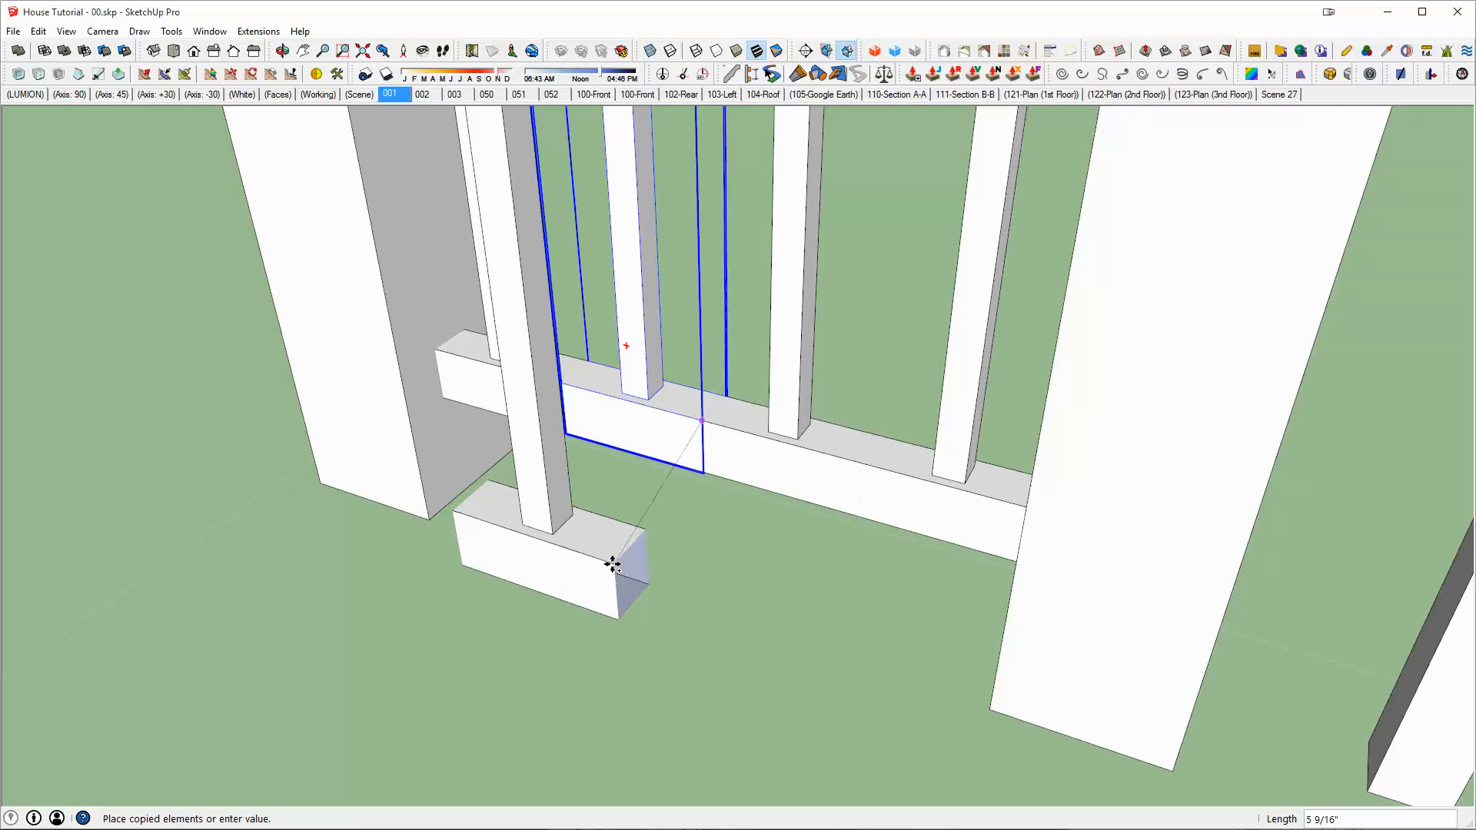
{"action": "scroll", "coordinate": [613, 566], "scroll_direction": "down", "scroll_amount": 3}
{"action": "scroll", "coordinate": [753, 471], "scroll_direction": "up", "scroll_amount": 2}
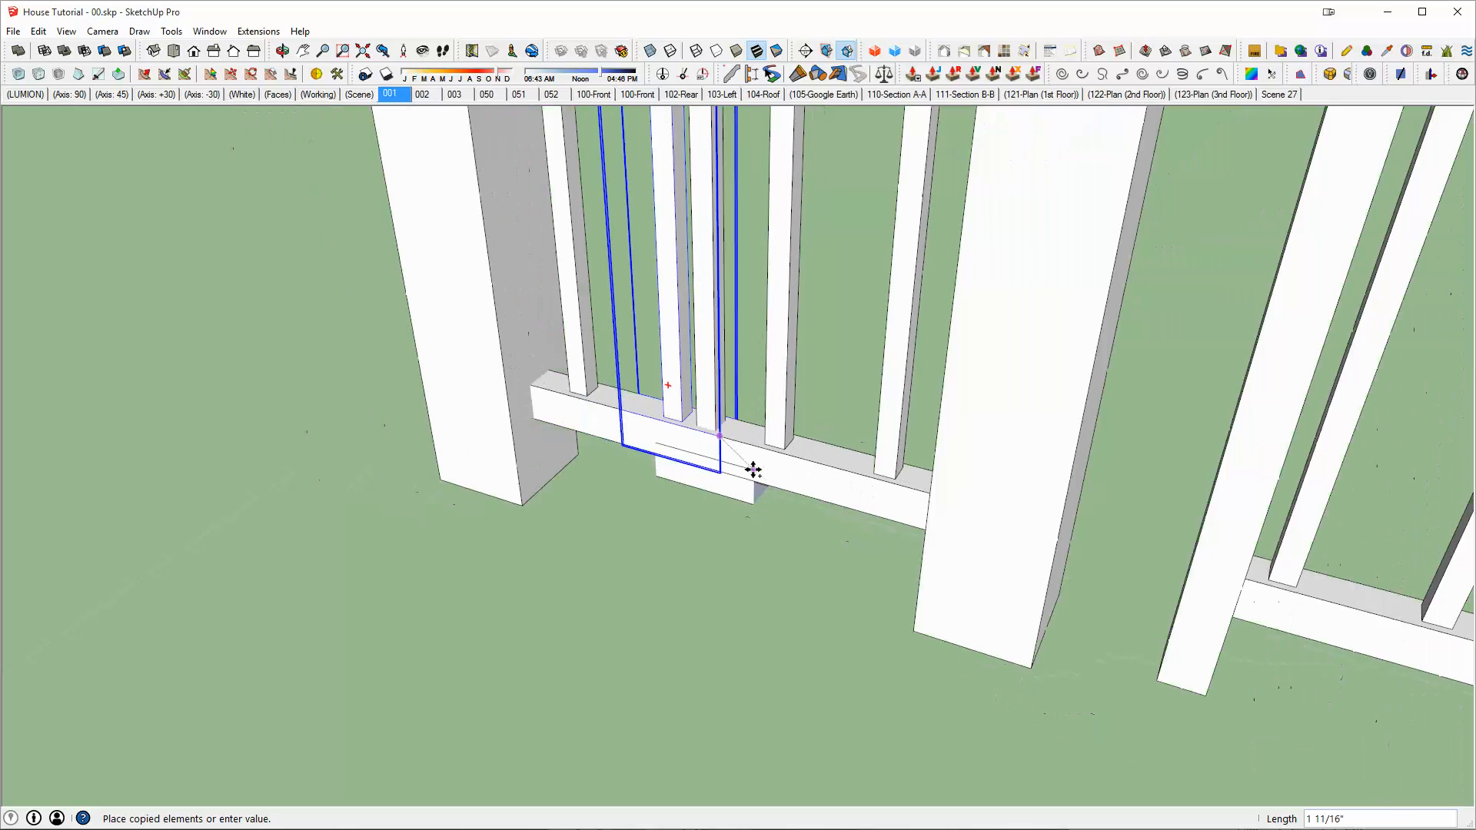
{"action": "scroll", "coordinate": [754, 471], "scroll_direction": "down", "scroll_amount": 8}
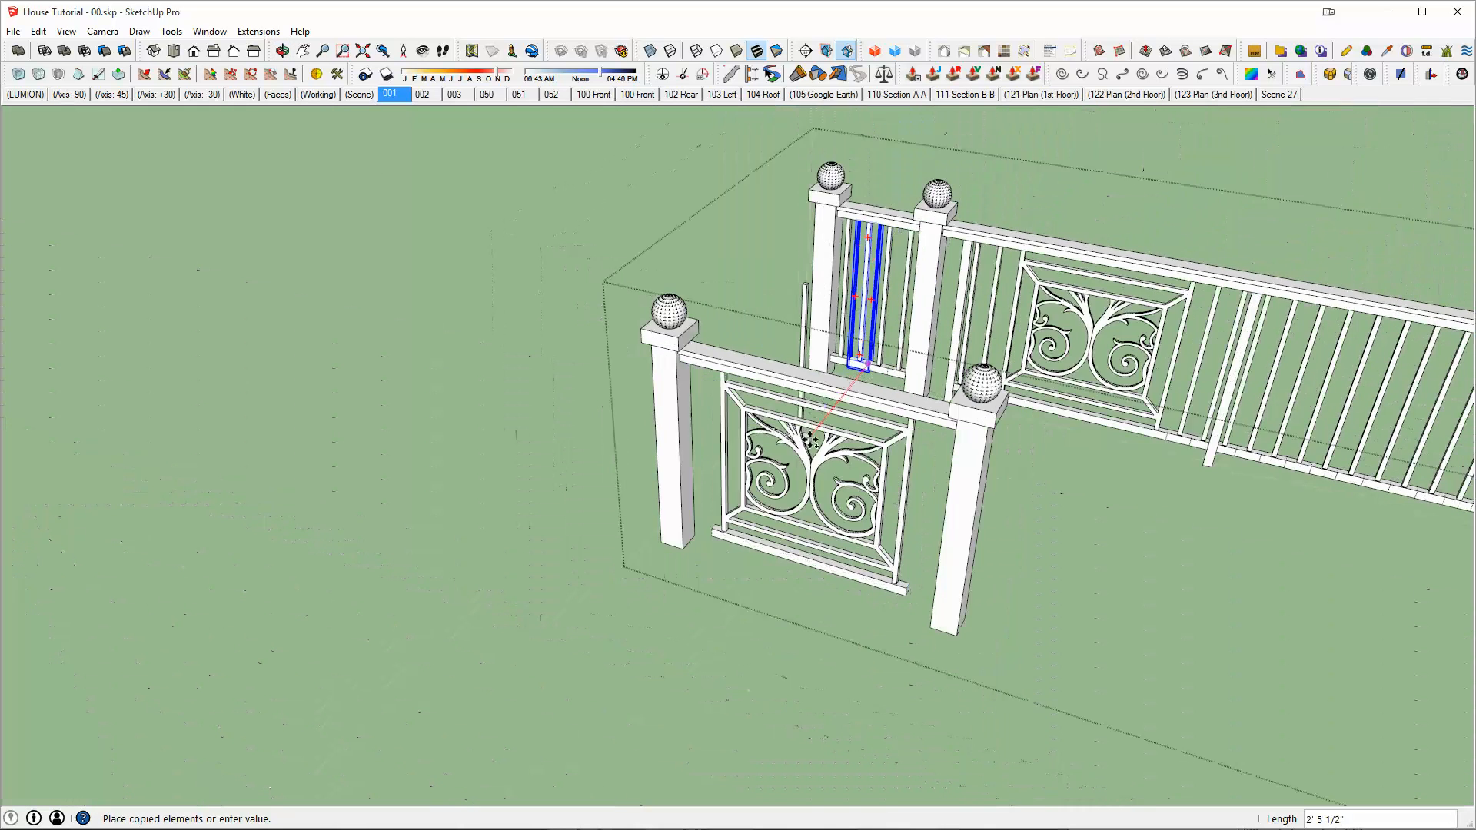
{"action": "scroll", "coordinate": [797, 518], "scroll_direction": "up", "scroll_amount": 8}
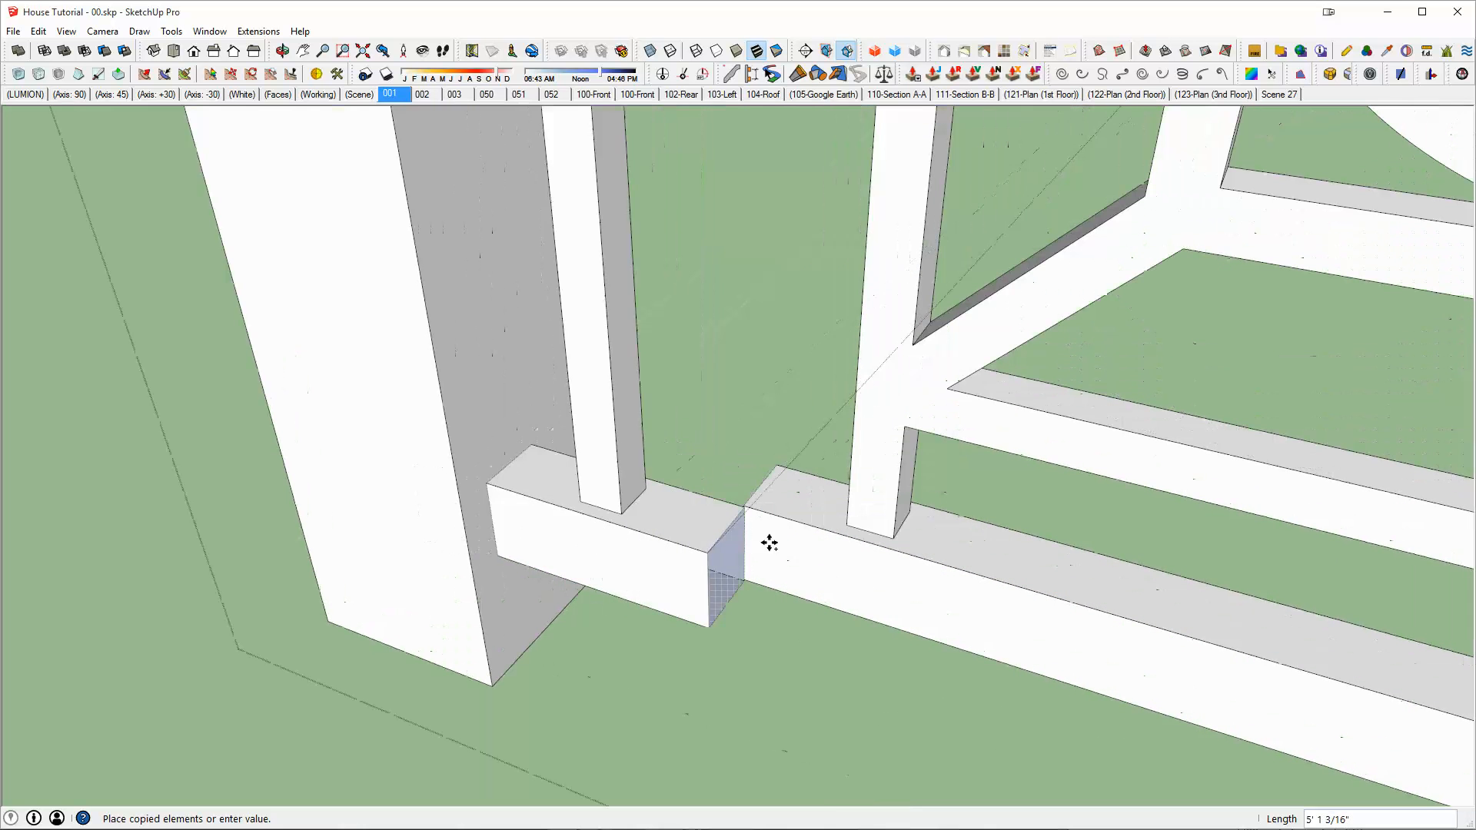
{"action": "left_click", "coordinate": [745, 508]}
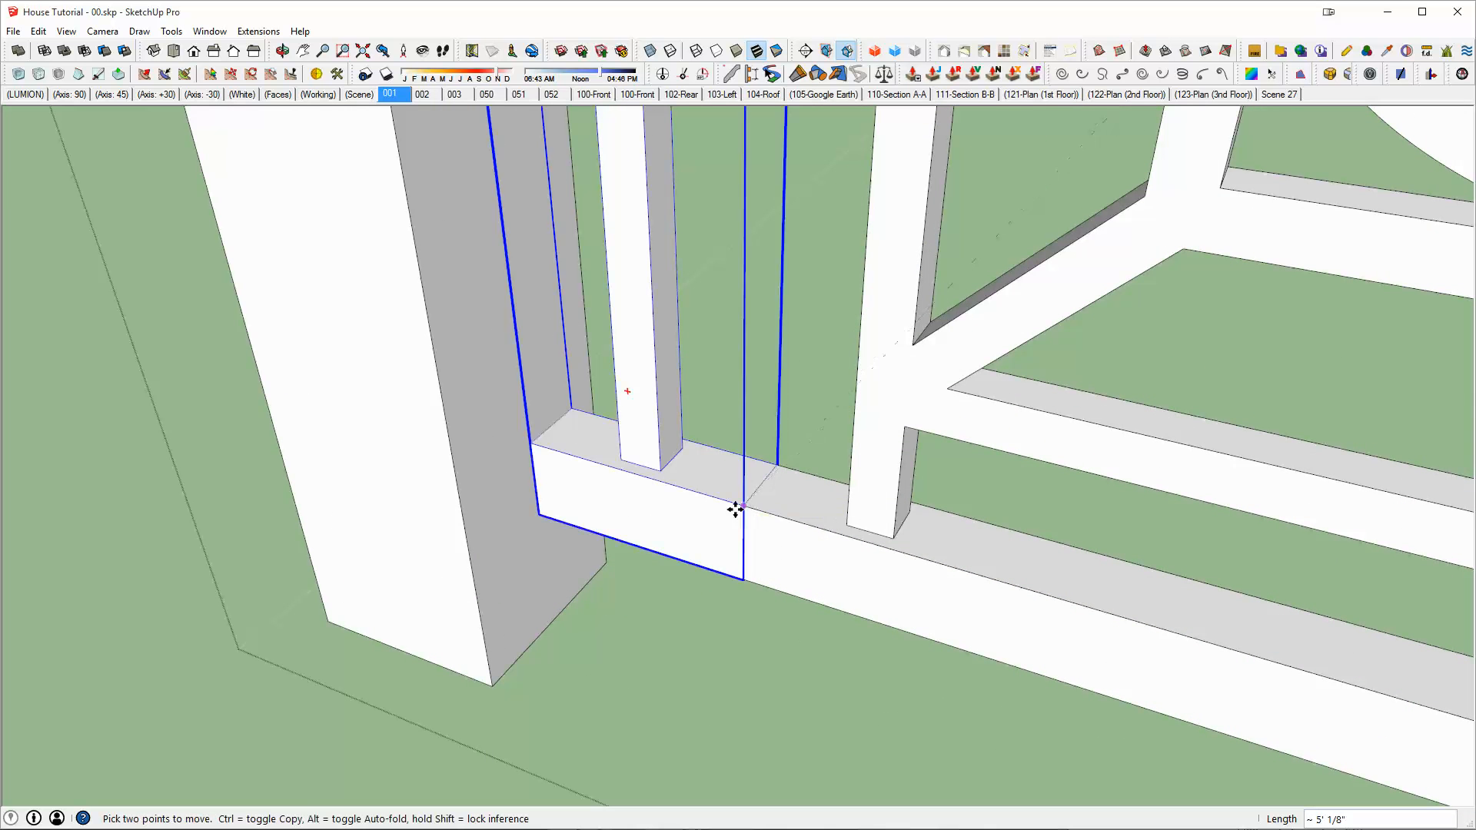
Copy the new baluster segment toward the post so the copy butts against its outer end
{"action": "middle_click_drag", "start_coordinate": [735, 505], "coordinate": [990, 439]}
{"action": "scroll", "coordinate": [777, 472], "scroll_direction": "up", "scroll_amount": 2}
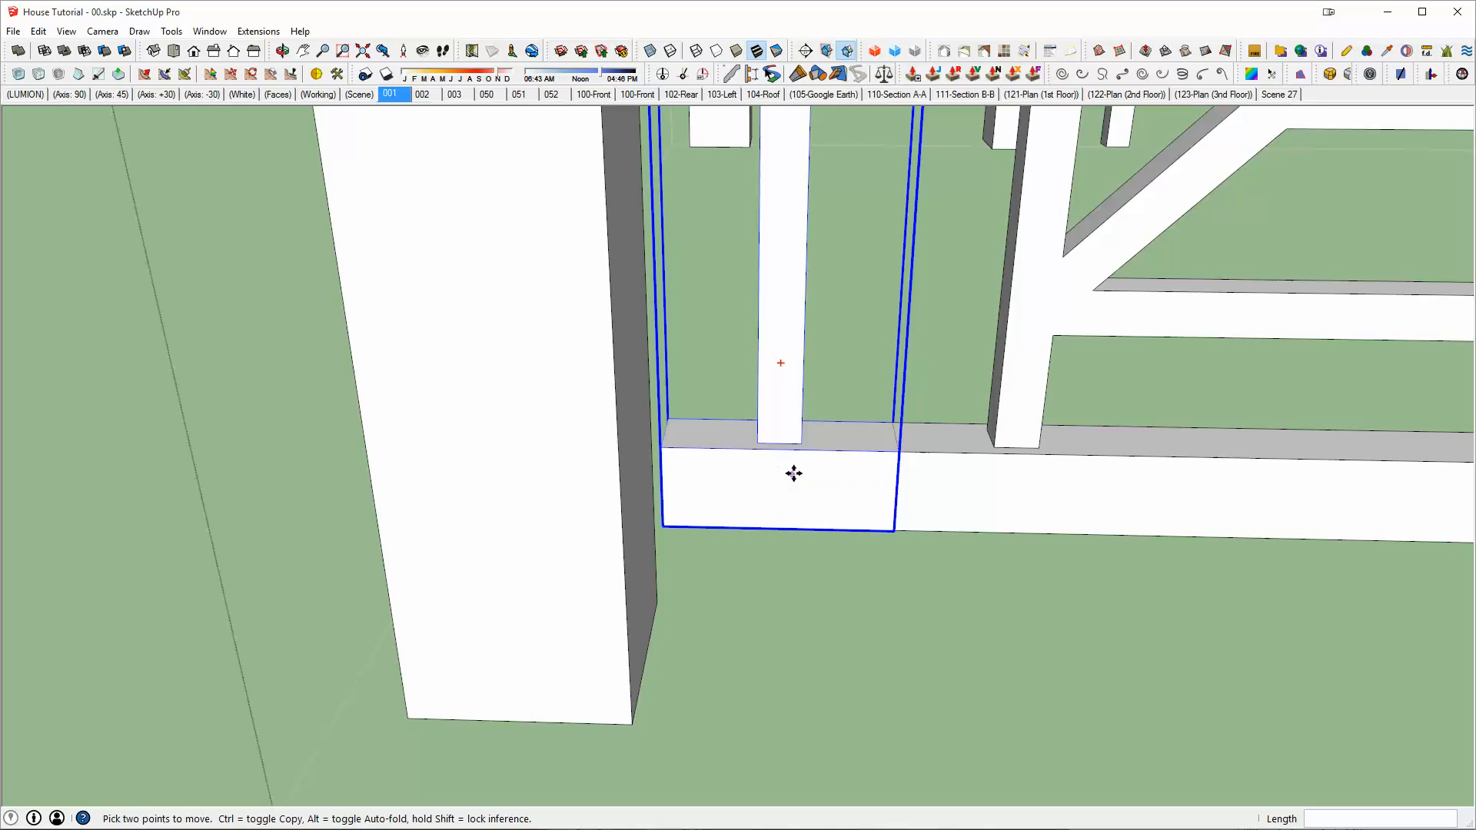
{"action": "key", "text": "ctrl"}
{"action": "left_click", "coordinate": [896, 453]}
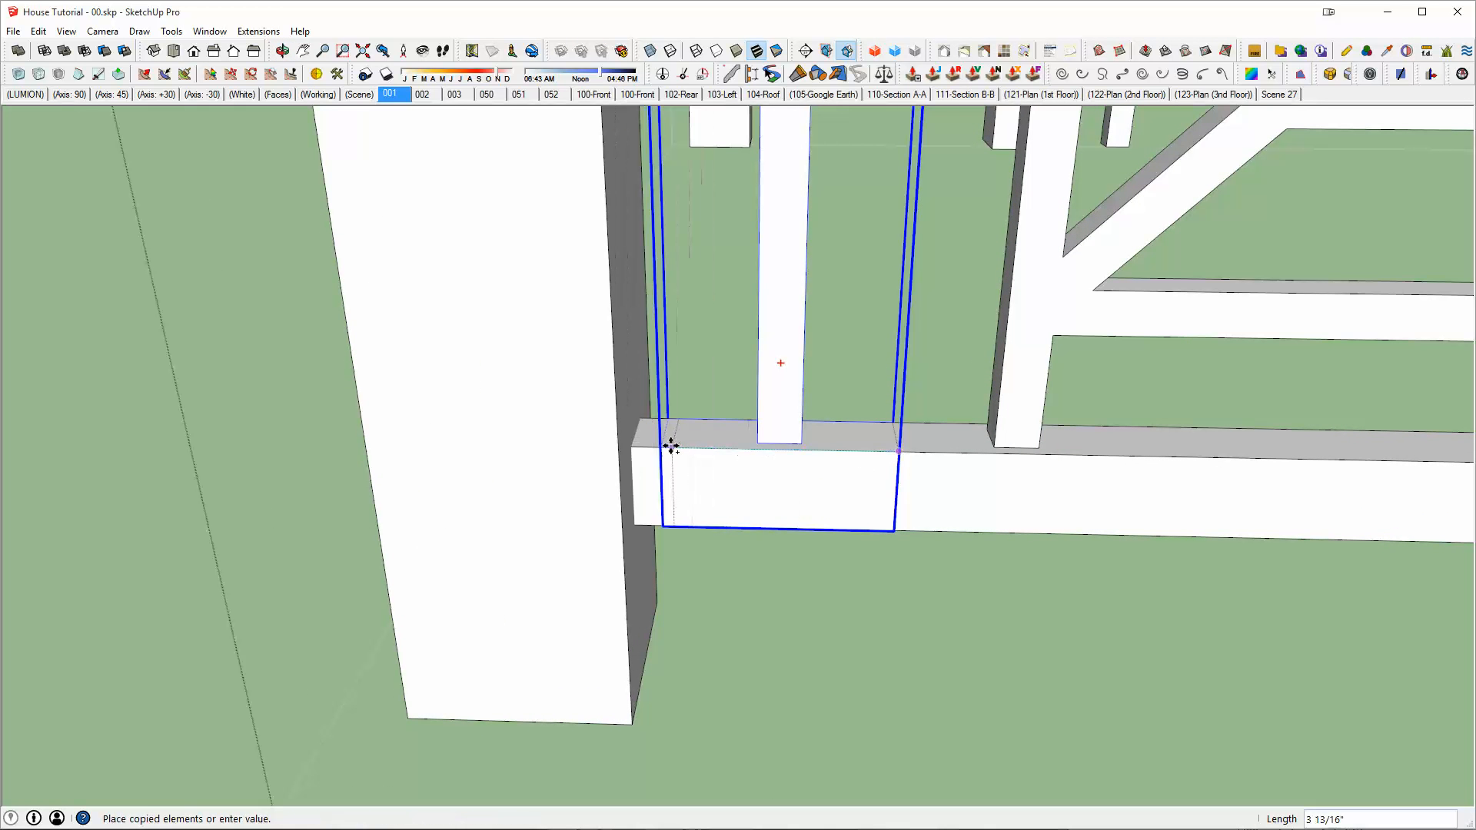
{"action": "left_click", "coordinate": [662, 446]}
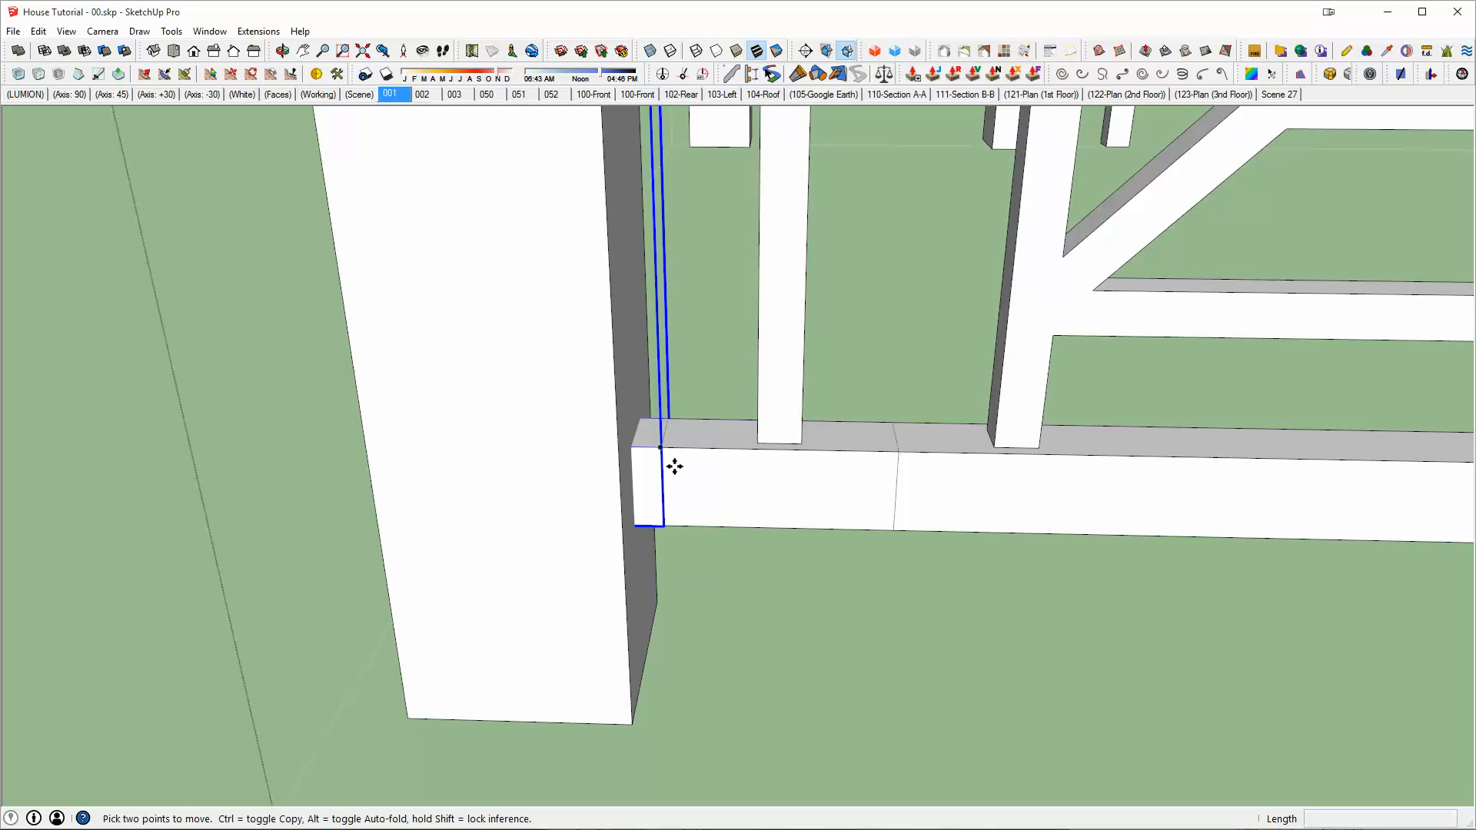
Move both baluster segments together about 2 1/8" along the bottom rail toward the scrollwork panel
{"action": "key", "text": "space"}
{"action": "left_click", "coordinate": [704, 468]}
{"action": "key", "text": "m"}
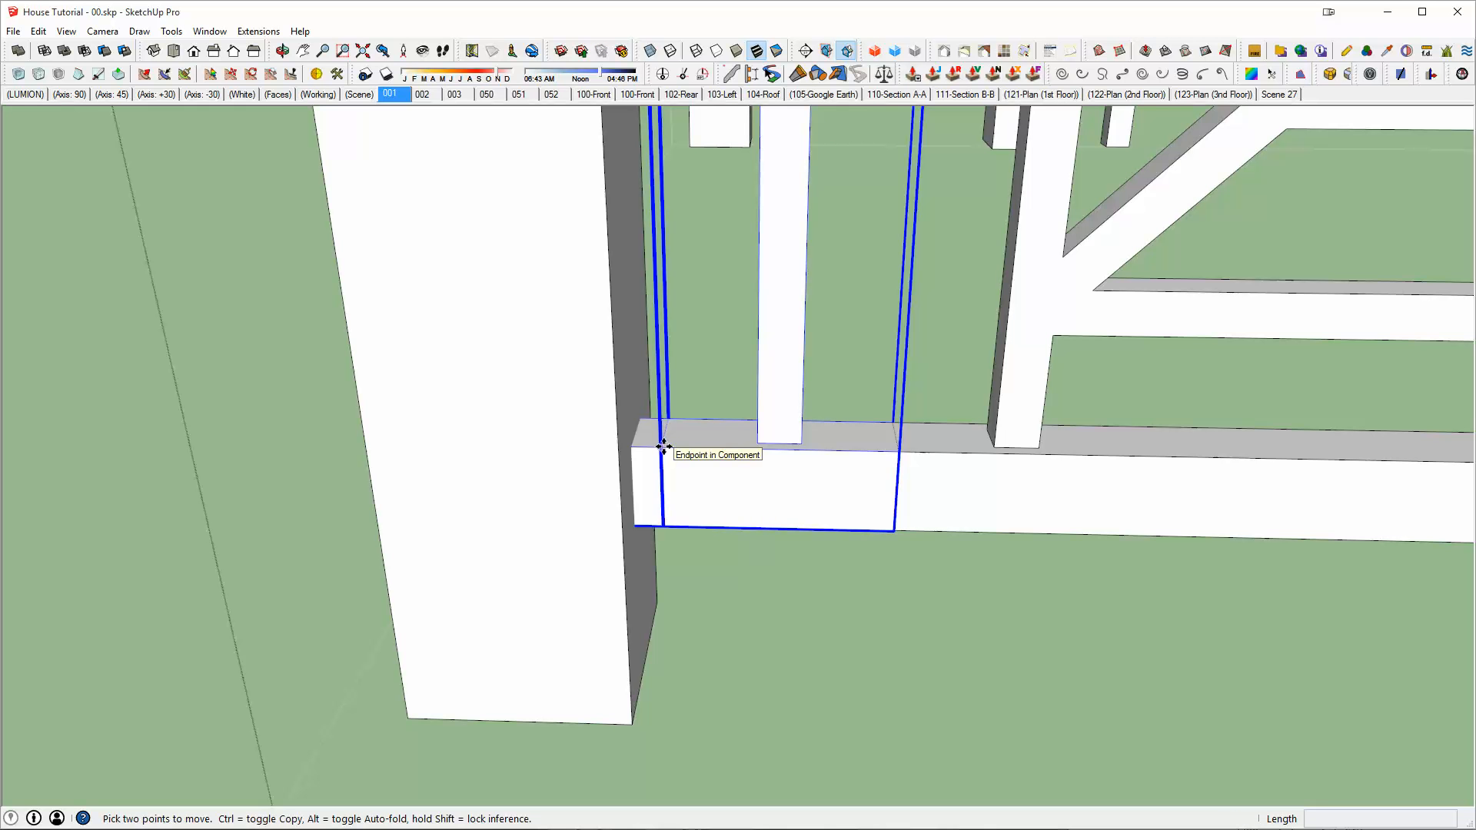
{"action": "key", "text": "ctrl"}
{"action": "left_click", "coordinate": [663, 446]}
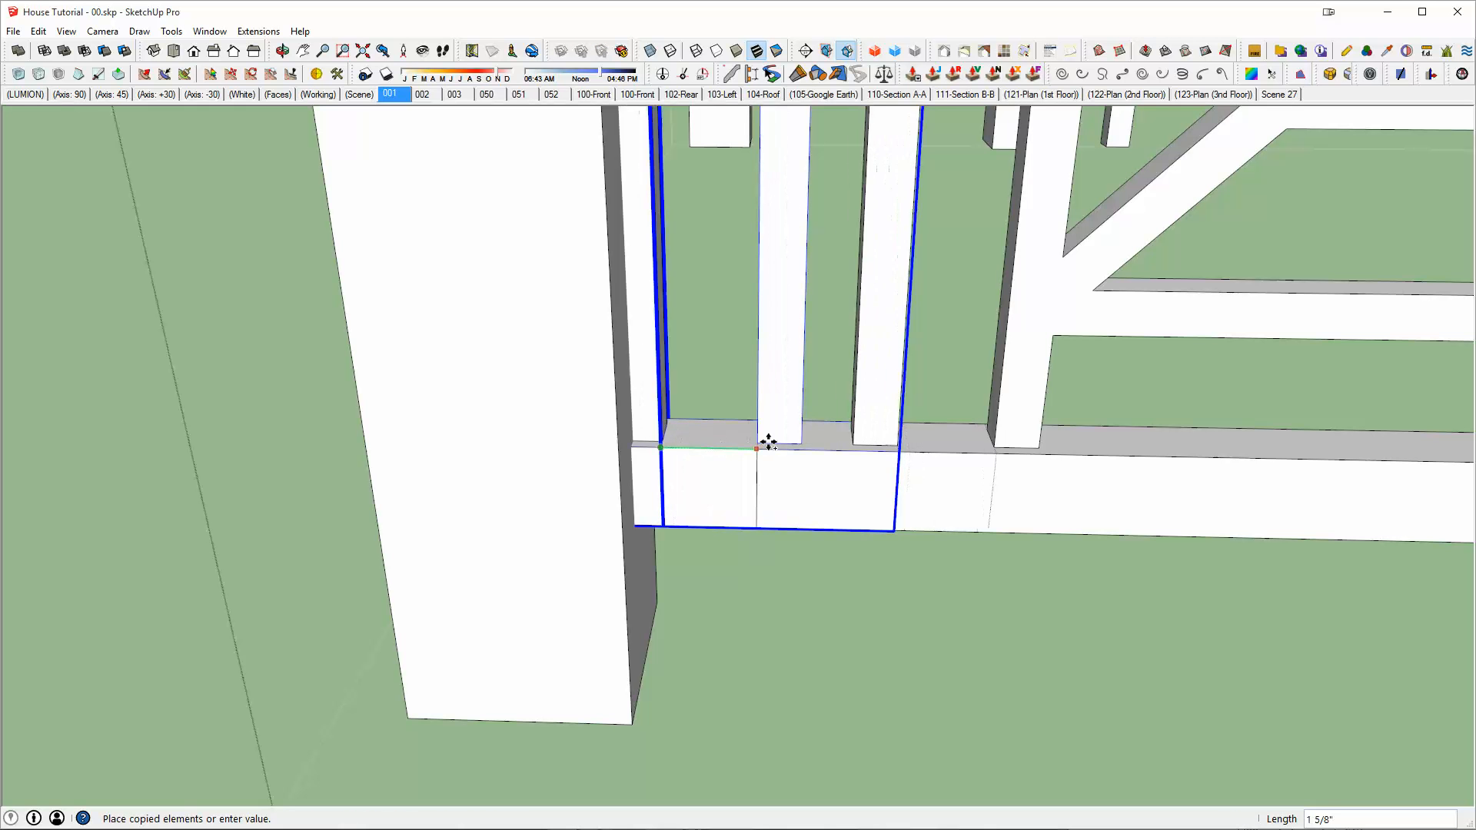
{"action": "left_click", "coordinate": [782, 445]}
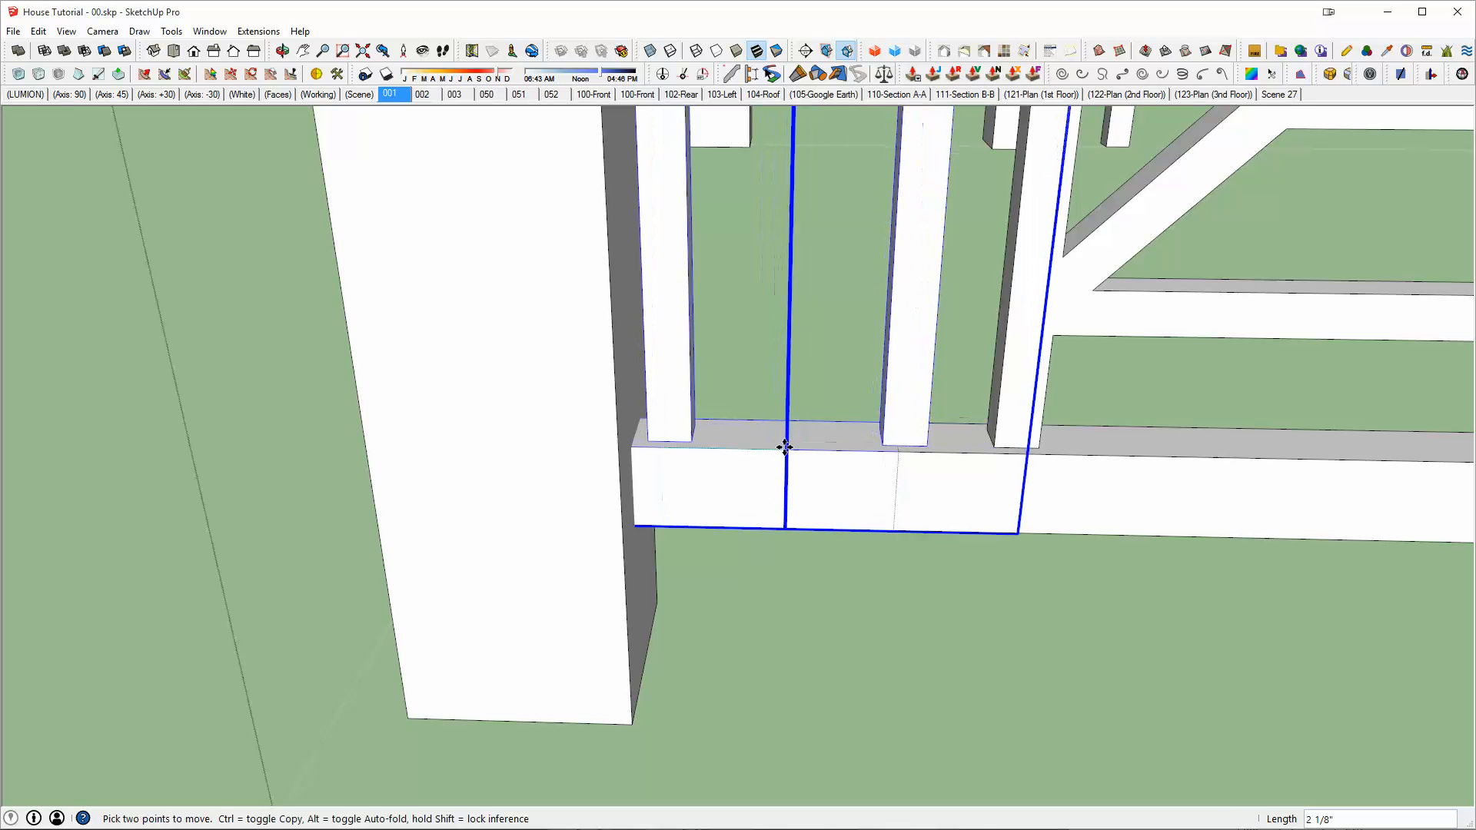
Check the shifted balusters' spacing and measure from the foot of the baluster beside the post with the Line tool
{"action": "scroll", "coordinate": [784, 447], "scroll_direction": "down", "scroll_amount": 3}
{"action": "middle_click_drag", "start_coordinate": [781, 439], "coordinate": [669, 471]}
{"action": "scroll", "coordinate": [772, 498], "scroll_direction": "up", "scroll_amount": 2}
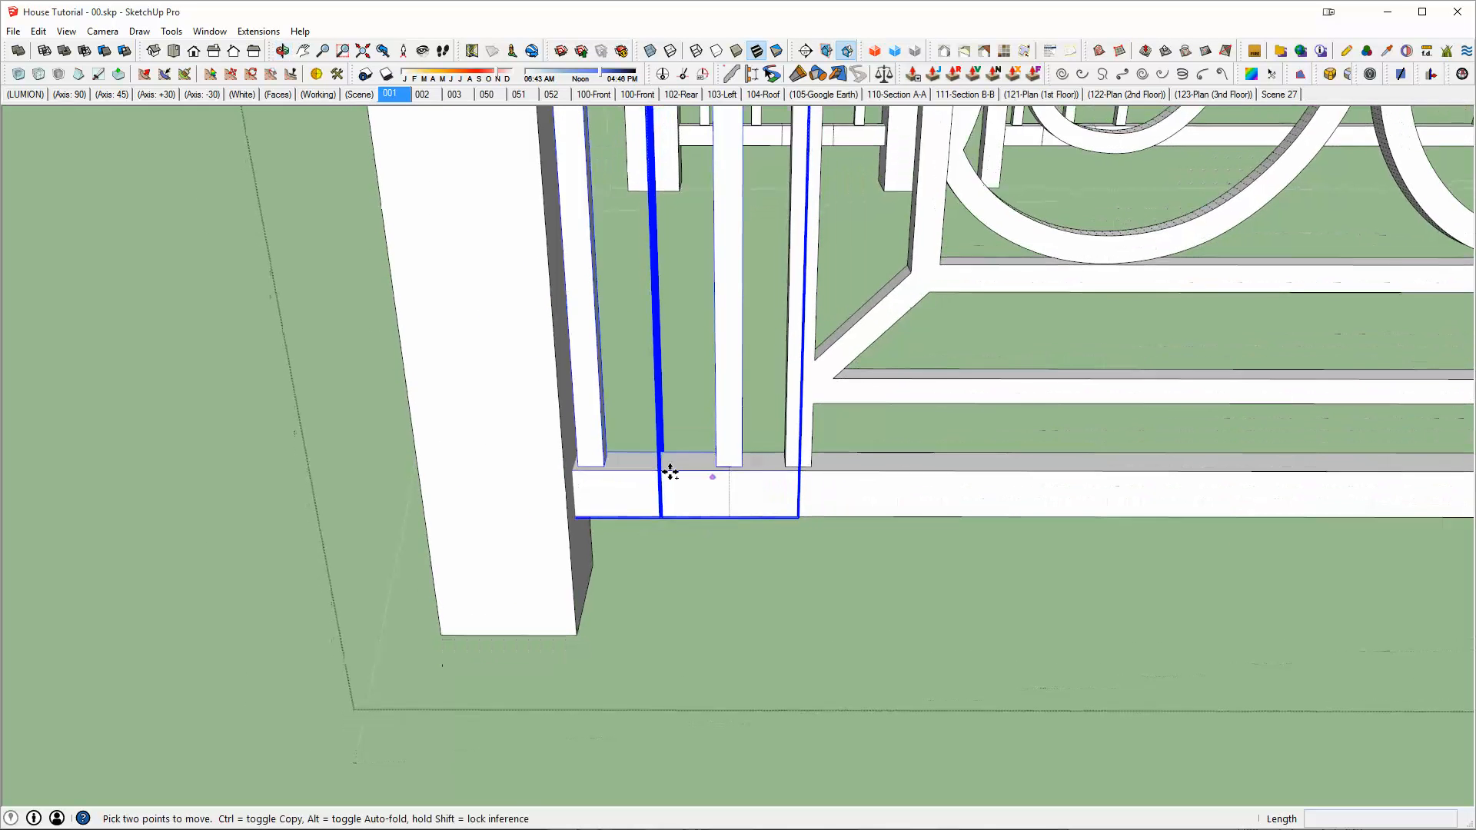
{"action": "scroll", "coordinate": [606, 463], "scroll_direction": "up", "scroll_amount": 2}
{"action": "scroll", "coordinate": [605, 463], "scroll_direction": "up", "scroll_amount": 1}
{"action": "key", "text": "l"}
{"action": "left_click", "coordinate": [515, 466]}
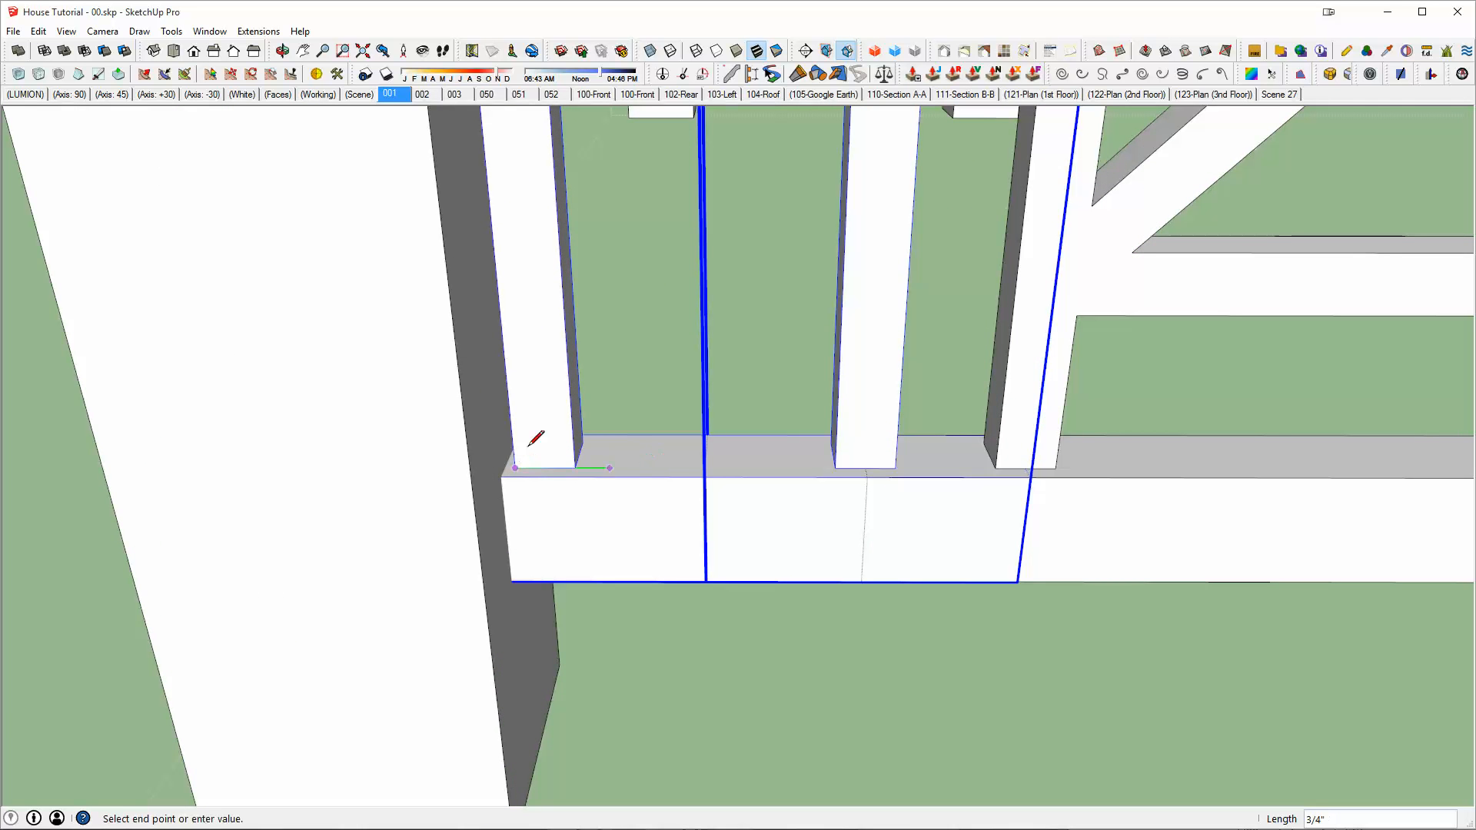
{"action": "key", "text": "space"}
{"action": "scroll", "coordinate": [884, 458], "scroll_direction": "down", "scroll_amount": 2}
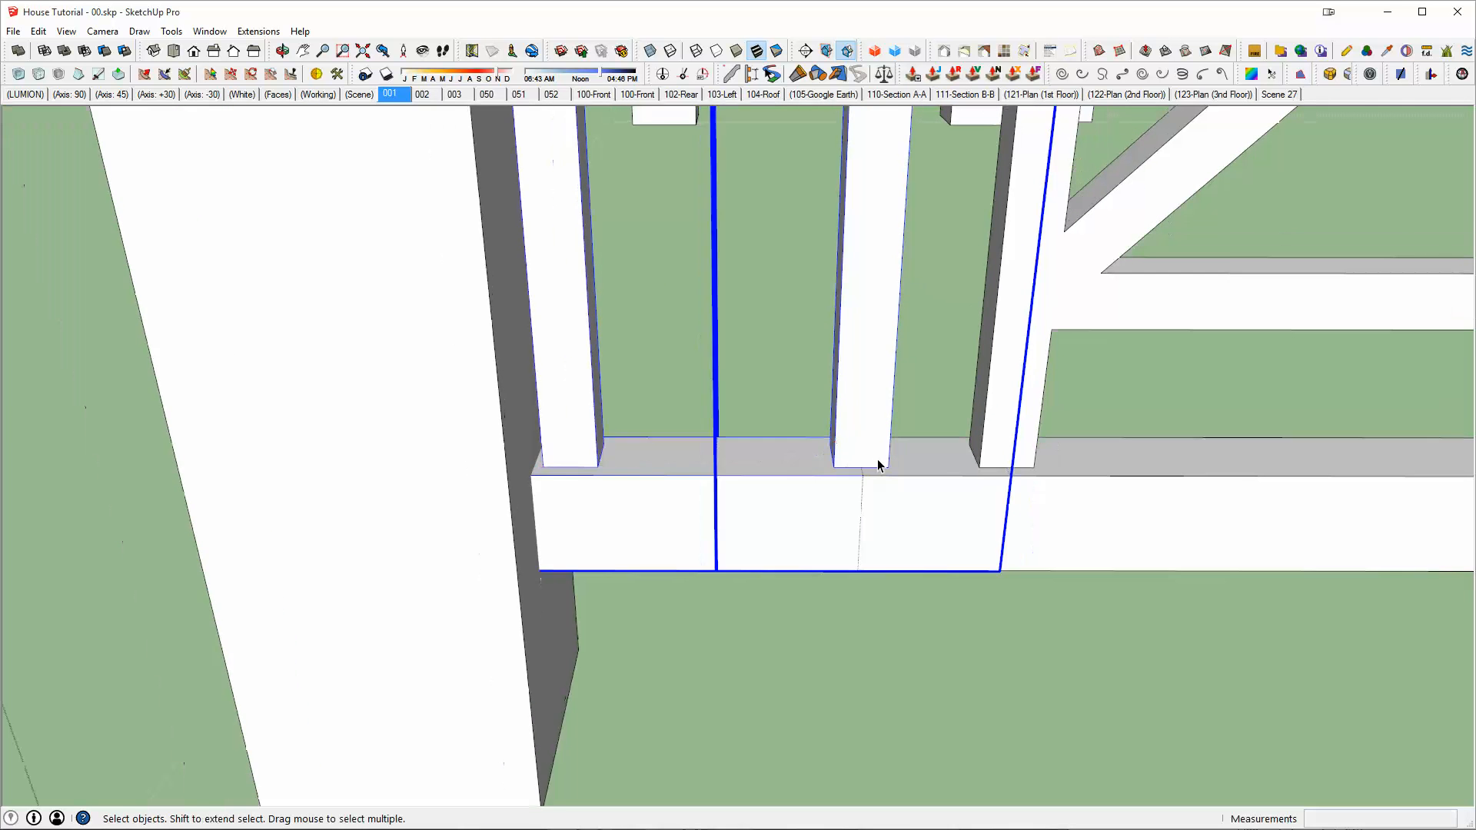
Copy the two balusters along the green axis to the panel's opposite end with a .125" adjustment and close the railing group
{"action": "key", "text": "m"}
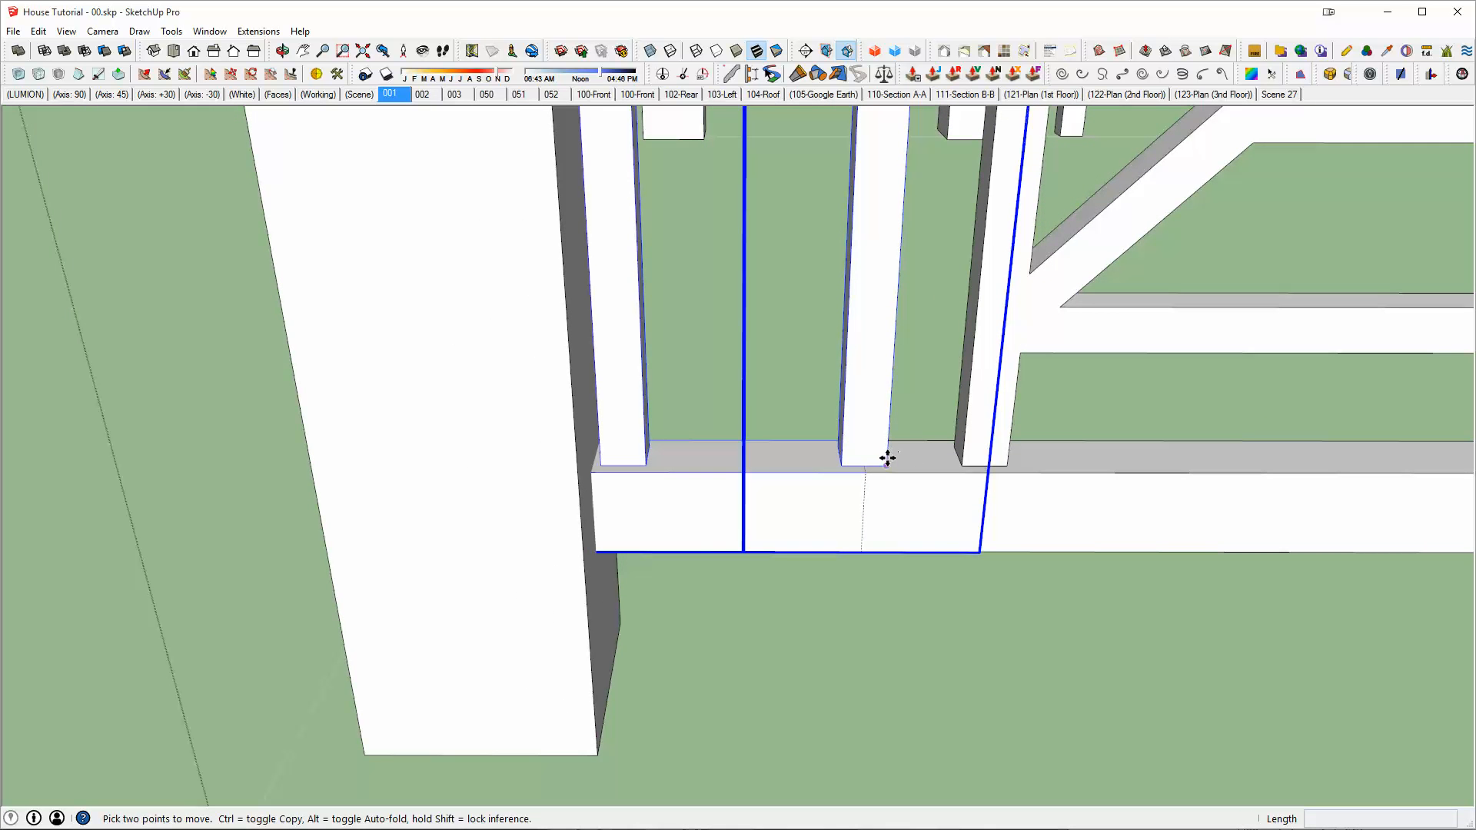
{"action": "left_click", "coordinate": [888, 459]}
{"action": "middle_click_drag", "start_coordinate": [1087, 458], "coordinate": [909, 376]}
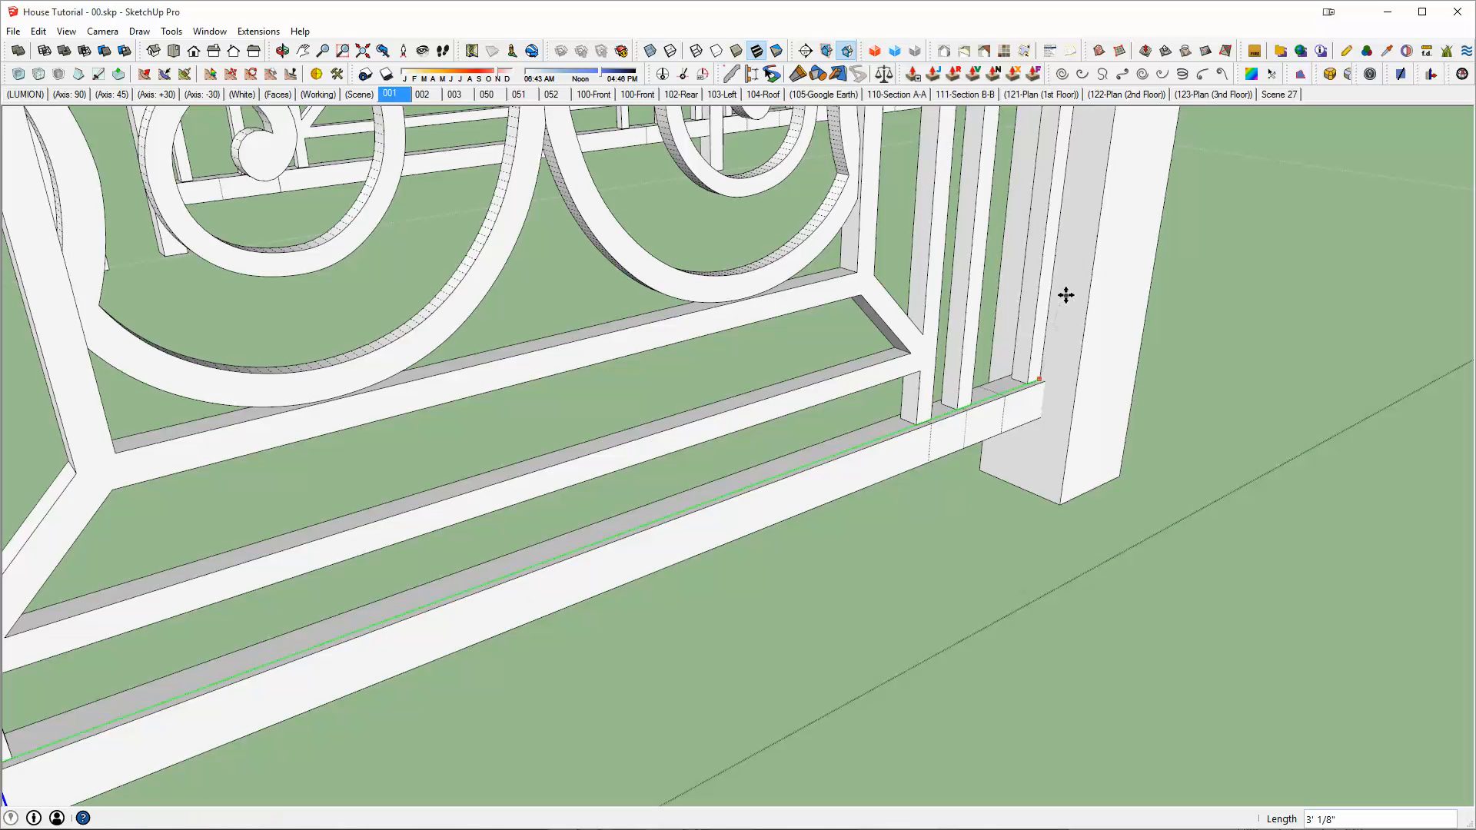
{"action": "type", "text": "2"}
{"action": "key", "text": "Return"}
{"action": "type", "text": ".125"}
{"action": "key", "text": "Return"}
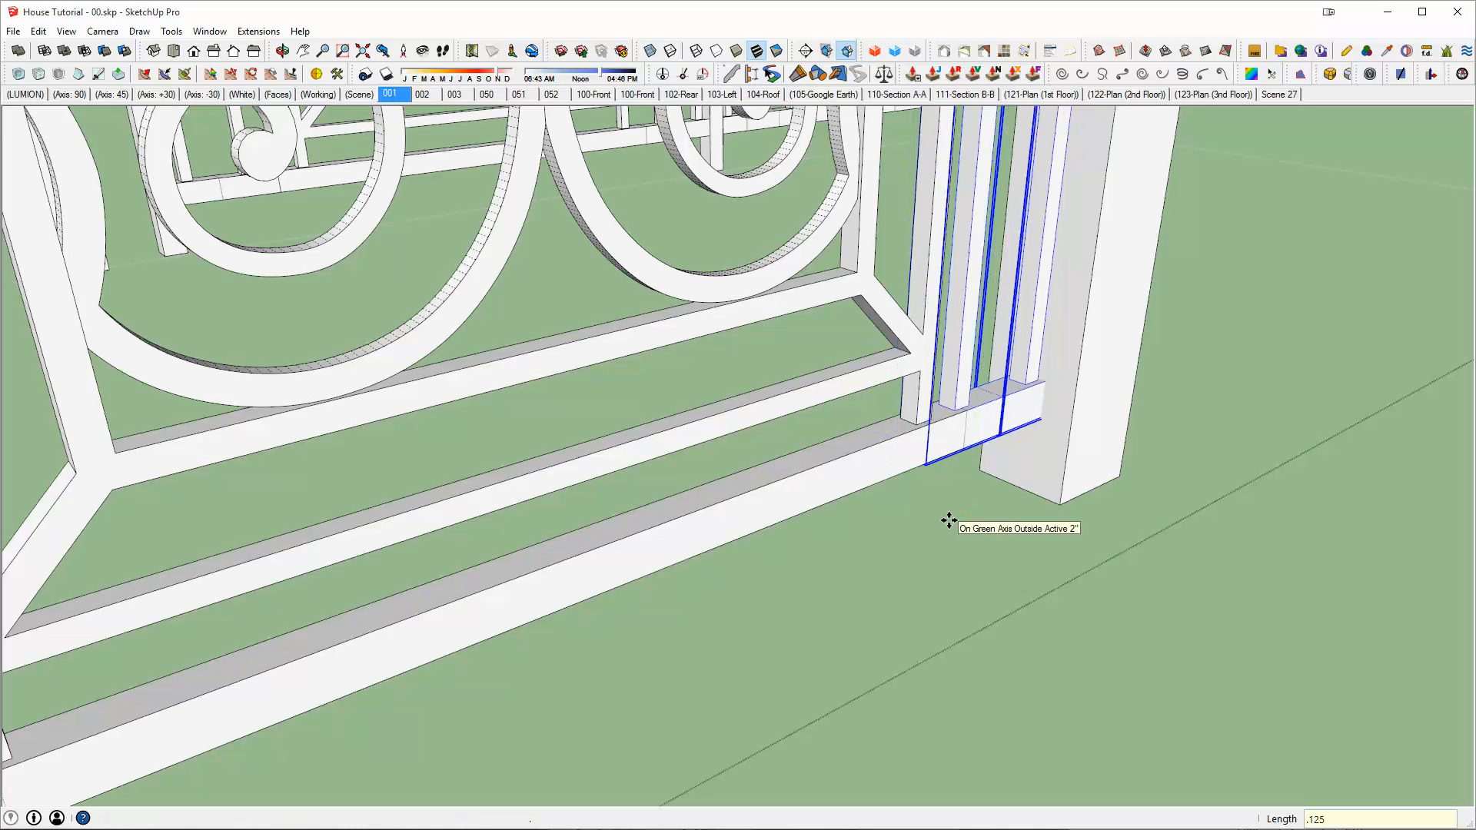
{"action": "scroll", "coordinate": [929, 465], "scroll_direction": "down", "scroll_amount": 6}
{"action": "key", "text": "space"}
{"action": "left_click", "coordinate": [929, 469]}
{"action": "middle_click_drag", "start_coordinate": [929, 465], "coordinate": [915, 376]}
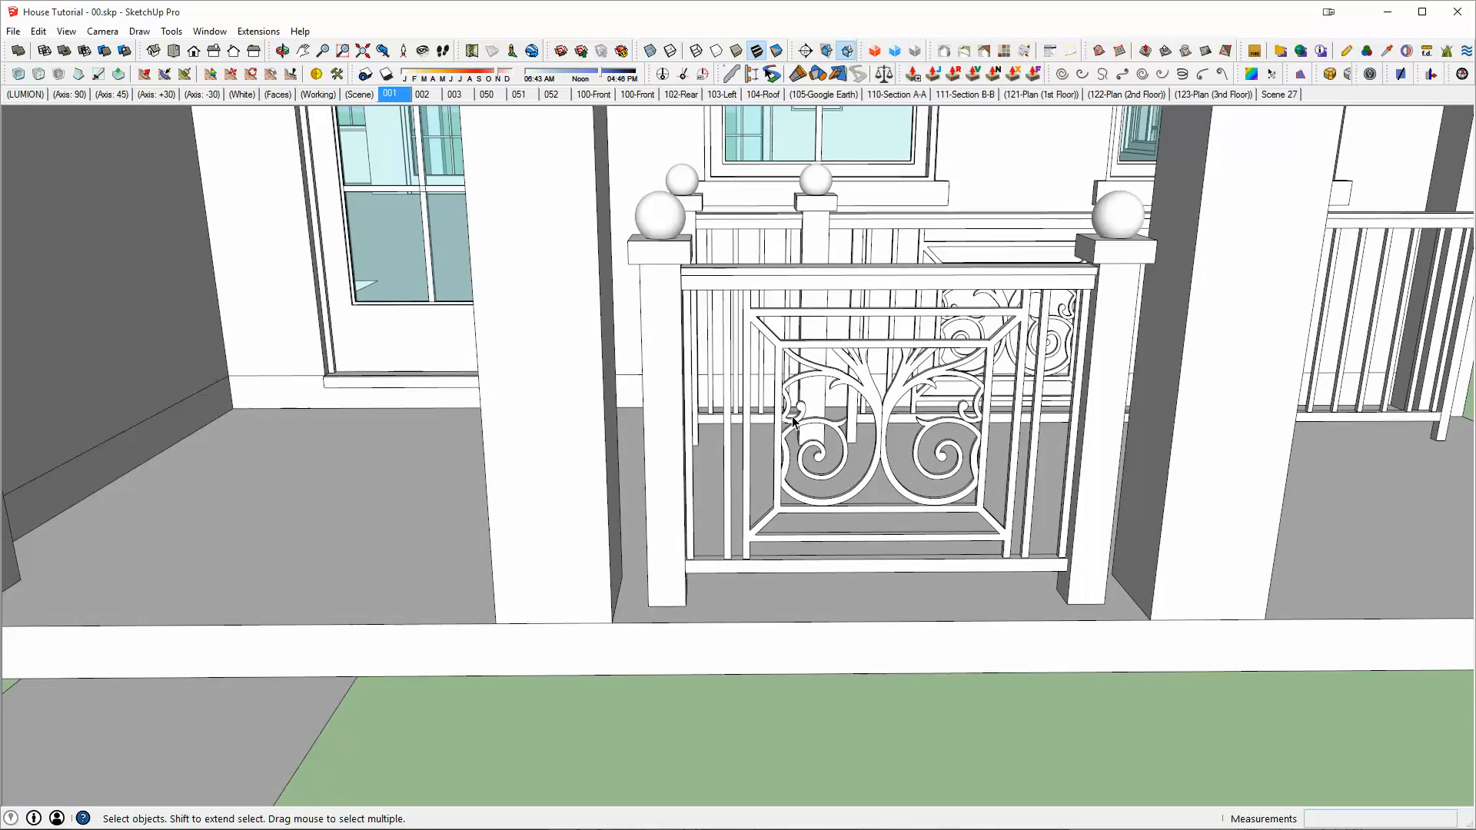
Delete the old railing sections behind the finished scrollwork panel inside the railing group and close the group
{"action": "middle_click_drag", "start_coordinate": [792, 422], "coordinate": [798, 494]}
{"action": "double_click", "coordinate": [789, 267]}
{"action": "left_click", "coordinate": [788, 266]}
{"action": "middle_click_drag", "start_coordinate": [789, 267], "coordinate": [1256, 466]}
{"action": "left_click_drag", "start_coordinate": [599, 305], "coordinate": [600, 303]}
{"action": "key", "text": "Delete"}
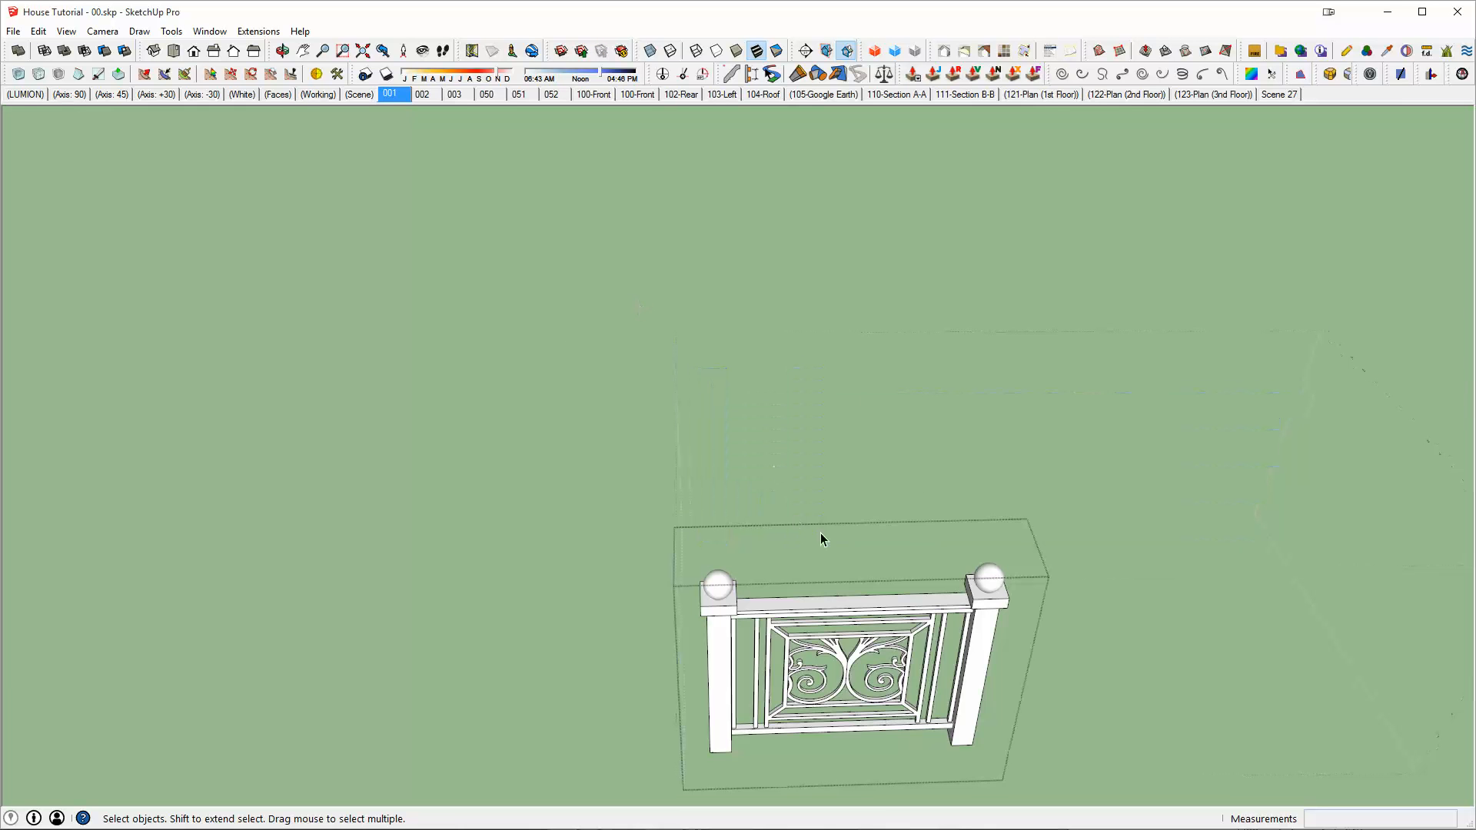
{"action": "middle_click_drag", "start_coordinate": [829, 550], "coordinate": [820, 530]}
{"action": "key", "text": "Escape"}
{"action": "left_click", "coordinate": [741, 414]}
{"action": "right_click", "coordinate": [738, 413]}
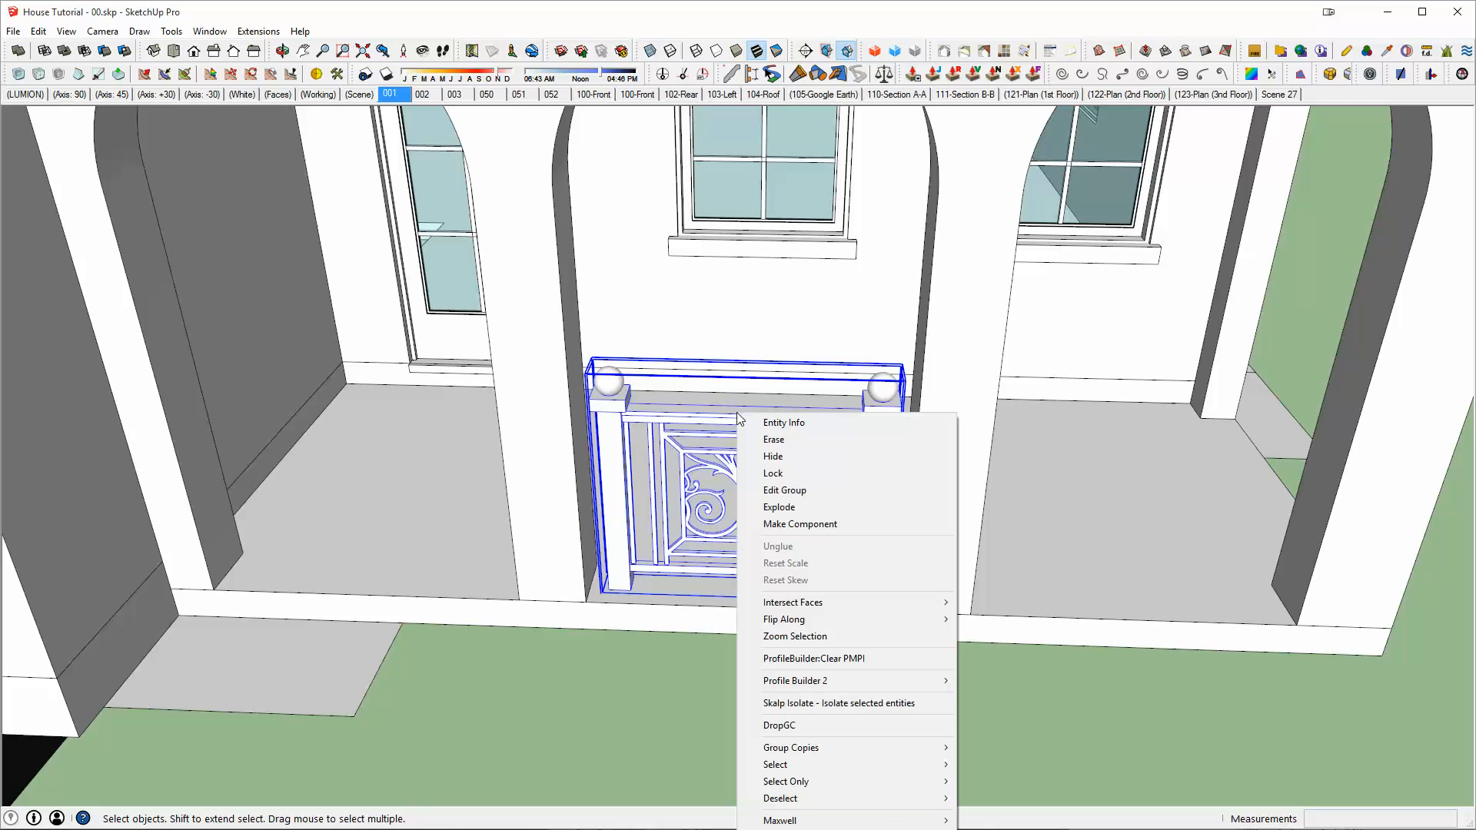
{"action": "left_click", "coordinate": [717, 404]}
{"action": "right_click", "coordinate": [716, 412]}
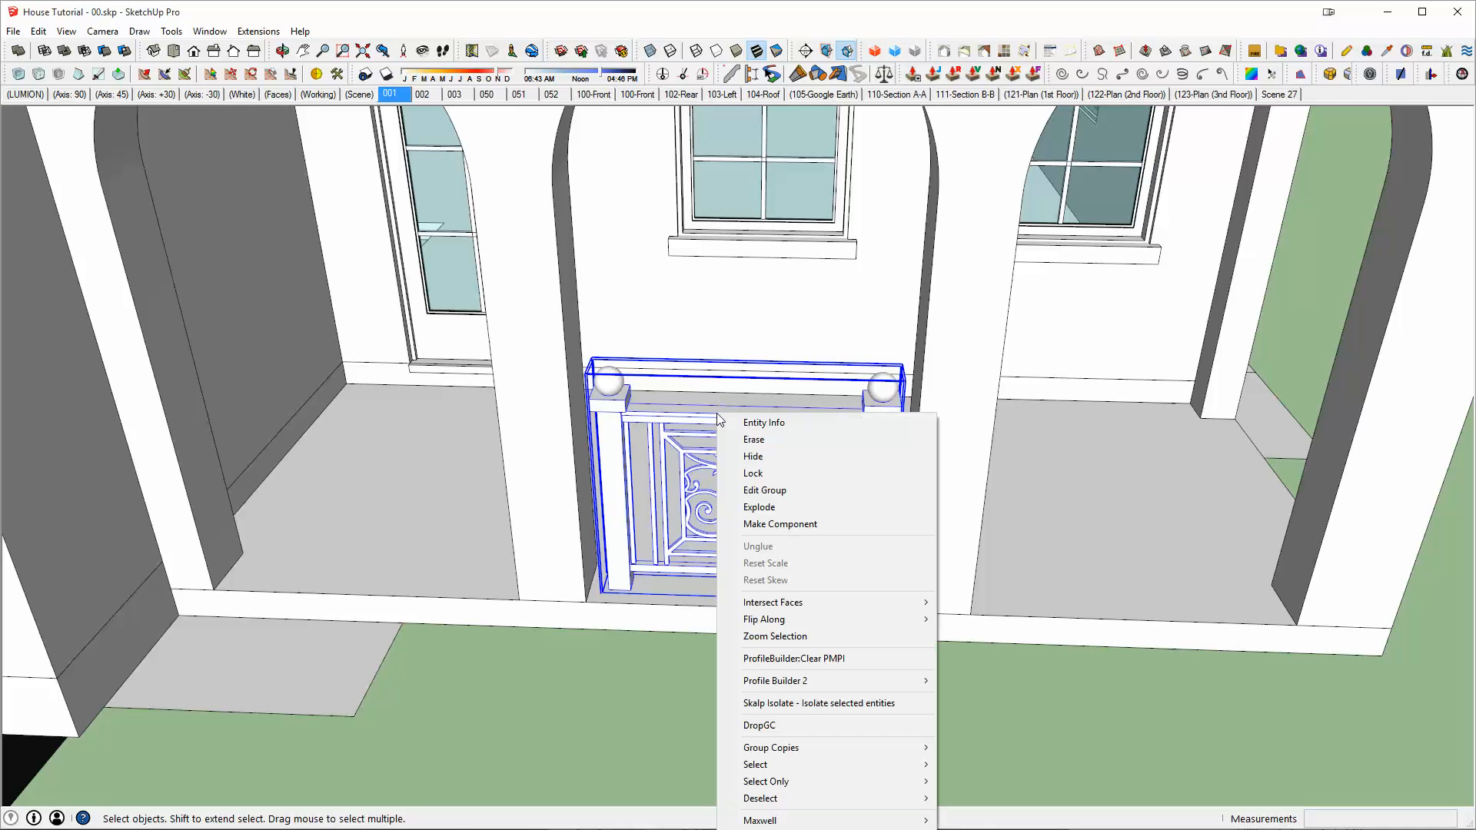
{"action": "left_click", "coordinate": [711, 424]}
Copy the finished railing from the middle arch to the adjacent front arch at the porch corner, using matching arch base corners
{"action": "left_click", "coordinate": [705, 418]}
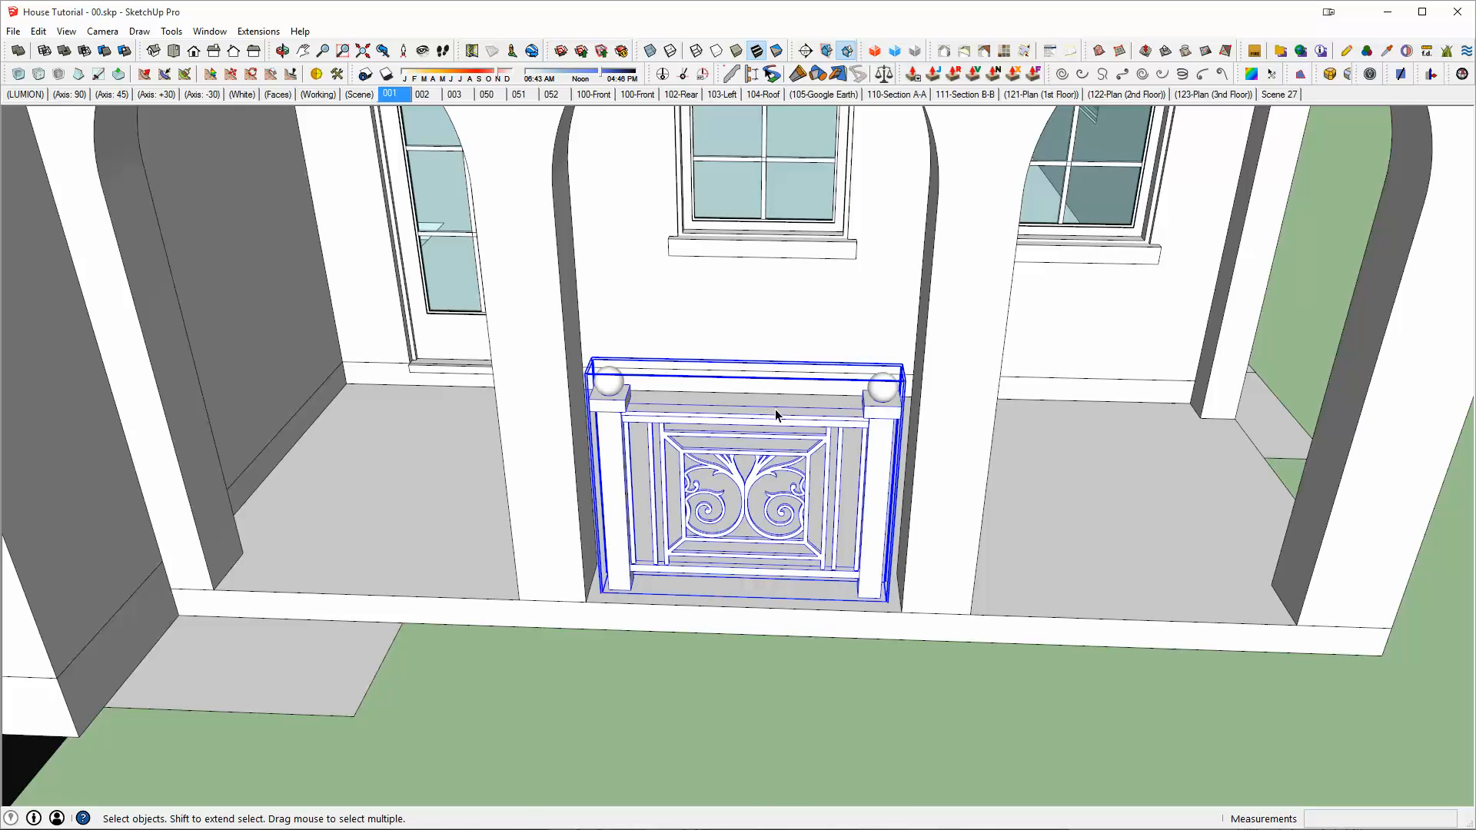
{"action": "key", "text": "m"}
{"action": "left_click", "coordinate": [967, 610]}
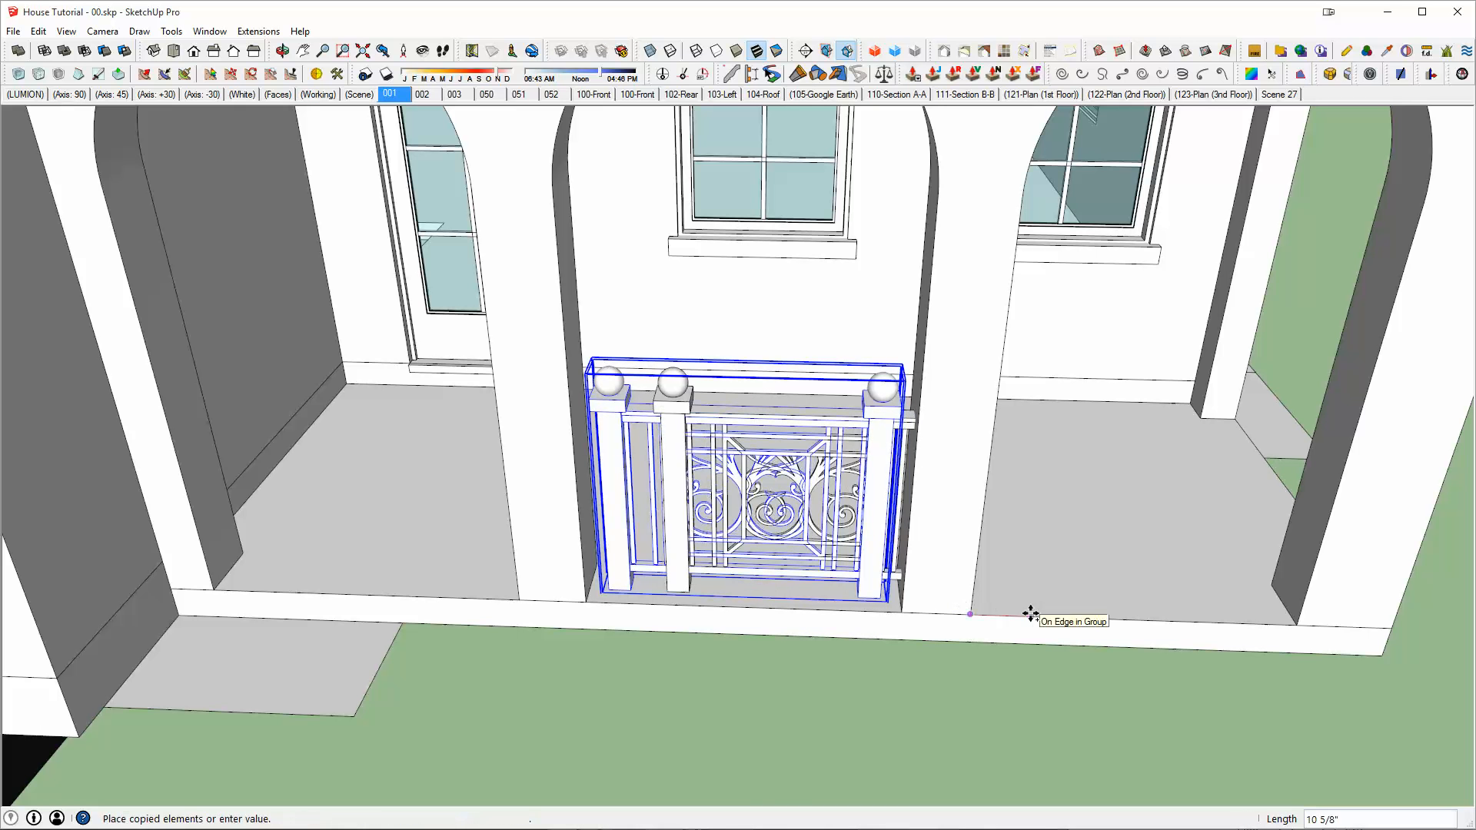
{"action": "key", "text": "Escape"}
{"action": "left_click", "coordinate": [902, 610]}
{"action": "left_click", "coordinate": [1296, 624]}
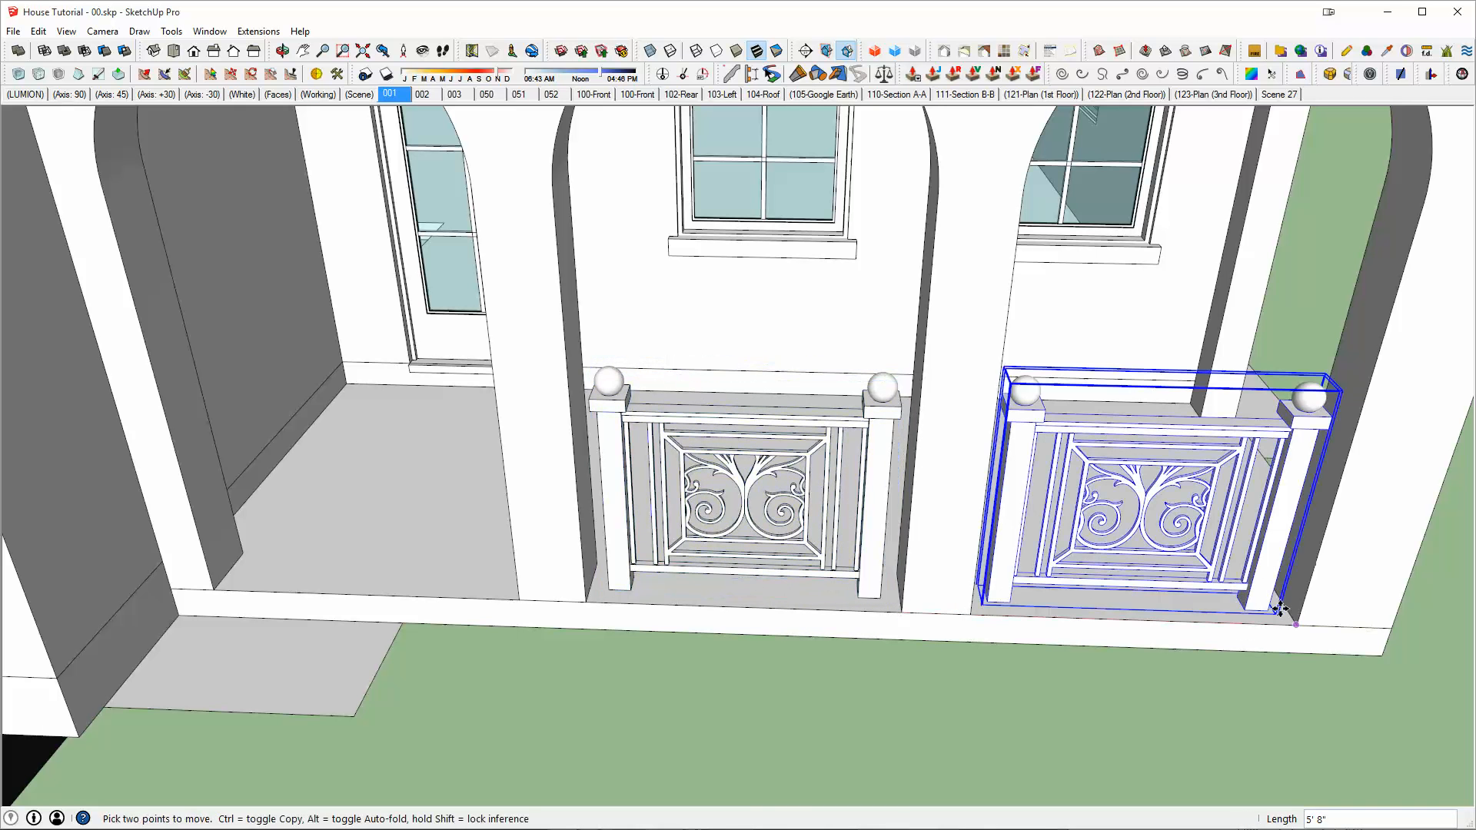
{"action": "middle_click_drag", "start_coordinate": [1225, 558], "coordinate": [1052, 574]}
{"action": "key", "text": "space"}
{"action": "left_click", "coordinate": [947, 717]}
Examine the railings from the porch corner and measure the widths of the front corner arch and the side arch
{"action": "scroll", "coordinate": [944, 382], "scroll_direction": "down", "scroll_amount": 4}
{"action": "middle_click_drag", "start_coordinate": [945, 383], "coordinate": [806, 439]}
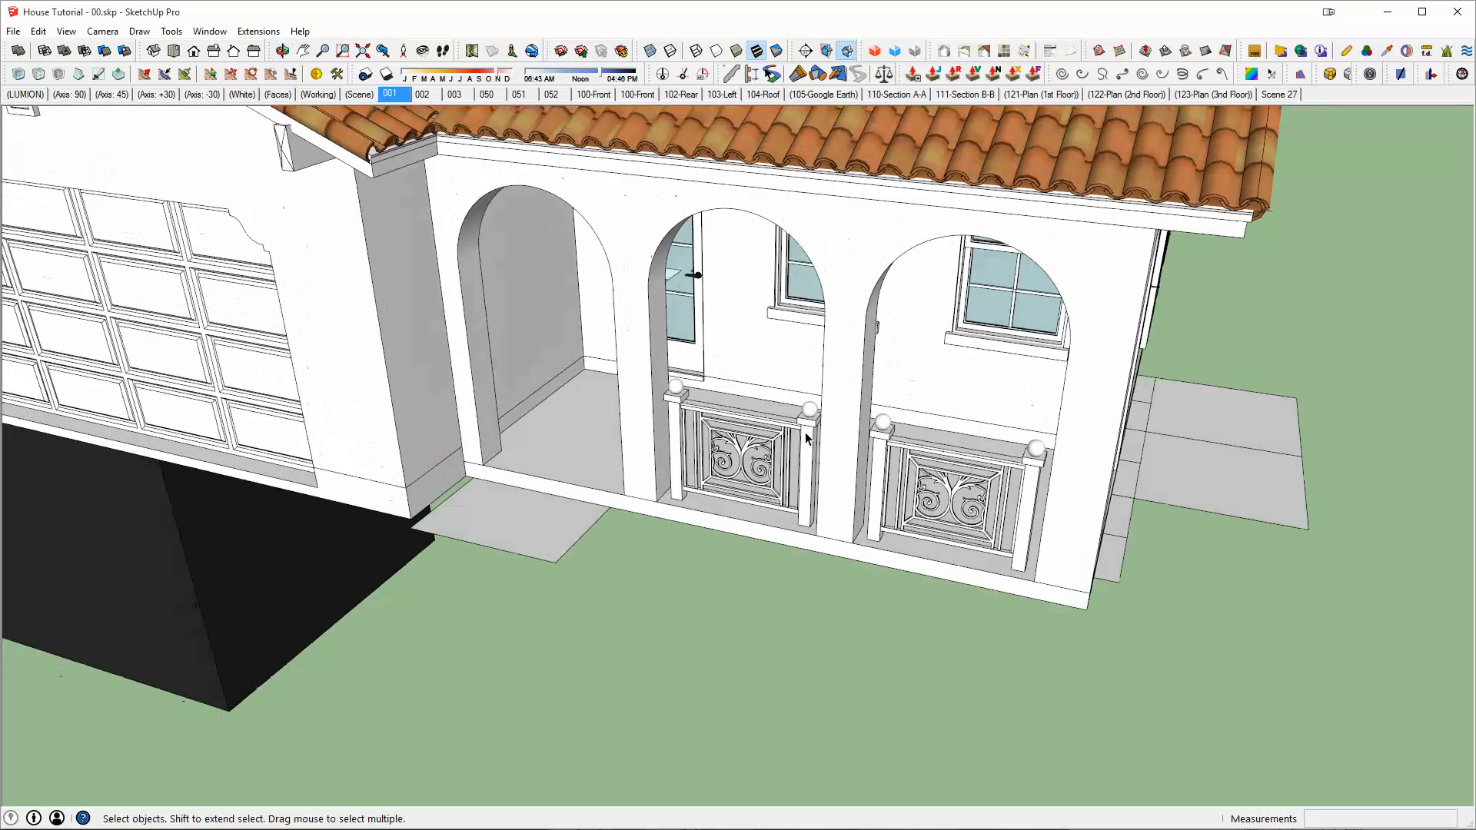
{"action": "middle_click_drag", "start_coordinate": [932, 457], "coordinate": [807, 636]}
{"action": "key", "text": "l"}
{"action": "left_click", "coordinate": [631, 572]}
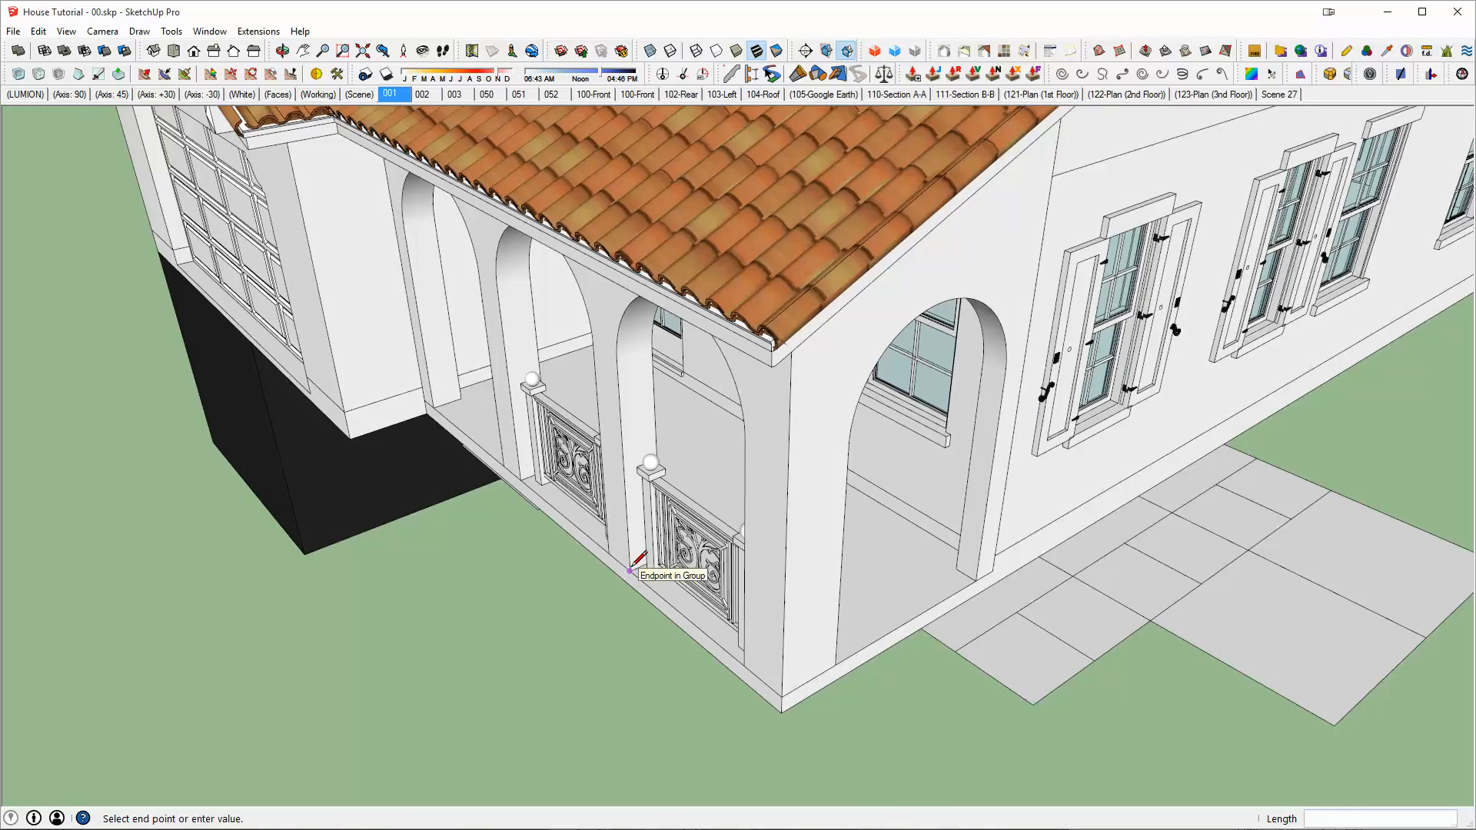
{"action": "left_click", "coordinate": [752, 665]}
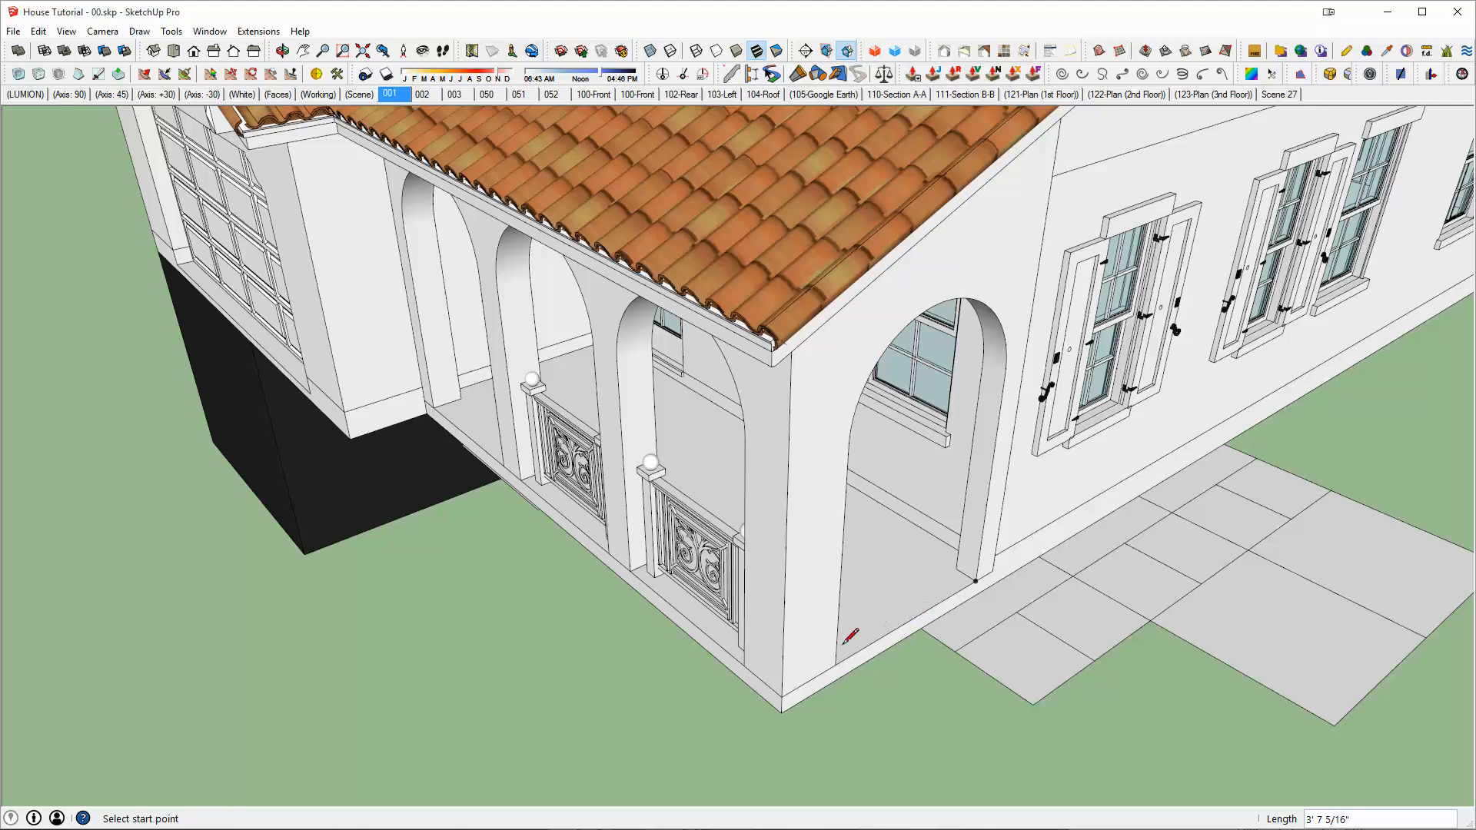
{"action": "key", "text": "space"}
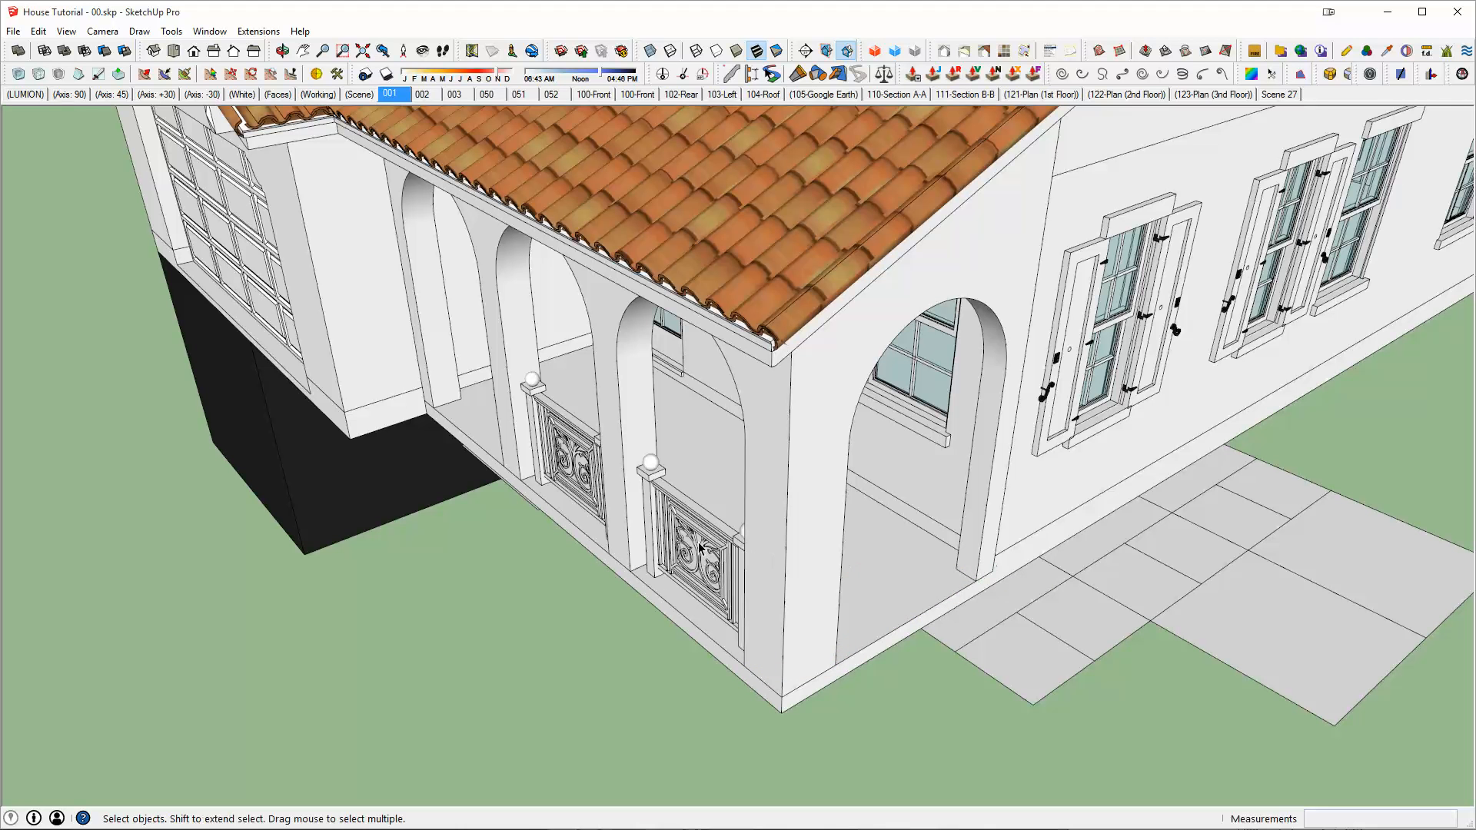
{"action": "key", "text": "l"}
{"action": "left_click", "coordinate": [630, 571]}
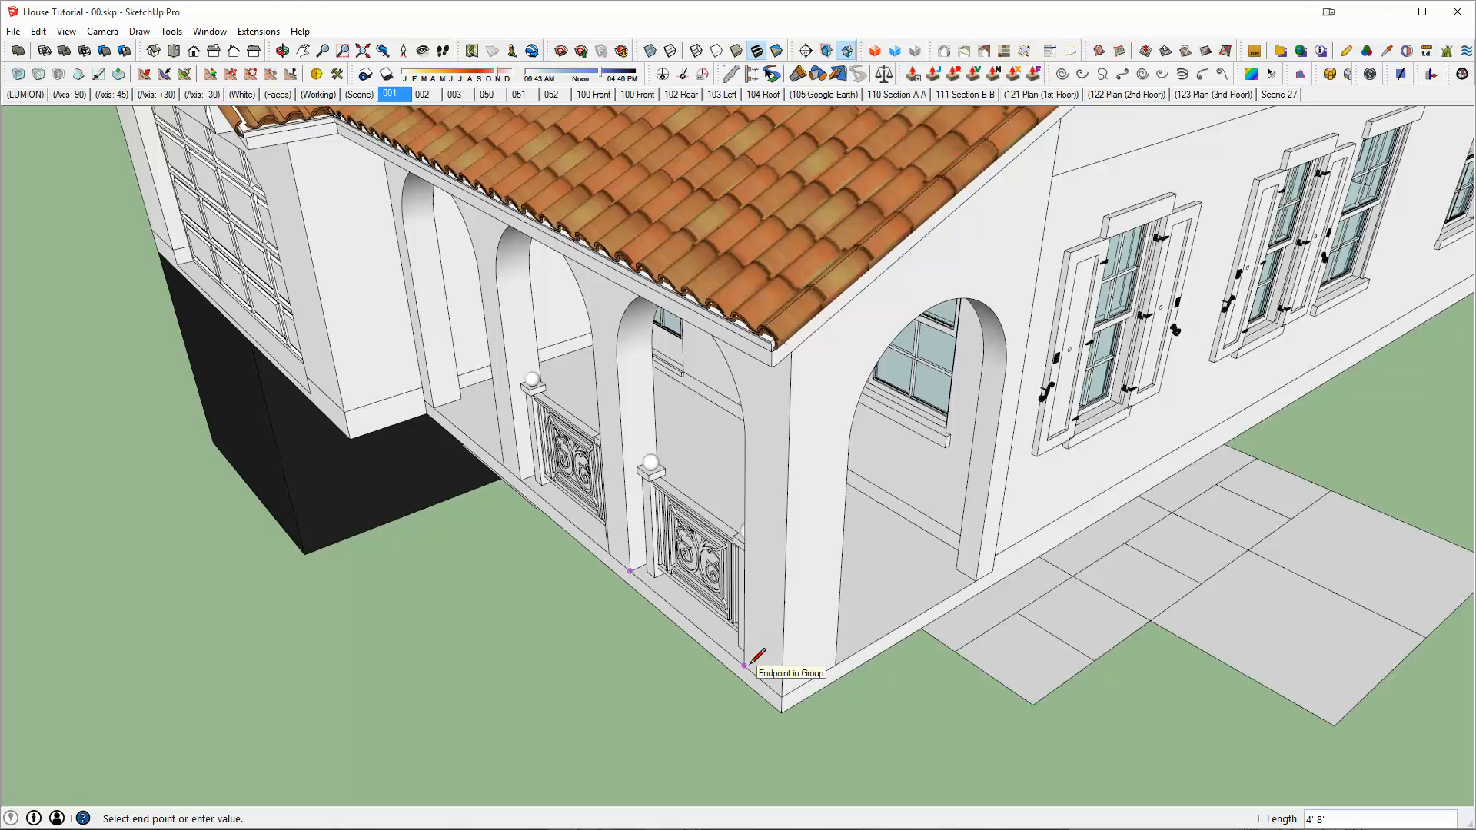
{"action": "key", "text": "space"}
Copy the corner arch railing to the base midpoint of the side arch, starting from its own arch's base midpoint
{"action": "left_click", "coordinate": [696, 619]}
{"action": "key", "text": "m"}
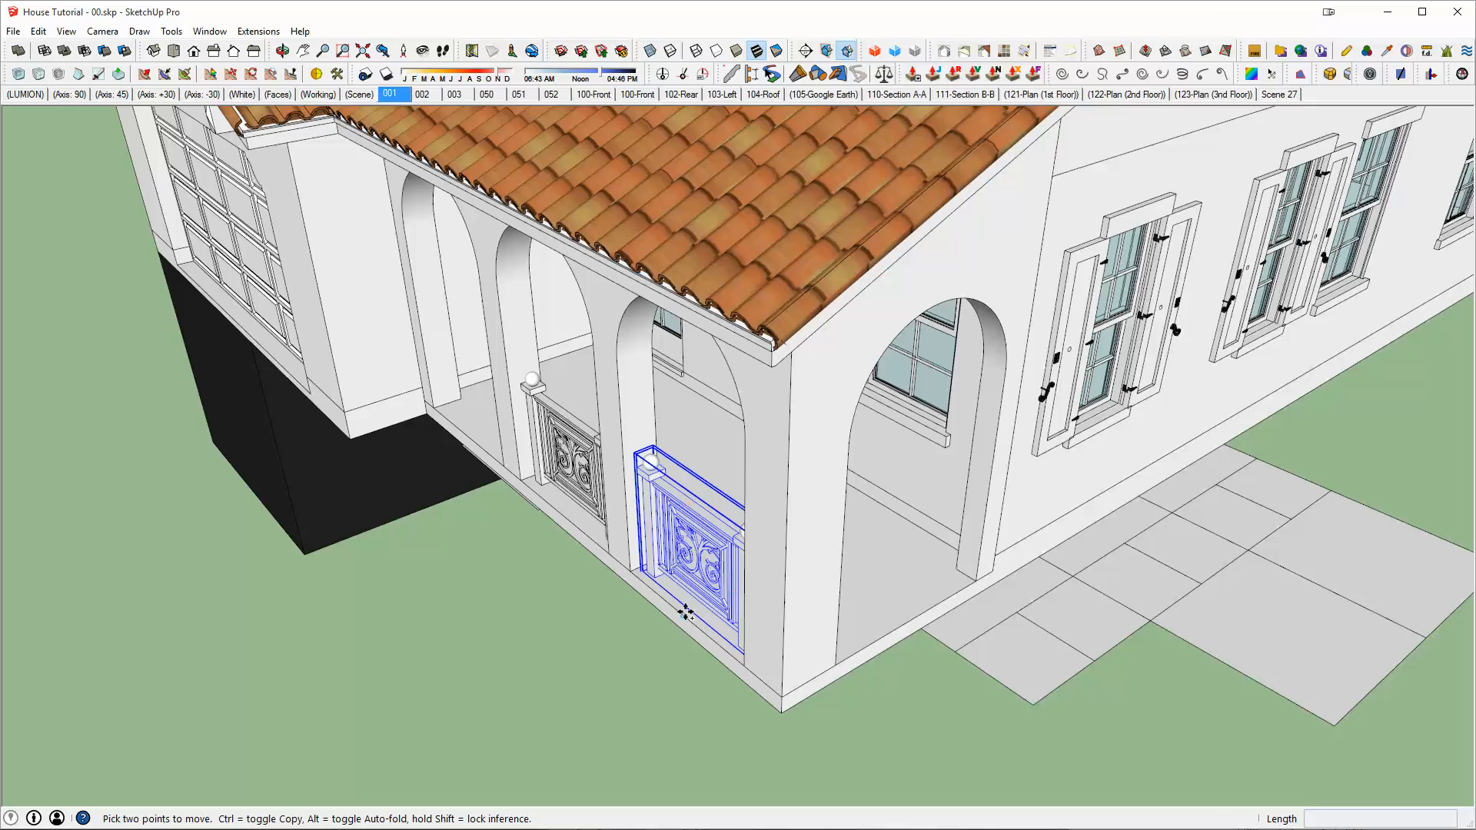
{"action": "left_click", "coordinate": [685, 612]}
{"action": "key", "text": "ctrl"}
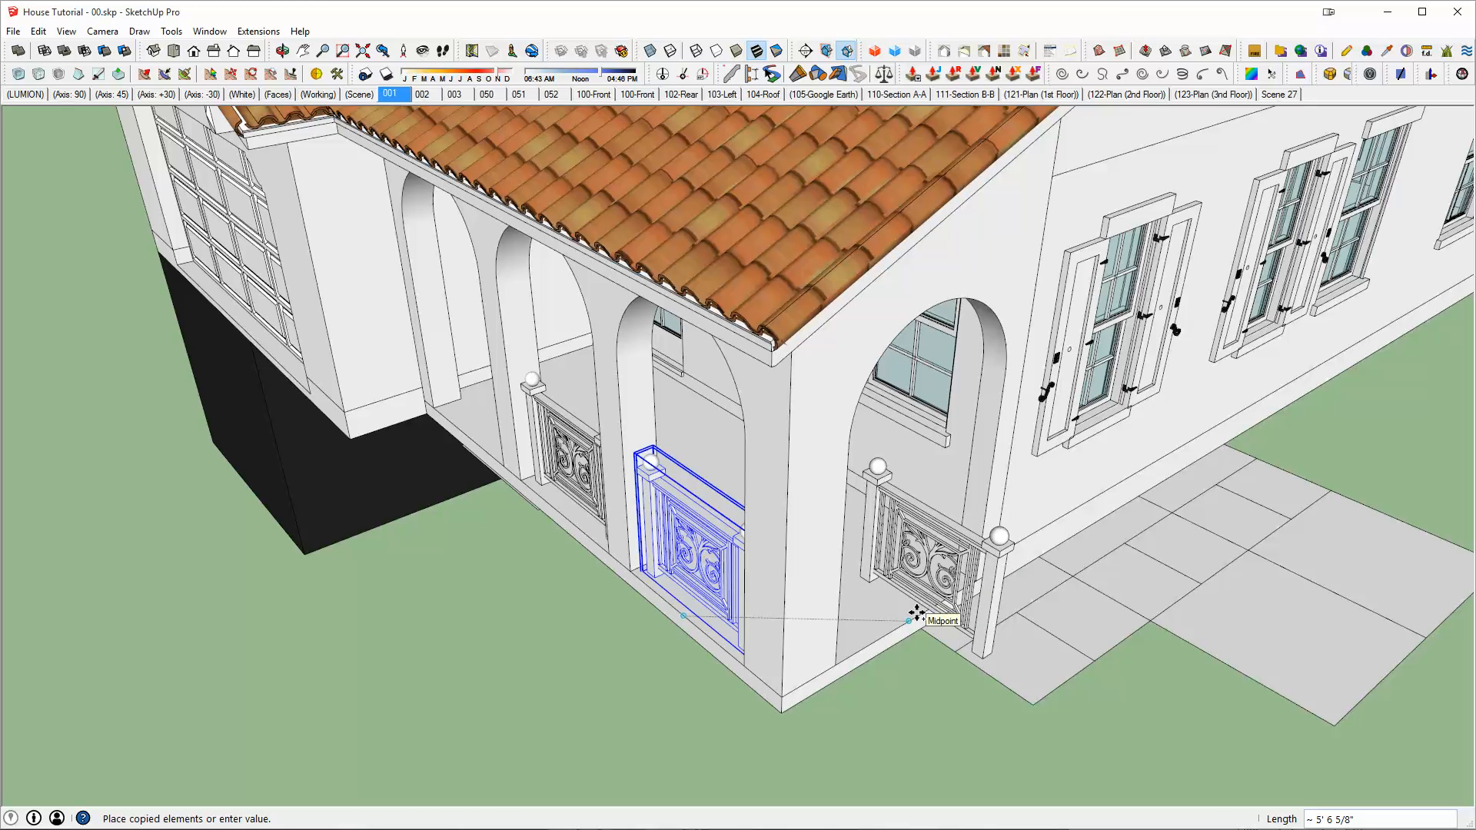
{"action": "left_click", "coordinate": [918, 615]}
Rotate the copied railing 90 degrees about the midpoint of the side arch's base edge so it spans the opening
{"action": "scroll", "coordinate": [907, 618], "scroll_direction": "up", "scroll_amount": 3}
{"action": "key", "text": "q"}
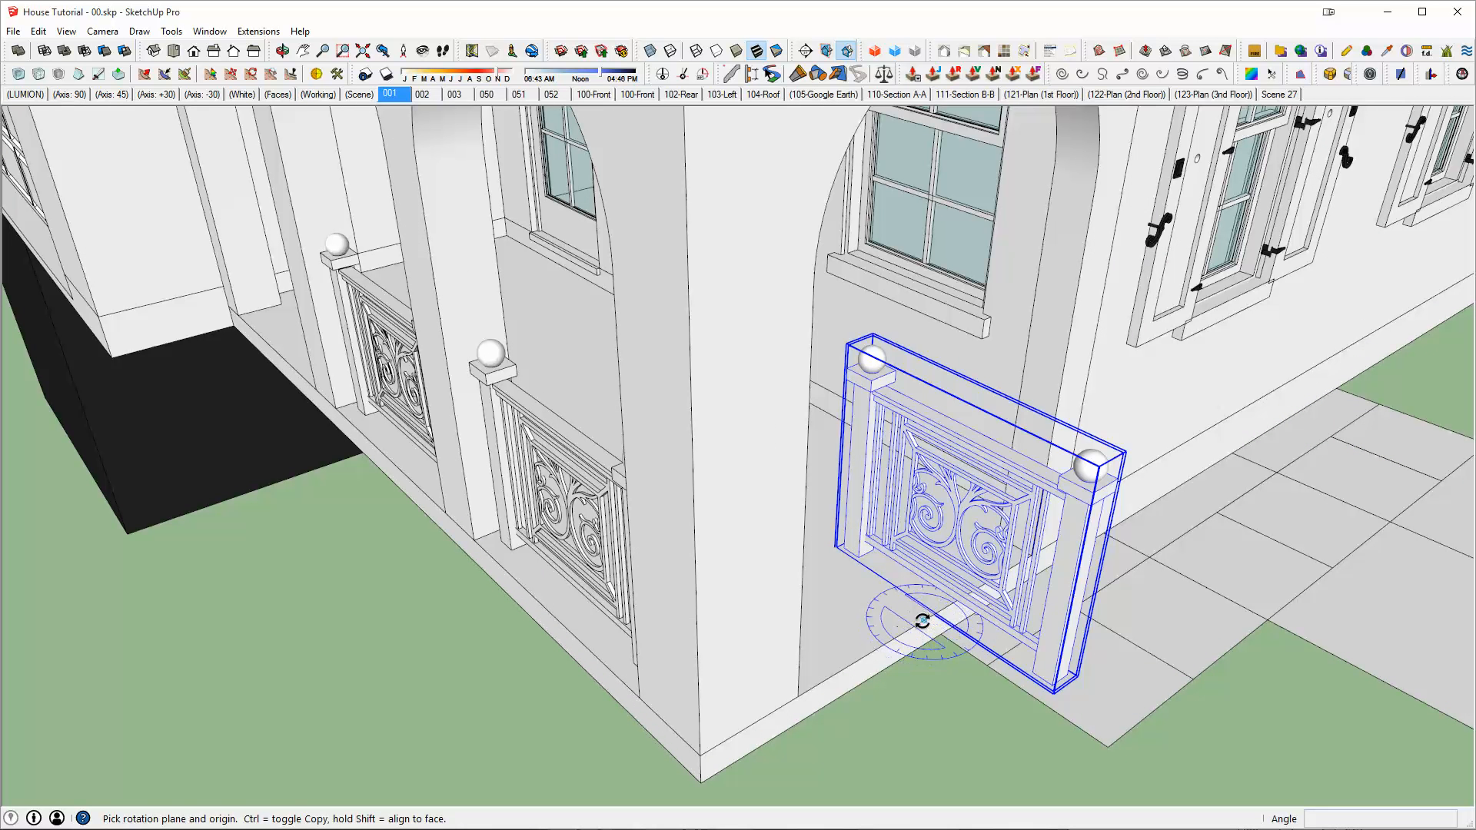
{"action": "left_click", "coordinate": [923, 620]}
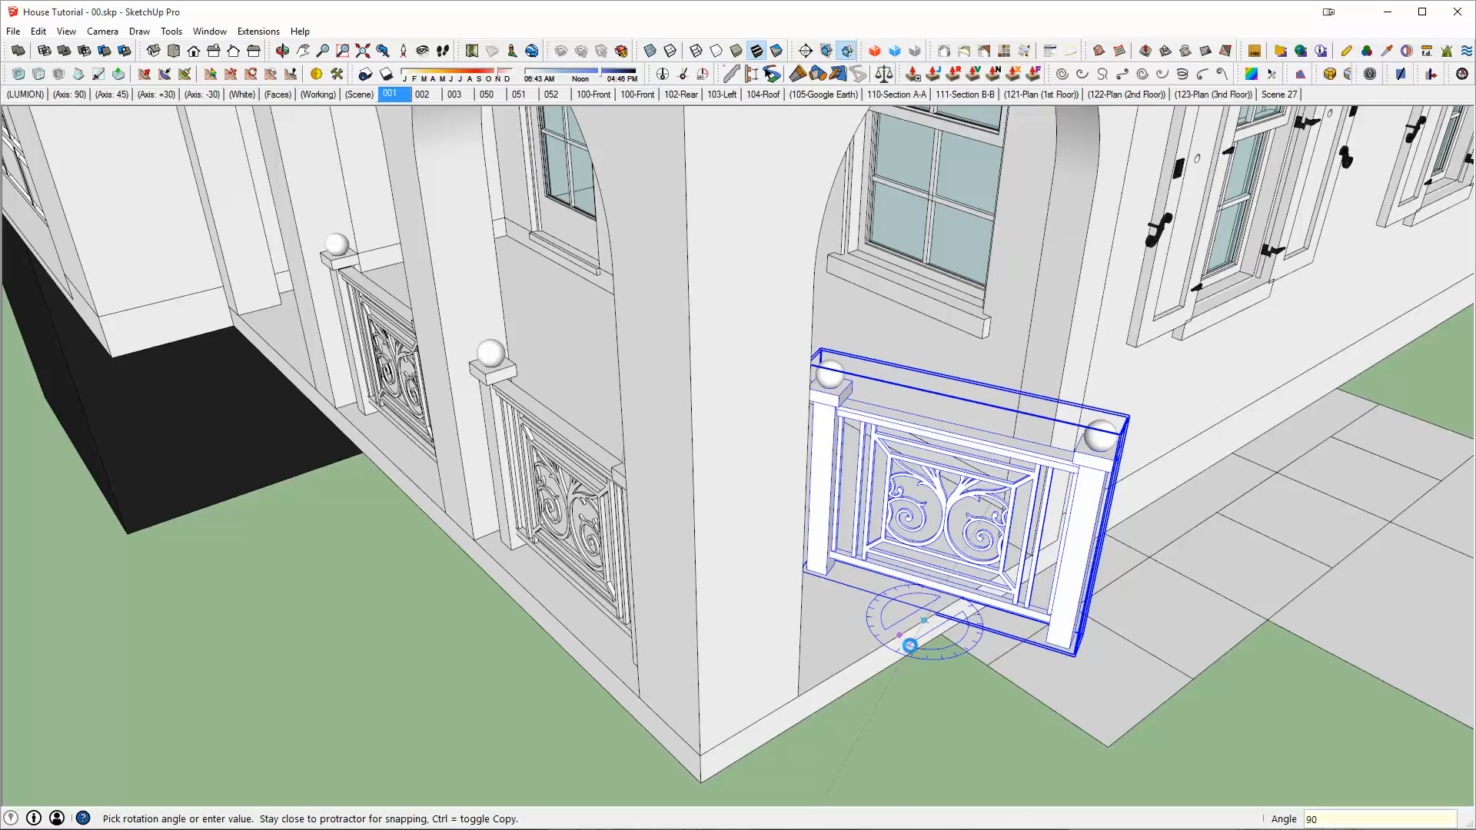
{"action": "key", "text": "Return"}
{"action": "key", "text": "space"}
{"action": "left_click", "coordinate": [878, 648]}
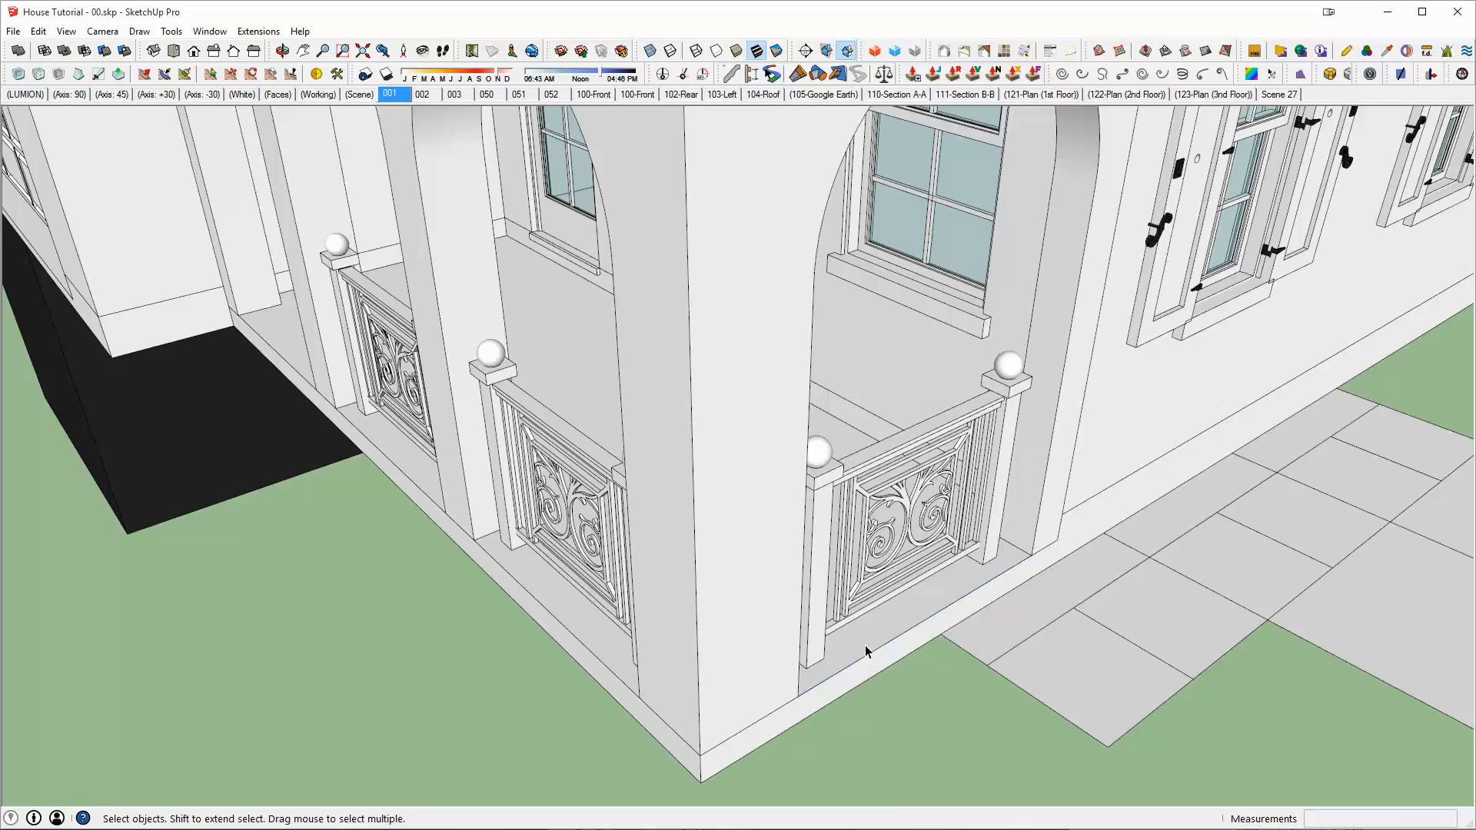
Make the side arch railing a unique component and open it for editing
{"action": "scroll", "coordinate": [859, 630], "scroll_direction": "down", "scroll_amount": 3}
{"action": "middle_click_drag", "start_coordinate": [891, 504], "coordinate": [1061, 542]}
{"action": "left_click_drag", "start_coordinate": [625, 584], "coordinate": [884, 696]}
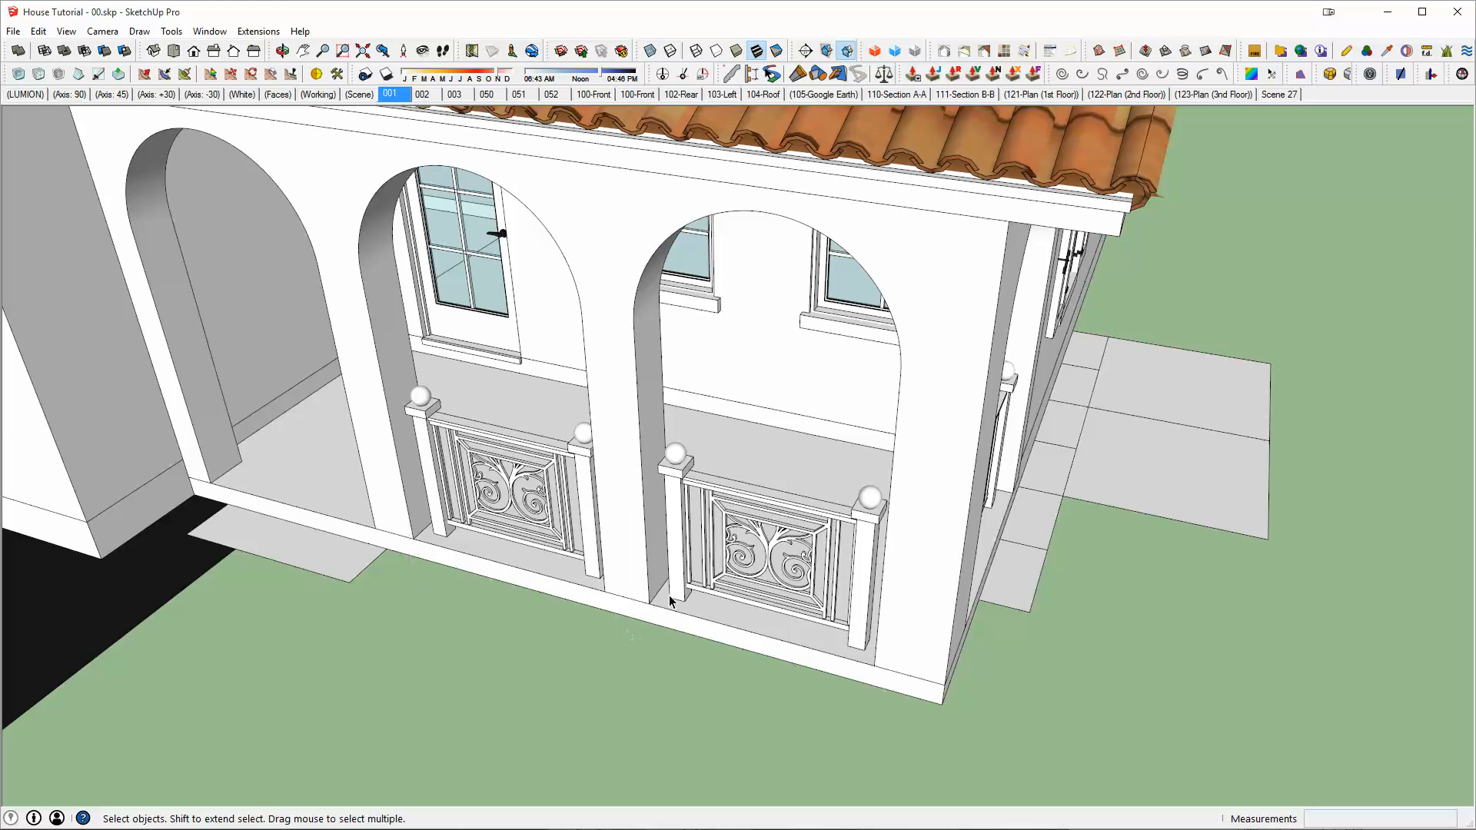
{"action": "middle_click_drag", "start_coordinate": [819, 610], "coordinate": [628, 440]}
{"action": "right_click", "coordinate": [629, 440]}
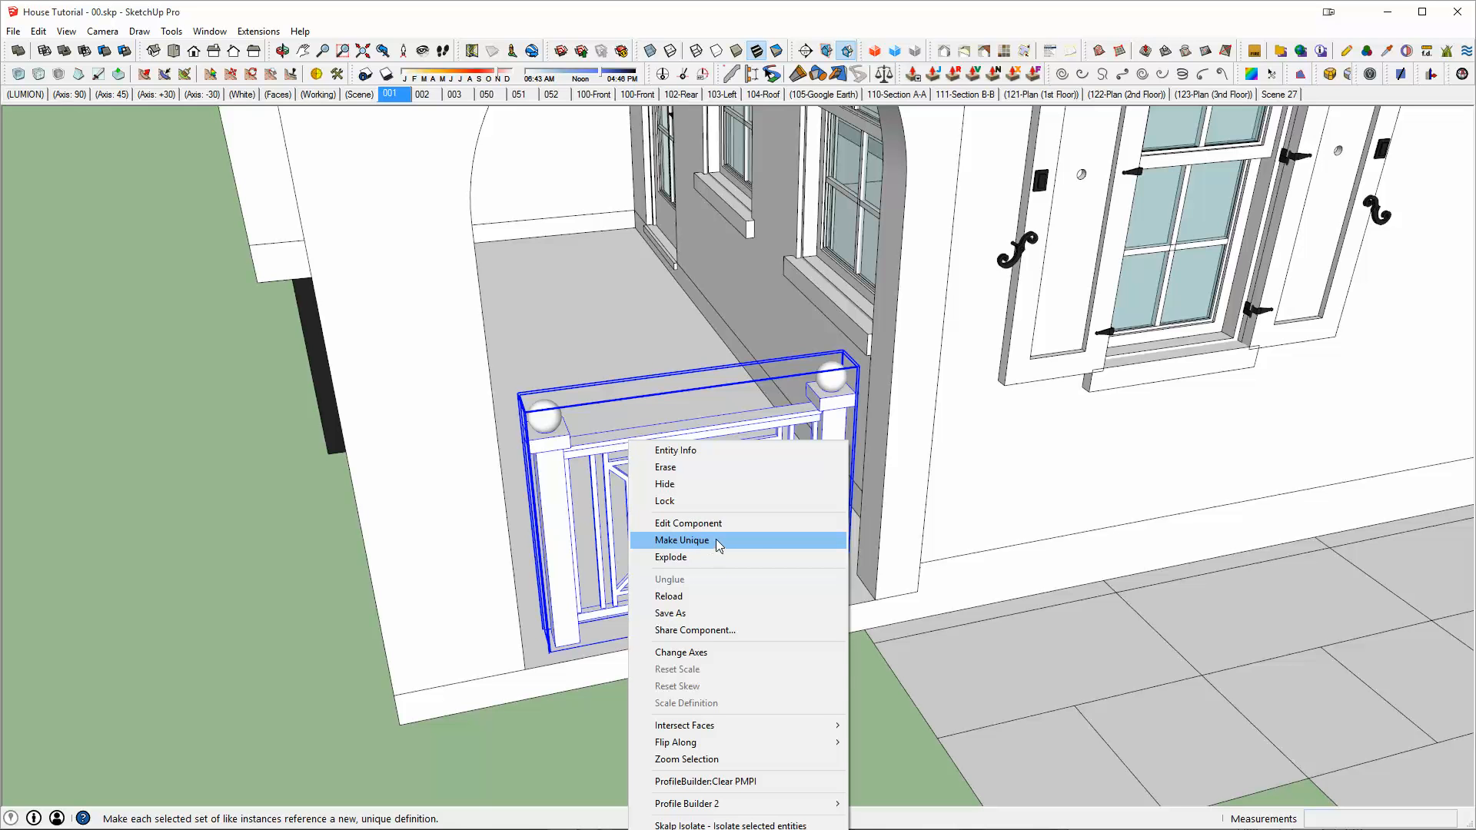
{"action": "left_click", "coordinate": [717, 540]}
{"action": "double_click", "coordinate": [824, 409]}
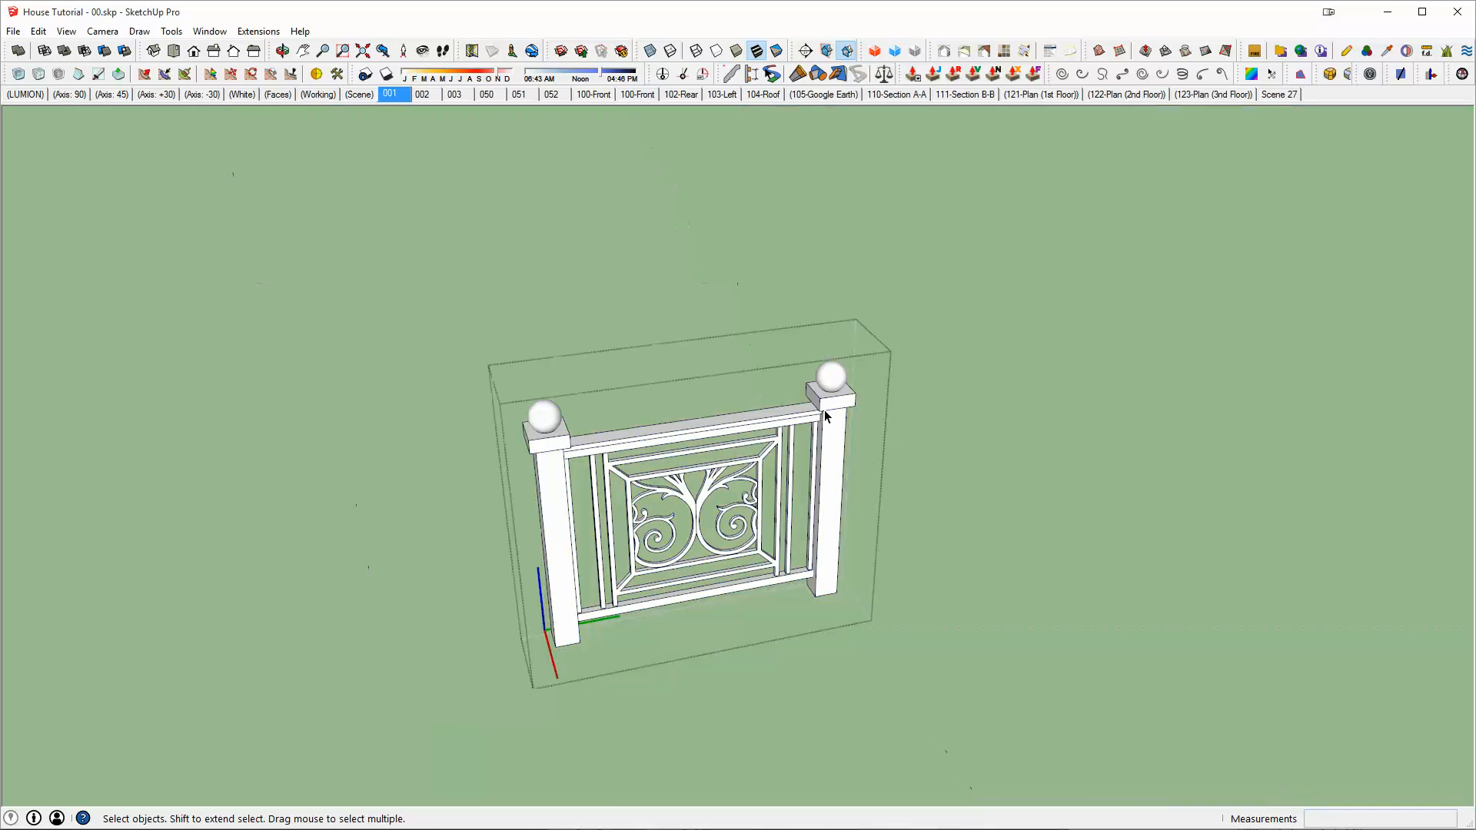
Move the railing post nearest the house wall outward along the railing's length
{"action": "left_click", "coordinate": [835, 444]}
{"action": "key", "text": "m"}
{"action": "left_click", "coordinate": [879, 589]}
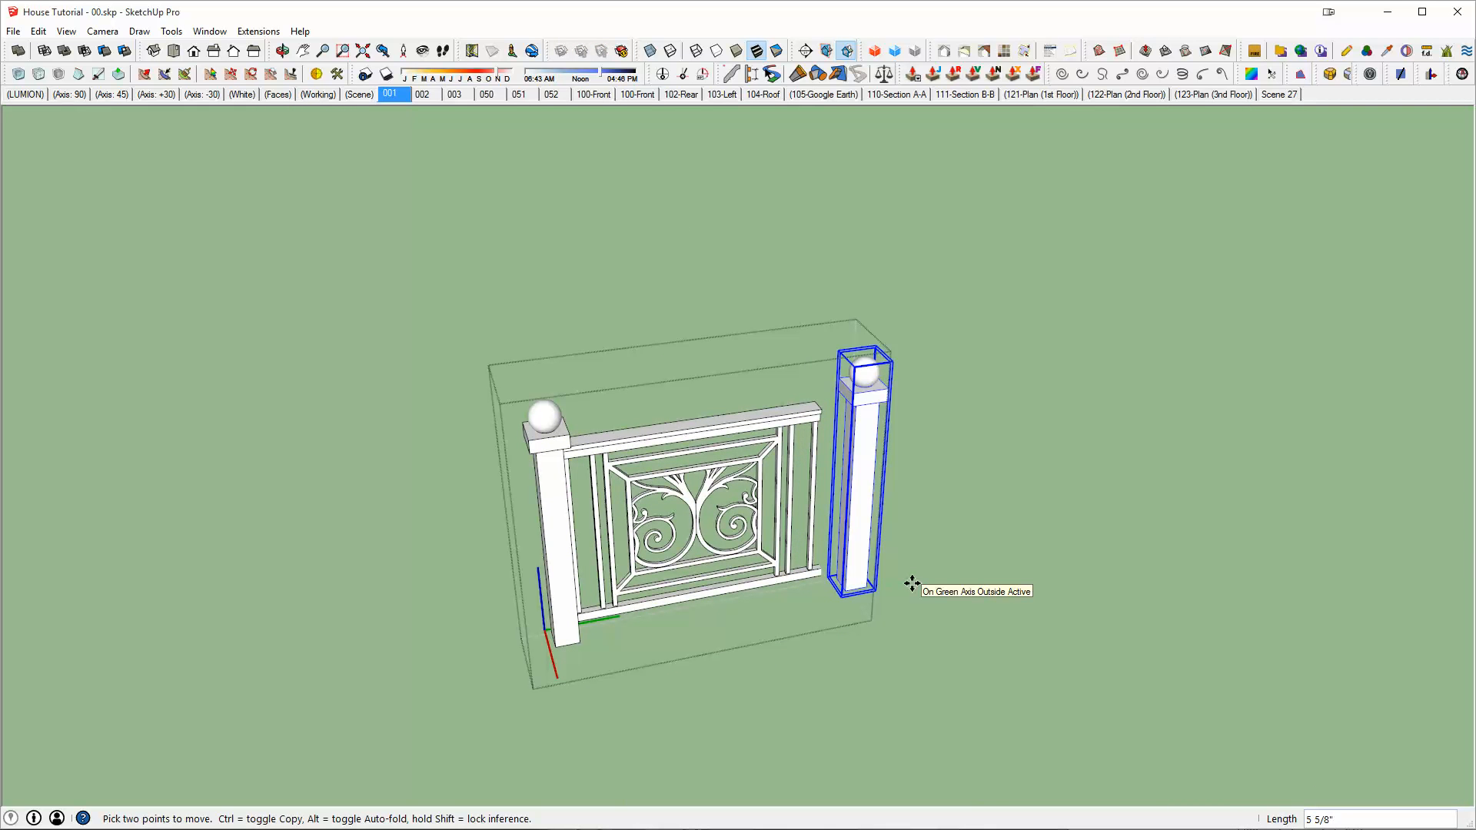
{"action": "left_click", "coordinate": [911, 584]}
Move the balusters beside the house-side post 1" outward along the railing
{"action": "scroll", "coordinate": [758, 560], "scroll_direction": "up", "scroll_amount": 10}
{"action": "key", "text": "space"}
{"action": "left_click_drag", "start_coordinate": [752, 508], "coordinate": [675, 517]}
{"action": "key", "text": "m"}
{"action": "left_click", "coordinate": [680, 513]}
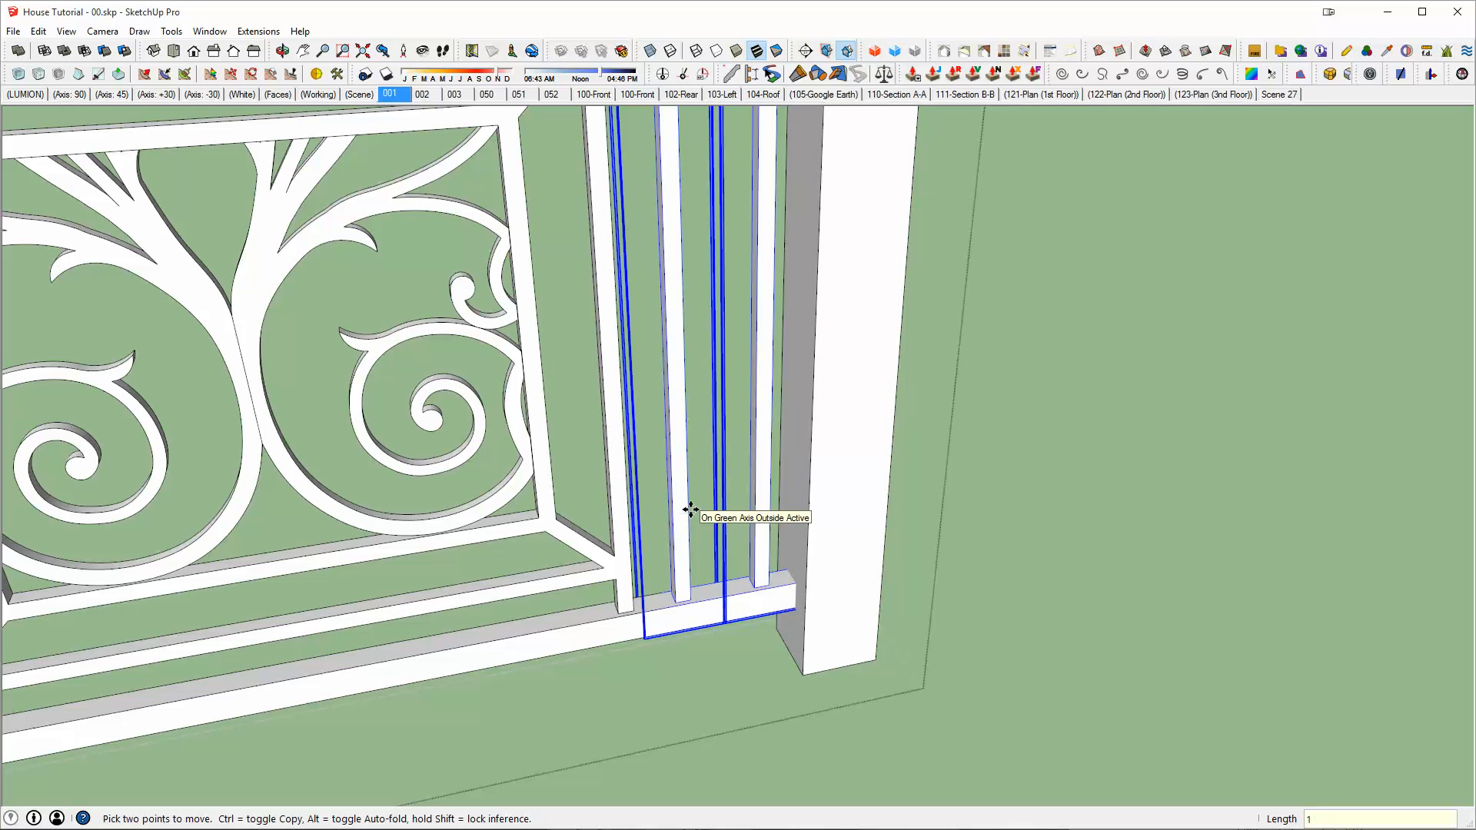
{"action": "key", "text": "Return"}
Move the post at the porch-corner end of the side railing 2" outward
{"action": "middle_click_drag", "start_coordinate": [691, 510], "coordinate": [1259, 398]}
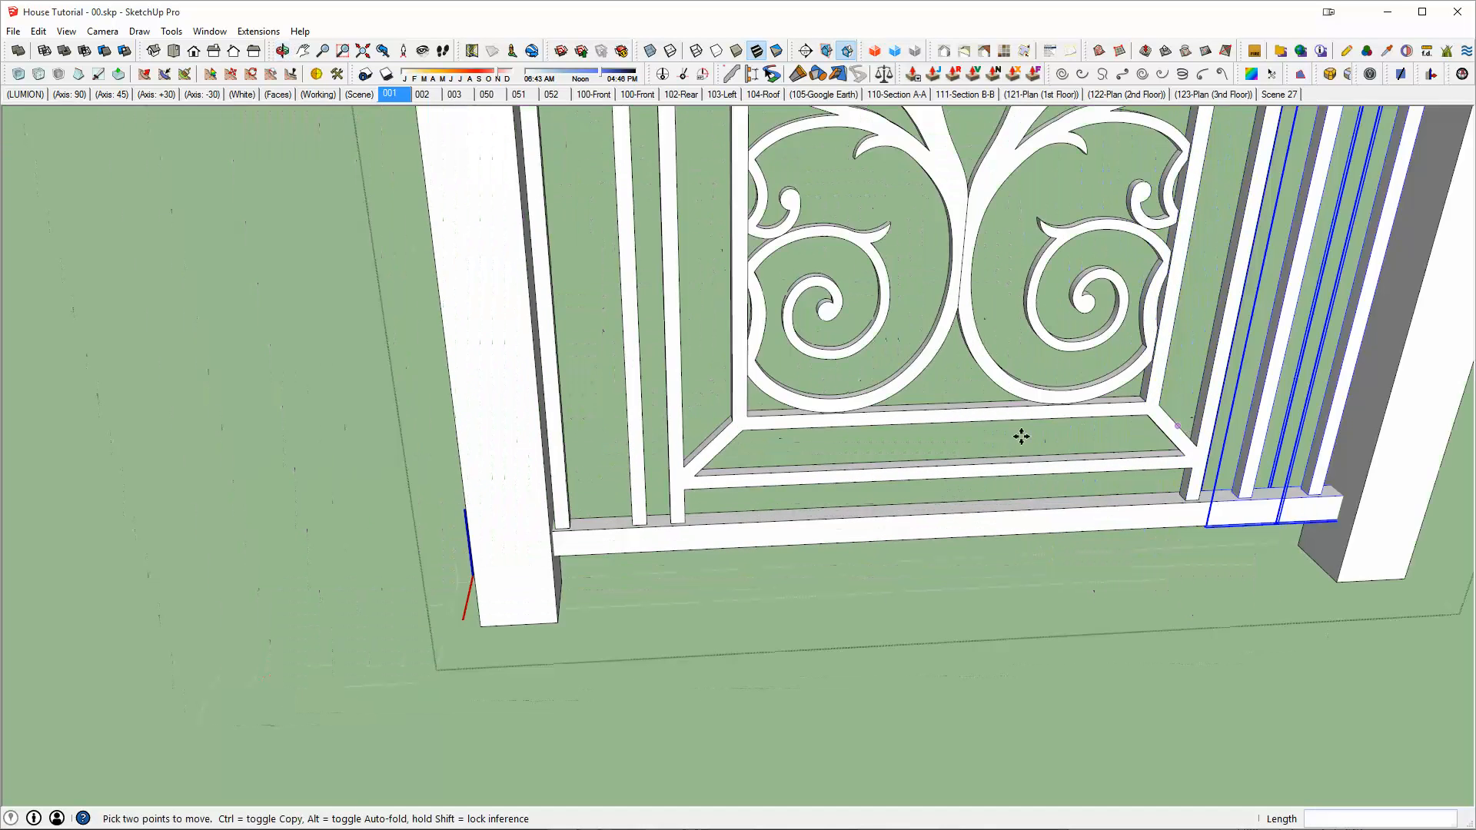
{"action": "key", "text": "space"}
{"action": "left_click", "coordinate": [524, 456]}
{"action": "key", "text": "m"}
{"action": "left_click", "coordinate": [676, 596]}
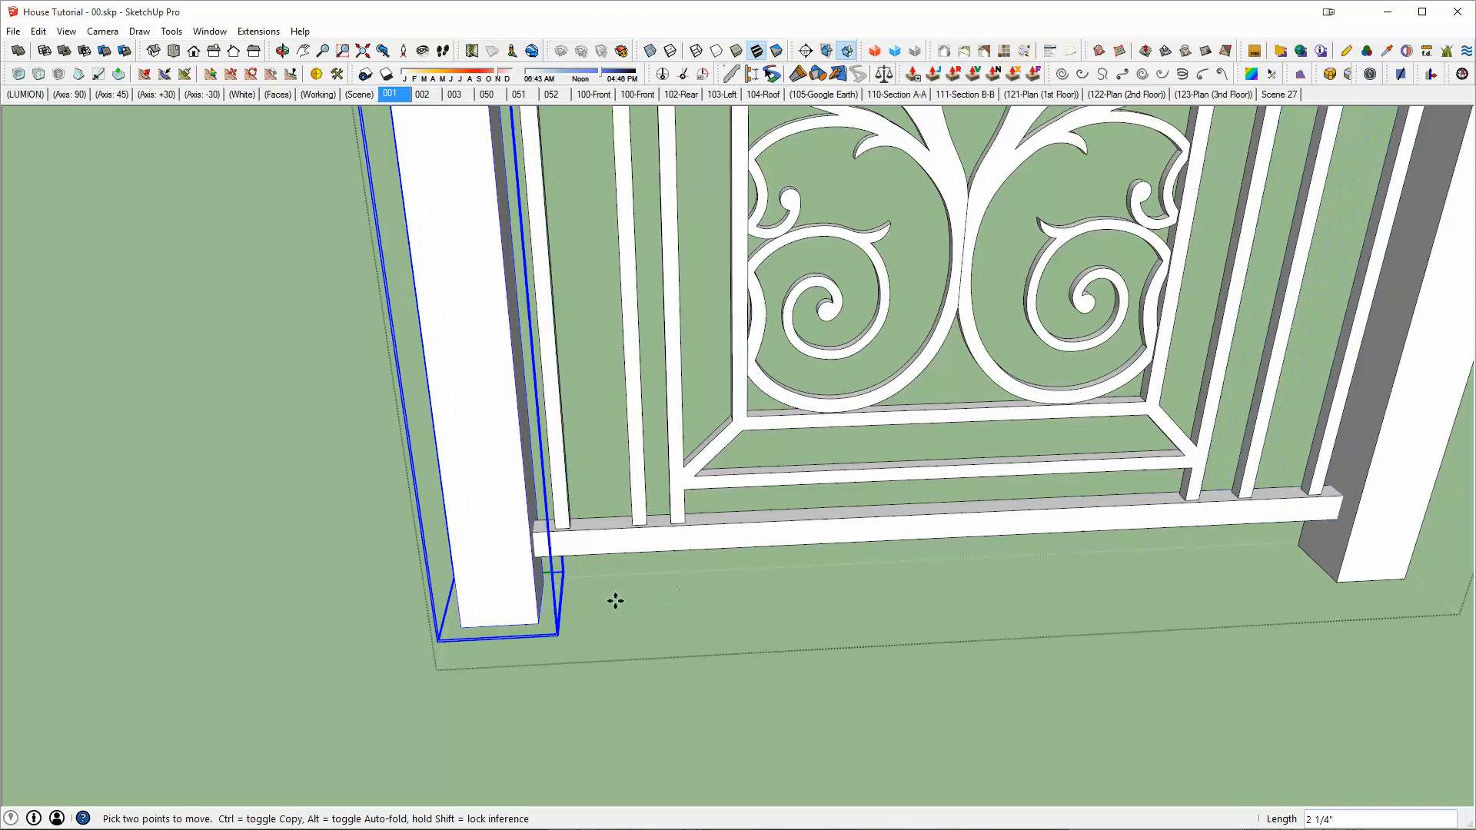
{"action": "type", "text": "2"}
{"action": "key", "text": "Return"}
Shift the balusters beside the porch-corner post outward by 1"
{"action": "key", "text": "space"}
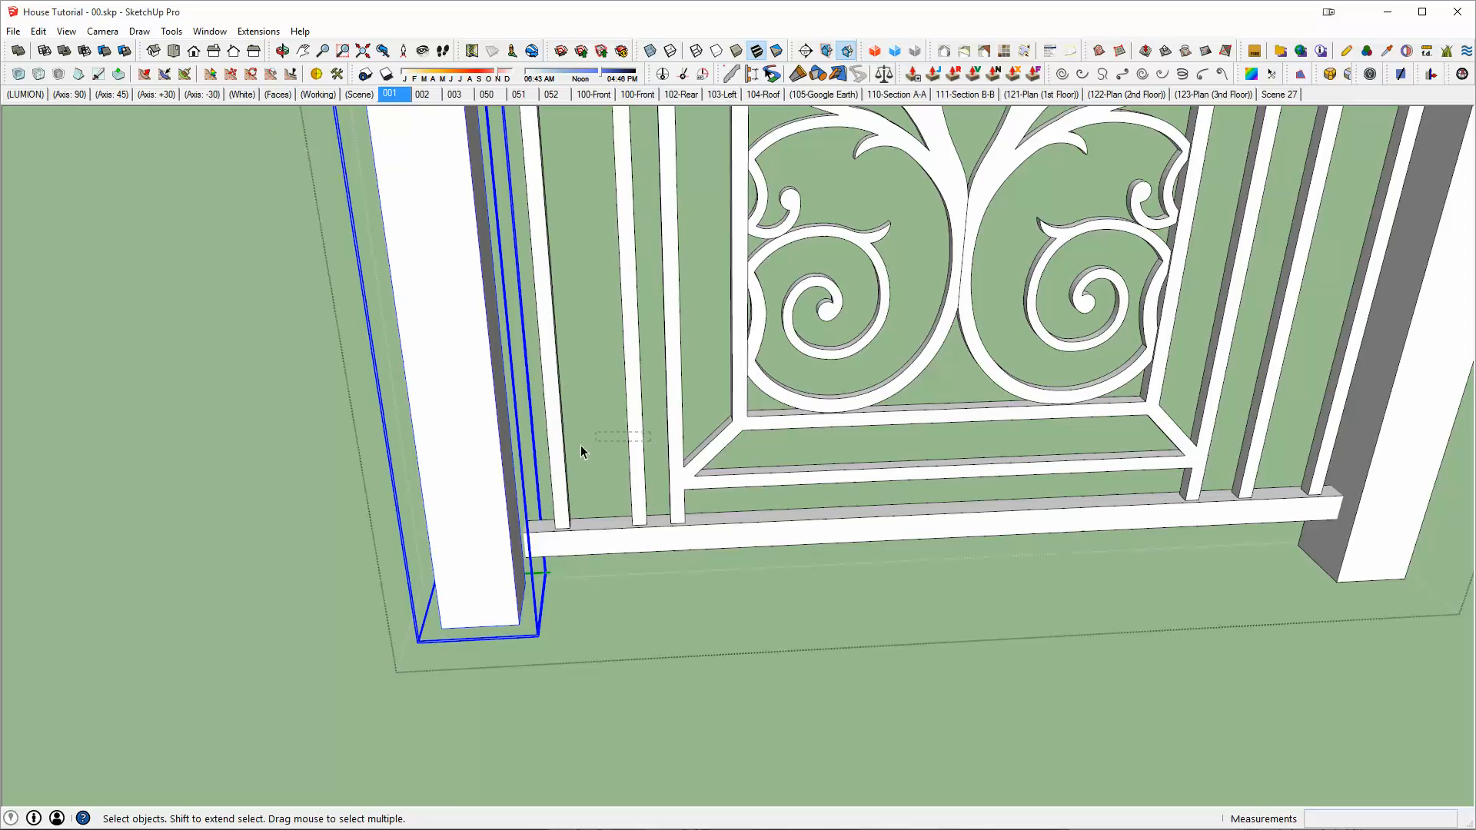
{"action": "left_click", "coordinate": [559, 461]}
{"action": "key", "text": "m"}
{"action": "left_click", "coordinate": [794, 583]}
{"action": "type", "text": "1"}
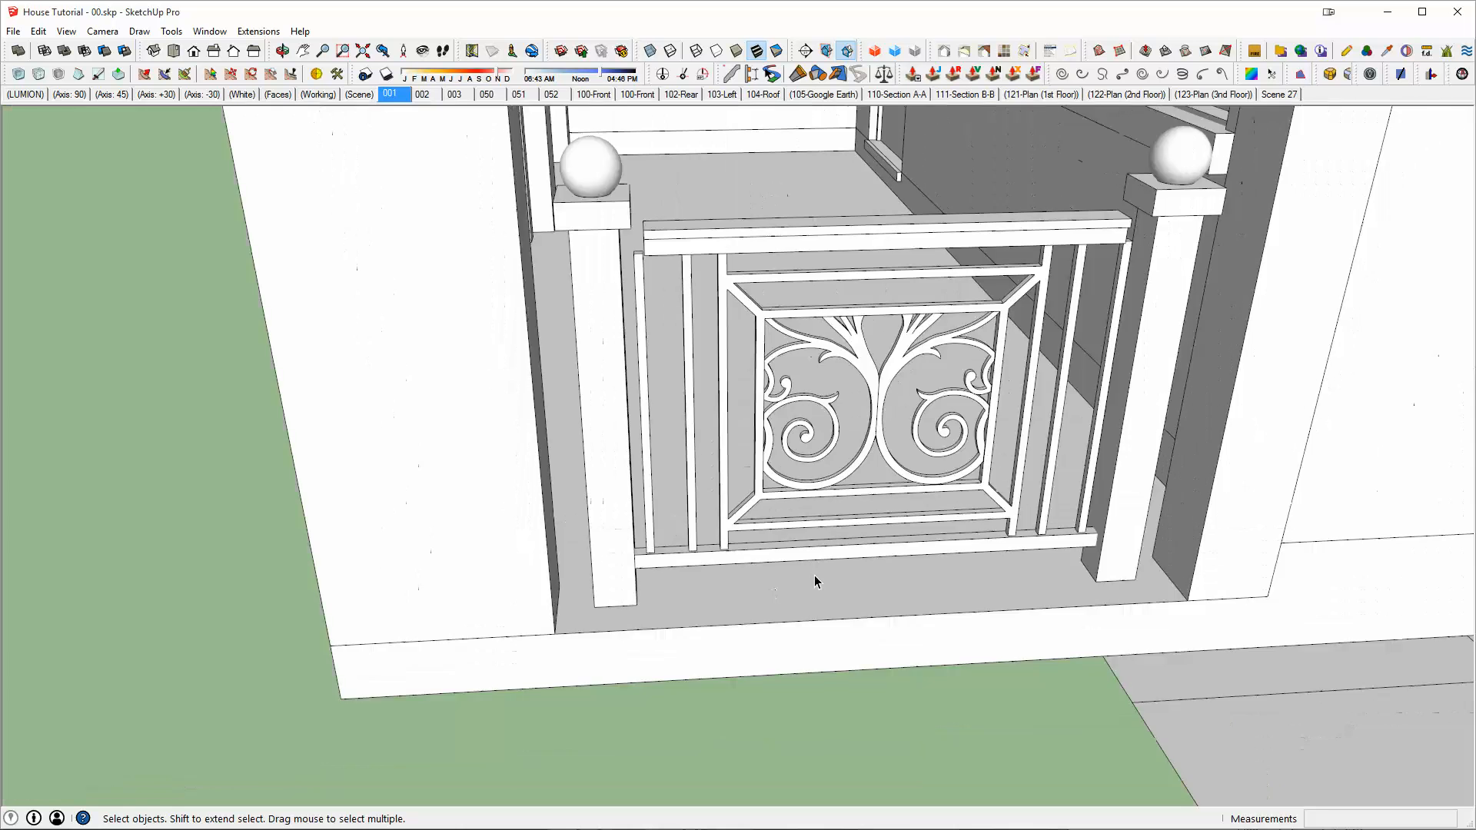
Open the side railing's top rail for editing and extend its porch-corner end 2" outward
{"action": "scroll", "coordinate": [815, 575], "scroll_direction": "up", "scroll_amount": 3}
{"action": "scroll", "coordinate": [739, 378], "scroll_direction": "up", "scroll_amount": 3}
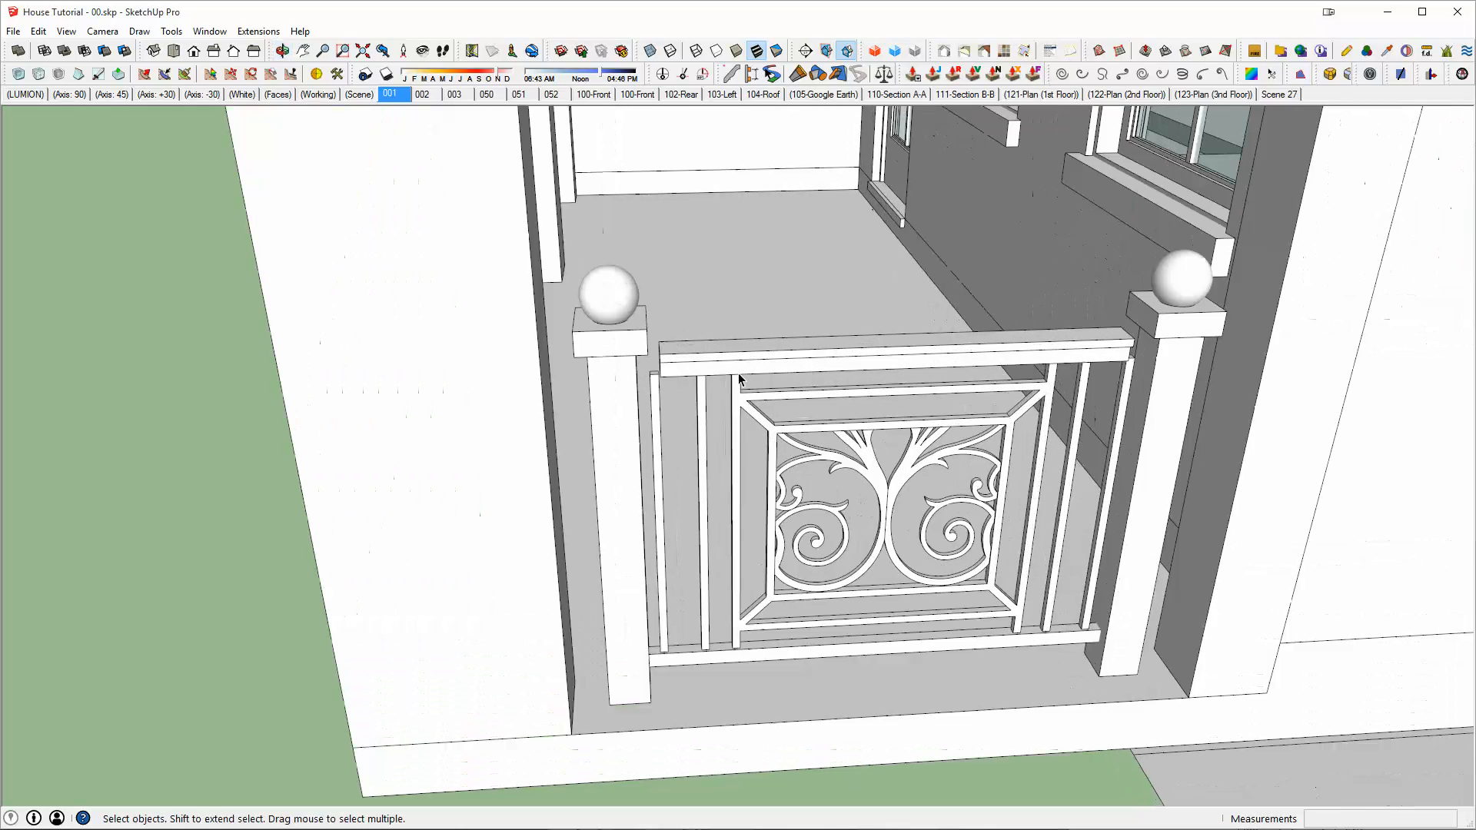
{"action": "double_click", "coordinate": [683, 341]}
{"action": "key", "text": "Escape"}
{"action": "double_click", "coordinate": [684, 357]}
{"action": "triple_click", "coordinate": [684, 359]}
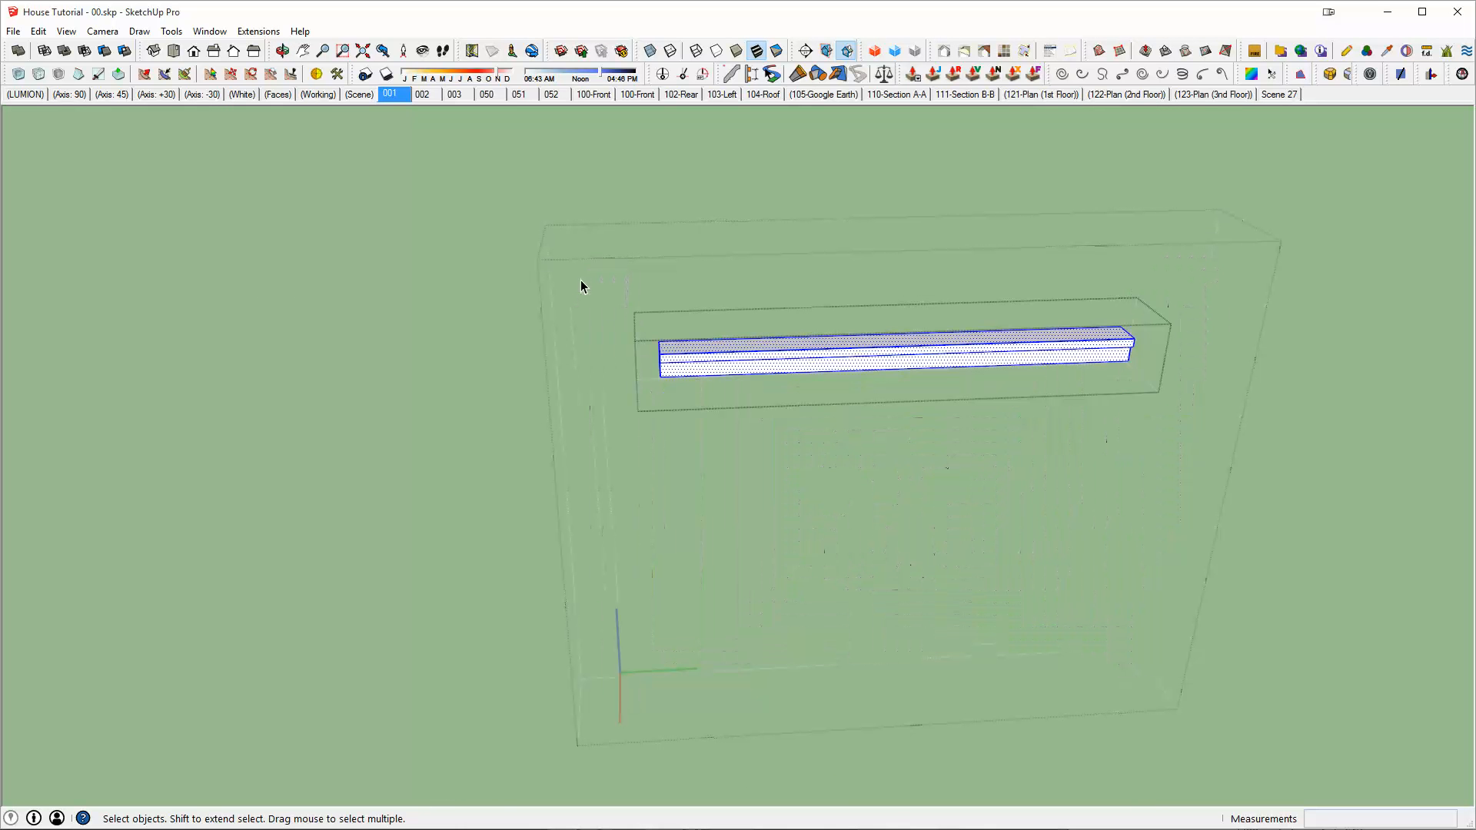
{"action": "key", "text": "m"}
{"action": "left_click", "coordinate": [805, 446]}
{"action": "type", "text": "2"}
{"action": "key", "text": "Return"}
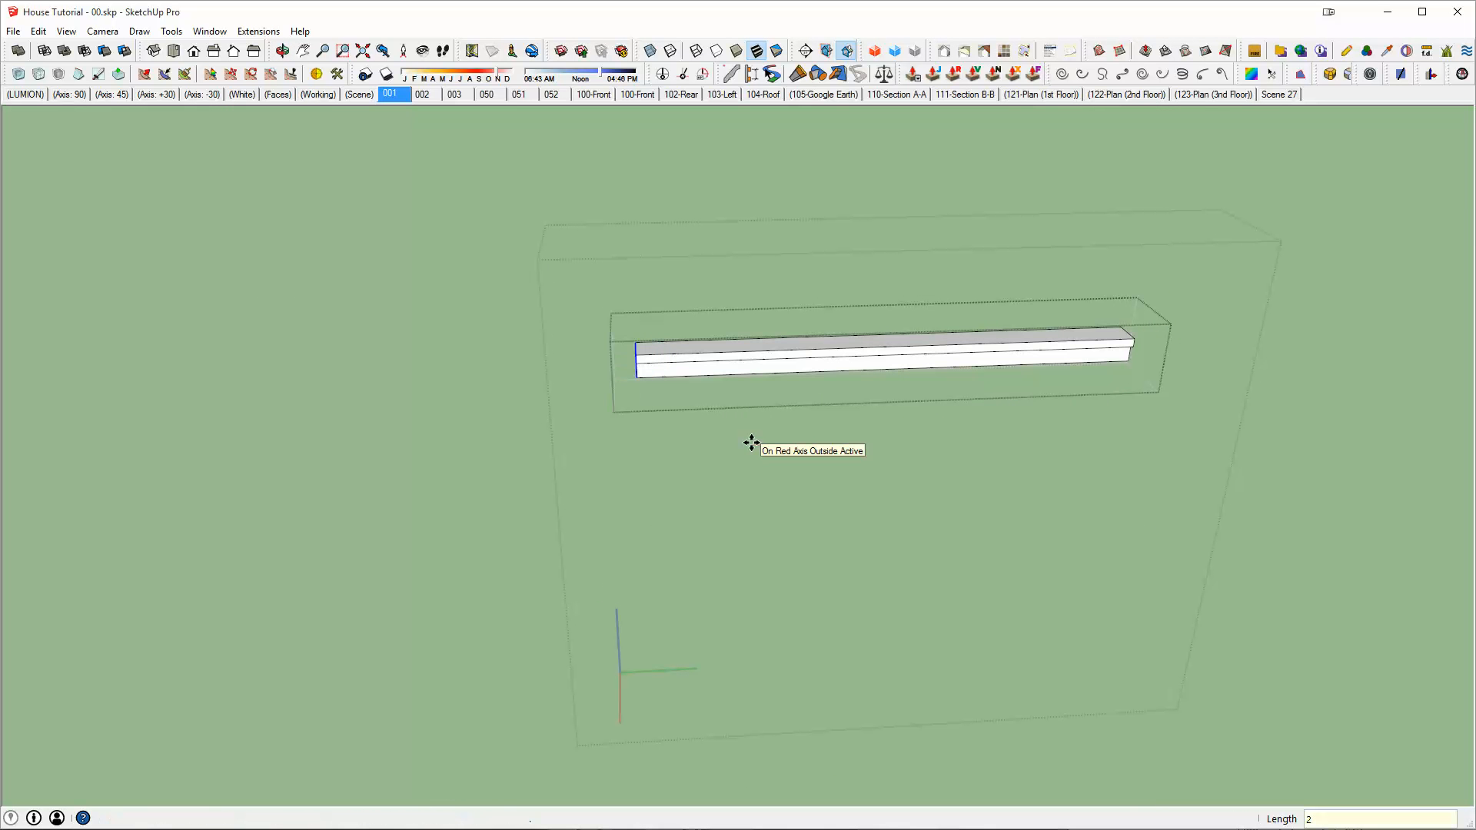
Extend the house-side end of the top rail outward to meet its post
{"action": "key", "text": "space"}
{"action": "left_click_drag", "start_coordinate": [1041, 263], "coordinate": [1262, 469]}
{"action": "key", "text": "m"}
{"action": "left_click", "coordinate": [998, 435]}
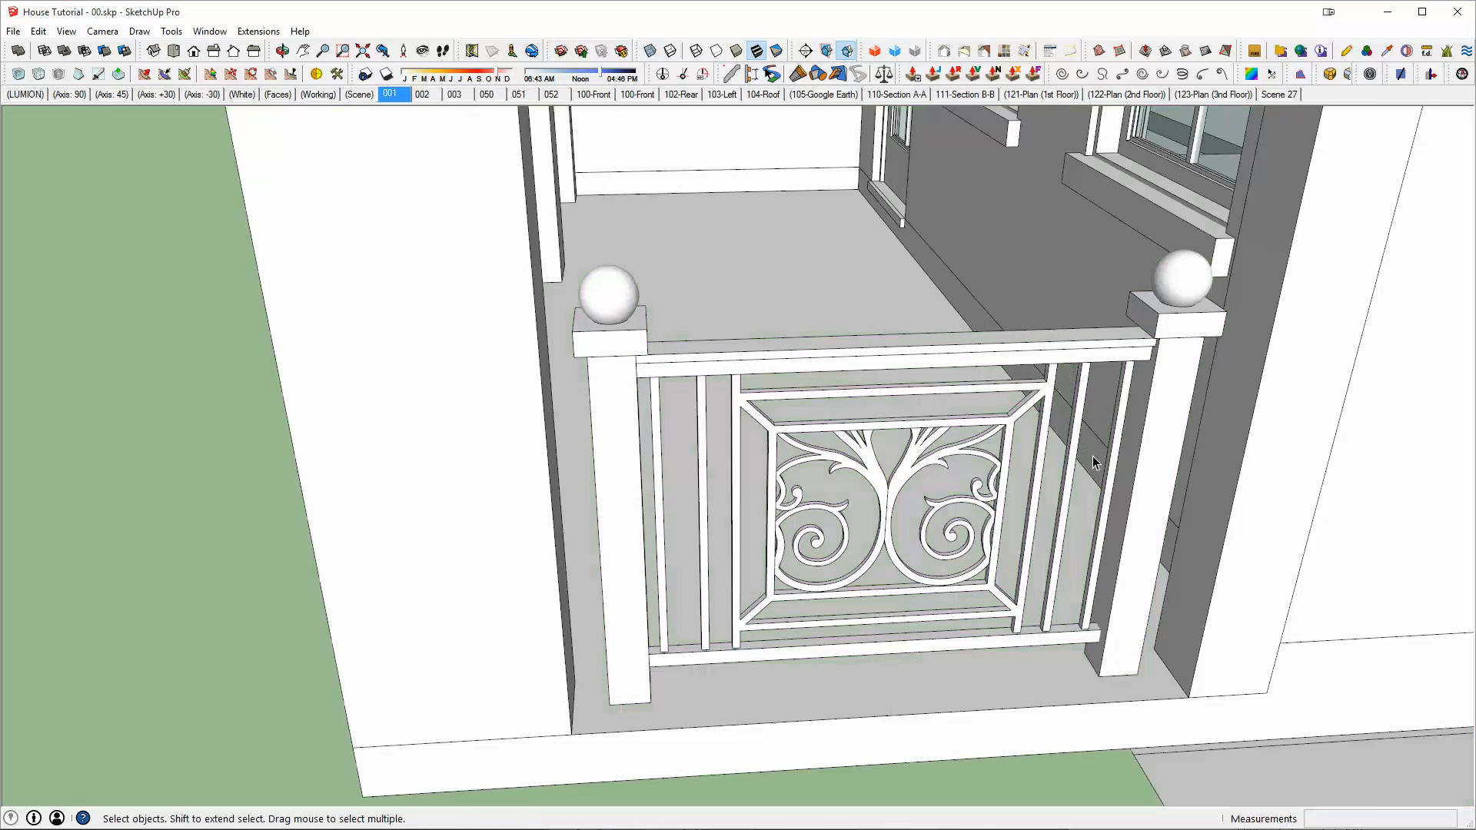
Examine the porch railings from the front of the house and up close at the middle arch
{"action": "scroll", "coordinate": [1092, 456], "scroll_direction": "down", "scroll_amount": 5}
{"action": "middle_click_drag", "start_coordinate": [1090, 455], "coordinate": [1324, 350]}
{"action": "middle_click_drag", "start_coordinate": [996, 421], "coordinate": [1115, 446]}
{"action": "scroll", "coordinate": [982, 384], "scroll_direction": "down", "scroll_amount": 5}
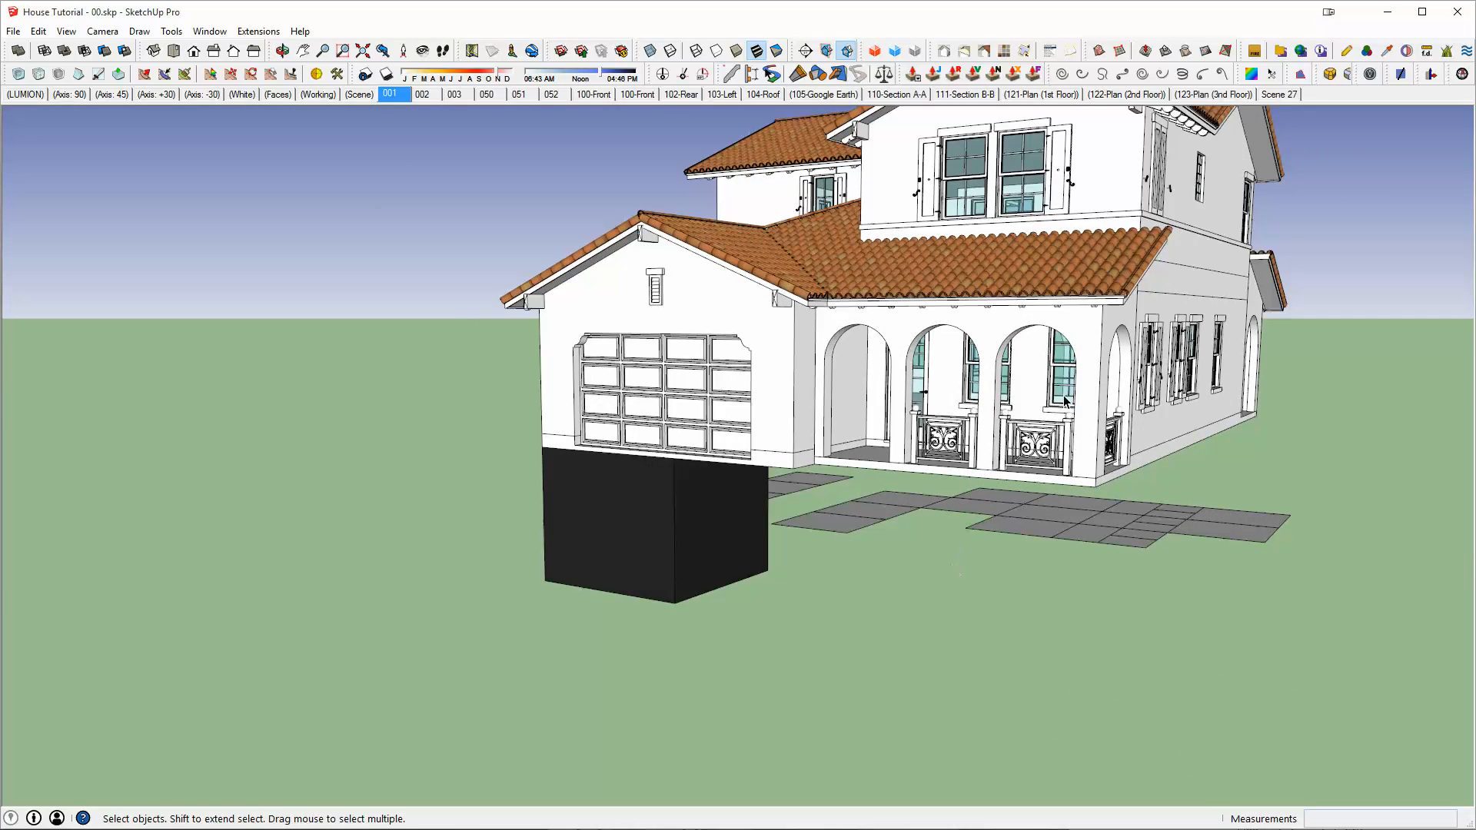
{"action": "middle_click_drag", "start_coordinate": [1065, 400], "coordinate": [1015, 390]}
{"action": "scroll", "coordinate": [1014, 390], "scroll_direction": "up", "scroll_amount": 3}
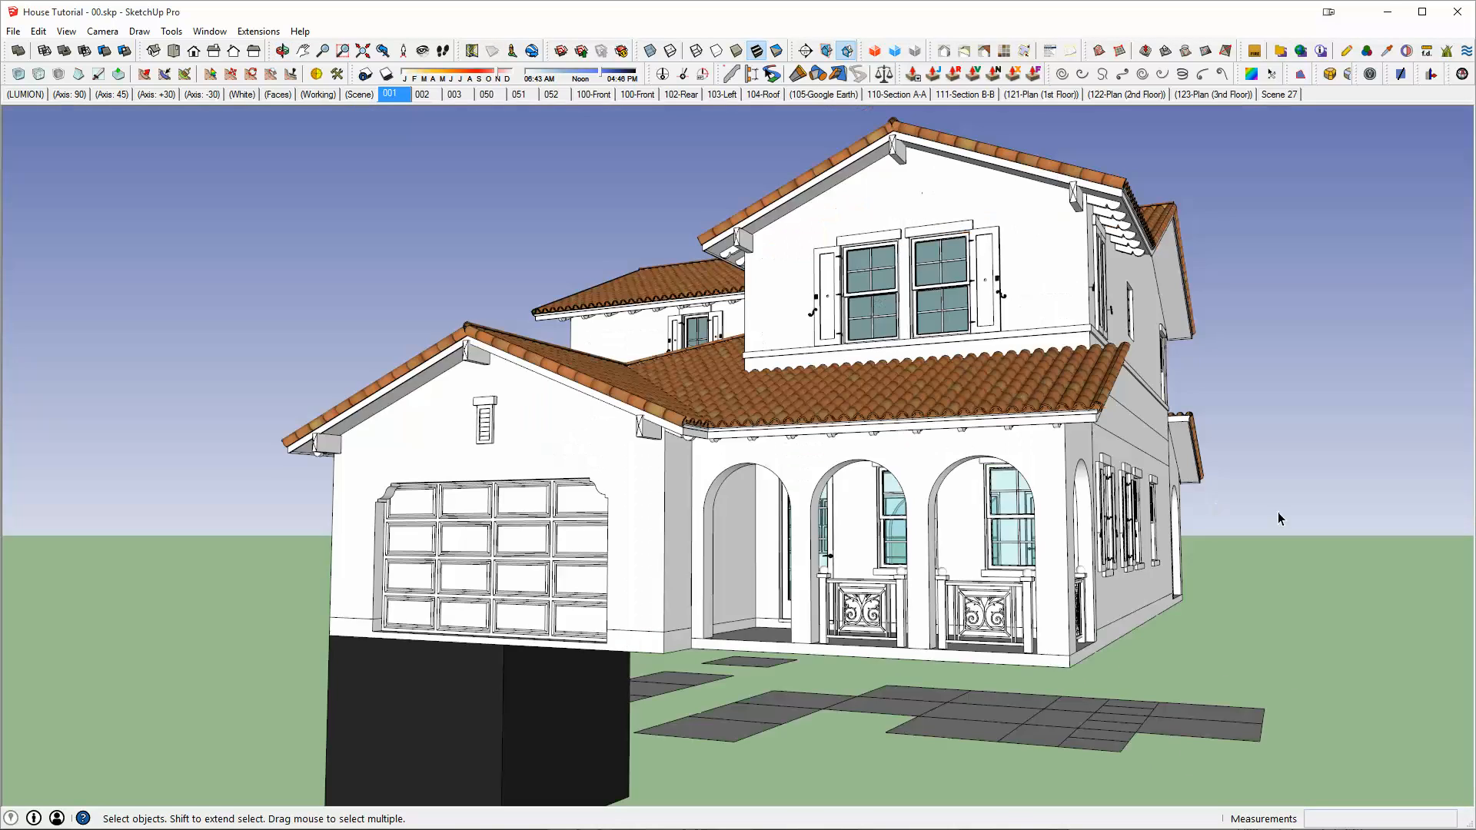
{"action": "scroll", "coordinate": [913, 608], "scroll_direction": "up", "scroll_amount": 8}
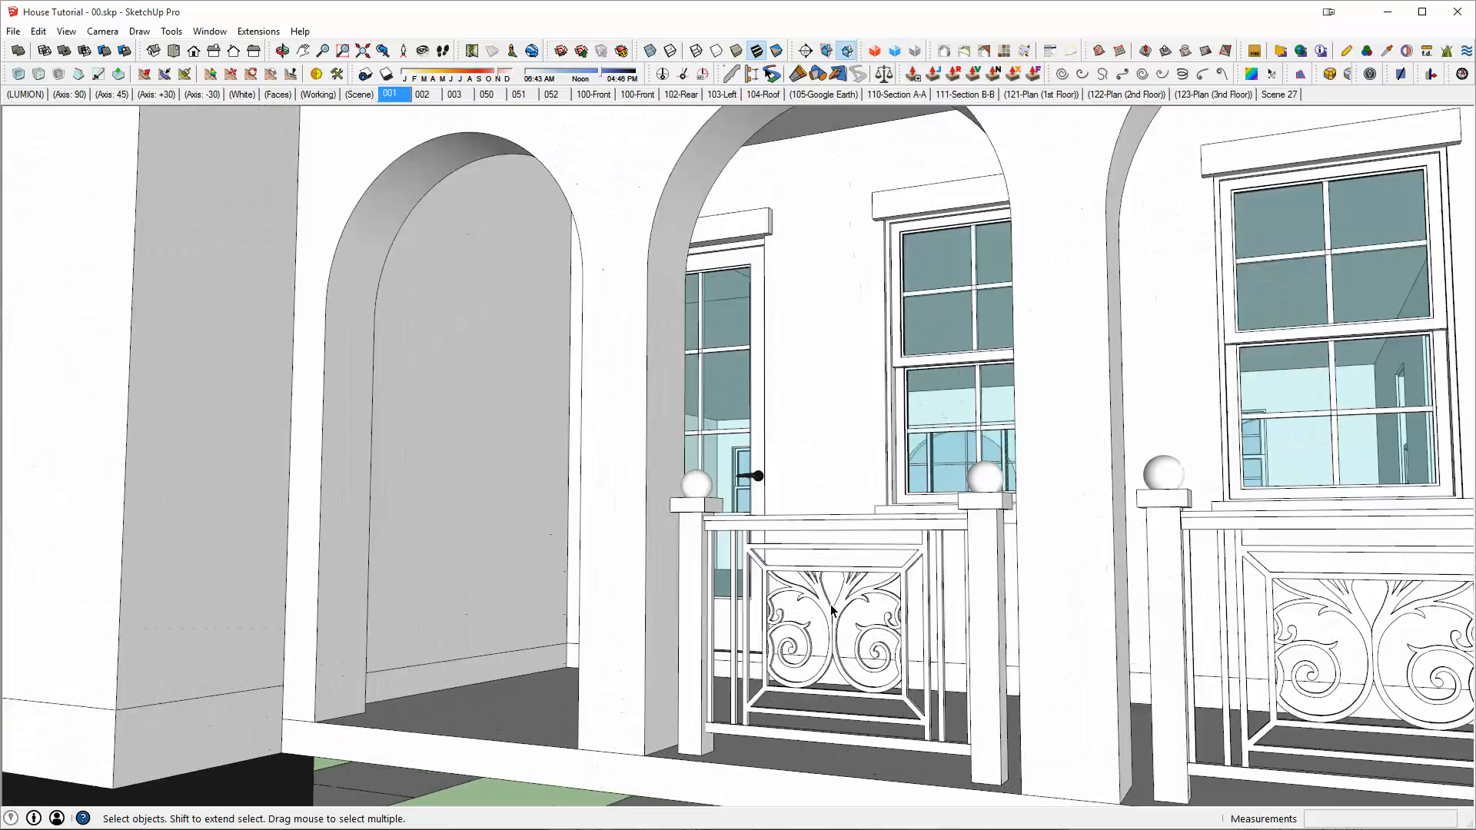
{"action": "scroll", "coordinate": [832, 611], "scroll_direction": "up", "scroll_amount": 3}
{"action": "middle_click_drag", "start_coordinate": [832, 612], "coordinate": [665, 446]}
{"action": "middle_click_drag", "start_coordinate": [818, 572], "coordinate": [682, 601]}
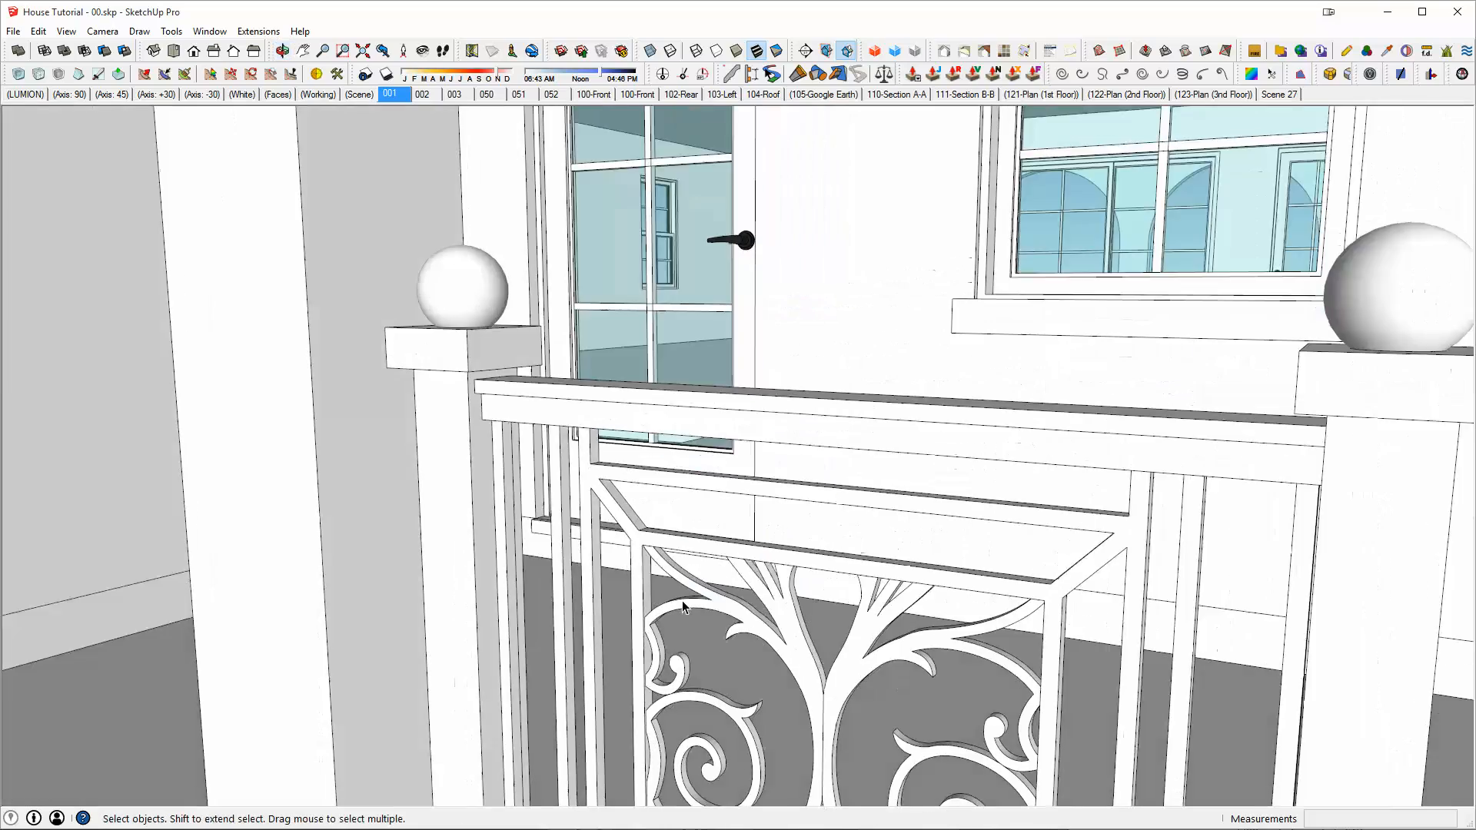
Examine the railings from the side of the house and again from the front porch corner
{"action": "scroll", "coordinate": [681, 601], "scroll_direction": "down", "scroll_amount": 10}
{"action": "middle_click_drag", "start_coordinate": [856, 547], "coordinate": [712, 494]}
{"action": "scroll", "coordinate": [712, 494], "scroll_direction": "down", "scroll_amount": 3}
{"action": "middle_click_drag", "start_coordinate": [840, 480], "coordinate": [919, 465]}
{"action": "middle_click_drag", "start_coordinate": [739, 517], "coordinate": [650, 546]}
{"action": "middle_click_drag", "start_coordinate": [1277, 469], "coordinate": [1397, 285]}
{"action": "middle_click_drag", "start_coordinate": [734, 474], "coordinate": [894, 438]}
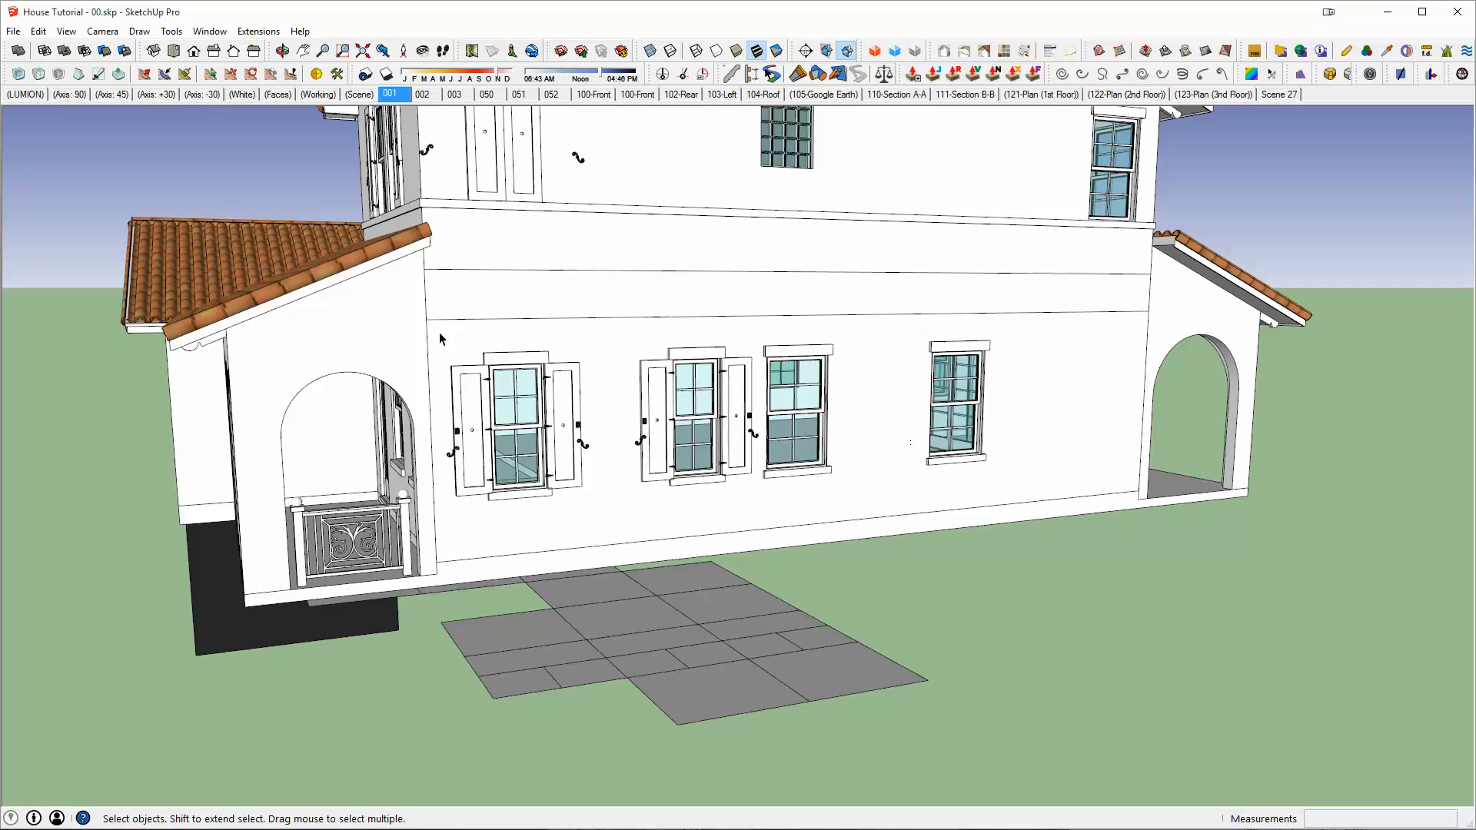
{"action": "middle_click_drag", "start_coordinate": [492, 415], "coordinate": [979, 489]}
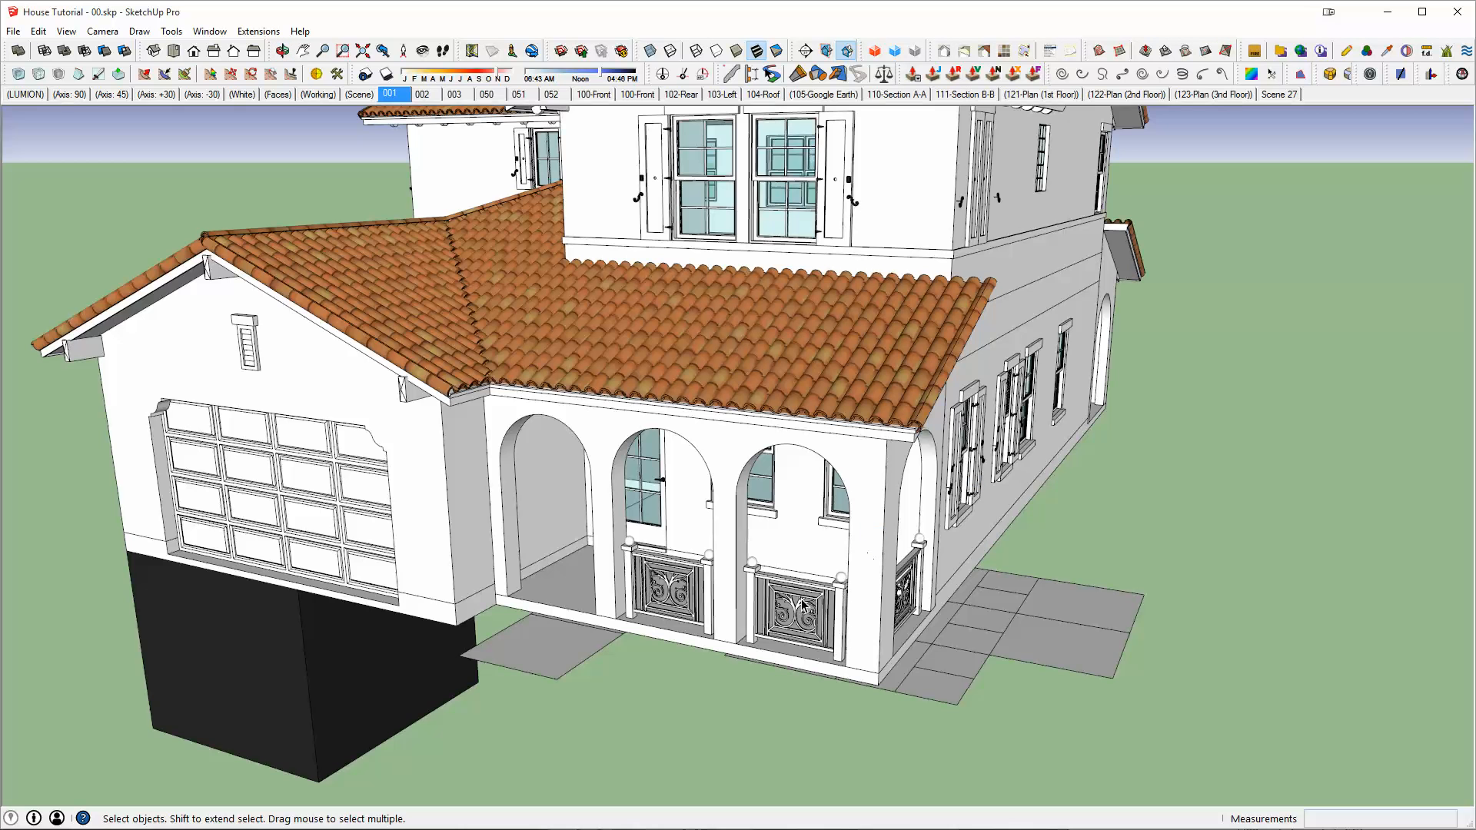
{"action": "scroll", "coordinate": [803, 605], "scroll_direction": "up", "scroll_amount": 2}
{"action": "scroll", "coordinate": [770, 623], "scroll_direction": "up", "scroll_amount": 6}
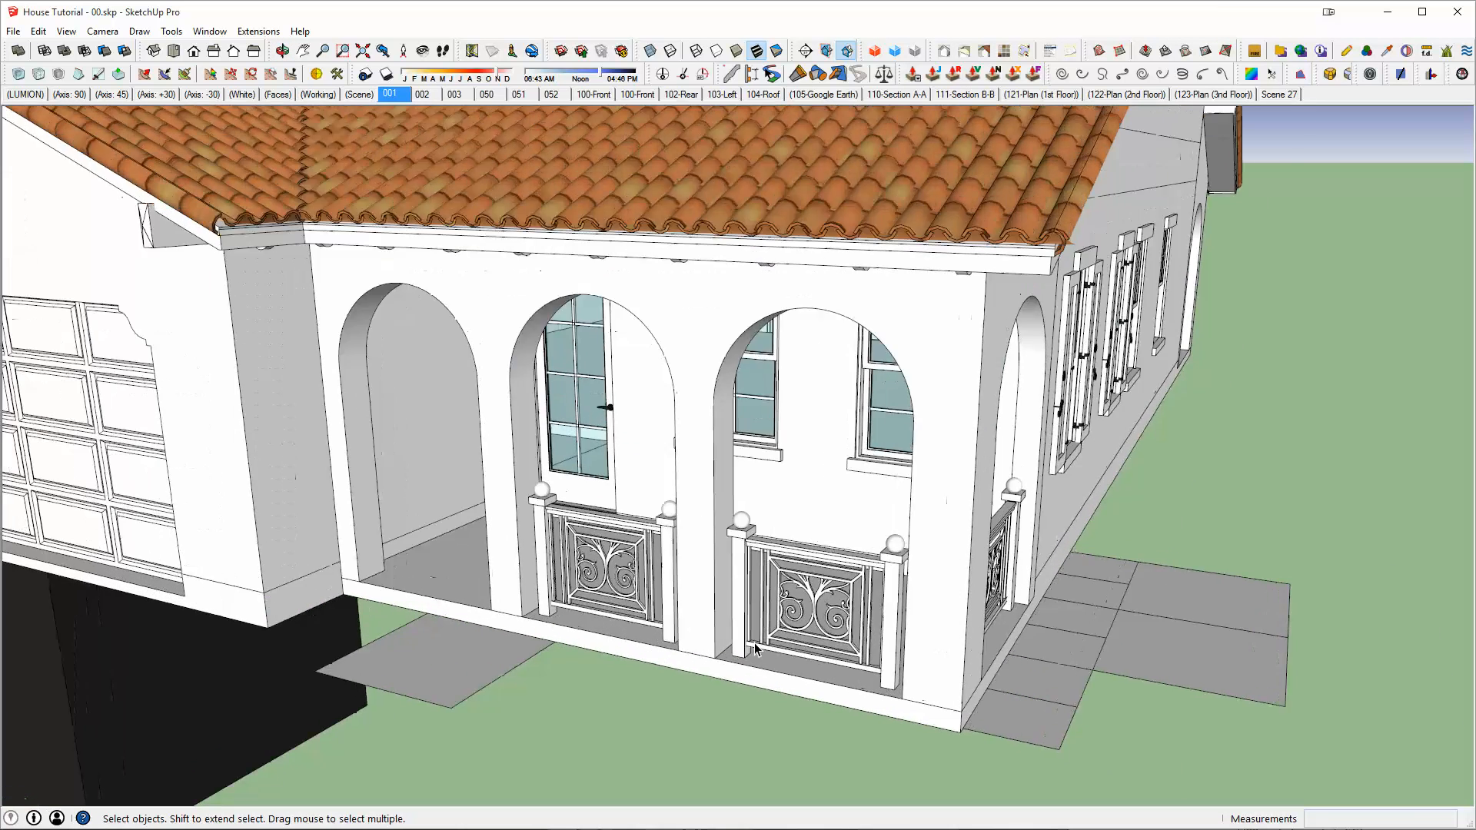
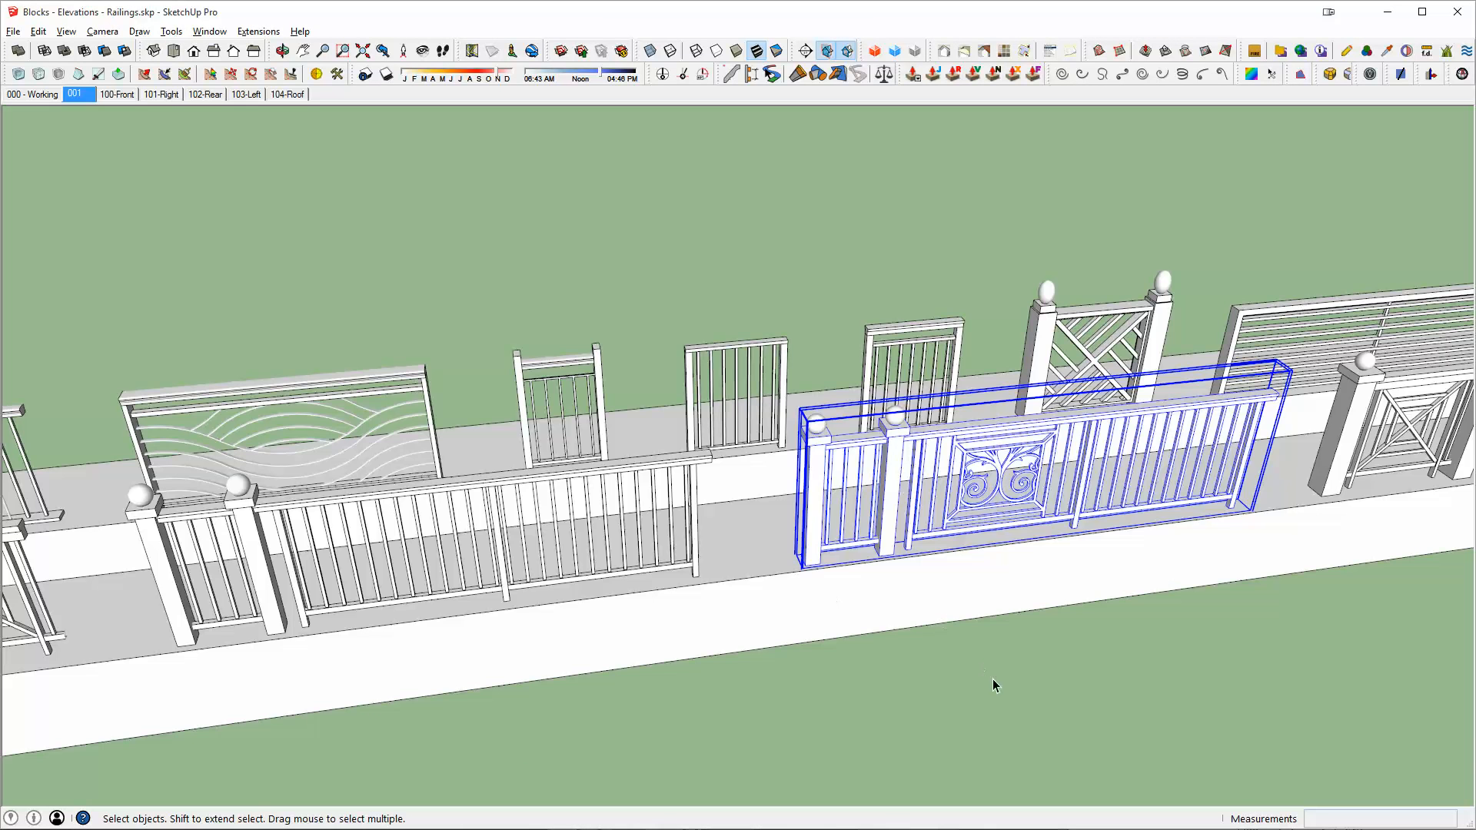
In the railings library file, open the diagonal lattice panel of the railing with egg-shaped finials for editing
{"action": "left_click", "coordinate": [1004, 680]}
{"action": "scroll", "coordinate": [1072, 394], "scroll_direction": "up", "scroll_amount": 10}
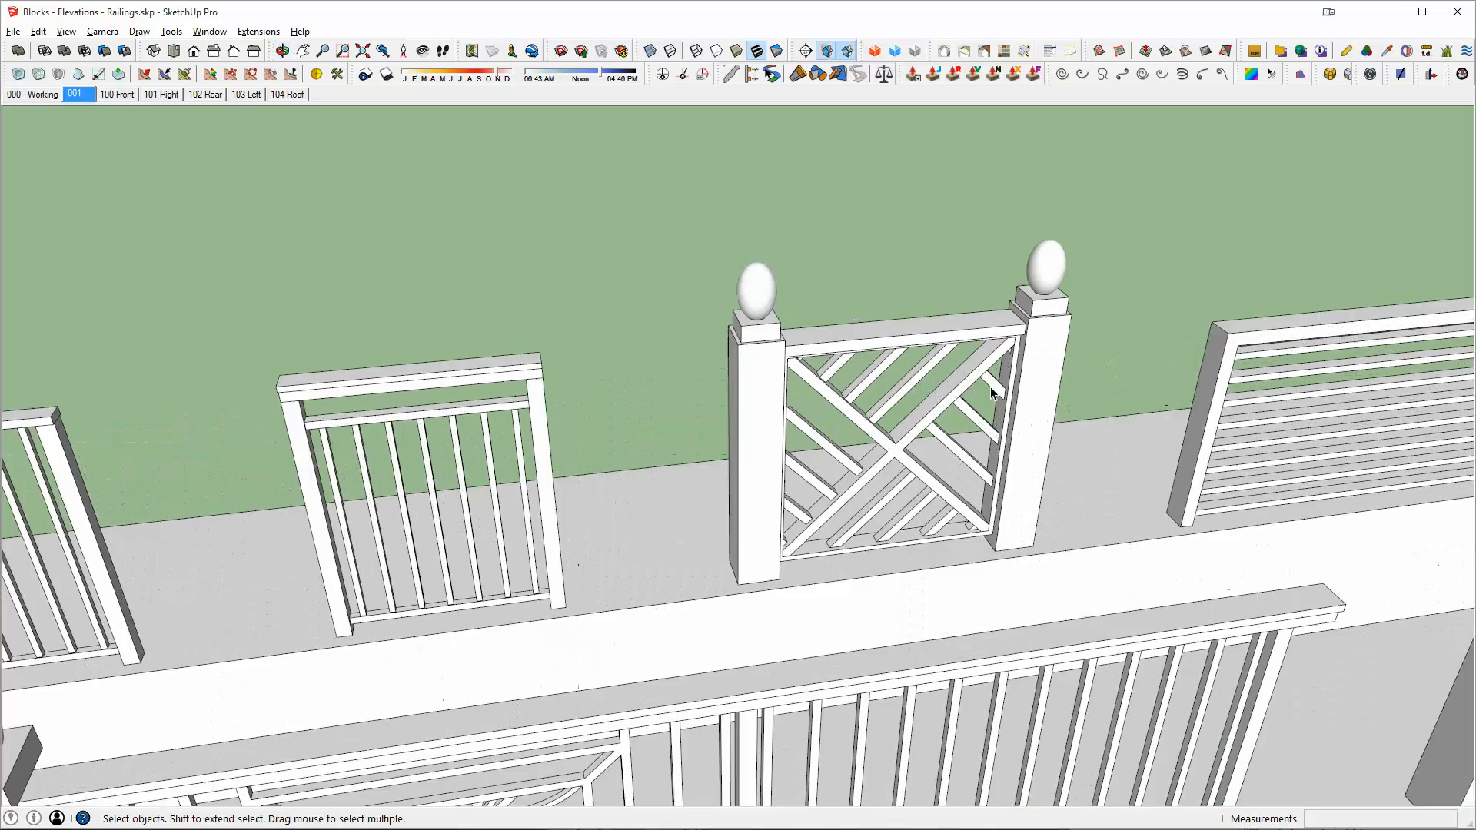
{"action": "scroll", "coordinate": [866, 439], "scroll_direction": "down", "scroll_amount": 6}
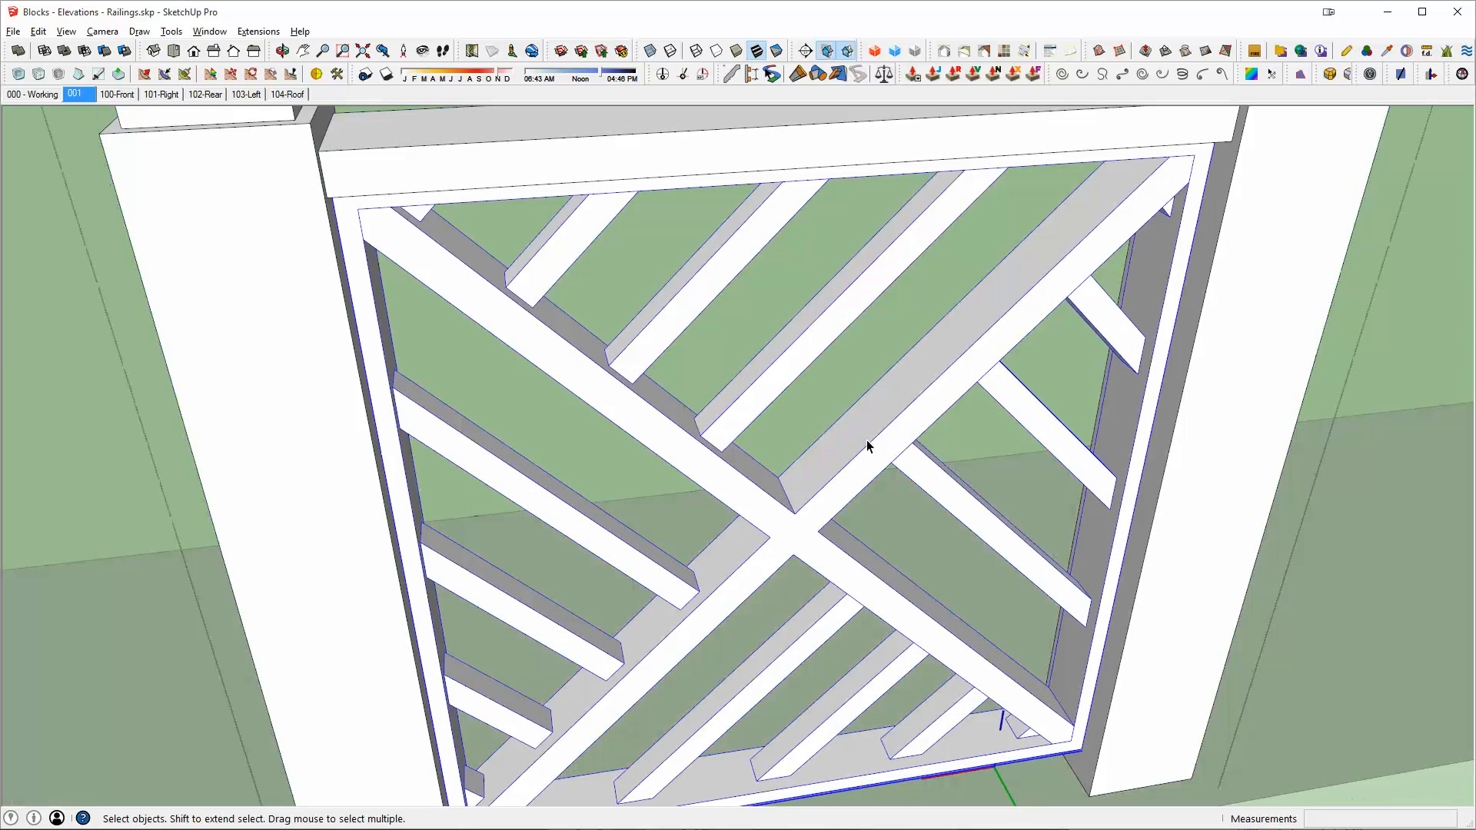
{"action": "double_click", "coordinate": [865, 440]}
{"action": "key", "text": "shift+h"}
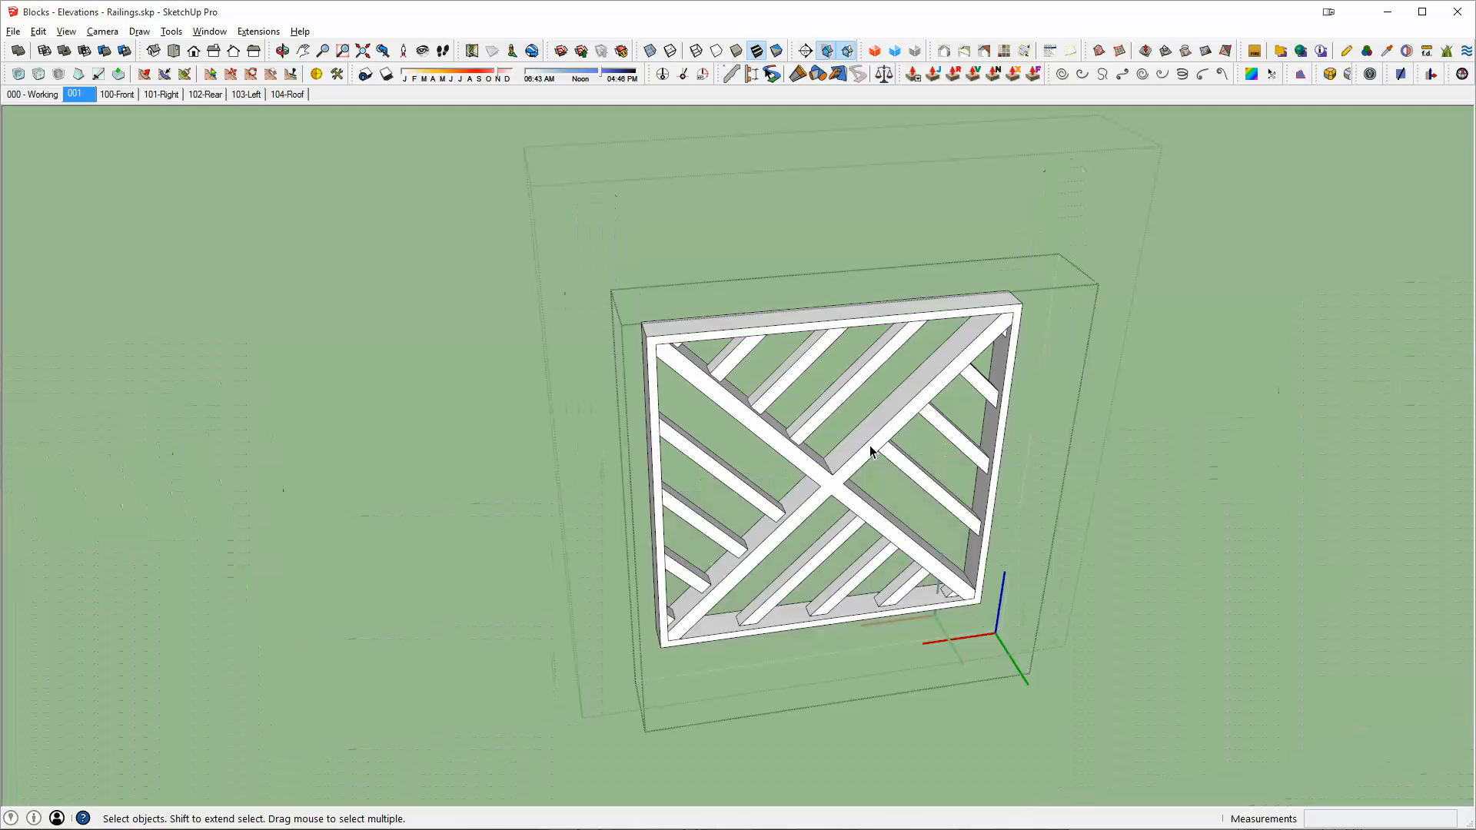
Erase three of the lattice panel's four slat groups, keeping only the upper one
{"action": "left_click", "coordinate": [832, 409]}
{"action": "middle_click_drag", "start_coordinate": [832, 409], "coordinate": [777, 287], "text": "shift"}
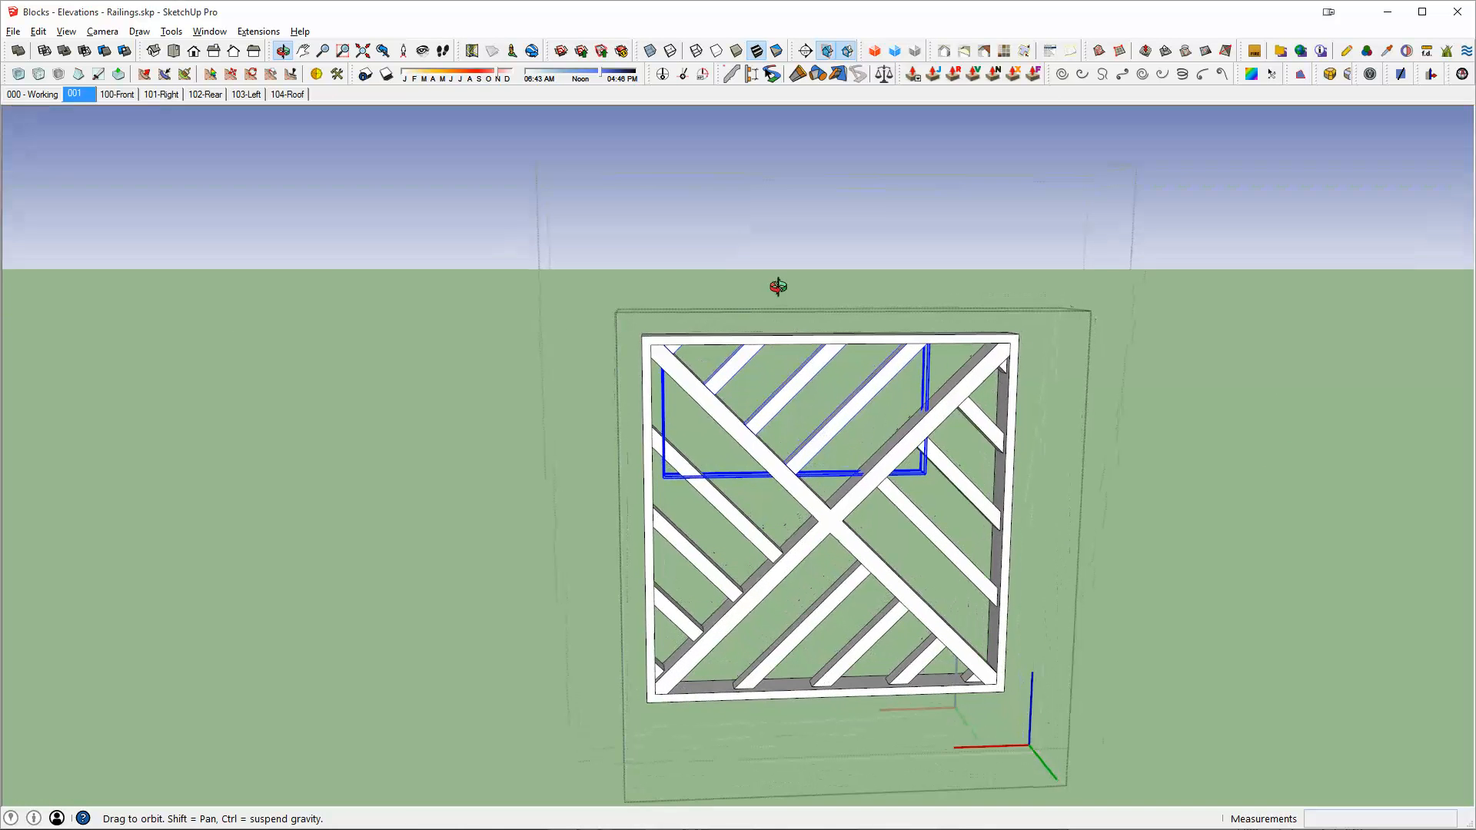
{"action": "middle_click_drag", "start_coordinate": [813, 451], "coordinate": [592, 329]}
{"action": "scroll", "coordinate": [840, 430], "scroll_direction": "up", "scroll_amount": 2}
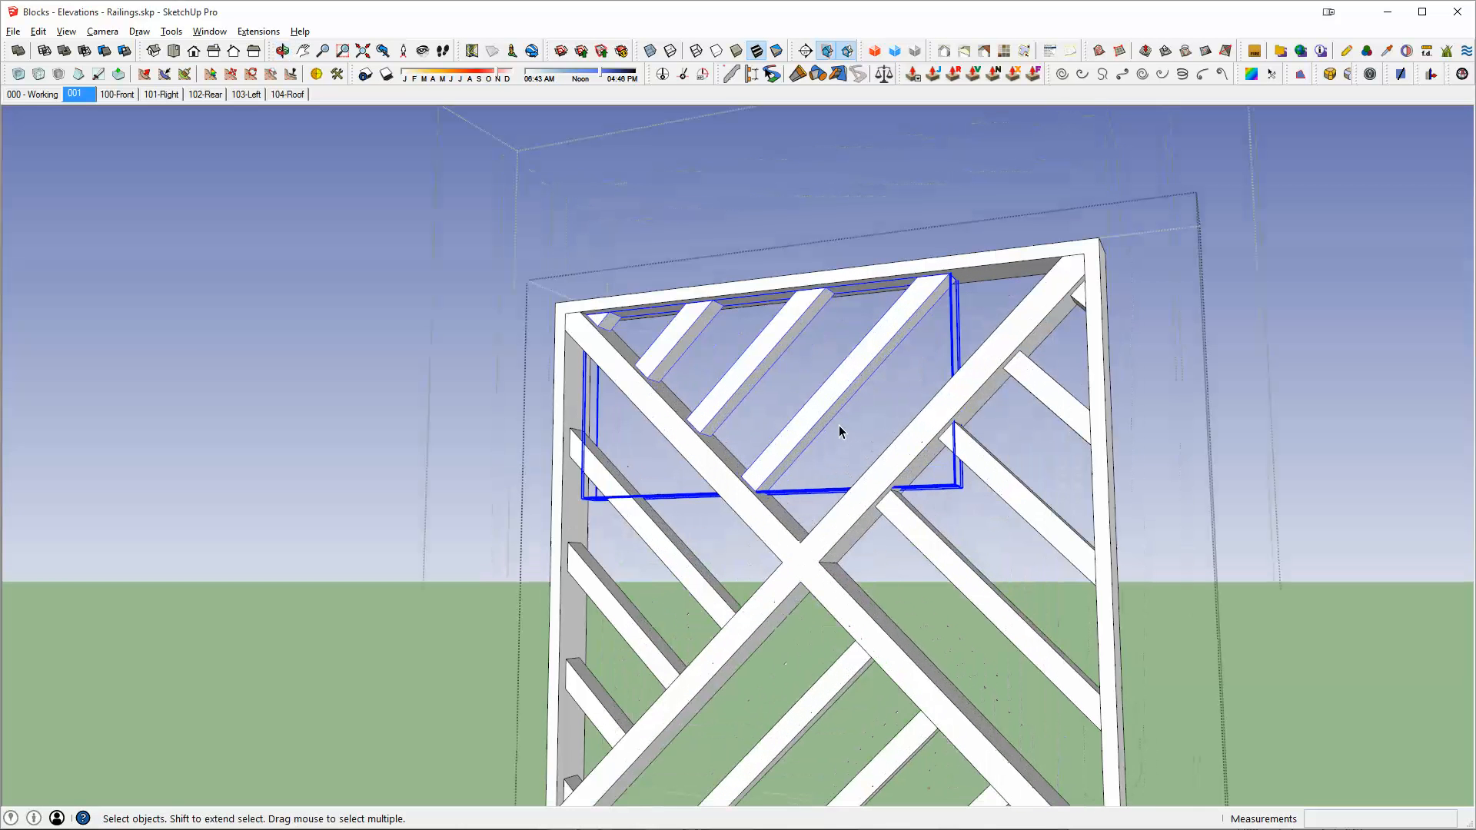
{"action": "key", "text": "e"}
{"action": "left_click", "coordinate": [978, 534]}
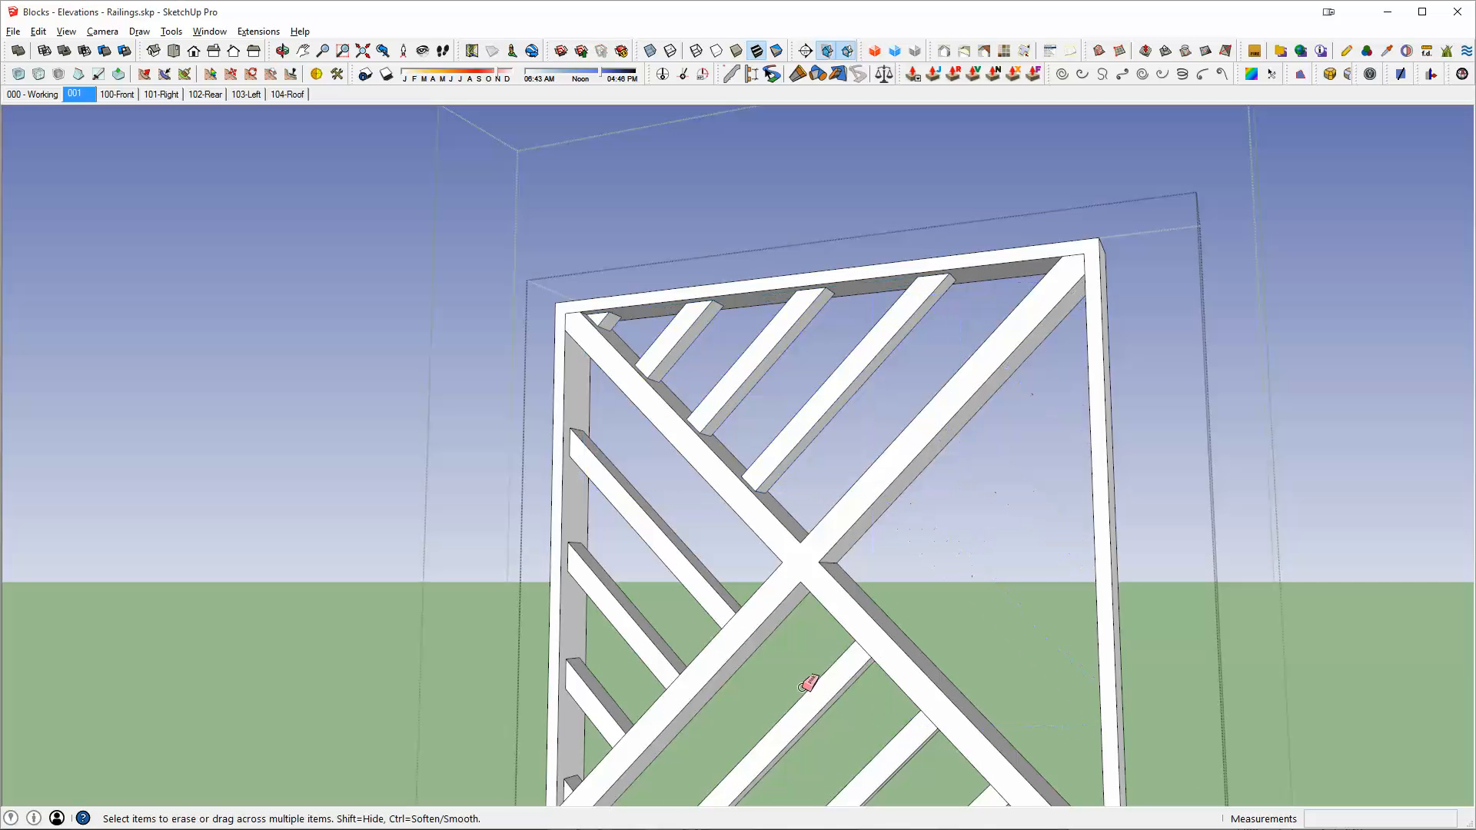
{"action": "left_click", "coordinate": [807, 685]}
{"action": "left_click", "coordinate": [676, 537]}
Inspect the slats inside the remaining upper slat group and close the group
{"action": "key", "text": "space"}
{"action": "double_click", "coordinate": [795, 427]}
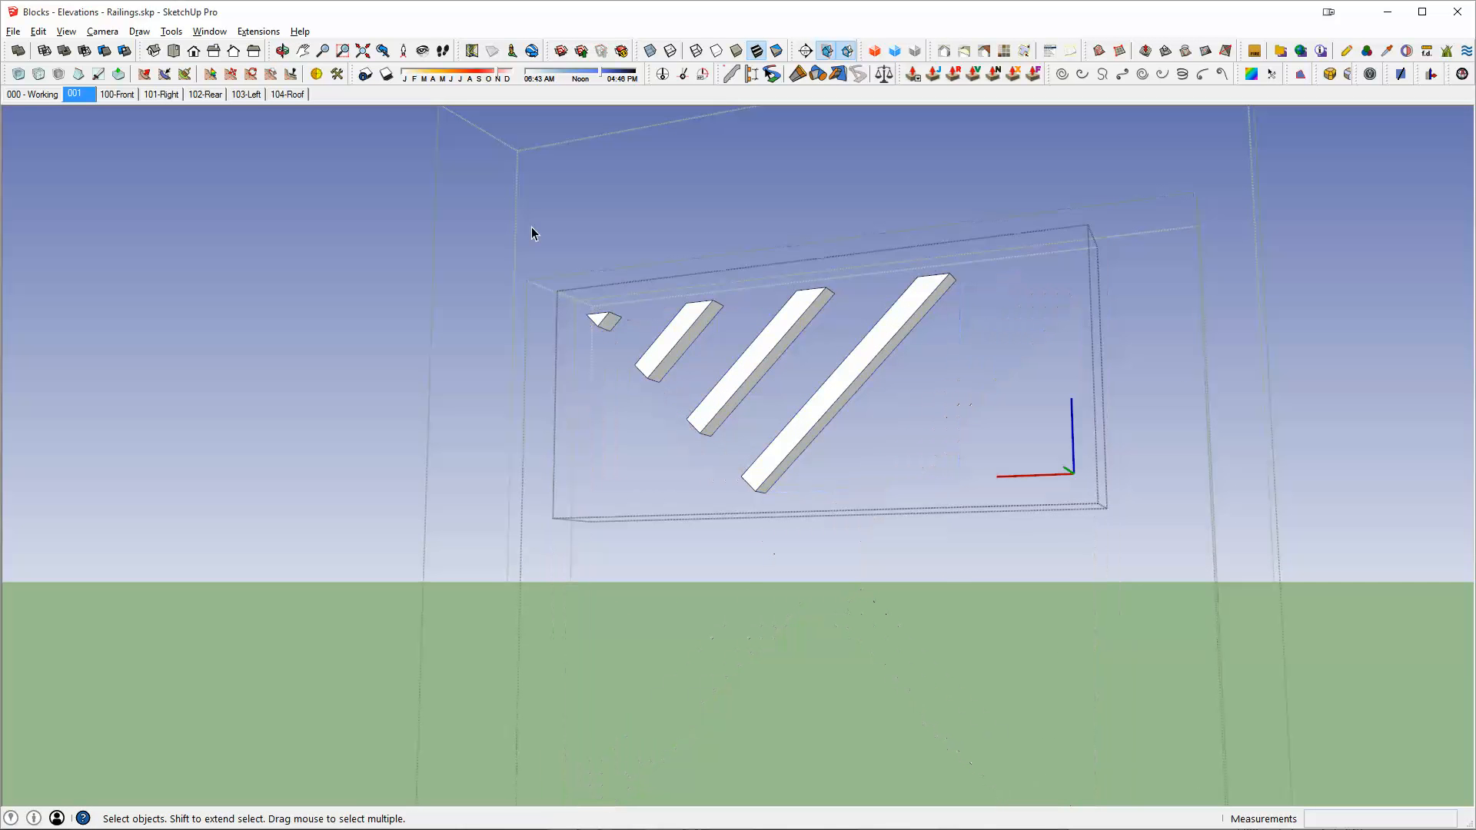
{"action": "left_click_drag", "start_coordinate": [460, 173], "coordinate": [1085, 504]}
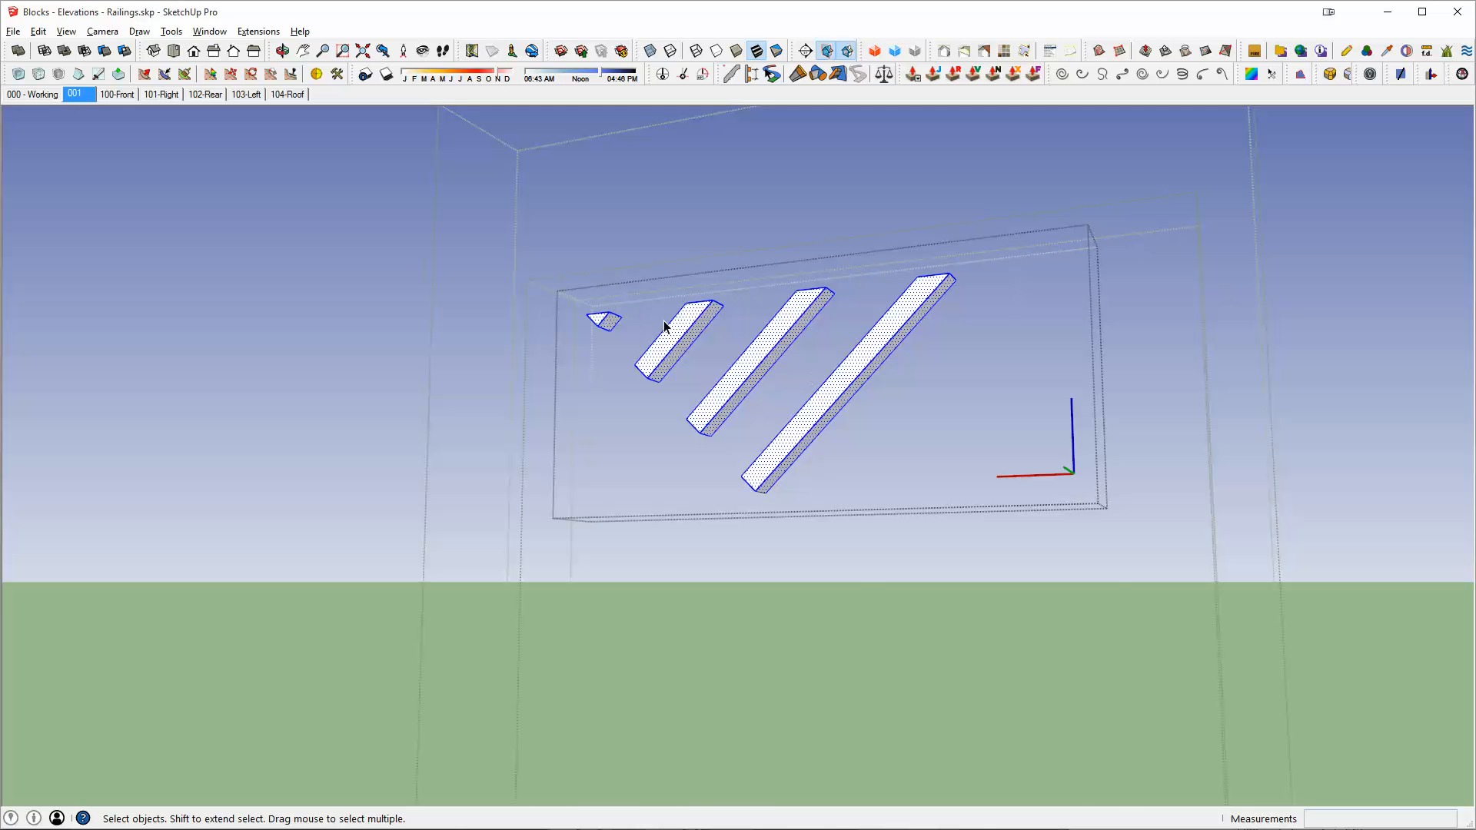
{"action": "key", "text": "Escape"}
Draw a short vertical line across the crossing of the diagonal braces, joining its upper and lower corners
{"action": "key", "text": "l"}
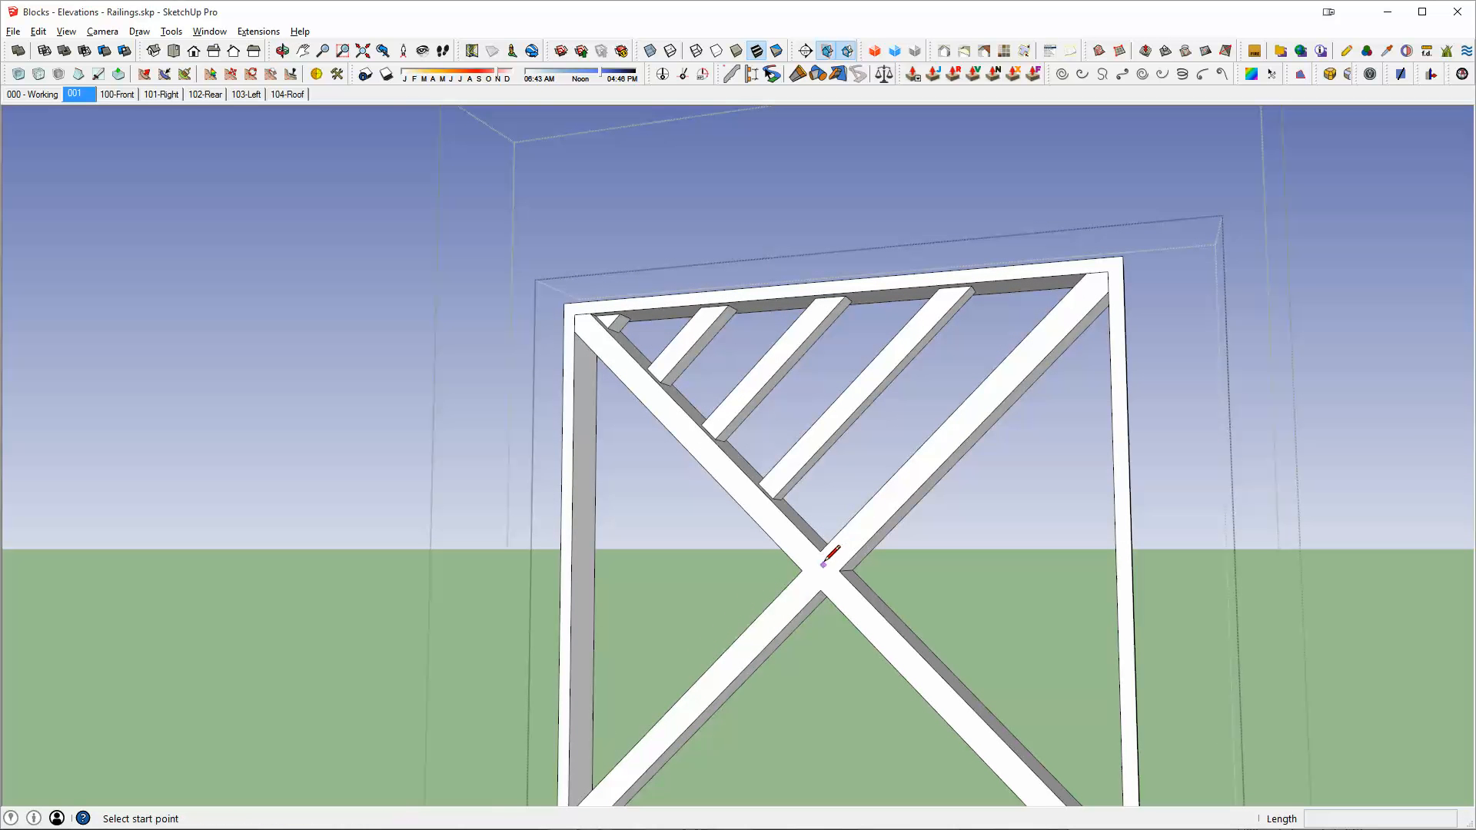
{"action": "left_click", "coordinate": [820, 551]}
{"action": "left_click", "coordinate": [820, 591]}
{"action": "key", "text": "space"}
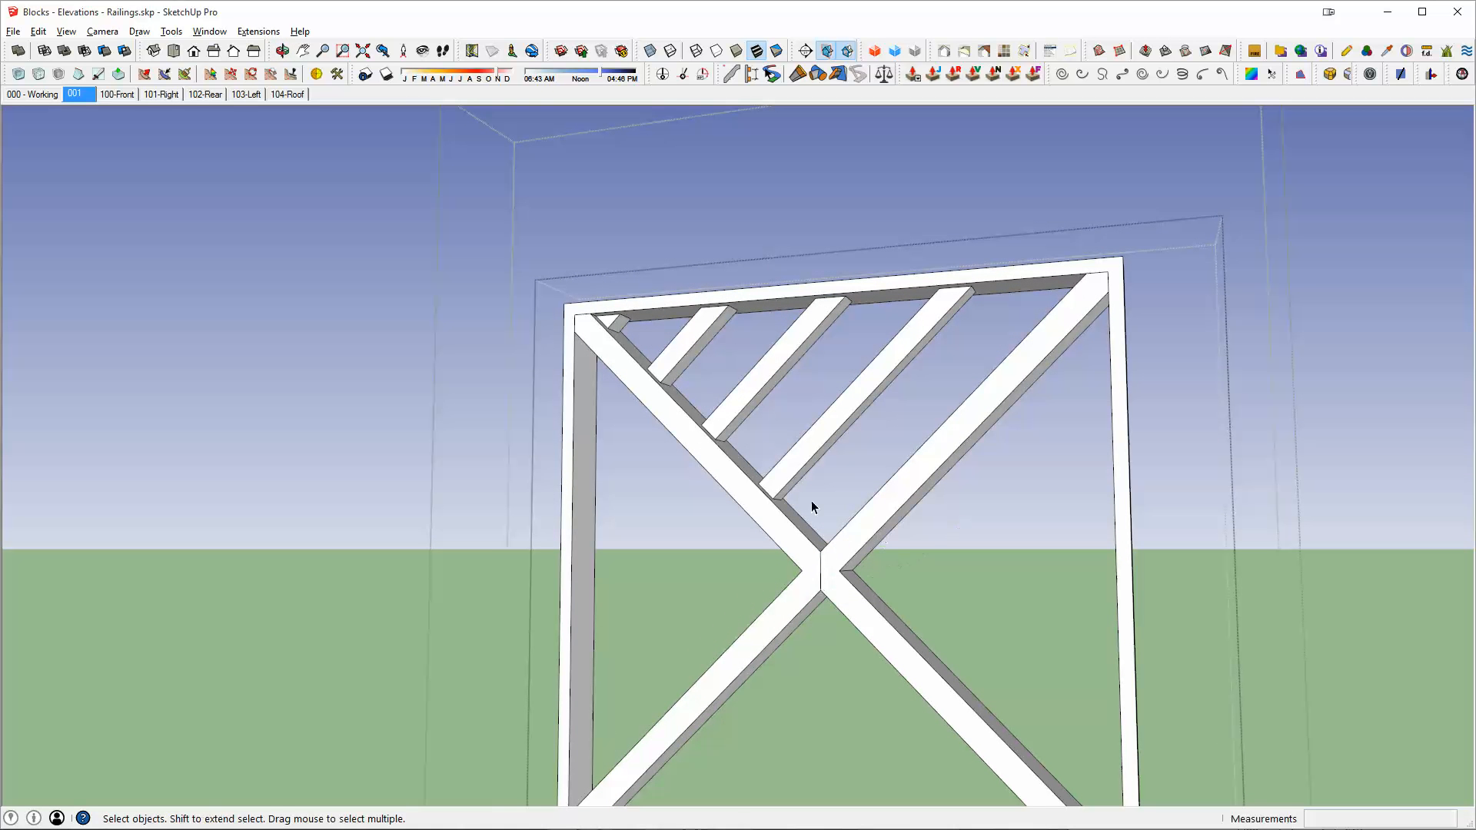
Rotate-copy the upper slat group by 90° about the brace crossing, repeat it three times, and erase the helper line
{"action": "left_click", "coordinate": [796, 469]}
{"action": "scroll", "coordinate": [817, 569], "scroll_direction": "up", "scroll_amount": 3}
{"action": "key", "text": "q"}
{"action": "left_click", "coordinate": [817, 569]}
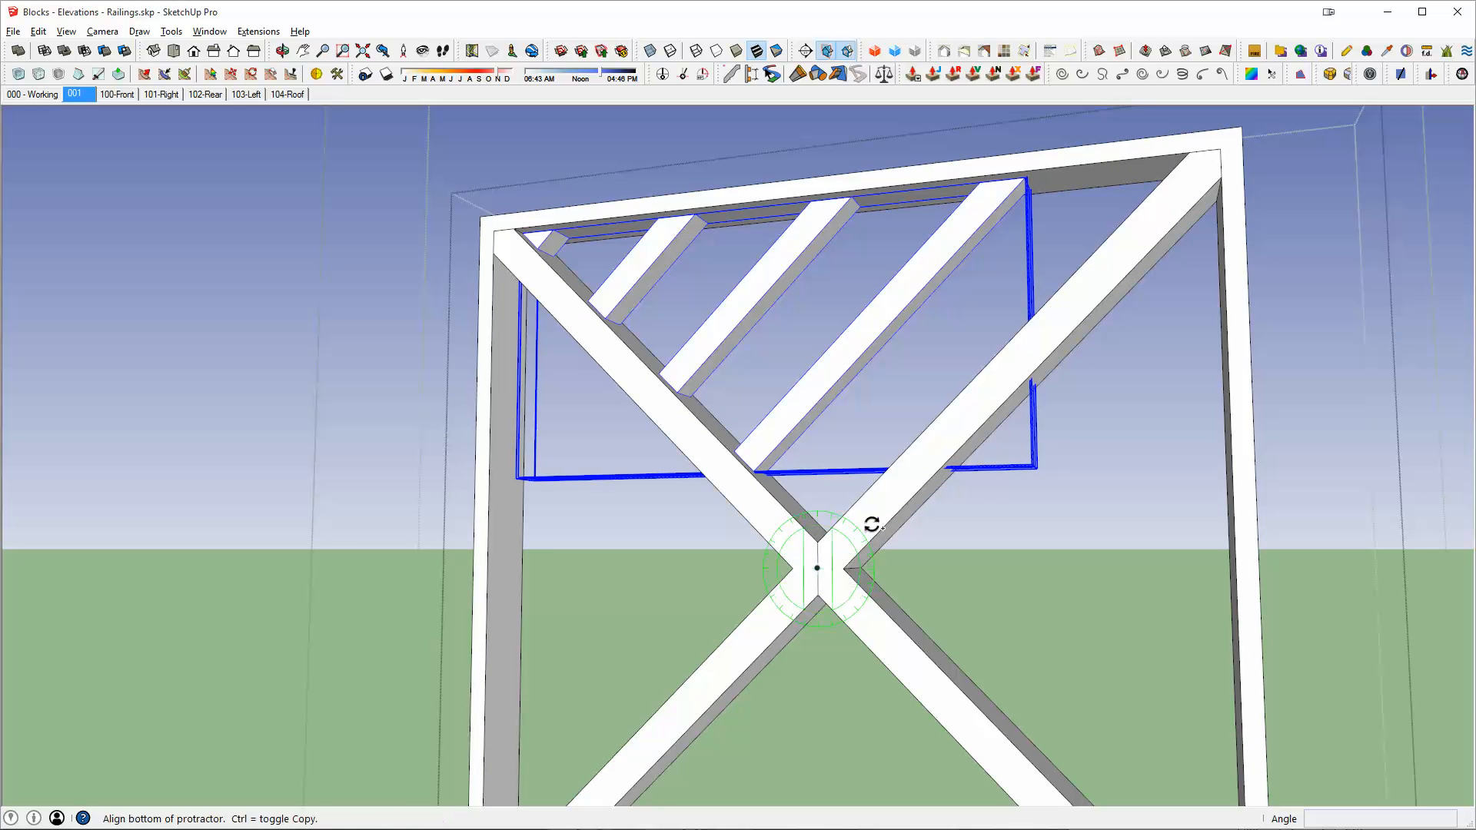
{"action": "left_click", "coordinate": [879, 514]}
{"action": "type", "text": "90"}
{"action": "key", "text": "Return"}
{"action": "type", "text": "3x"}
{"action": "key", "text": "Return"}
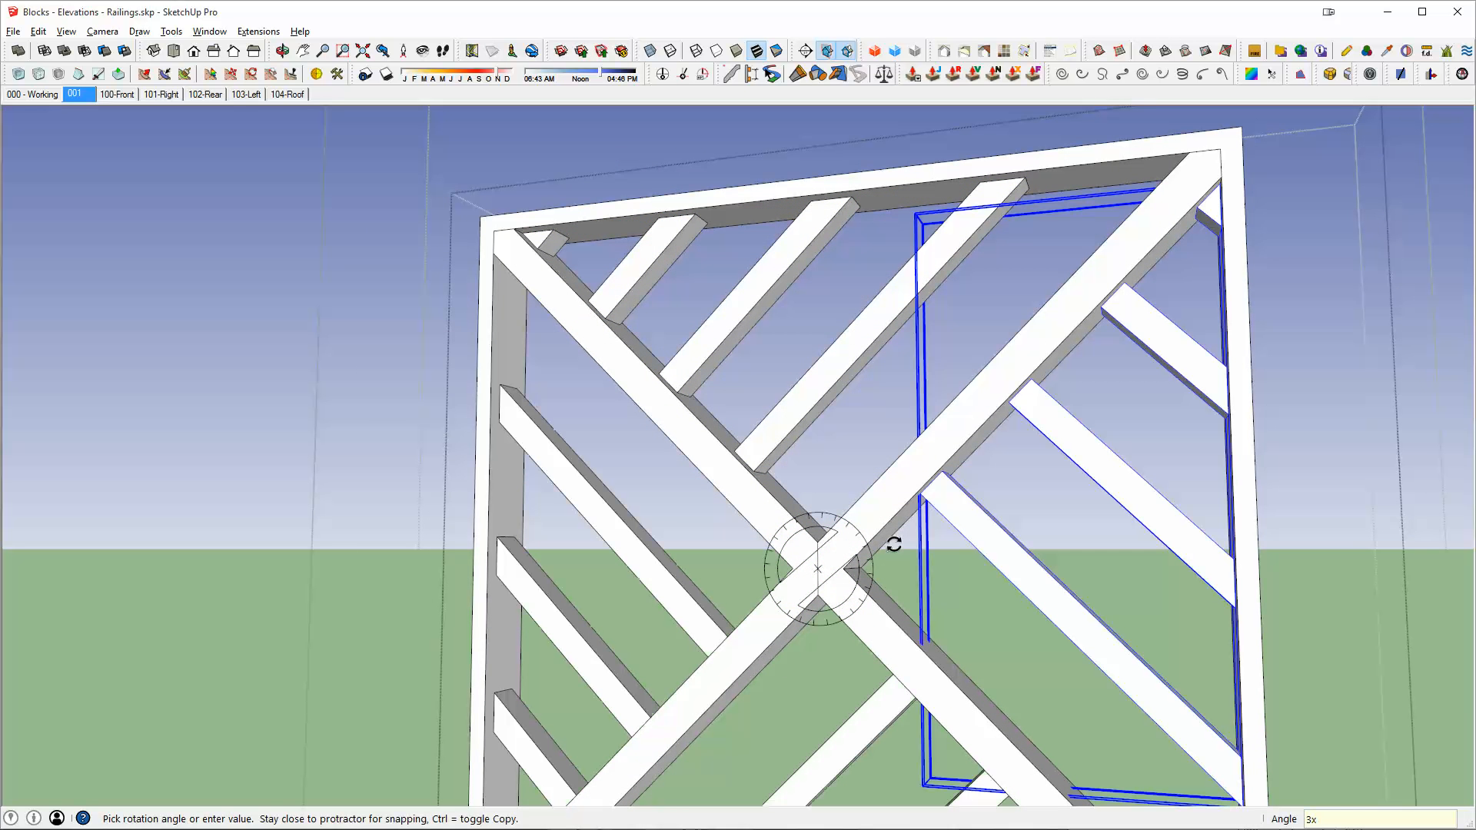
{"action": "key", "text": "e"}
{"action": "scroll", "coordinate": [820, 566], "scroll_direction": "down", "scroll_amount": 5}
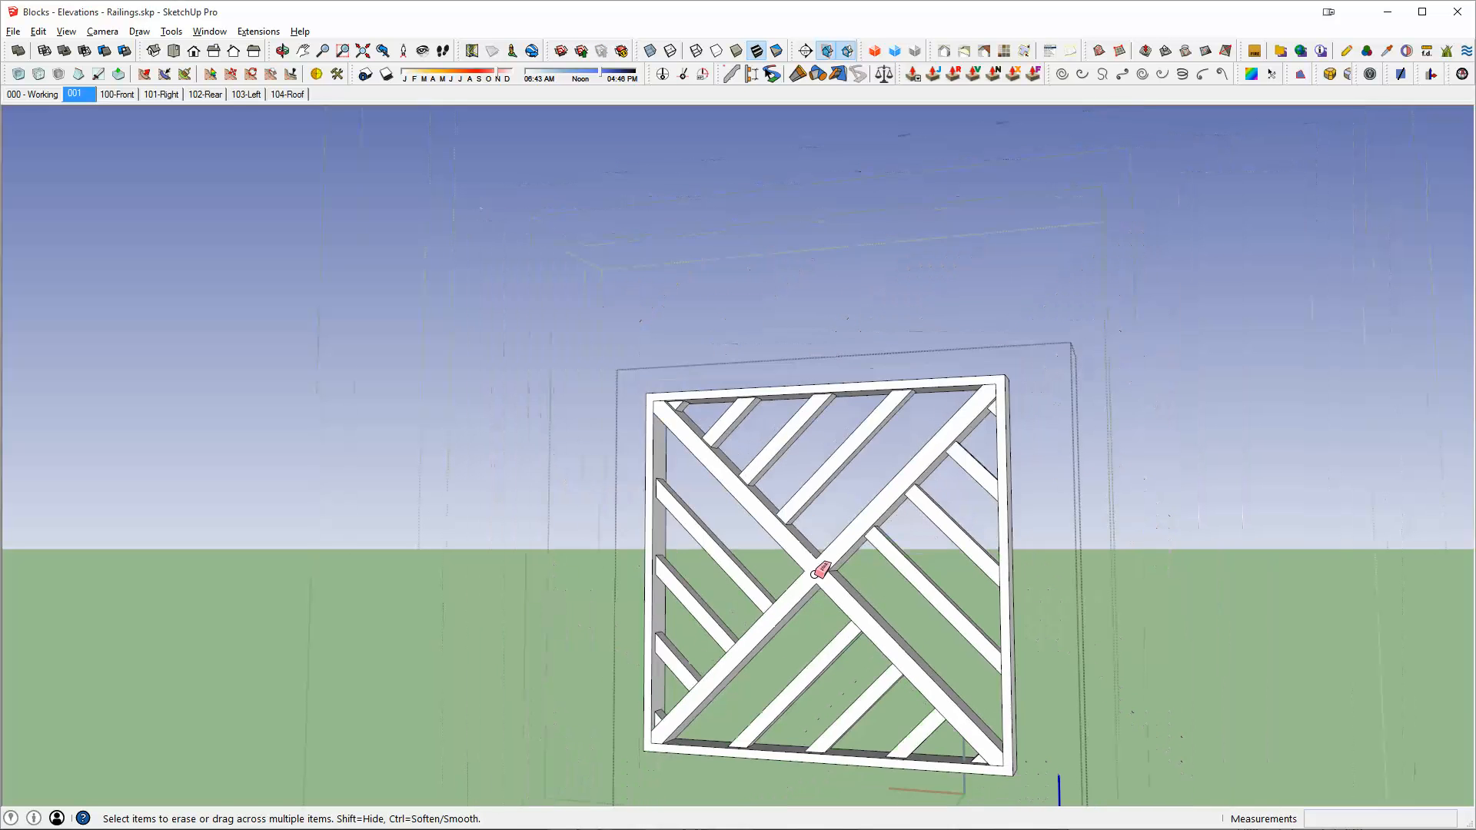
Open the upper slat group and push one long side face of its longest slat outward by 0.5 inch
{"action": "middle_click_drag", "start_coordinate": [821, 567], "coordinate": [869, 475]}
{"action": "scroll", "coordinate": [869, 475], "scroll_direction": "up", "scroll_amount": 2}
{"action": "scroll", "coordinate": [865, 477], "scroll_direction": "up", "scroll_amount": 3}
{"action": "key", "text": "space"}
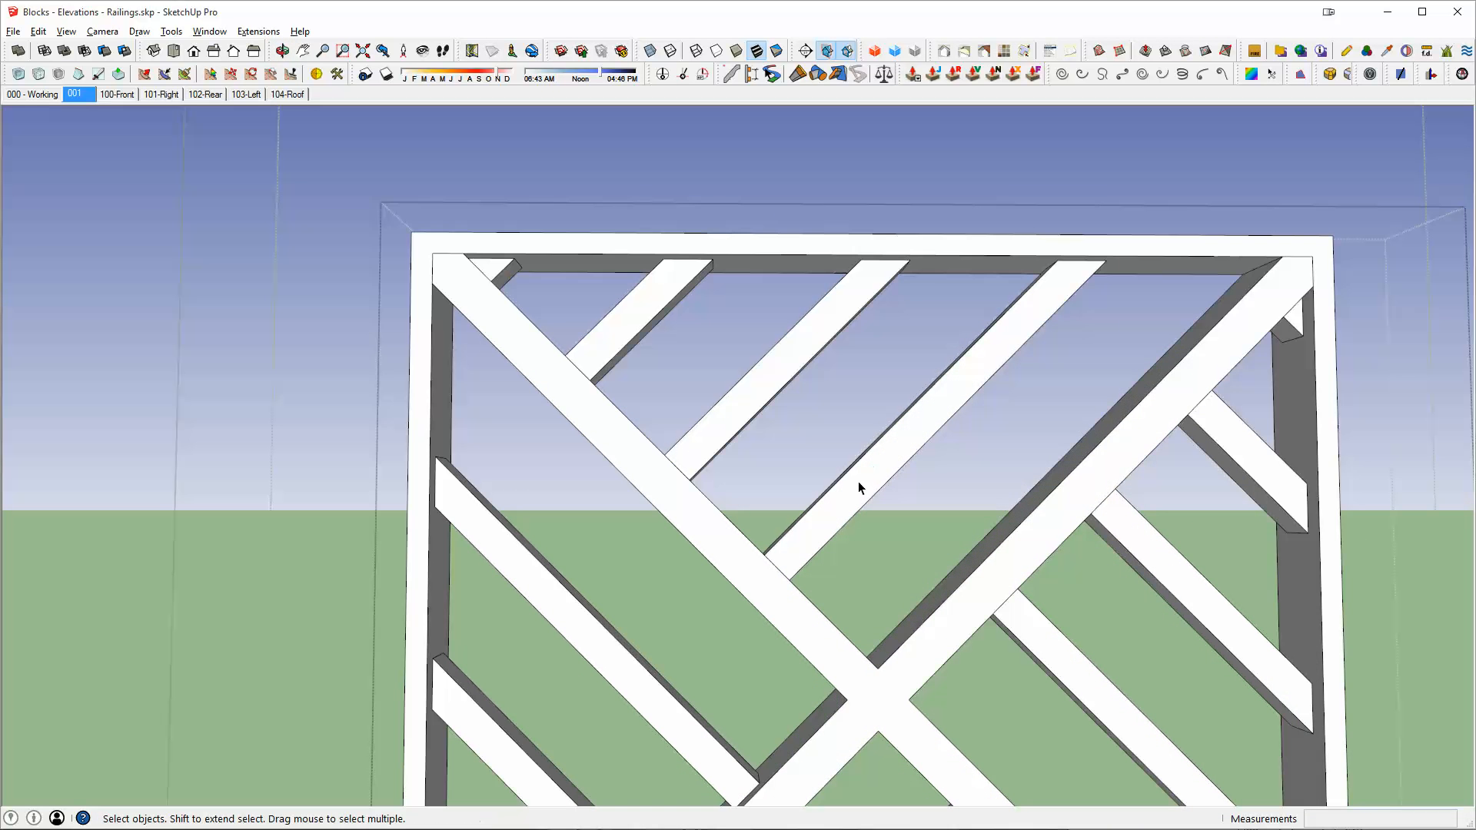
{"action": "double_click", "coordinate": [858, 481]}
{"action": "key", "text": "ctrl+a"}
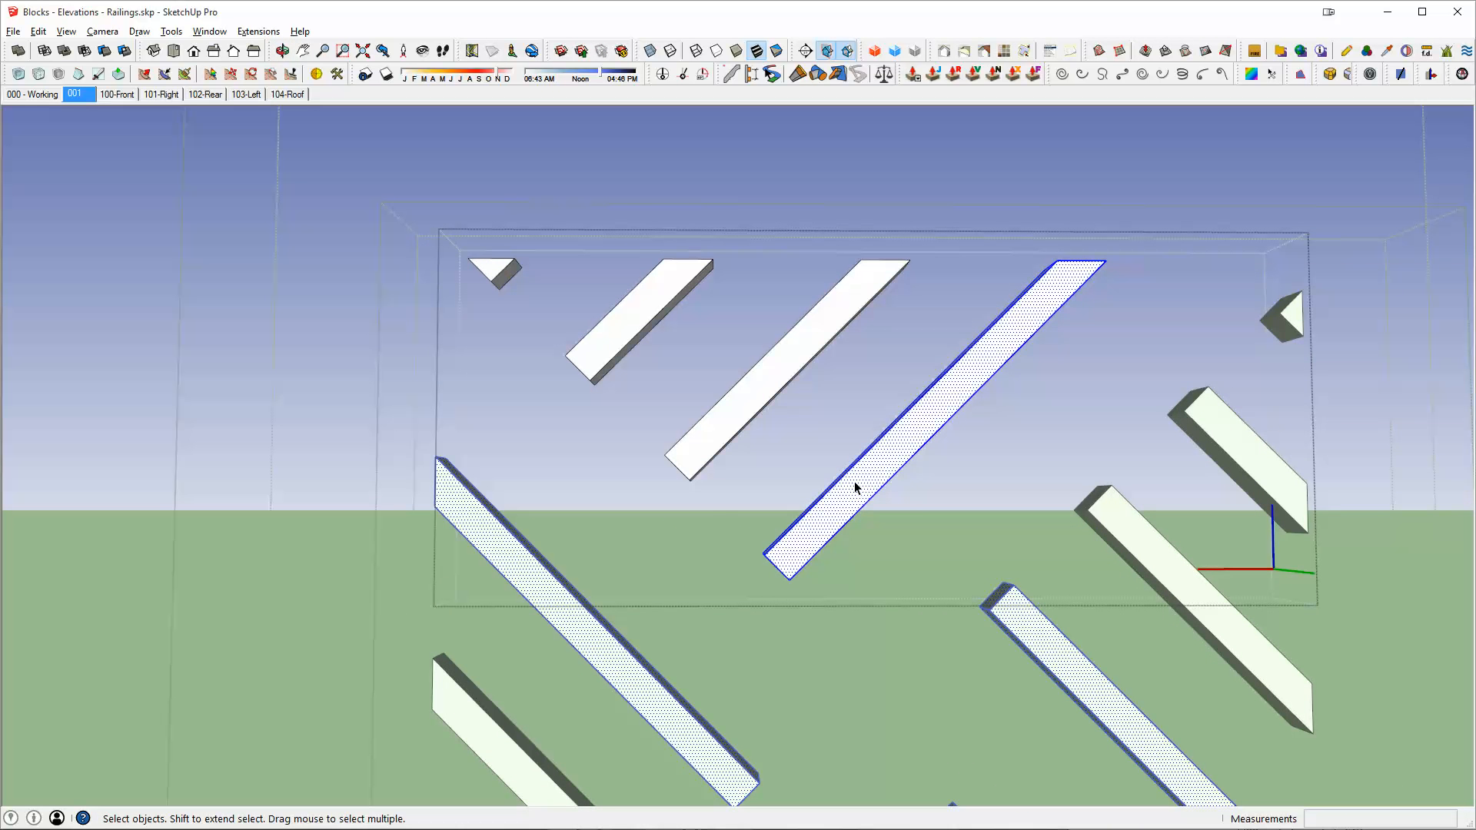
{"action": "middle_click_drag", "start_coordinate": [855, 488], "coordinate": [890, 488]}
{"action": "scroll", "coordinate": [889, 487], "scroll_direction": "up", "scroll_amount": 3}
{"action": "key", "text": "p"}
{"action": "left_click", "coordinate": [791, 517]}
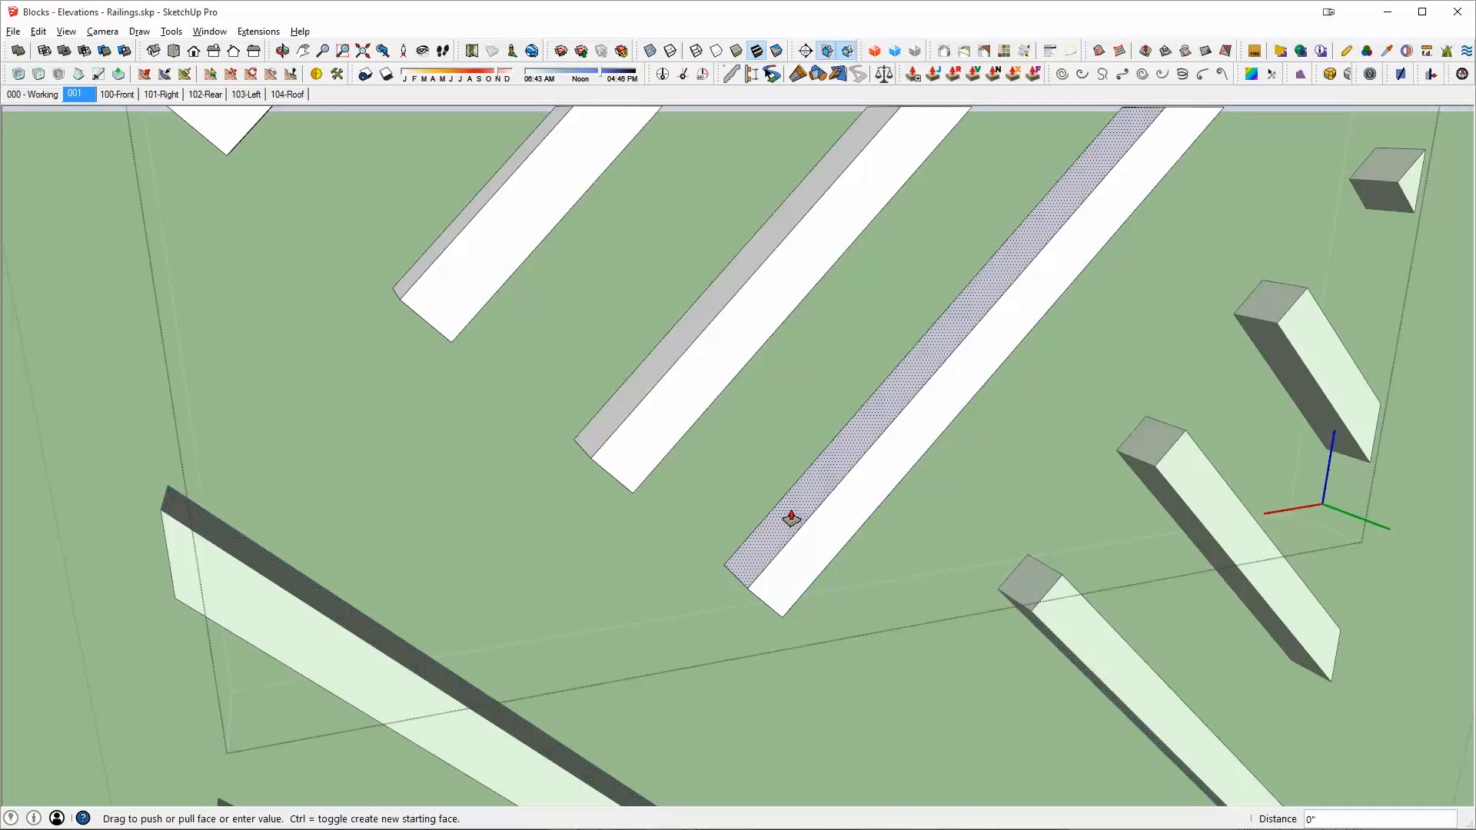
{"action": "type", "text": ".5"}
{"action": "key", "text": "Return"}
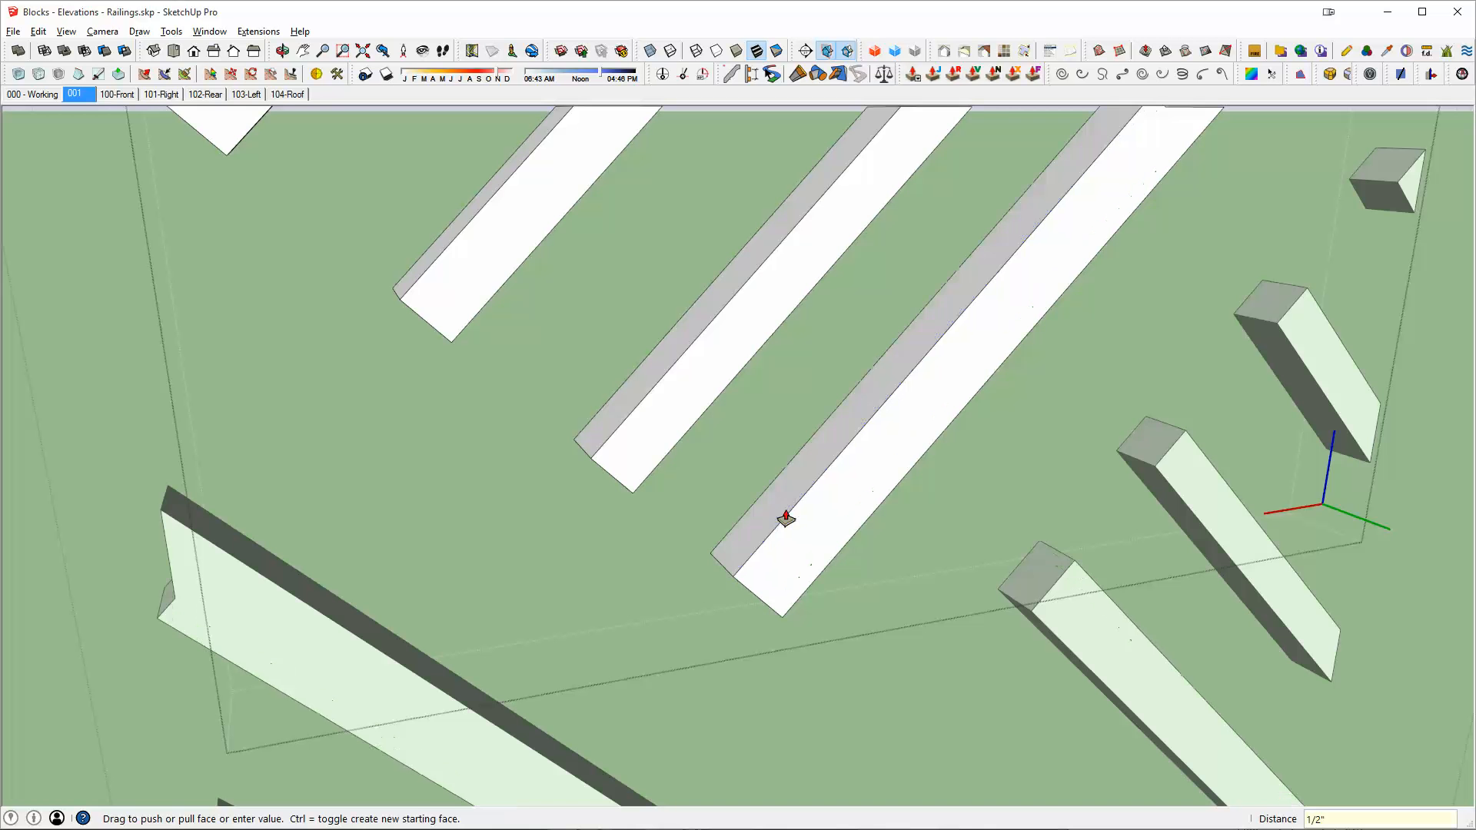
Push the opposite long side face of the longest slat outward by 0.5 inch
{"action": "middle_click_drag", "start_coordinate": [786, 519], "coordinate": [140, 369]}
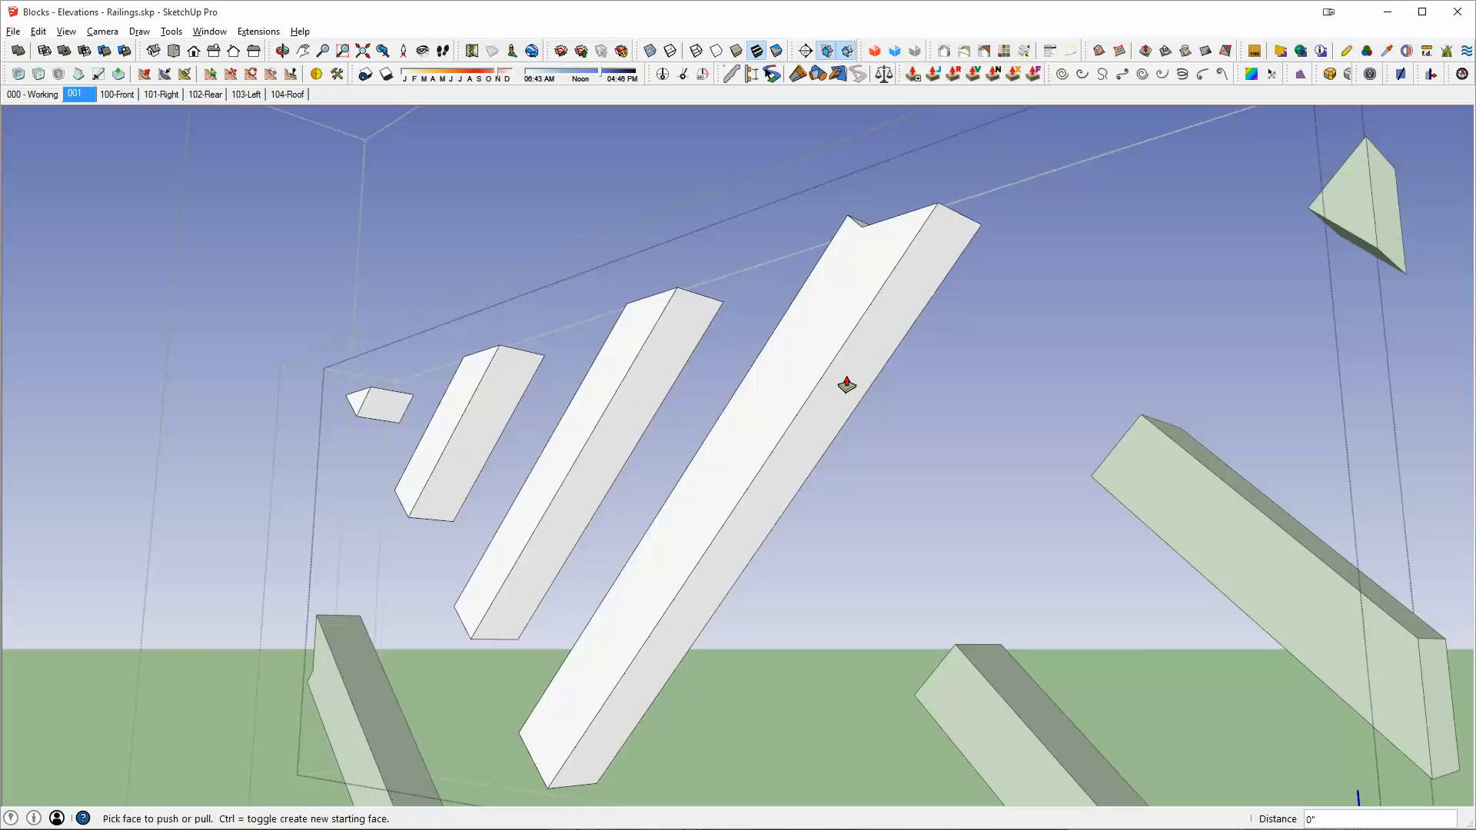
{"action": "left_click", "coordinate": [926, 291]}
{"action": "type", "text": ".5"}
{"action": "key", "text": "Return"}
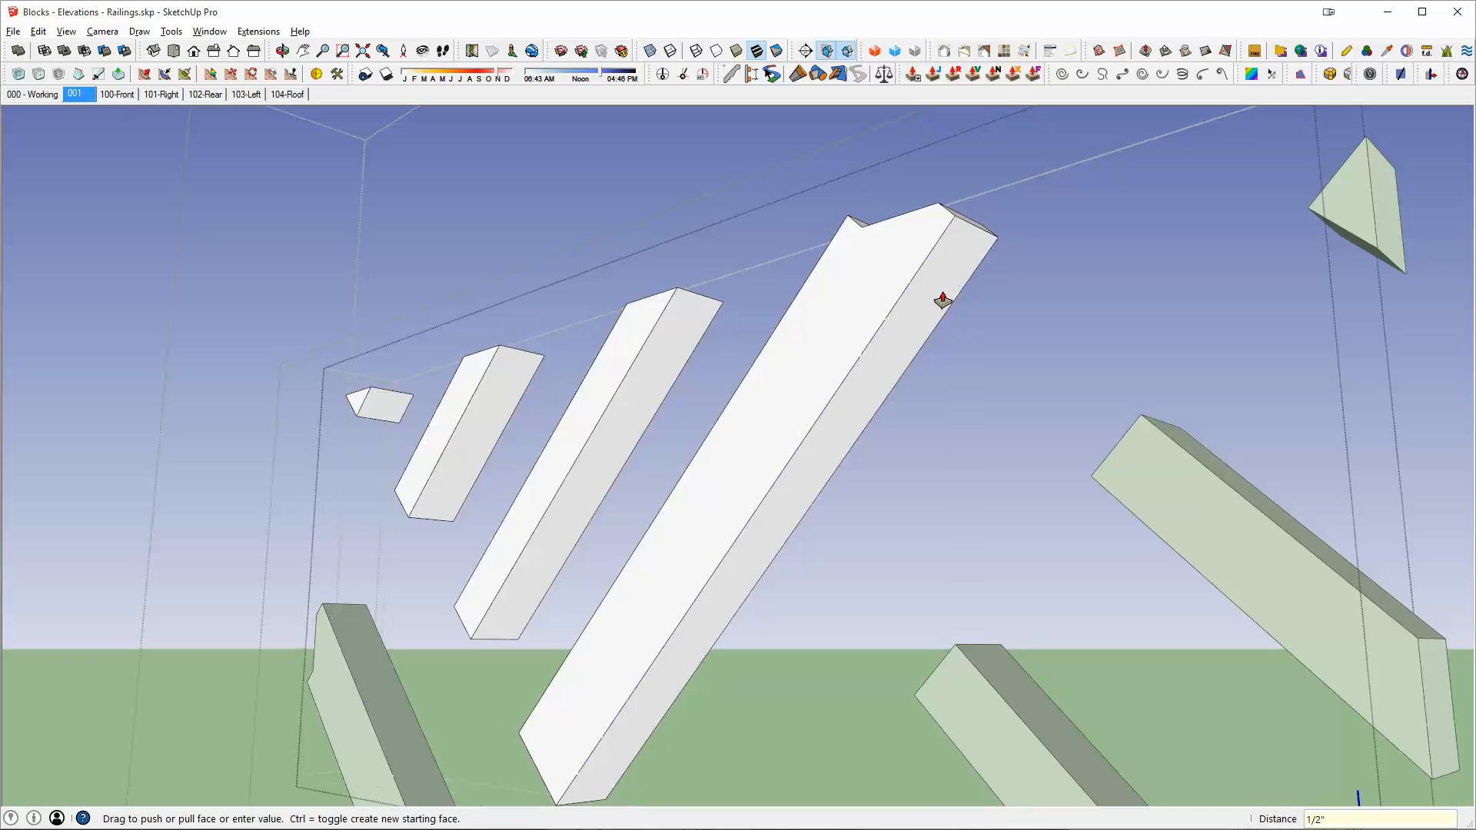
Close off the missing corner at the longest slat's upper end with a line and extrude that triangle 1 1/2 inches through its thickness
{"action": "mouse_move", "coordinate": [939, 297]}
{"action": "middle_mouse_down"}
{"action": "mouse_move", "coordinate": [892, 382]}
{"action": "mouse_move", "coordinate": [966, 339]}
{"action": "mouse_move", "coordinate": [887, 282]}
{"action": "mouse_move", "coordinate": [909, 400]}
{"action": "mouse_move", "coordinate": [942, 386]}
{"action": "mouse_move", "coordinate": [1005, 395]}
{"action": "mouse_move", "coordinate": [1081, 362]}
{"action": "mouse_move", "coordinate": [896, 487]}
{"action": "middle_mouse_up"}
{"action": "scroll", "coordinate": [942, 387], "scroll_direction": "up", "scroll_amount": 4}
{"action": "key", "text": "space"}
{"action": "key", "text": "l"}
{"action": "left_click", "coordinate": [858, 333]}
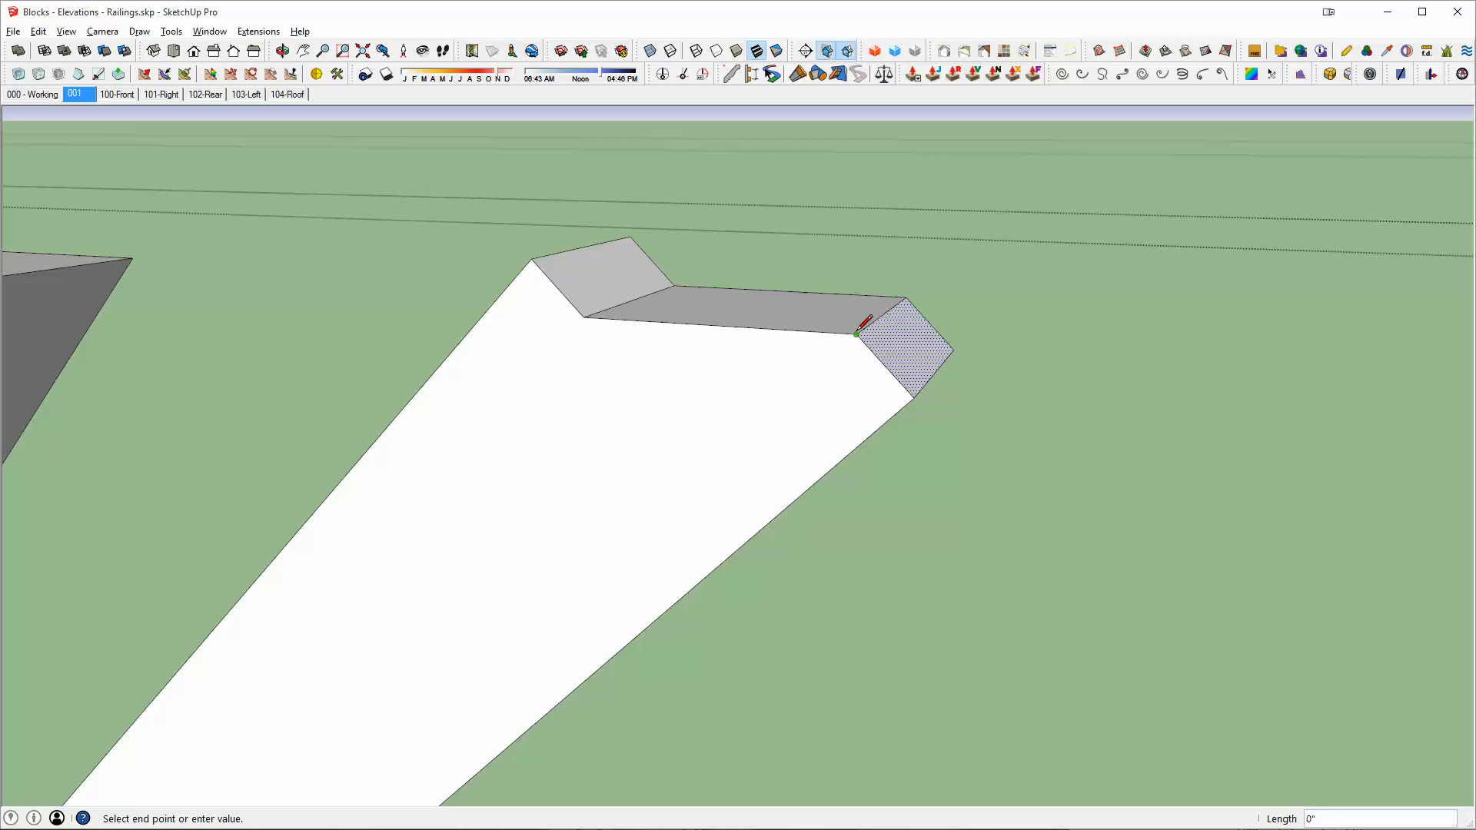
{"action": "middle_click_drag", "start_coordinate": [1058, 340], "coordinate": [895, 335]}
{"action": "left_click", "coordinate": [894, 374]}
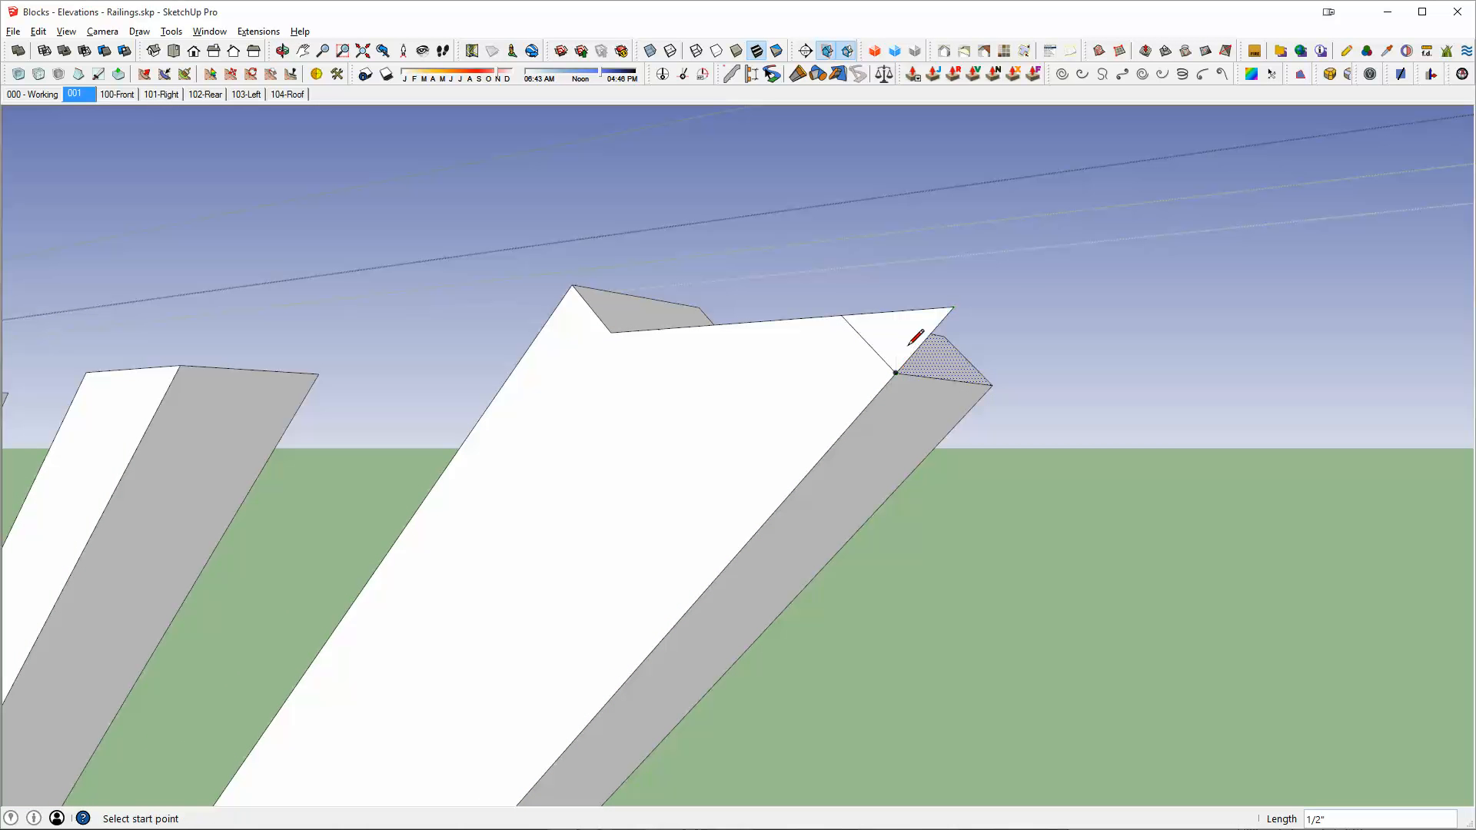
{"action": "key", "text": "p"}
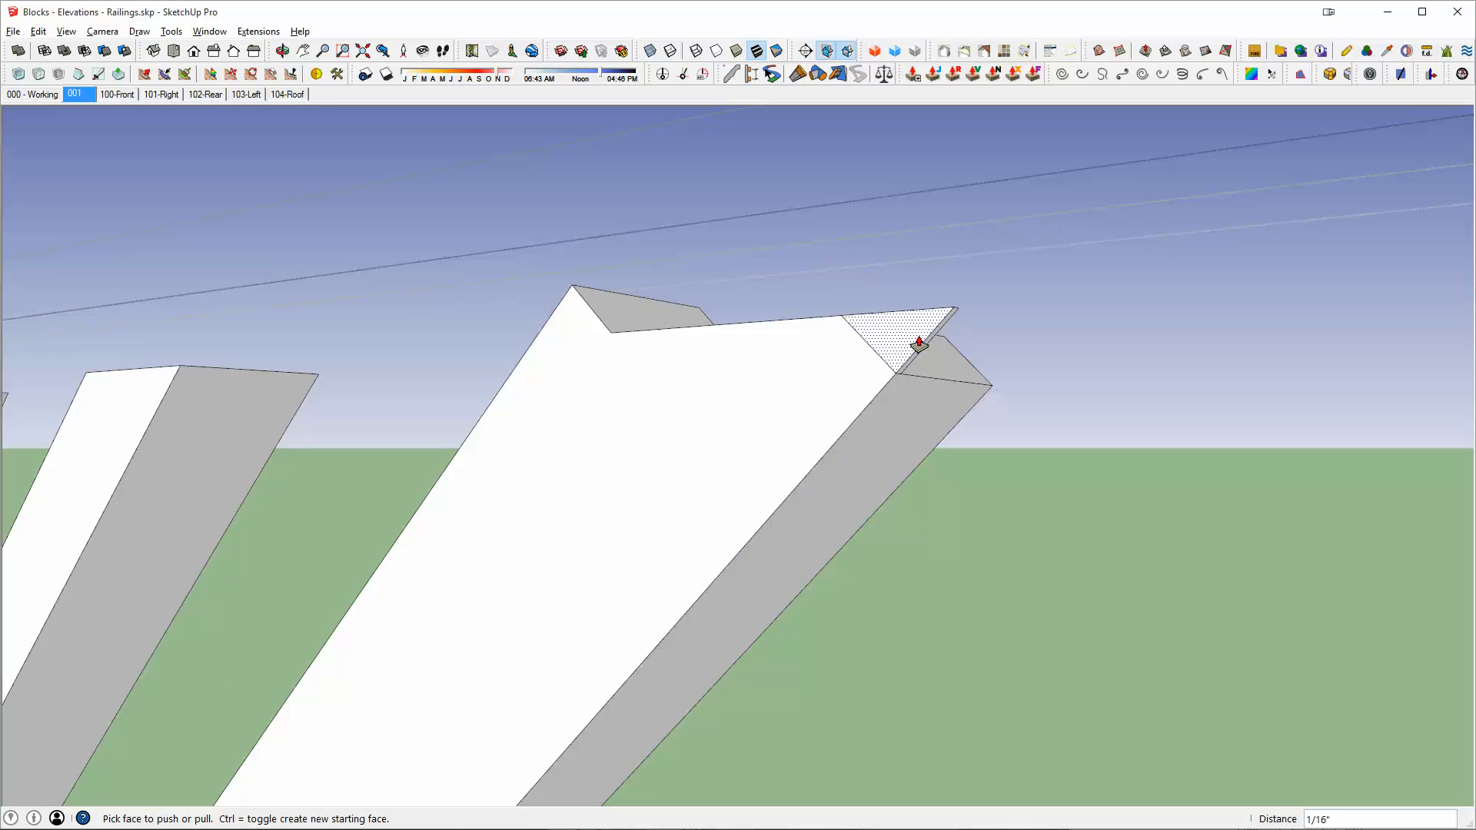
{"action": "left_click", "coordinate": [896, 339]}
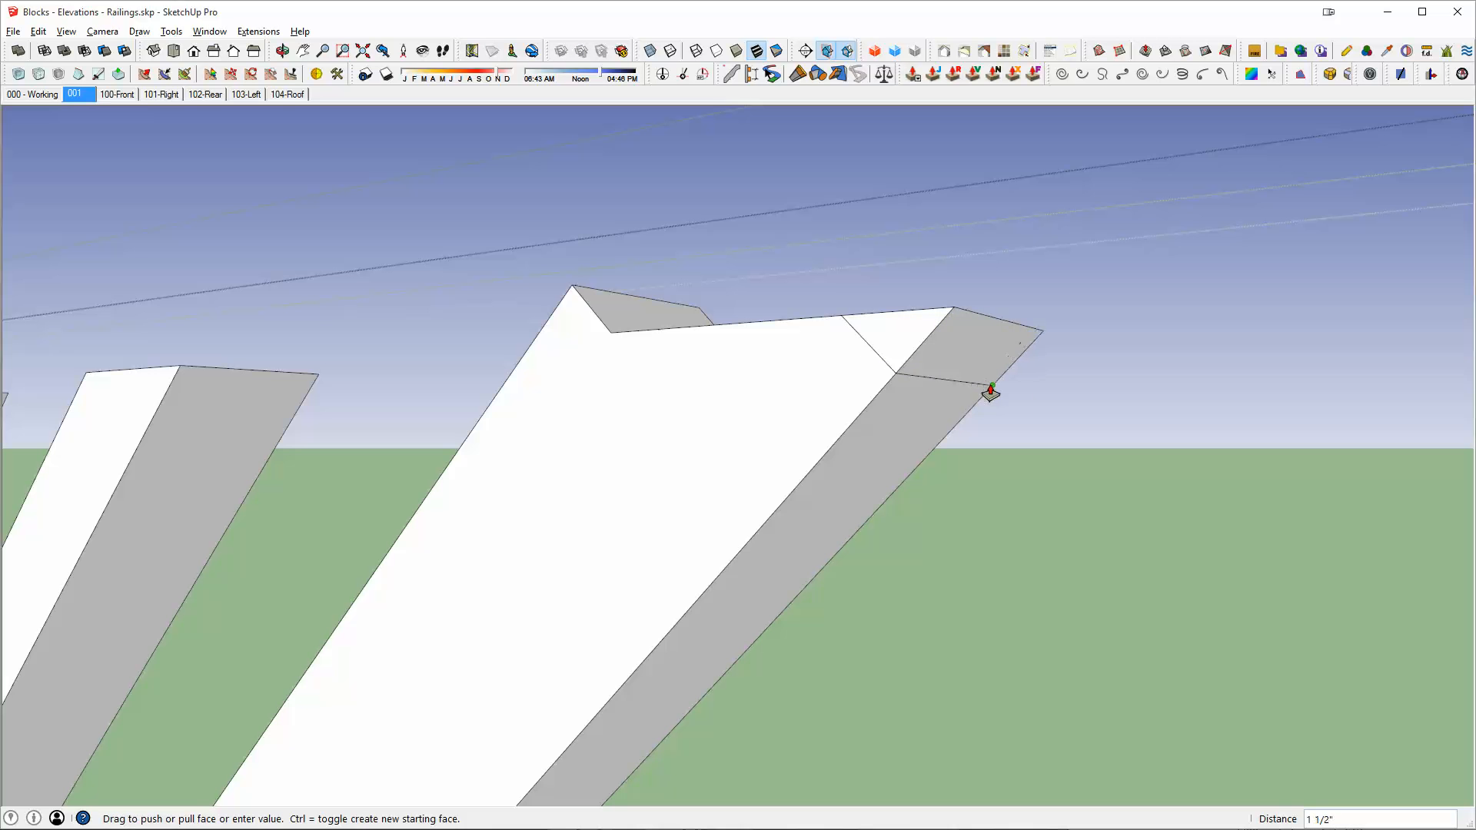
{"action": "left_click", "coordinate": [990, 393]}
Cut off the corner protruding above the slat's upper end and erase the leftover diagonal edge on its front face
{"action": "middle_click_drag", "start_coordinate": [990, 393], "coordinate": [597, 319]}
{"action": "key", "text": "l"}
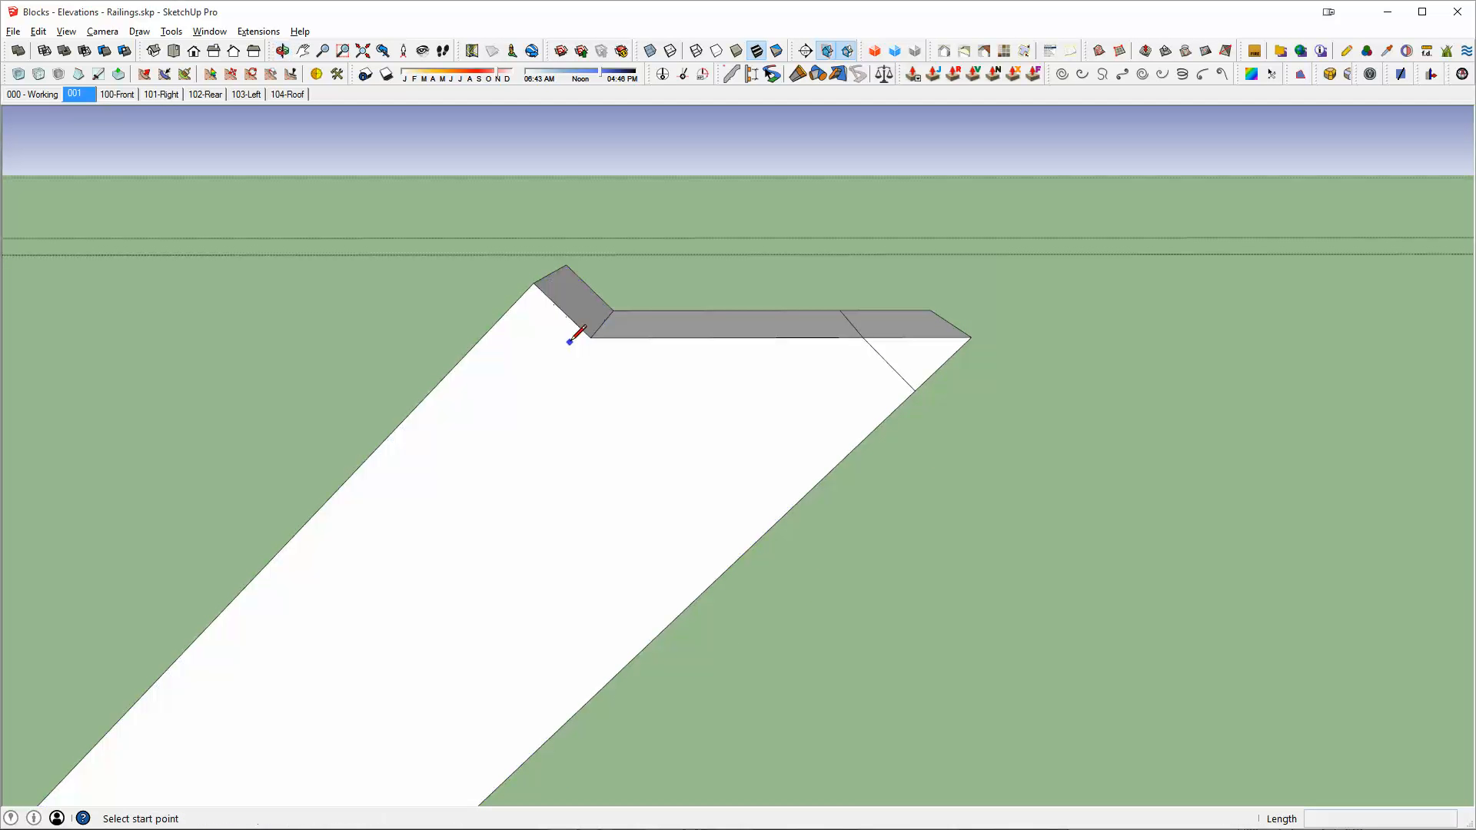
{"action": "left_click", "coordinate": [591, 336]}
{"action": "left_click", "coordinate": [507, 312]}
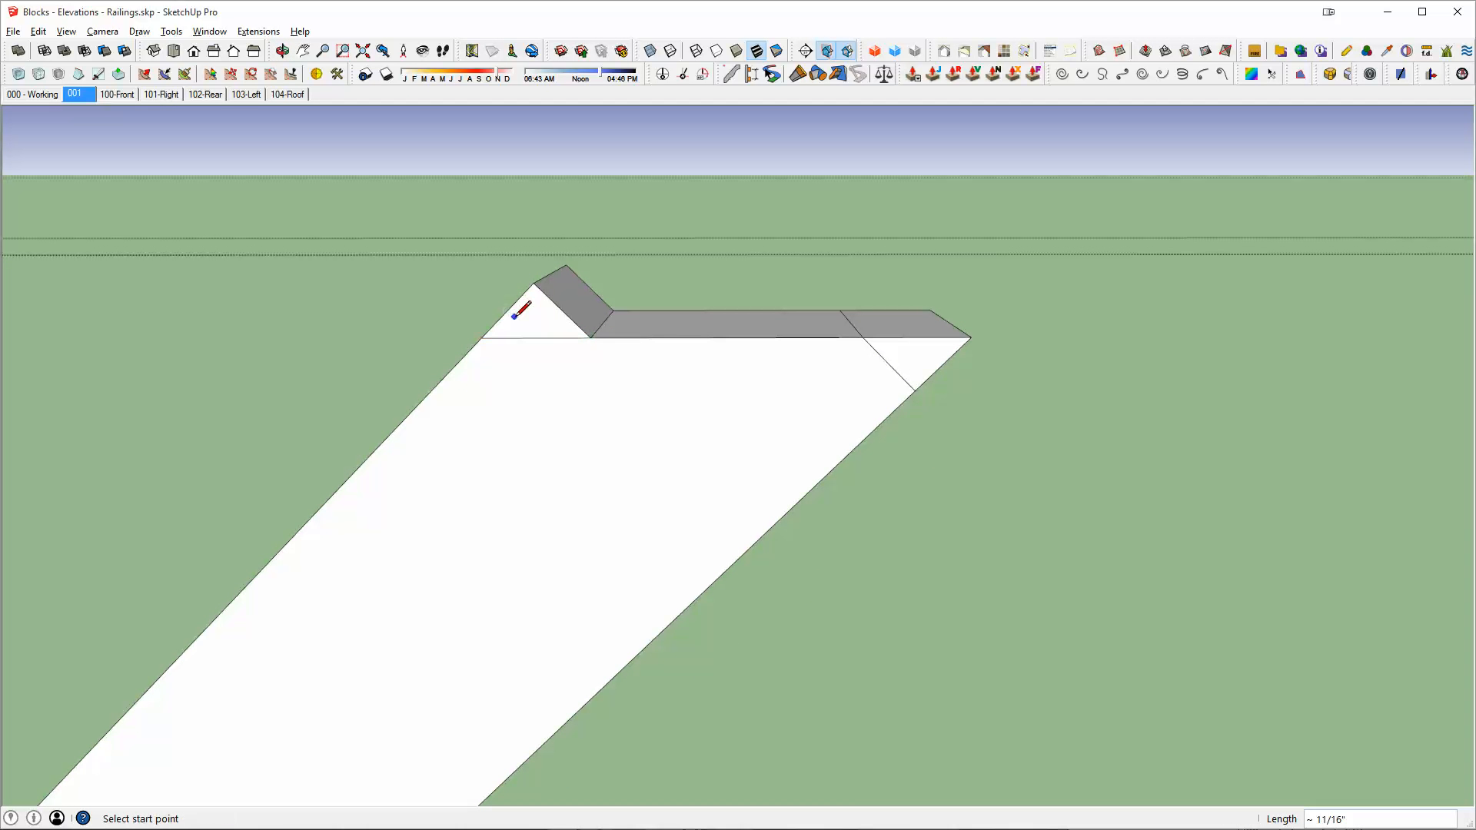
{"action": "key", "text": "p"}
{"action": "left_click", "coordinate": [524, 326]}
{"action": "left_click", "coordinate": [577, 294]}
{"action": "key", "text": "e"}
{"action": "left_click", "coordinate": [874, 352]}
{"action": "key", "text": "space"}
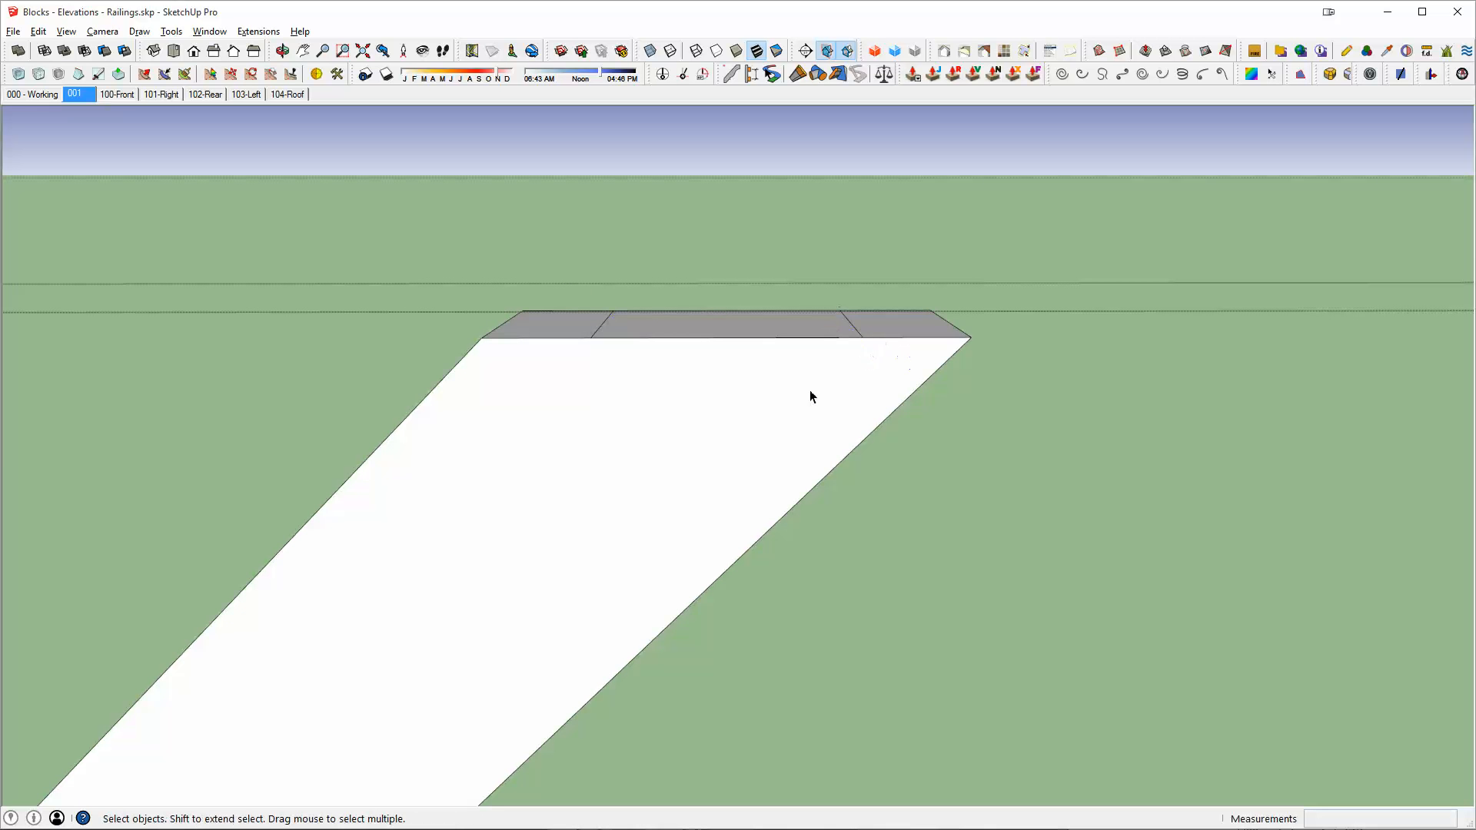
Close the slat group and check the widened slat in all four rotated copies
{"action": "triple_click", "coordinate": [809, 389]}
{"action": "scroll", "coordinate": [810, 390], "scroll_direction": "down", "scroll_amount": 6}
{"action": "key", "text": "Escape"}
{"action": "scroll", "coordinate": [775, 406], "scroll_direction": "down", "scroll_amount": 4}
{"action": "middle_click_drag", "start_coordinate": [746, 388], "coordinate": [721, 288]}
{"action": "middle_click_drag", "start_coordinate": [663, 480], "coordinate": [856, 250], "text": "shift"}
{"action": "scroll", "coordinate": [856, 251], "scroll_direction": "down", "scroll_amount": 4}
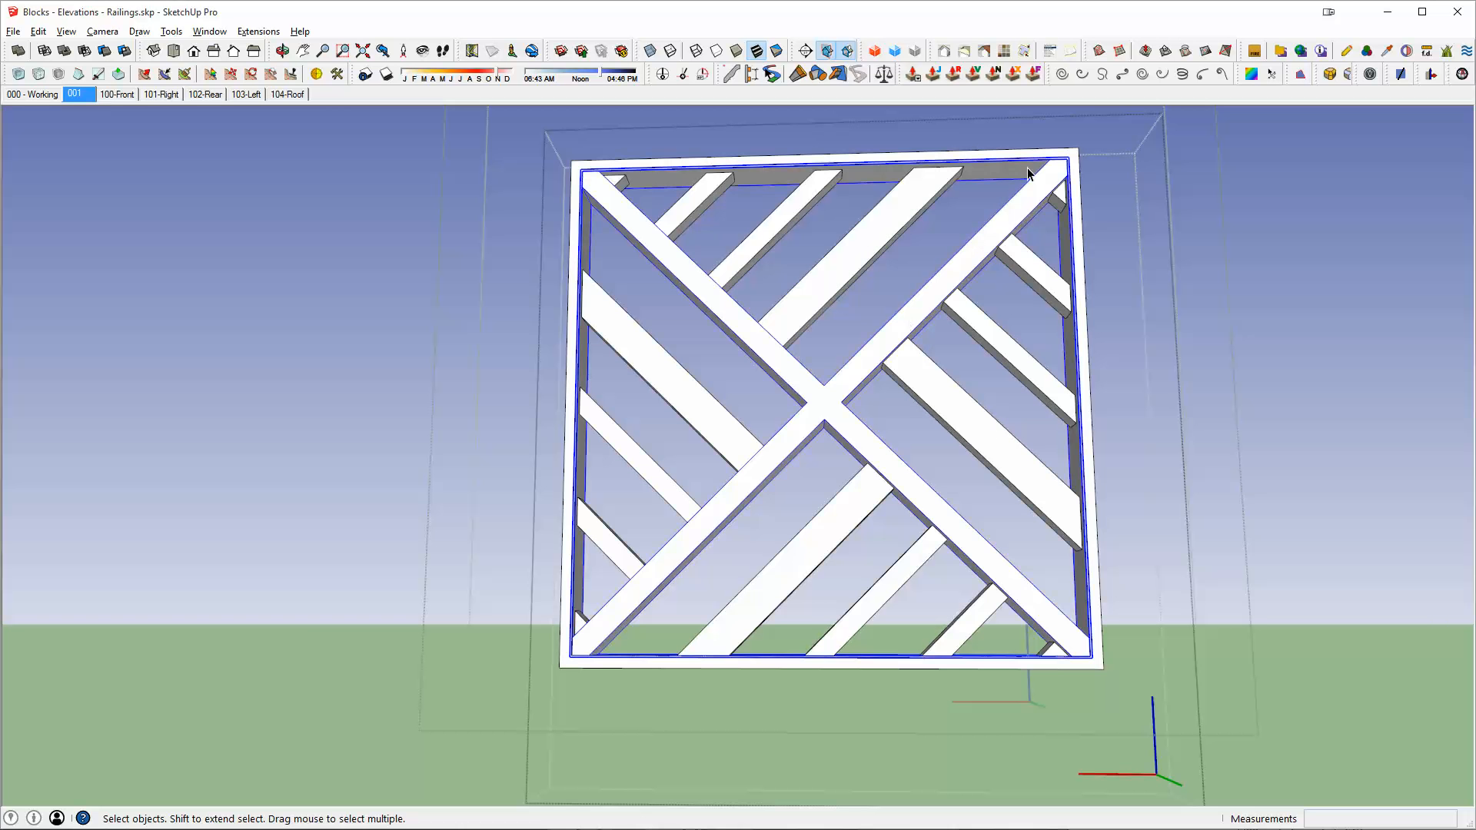
Inspect the lattice panel's diagonal brace group and outer frame group with their available group operations
{"action": "triple_click", "coordinate": [1028, 199]}
{"action": "key", "text": "Escape"}
{"action": "right_click", "coordinate": [1028, 199]}
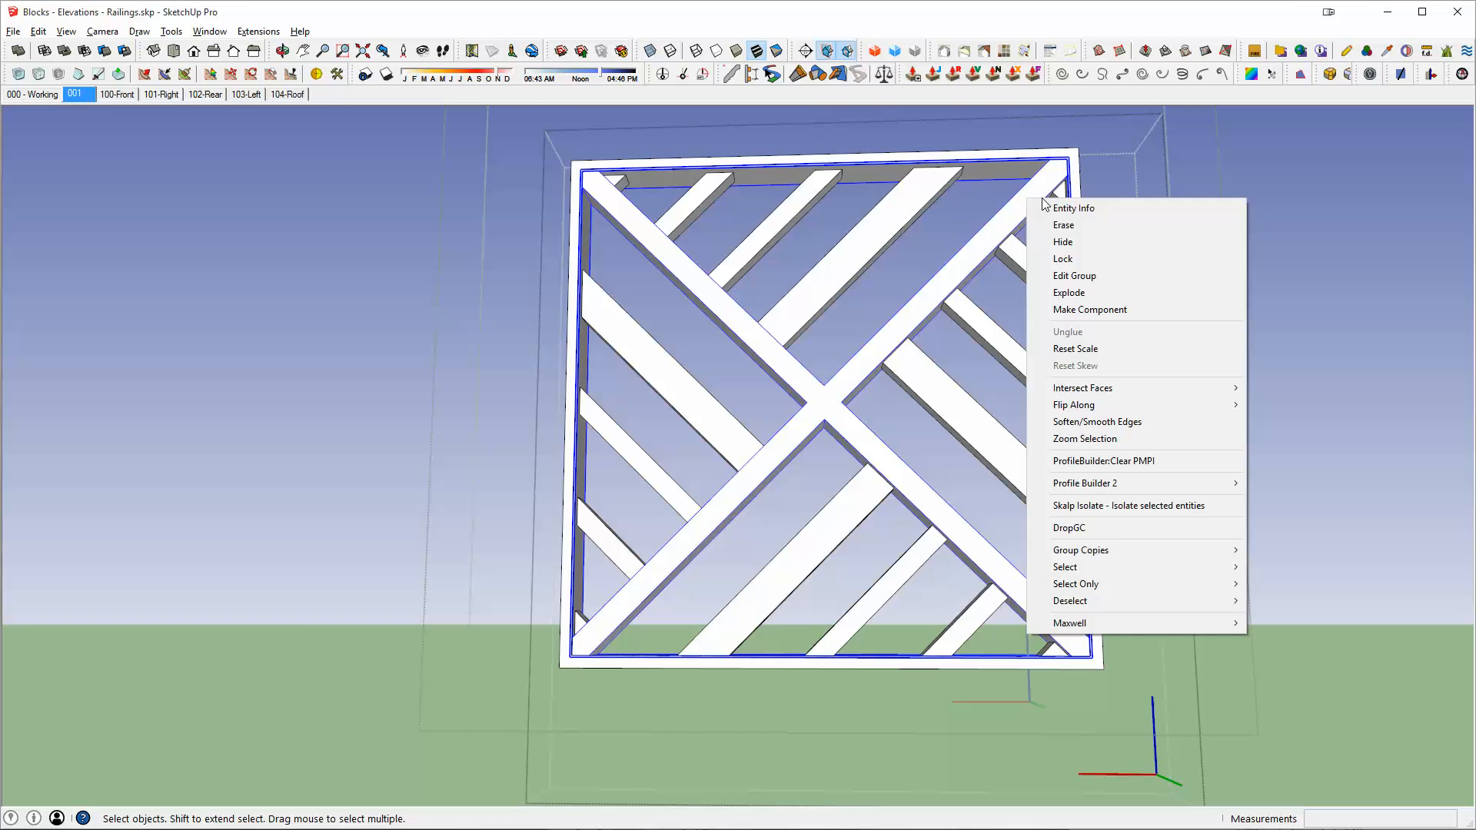
{"action": "left_click", "coordinate": [1095, 276]}
{"action": "triple_click", "coordinate": [939, 292]}
{"action": "key", "text": "Escape"}
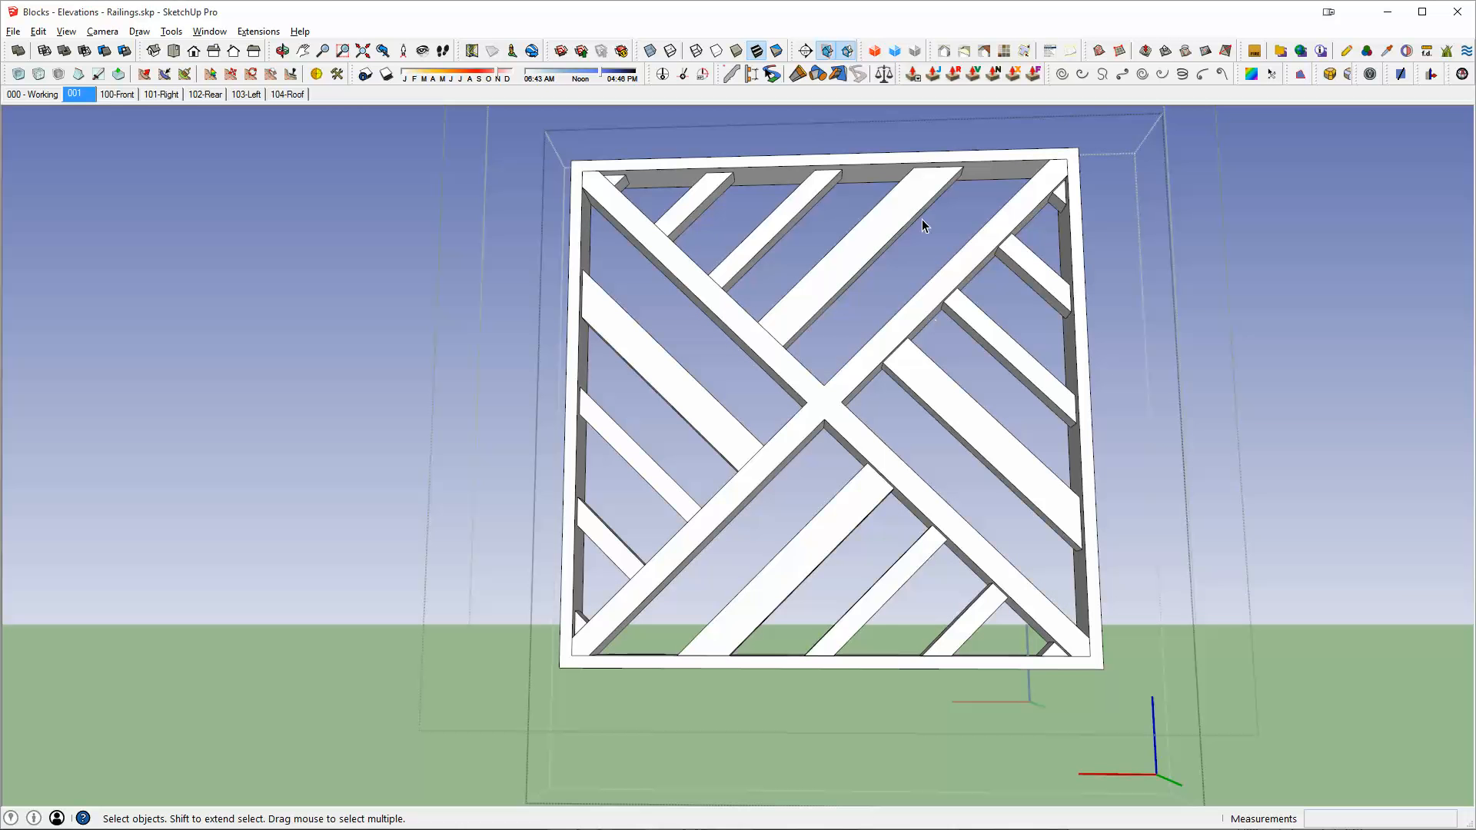
{"action": "left_click", "coordinate": [877, 167]}
{"action": "right_click", "coordinate": [1030, 166]}
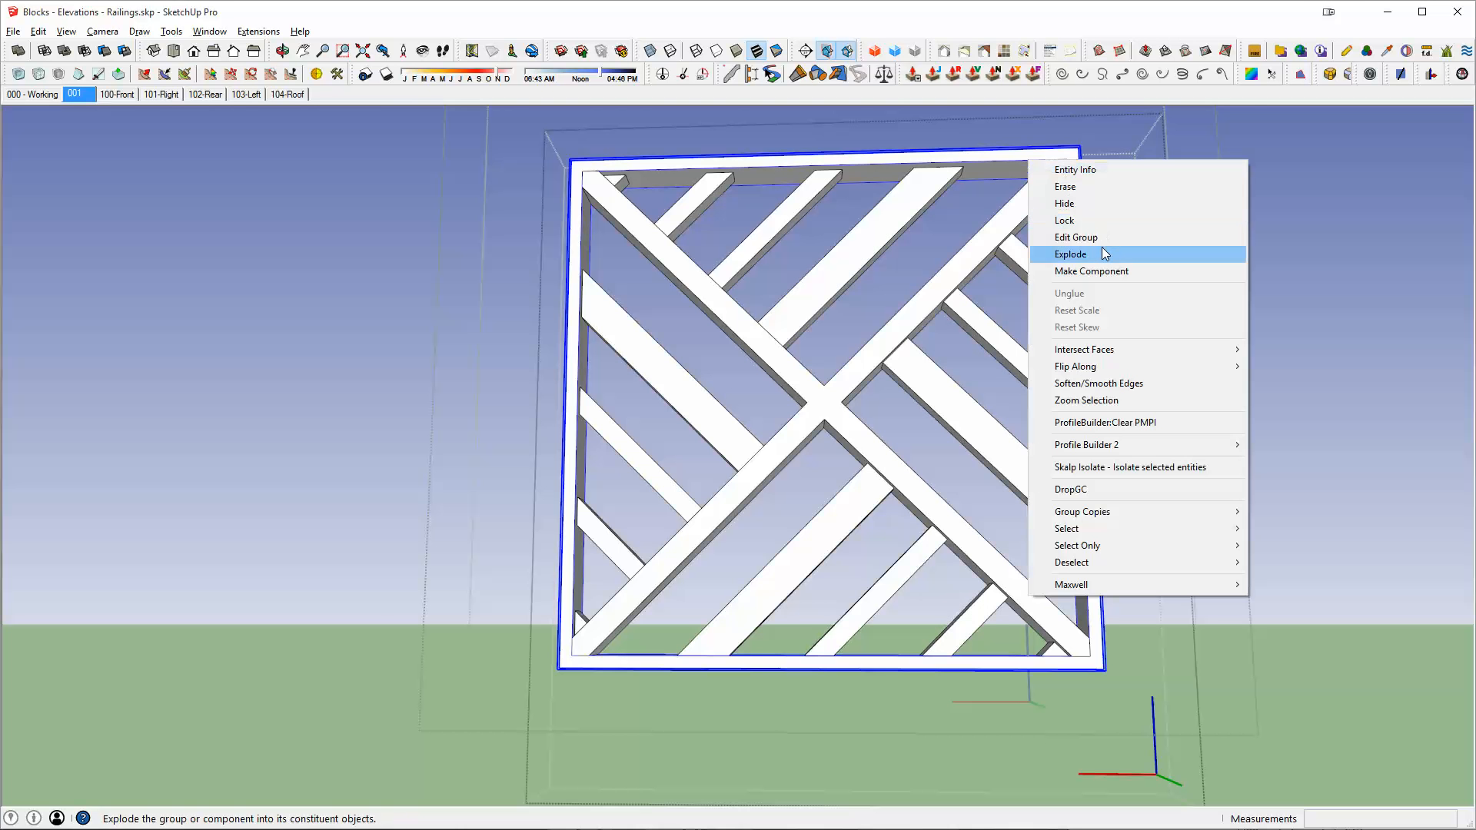
{"action": "left_click", "coordinate": [1087, 235]}
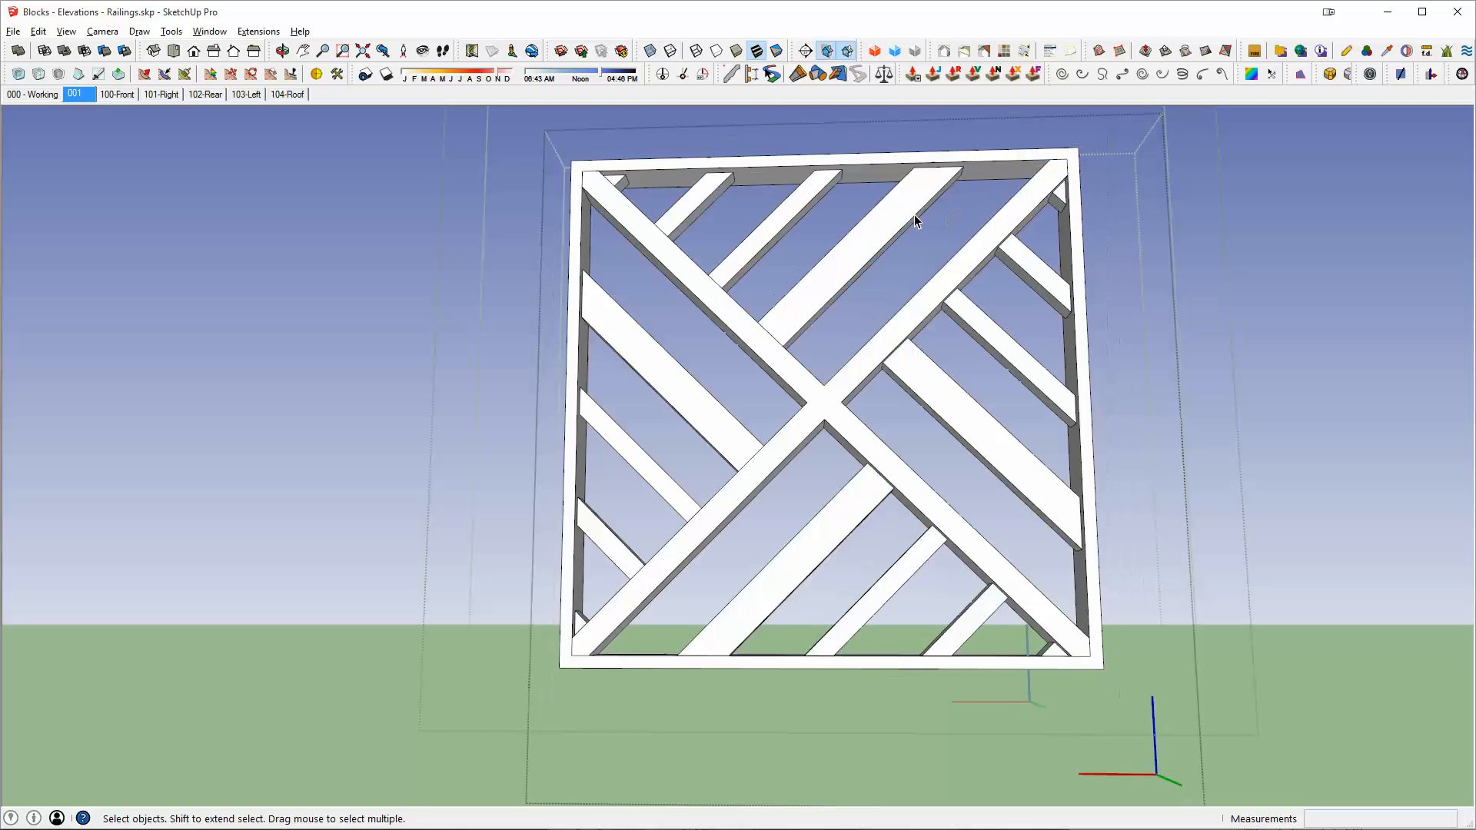
Undo the widening of the longest slat and close its group
{"action": "double_click", "coordinate": [914, 214]}
{"action": "key", "text": "ctrl+z"}
{"action": "key", "text": "ctrl+z"}
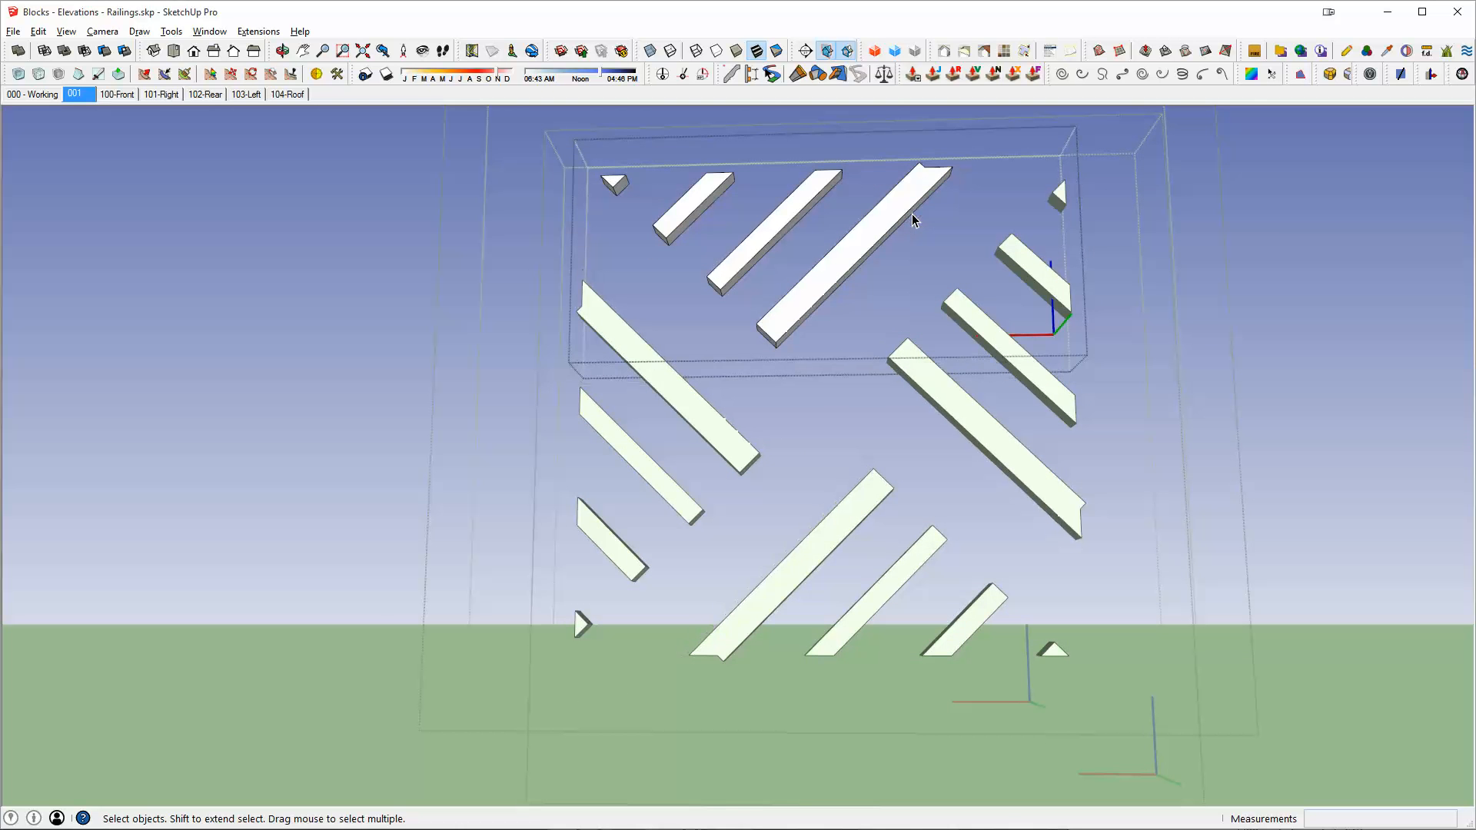
{"action": "key", "text": "Escape"}
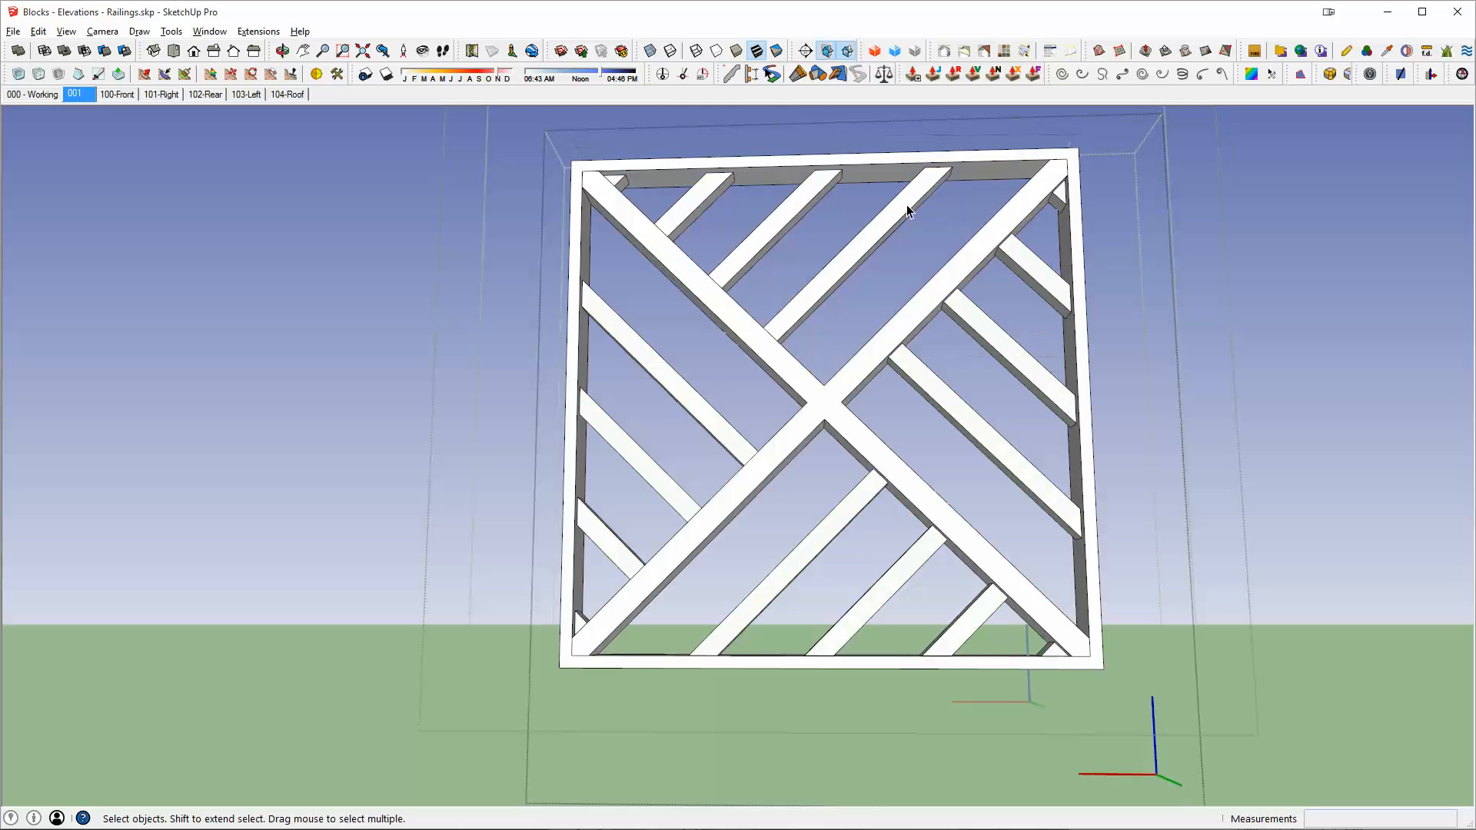
Close the lattice panel, check the options available for the railing's egg-finial post component, and close the railing
{"action": "middle_click_drag", "start_coordinate": [907, 205], "coordinate": [638, 186]}
{"action": "scroll", "coordinate": [880, 322], "scroll_direction": "down", "scroll_amount": 2}
{"action": "key", "text": "Escape"}
{"action": "left_click", "coordinate": [626, 201]}
{"action": "right_click", "coordinate": [638, 426]}
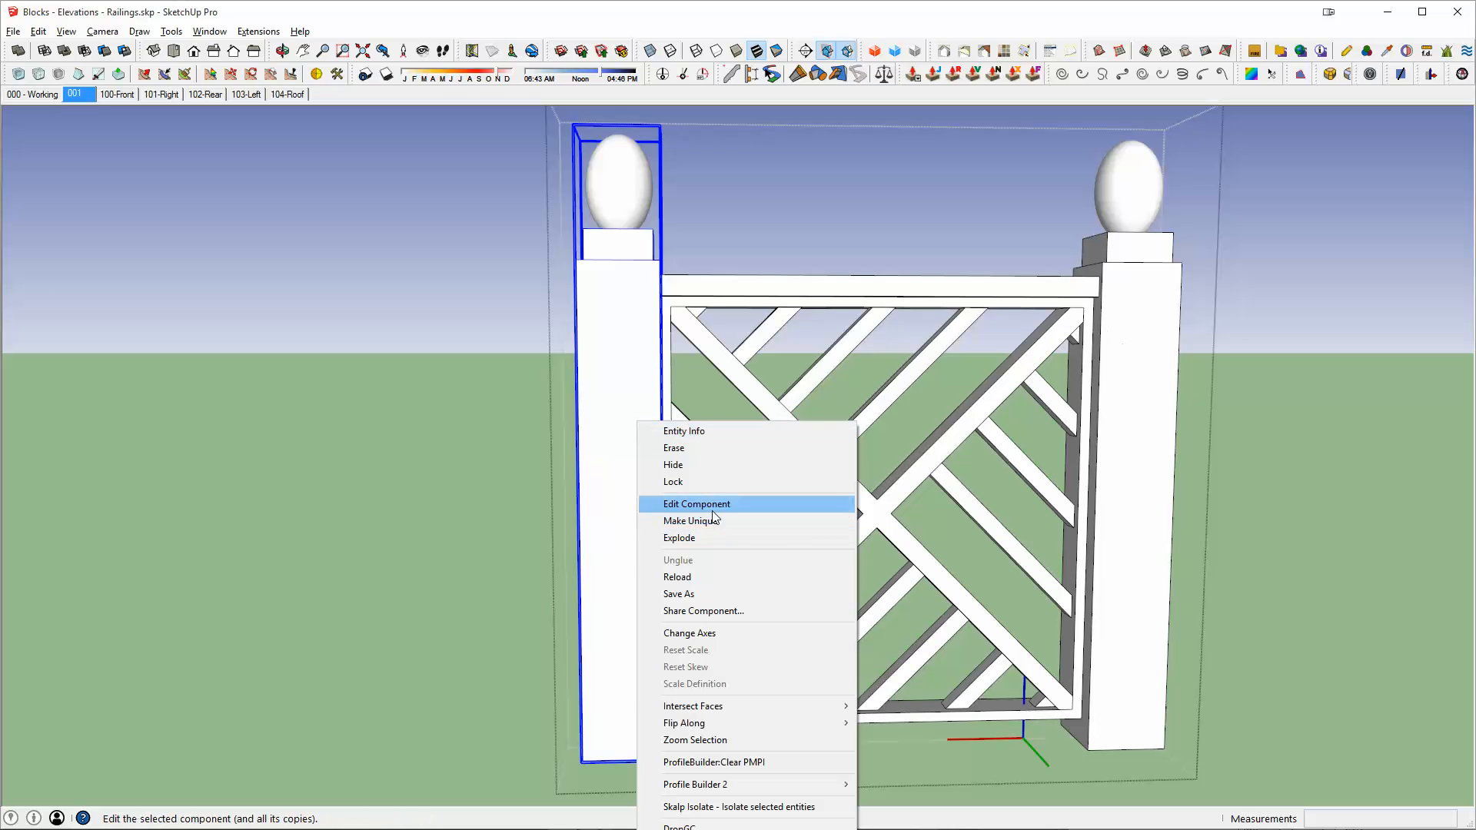
{"action": "key", "text": "Escape"}
{"action": "key", "text": "Escape"}
Look over the rows of railings surrounding the lattice railing in the library
{"action": "middle_click_drag", "start_coordinate": [1124, 251], "coordinate": [1131, 311]}
{"action": "scroll", "coordinate": [1132, 310], "scroll_direction": "down", "scroll_amount": 5}
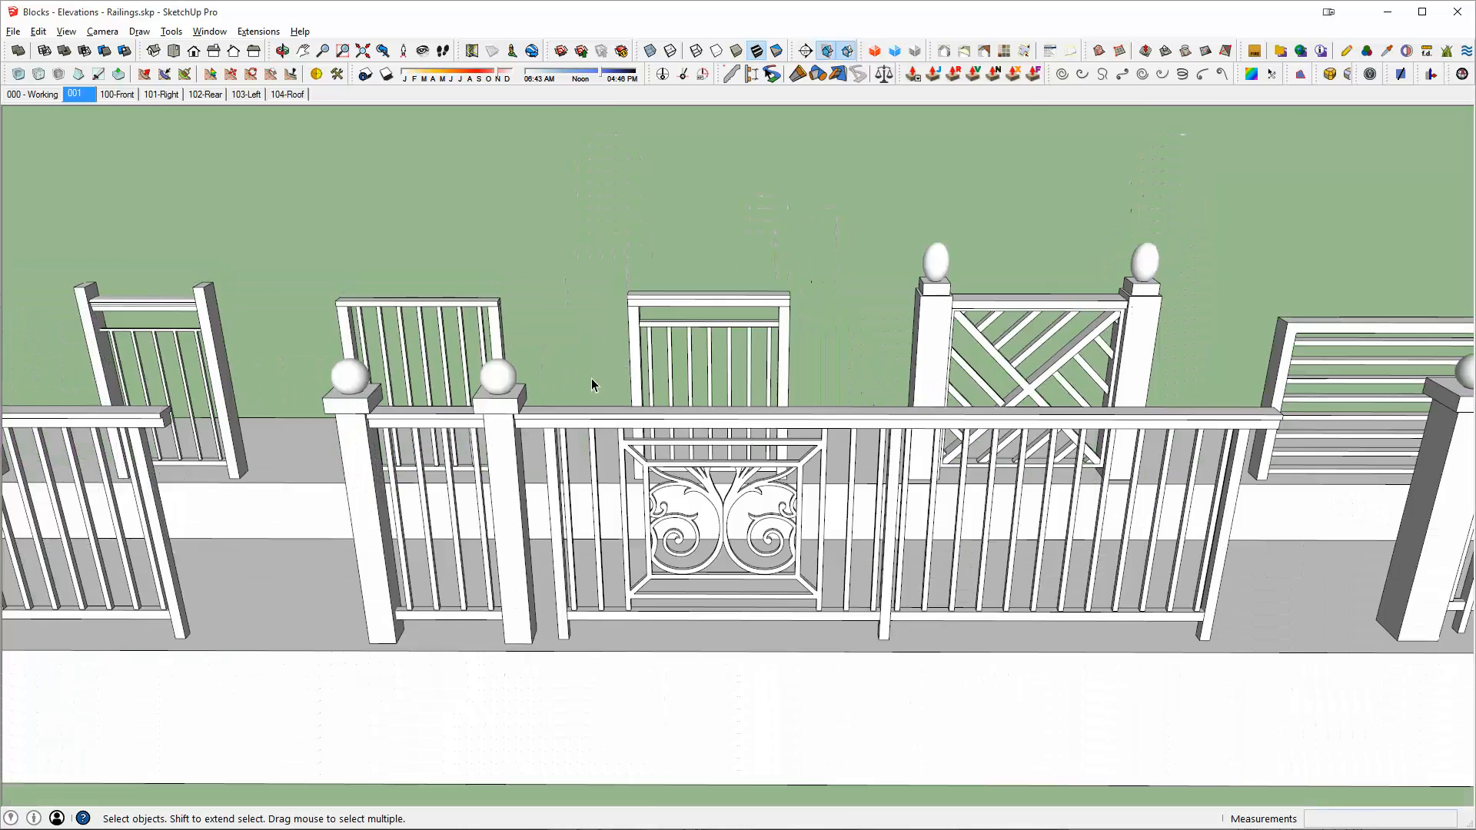
{"action": "middle_click_drag", "start_coordinate": [593, 382], "coordinate": [666, 448]}
{"action": "scroll", "coordinate": [977, 392], "scroll_direction": "down", "scroll_amount": 4}
{"action": "middle_click_drag", "start_coordinate": [1071, 371], "coordinate": [608, 446], "text": "shift"}
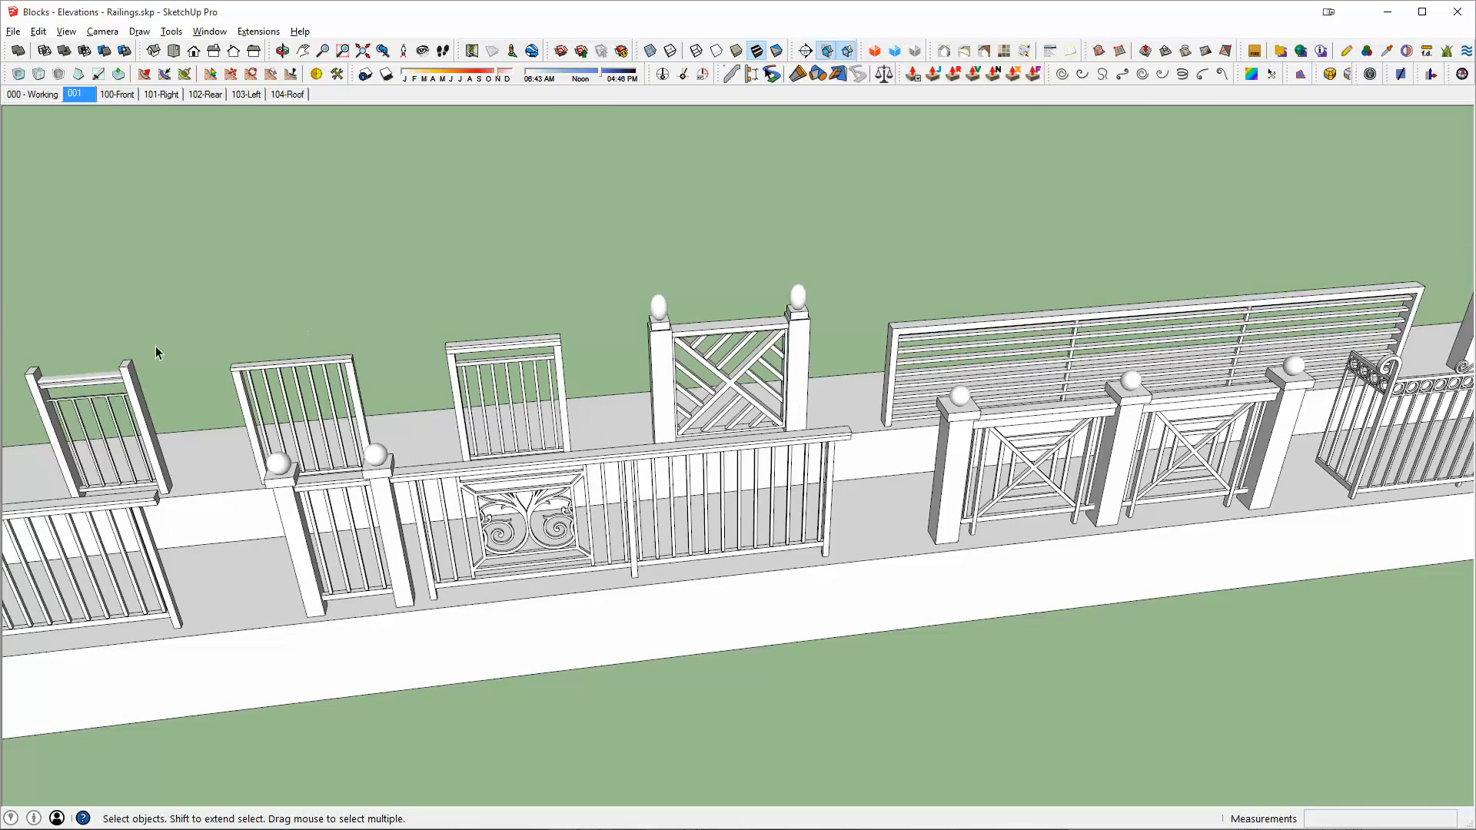
{"action": "middle_click_drag", "start_coordinate": [904, 302], "coordinate": [754, 332]}
{"action": "scroll", "coordinate": [798, 372], "scroll_direction": "down", "scroll_amount": 3}
{"action": "middle_click_drag", "start_coordinate": [906, 351], "coordinate": [927, 417]}
{"action": "scroll", "coordinate": [925, 409], "scroll_direction": "down", "scroll_amount": 2}
{"action": "middle_click_drag", "start_coordinate": [780, 415], "coordinate": [892, 379]}
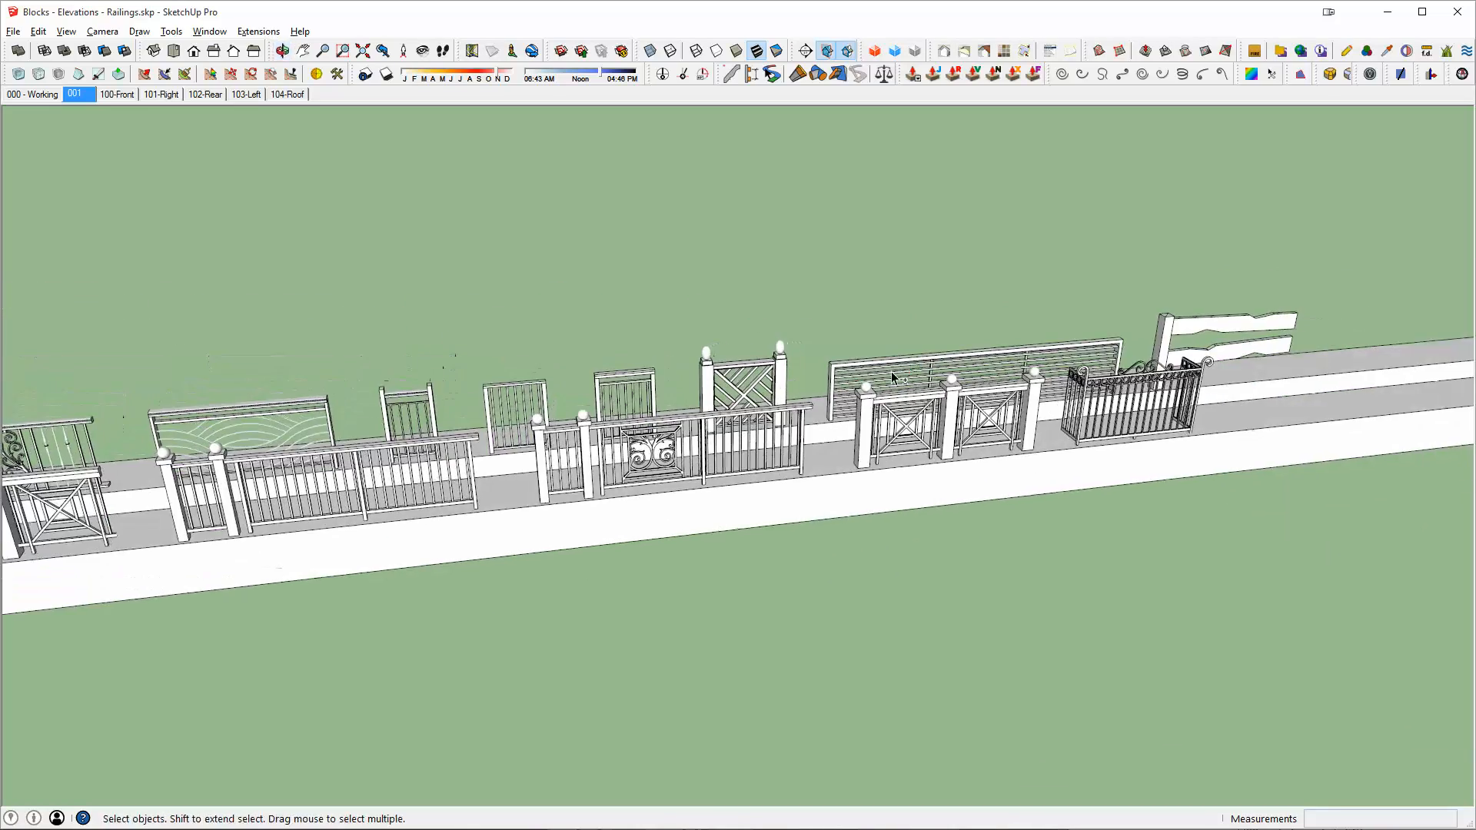
Survey the other end of the railing rows and examine the cable railing's posts and wire fittings up close
{"action": "middle_click_drag", "start_coordinate": [627, 416], "coordinate": [1134, 408], "text": "shift"}
{"action": "middle_click_drag", "start_coordinate": [738, 392], "coordinate": [974, 360], "text": "shift"}
{"action": "scroll", "coordinate": [975, 360], "scroll_direction": "down", "scroll_amount": 1}
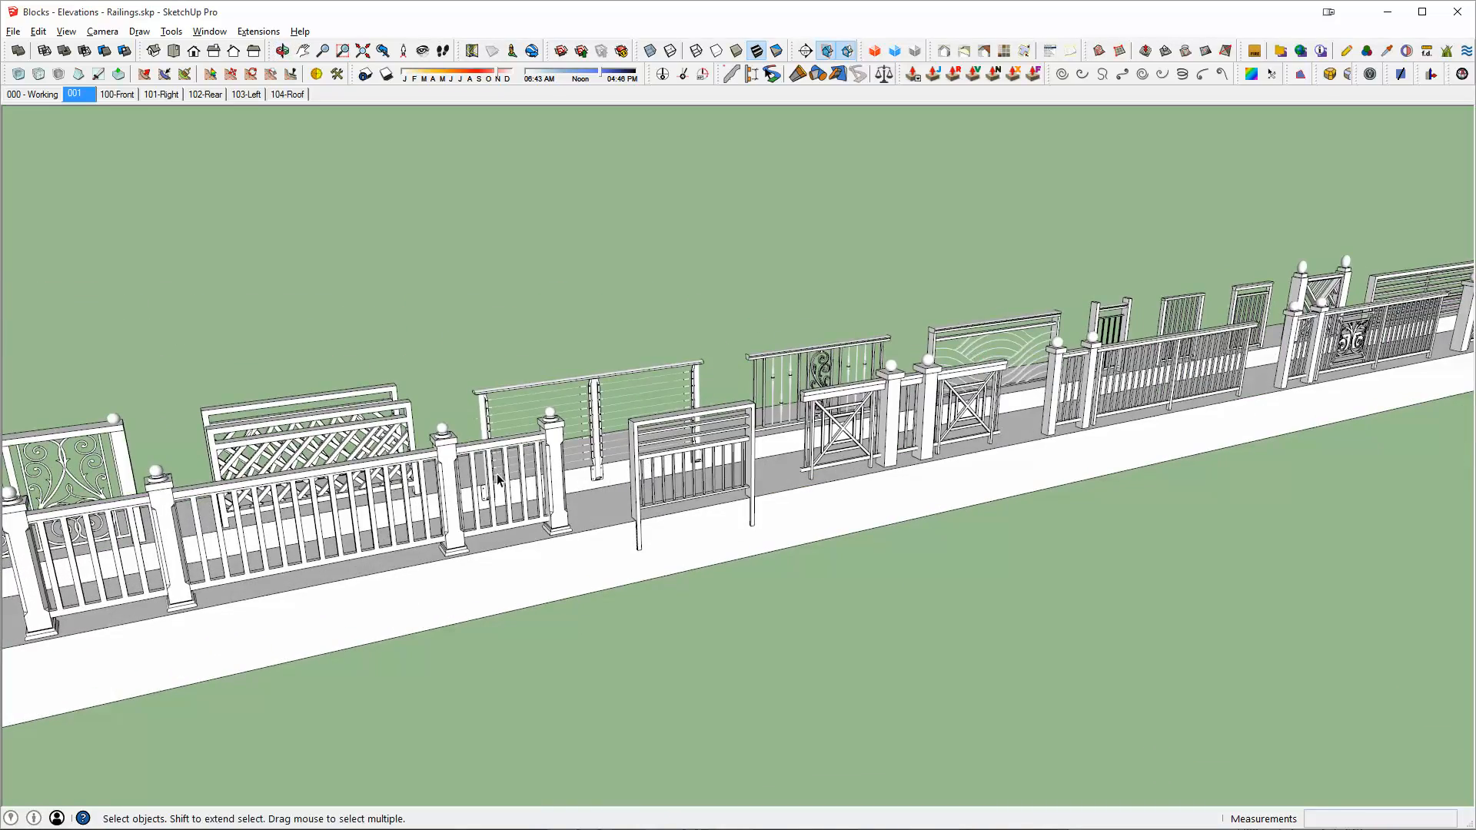
{"action": "middle_click_drag", "start_coordinate": [572, 451], "coordinate": [709, 449], "text": "shift"}
{"action": "scroll", "coordinate": [709, 449], "scroll_direction": "up", "scroll_amount": 2}
{"action": "scroll", "coordinate": [709, 449], "scroll_direction": "up", "scroll_amount": 6}
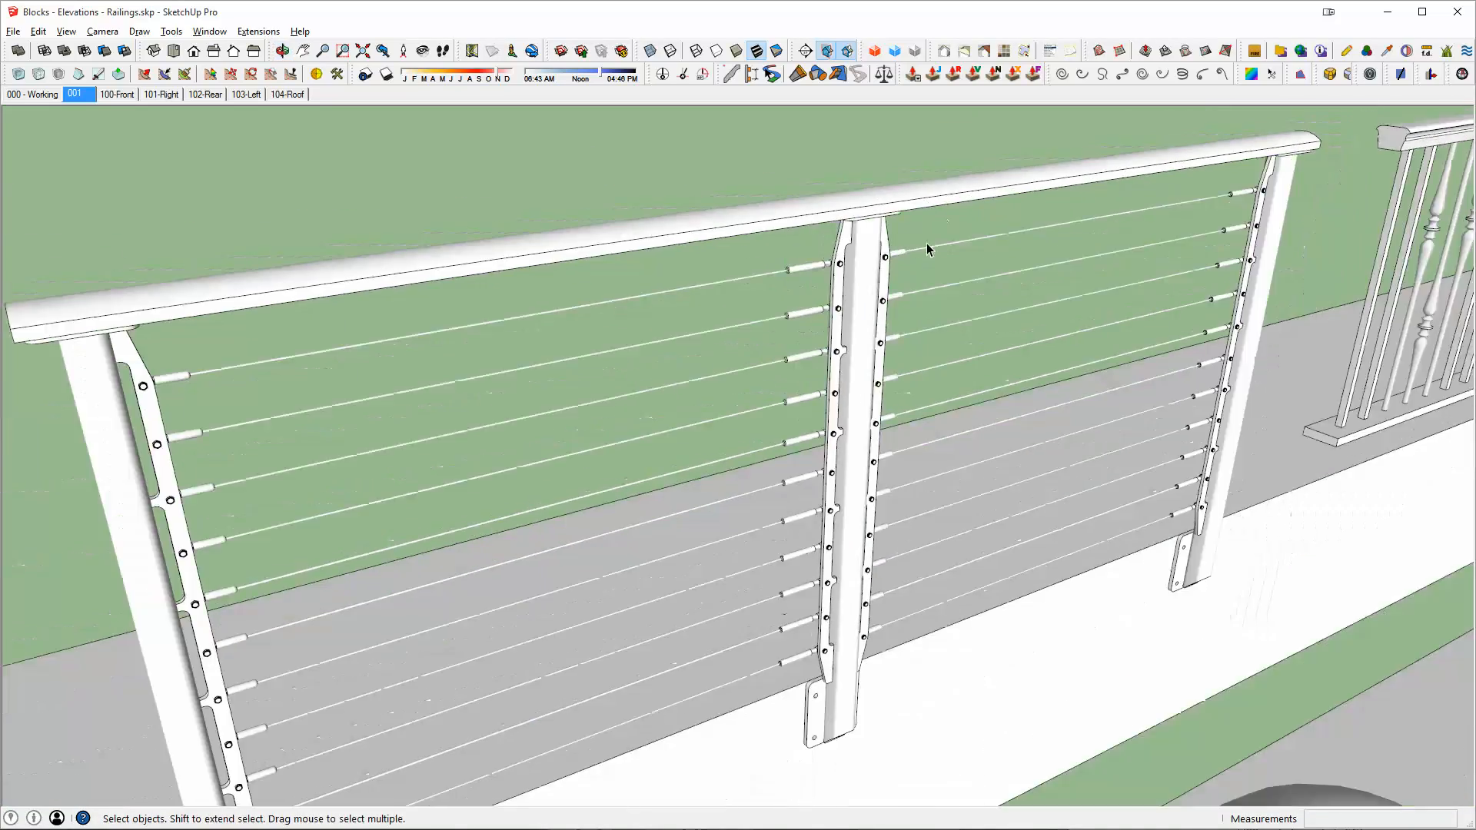
{"action": "scroll", "coordinate": [925, 243], "scroll_direction": "down", "scroll_amount": 6}
Examine the ball-finial scrollwork railing up close, open one of its scroll ornaments for editing, and select the ornament's geometry
{"action": "mouse_move", "coordinate": [672, 393]}
{"action": "middle_mouse_down"}
{"action": "mouse_move", "coordinate": [599, 464]}
{"action": "mouse_move", "coordinate": [513, 511]}
{"action": "mouse_move", "coordinate": [1203, 360]}
{"action": "middle_mouse_up"}
{"action": "scroll", "coordinate": [674, 324], "scroll_direction": "down", "scroll_amount": 2}
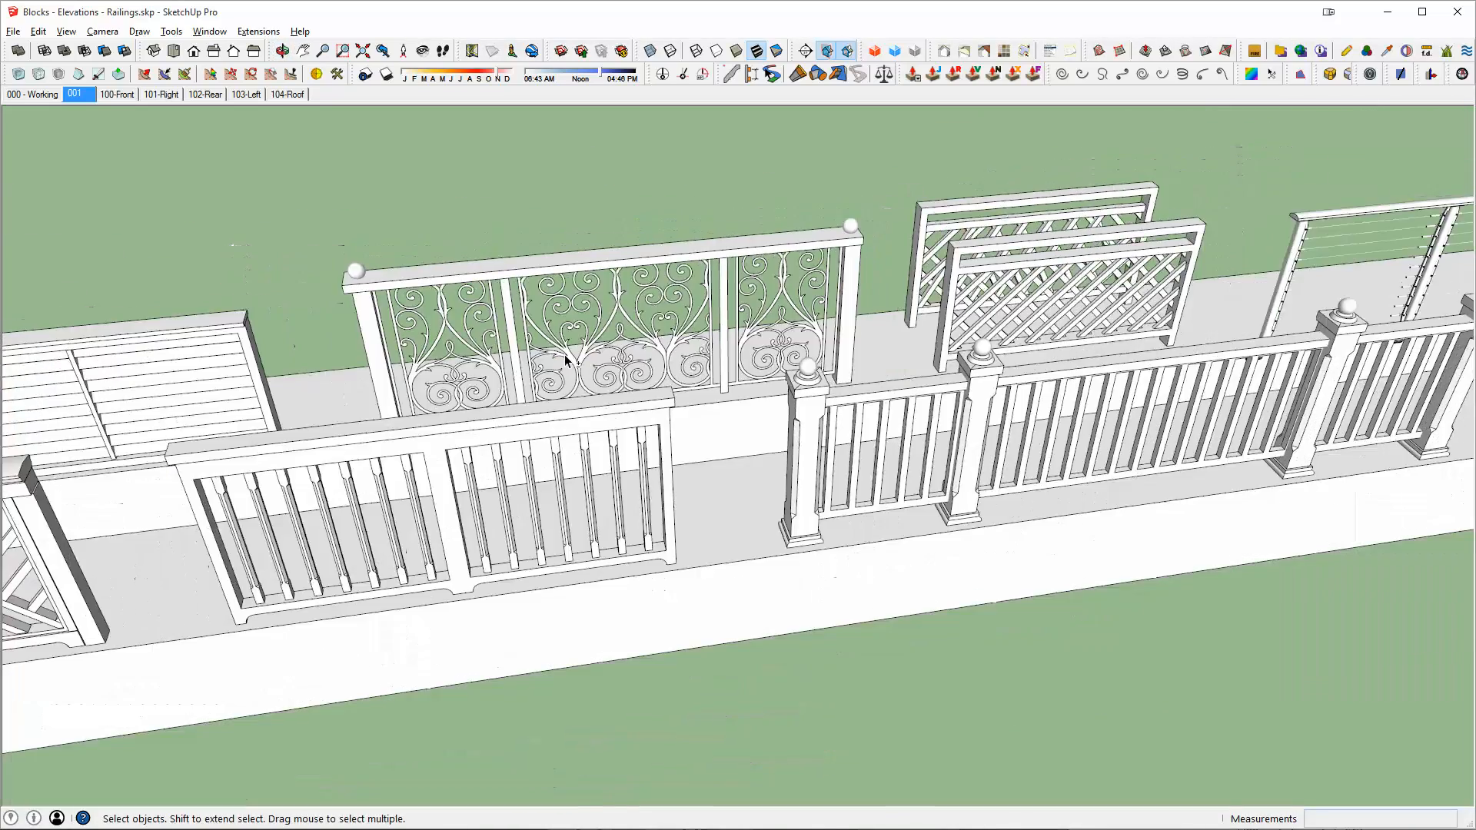
{"action": "middle_click_drag", "start_coordinate": [469, 374], "coordinate": [1080, 299], "text": "shift"}
{"action": "scroll", "coordinate": [1099, 289], "scroll_direction": "up", "scroll_amount": 10}
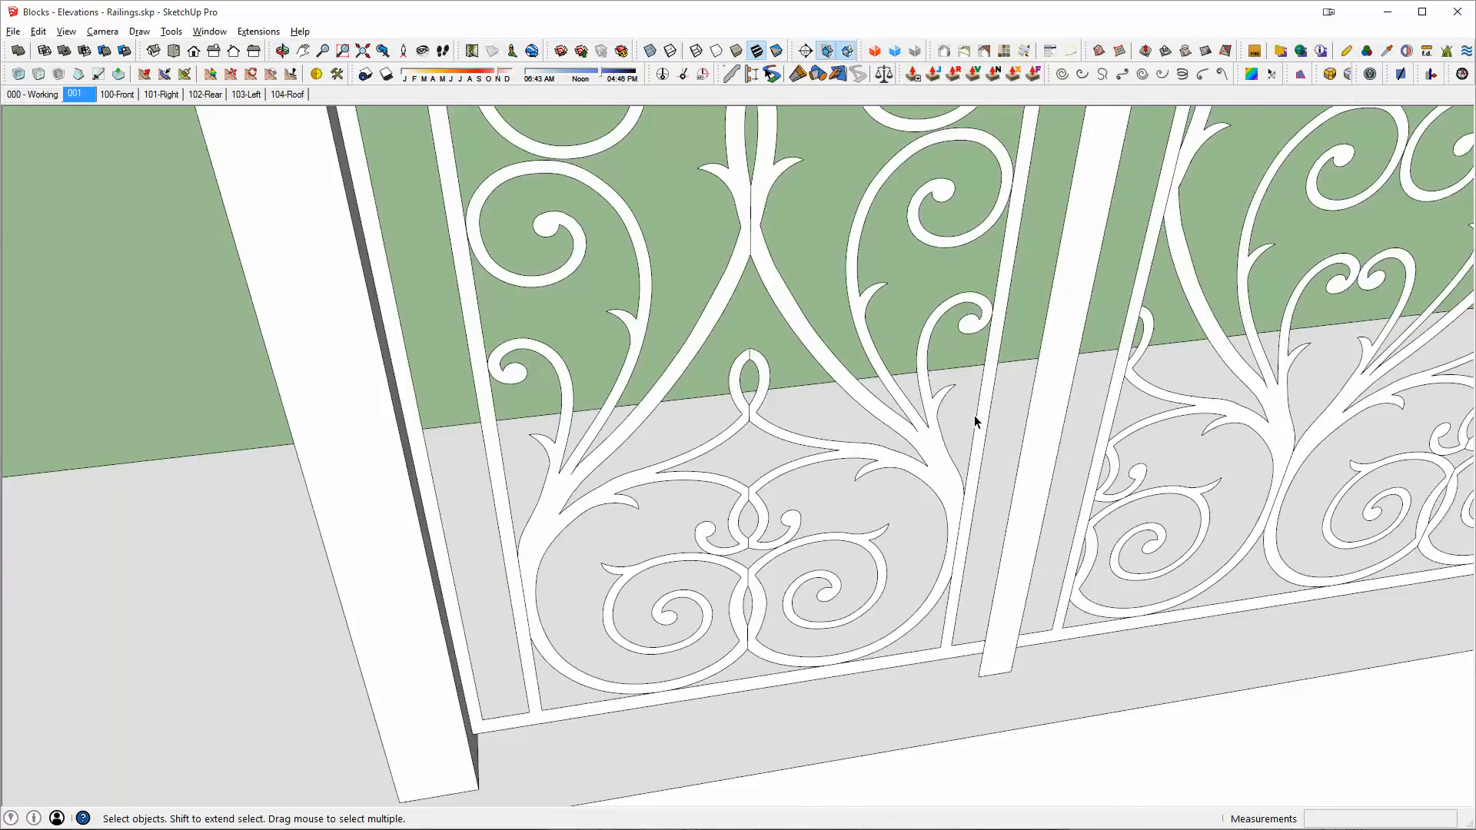
{"action": "mouse_move", "coordinate": [975, 415]}
{"action": "middle_mouse_down"}
{"action": "mouse_move", "coordinate": [1235, 382]}
{"action": "mouse_move", "coordinate": [1139, 358]}
{"action": "middle_mouse_up"}
{"action": "middle_click_drag", "start_coordinate": [964, 281], "coordinate": [857, 363], "text": "shift"}
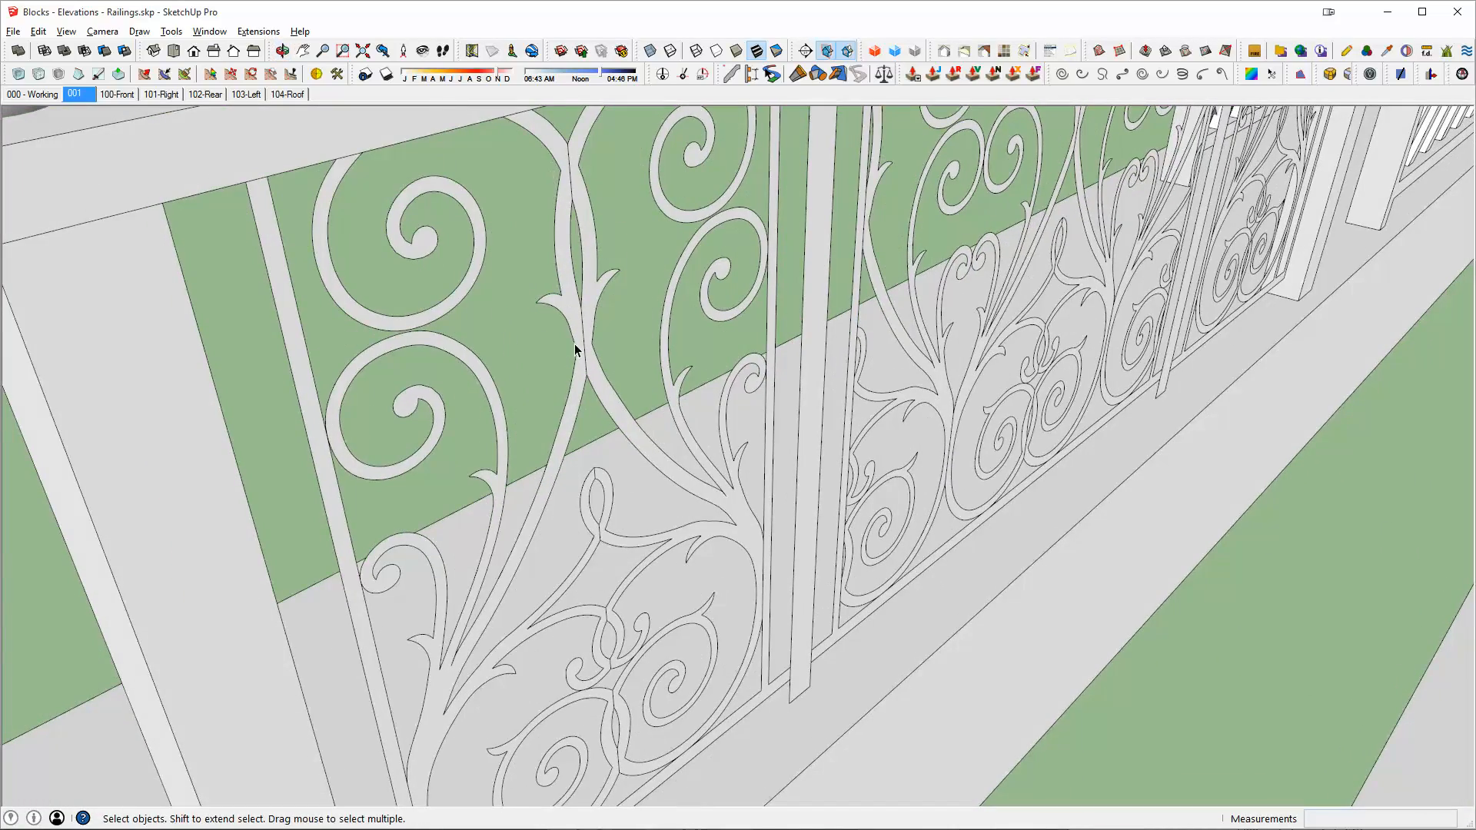
{"action": "scroll", "coordinate": [698, 553], "scroll_direction": "down", "scroll_amount": 3}
{"action": "scroll", "coordinate": [741, 550], "scroll_direction": "up", "scroll_amount": 1}
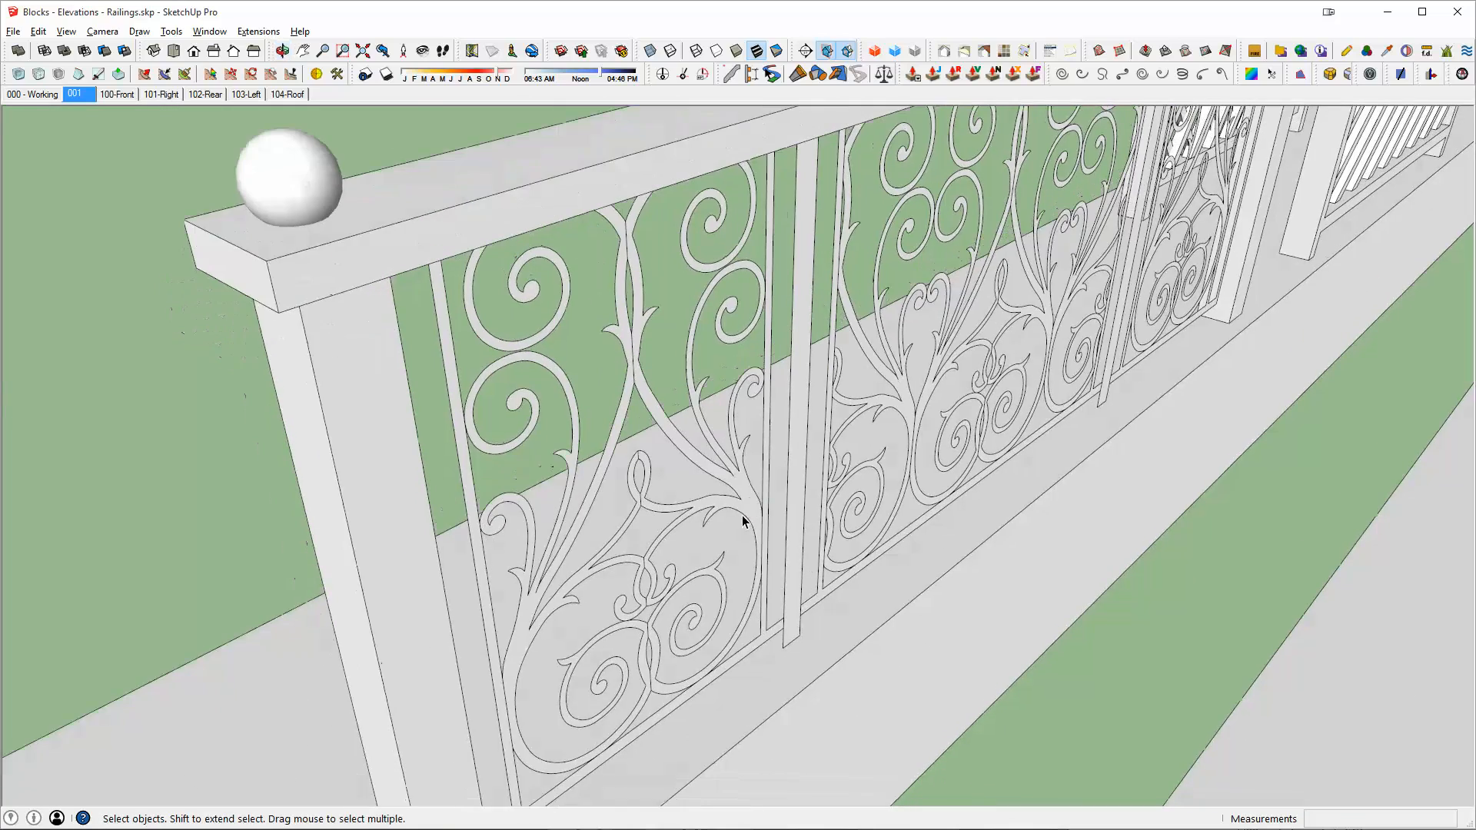
{"action": "scroll", "coordinate": [629, 395], "scroll_direction": "up", "scroll_amount": 10}
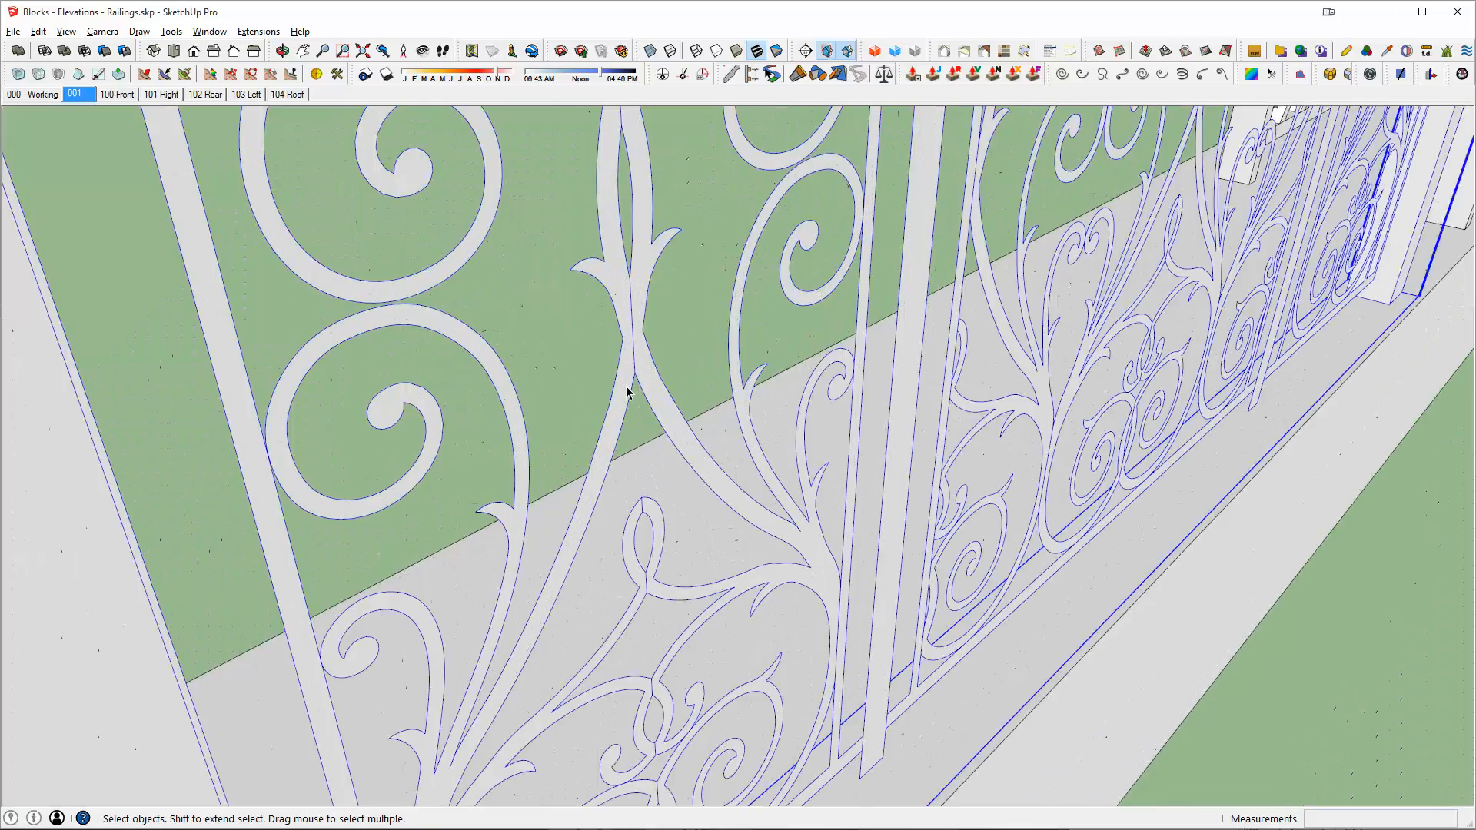
{"action": "scroll", "coordinate": [627, 393], "scroll_direction": "down", "scroll_amount": 4}
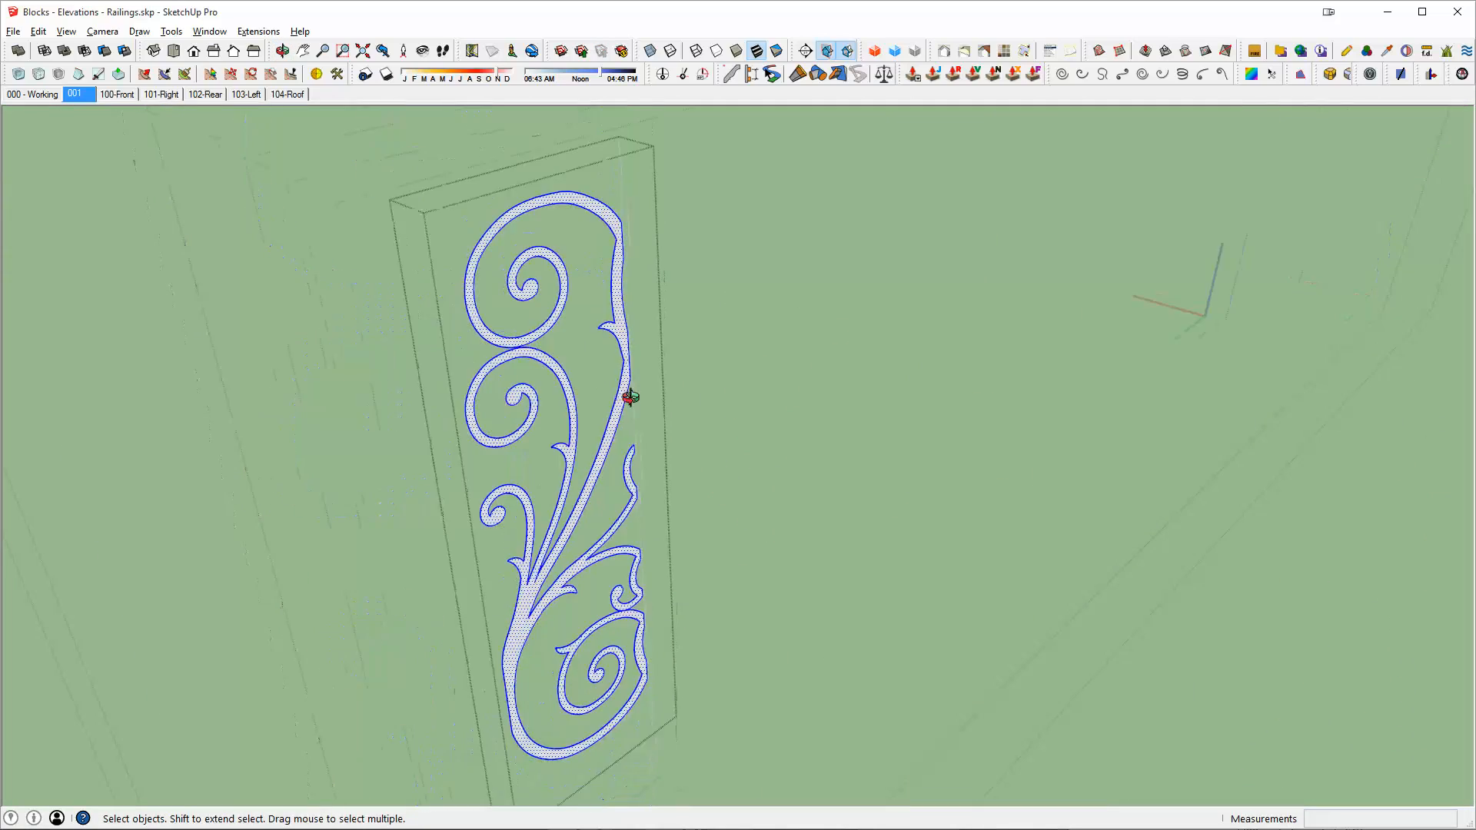
Extrude the flat scroll ornament's face outward with Push/Pull to give the scrollwork a thick profile
{"action": "mouse_move", "coordinate": [629, 398]}
{"action": "middle_mouse_down"}
{"action": "mouse_move", "coordinate": [1150, 362]}
{"action": "mouse_move", "coordinate": [283, 430]}
{"action": "mouse_move", "coordinate": [609, 425]}
{"action": "middle_mouse_up"}
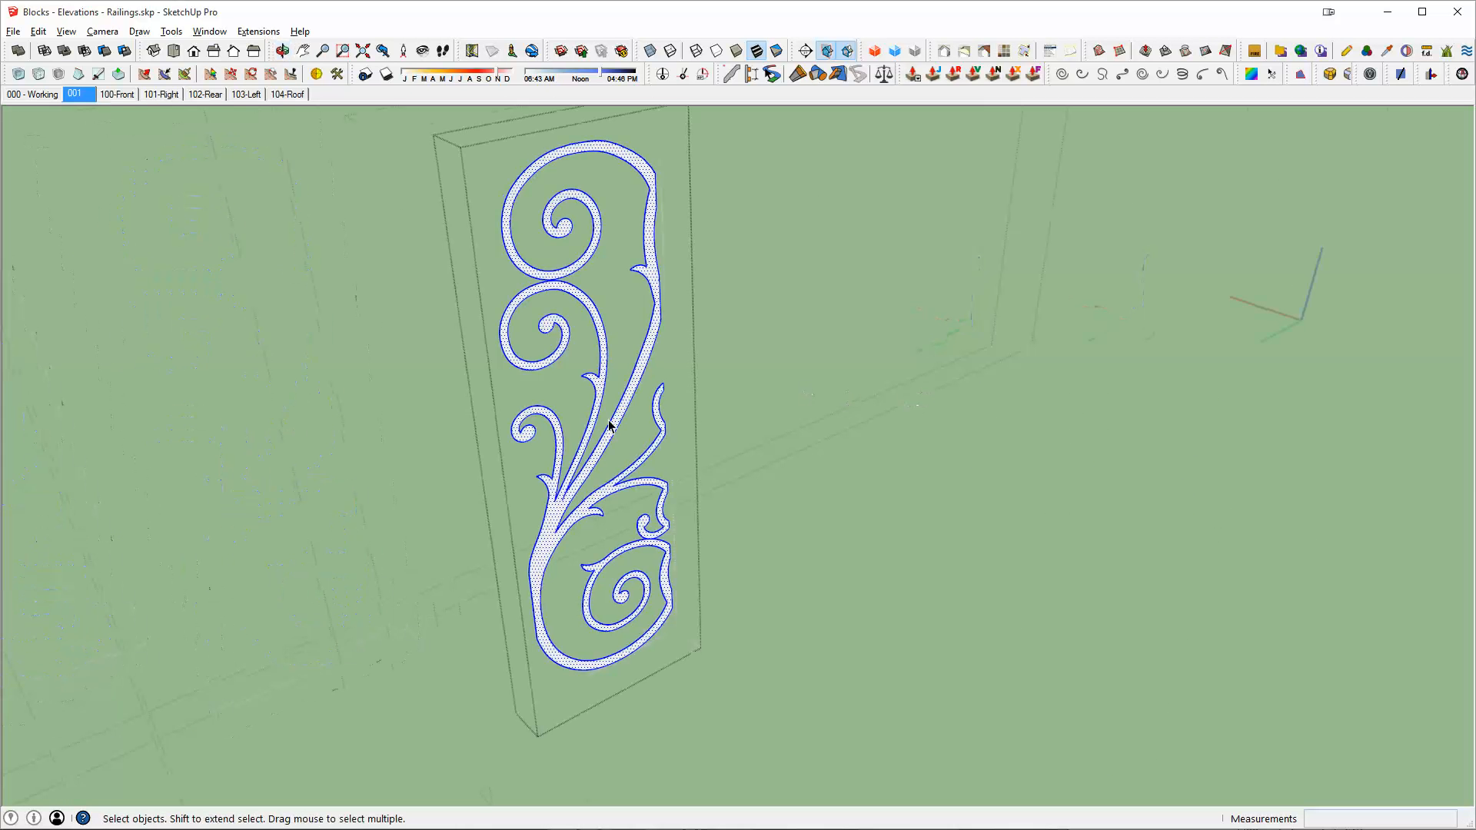
{"action": "scroll", "coordinate": [582, 524], "scroll_direction": "up", "scroll_amount": 5}
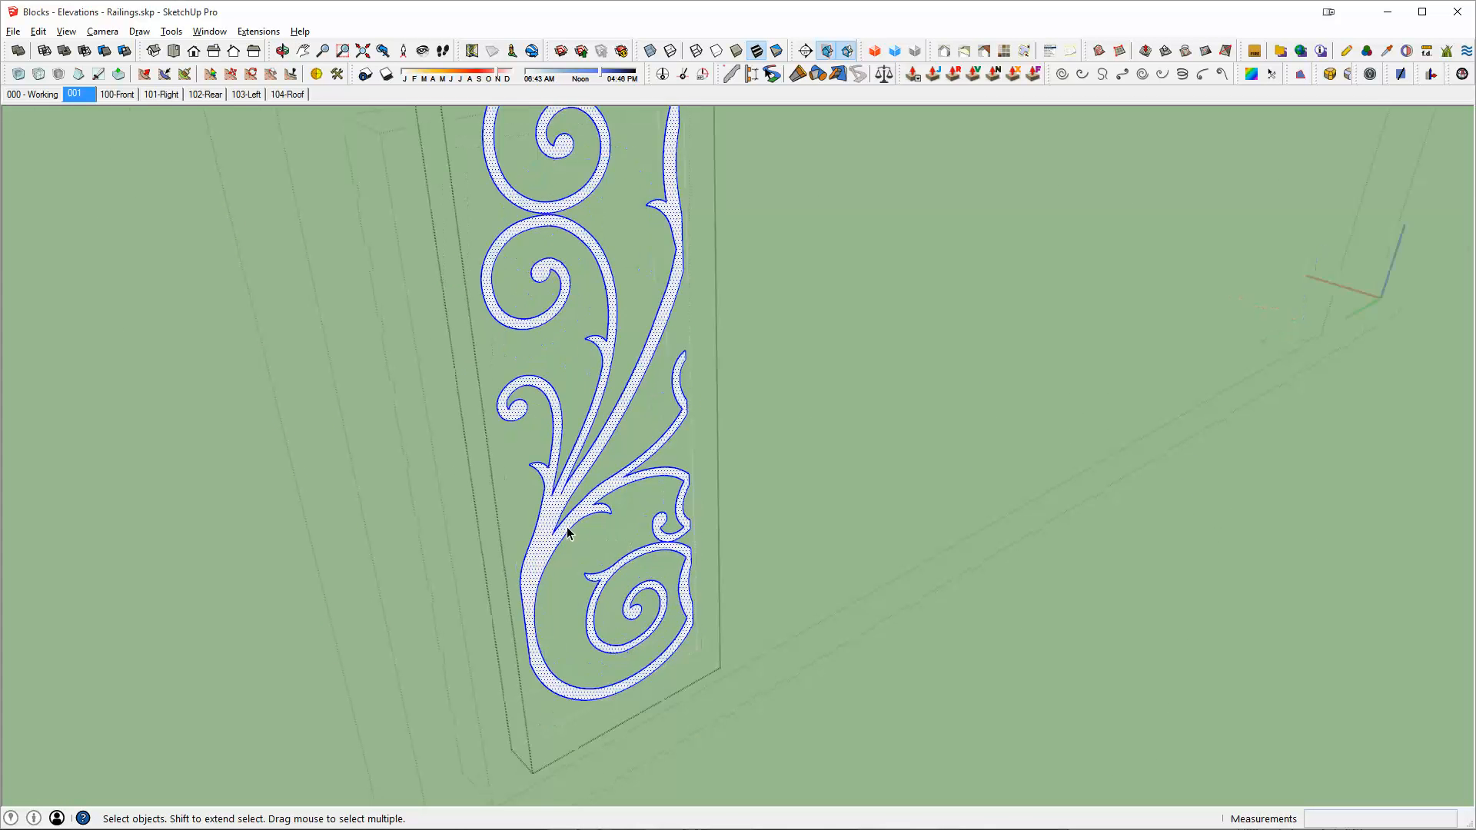
{"action": "scroll", "coordinate": [661, 342], "scroll_direction": "down", "scroll_amount": 5}
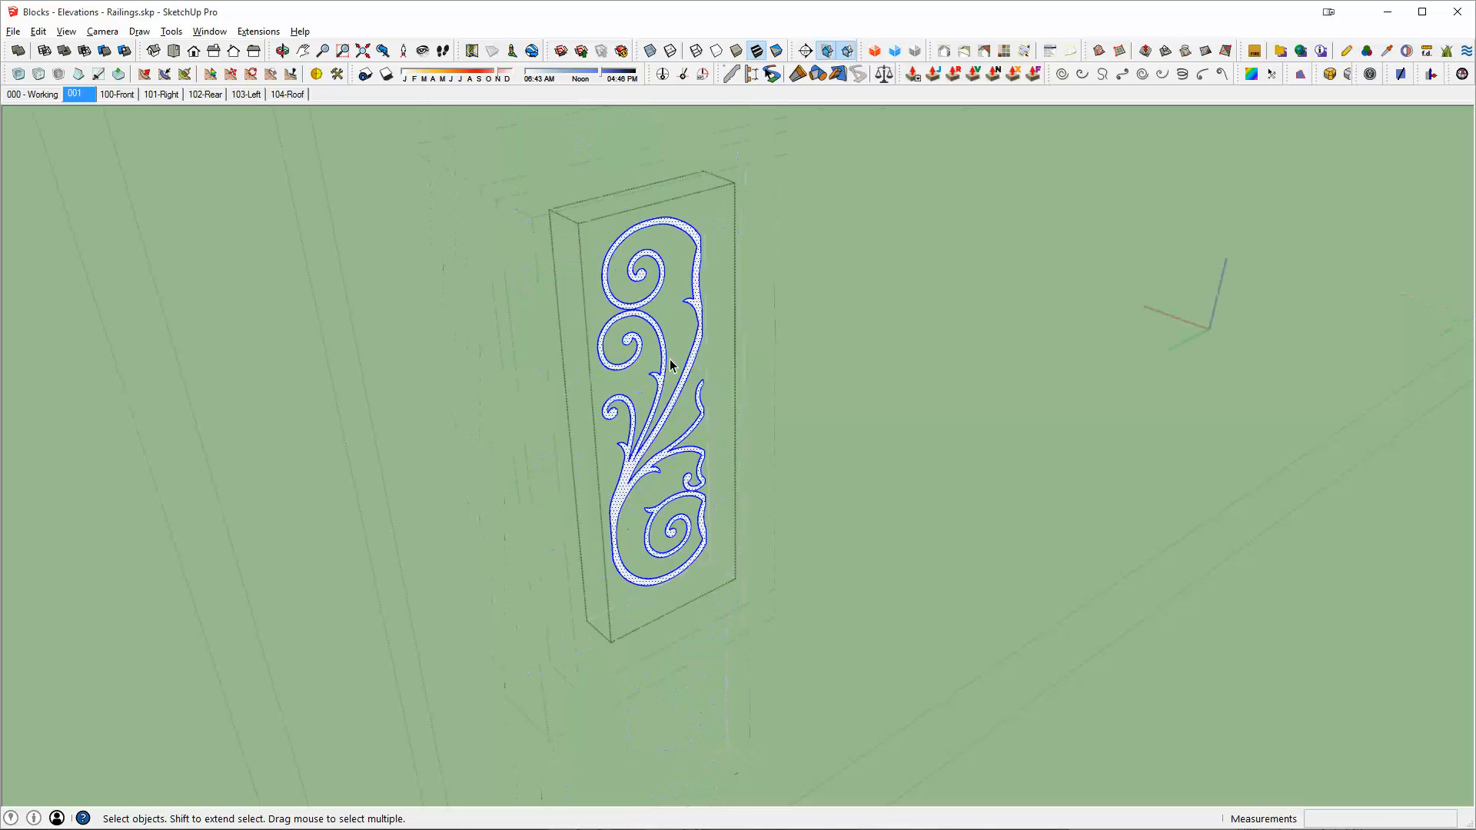
{"action": "scroll", "coordinate": [628, 487], "scroll_direction": "up", "scroll_amount": 5}
{"action": "key", "text": "p"}
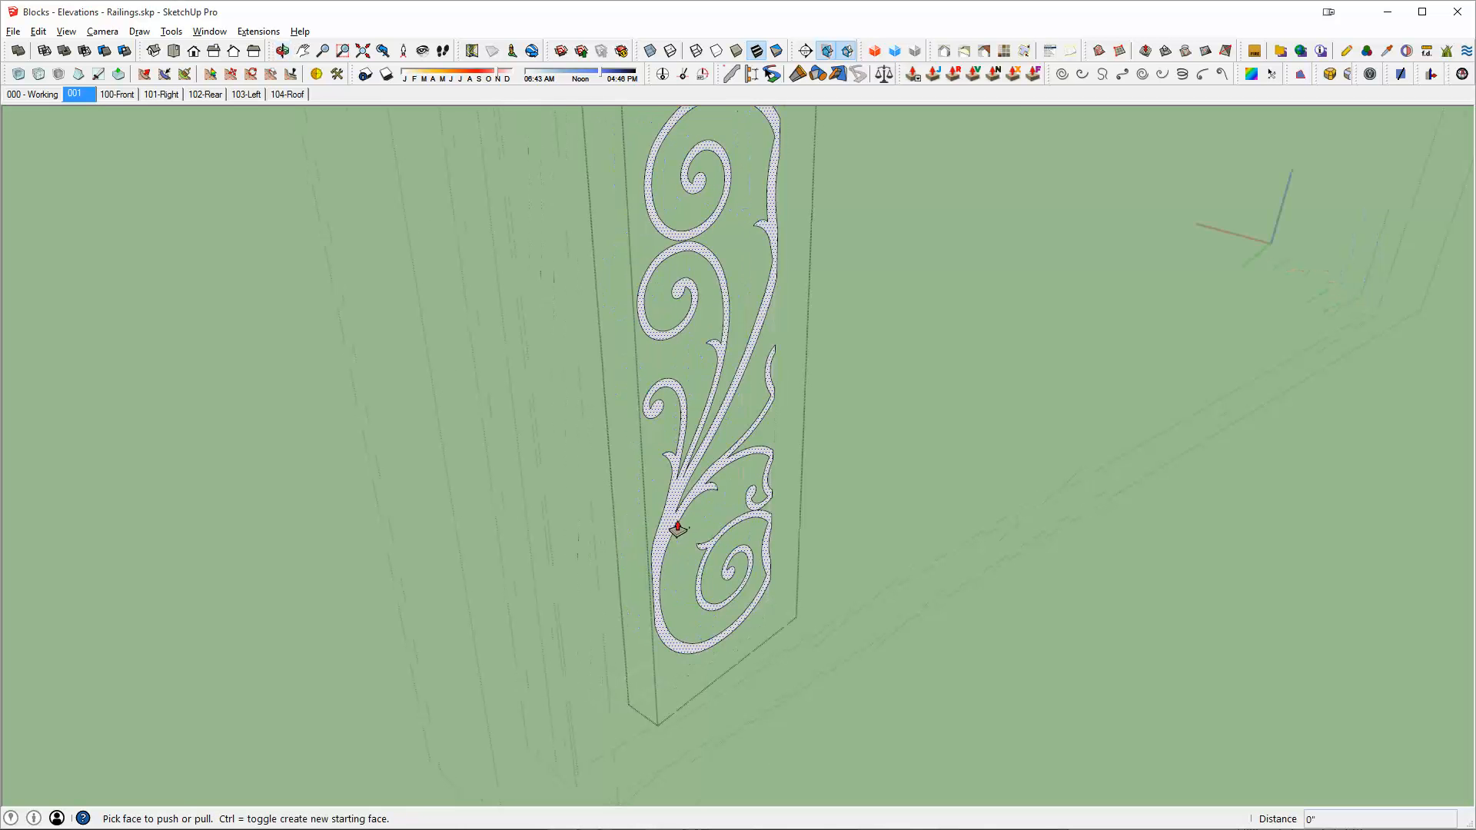
{"action": "left_click", "coordinate": [629, 491]}
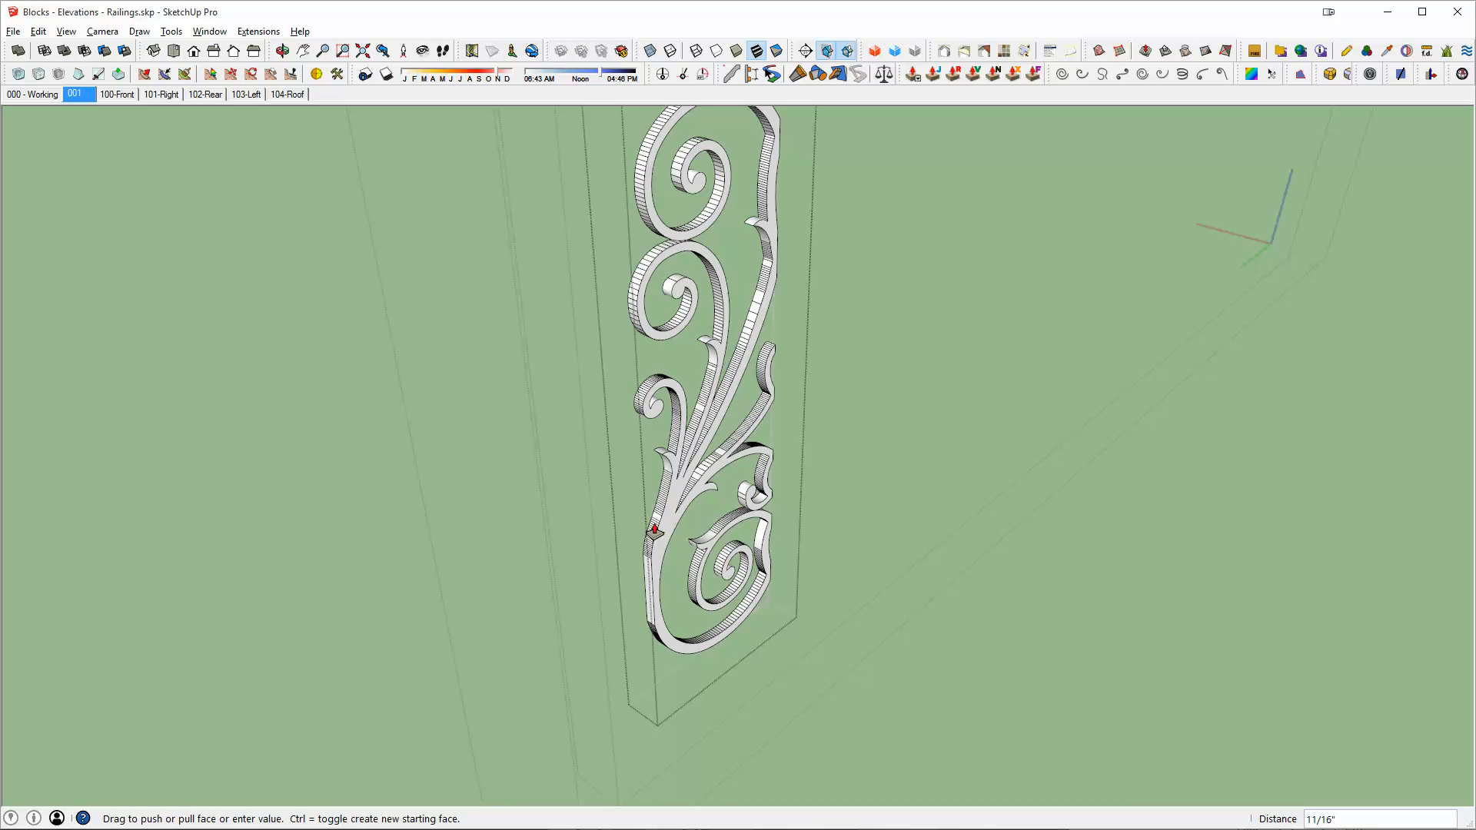
Select all of the extruded ornament's geometry, clean it up to smooth the facet edges, and close the ornament
{"action": "key", "text": "space"}
{"action": "triple_click", "coordinate": [654, 530]}
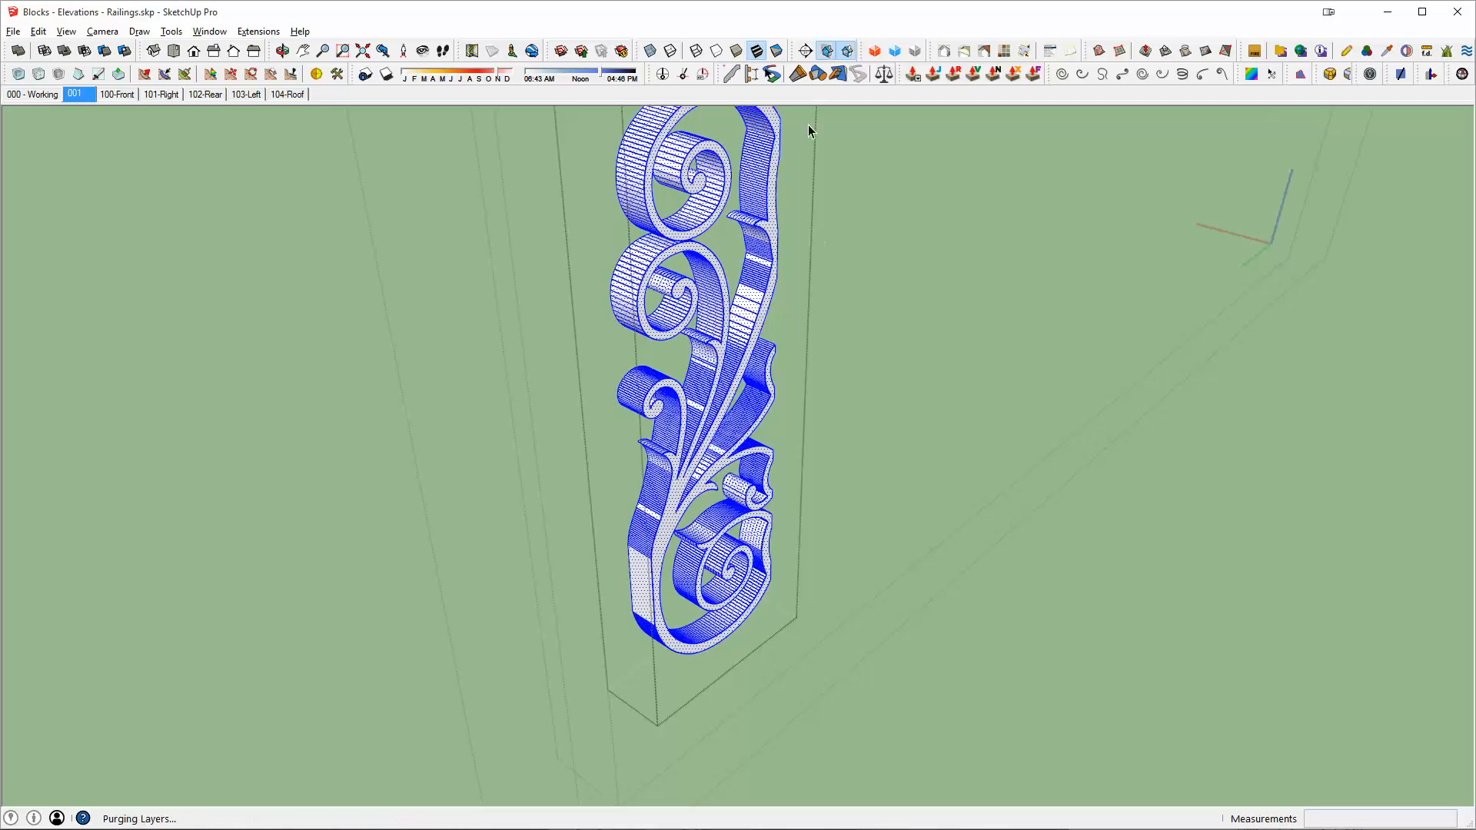
{"action": "key", "text": "Escape"}
{"action": "mouse_move", "coordinate": [744, 408]}
{"action": "middle_mouse_down"}
{"action": "mouse_move", "coordinate": [728, 416]}
{"action": "mouse_move", "coordinate": [776, 432]}
{"action": "mouse_move", "coordinate": [751, 408]}
{"action": "middle_mouse_up"}
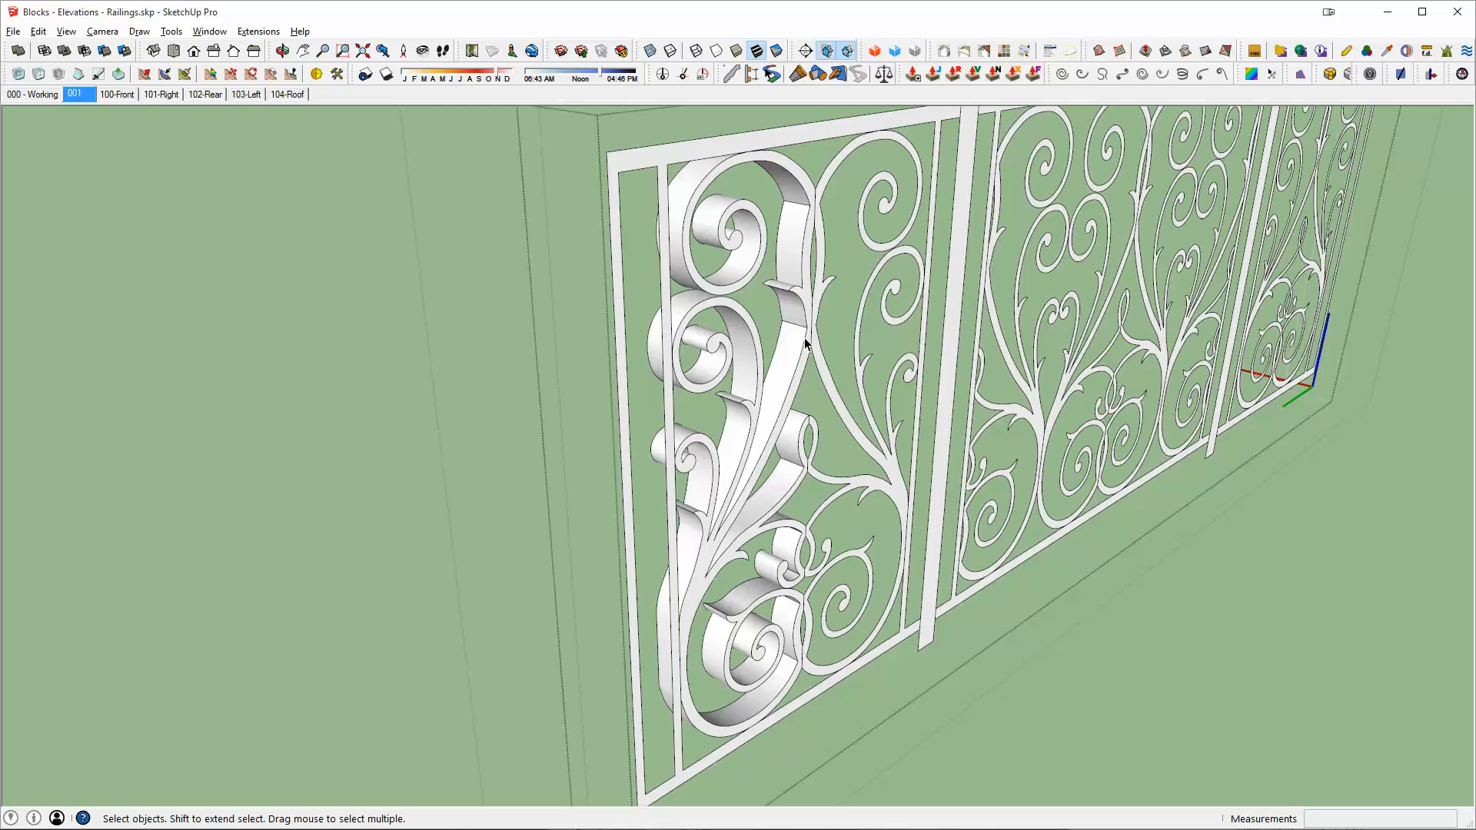
Select the extruded scroll ornament and examine its thickened curves up close within the railing panel
{"action": "middle_click_drag", "start_coordinate": [805, 344], "coordinate": [783, 378]}
{"action": "left_click", "coordinate": [781, 369]}
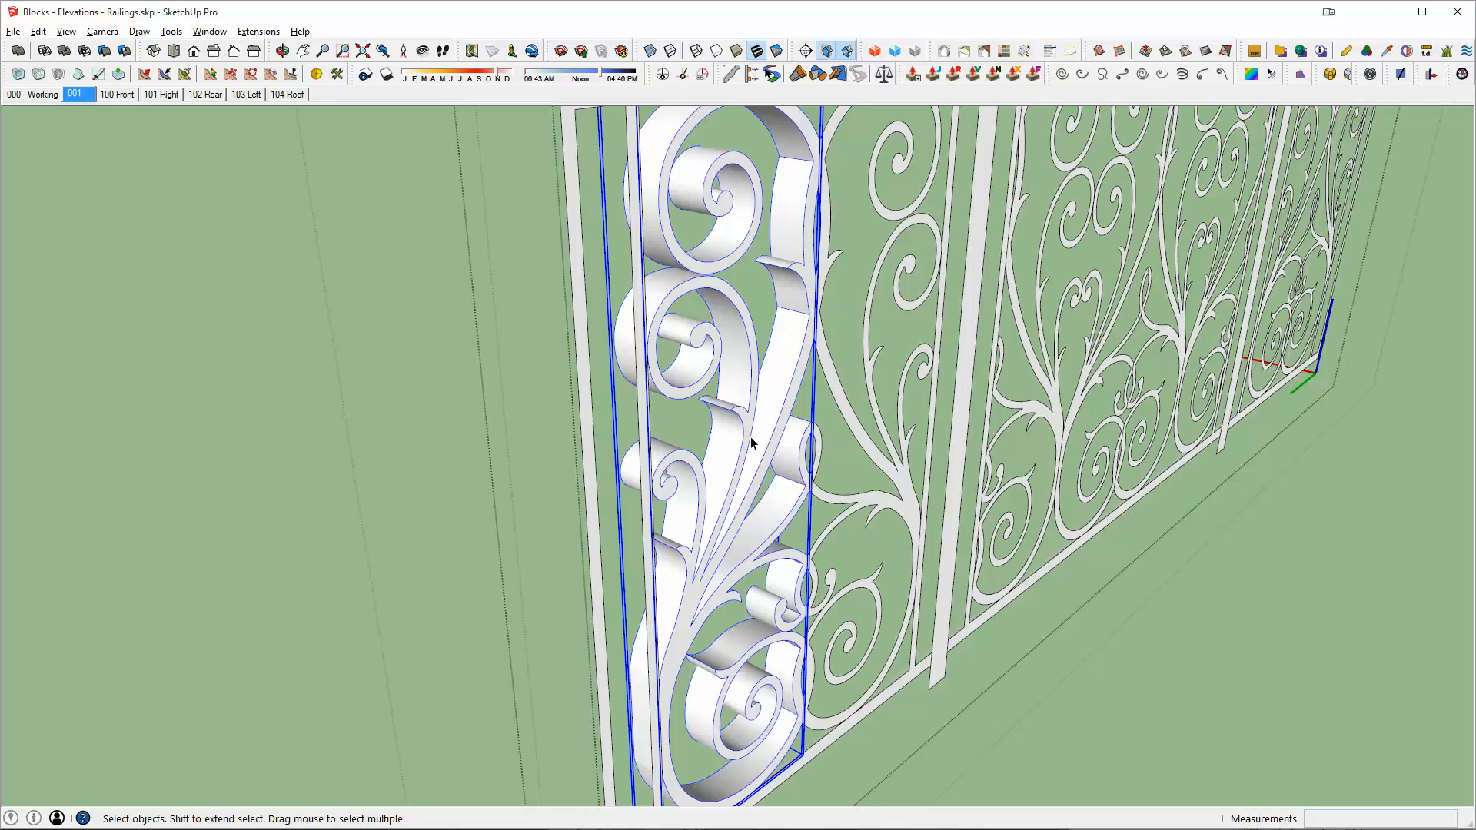
{"action": "scroll", "coordinate": [763, 446], "scroll_direction": "down", "scroll_amount": 3}
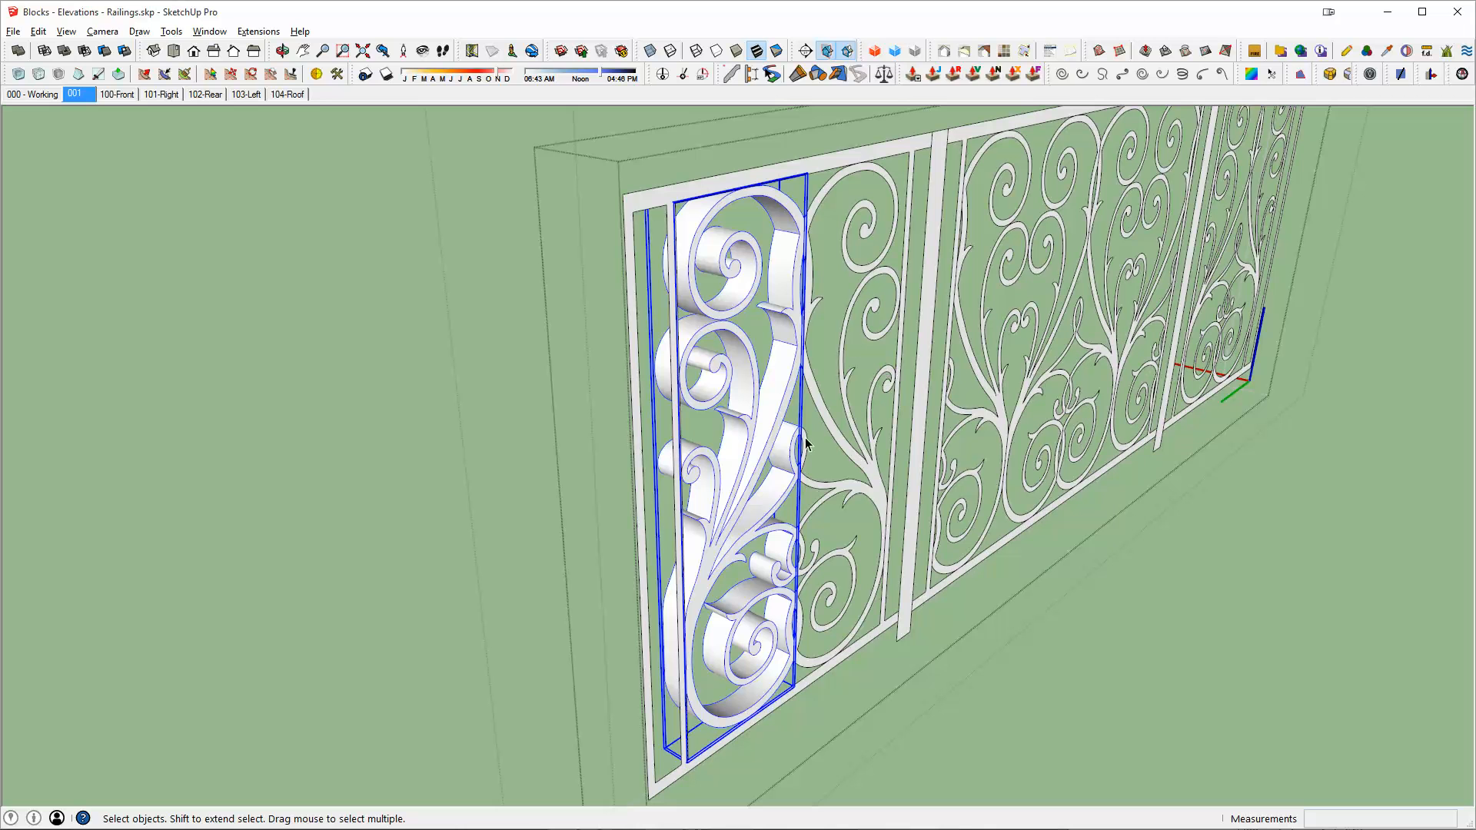
{"action": "scroll", "coordinate": [775, 450], "scroll_direction": "up", "scroll_amount": 1}
{"action": "middle_click_drag", "start_coordinate": [774, 450], "coordinate": [754, 424]}
{"action": "scroll", "coordinate": [753, 425], "scroll_direction": "up", "scroll_amount": 2}
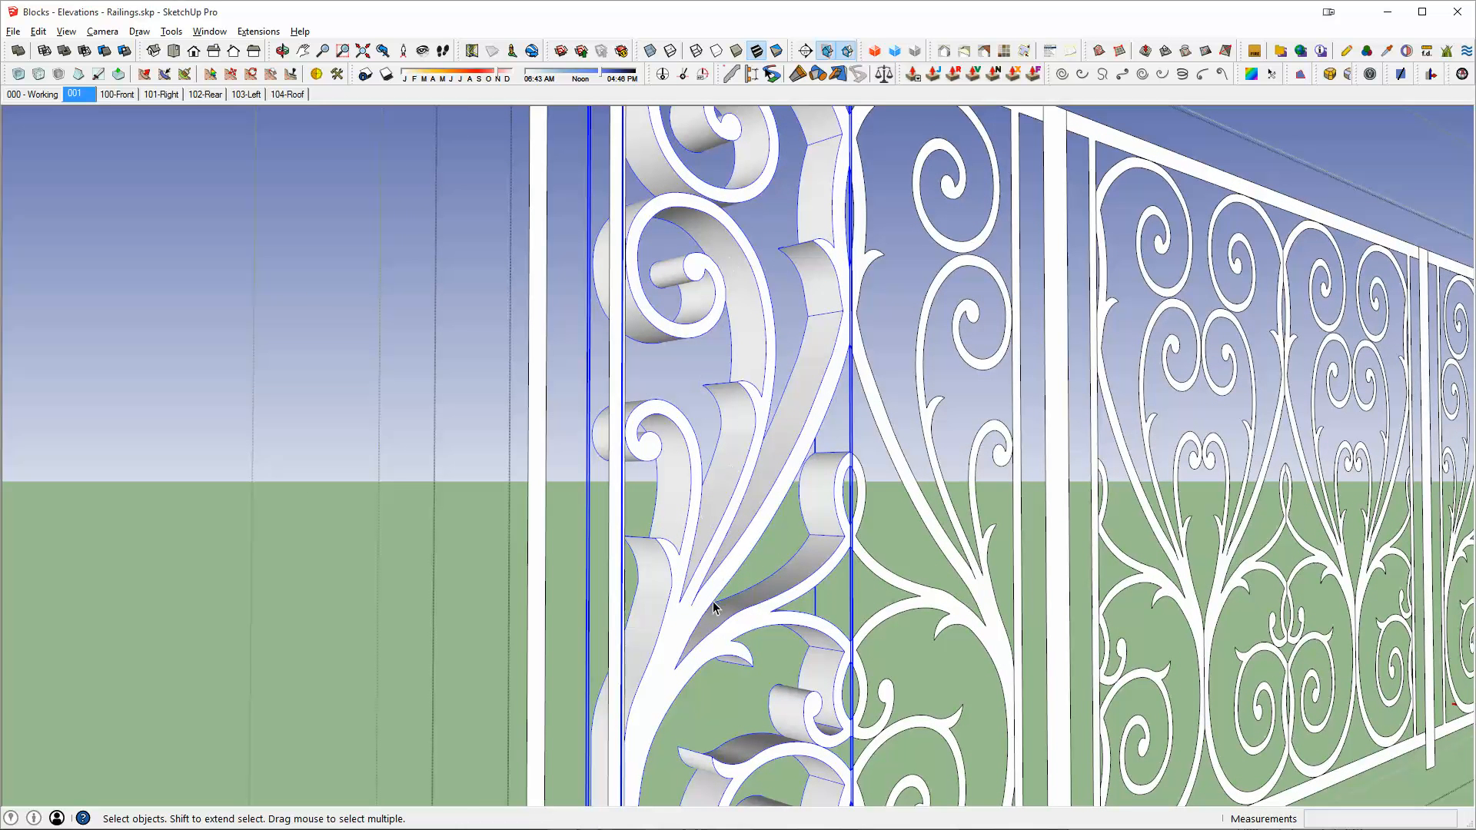
Select the flat mirrored ornament beside the extruded one and compare both against the railing's remaining scrollwork panels
{"action": "left_click", "coordinate": [971, 180]}
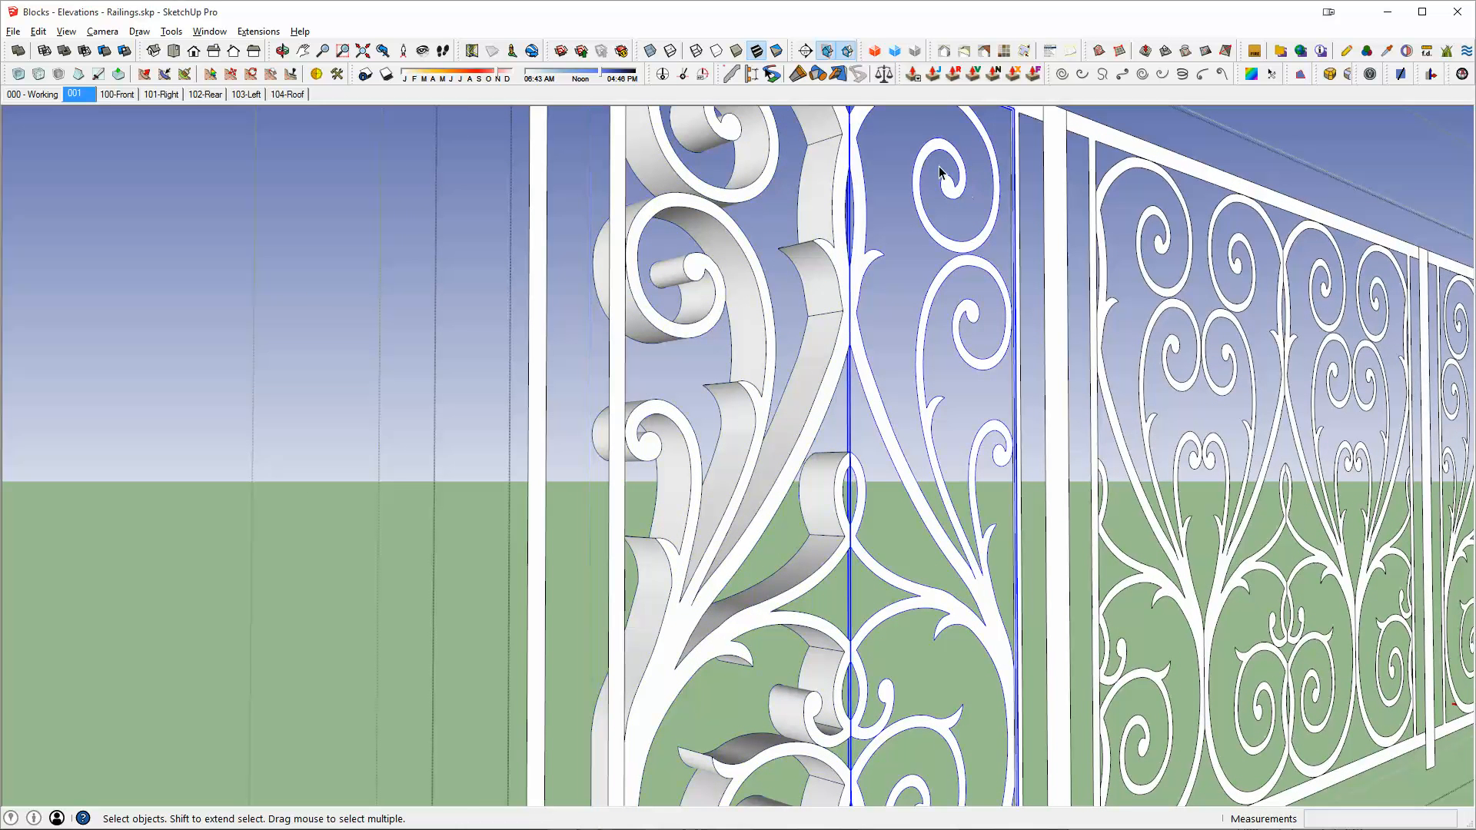
{"action": "middle_click_drag", "start_coordinate": [944, 188], "coordinate": [944, 229]}
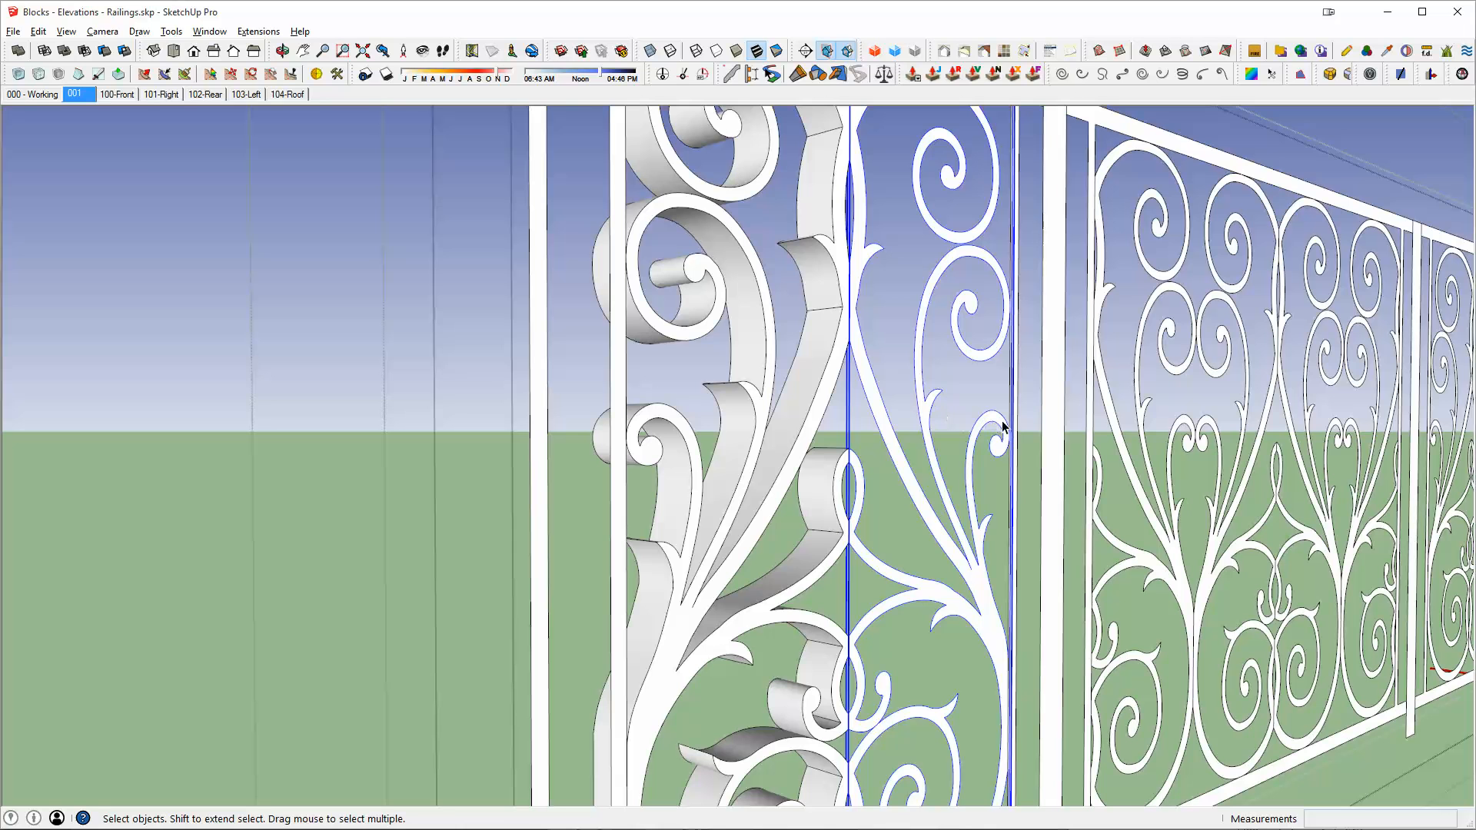
{"action": "middle_click_drag", "start_coordinate": [1032, 439], "coordinate": [1196, 223]}
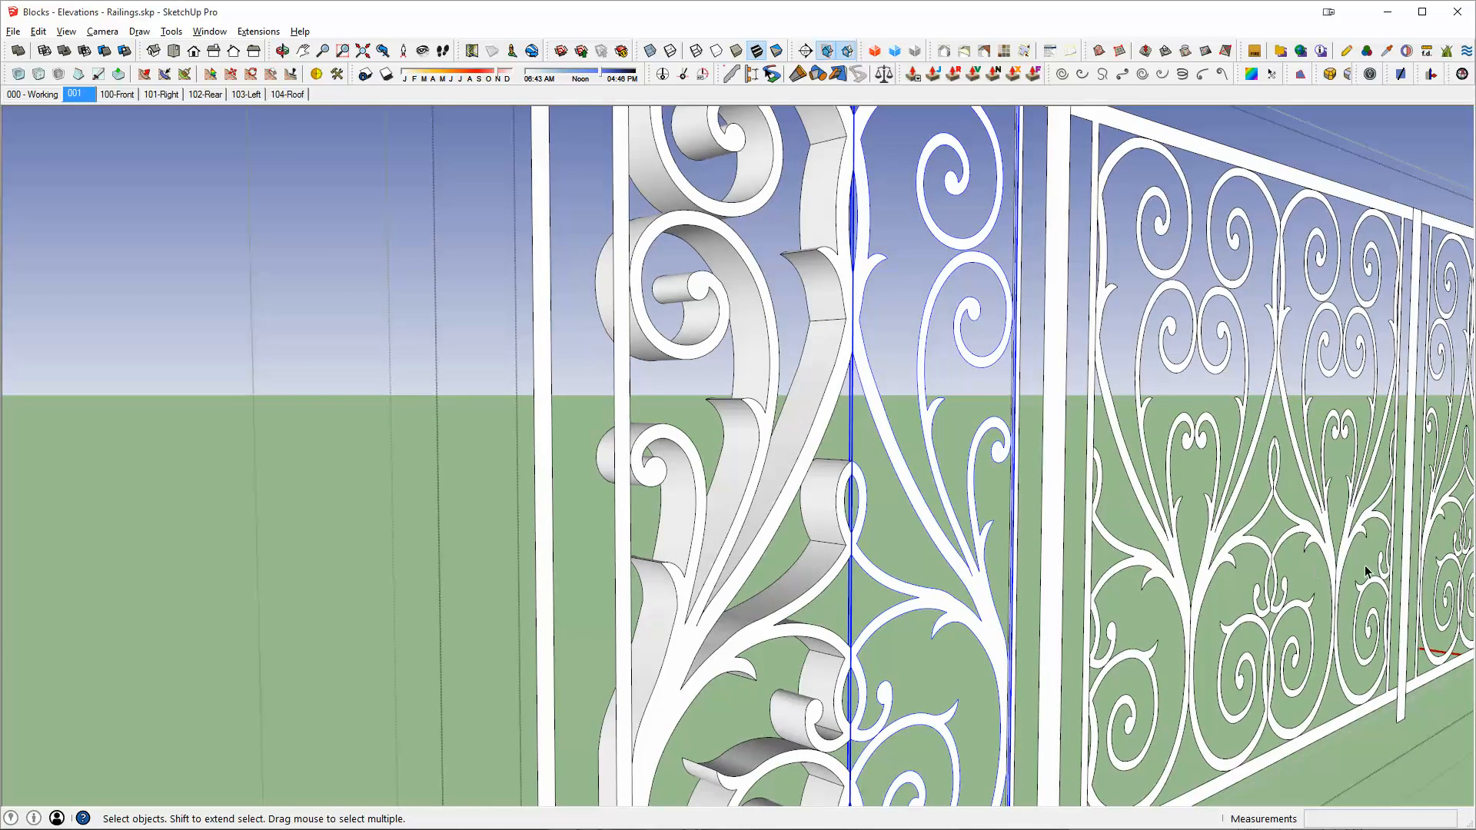
{"action": "middle_click_drag", "start_coordinate": [1381, 573], "coordinate": [885, 423]}
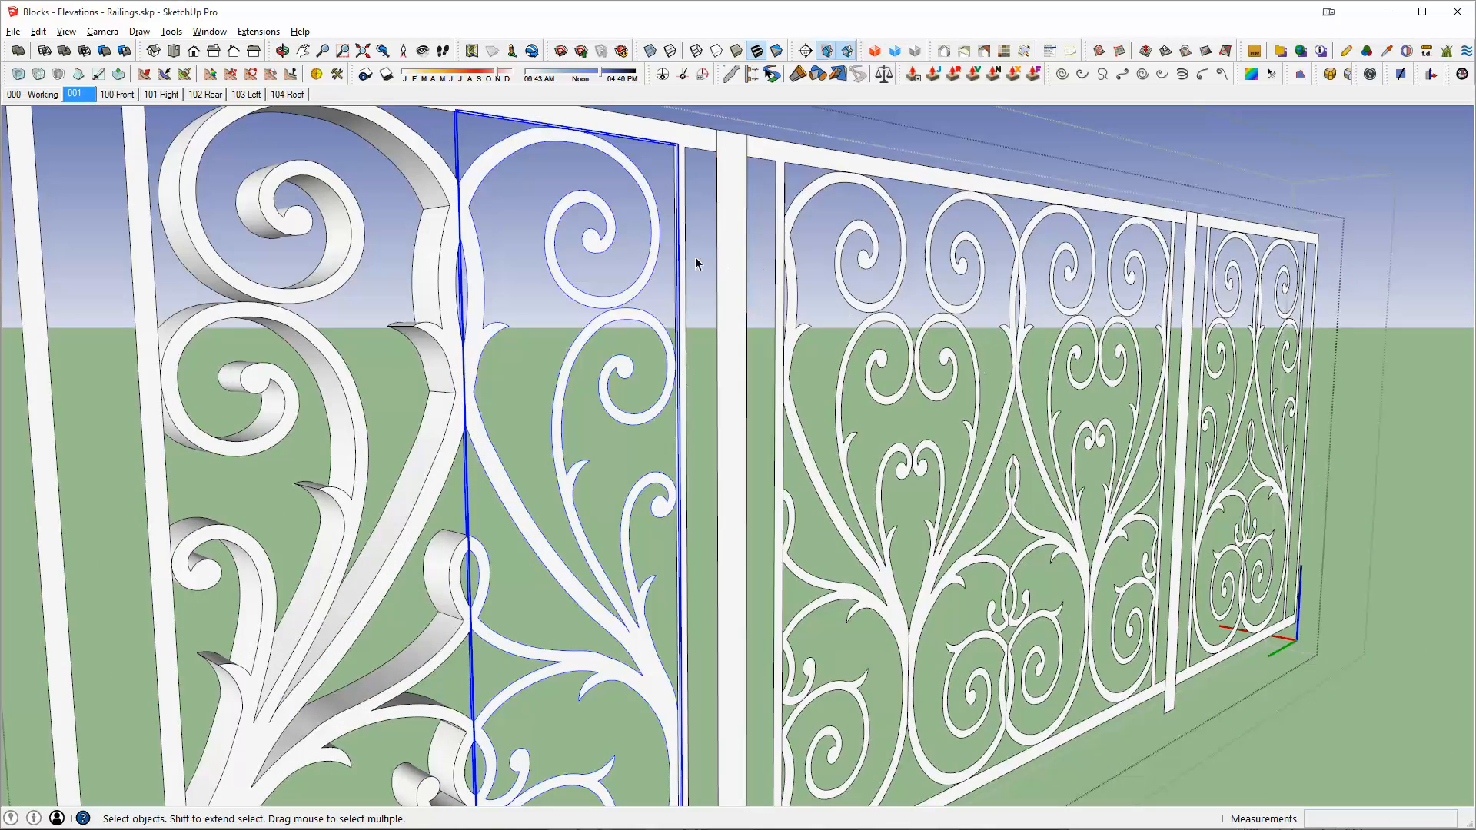
{"action": "mouse_move", "coordinate": [696, 263]}
{"action": "middle_mouse_down"}
{"action": "mouse_move", "coordinate": [662, 280]}
{"action": "mouse_move", "coordinate": [778, 280]}
{"action": "mouse_move", "coordinate": [714, 258]}
{"action": "middle_mouse_up"}
{"action": "scroll", "coordinate": [800, 251], "scroll_direction": "down", "scroll_amount": 5}
{"action": "middle_click_drag", "start_coordinate": [698, 329], "coordinate": [694, 353]}
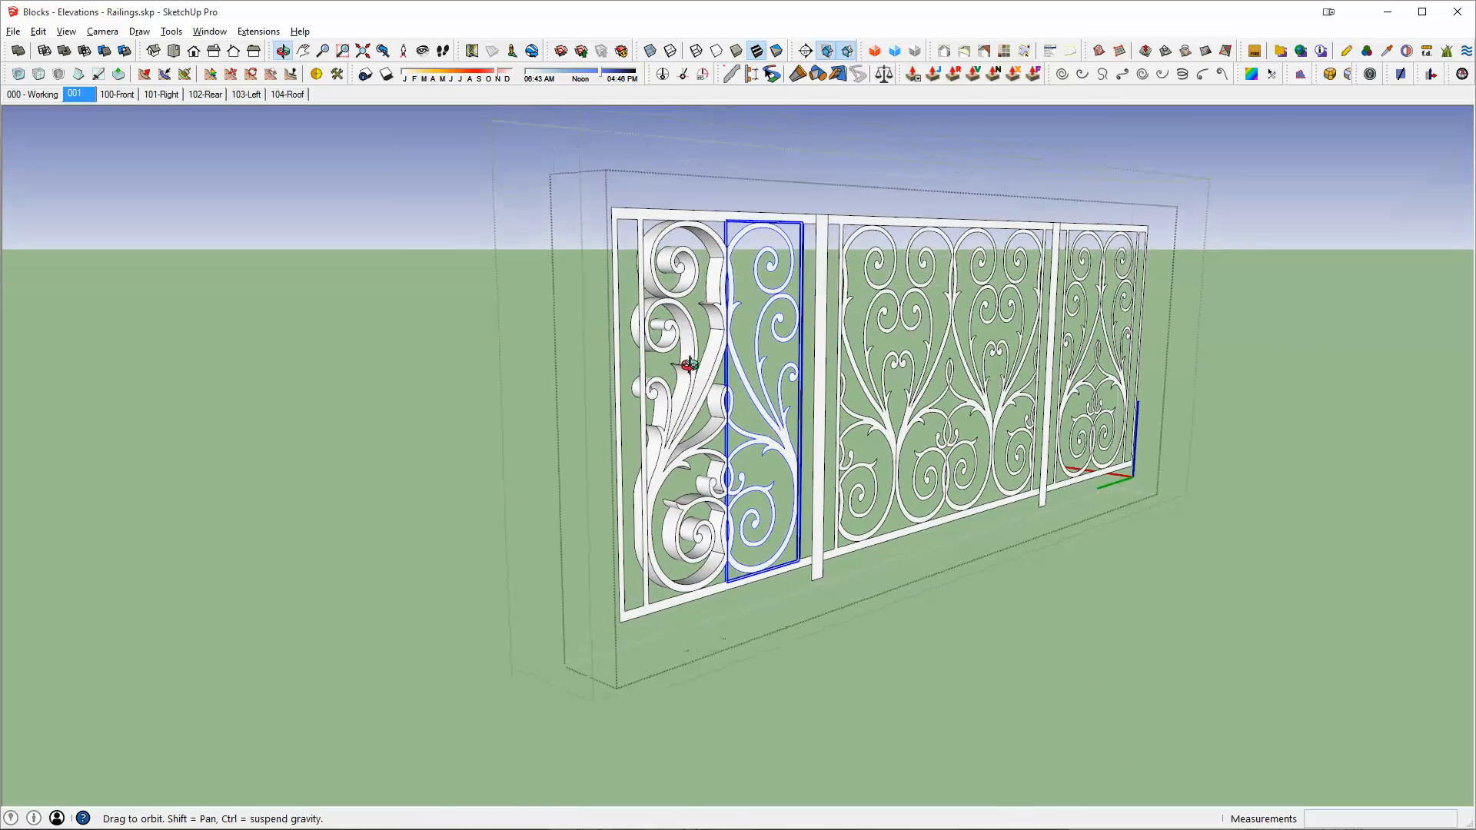
{"action": "scroll", "coordinate": [690, 370], "scroll_direction": "up", "scroll_amount": 3}
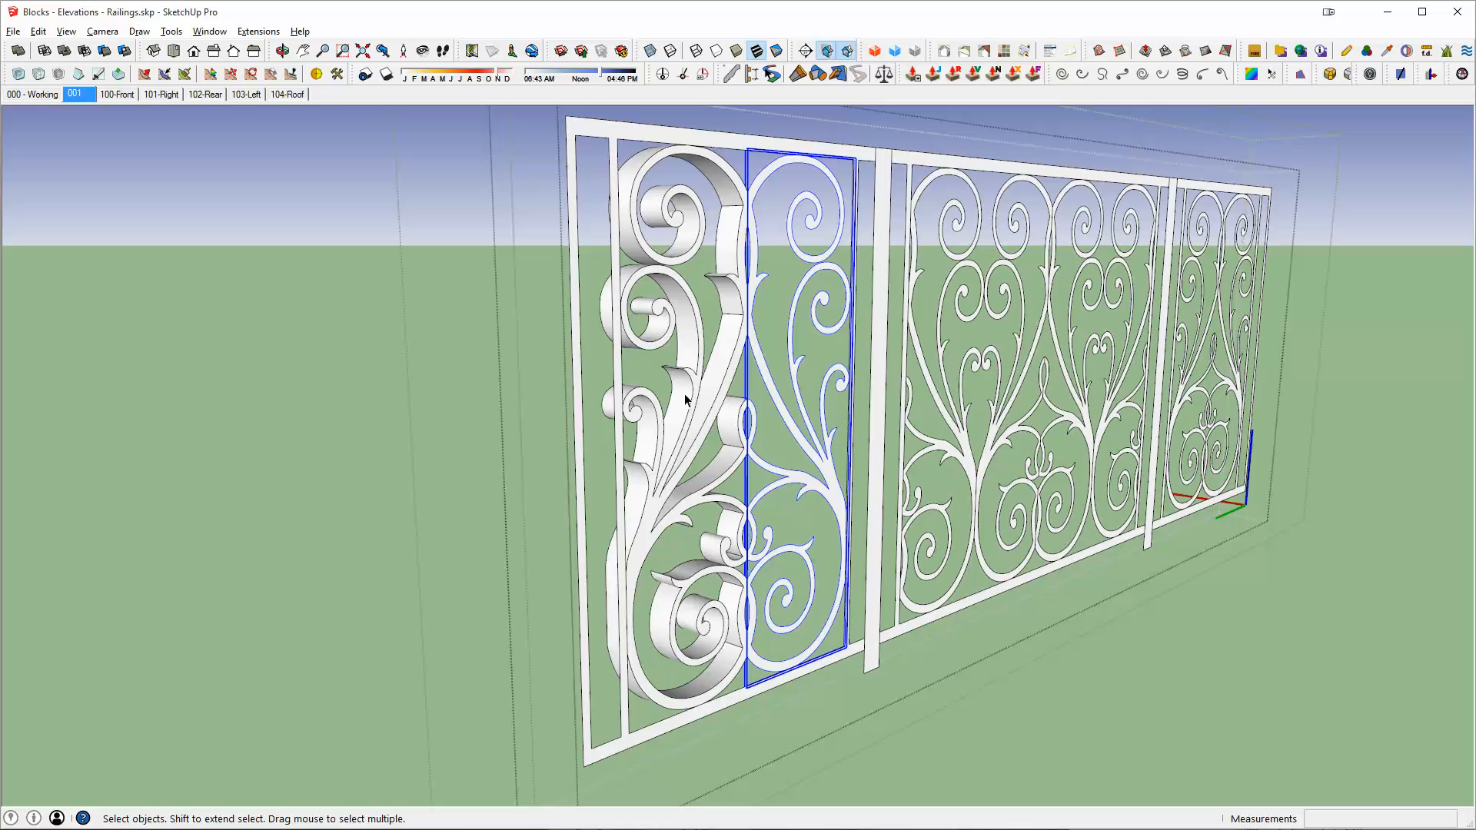
{"action": "middle_click_drag", "start_coordinate": [673, 471], "coordinate": [663, 478]}
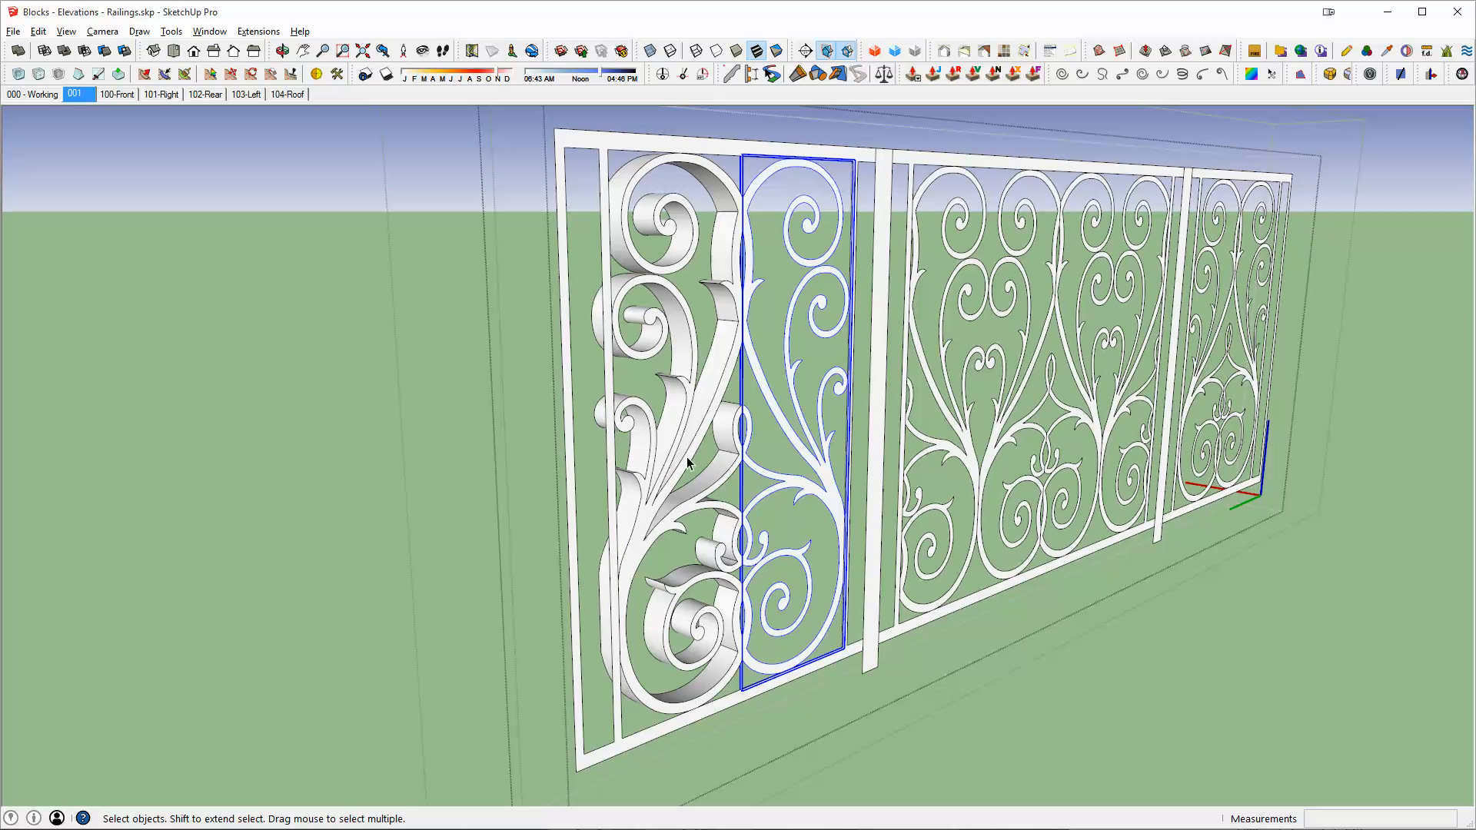
{"action": "middle_click_drag", "start_coordinate": [689, 425], "coordinate": [713, 326]}
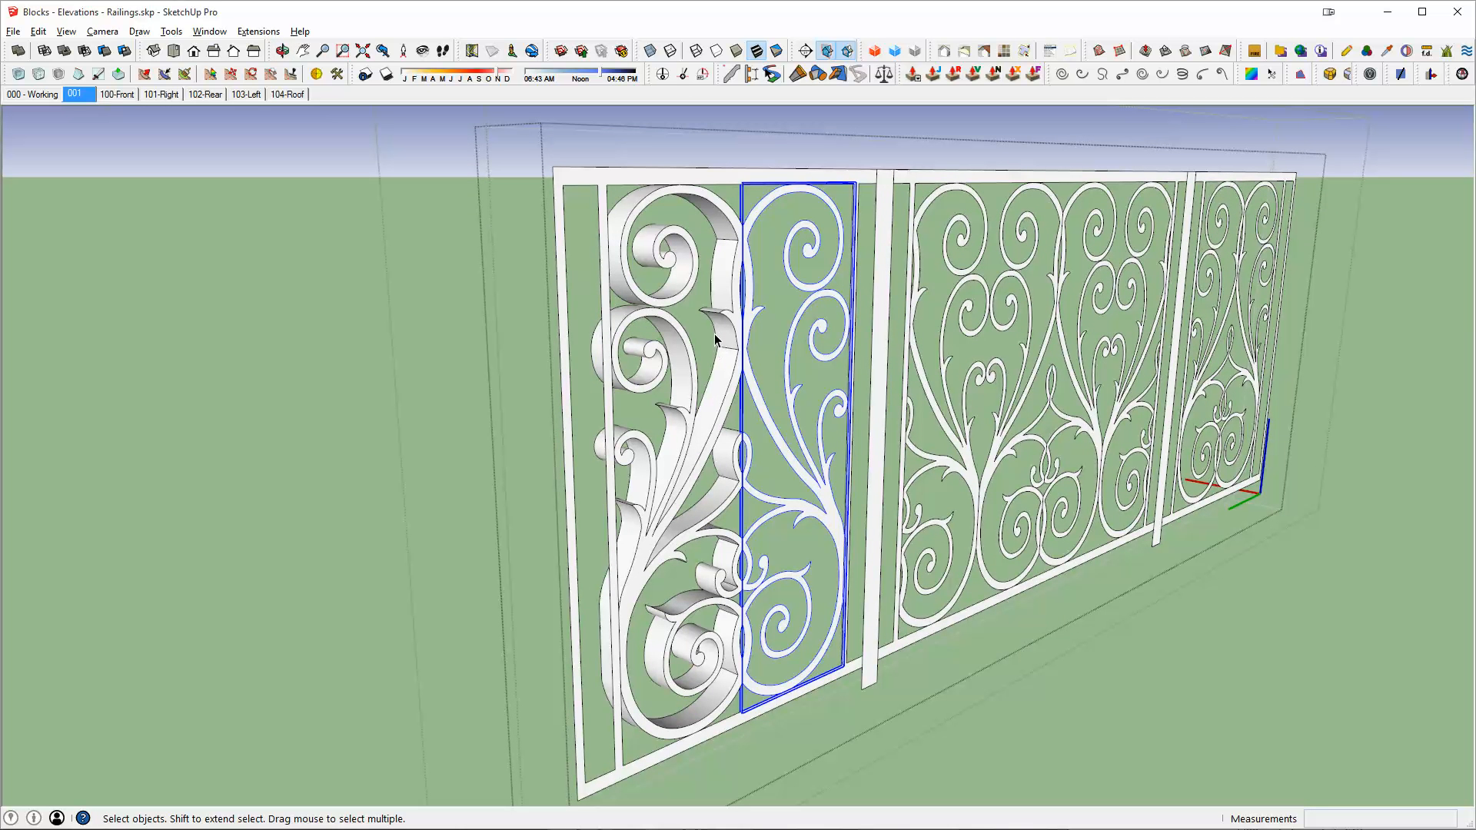